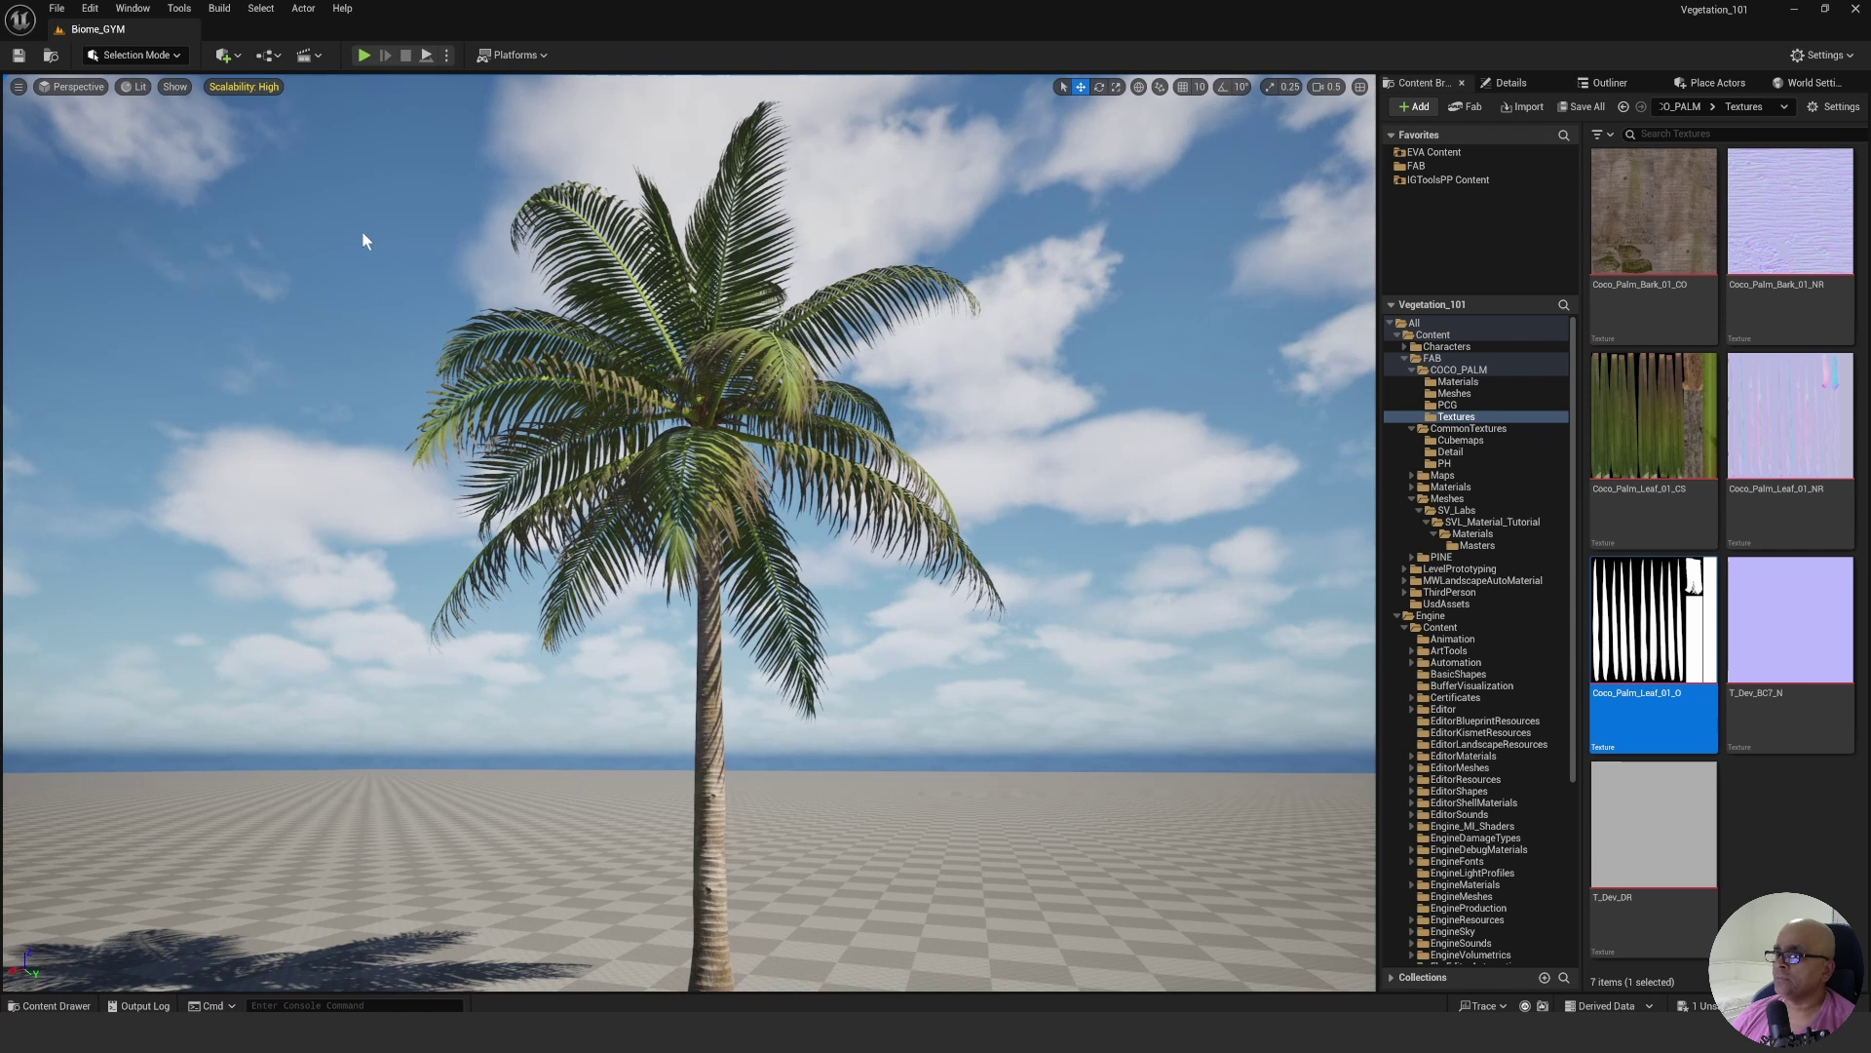
Check the palm in the Subsurface Color buffer visualization, then return the viewport to Lit mode.
click(136, 87)
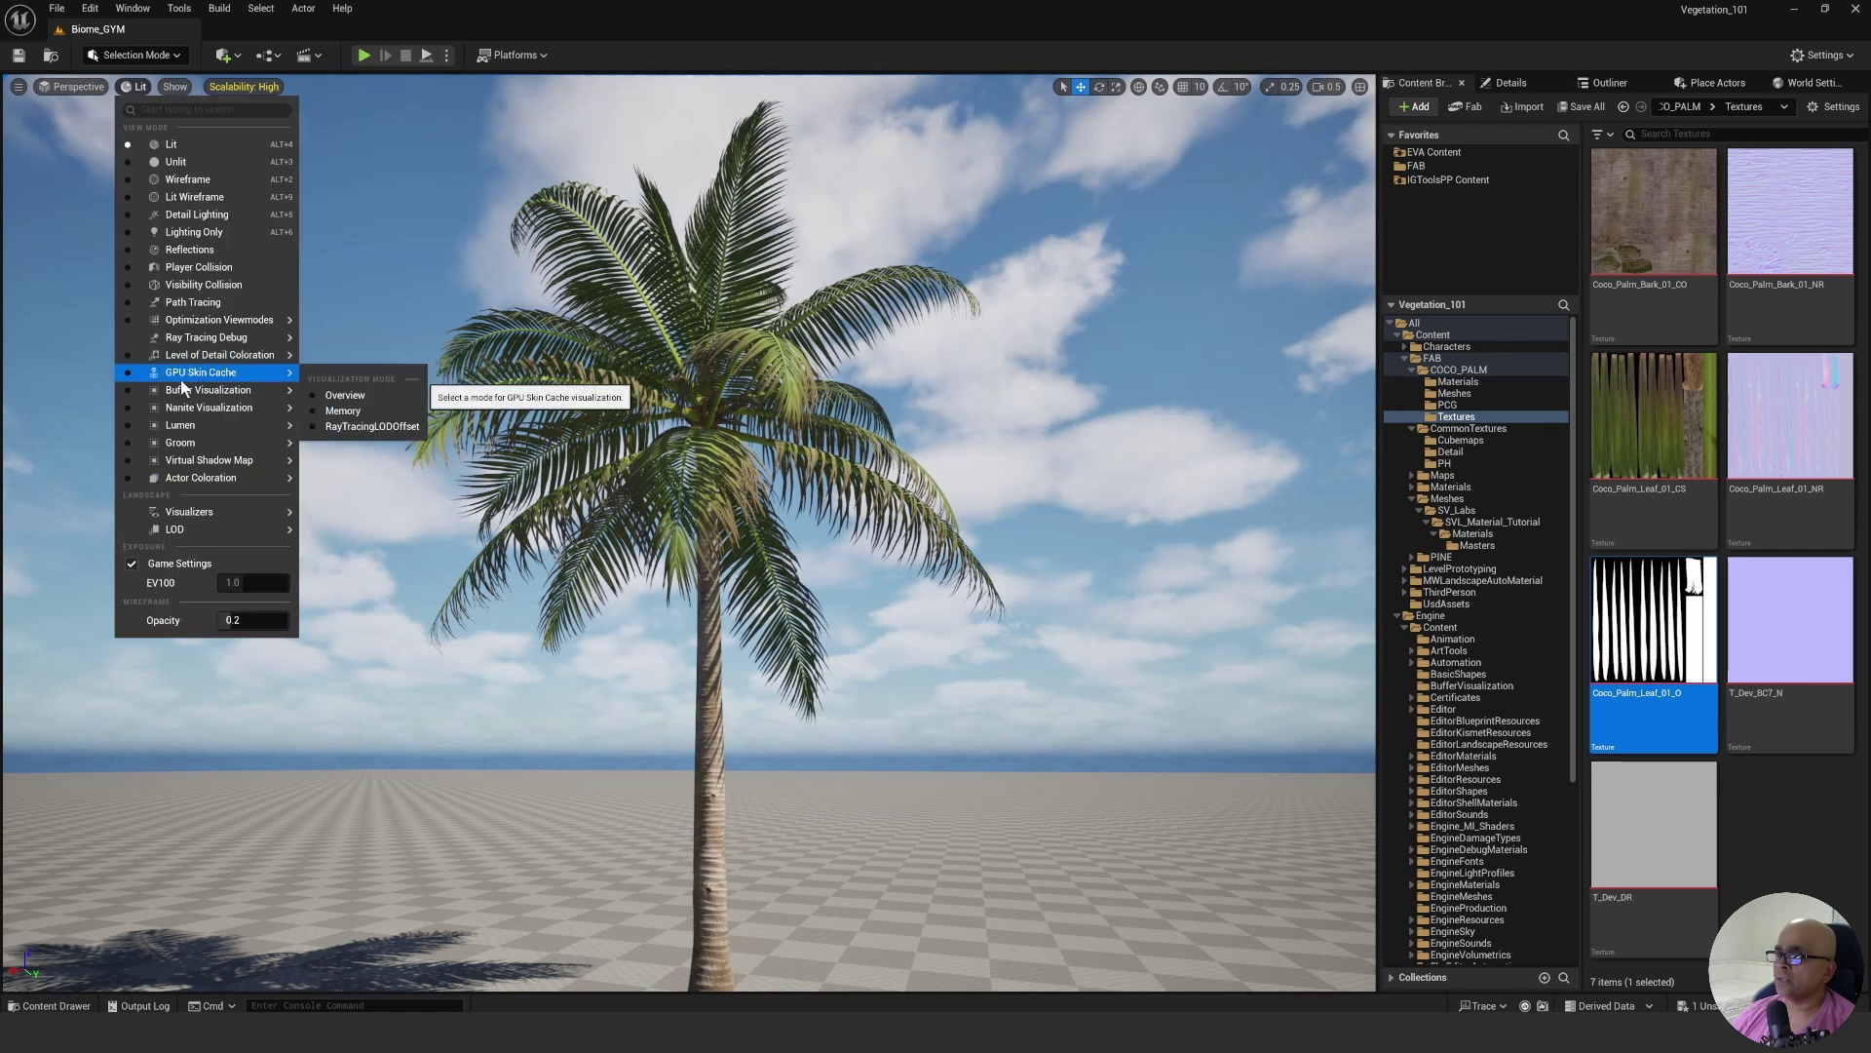
mouse_move(182, 391)
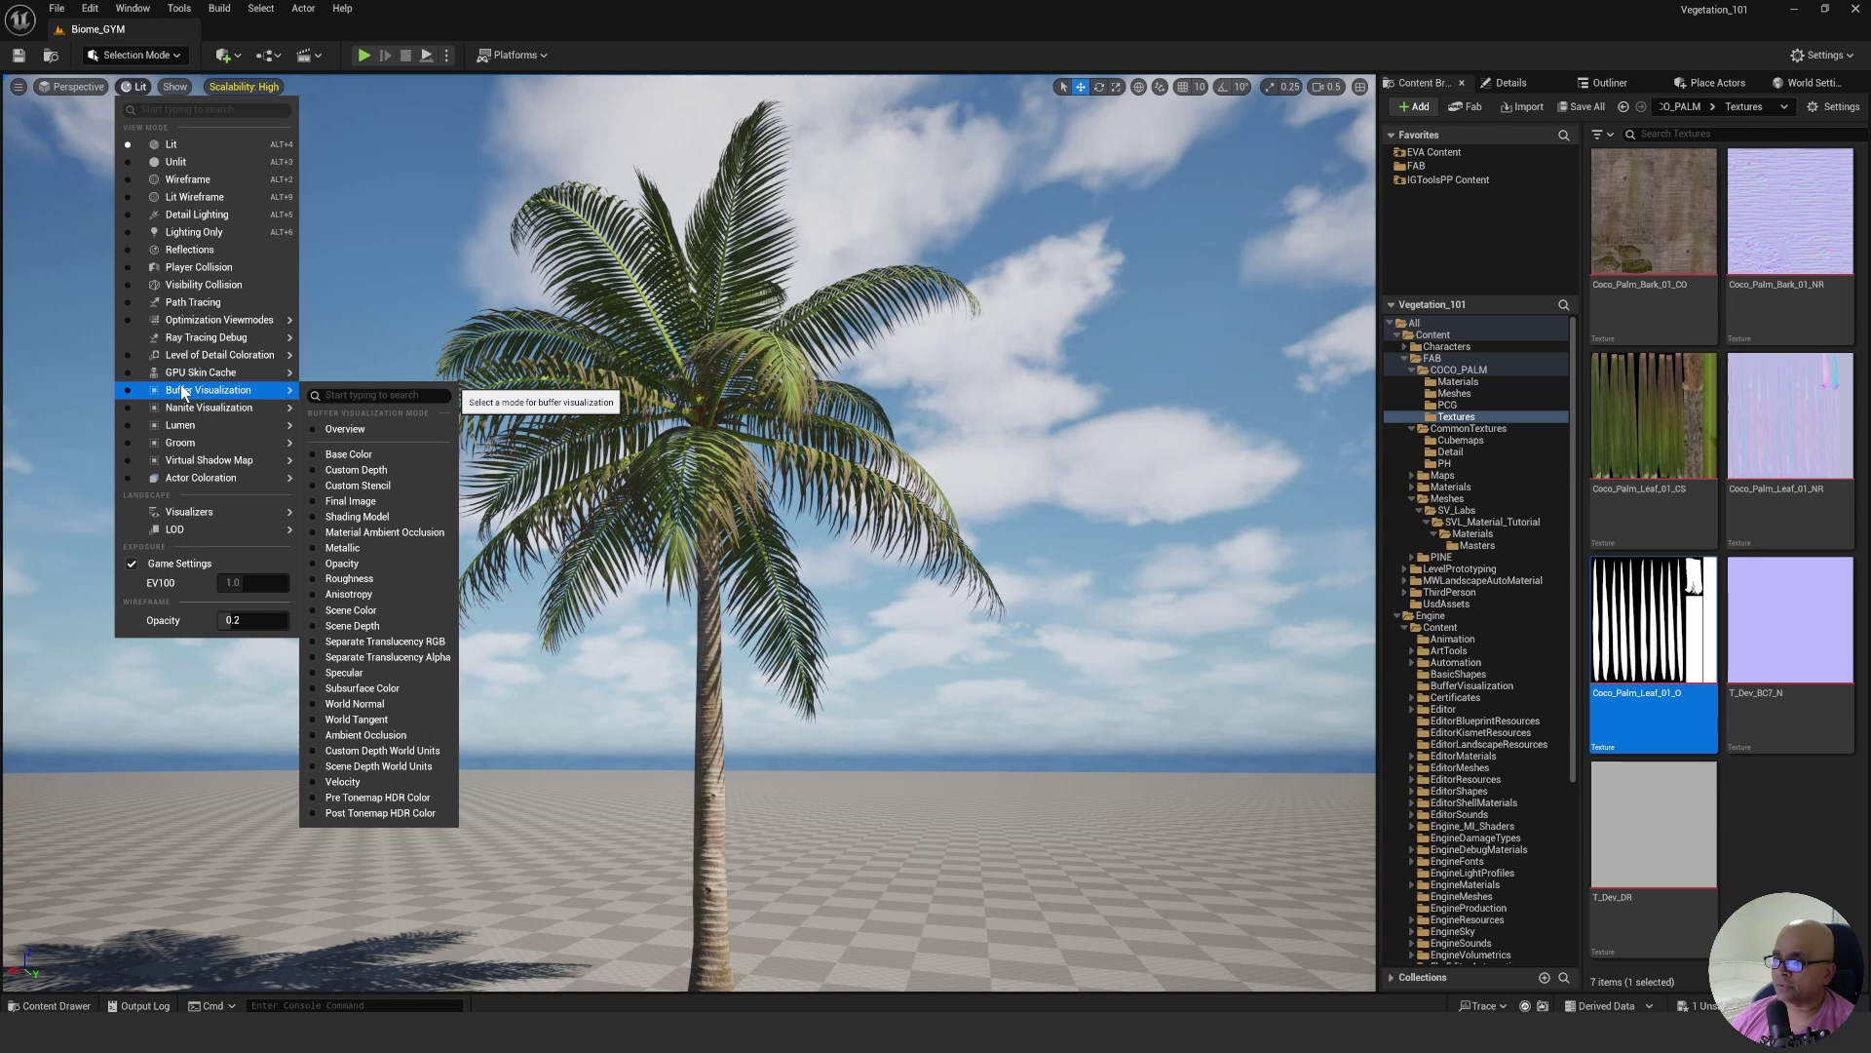
click(366, 688)
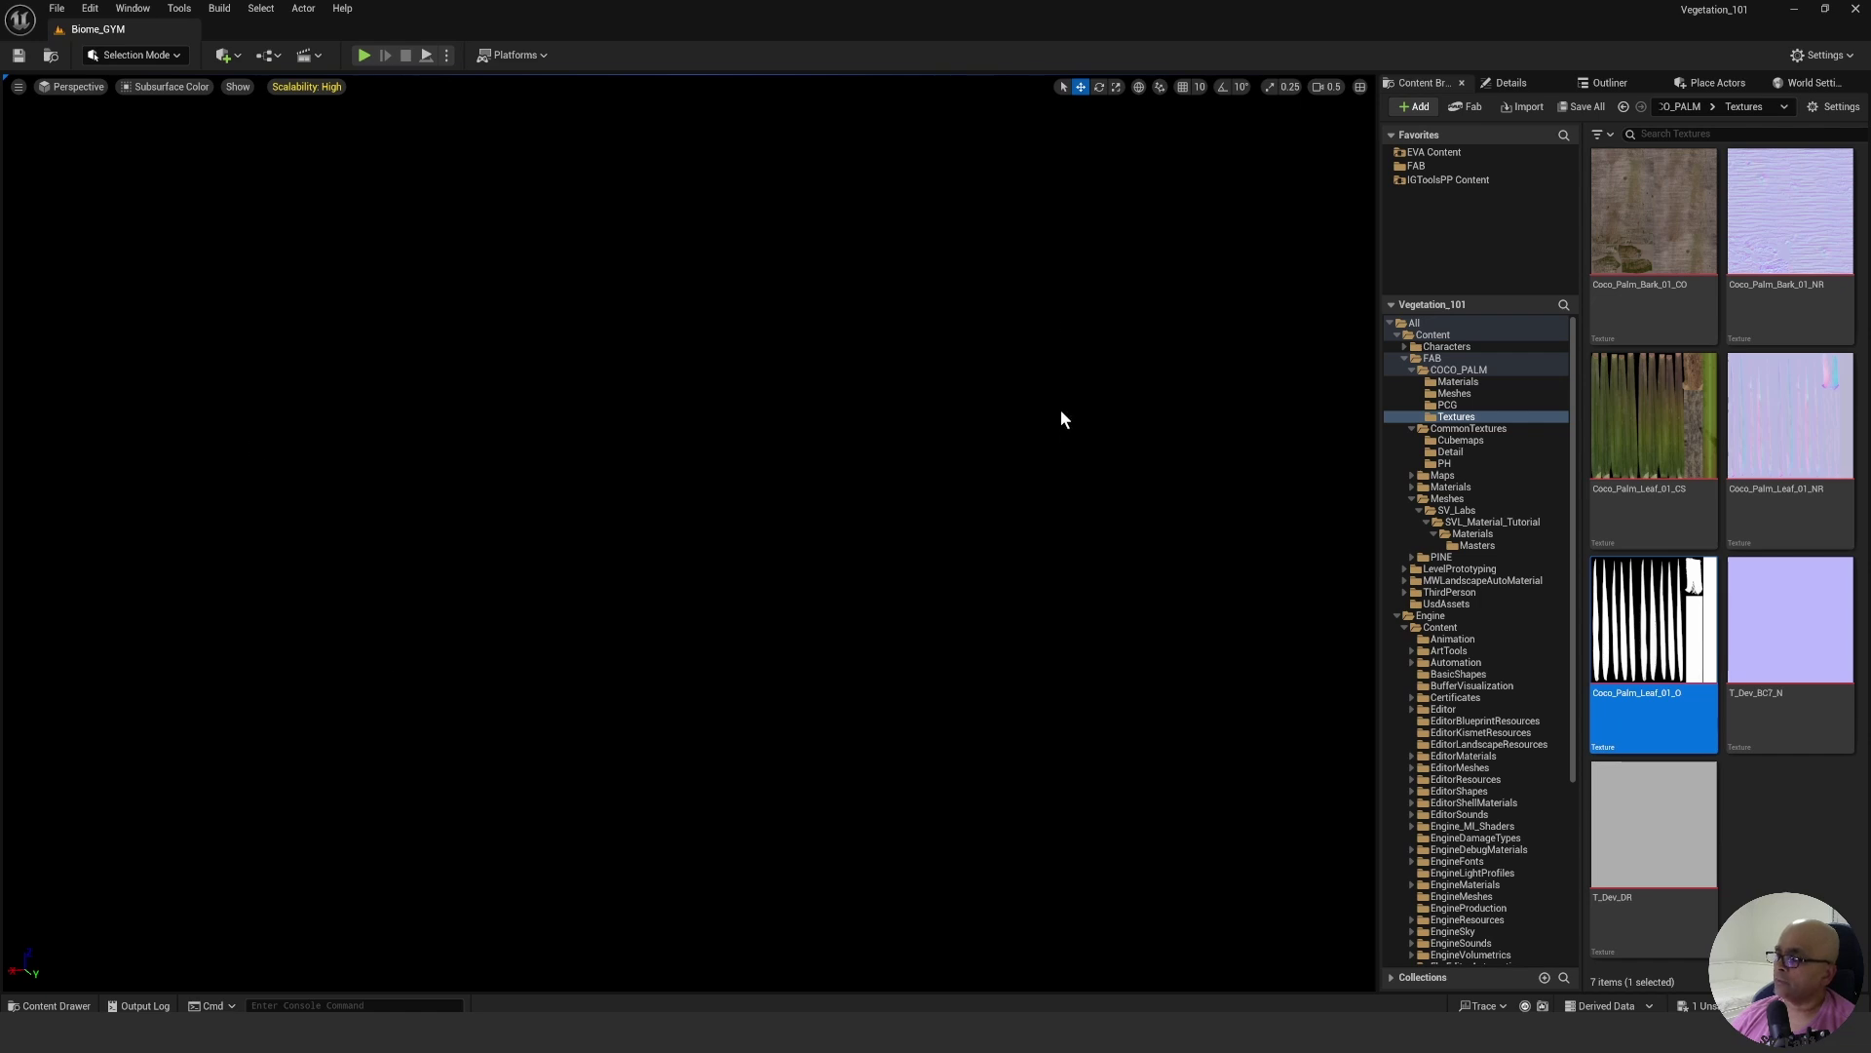
click(168, 86)
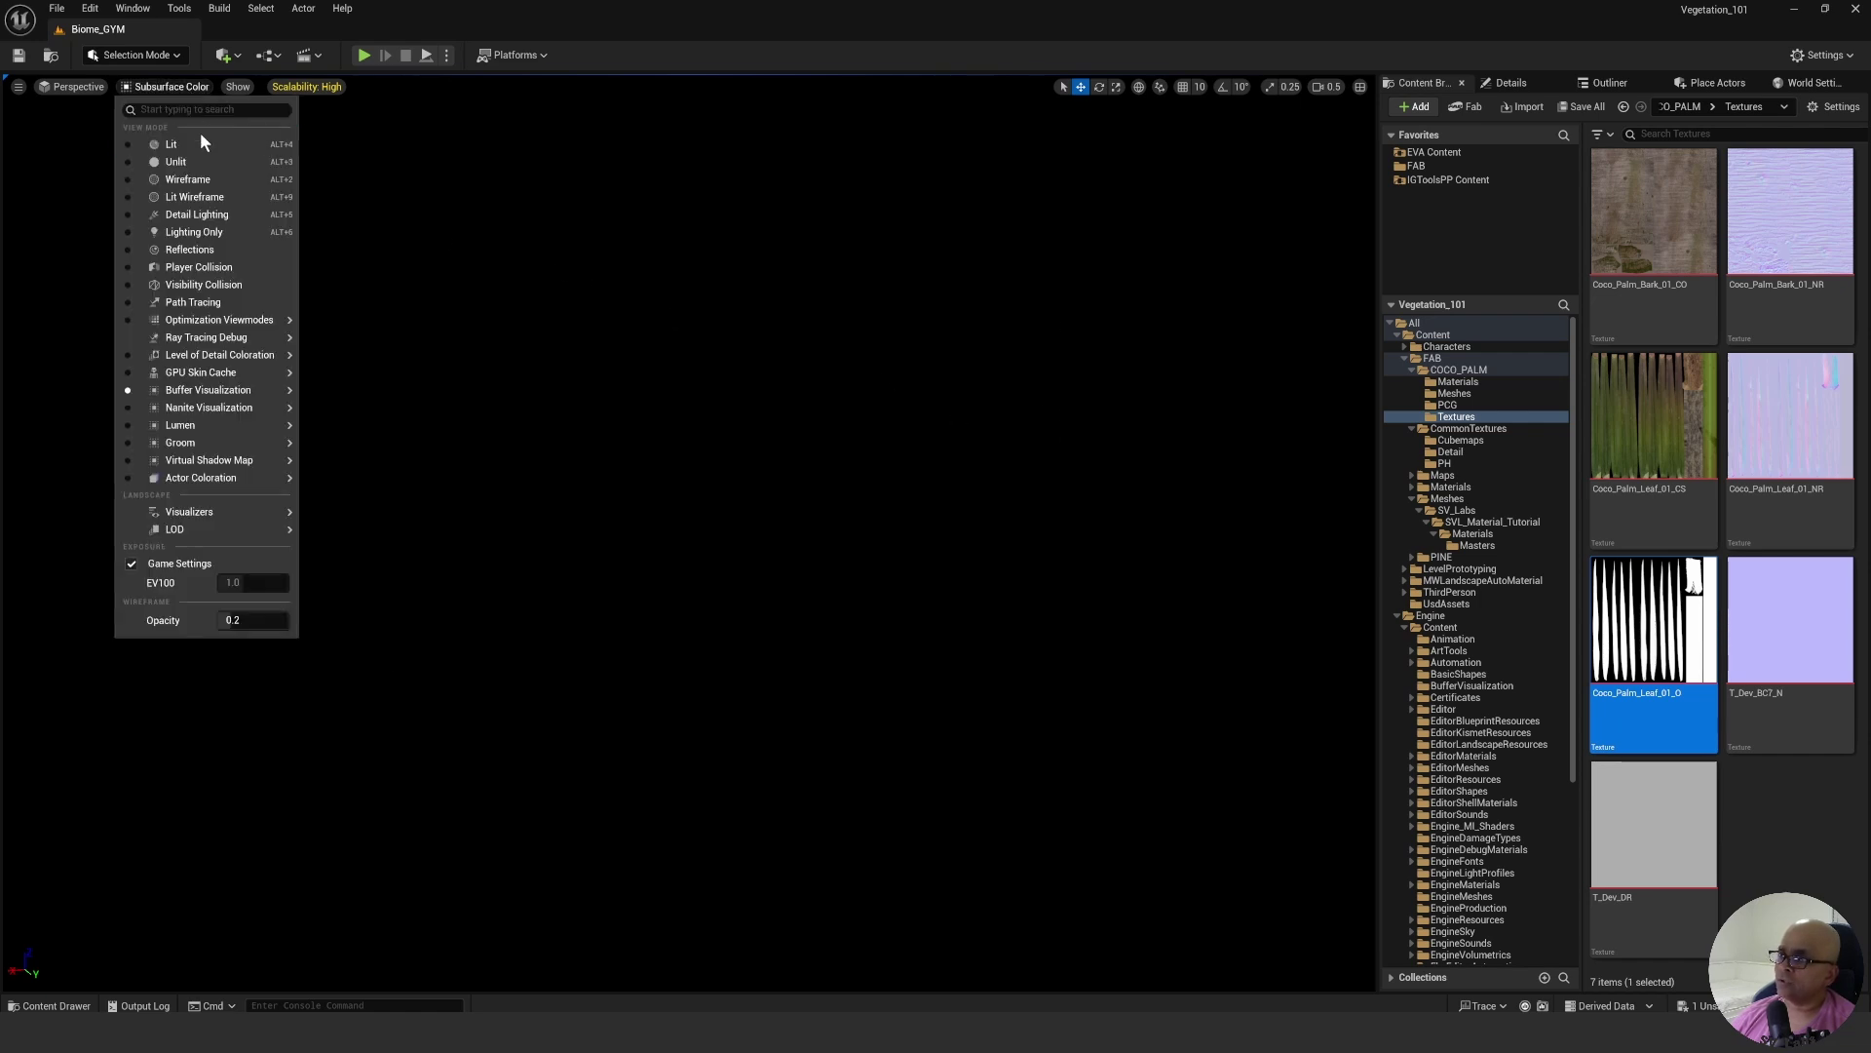
click(201, 139)
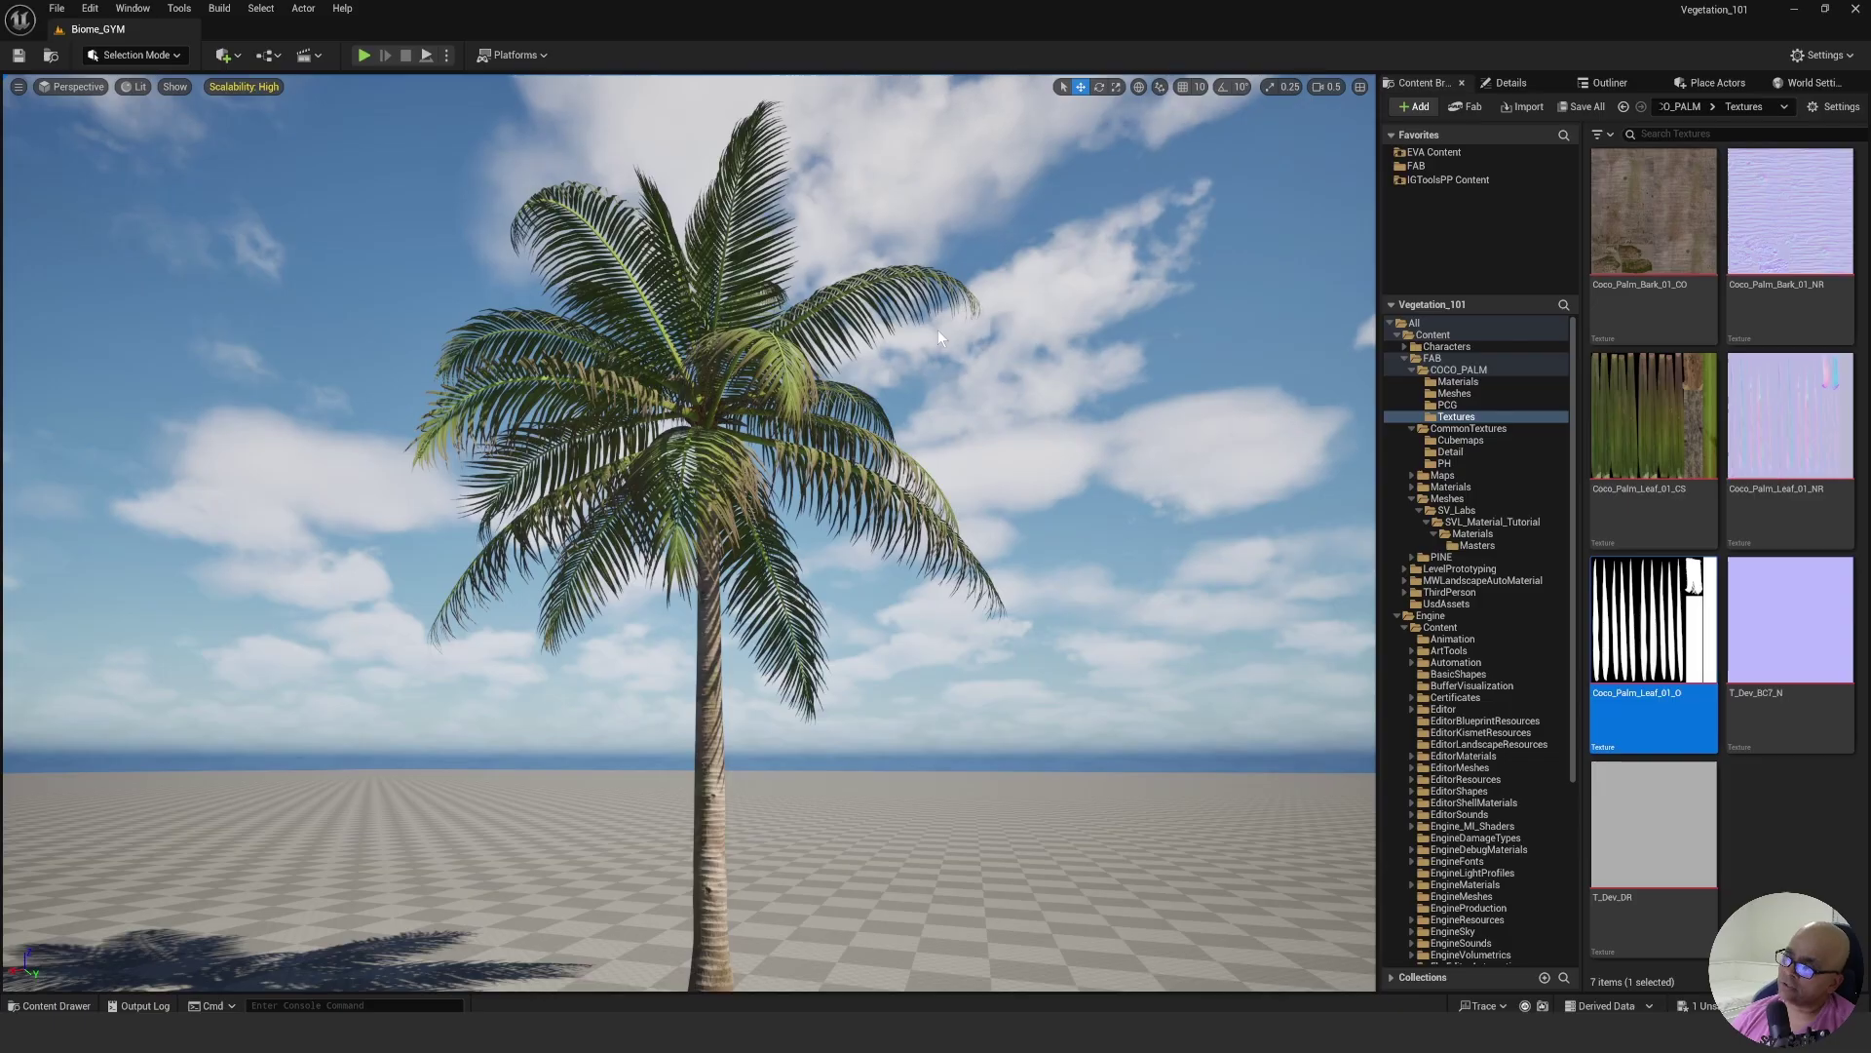
Examine the palm fronds from below against the sun and compare them with the reference photo of a backlit palm.
right_drag(688, 534, 954, 316)
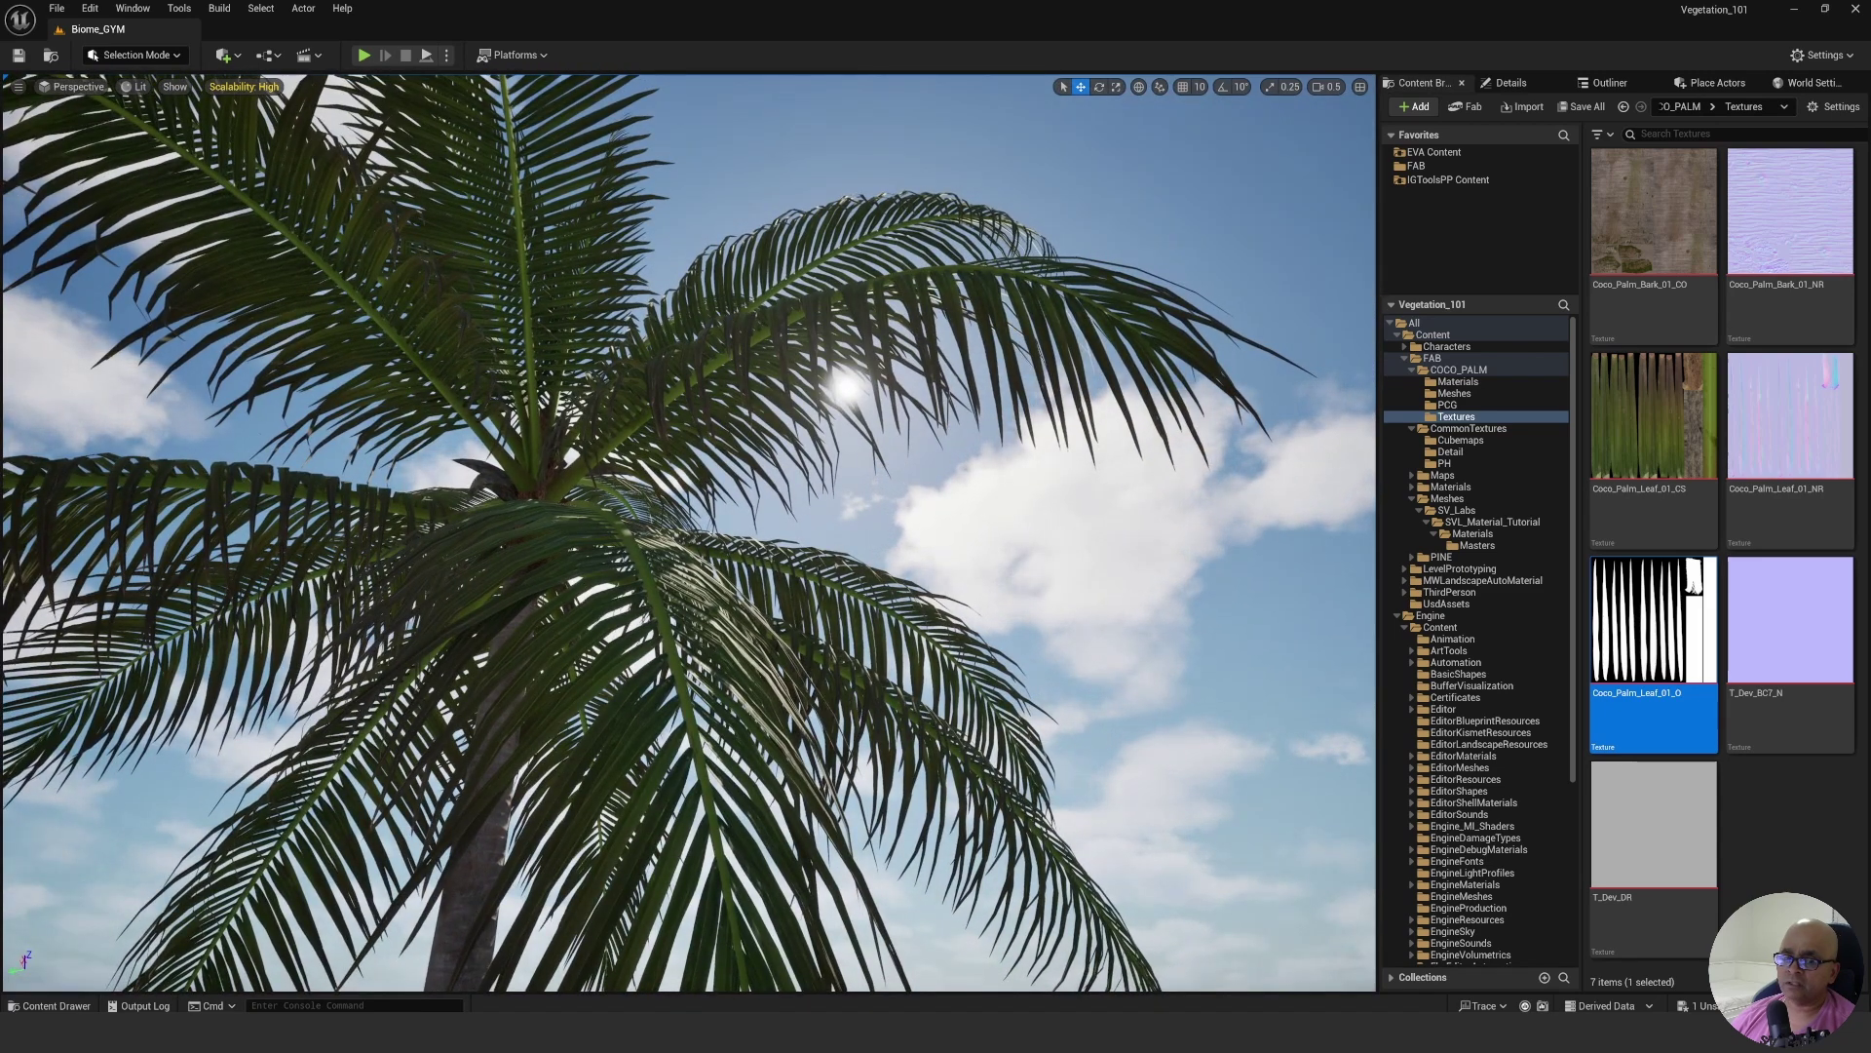
right_drag(953, 315, 867, 335)
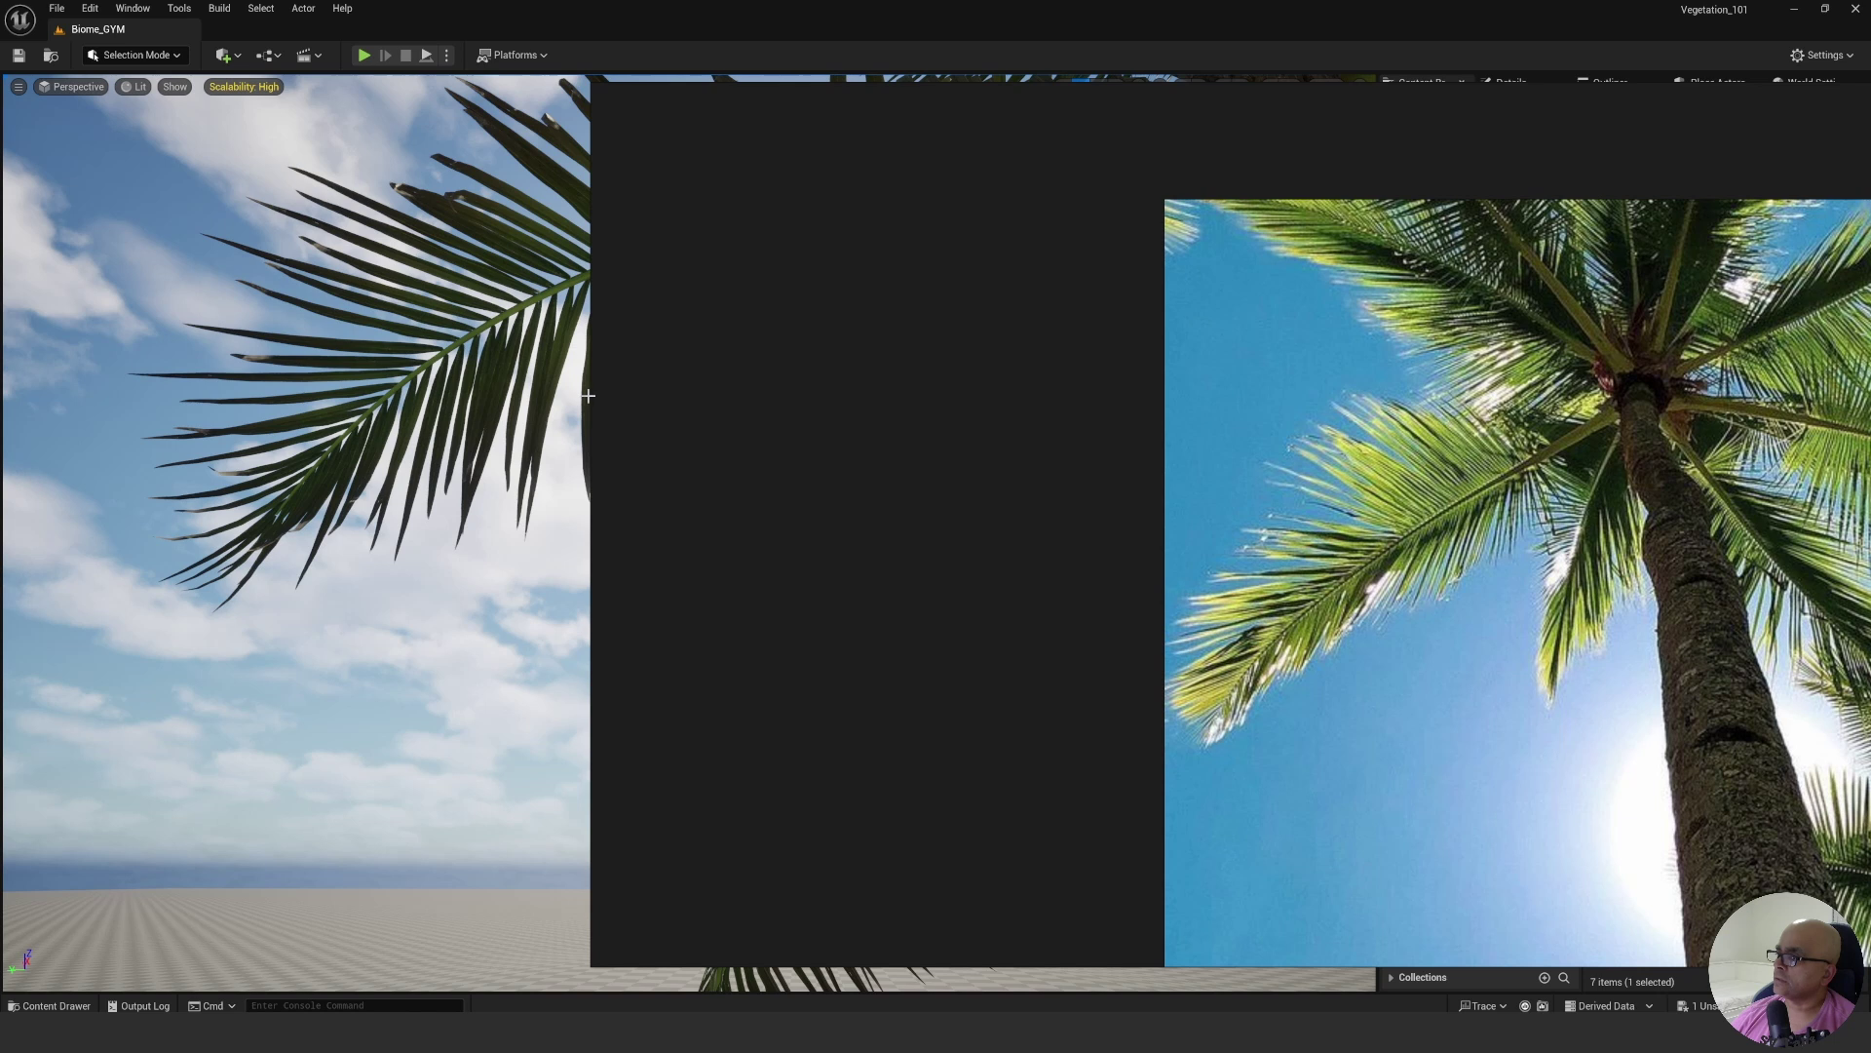
drag(594, 396, 1128, 433)
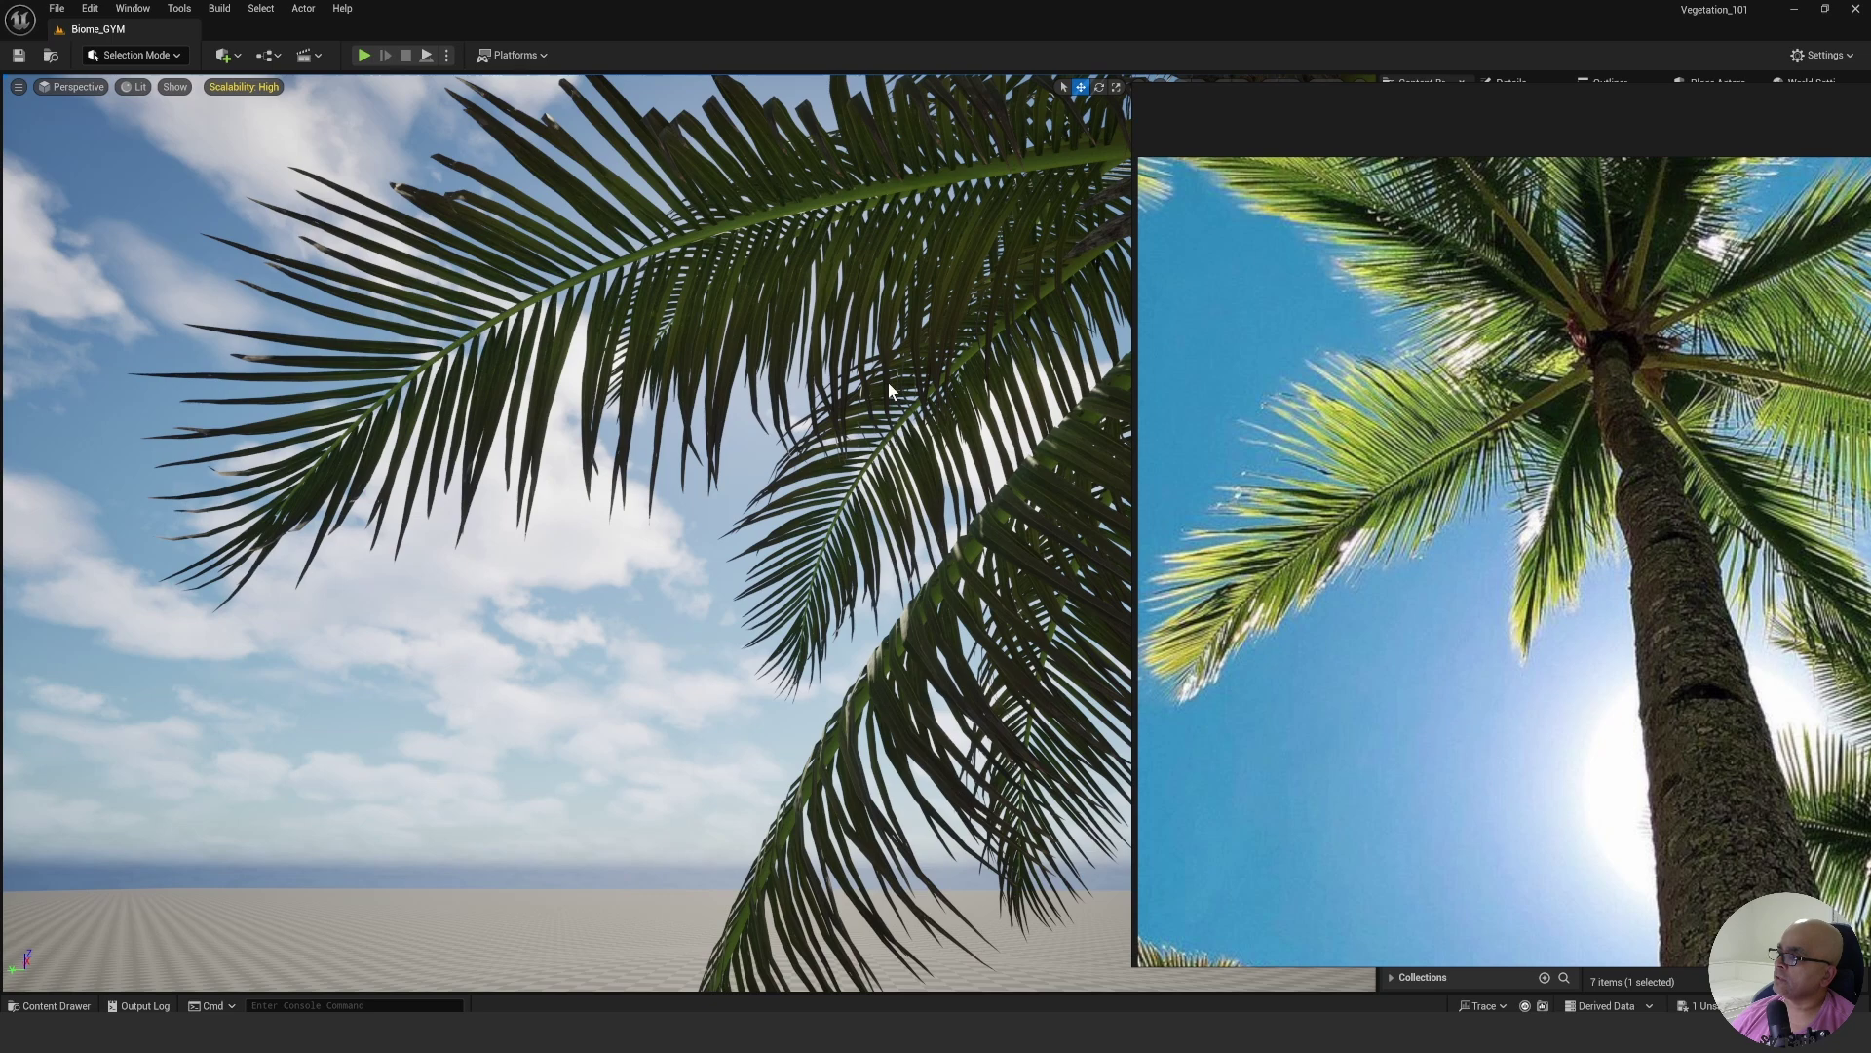
right_drag(831, 378, 1181, 298)
key(s)
key(w)
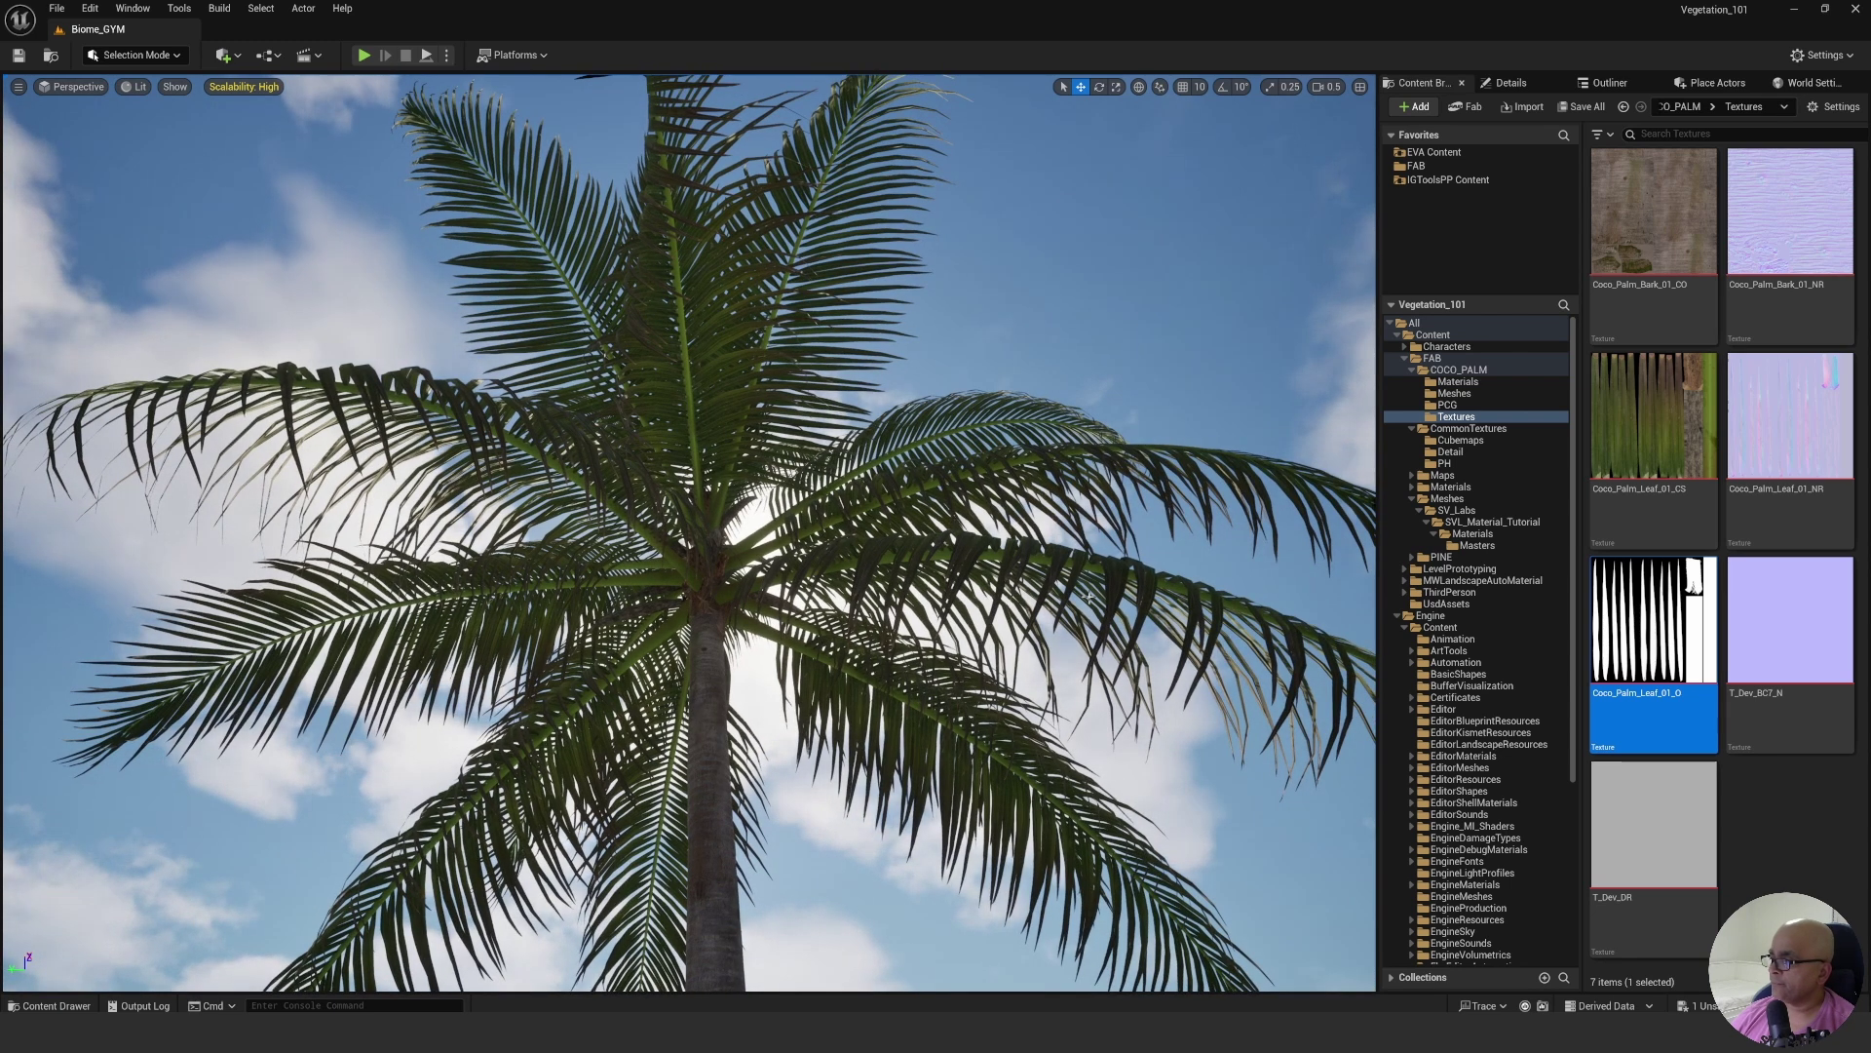
mouse_move(1053, 1031)
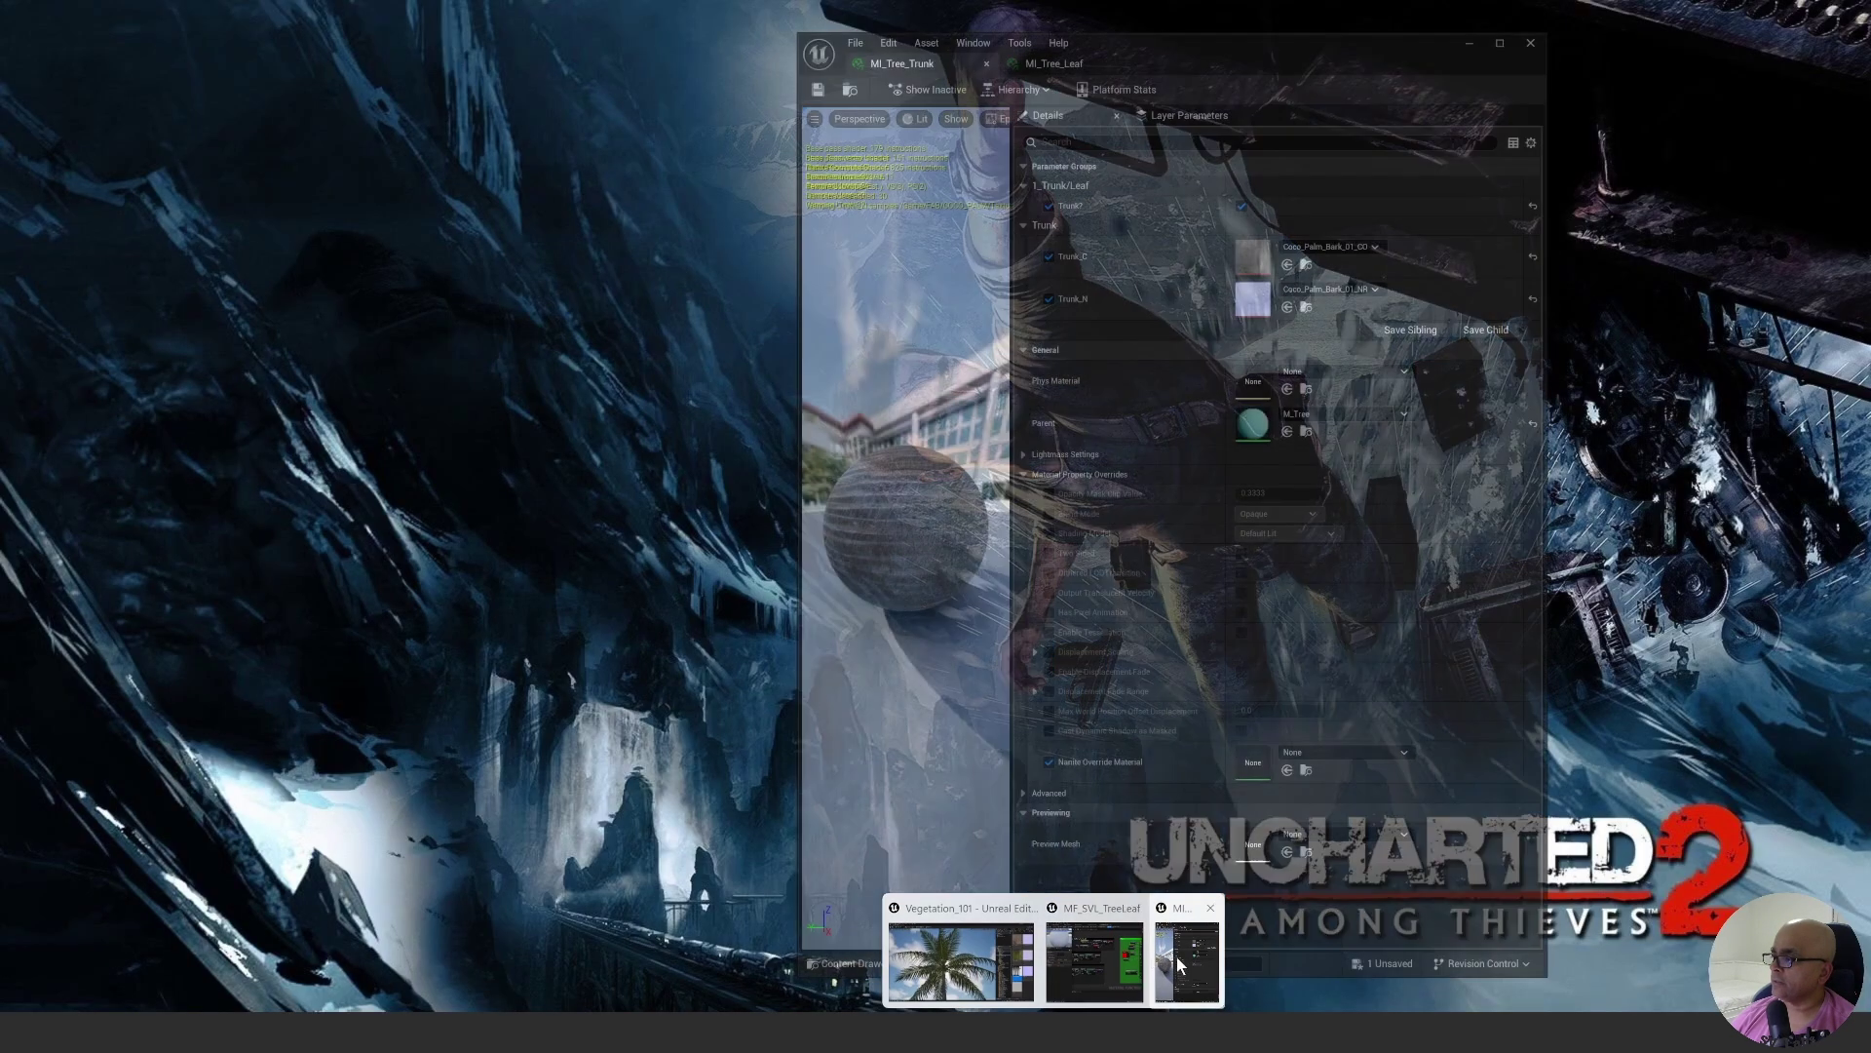
click(1179, 965)
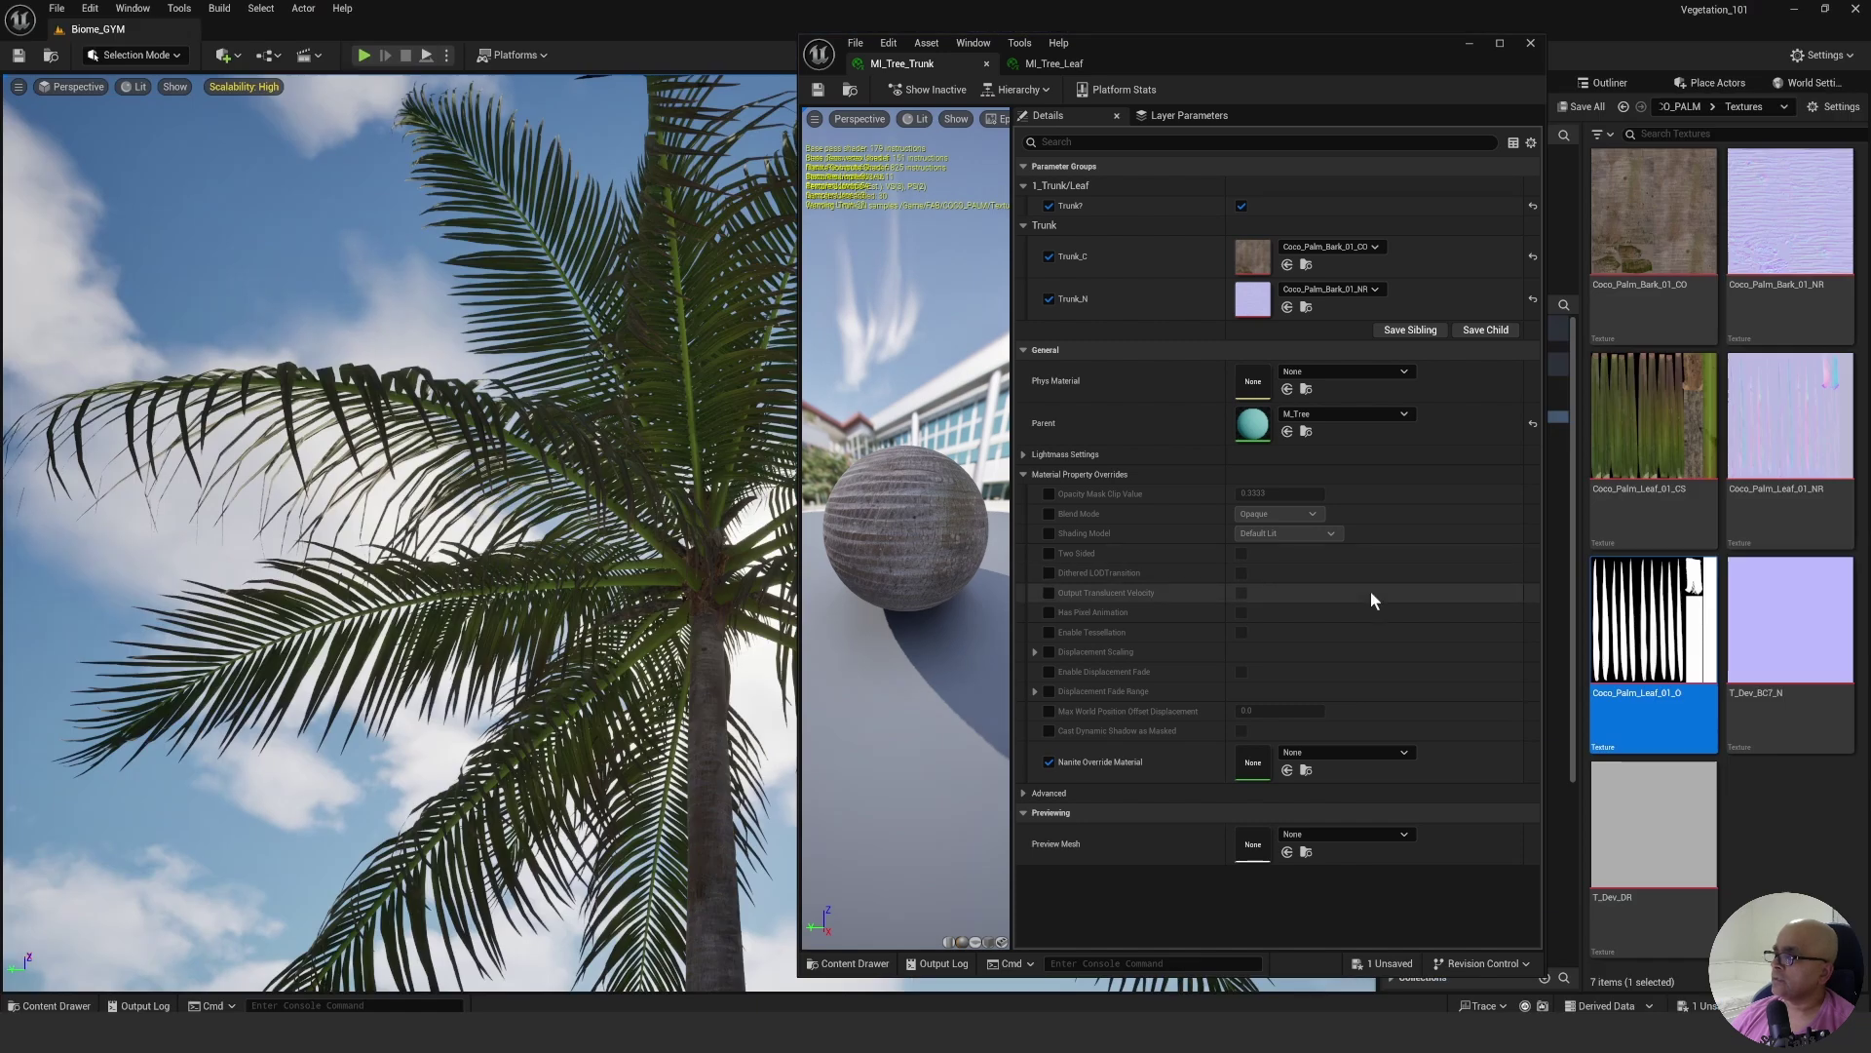
click(1470, 45)
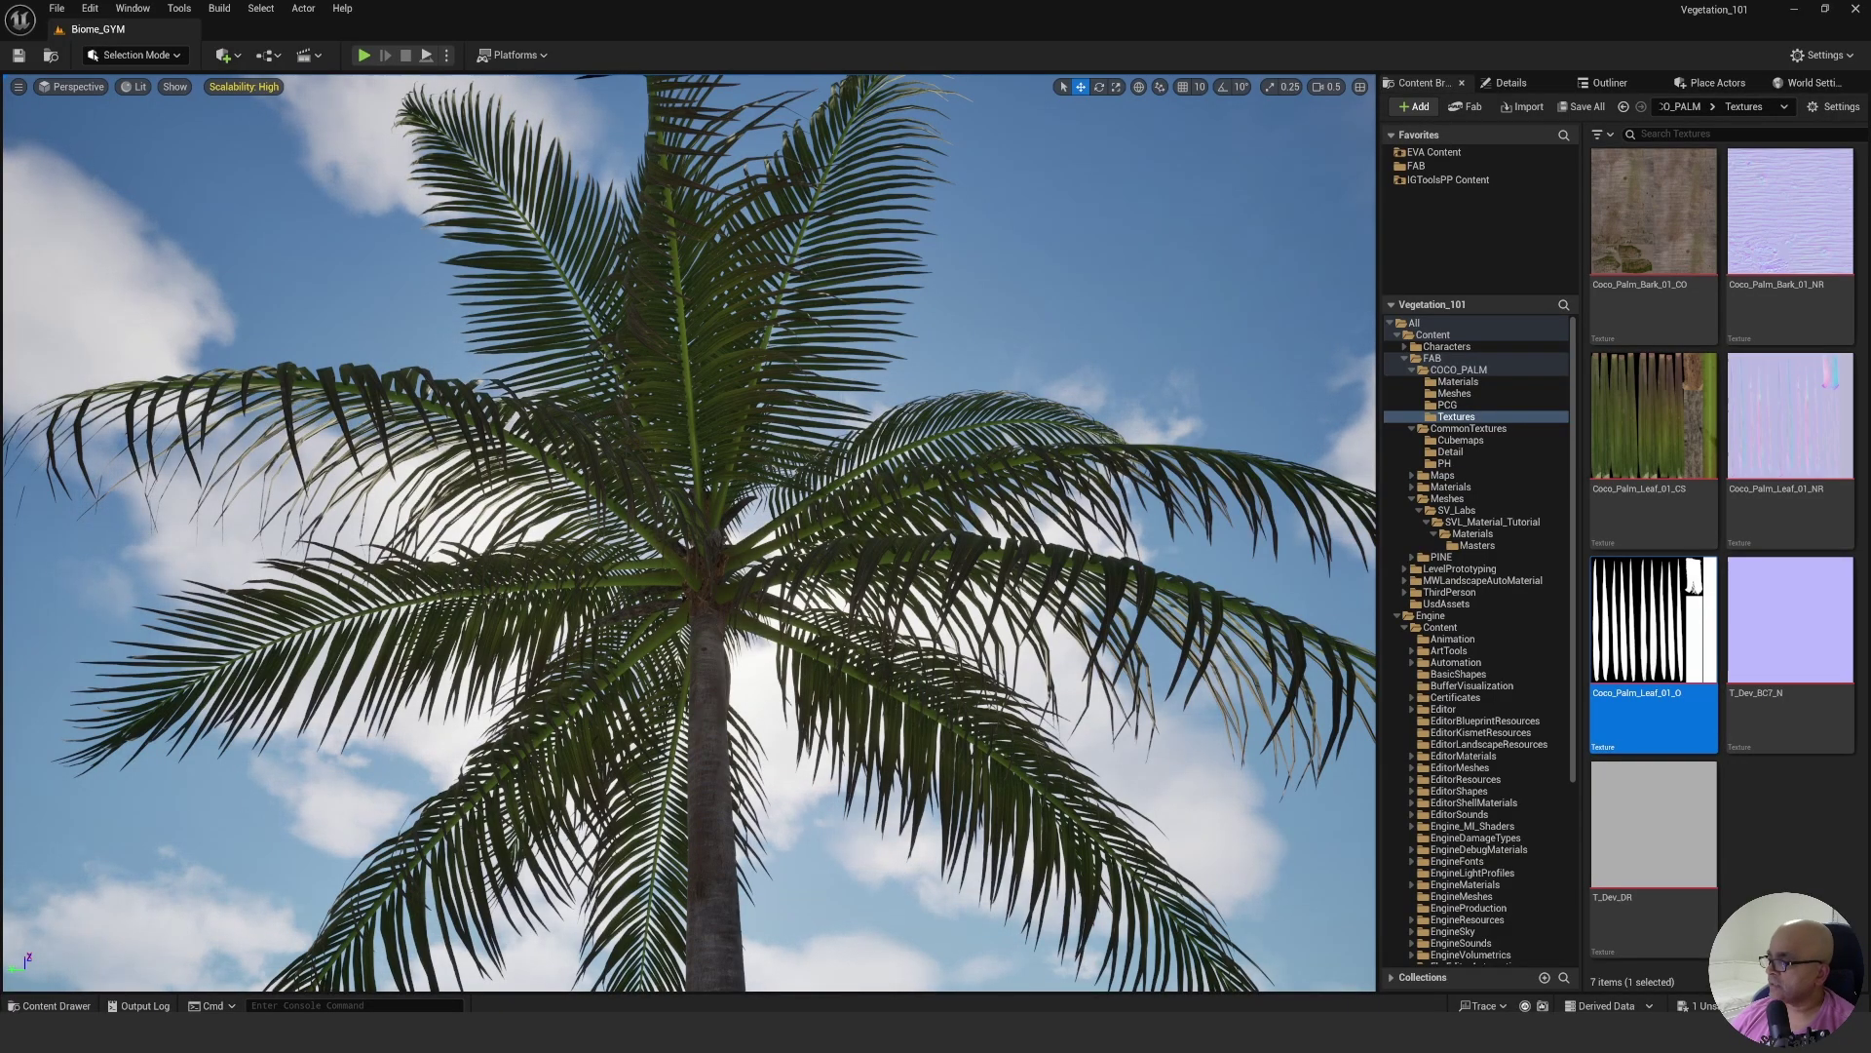
Bring up the MI_Tree_Trunk material instance window and move it clear of the content browser.
mouse_move(1054, 1033)
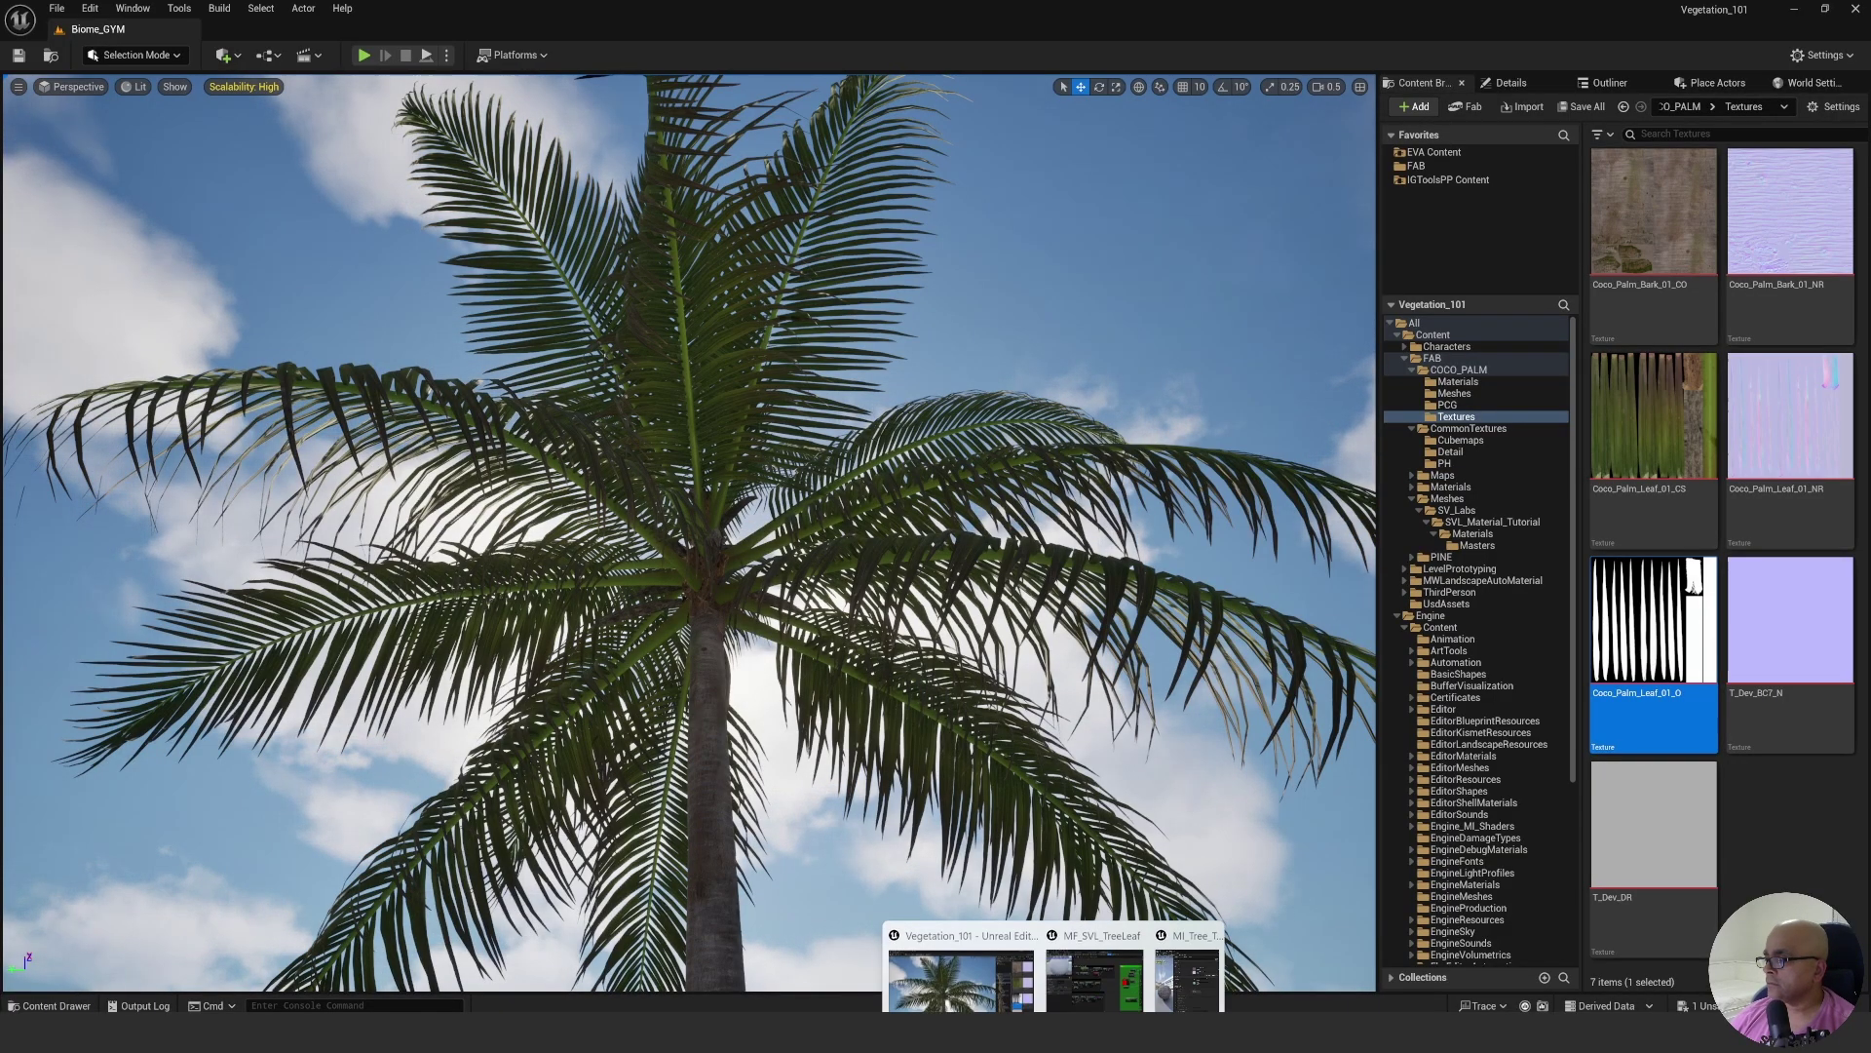
click(1197, 987)
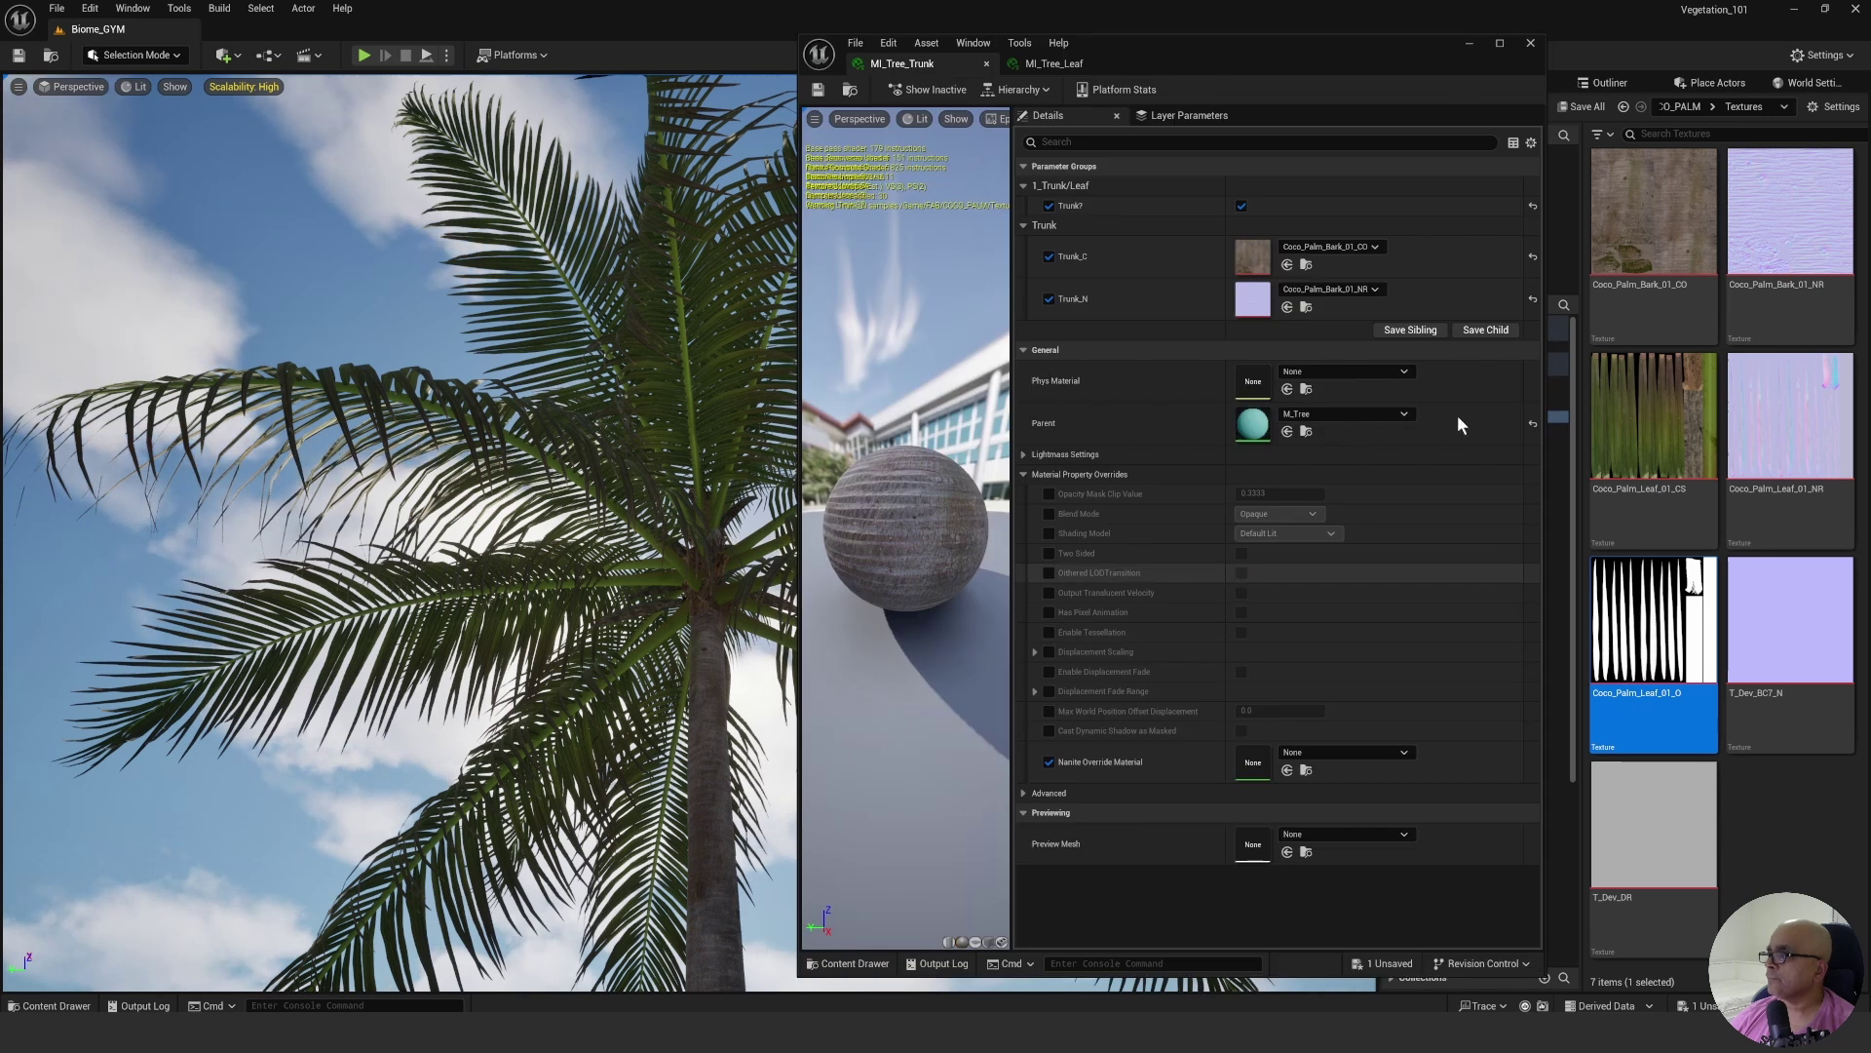
drag(1269, 58, 809, 49)
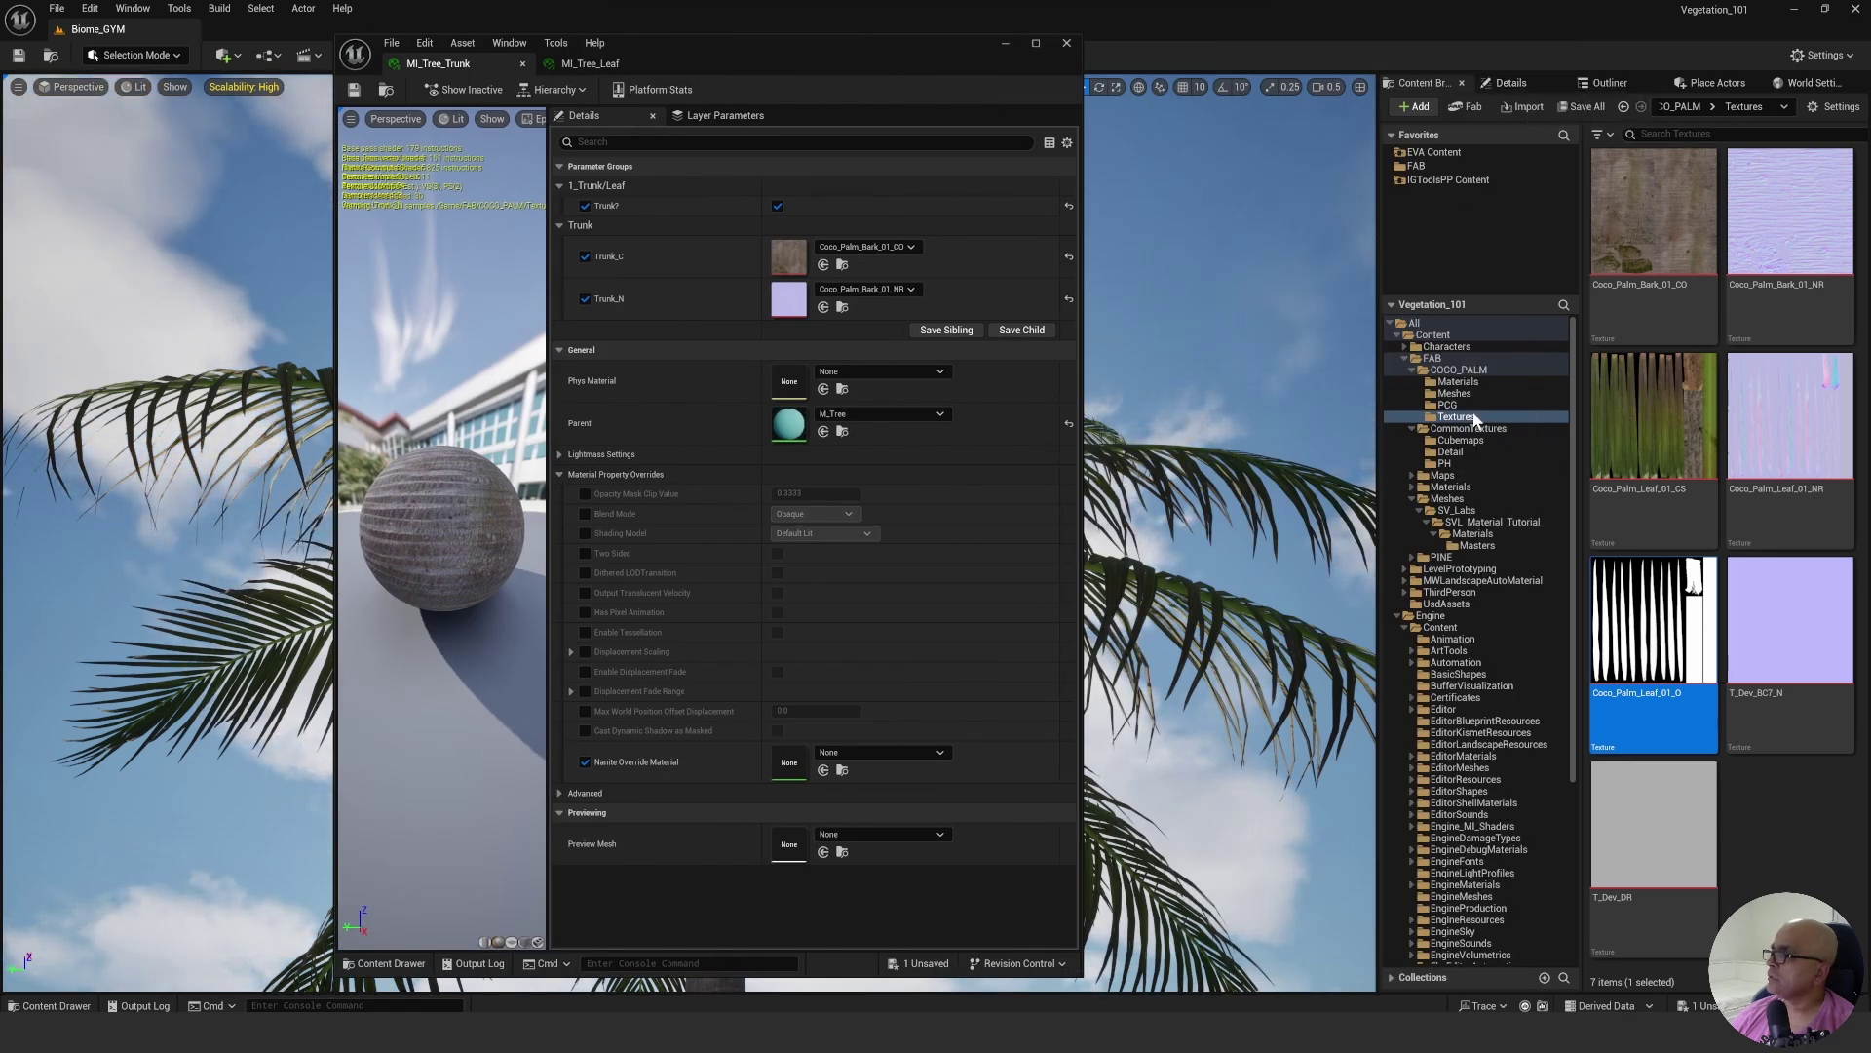
Open the M_Tree material from the SVL_Material_Tutorial Masters folder and widen its editor window.
click(1474, 536)
click(1480, 547)
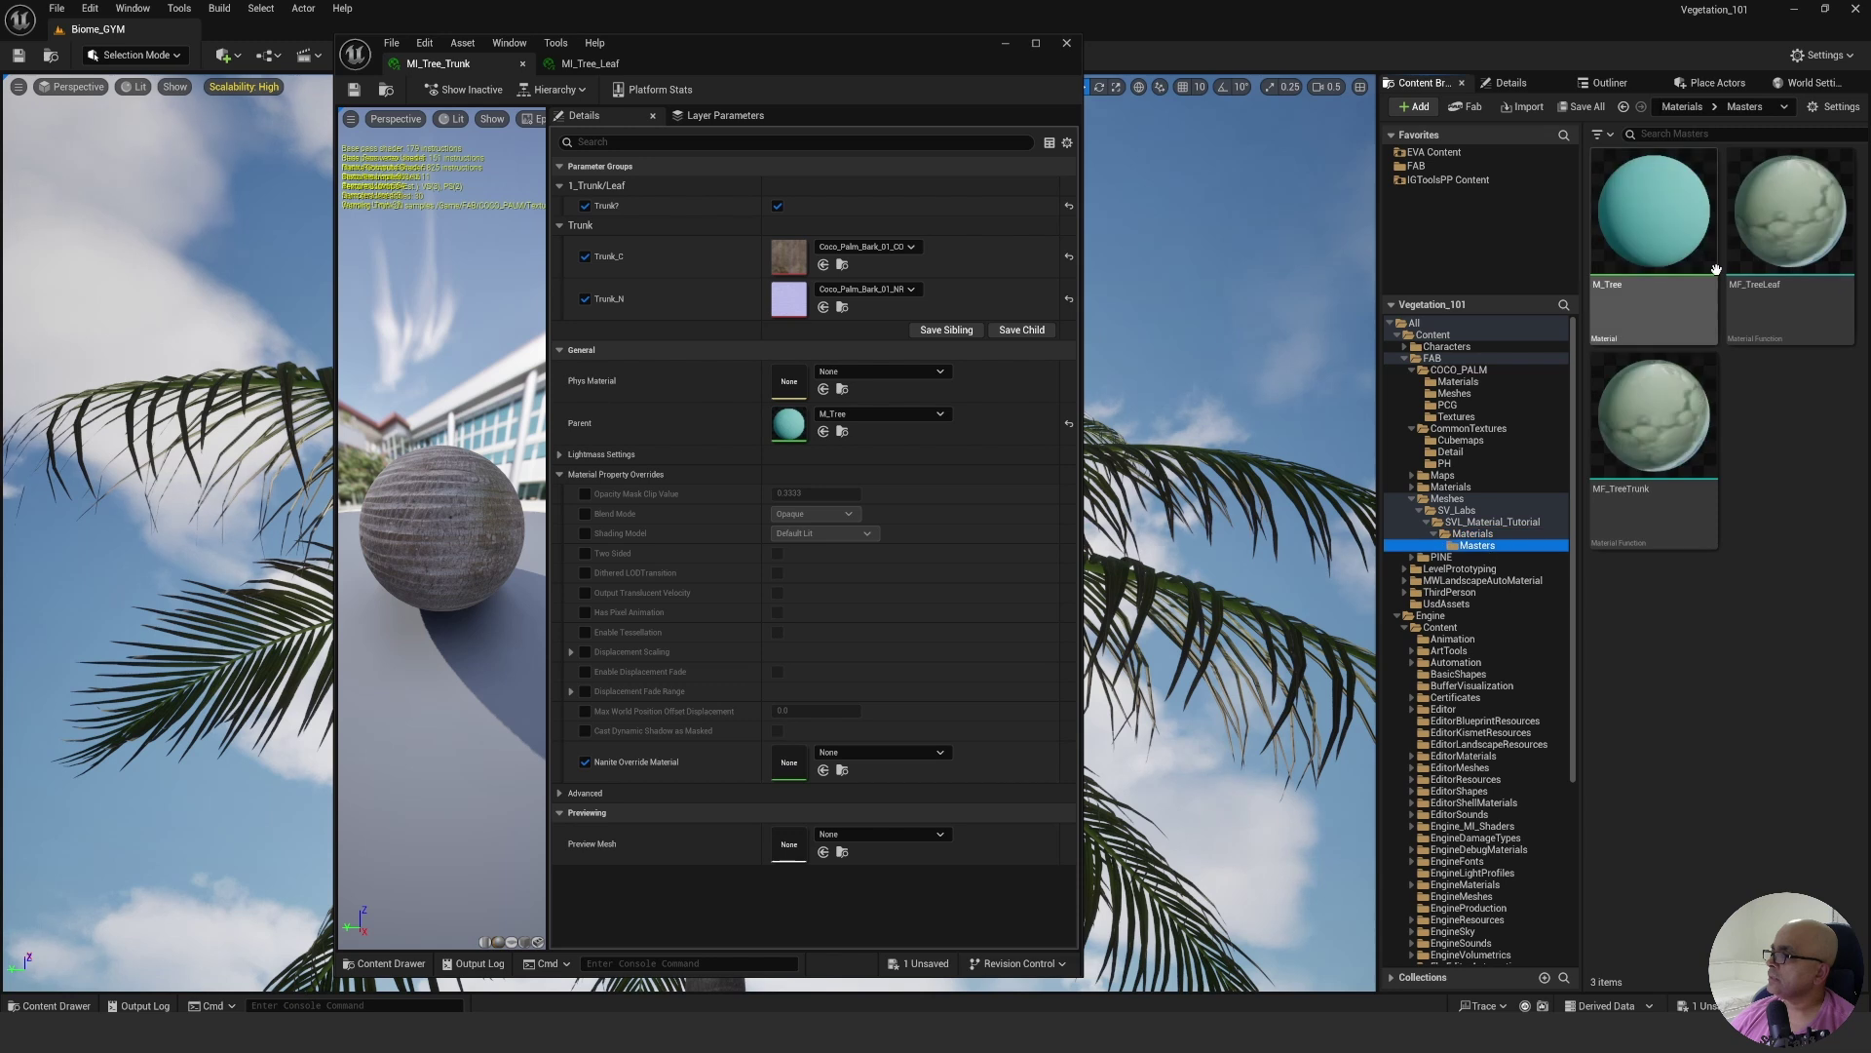
click(1668, 239)
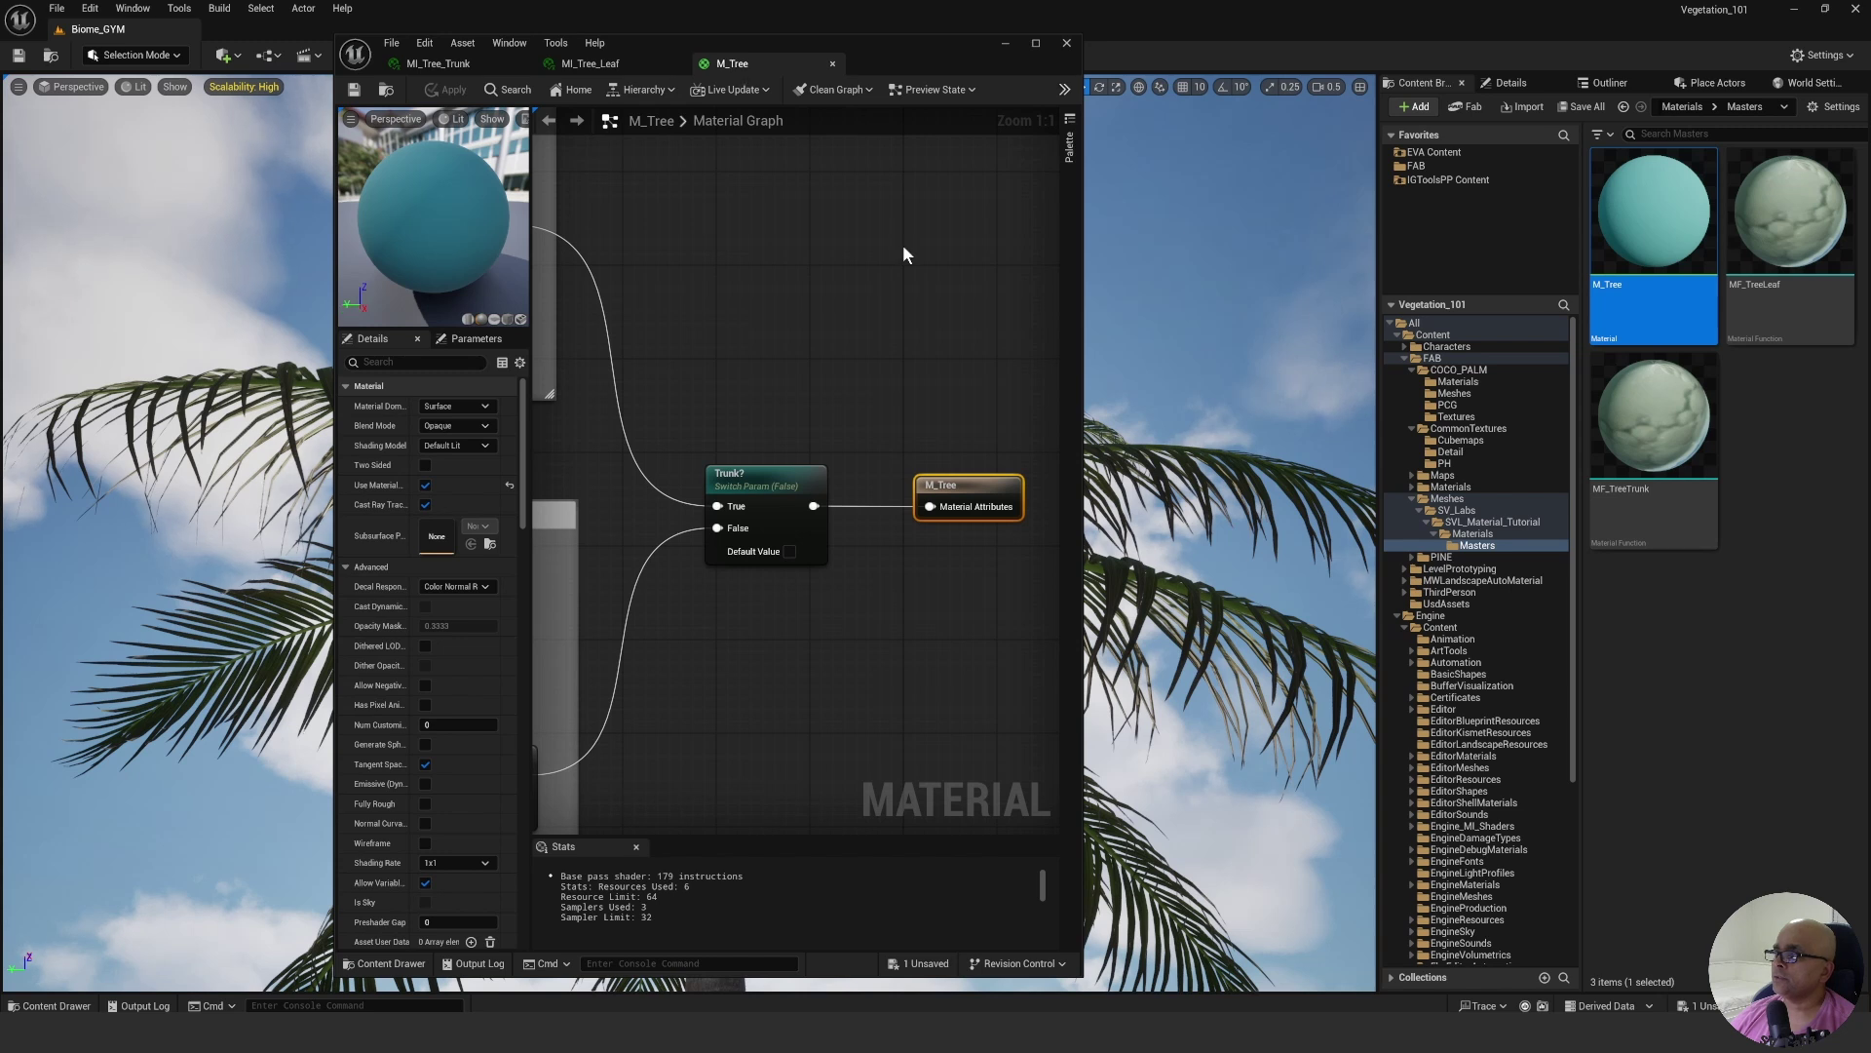
drag(1082, 279, 1472, 285)
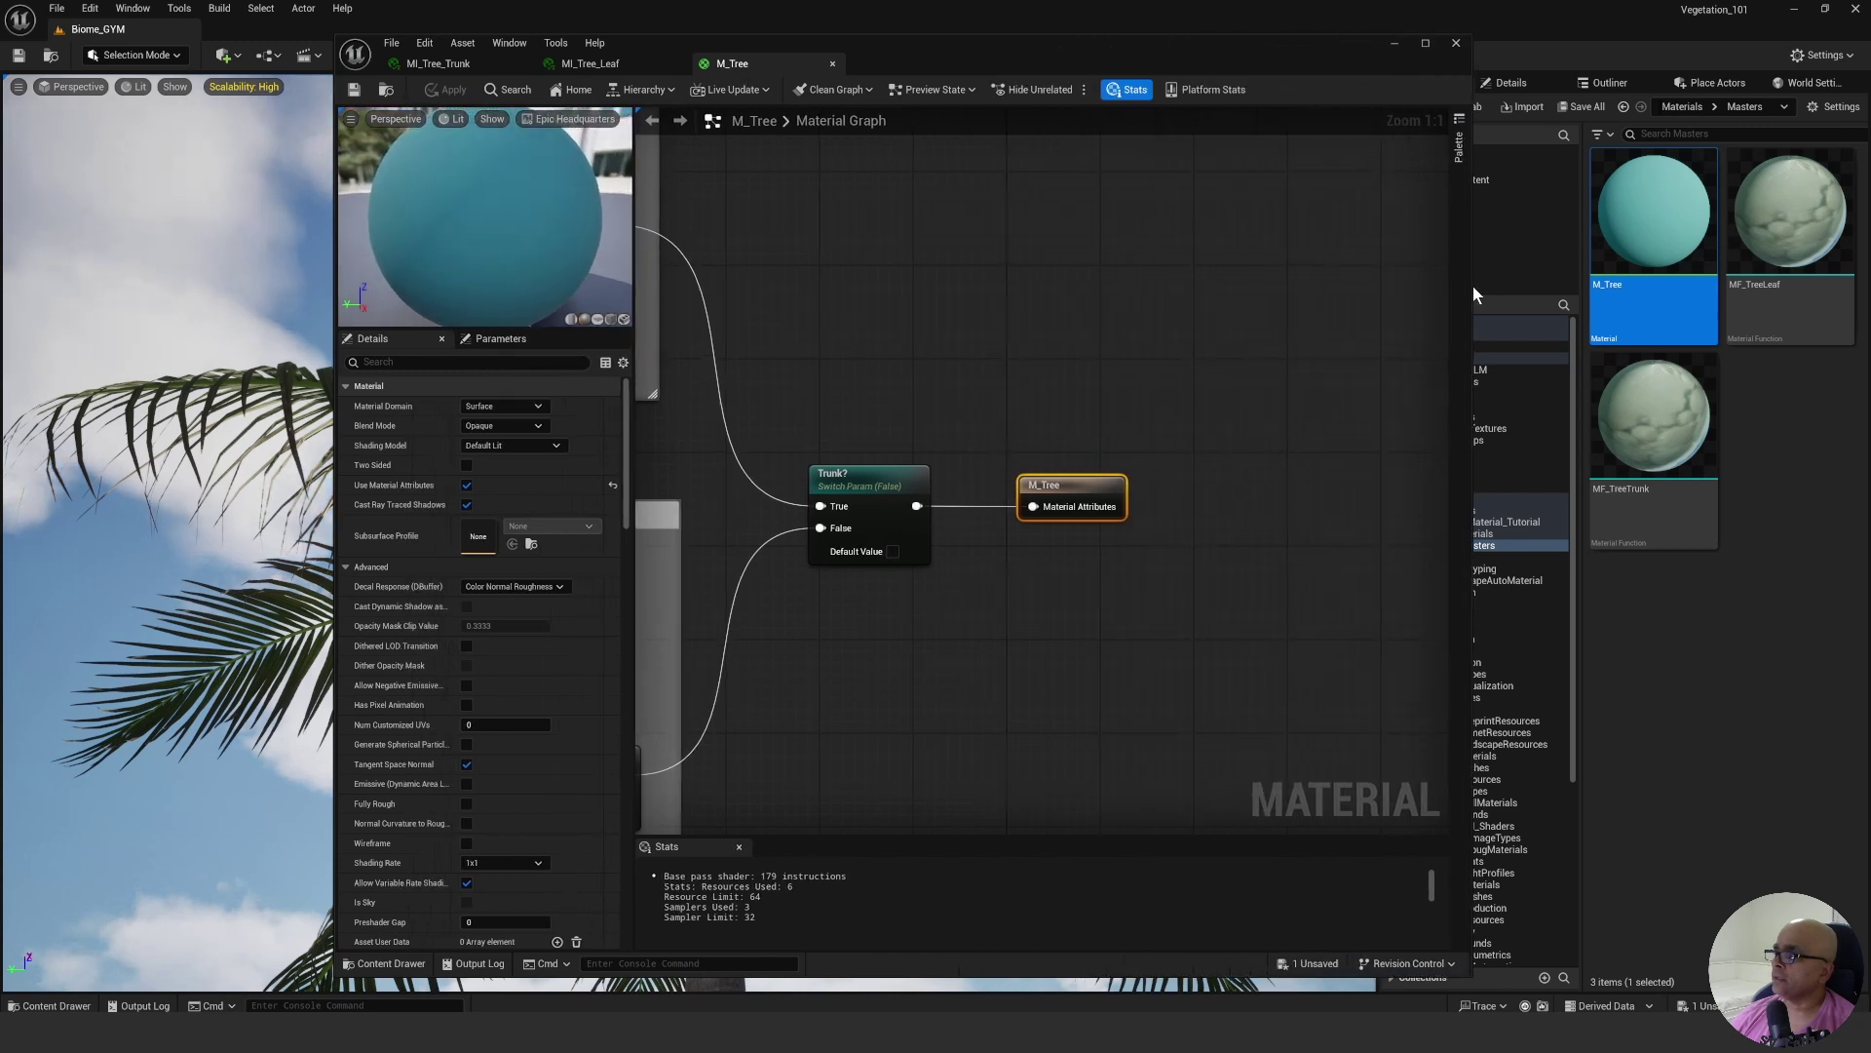
Open the MF_TreeLeaf material function from its node in the Leaf group of the M_Tree graph.
right_drag(931, 310, 1285, 328)
right_drag(941, 653, 1130, 335)
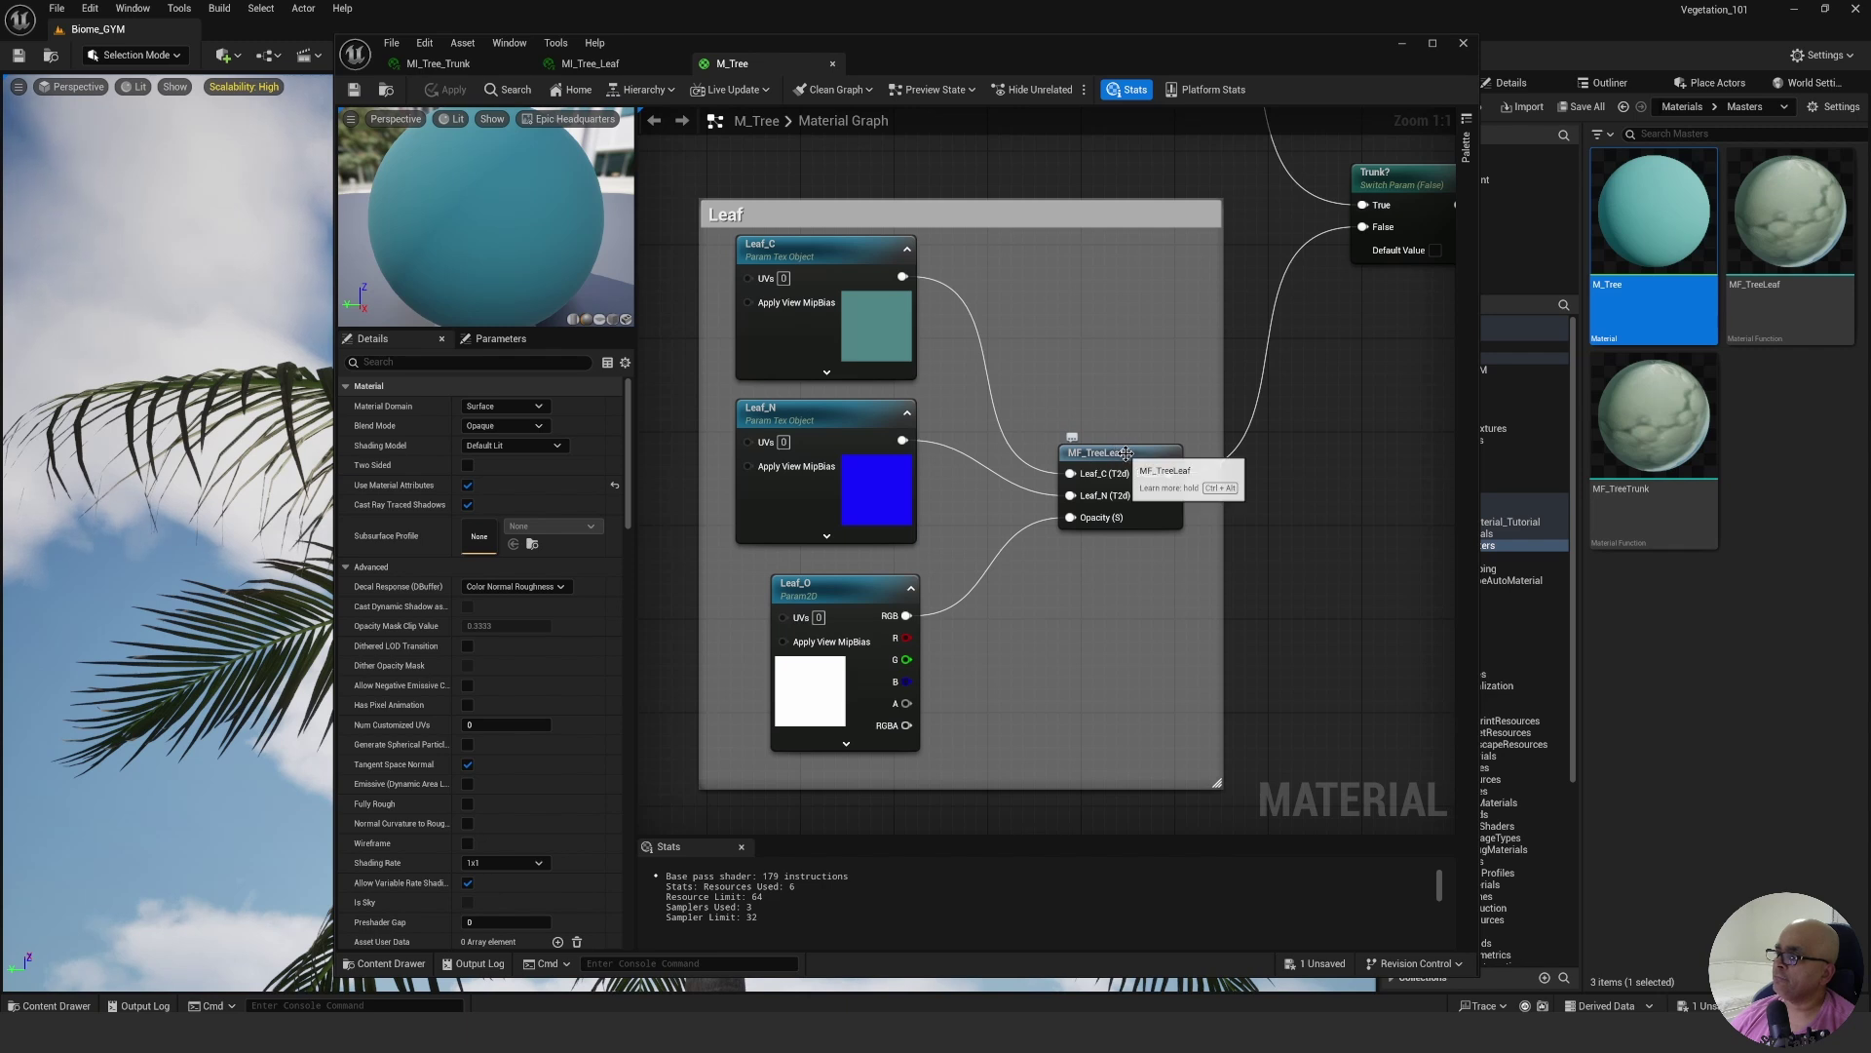
click(1131, 455)
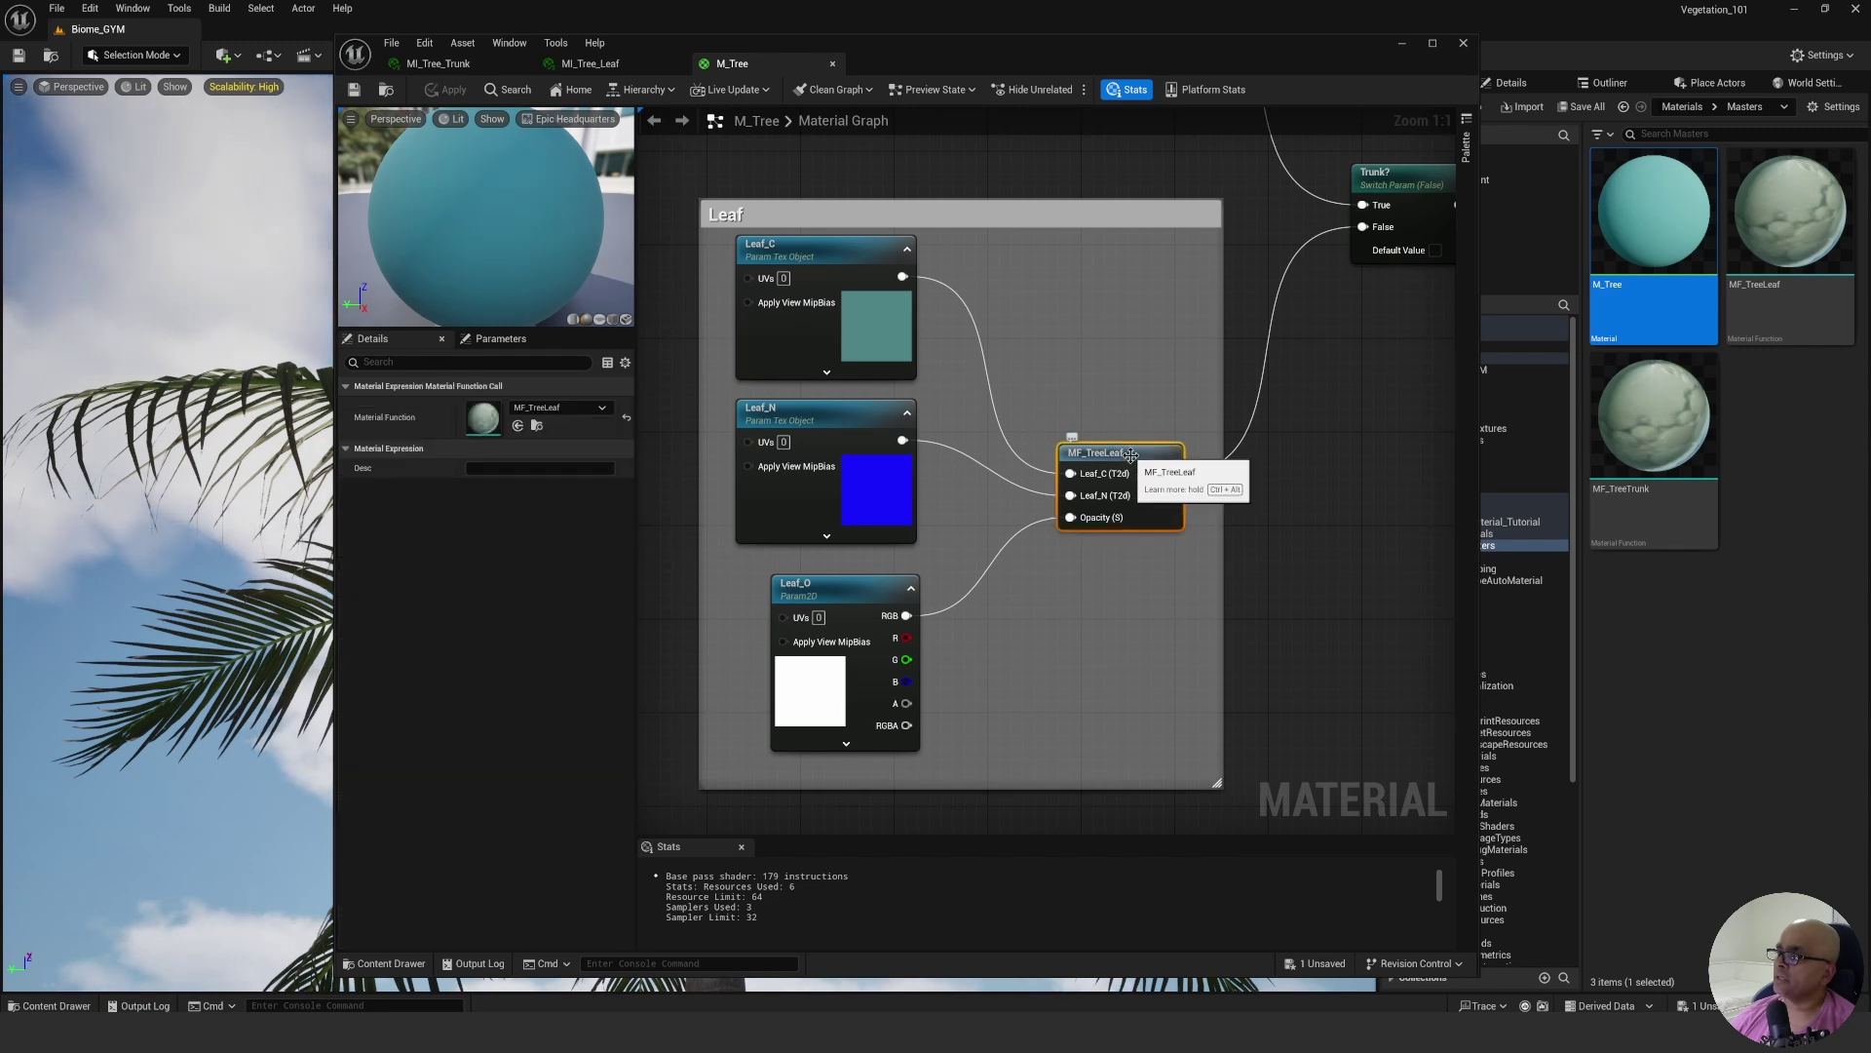
double_click(1121, 452)
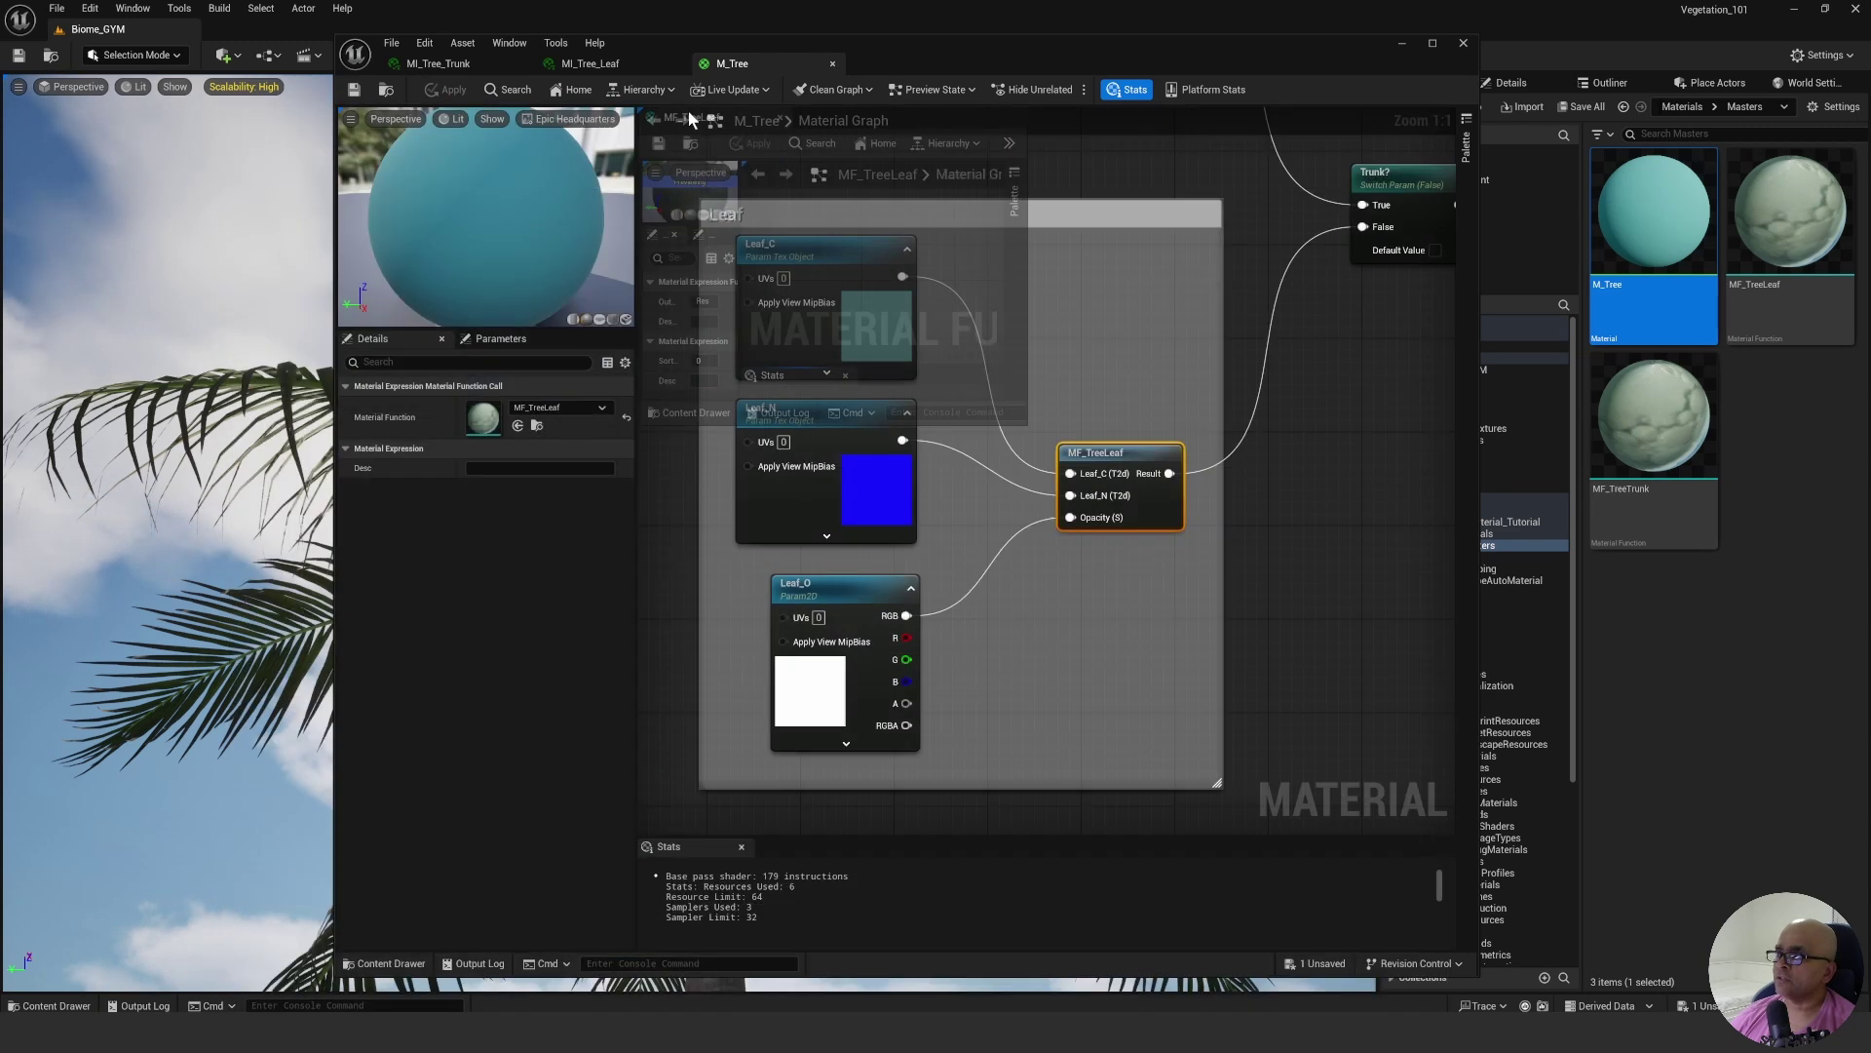
Examine the MF_TreeLeaf graph, covering the albedo, subsurface, normal and roughness groups and the MakeMaterialAttributes connections.
right_drag(883, 265, 1044, 283)
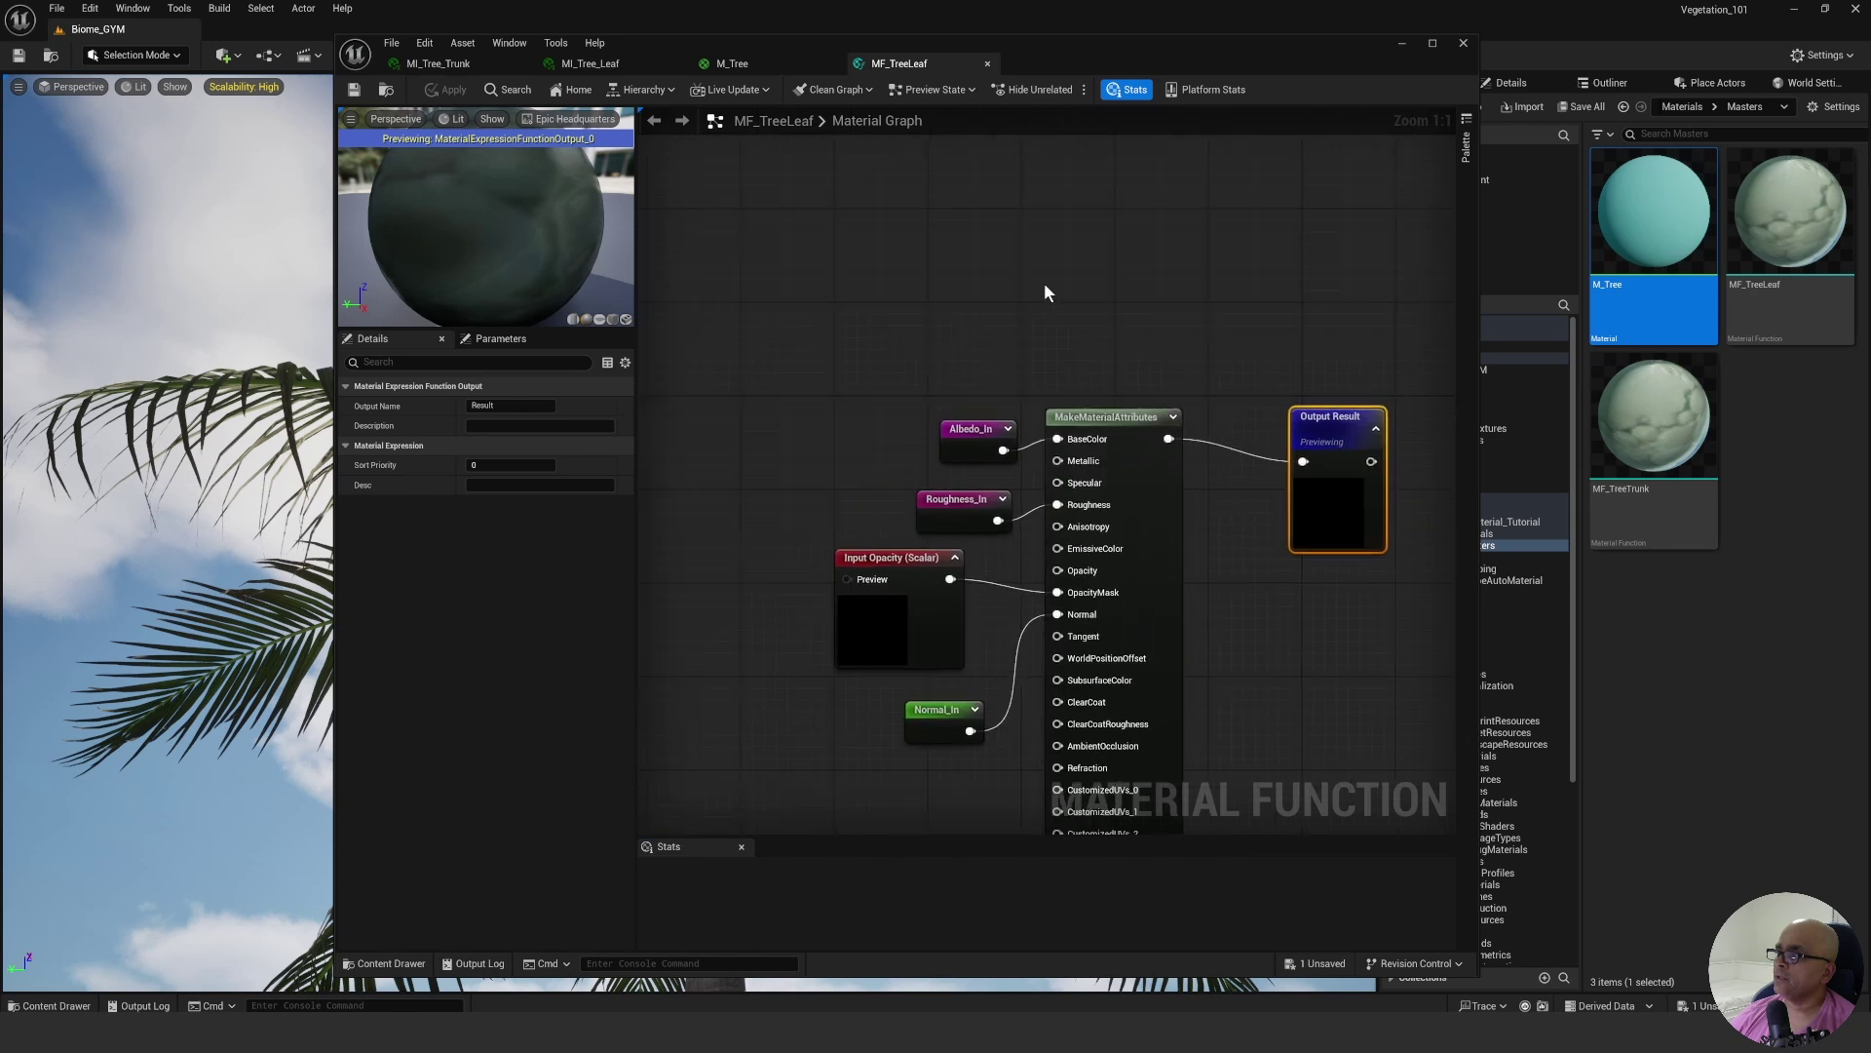
scroll(944, 338, down, 3)
right_drag(943, 338, 1153, 307)
scroll(1009, 342, up, 2)
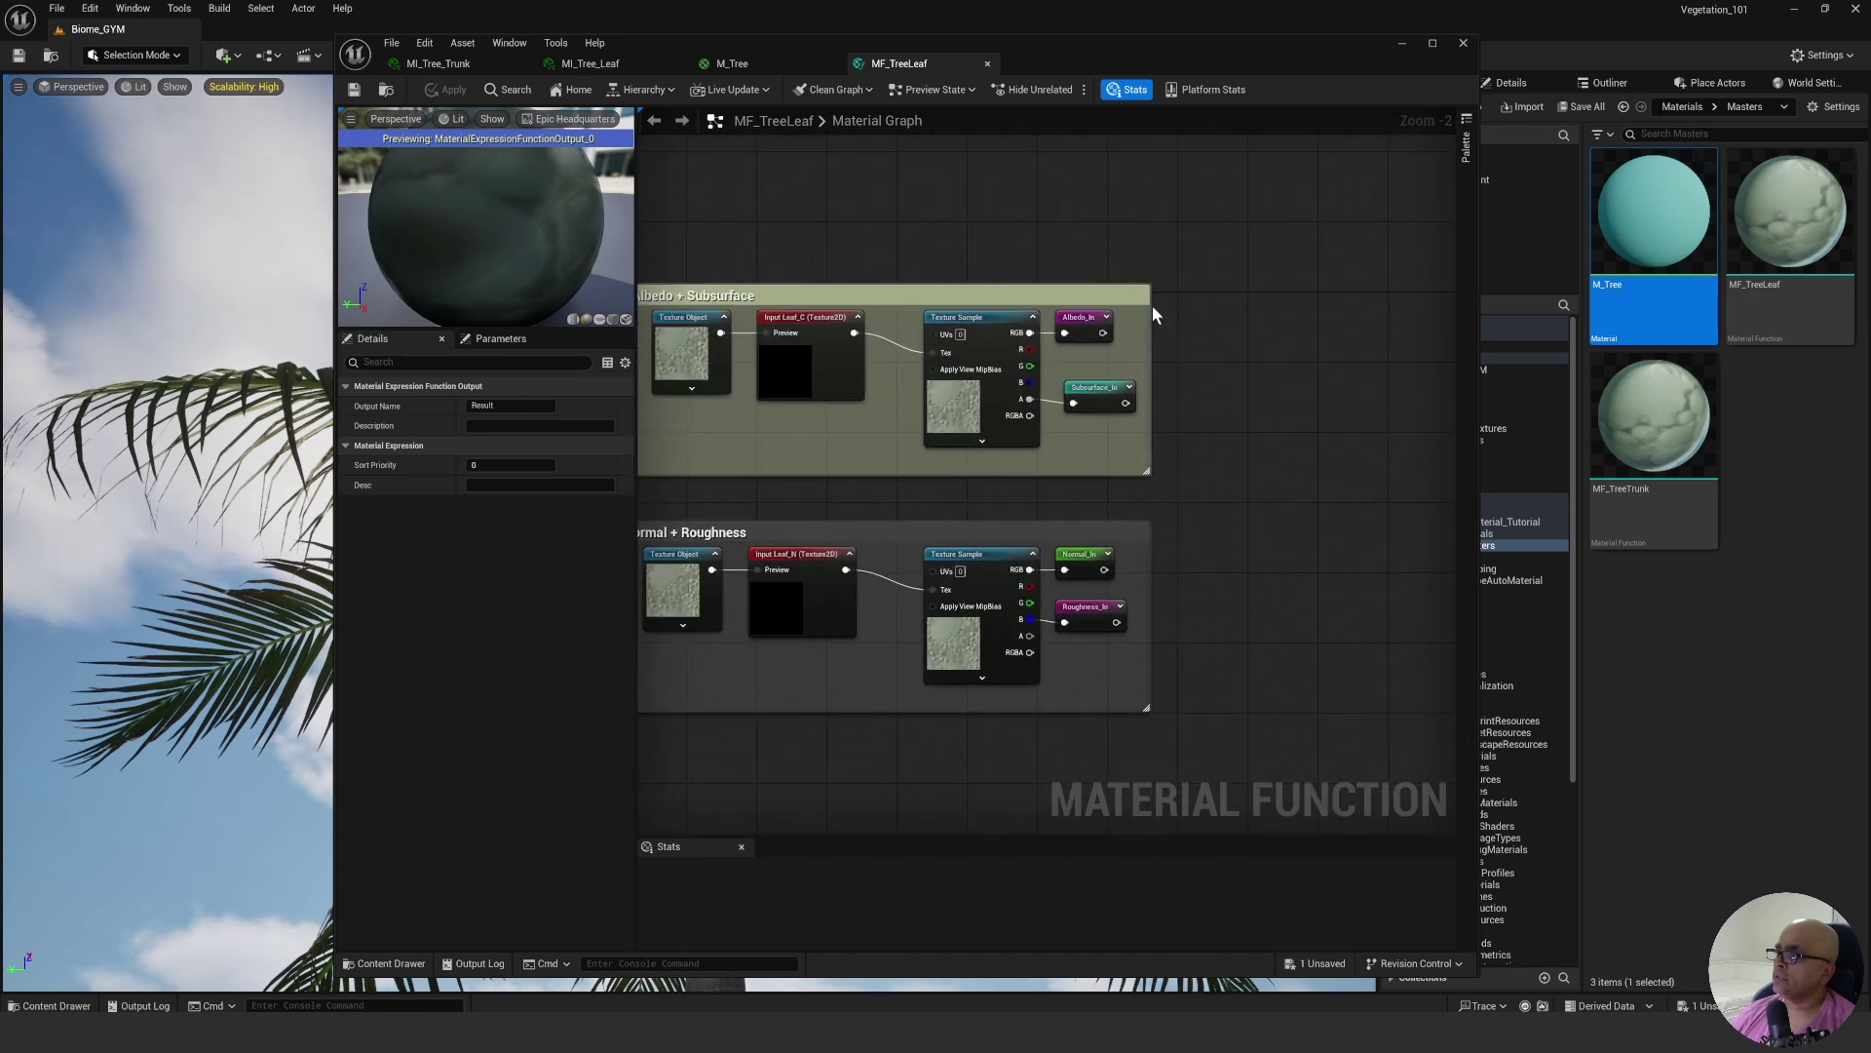
scroll(1310, 439, up, 2)
right_drag(1296, 429, 1102, 404)
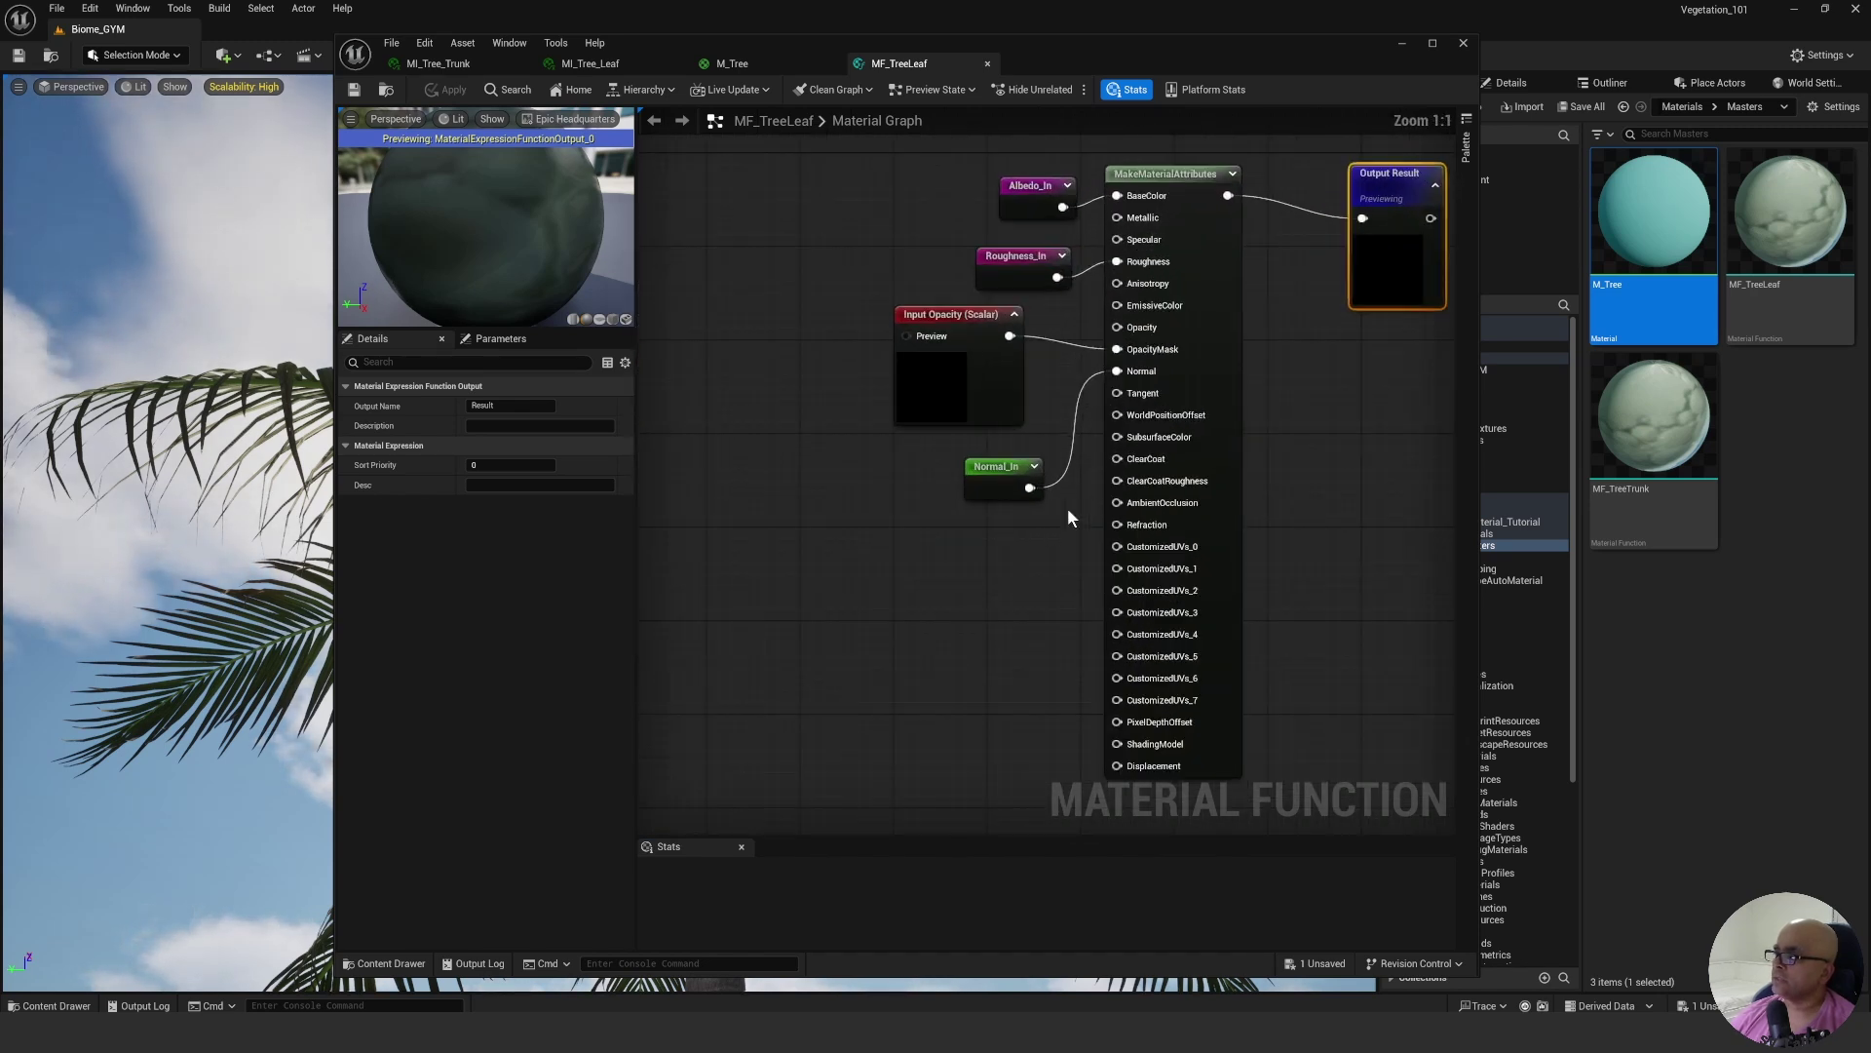
right_drag(1068, 507, 1055, 503)
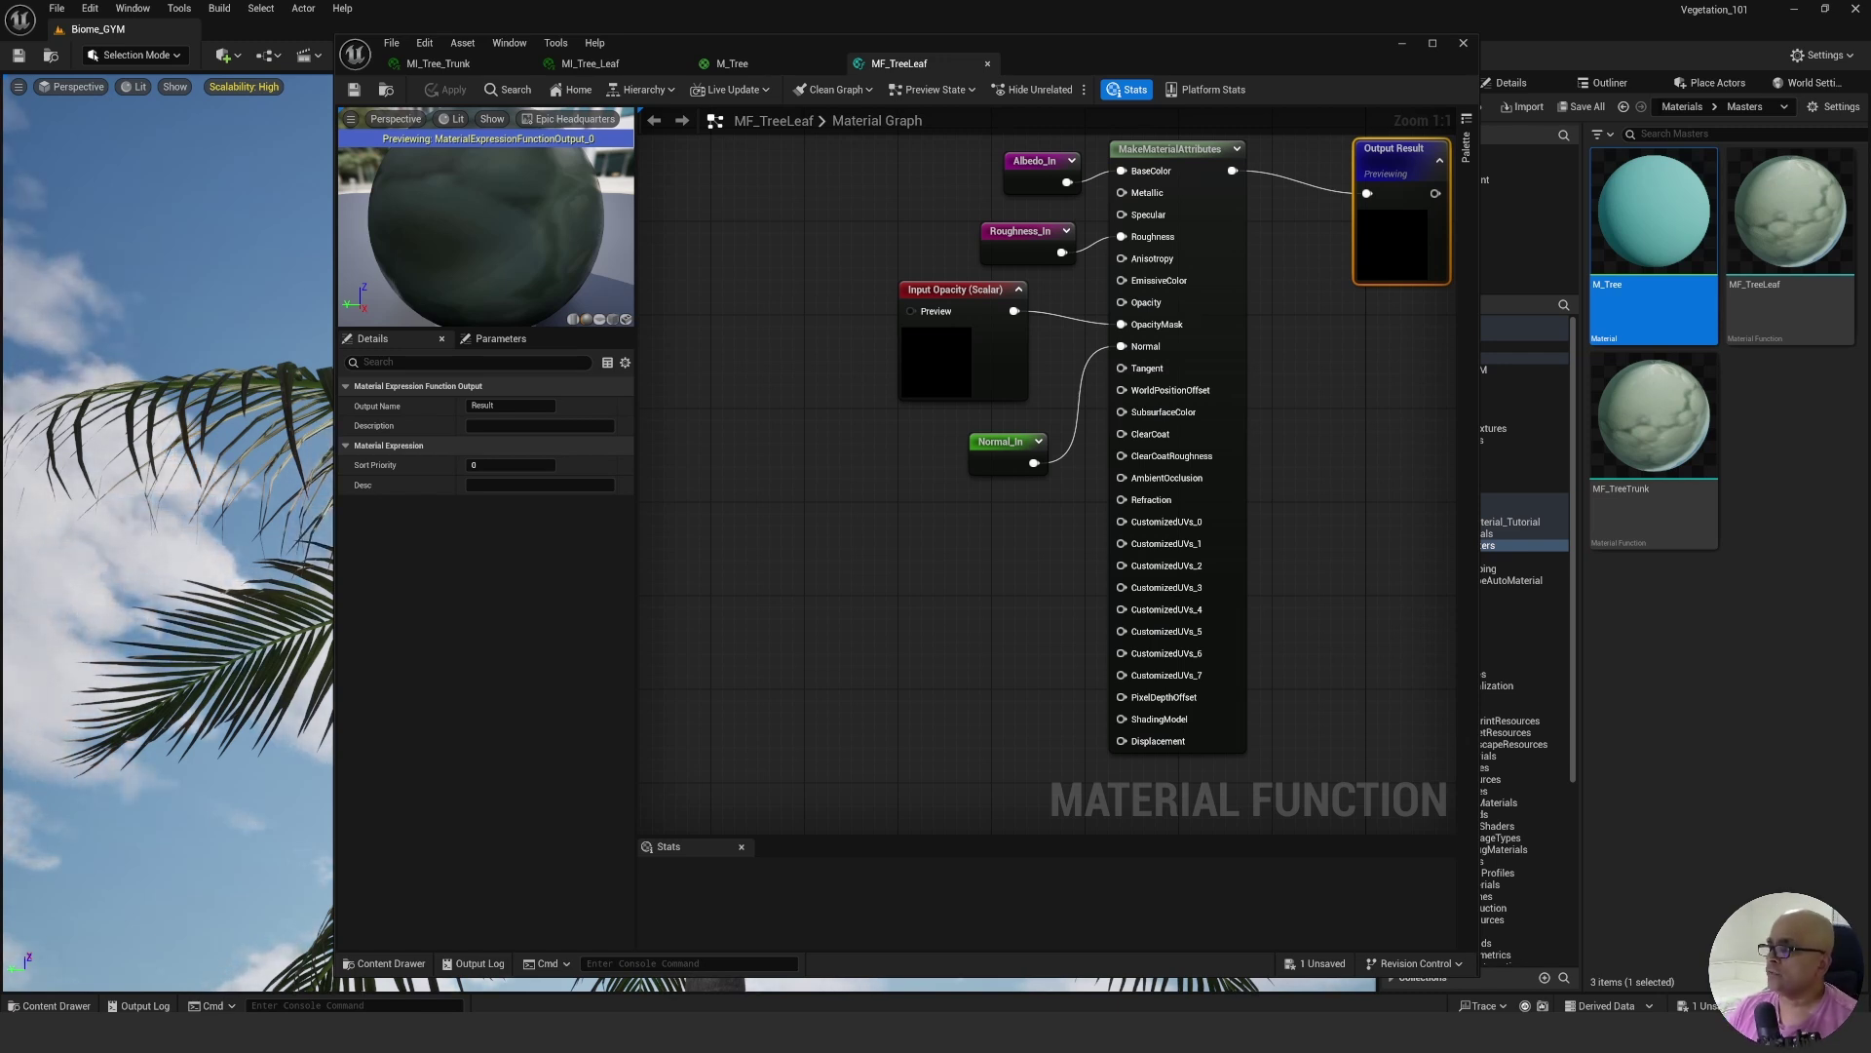
right_drag(889, 388, 846, 460)
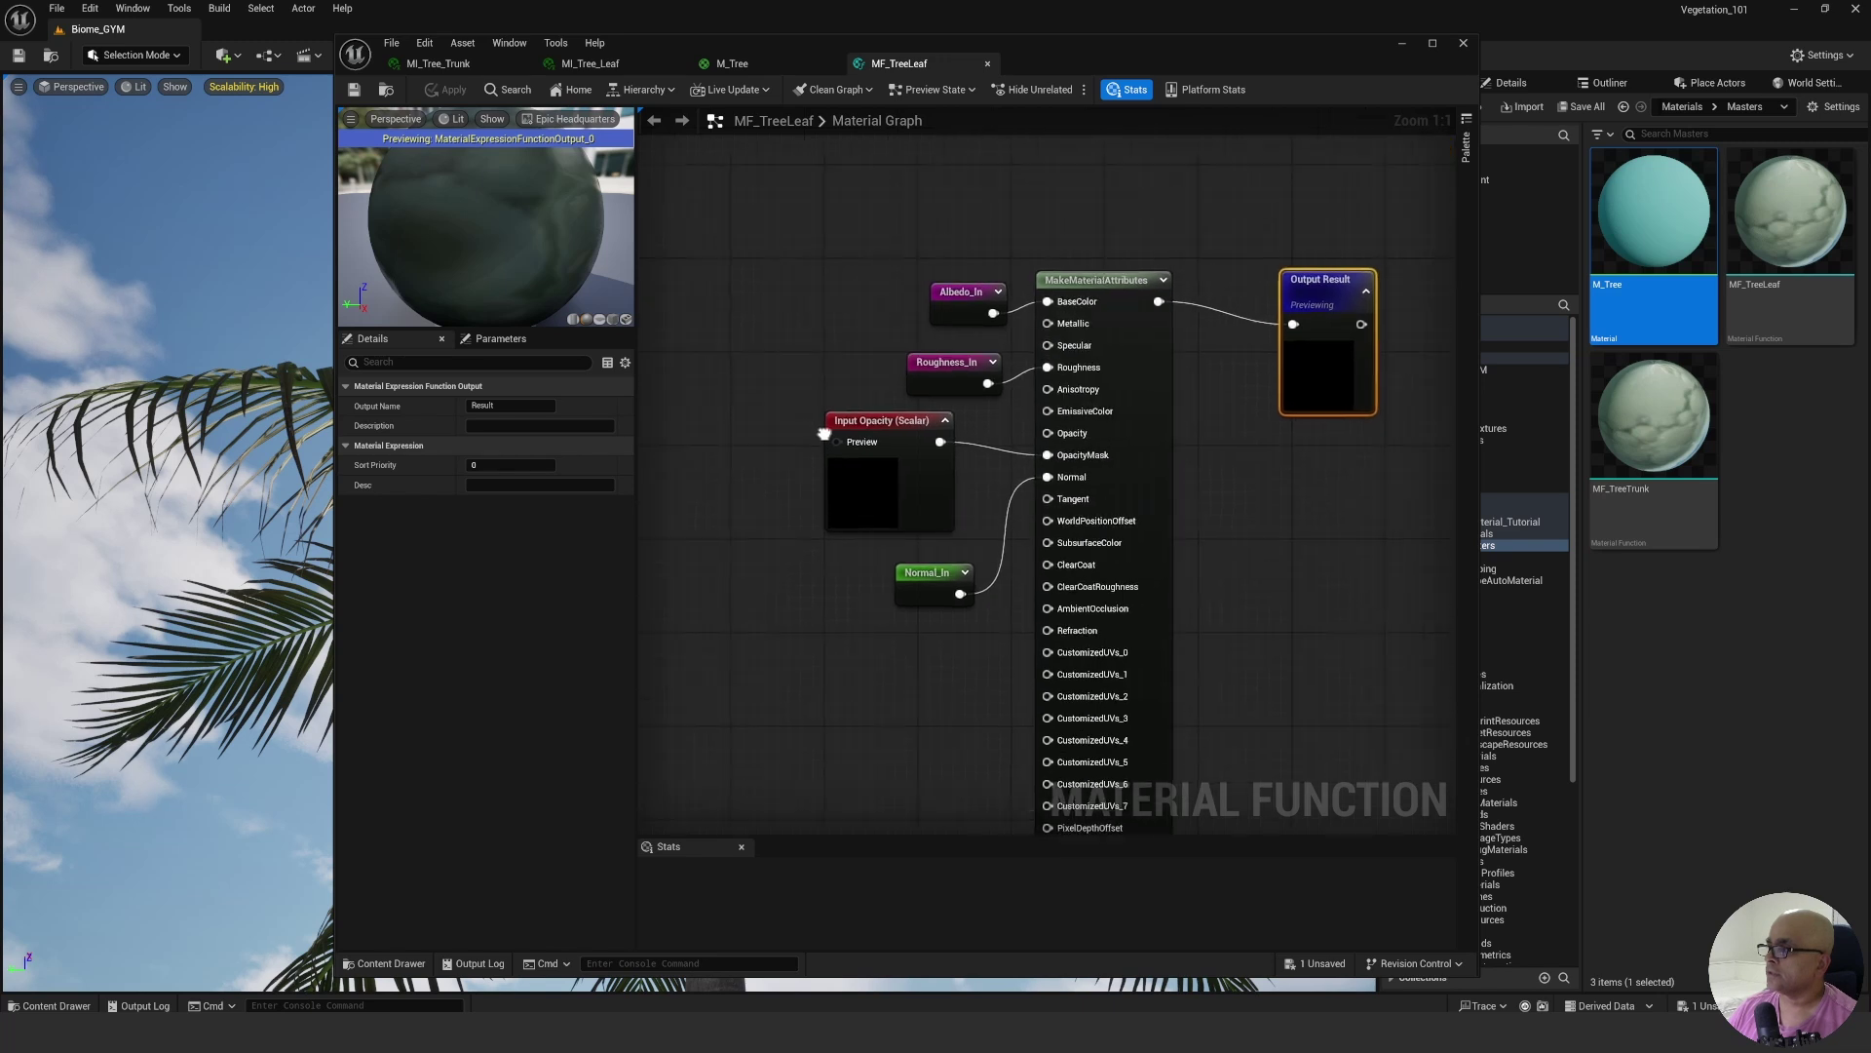
right_drag(1254, 543, 1153, 484)
right_drag(1207, 416, 1109, 427)
Switch the content browser's asset display from tiles to a list.
click(1707, 618)
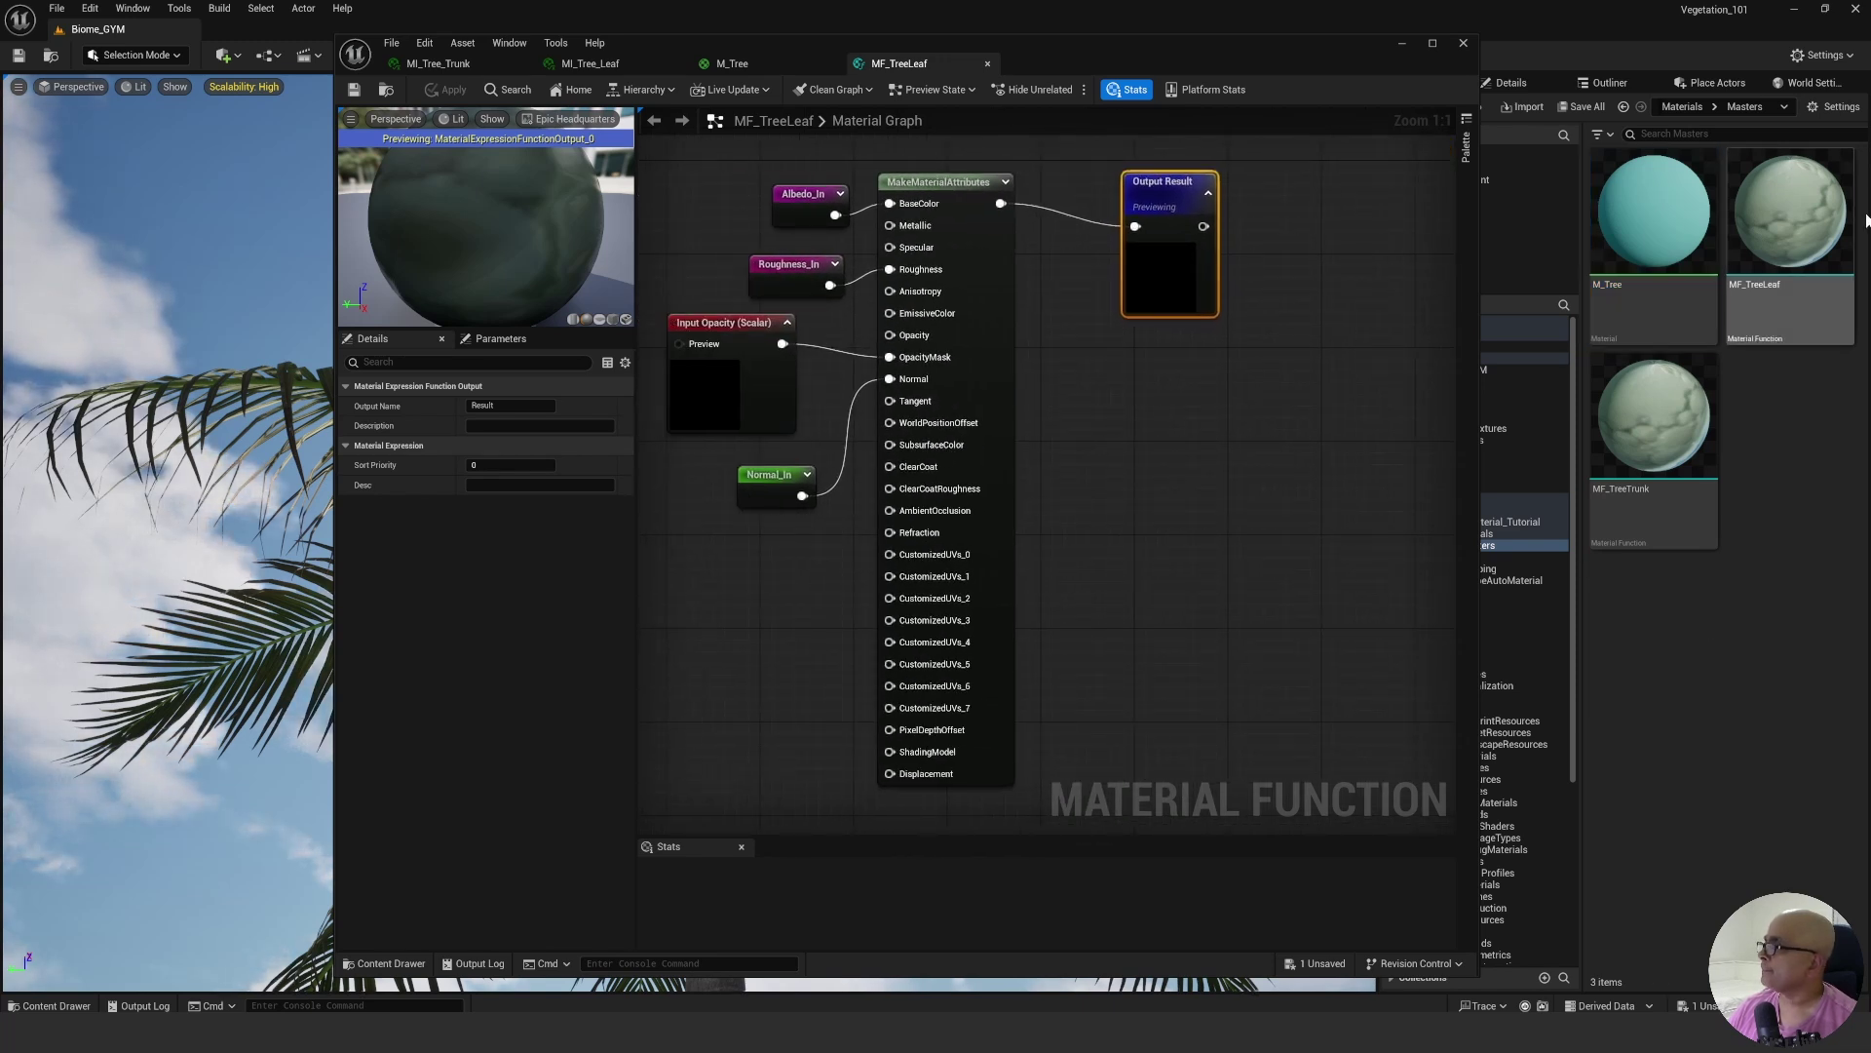
click(1839, 108)
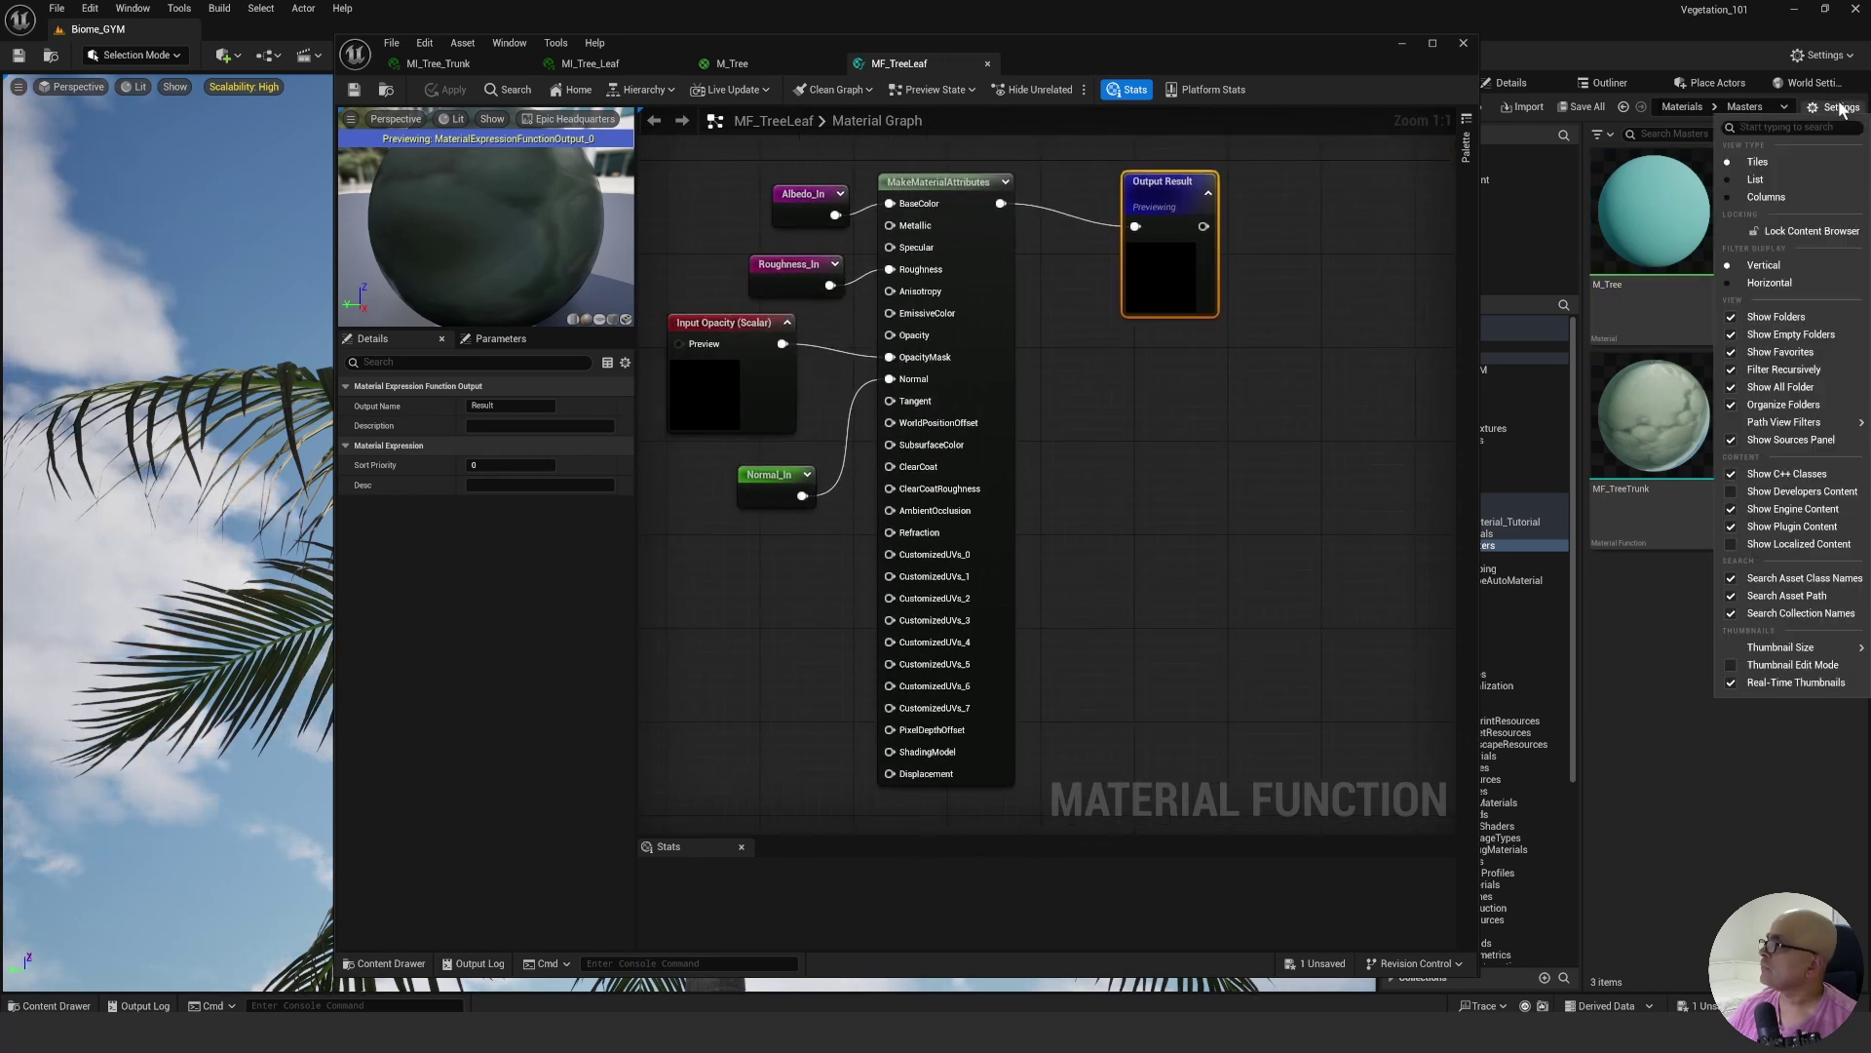
click(1764, 180)
Create a new material function named MF_SubsurfaceColor in the Masters folder.
right_click(1664, 393)
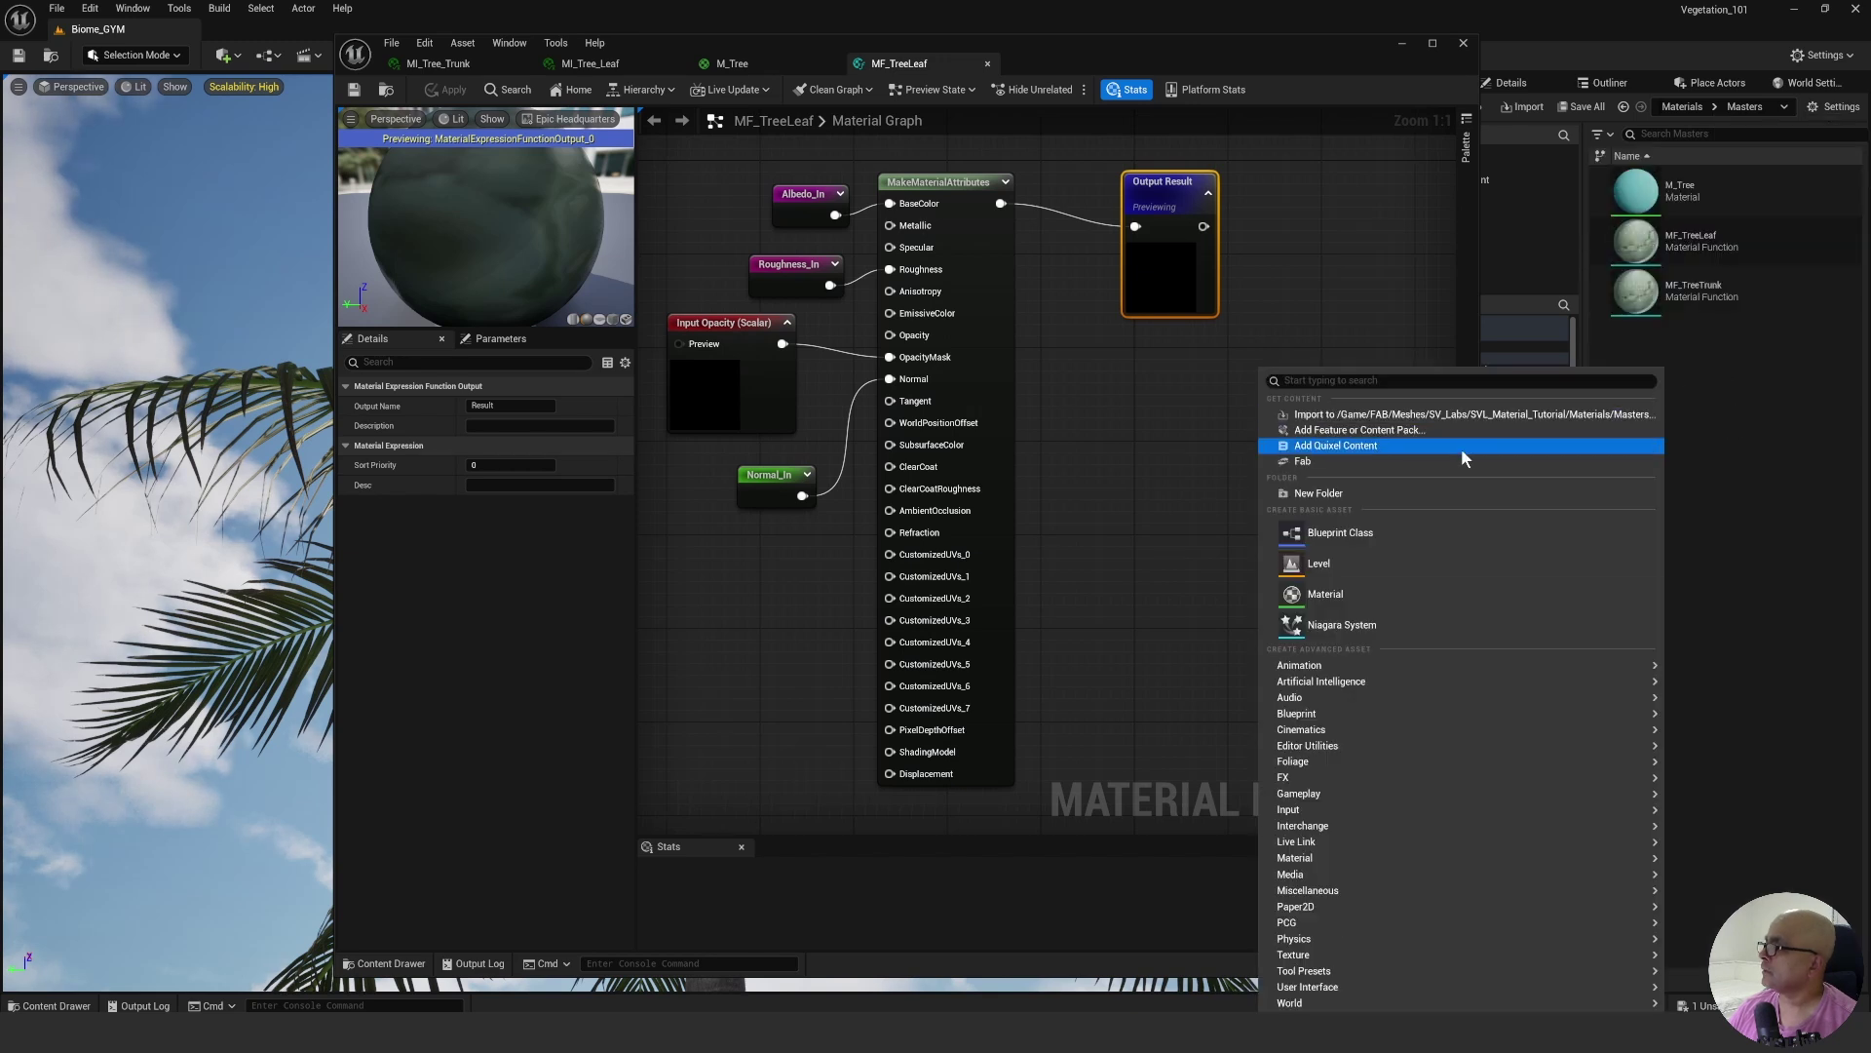
mouse_move(1330, 863)
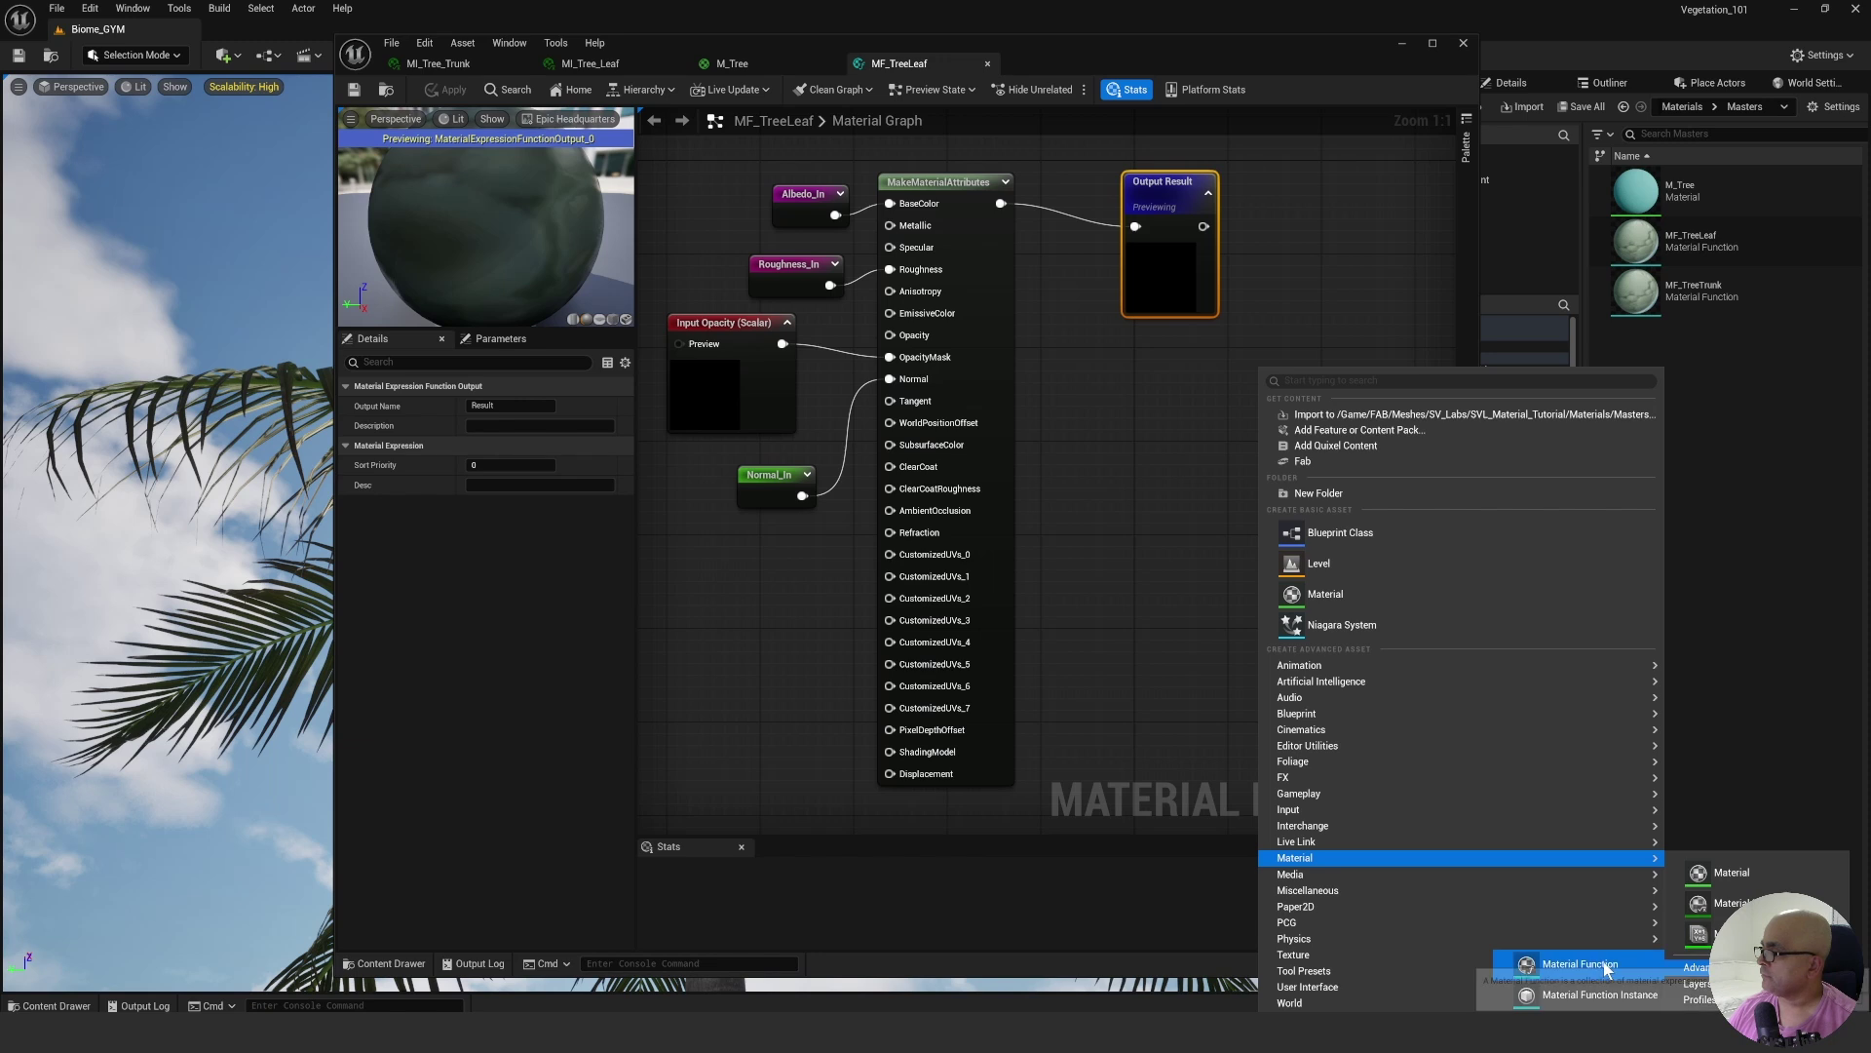
click(1725, 903)
text(MF)
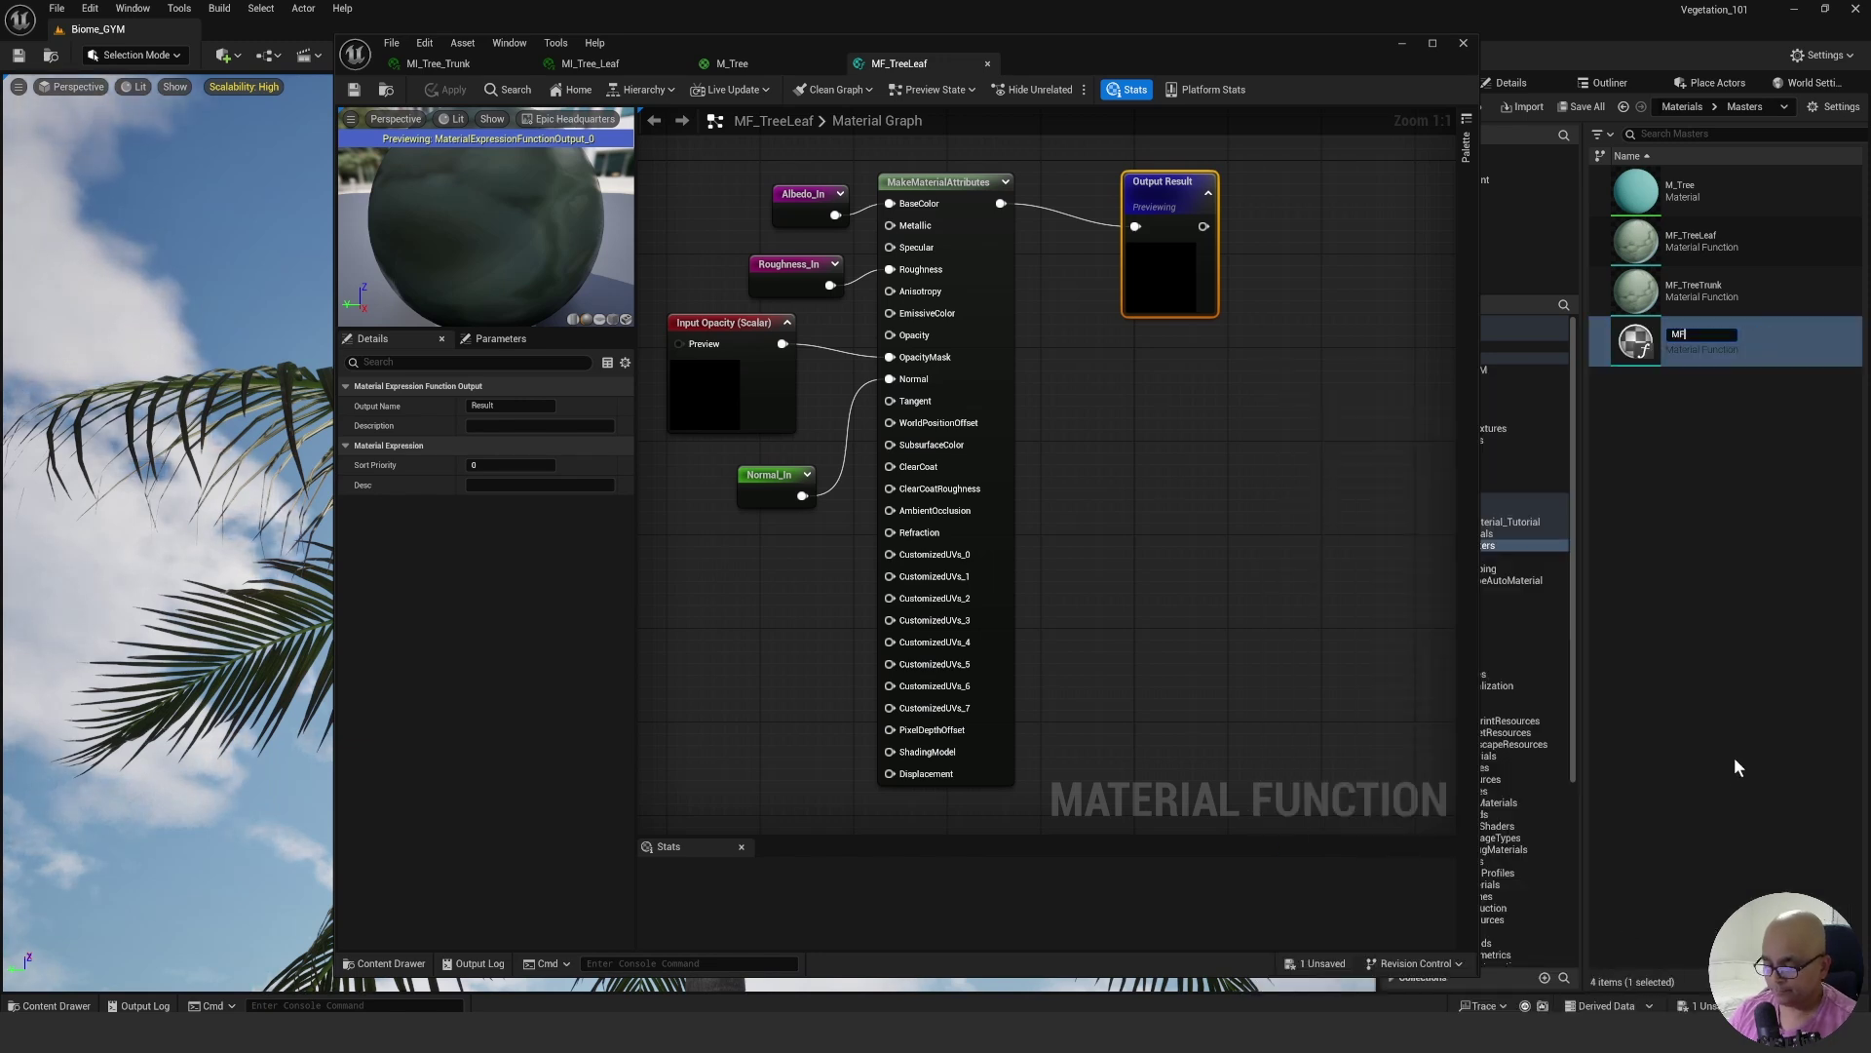
text(_)
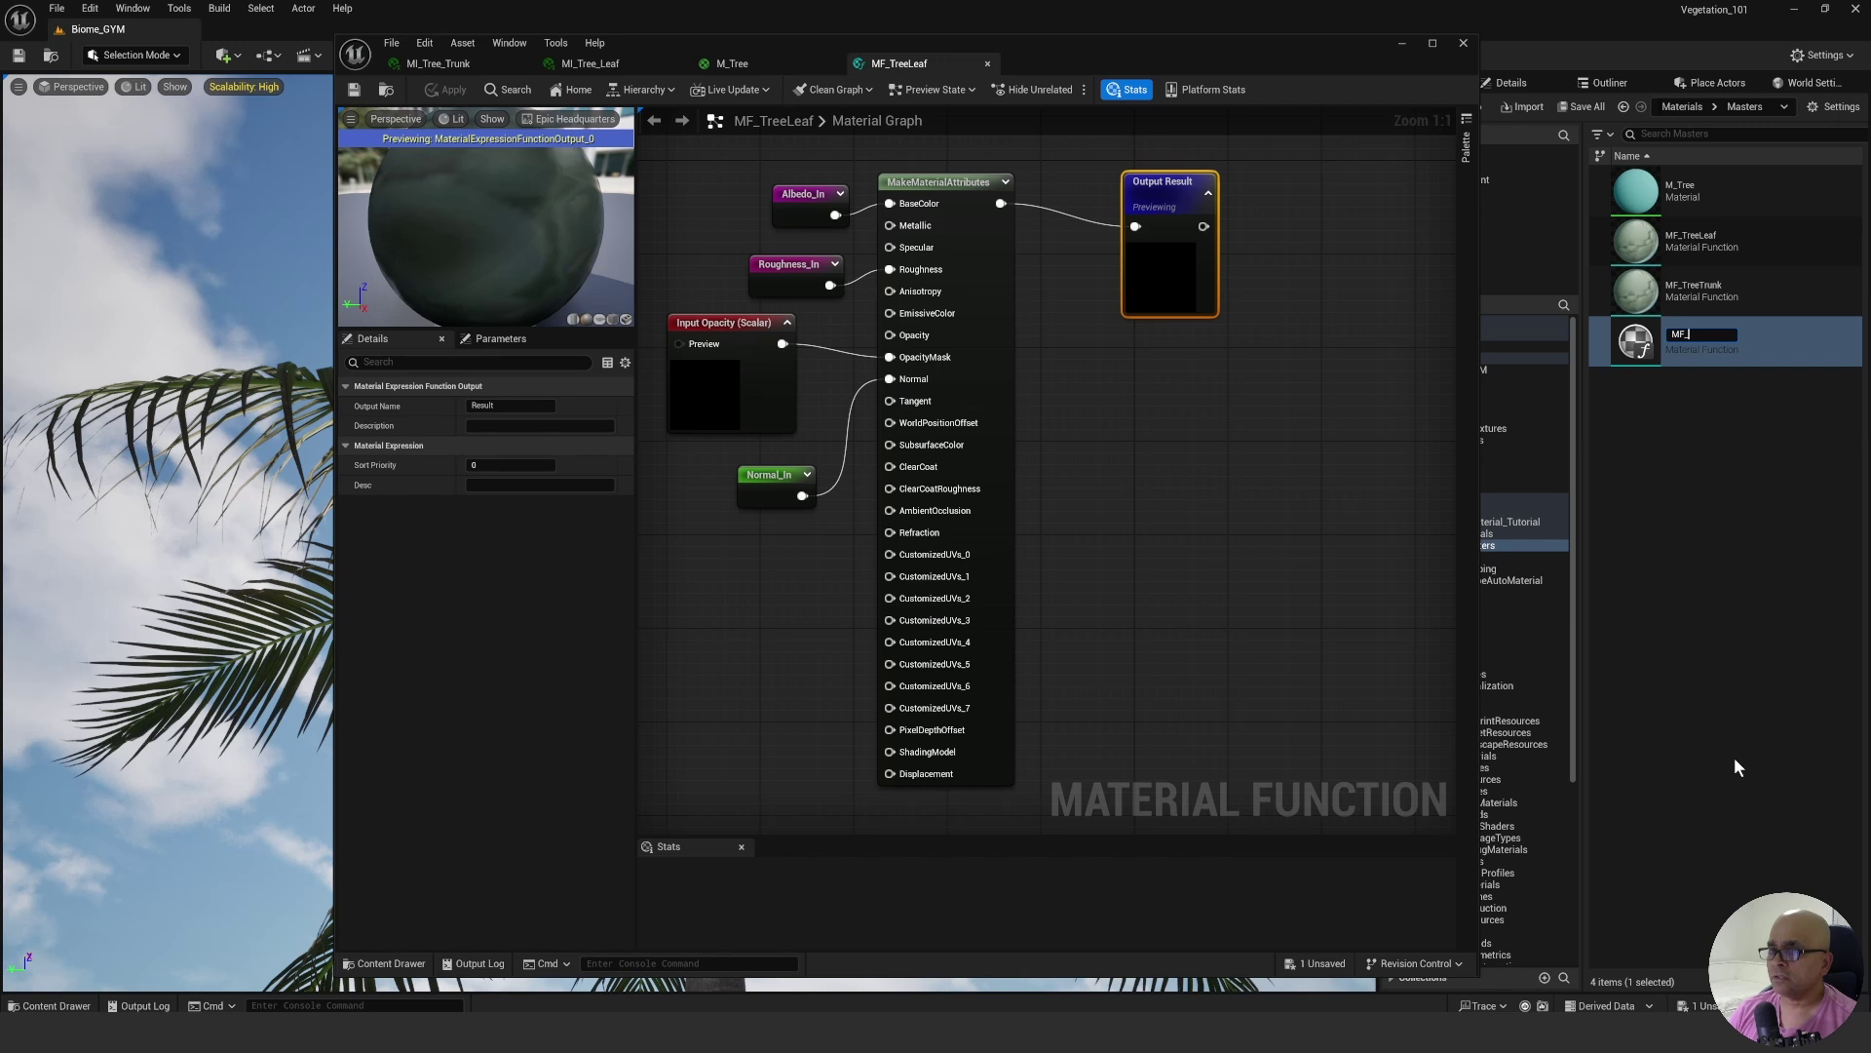
text(Subs)
text(urfa)
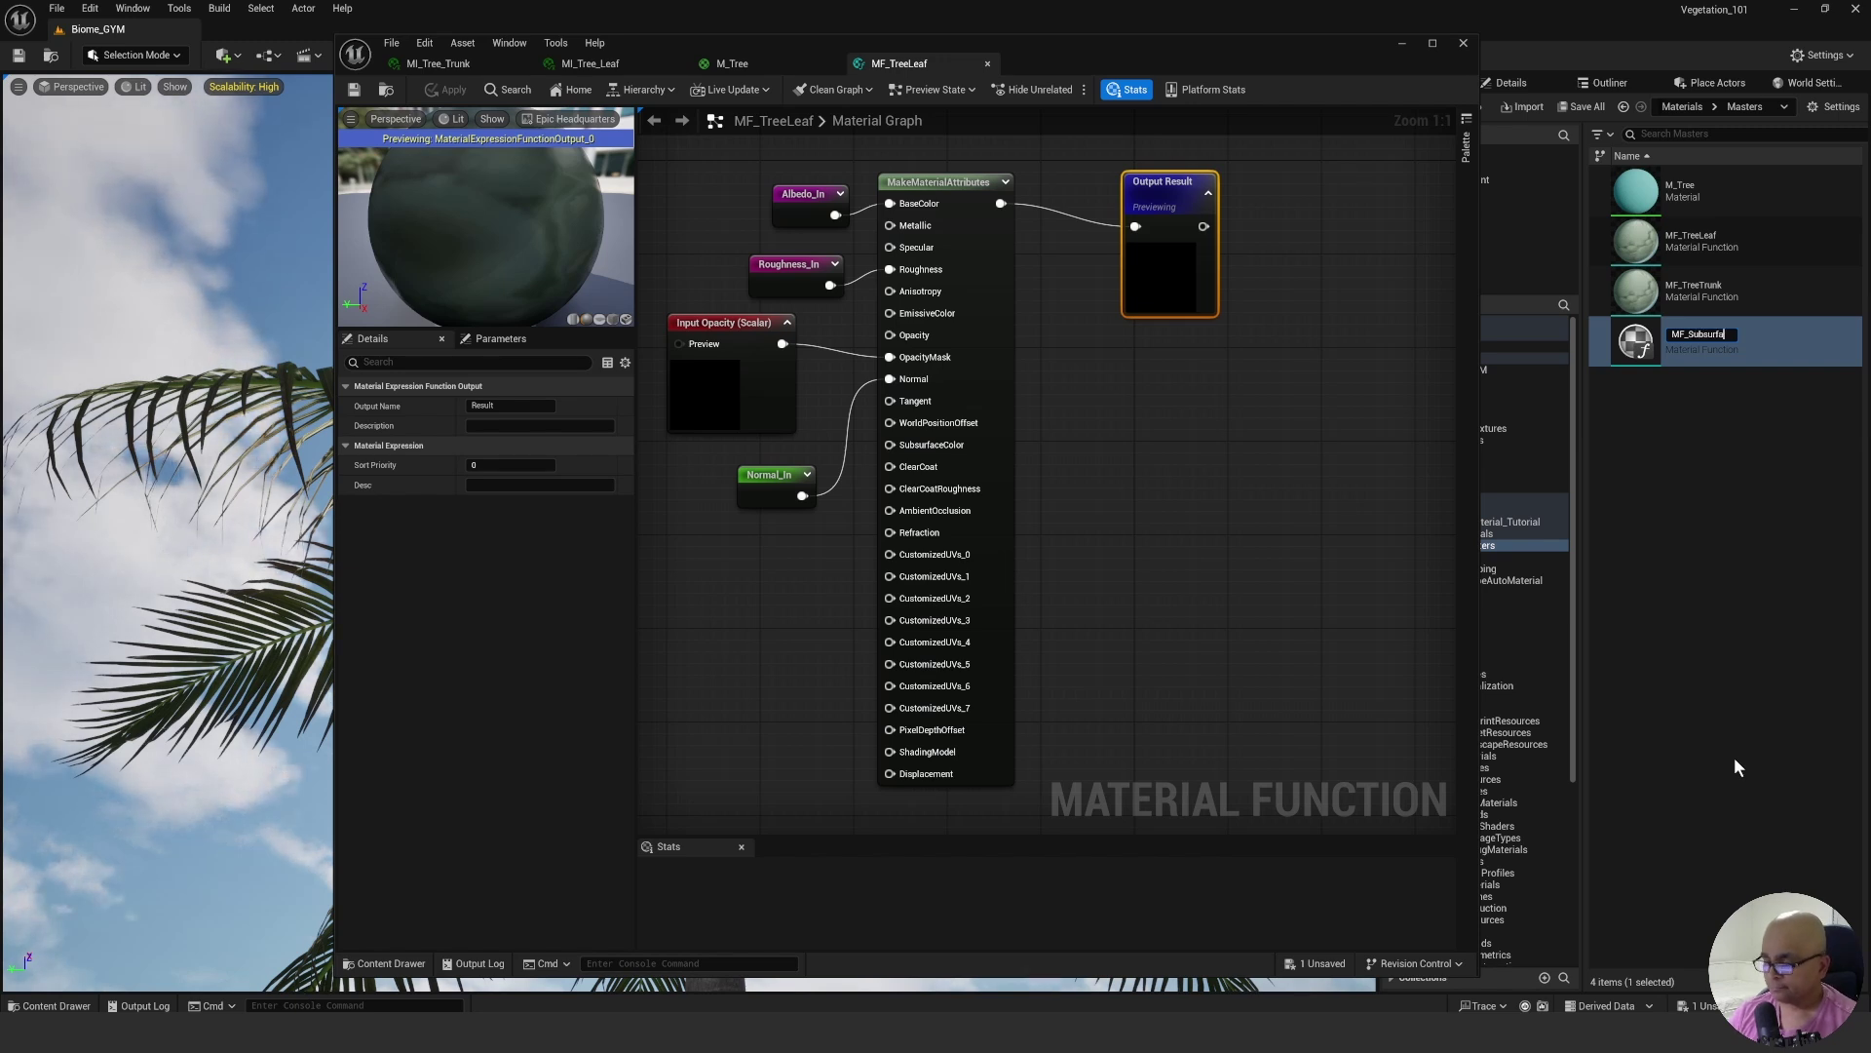
text(ceColor)
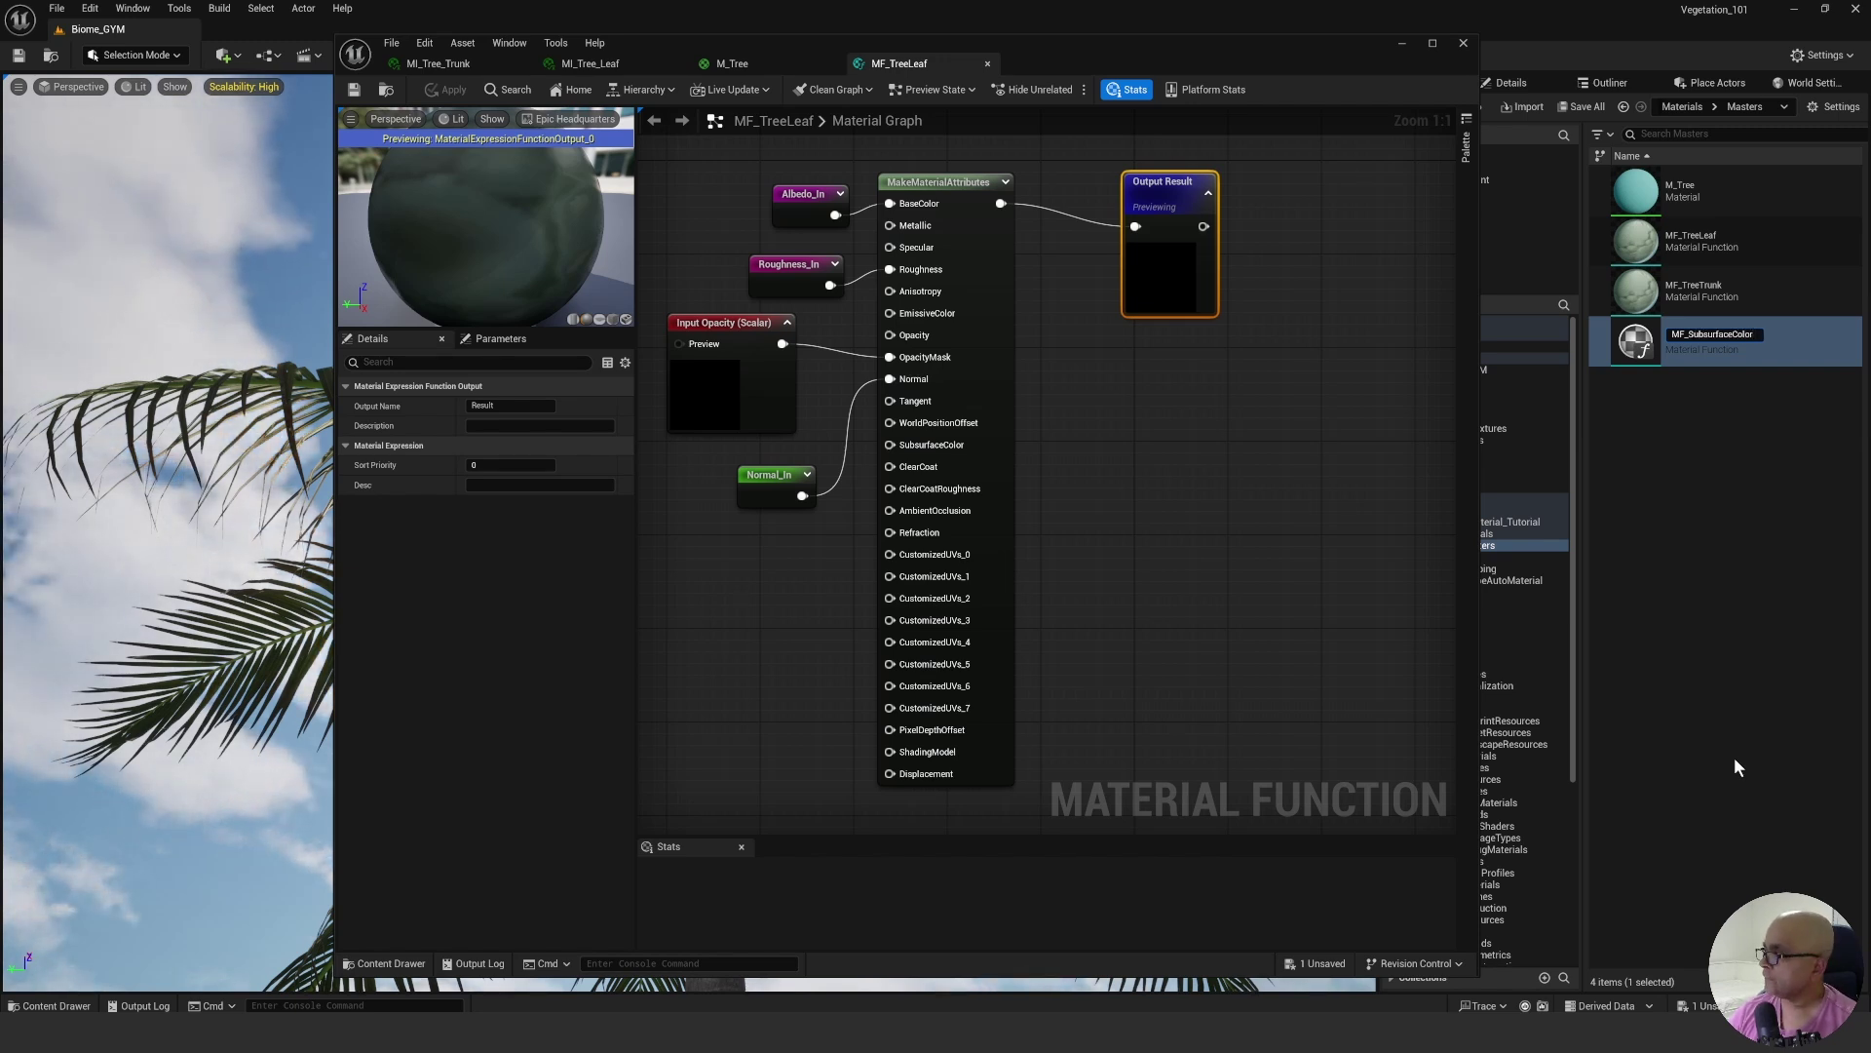
key(Return)
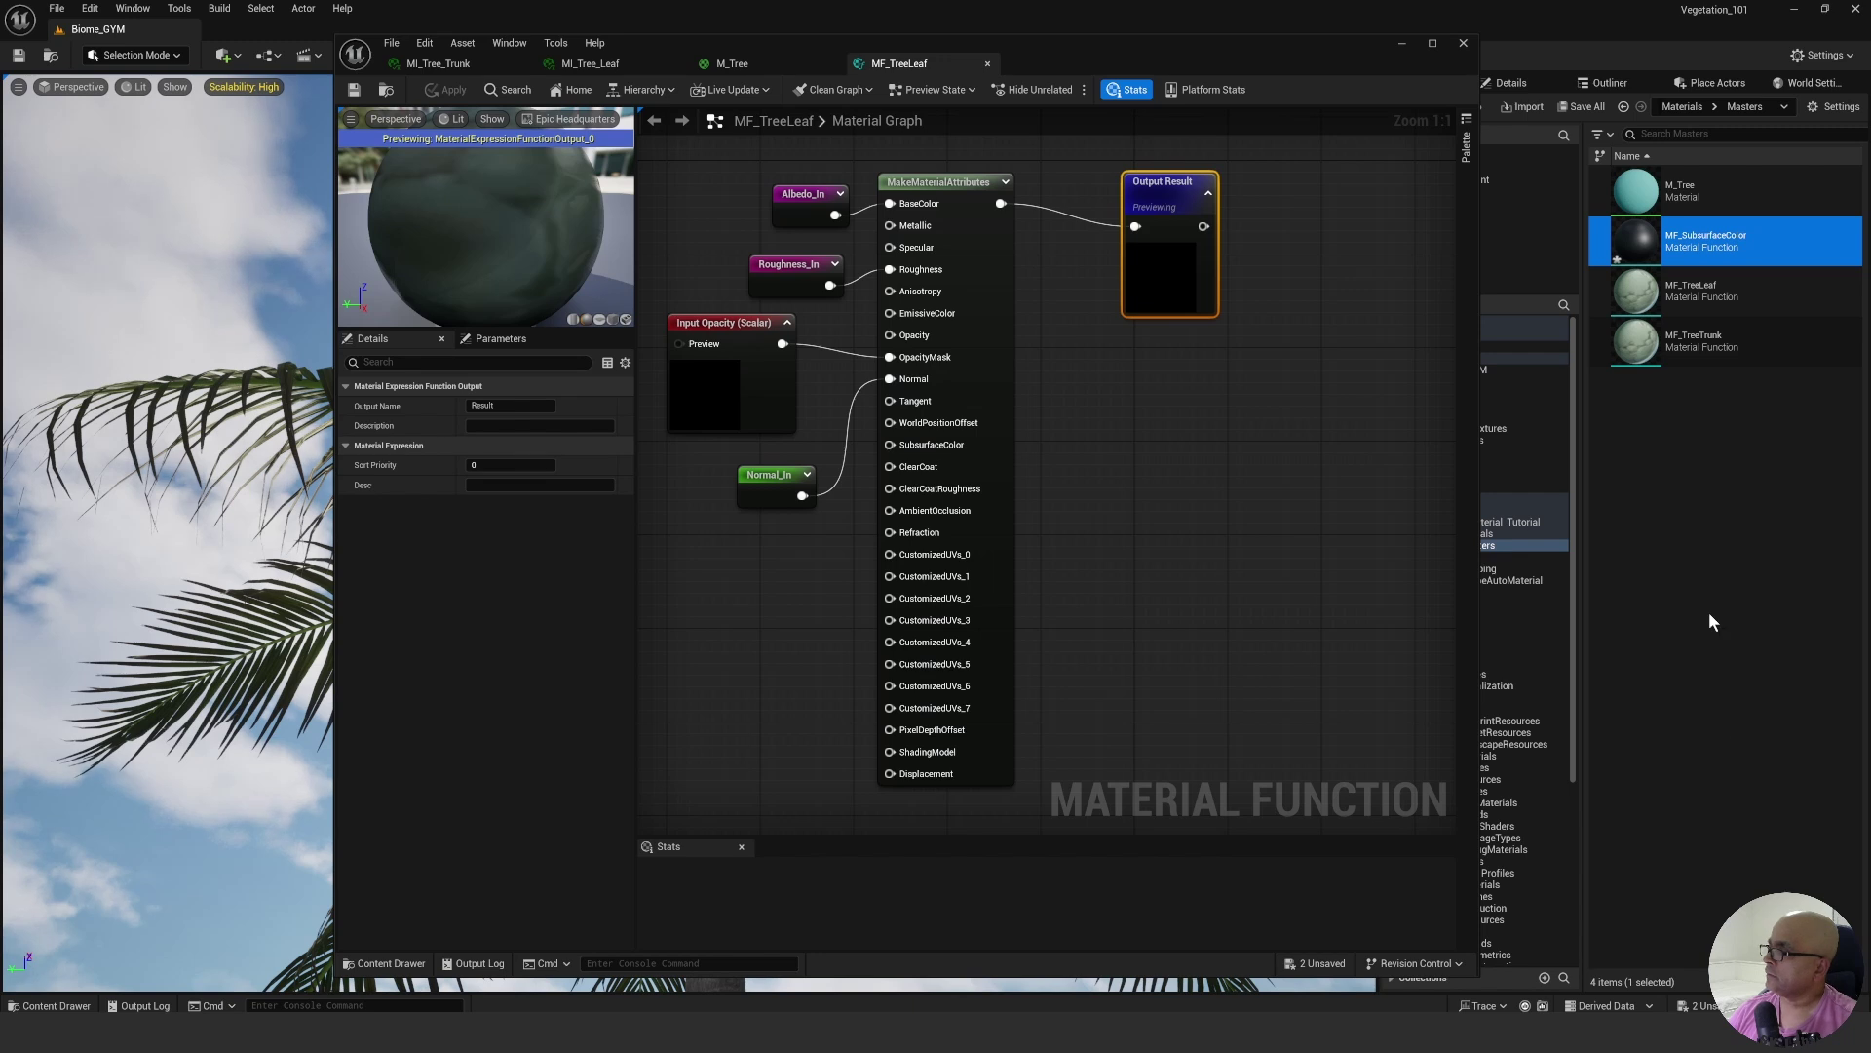
Open the MF_SubsurfaceColor material function and widen the material editor window to enlarge the graph area.
click(1648, 245)
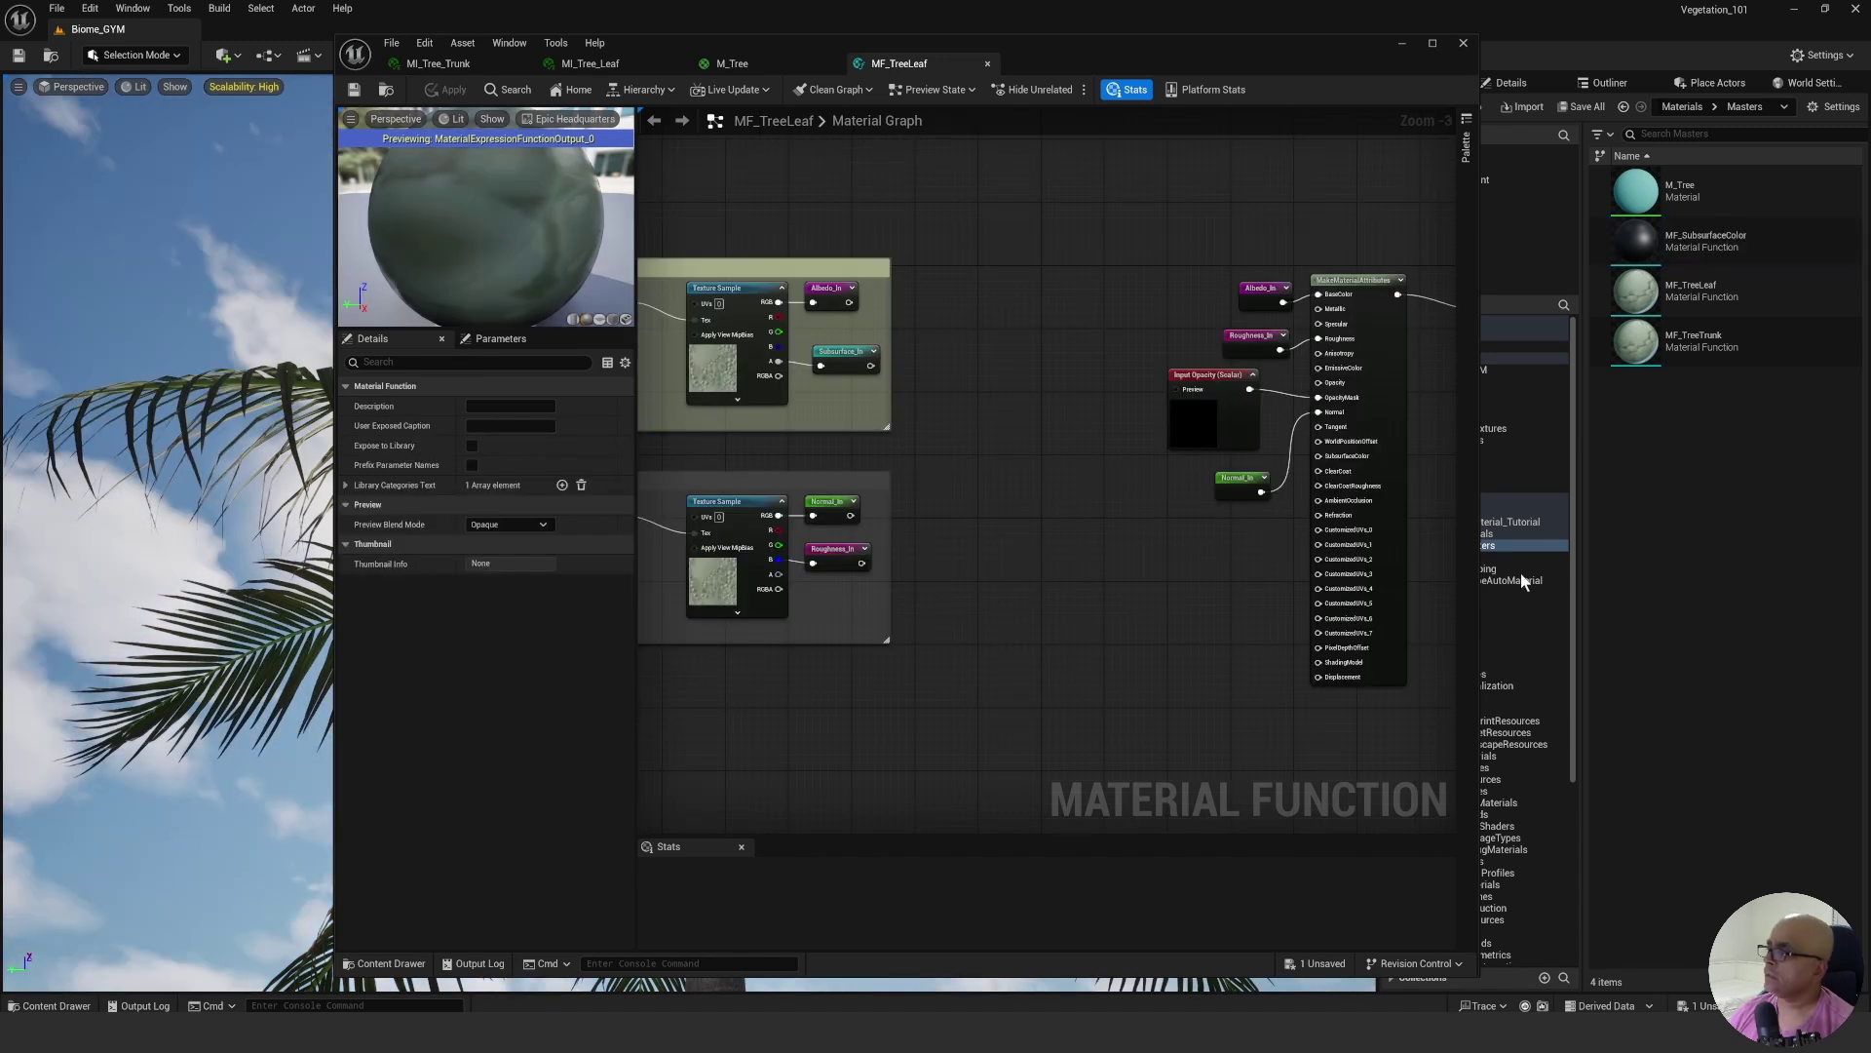
click(1690, 240)
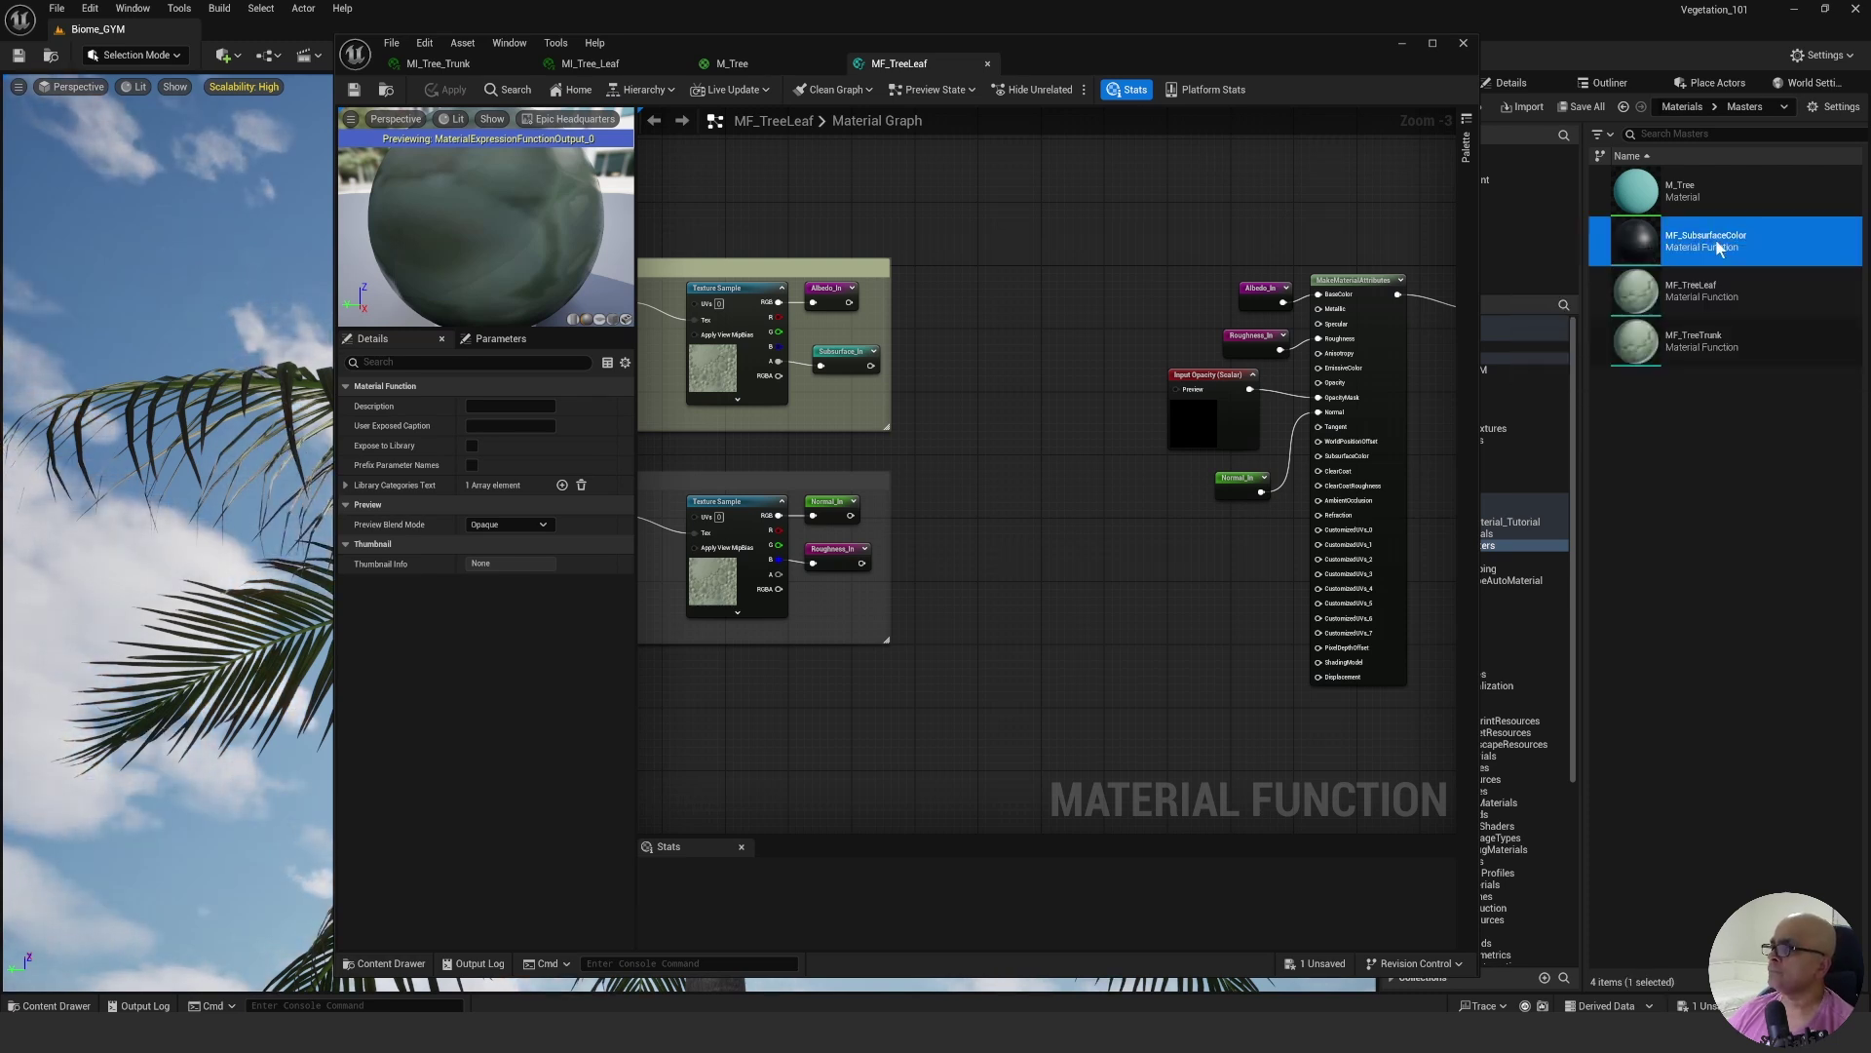
key(Return)
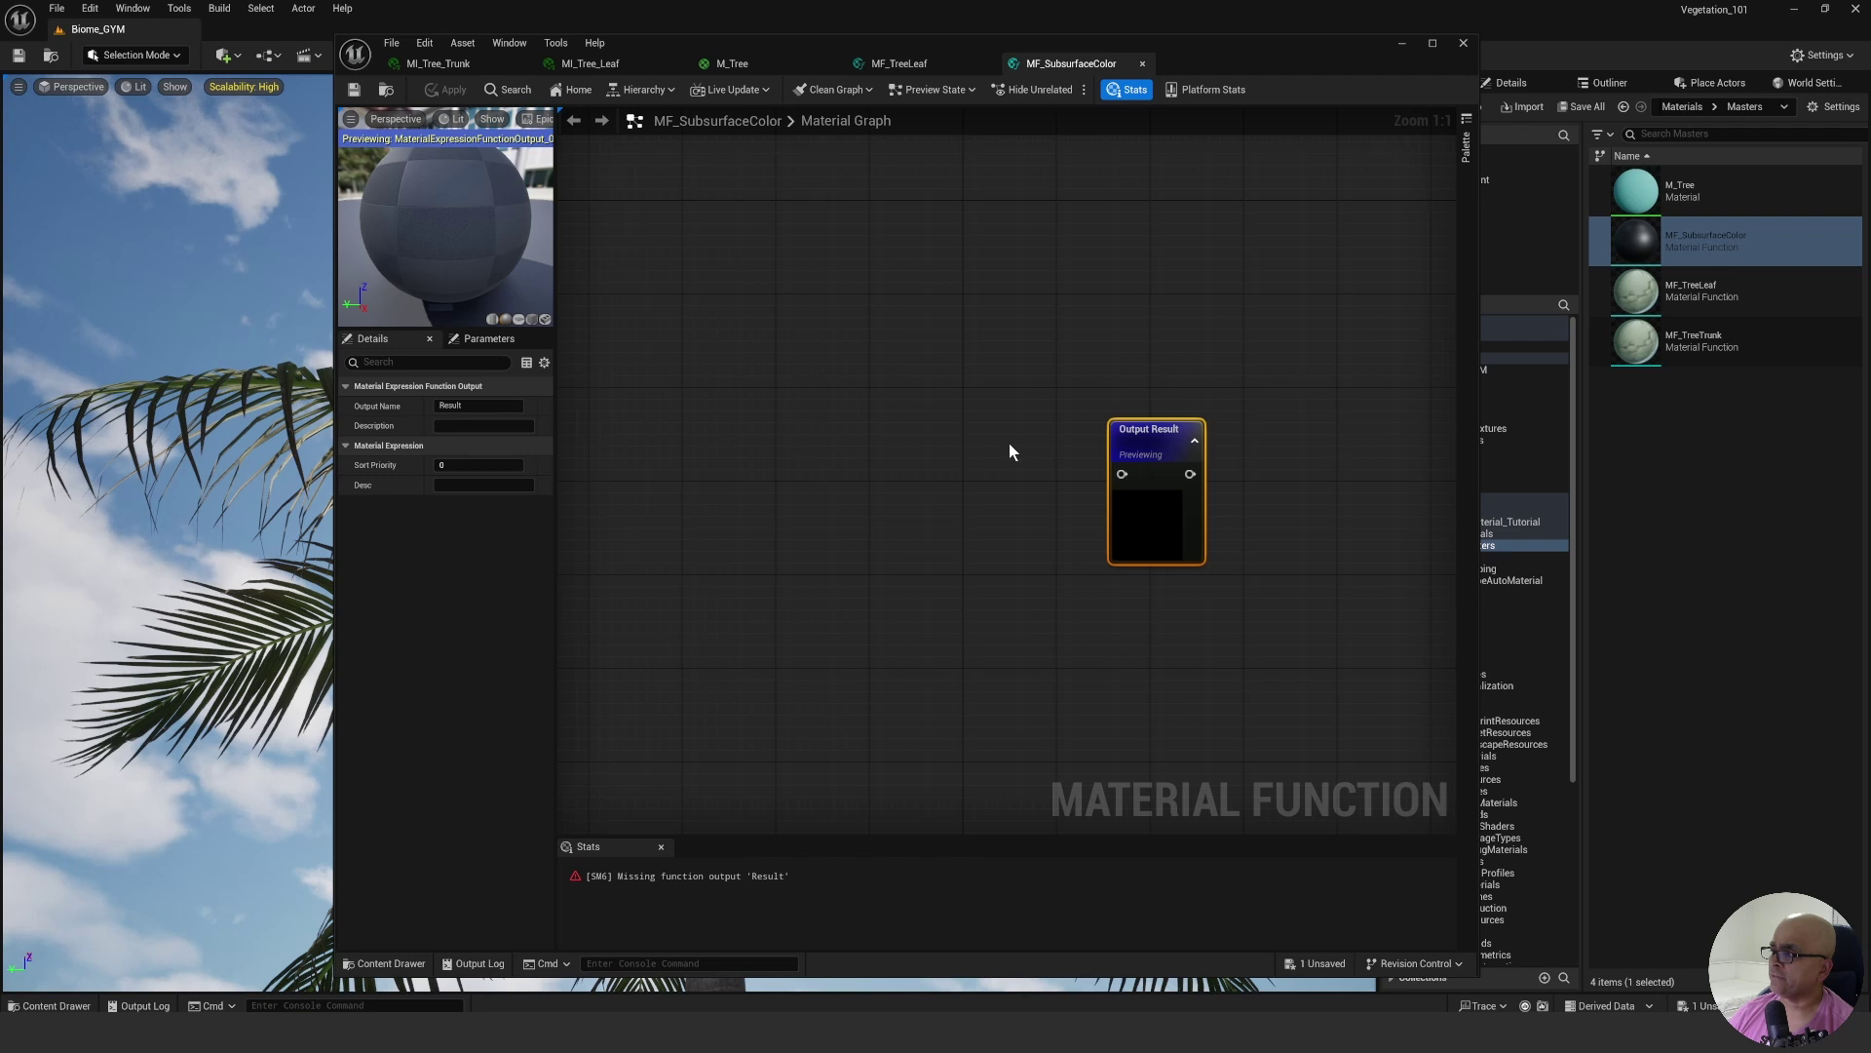
scroll(889, 424, down, 1)
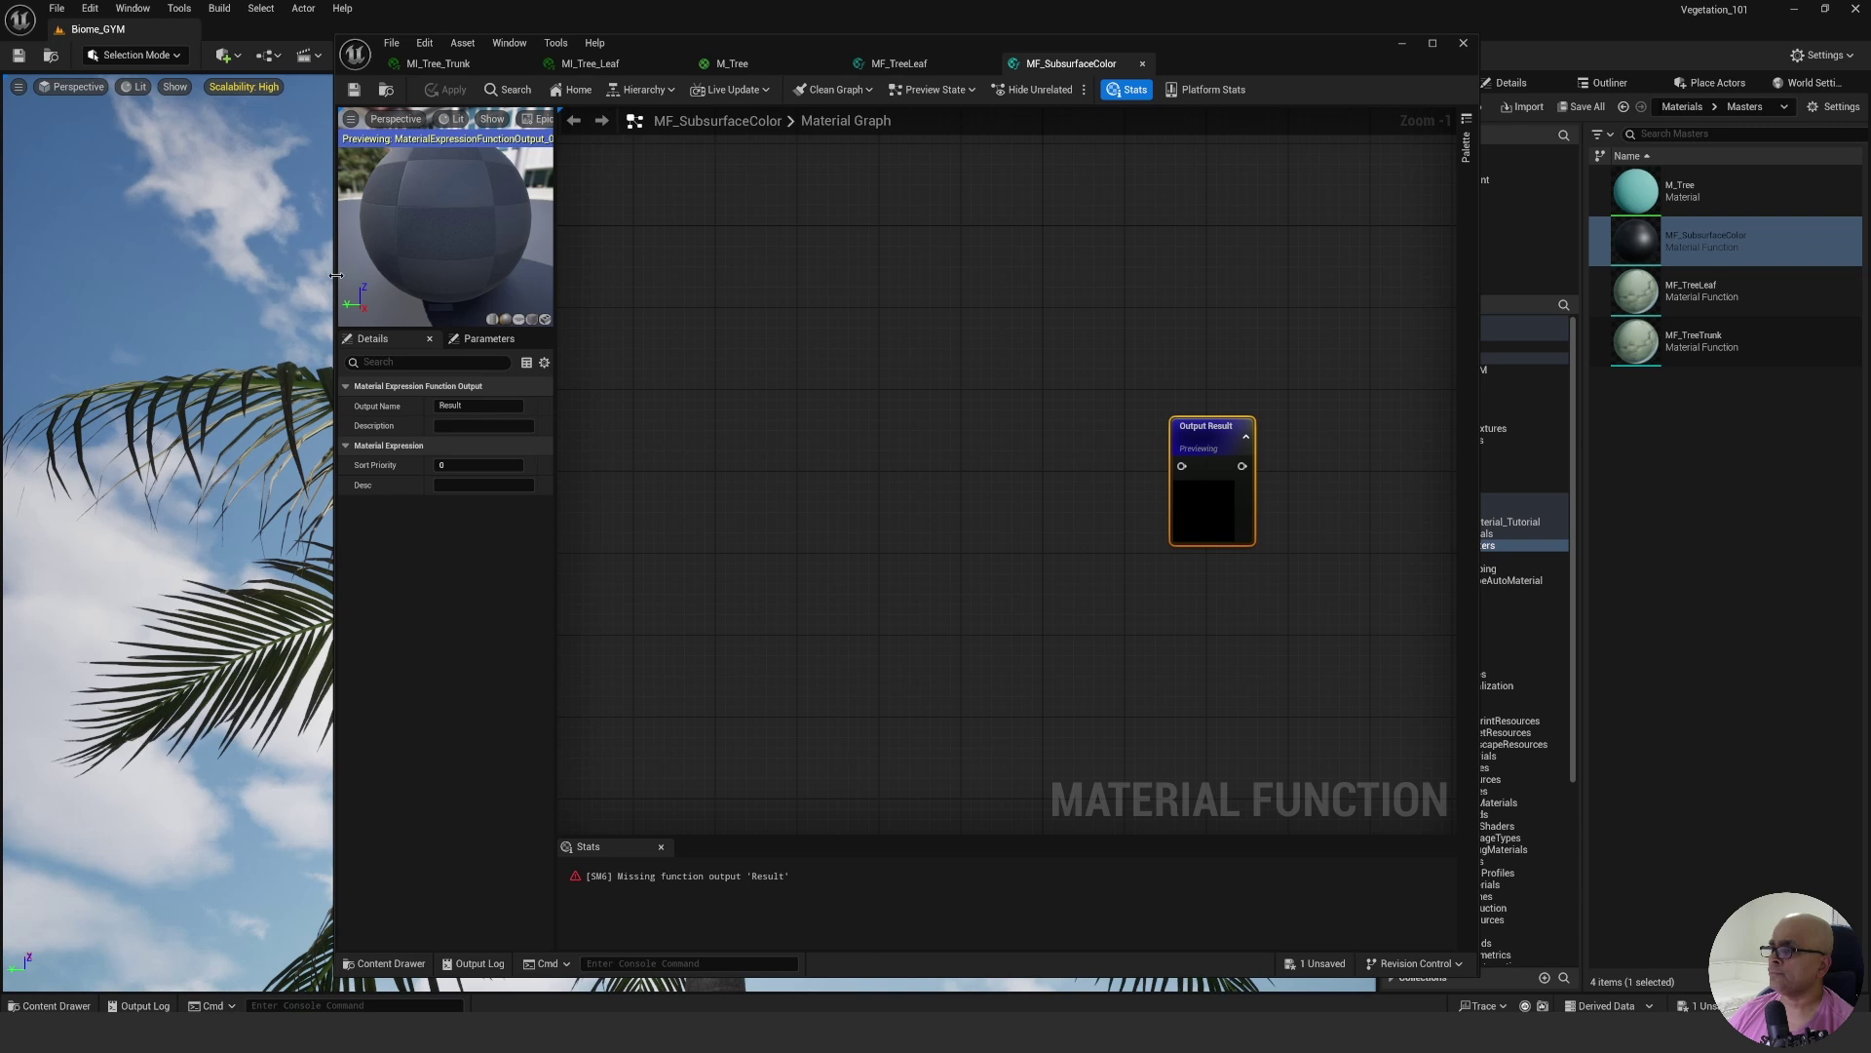
drag(335, 276, 90, 276)
right_drag(631, 397, 981, 387)
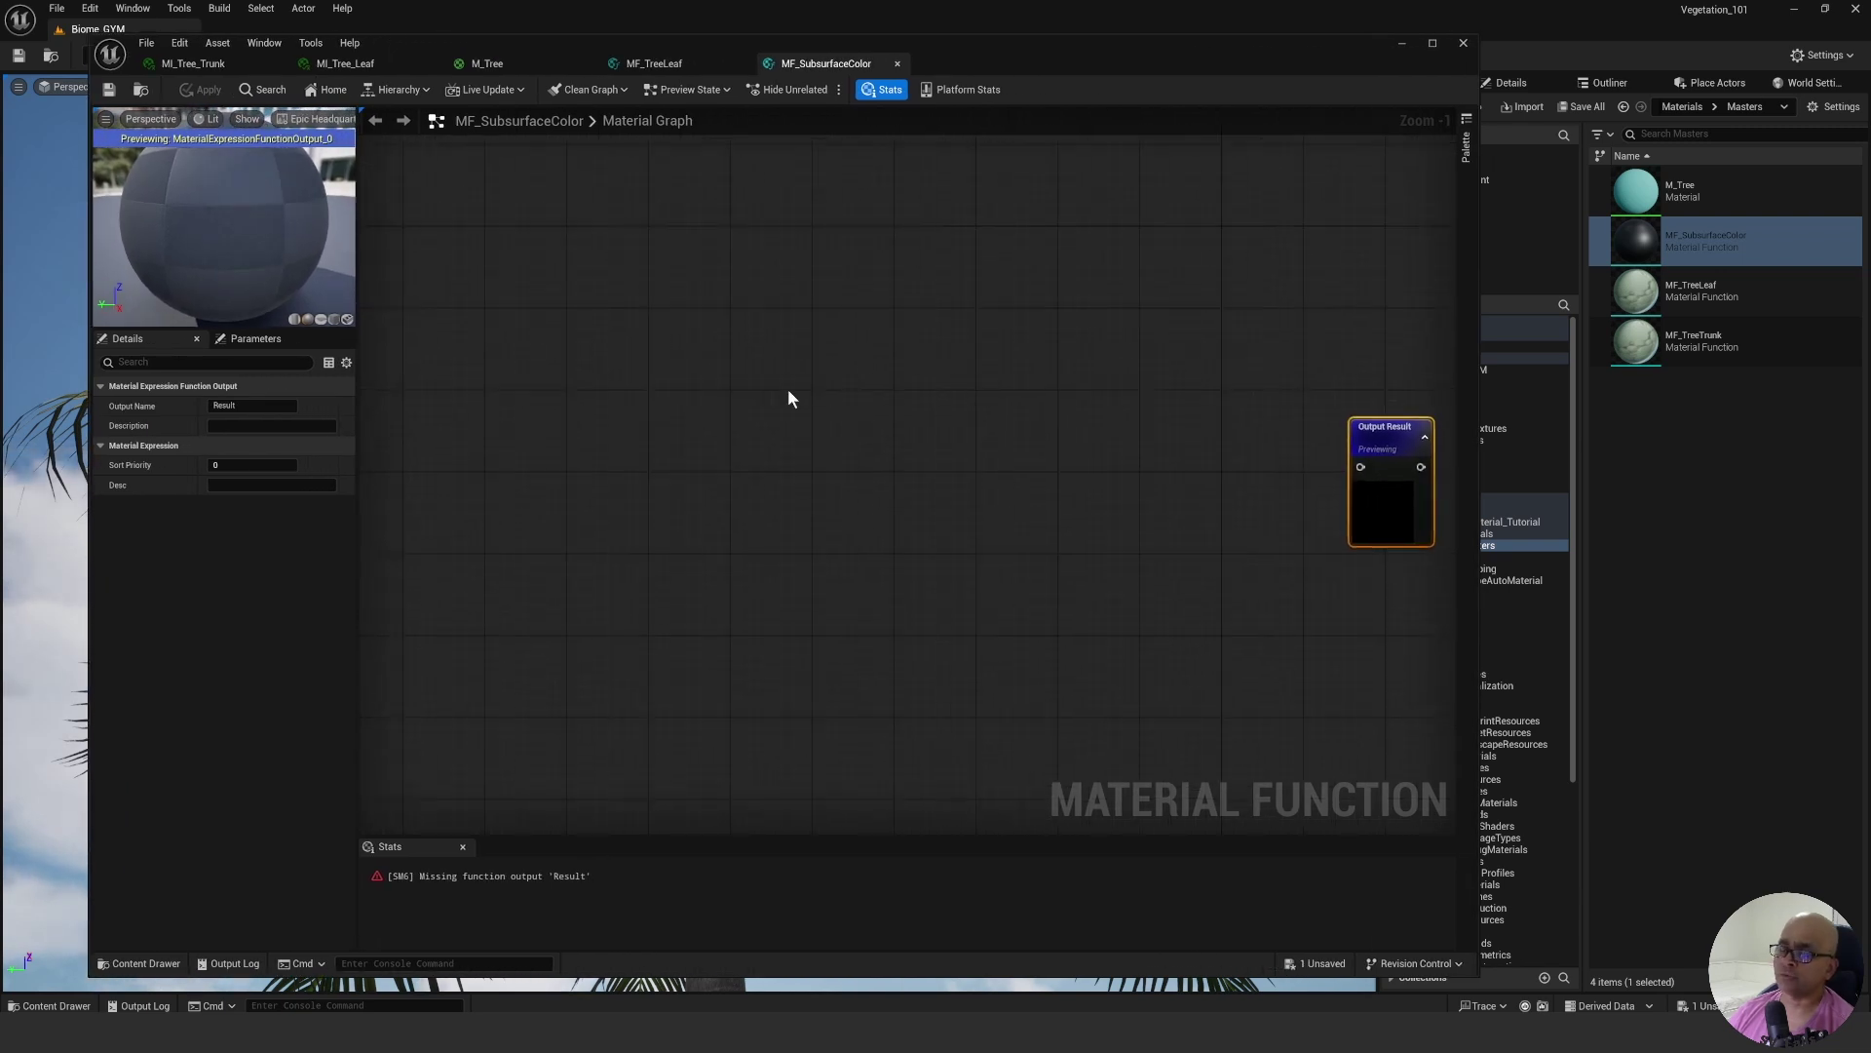
Add a FunctionInput node to the MF_SubsurfaceColor graph and place a duplicate of it directly below.
right_click(687, 356)
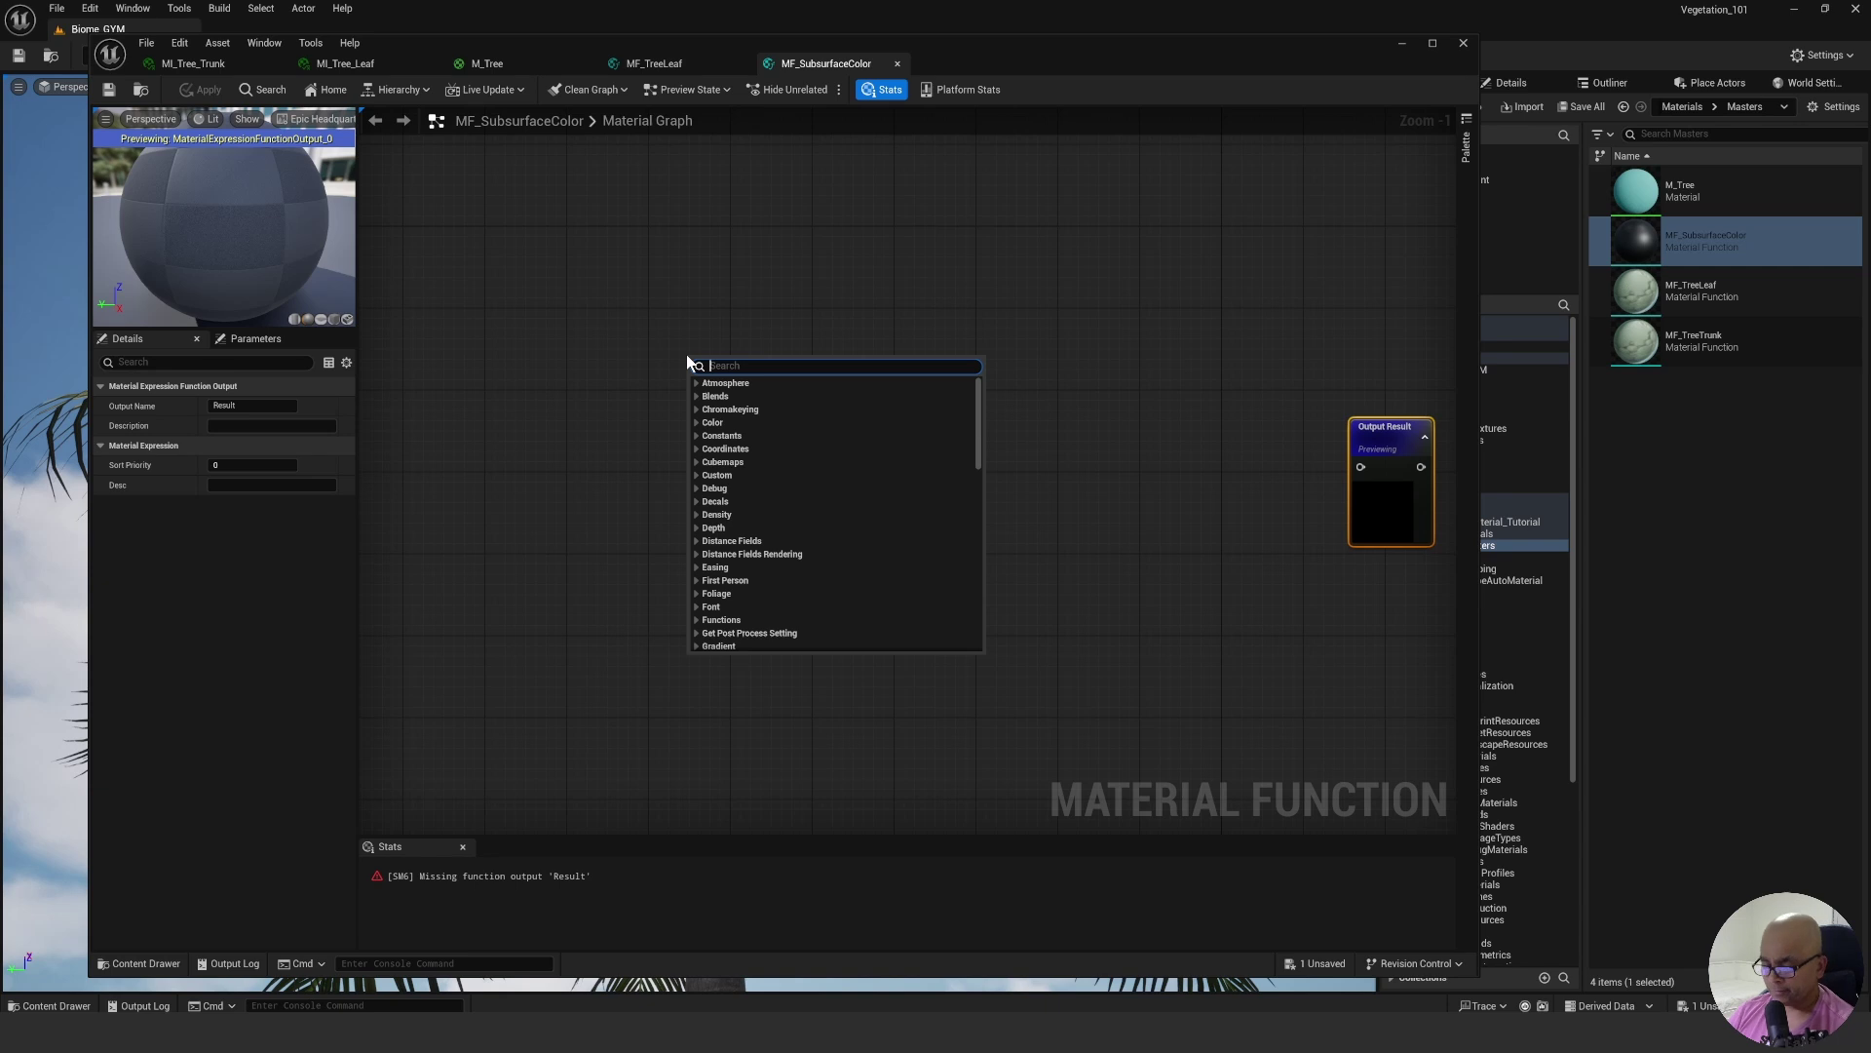
text(function)
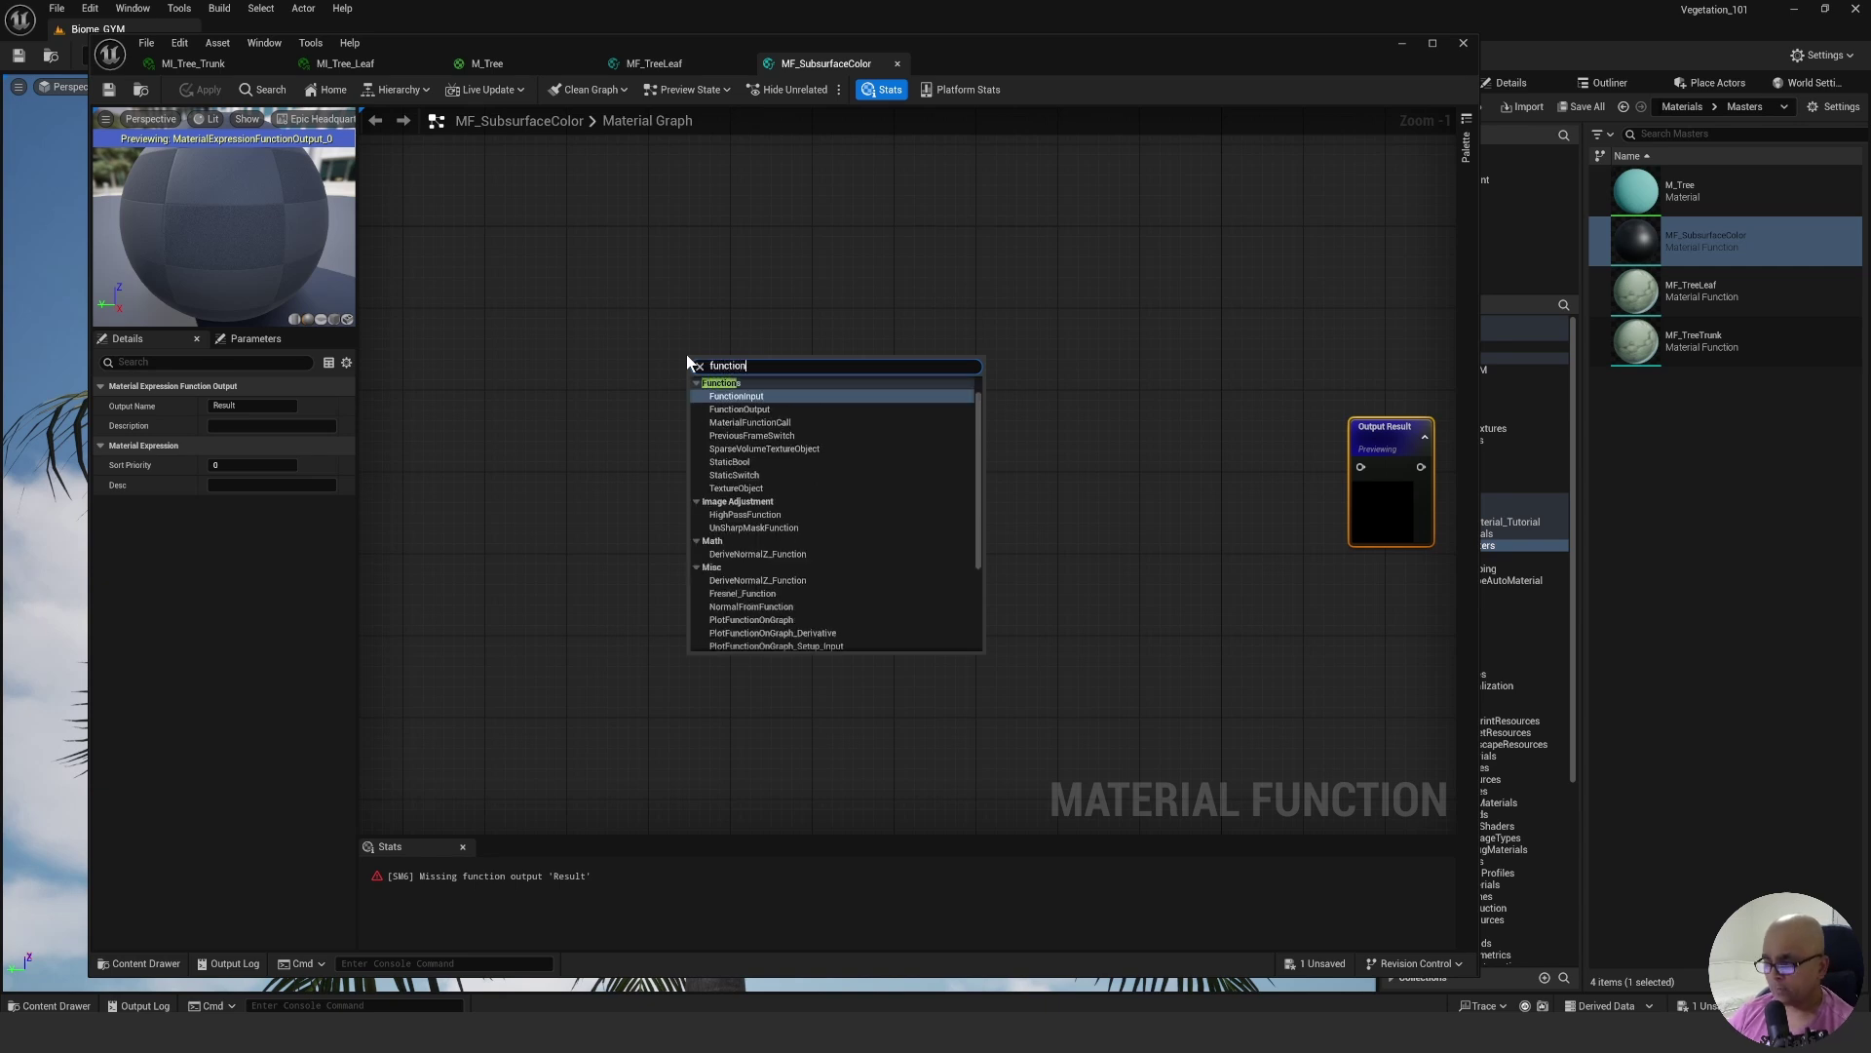
click(757, 397)
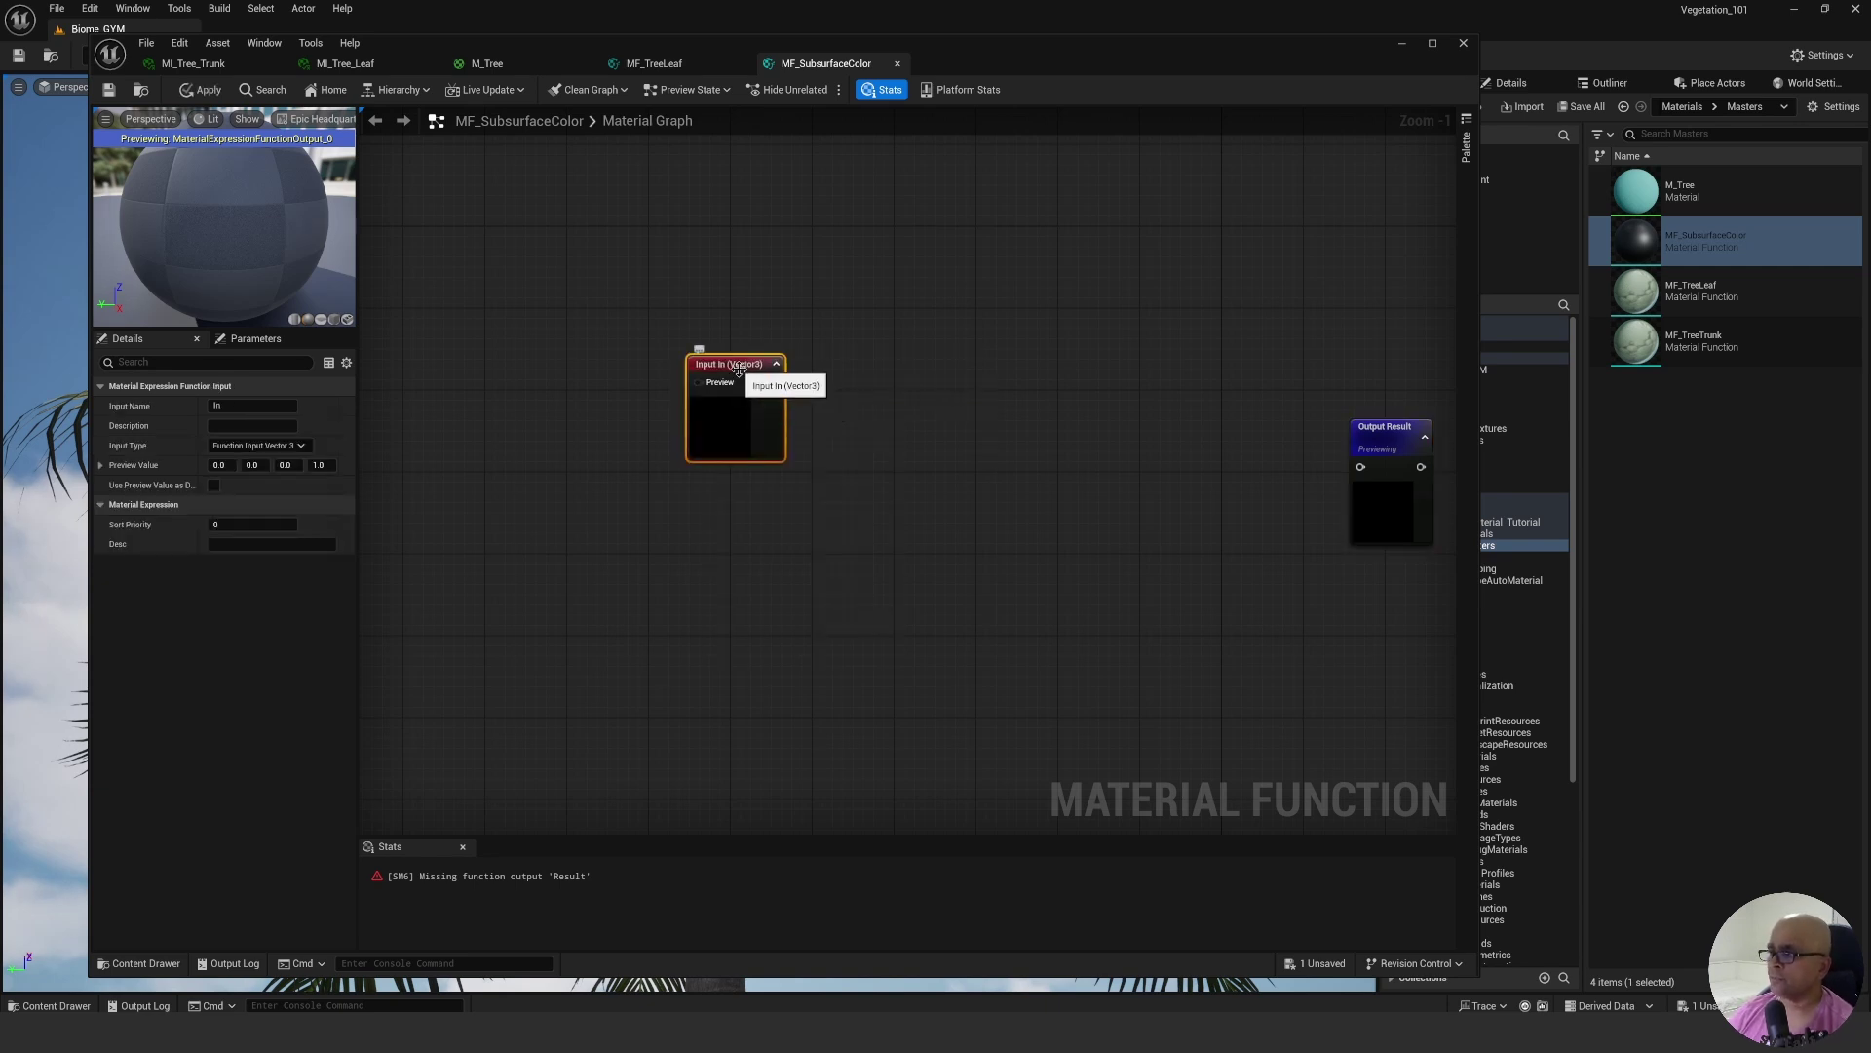
drag(738, 369, 685, 373)
key(ctrl+d)
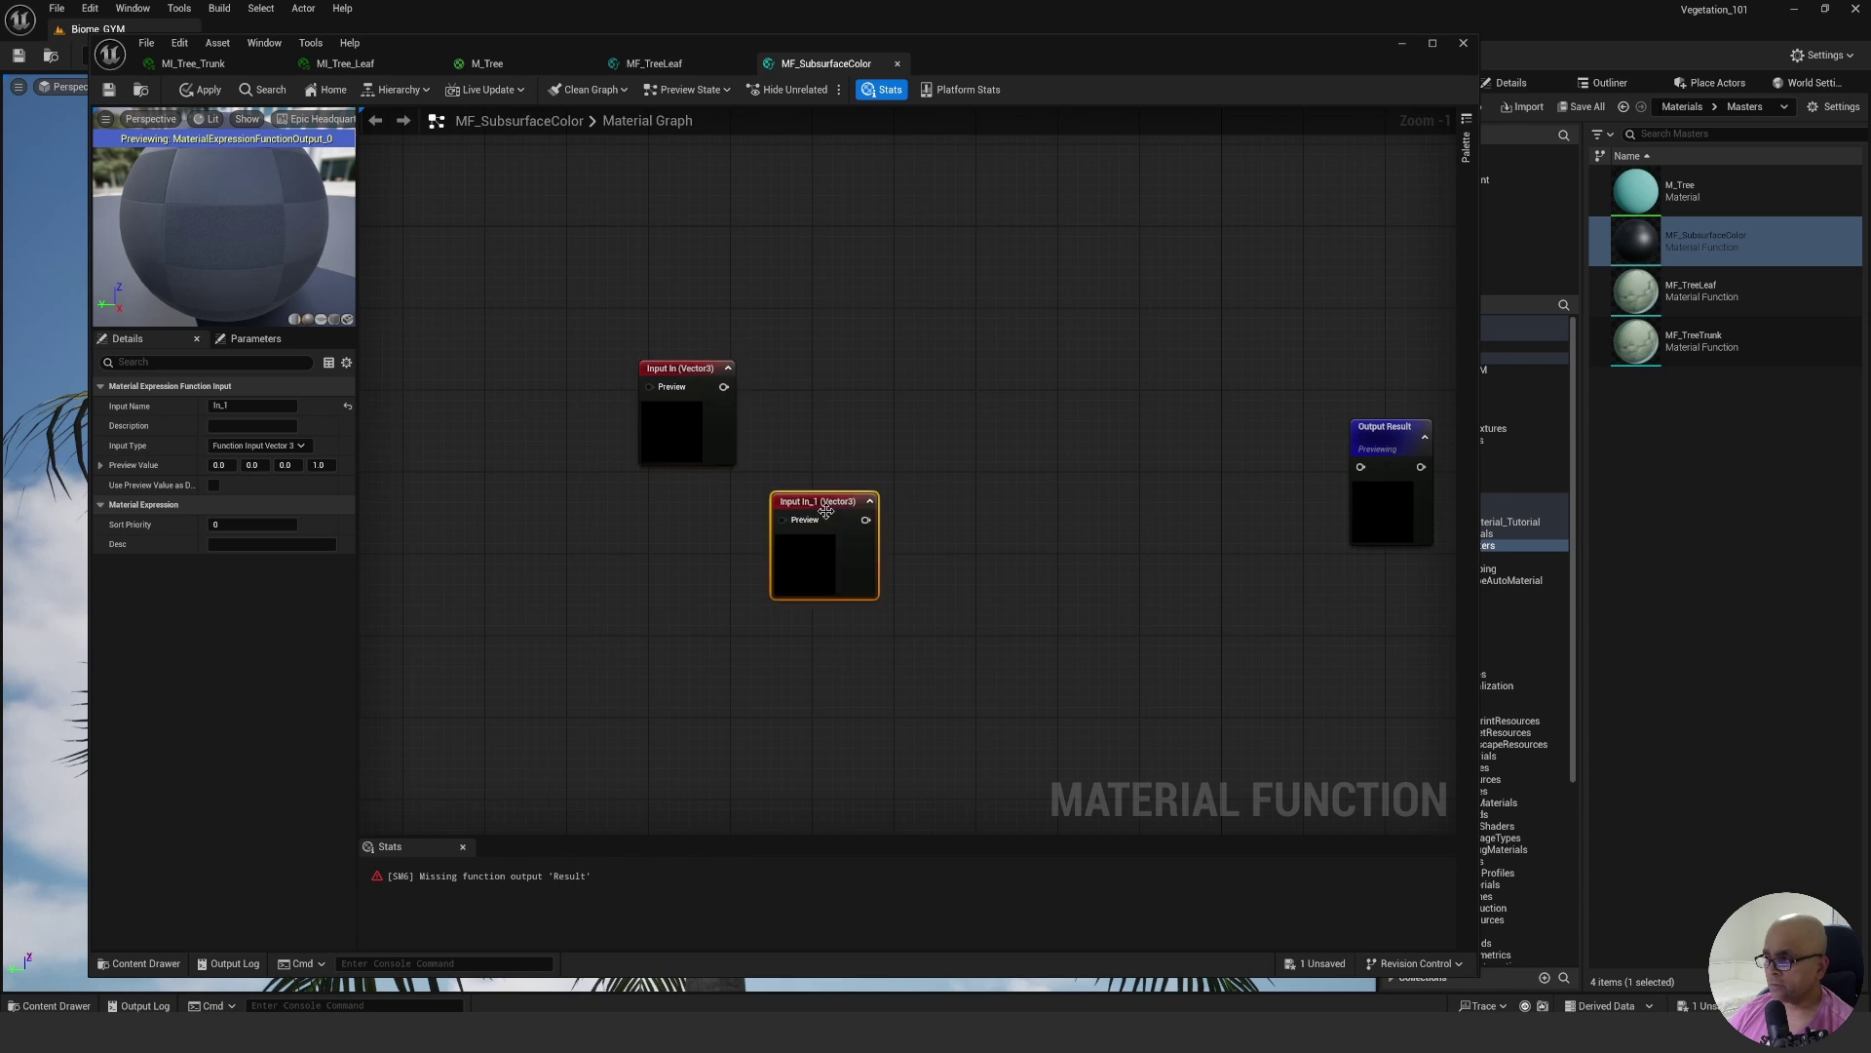
drag(825, 511, 683, 511)
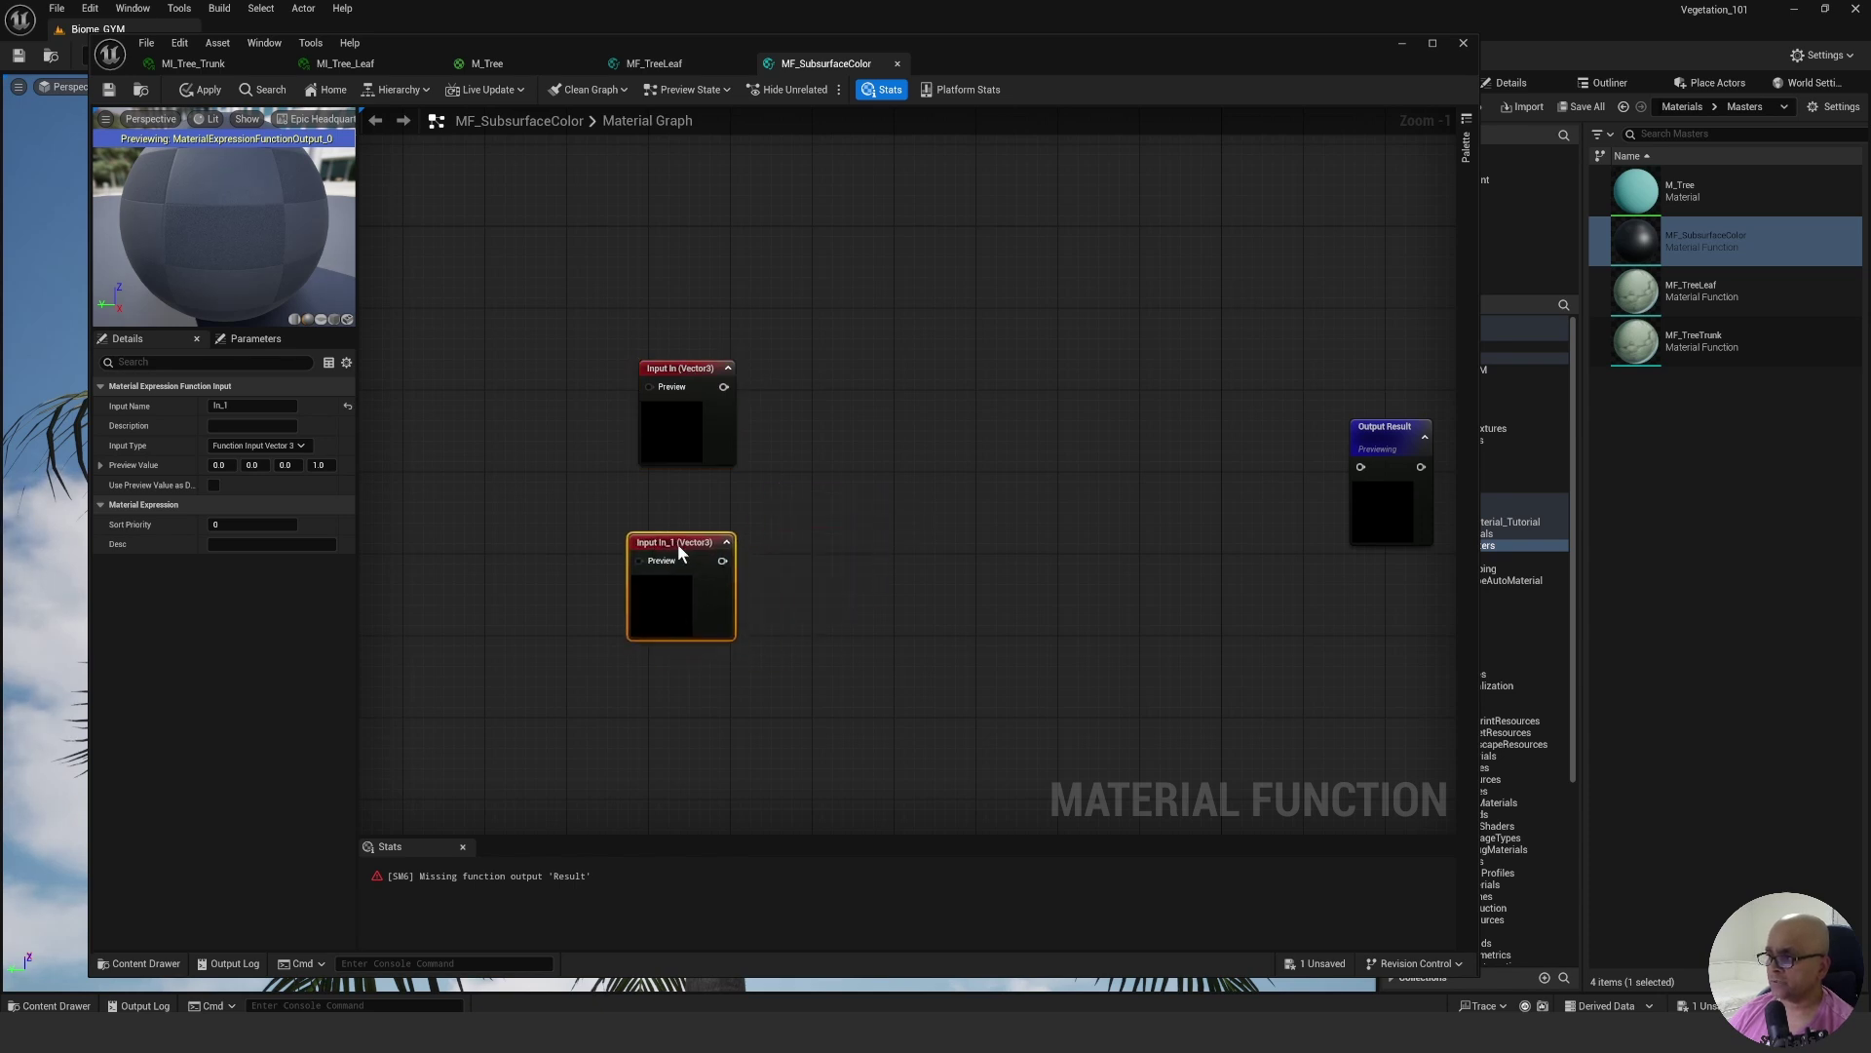
click(833, 470)
scroll(838, 458, up, 1)
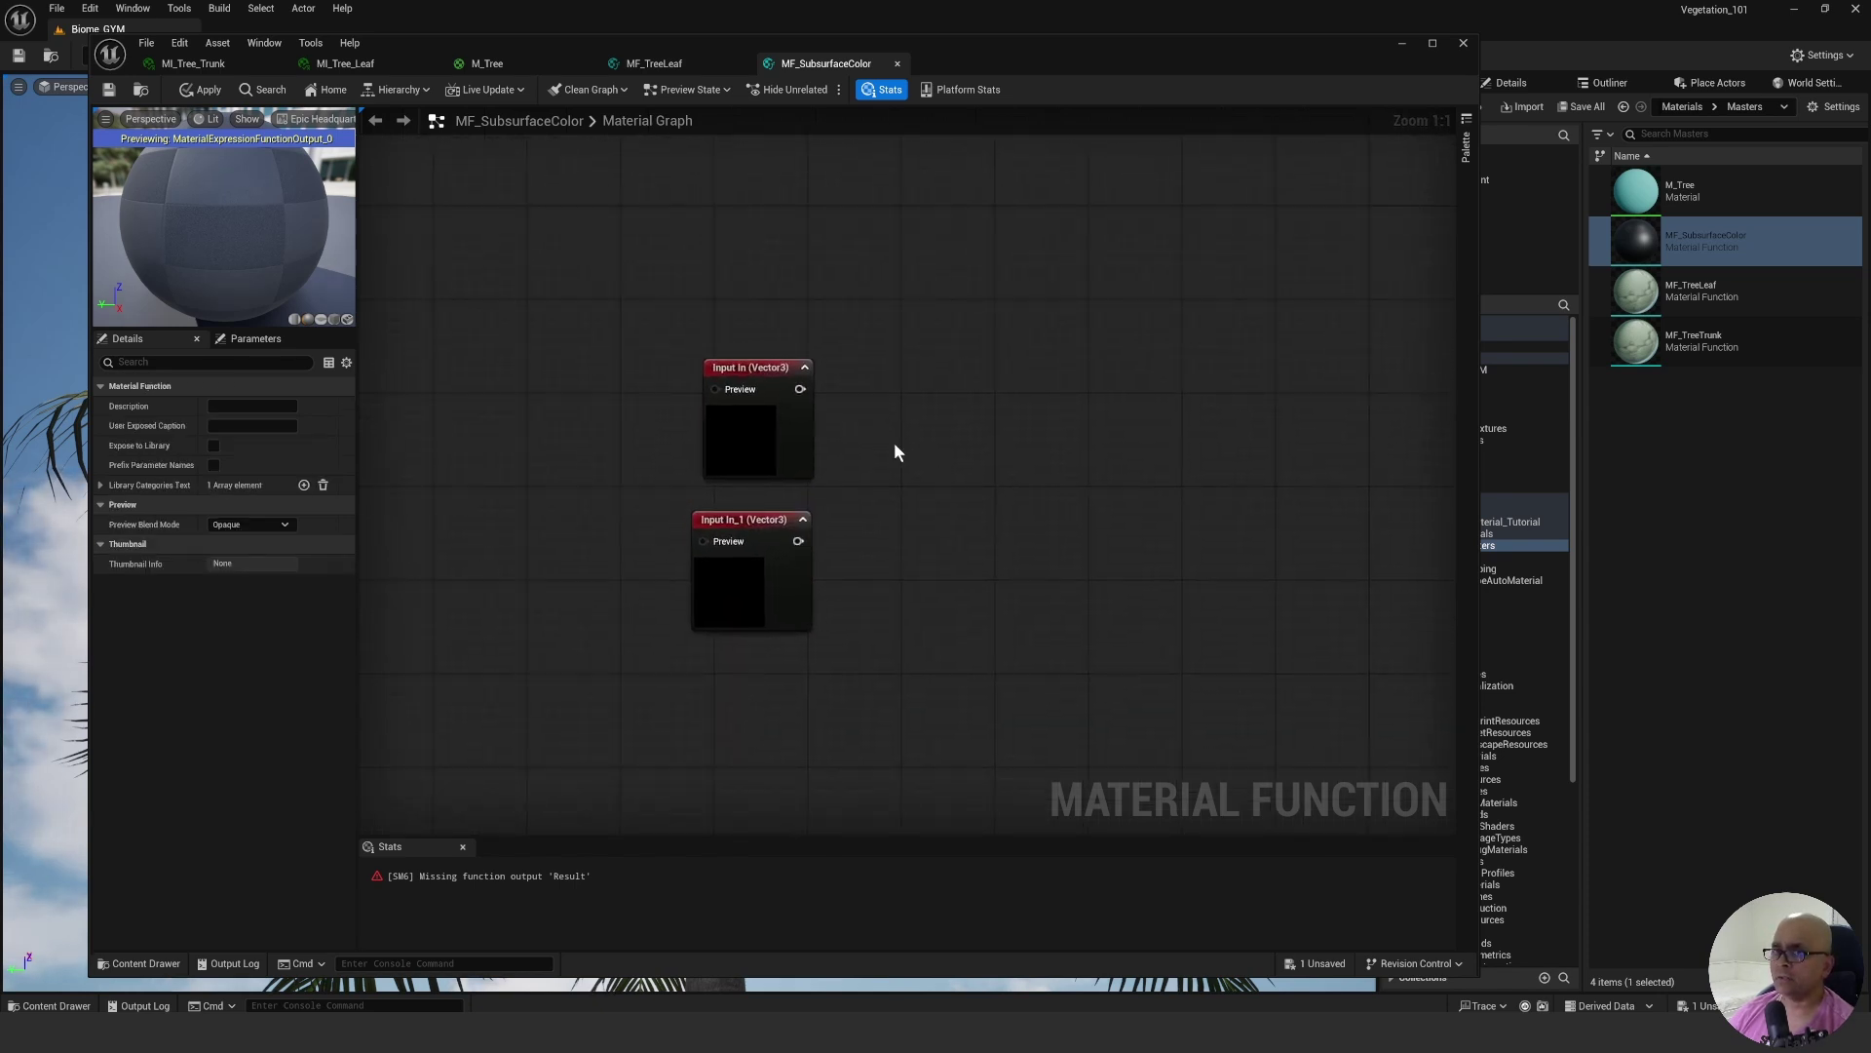
Rename the upper function input node as Albedo.
click(758, 368)
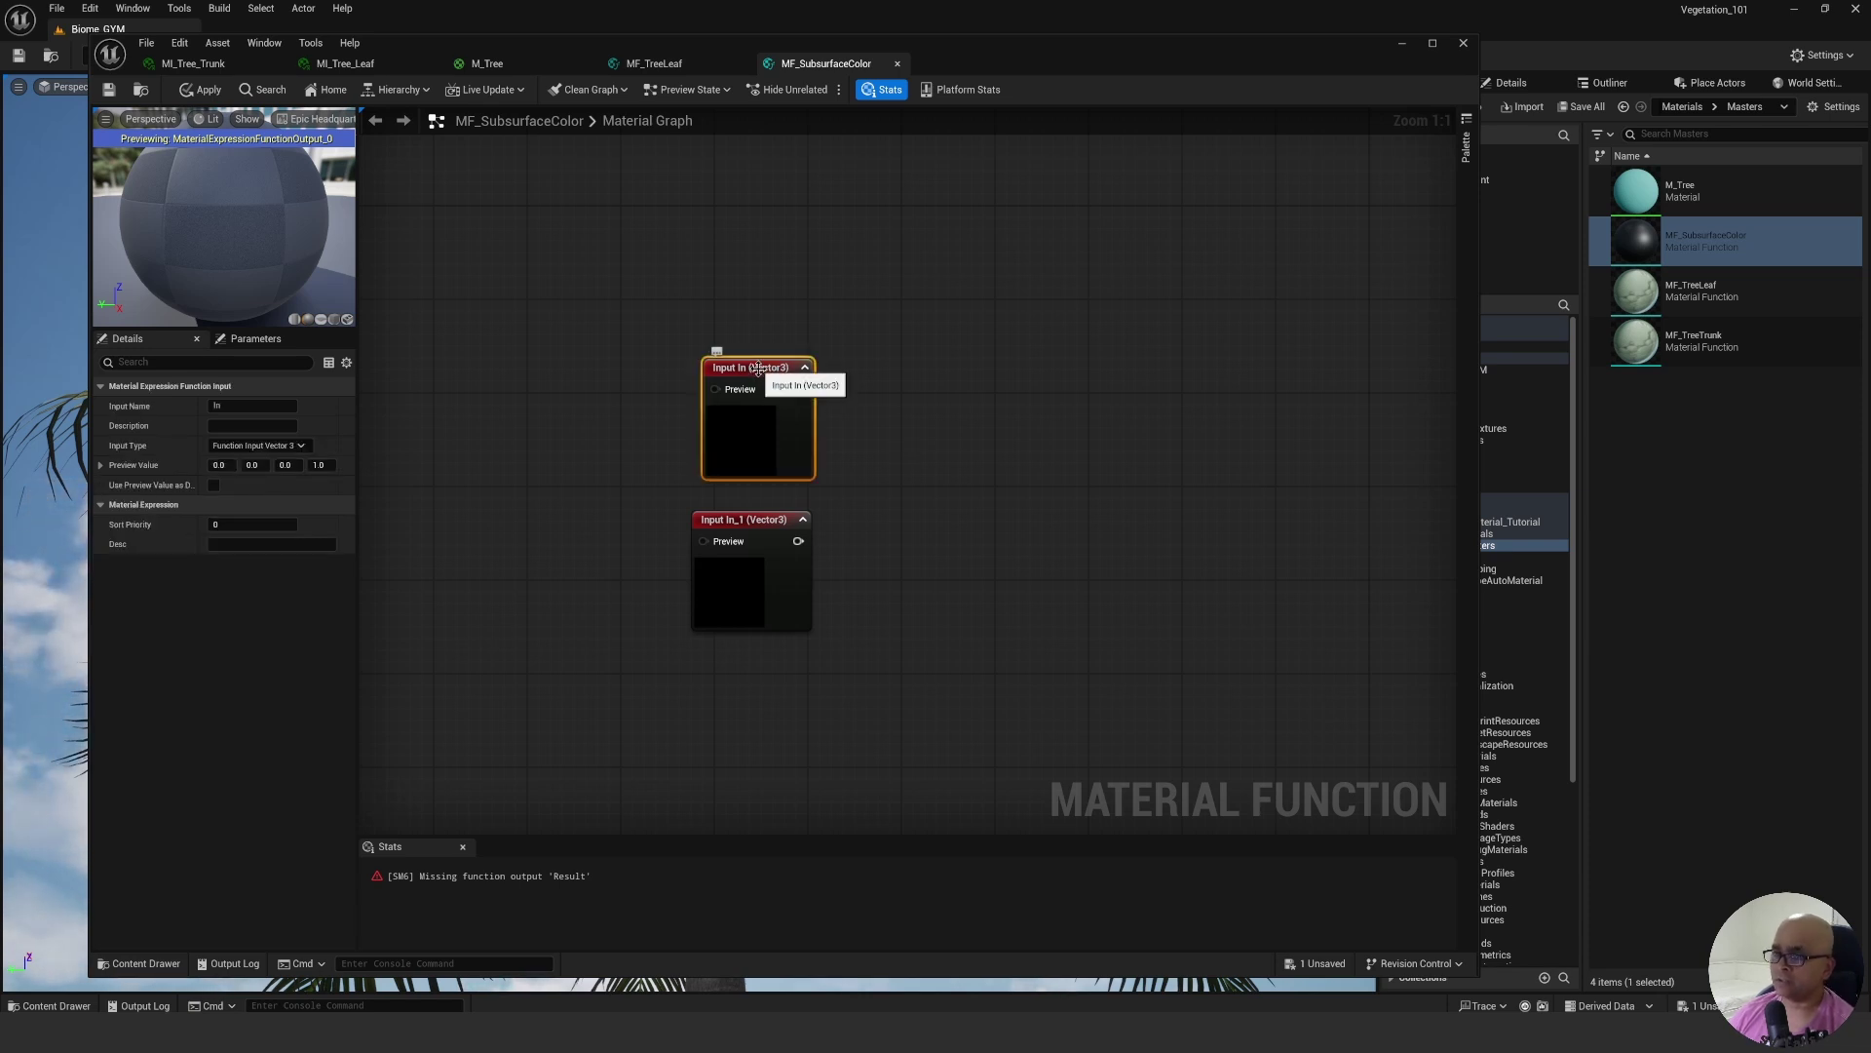
click(940, 480)
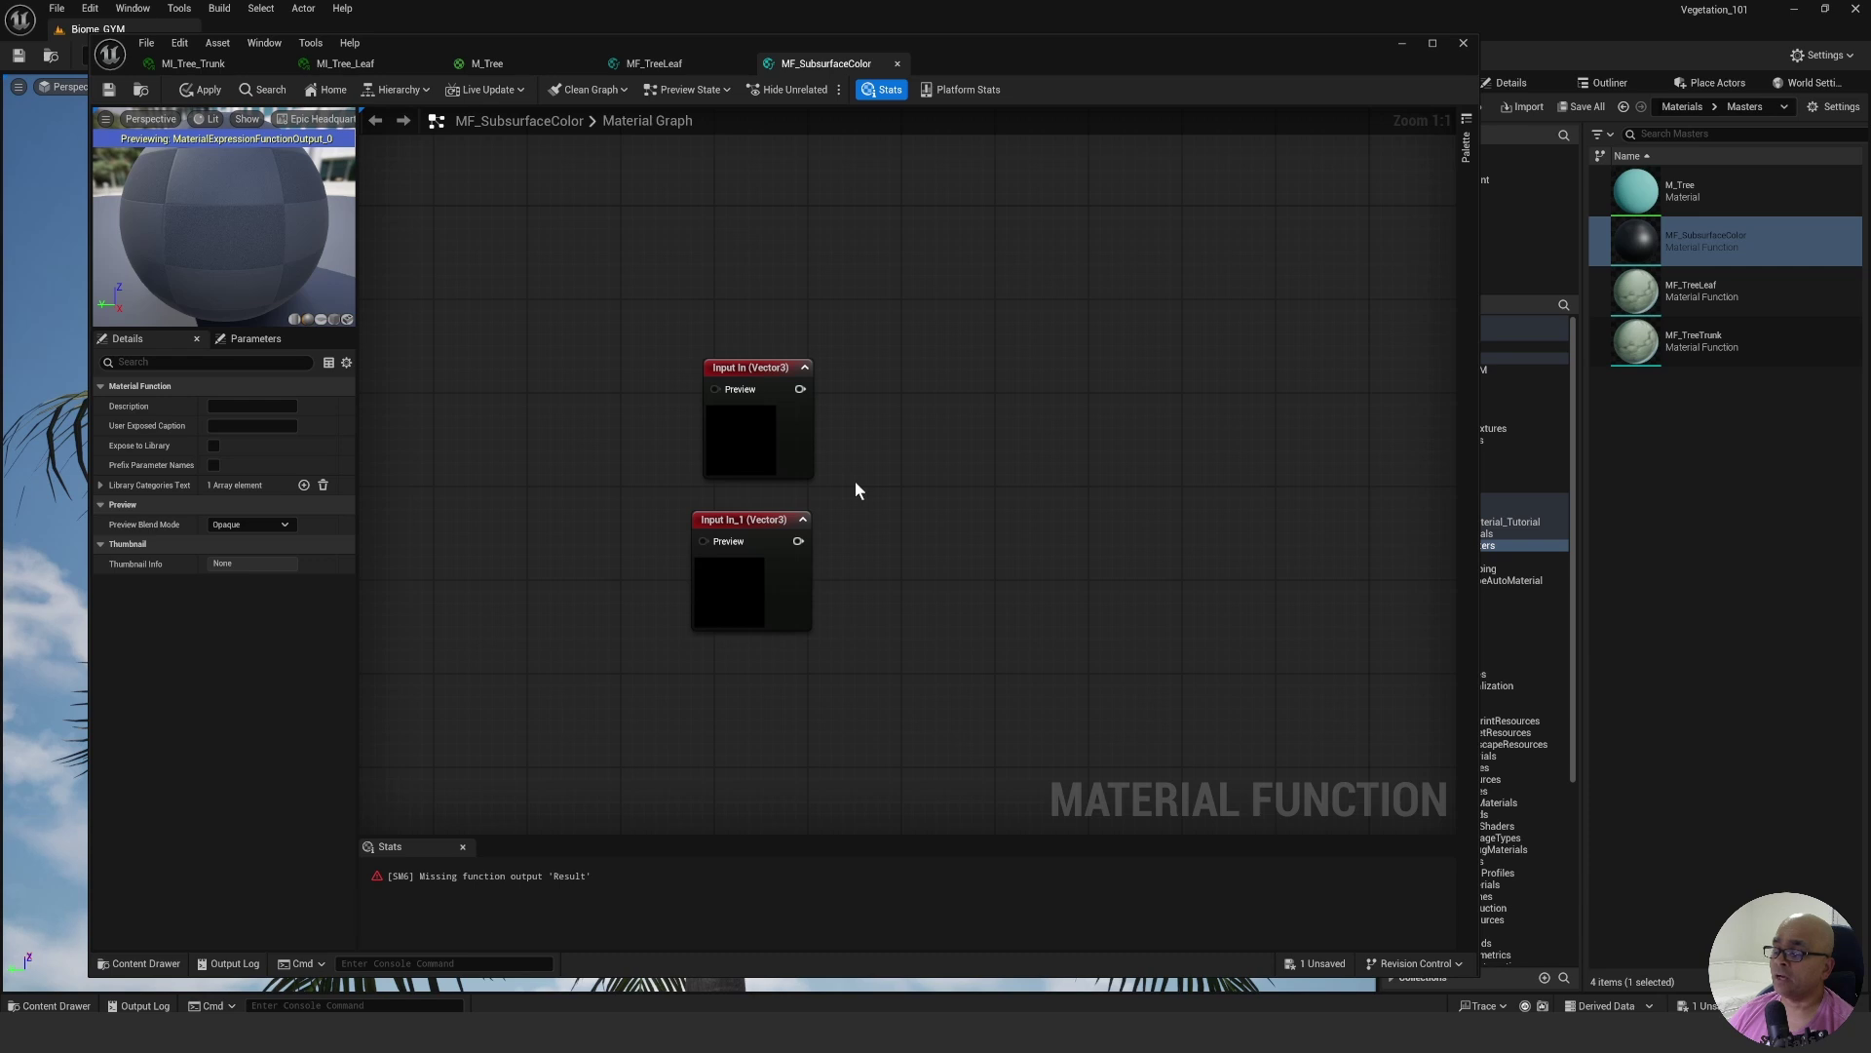
click(749, 375)
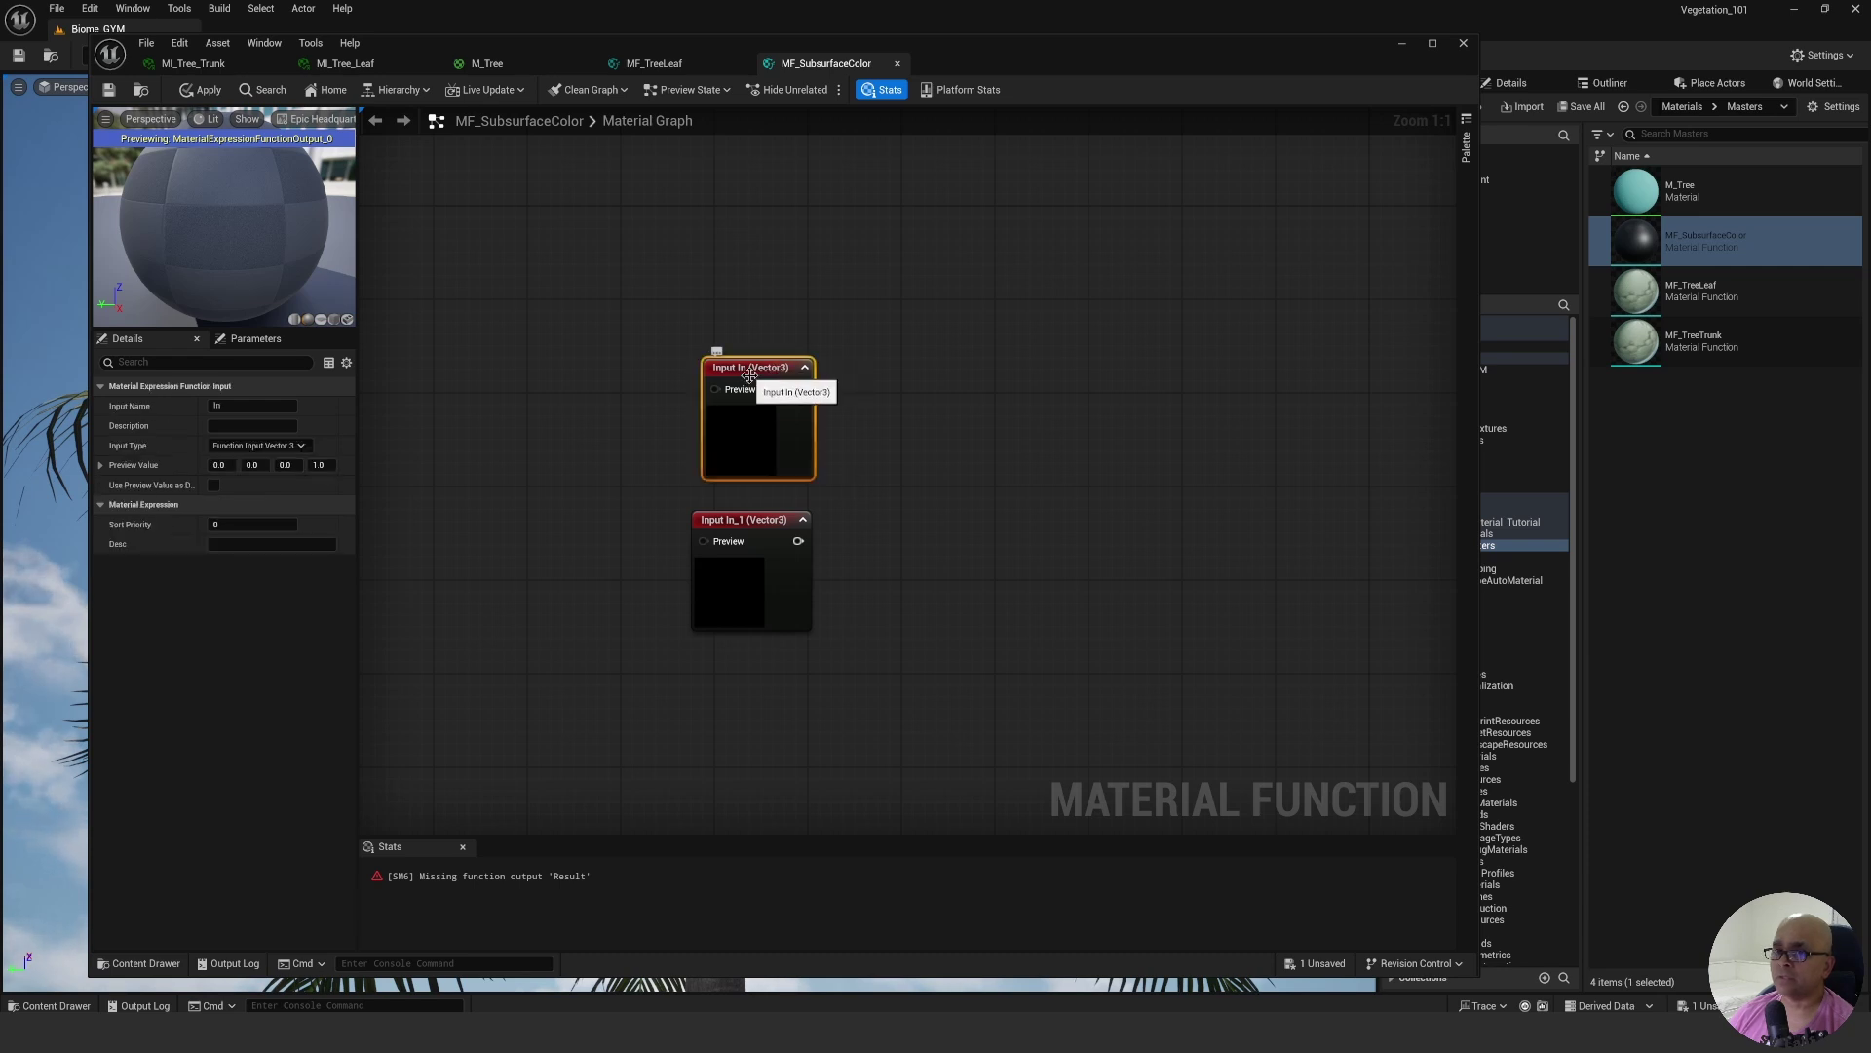
click(212, 403)
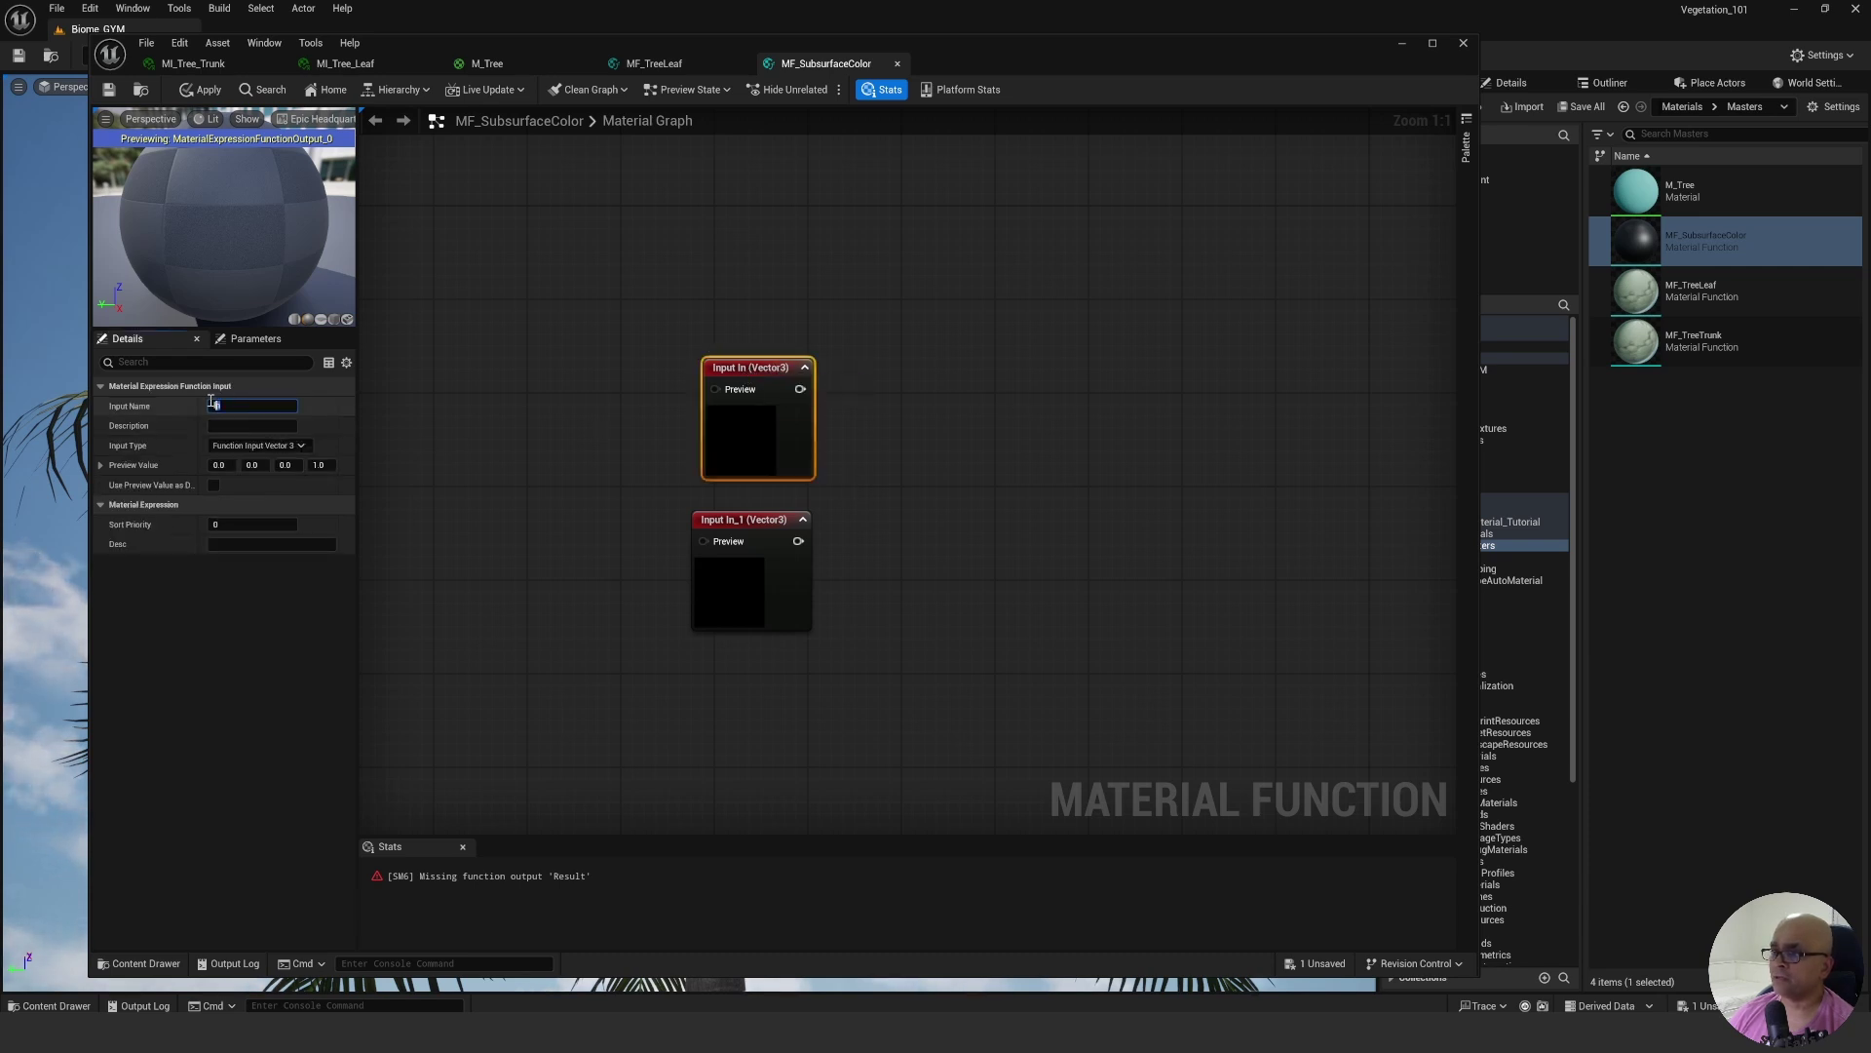
text(A)
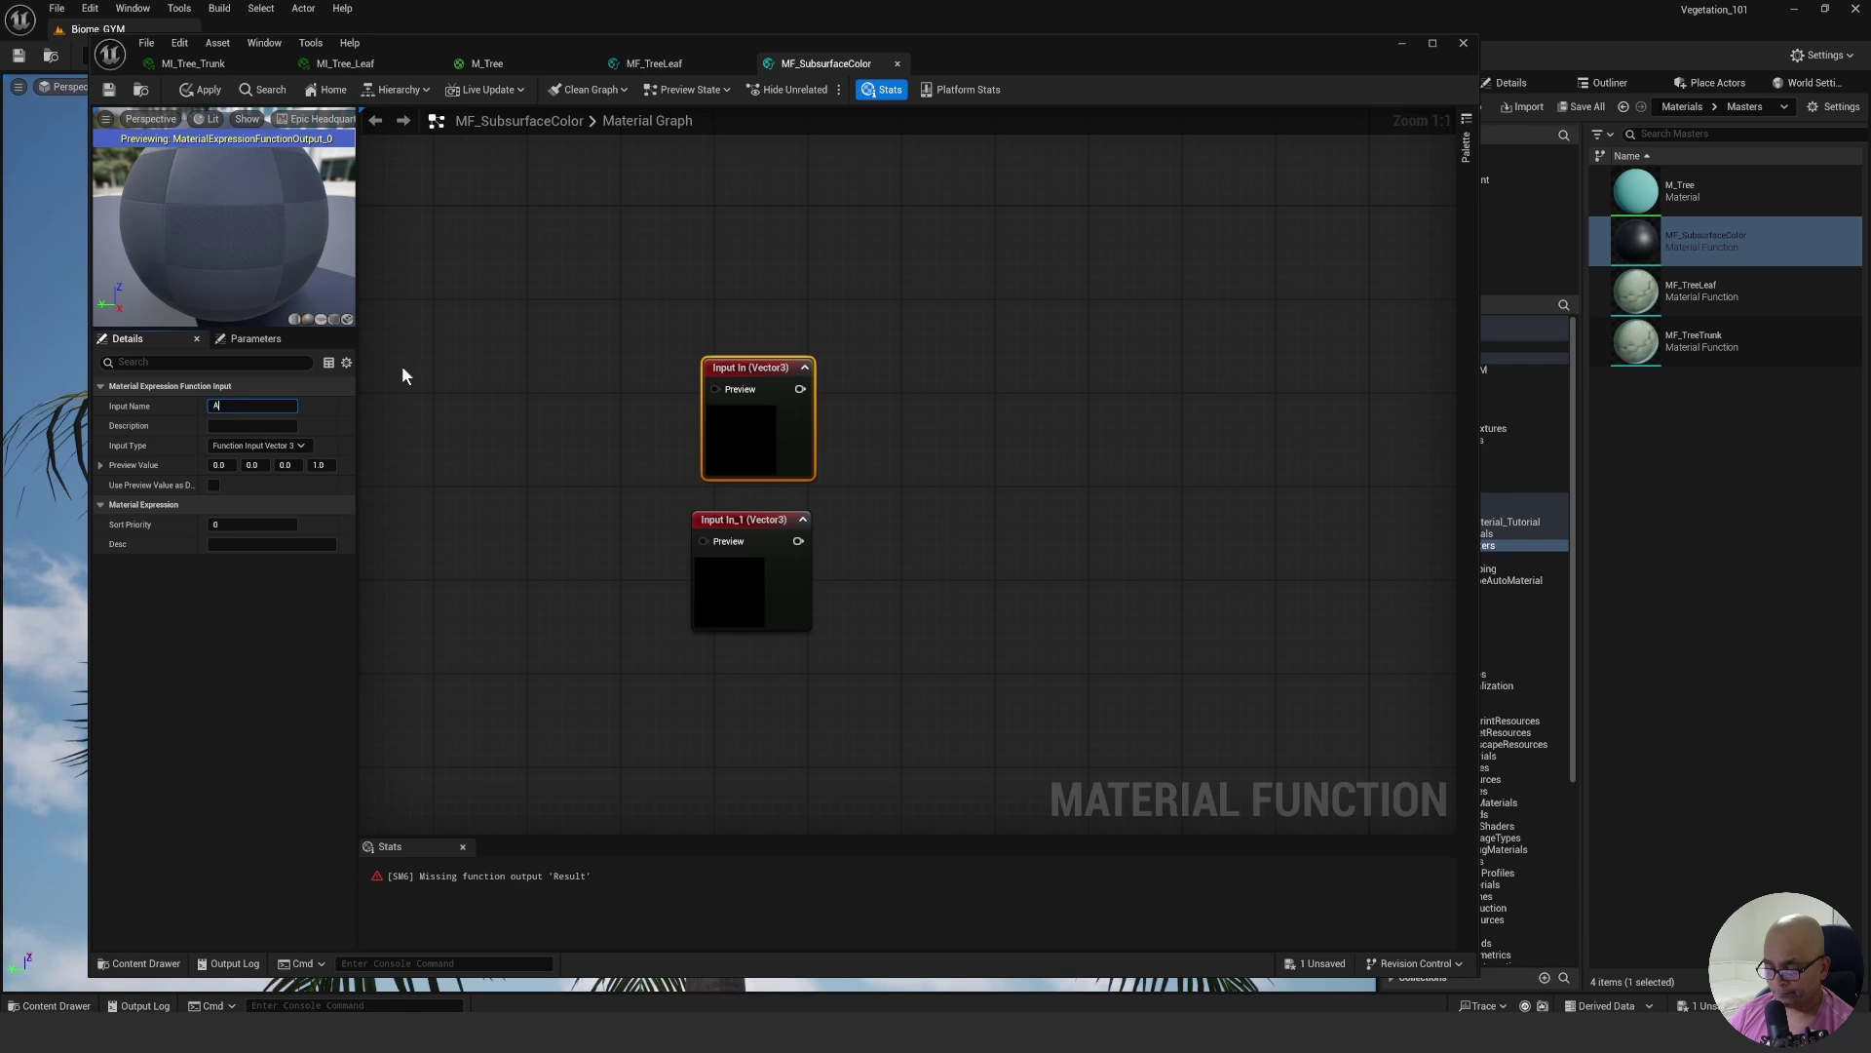
text(lbedo)
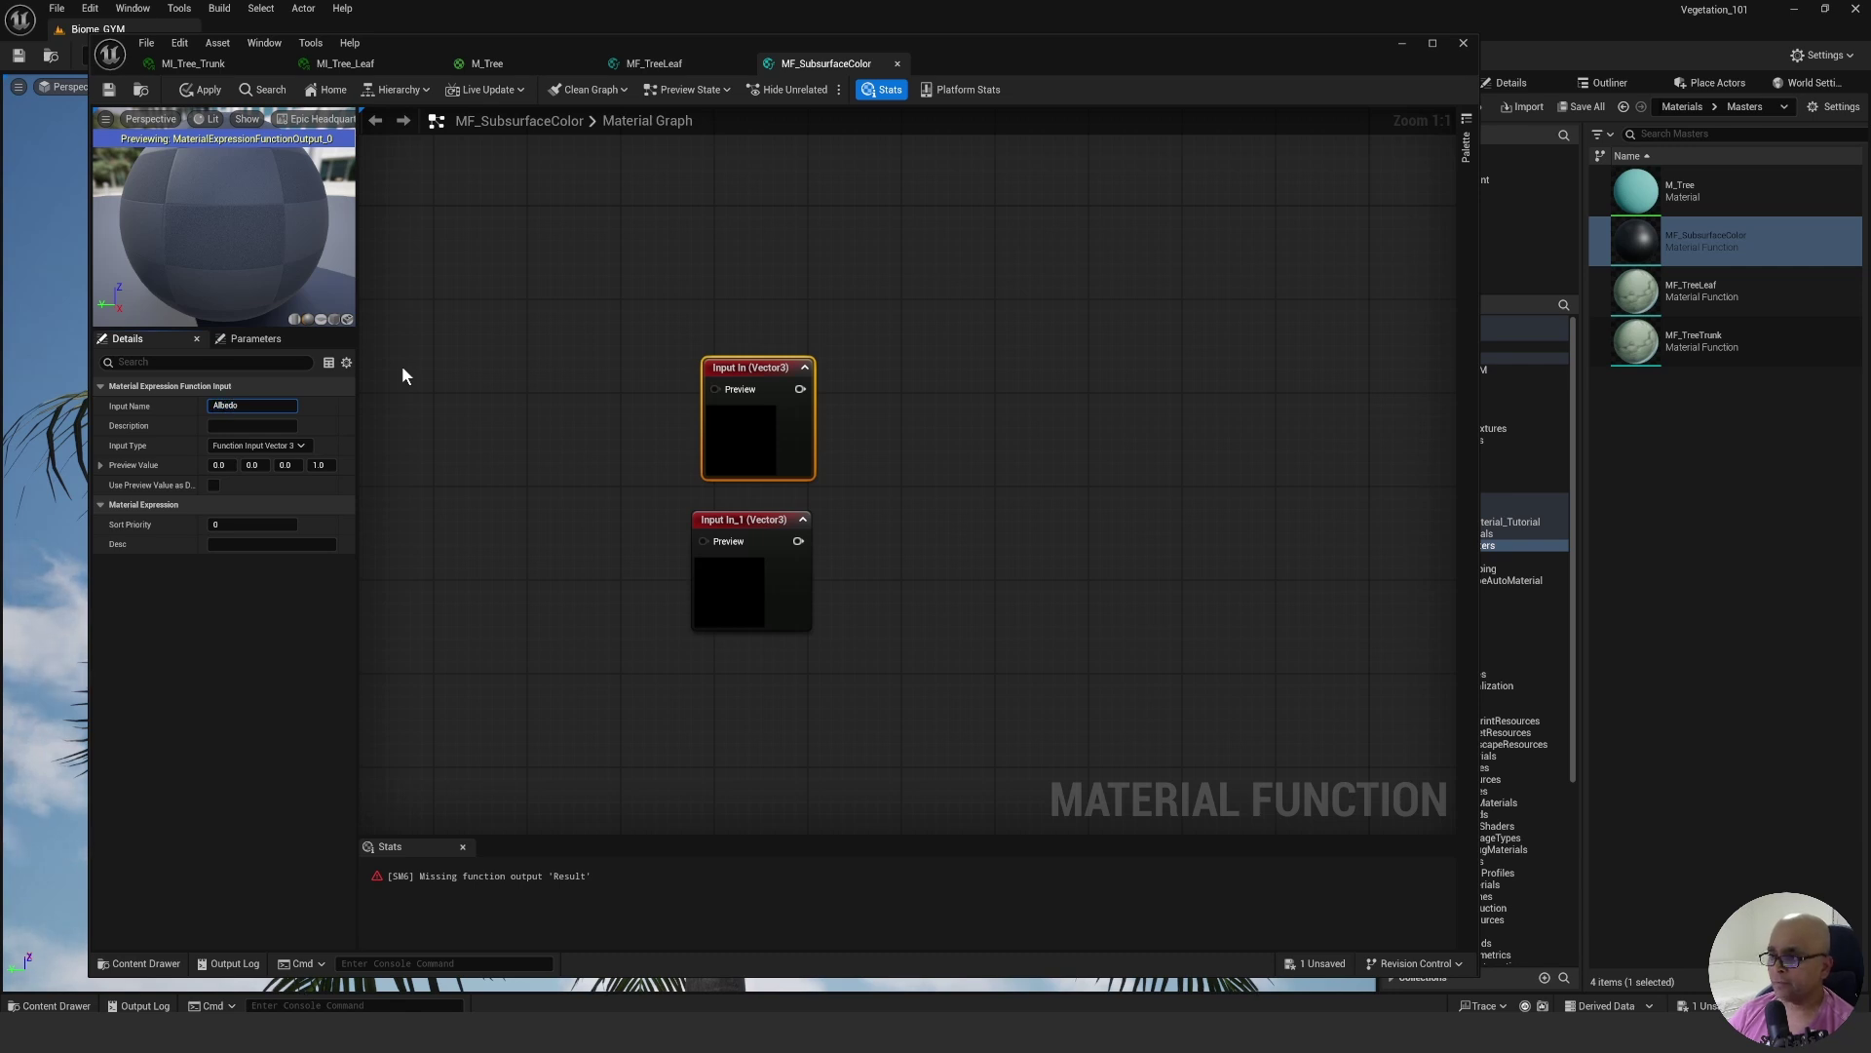
key(Return)
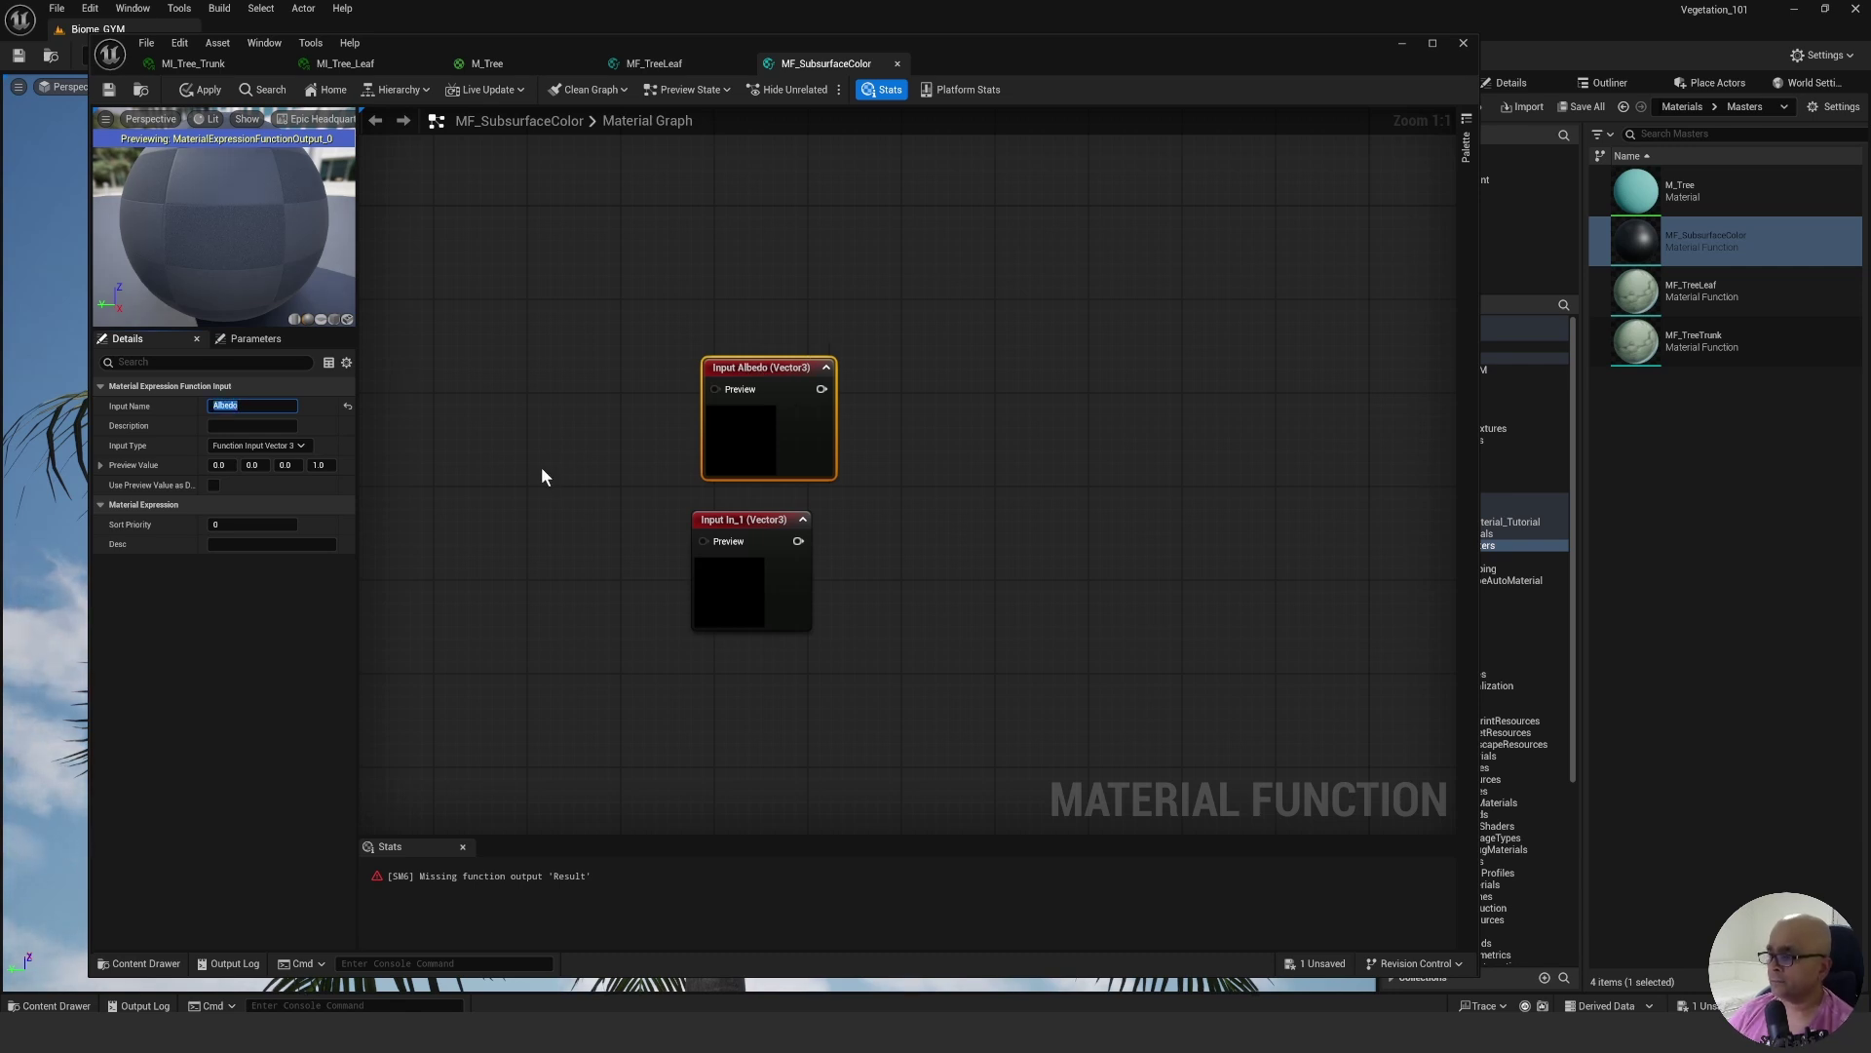
Change the lower function input to the Function Input Scalar type, rename it Subsurface Mask, and align it under the Albedo input.
click(751, 524)
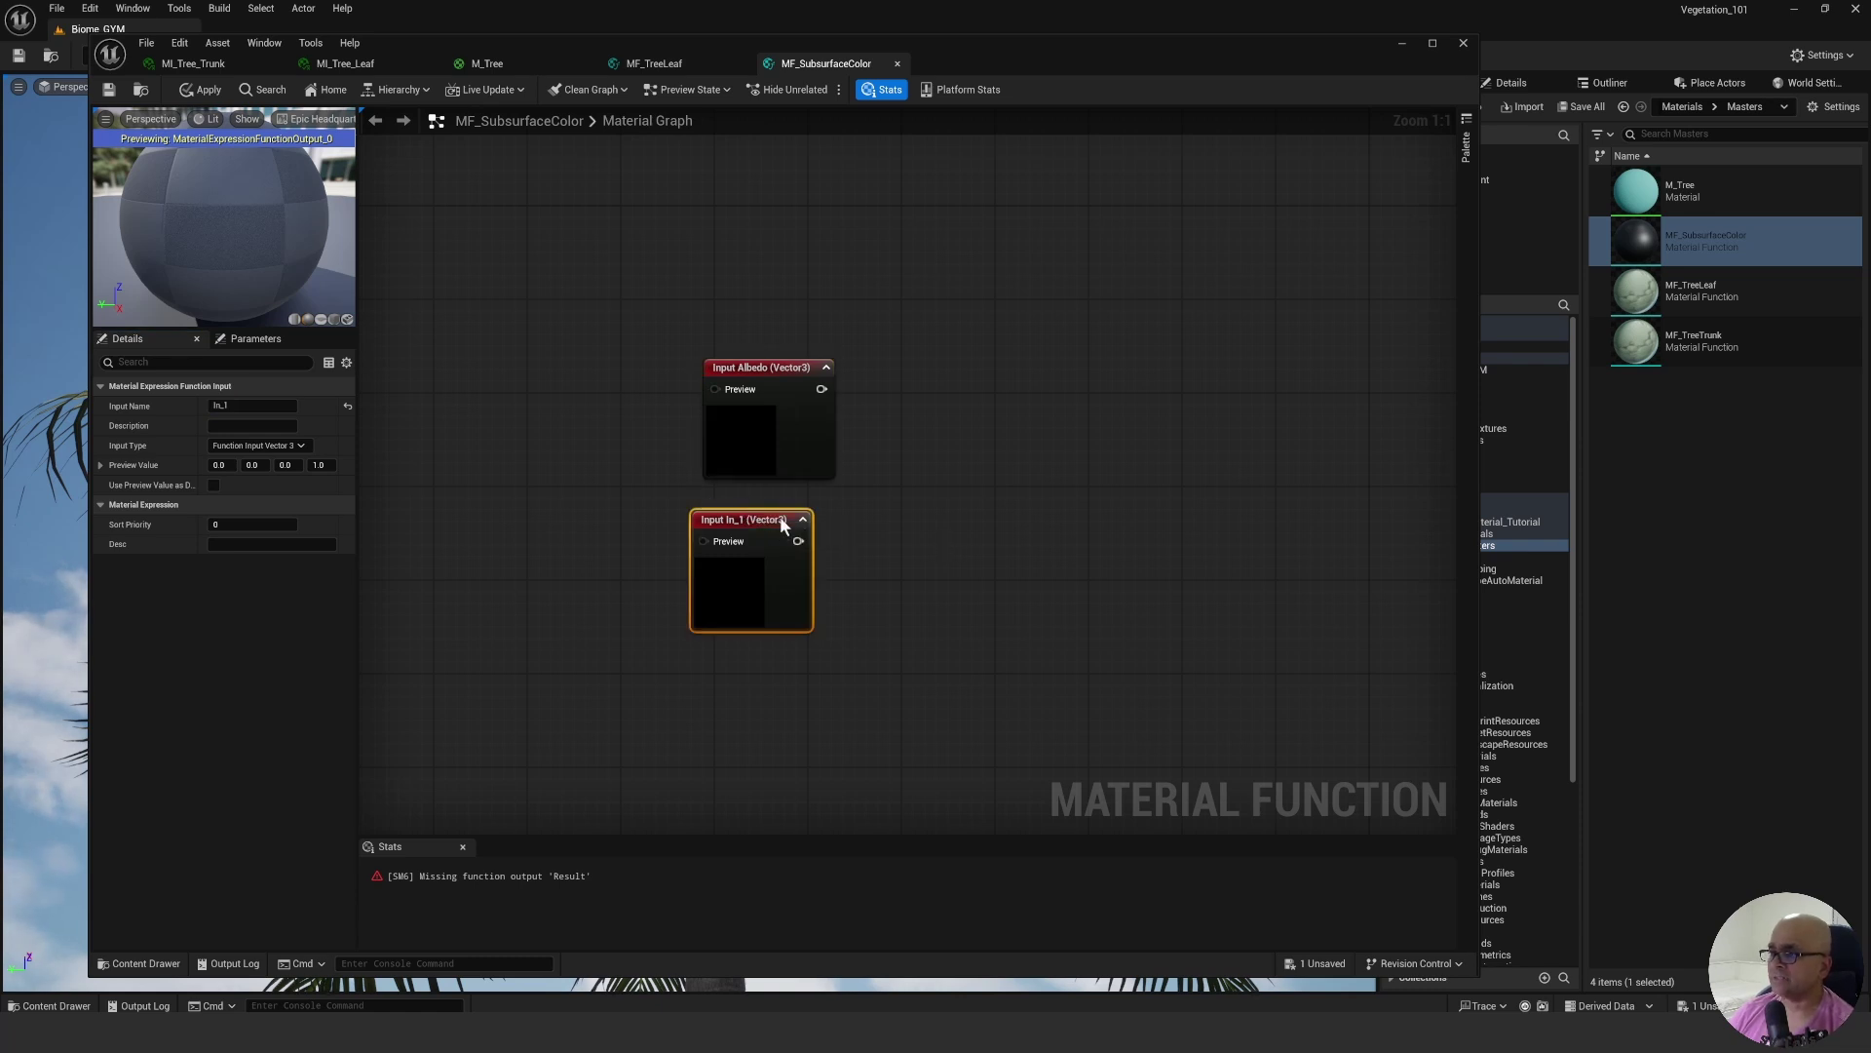
click(301, 446)
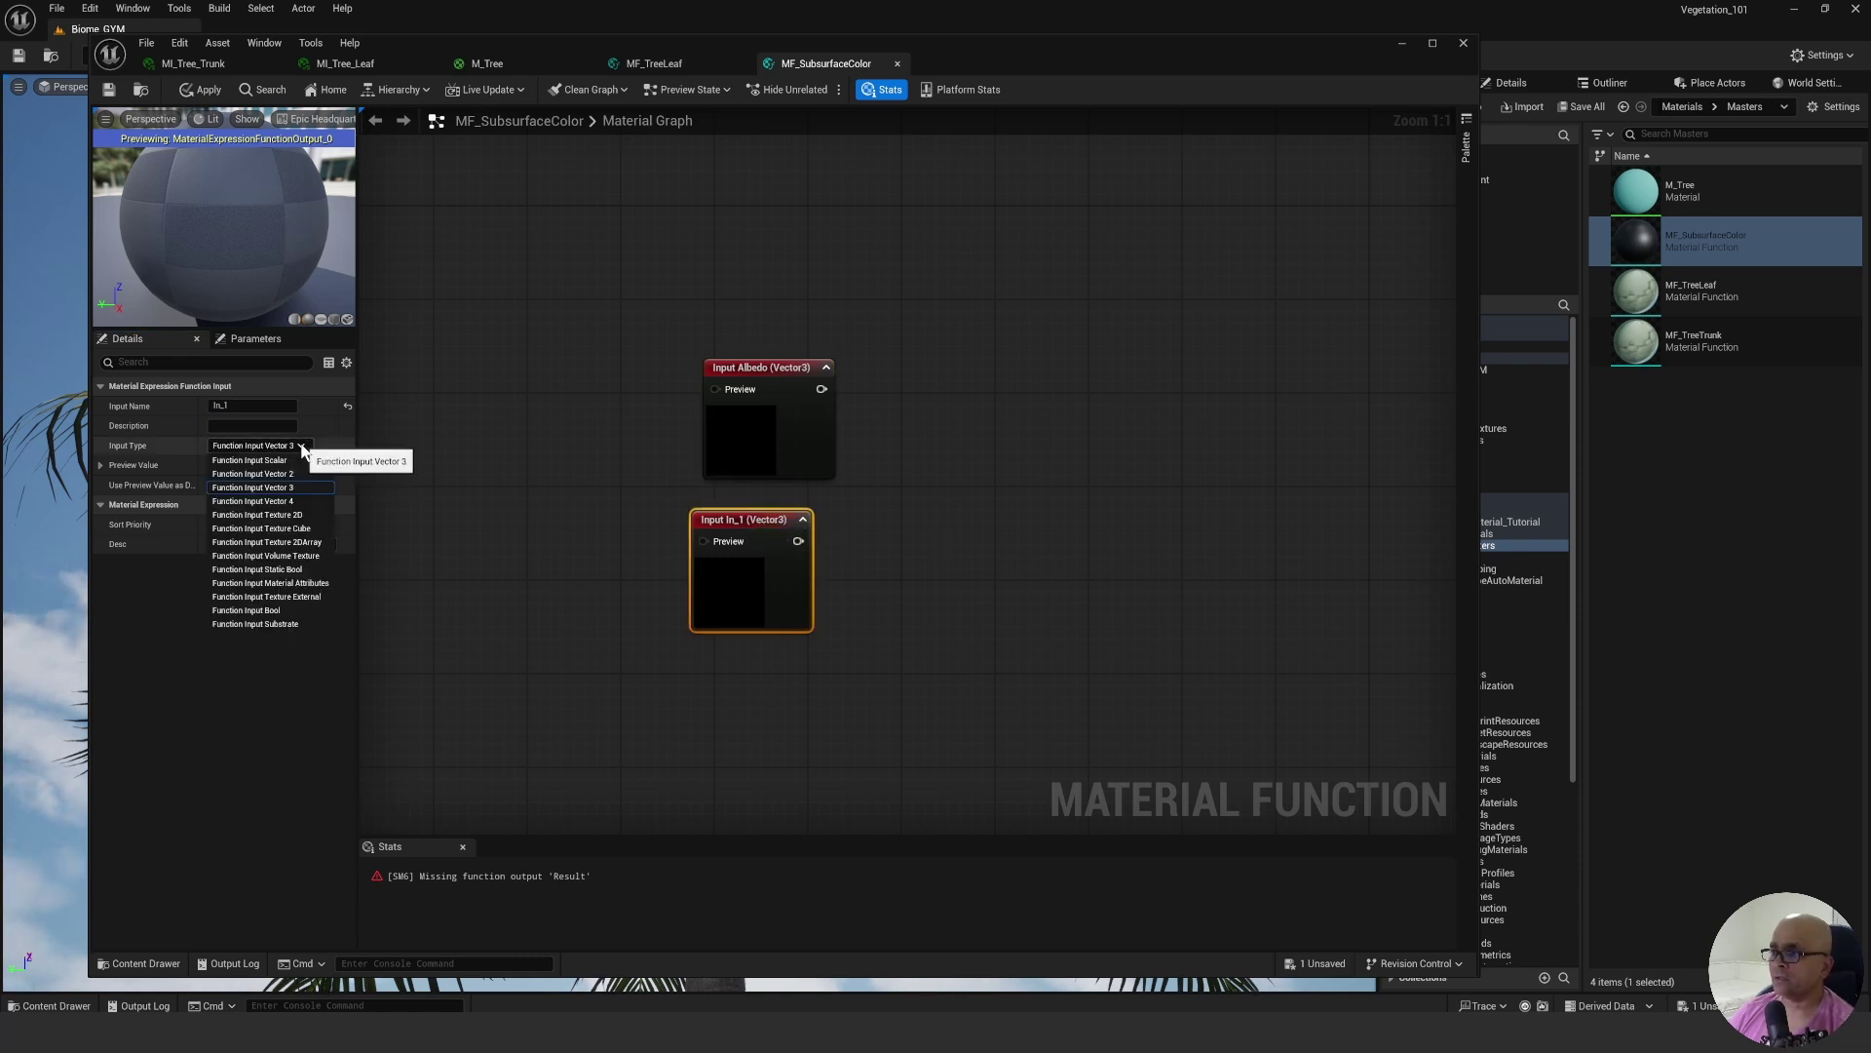
click(275, 462)
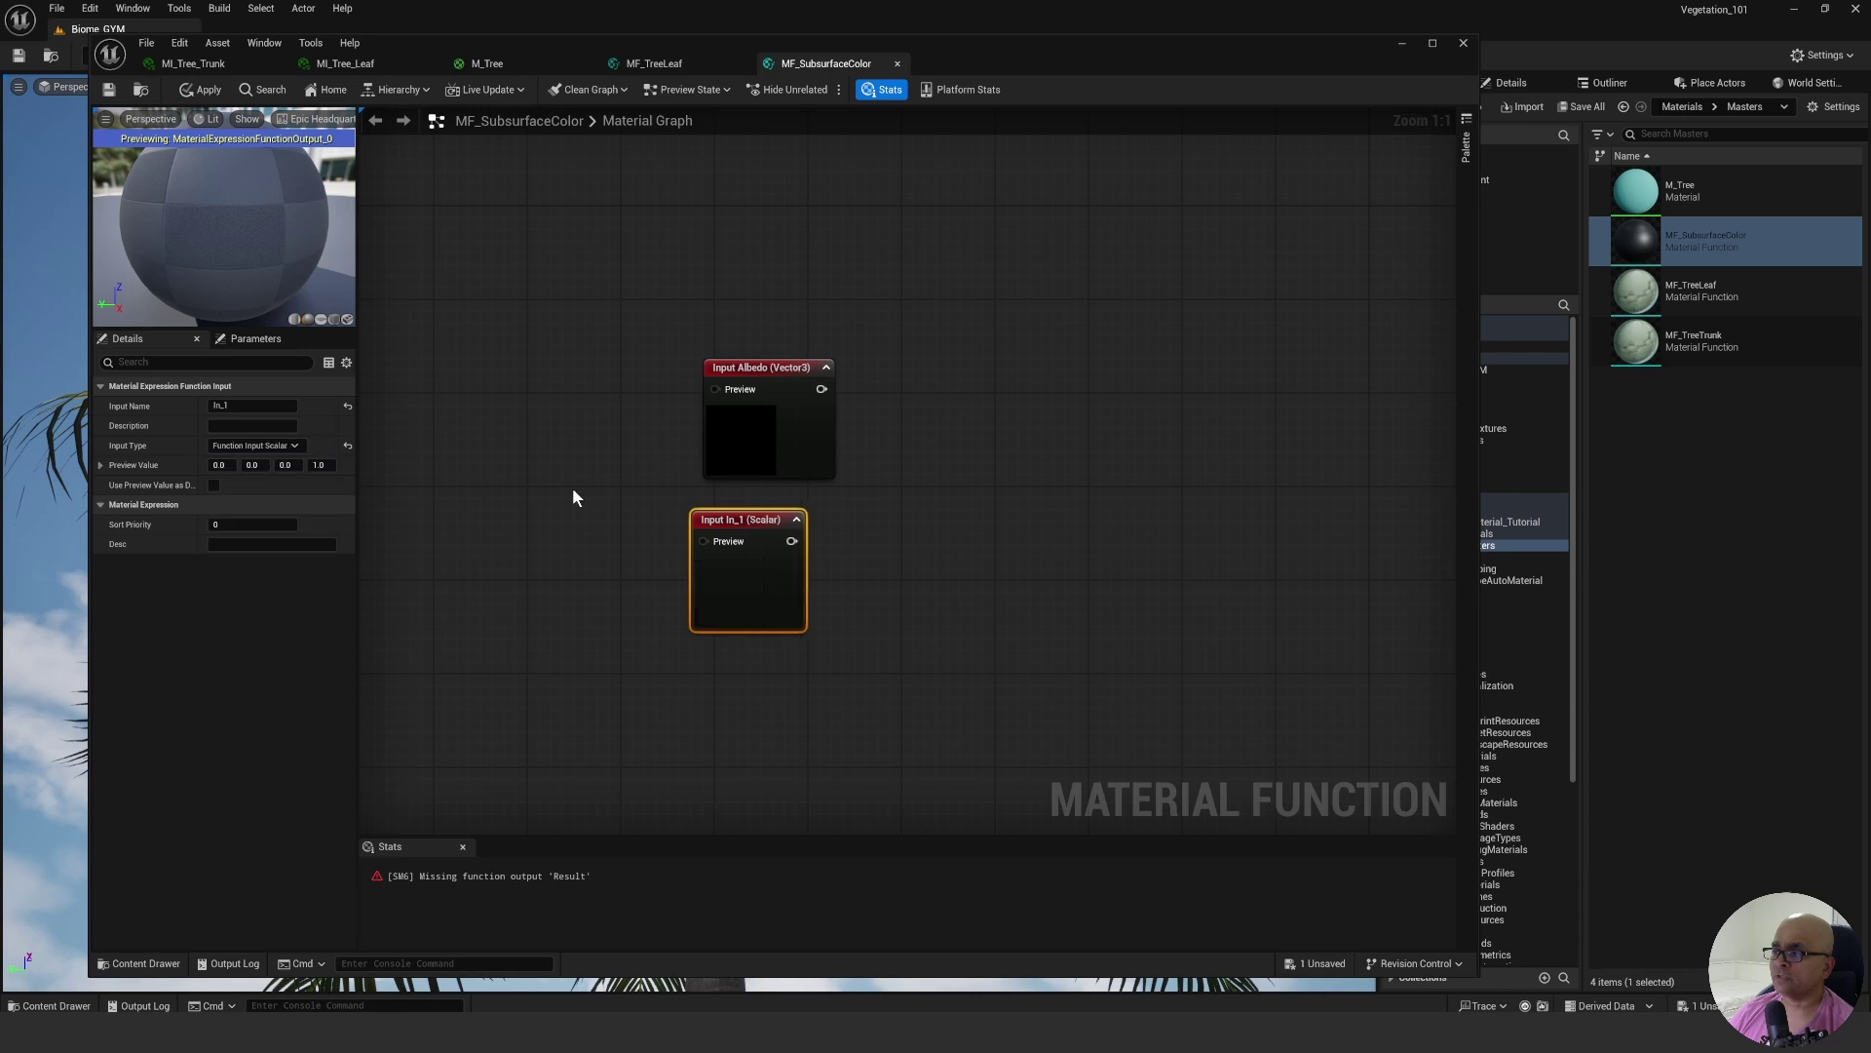
click(264, 405)
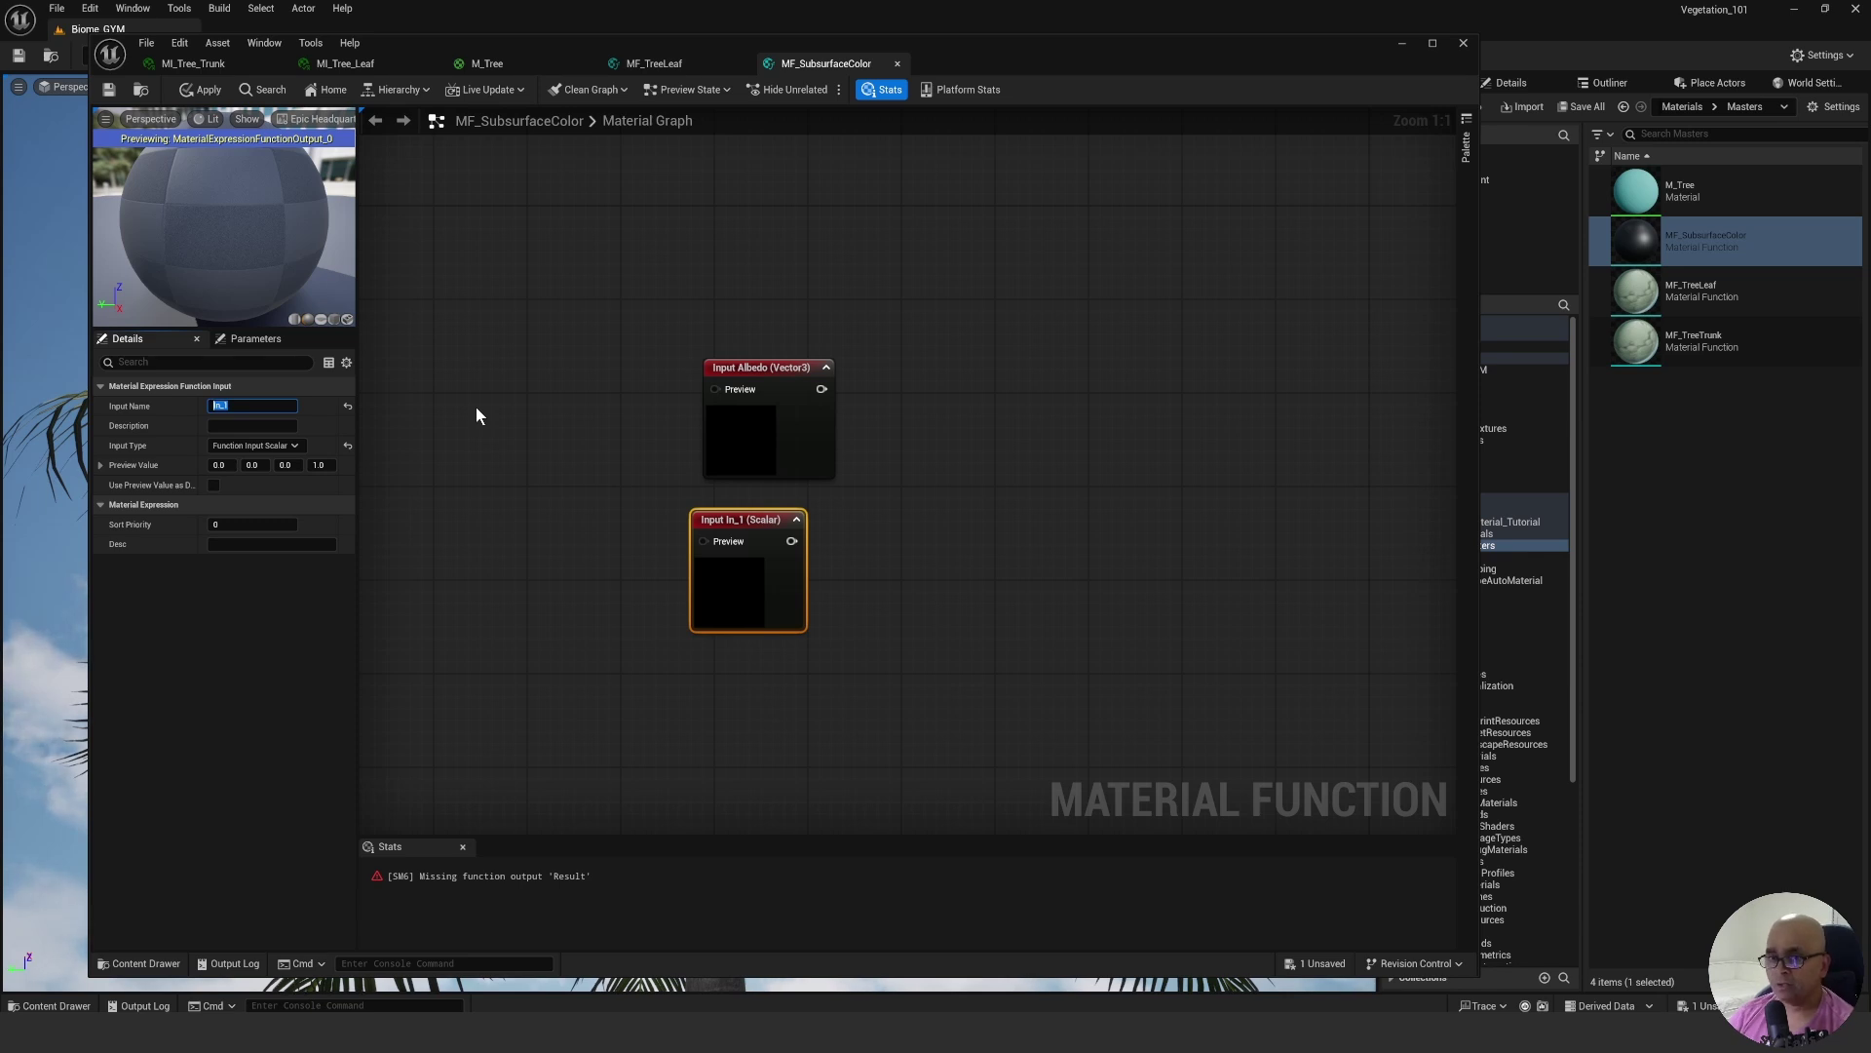
text(Subsur)
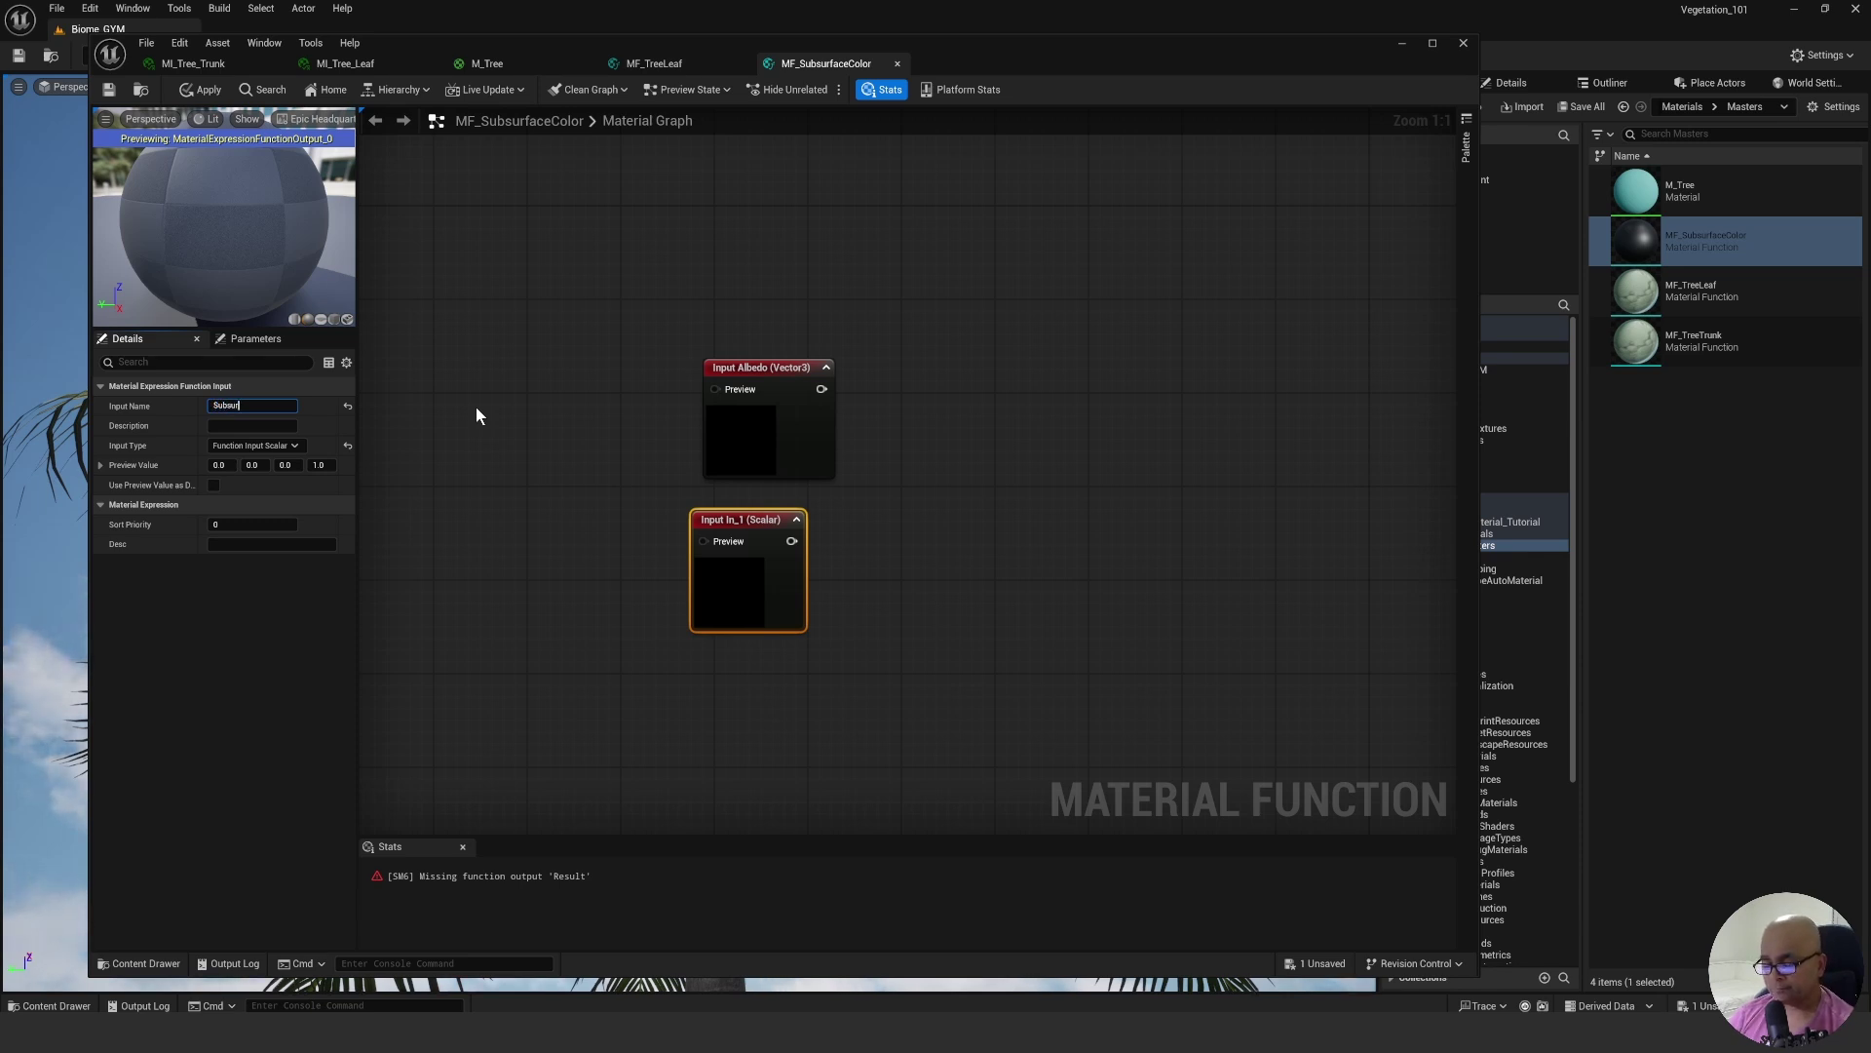
text(face)
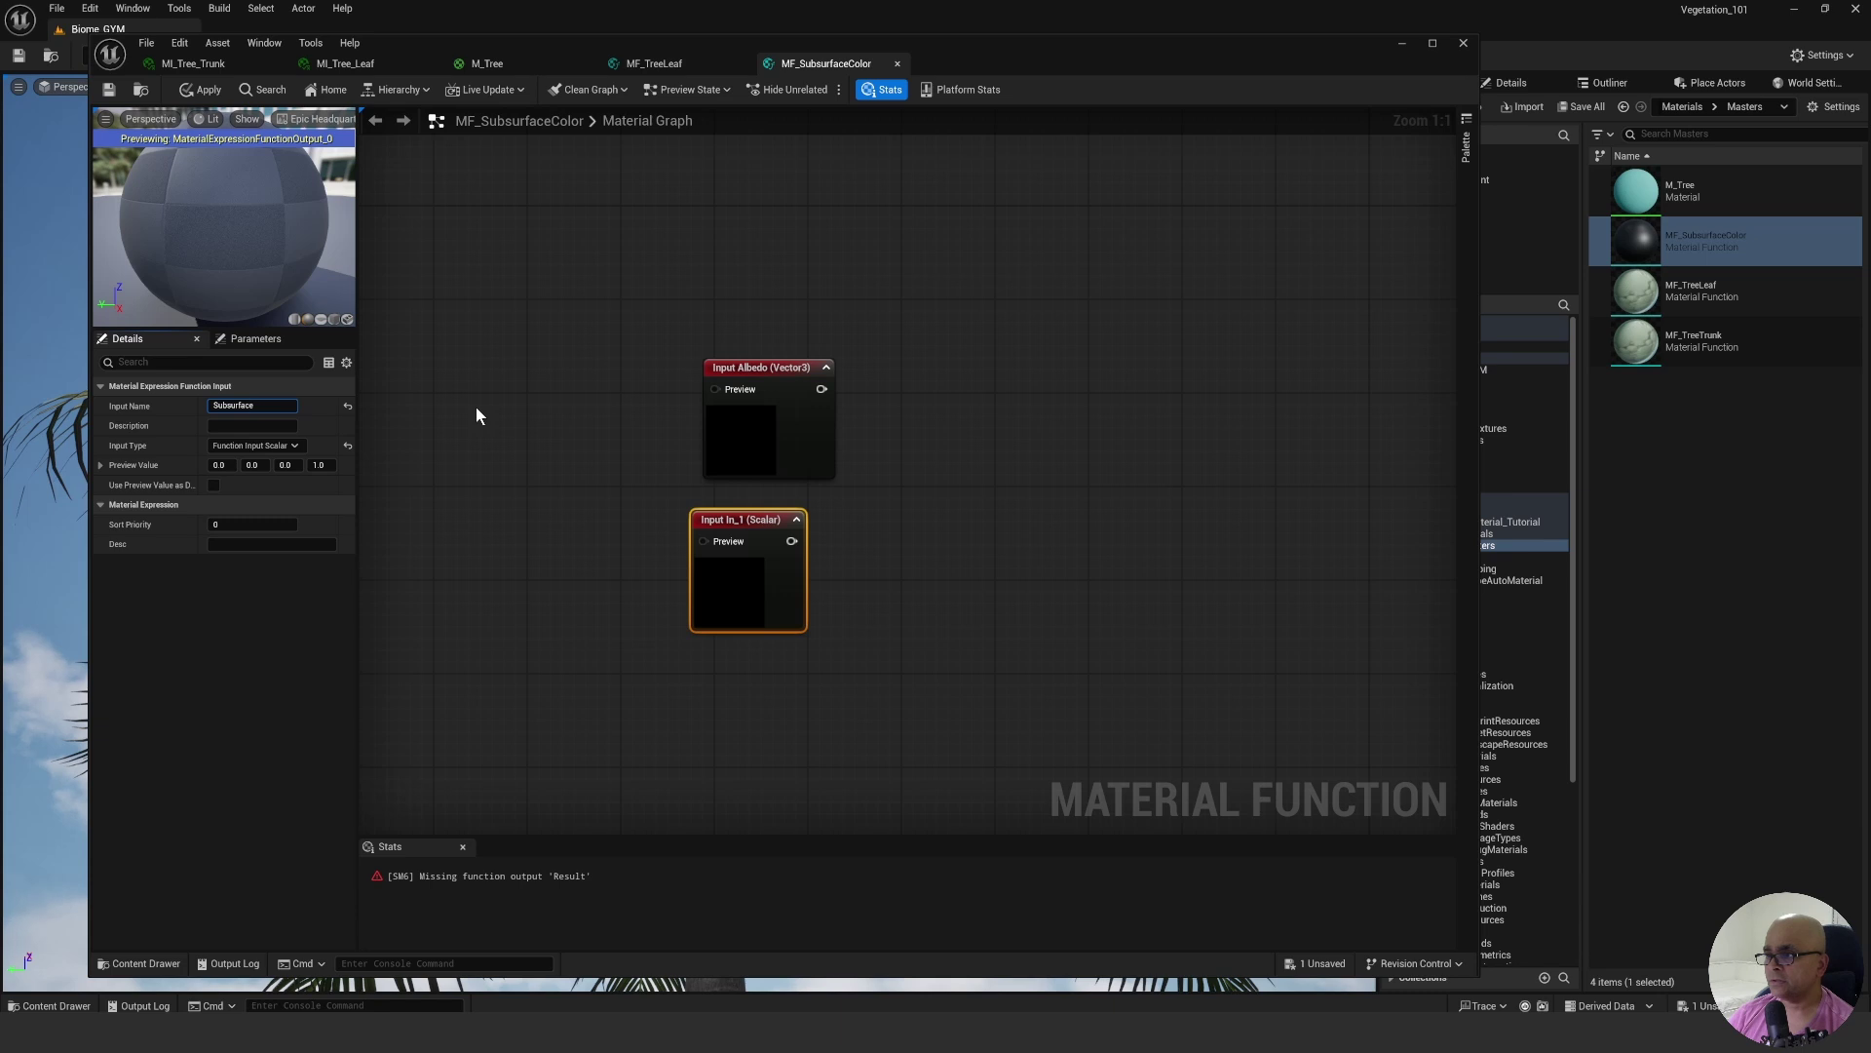
text( Mas)
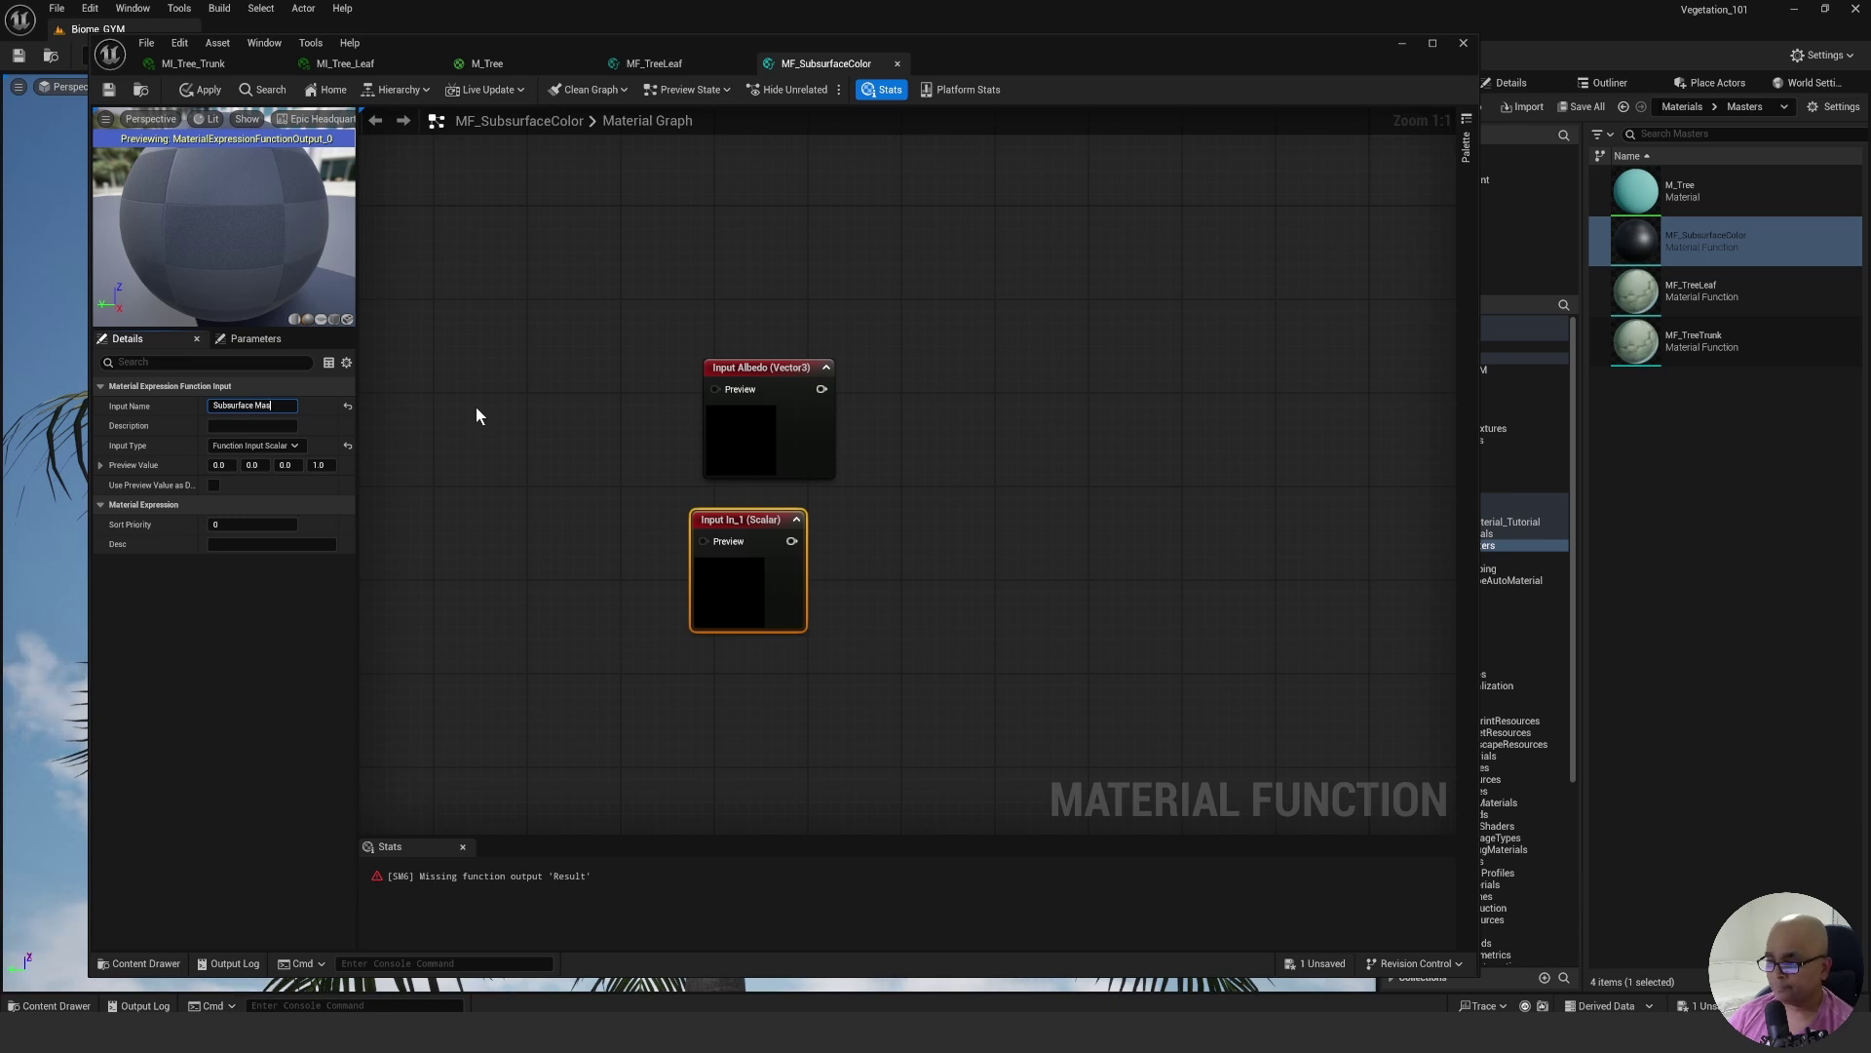
text(k)
key(Return)
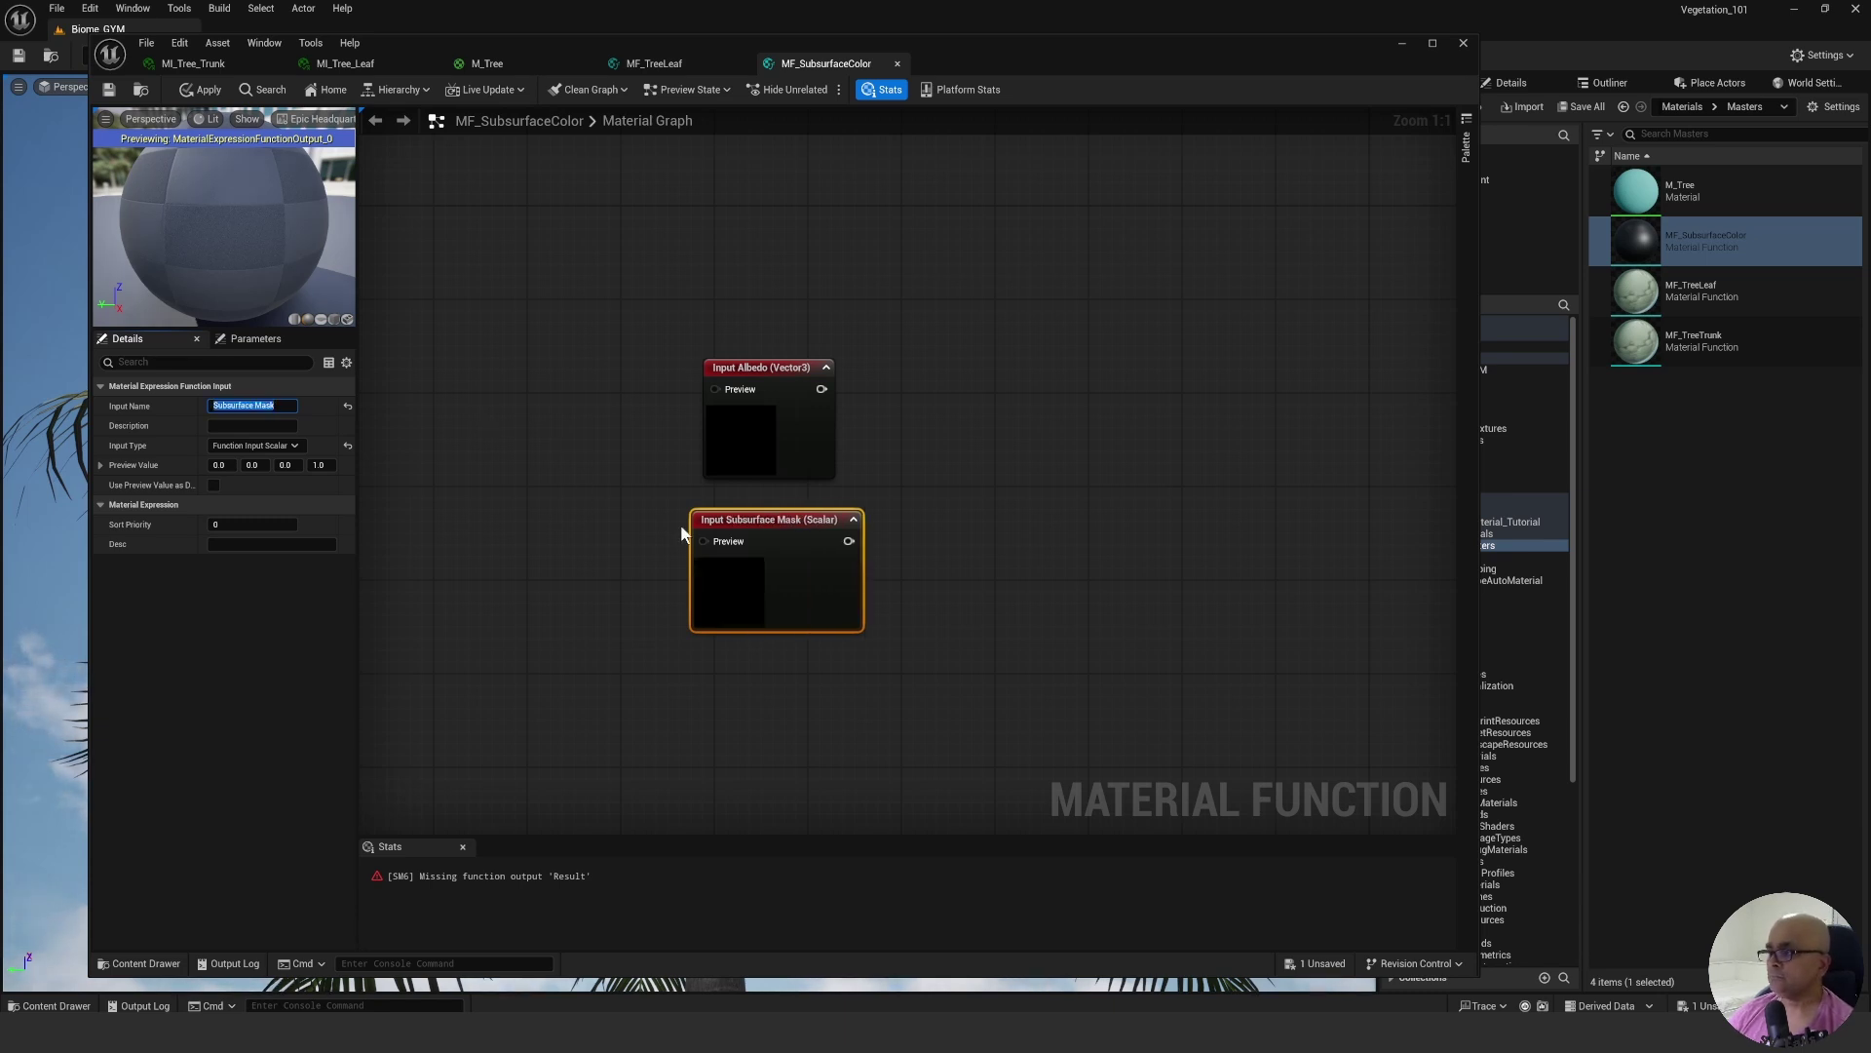
drag(746, 523, 757, 511)
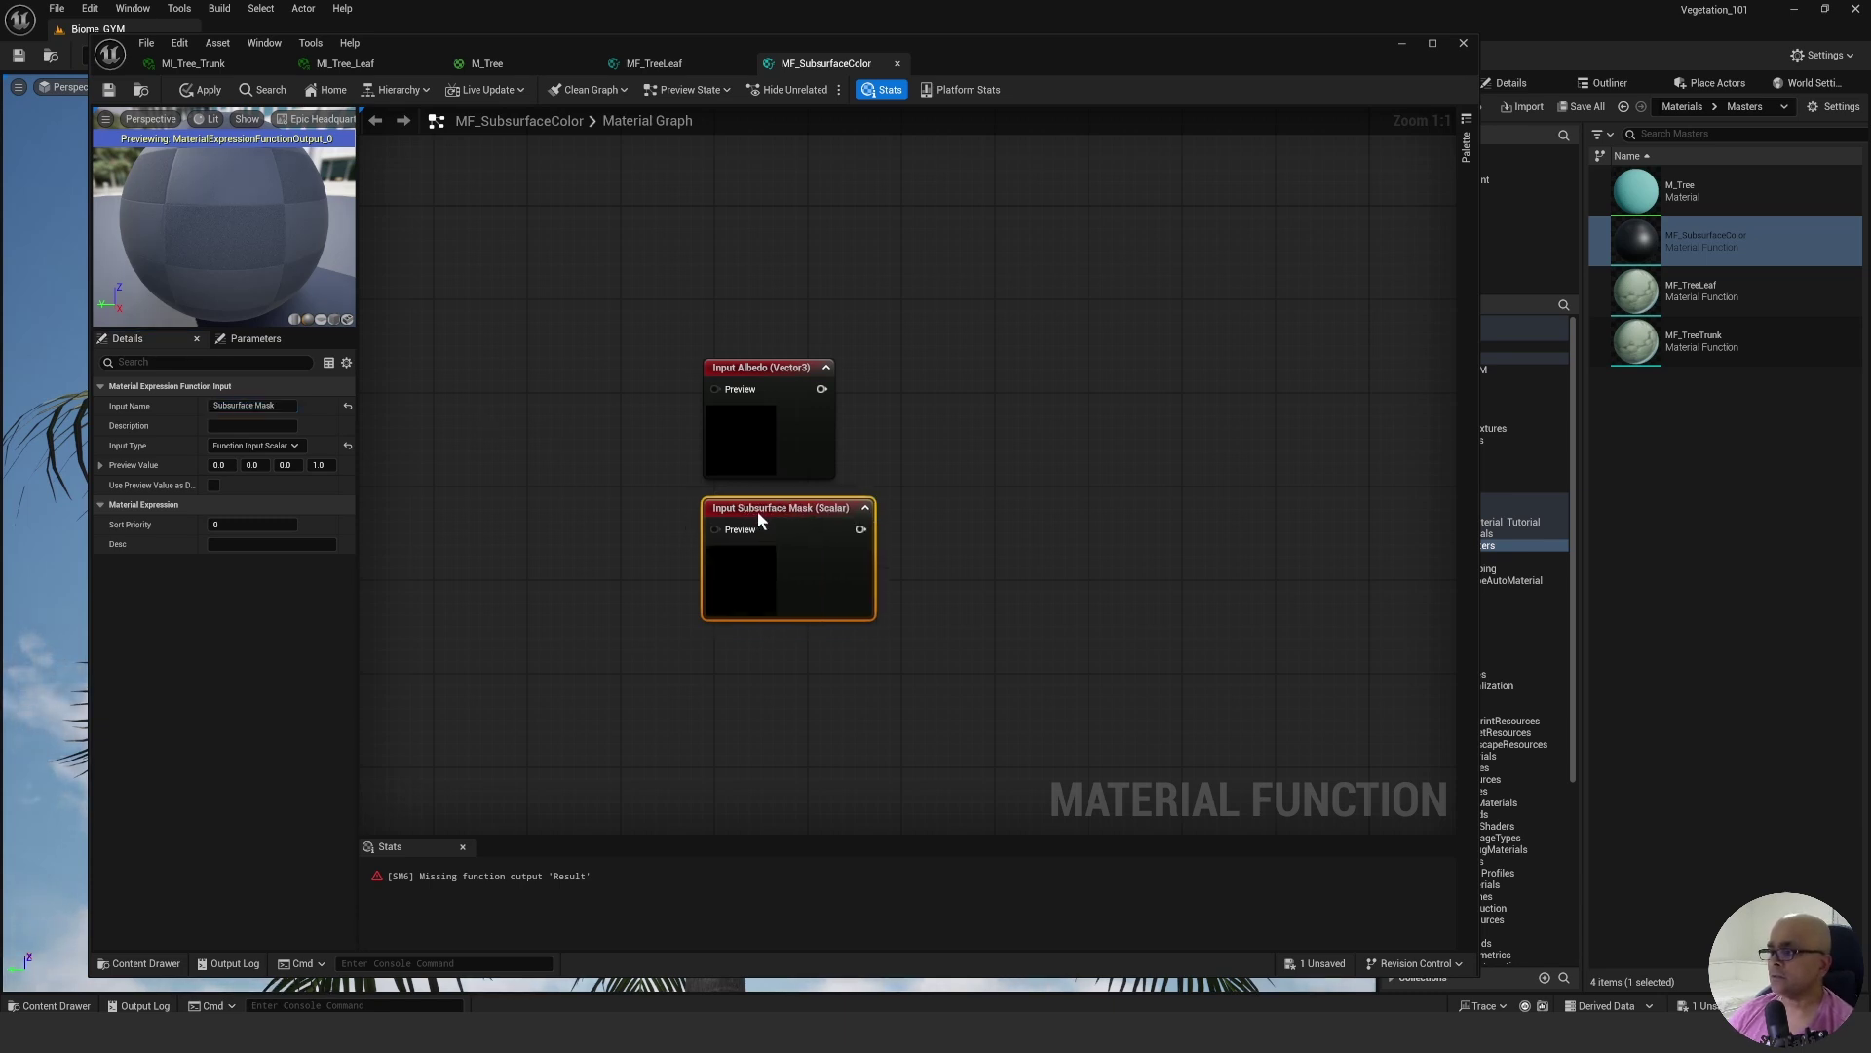
Set the Subsurface Mask input's sort priority to 1 and save the material function.
click(782, 372)
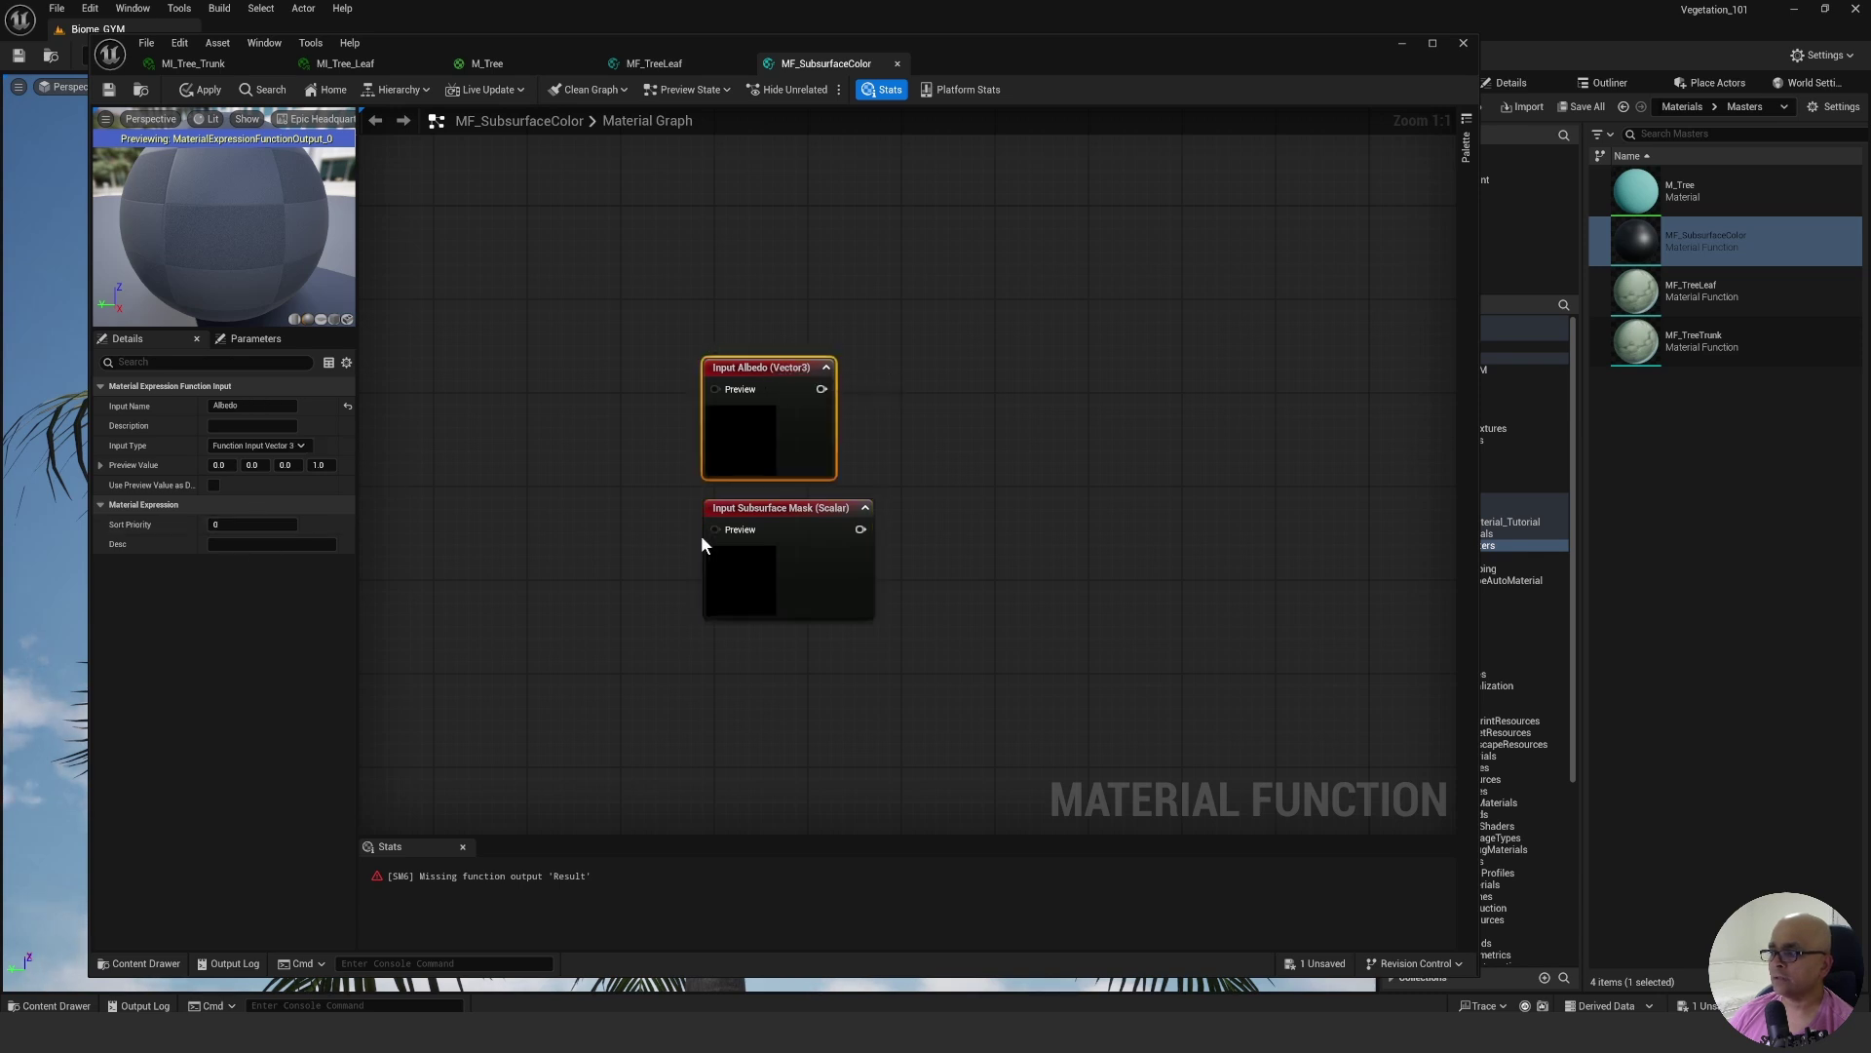
click(819, 508)
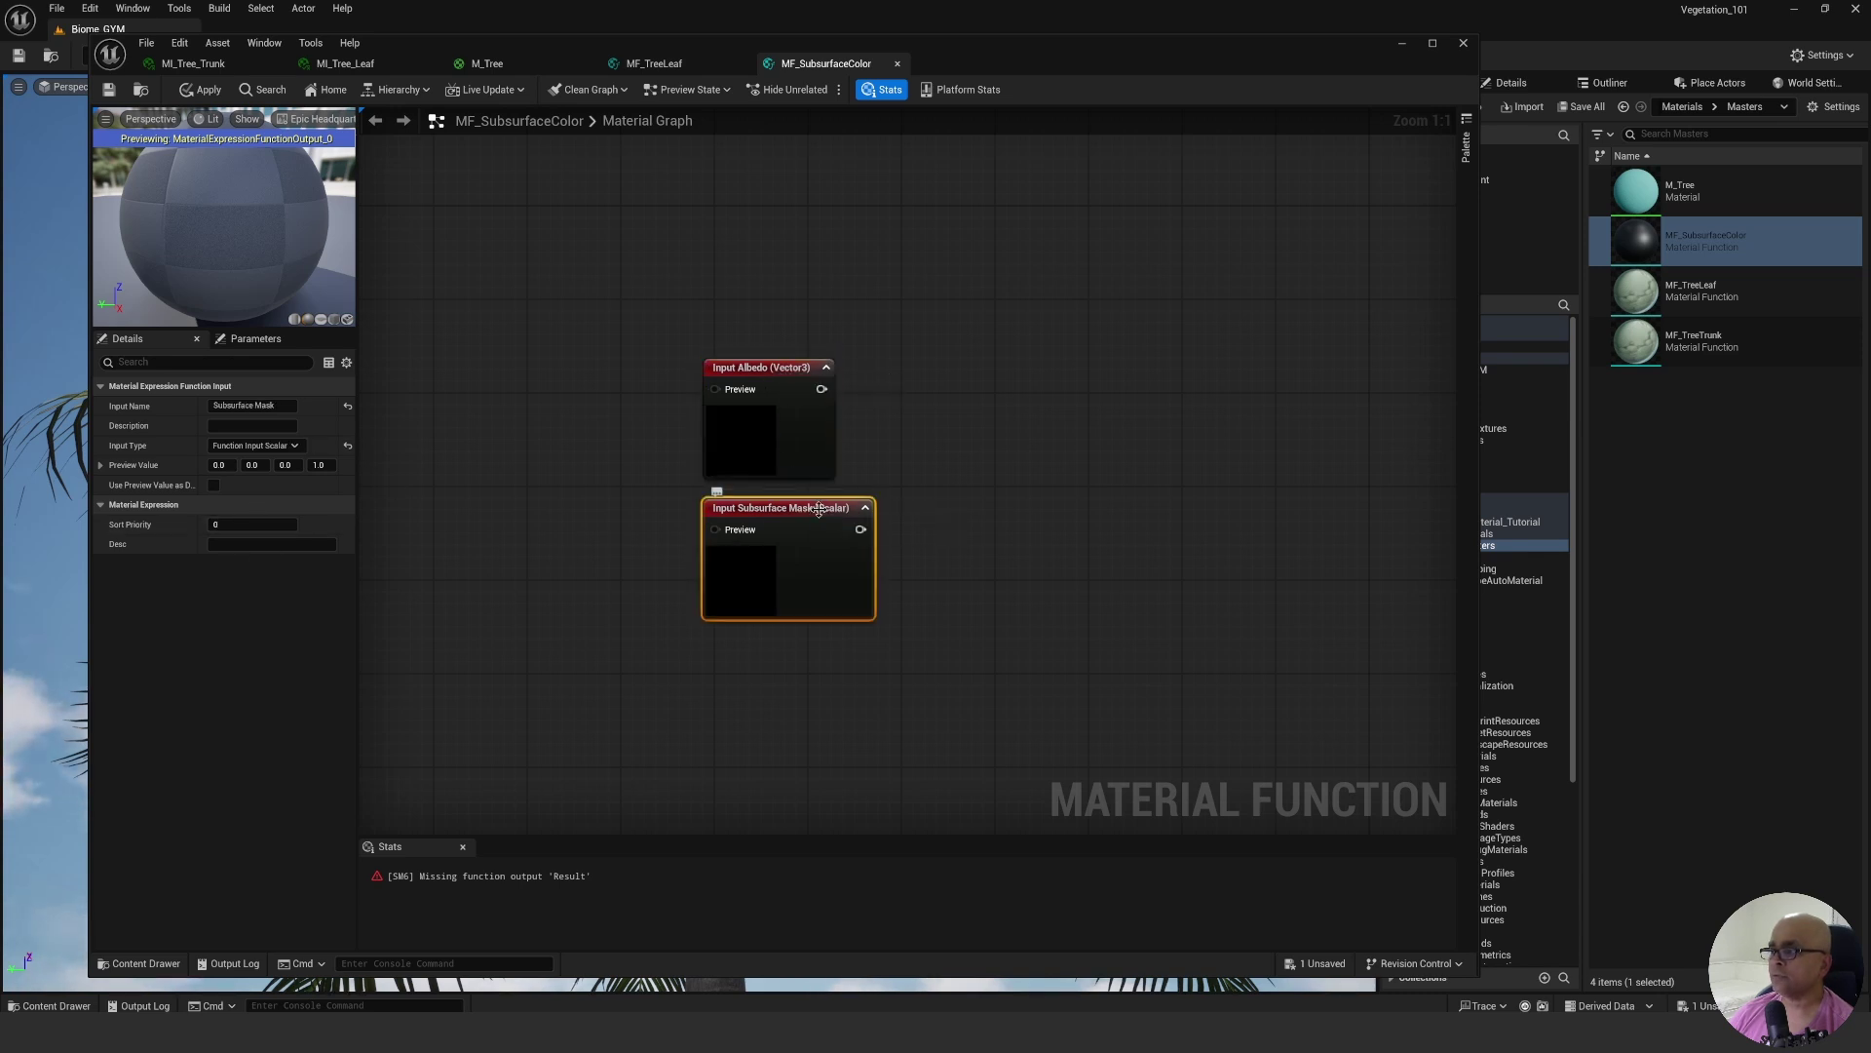
click(252, 525)
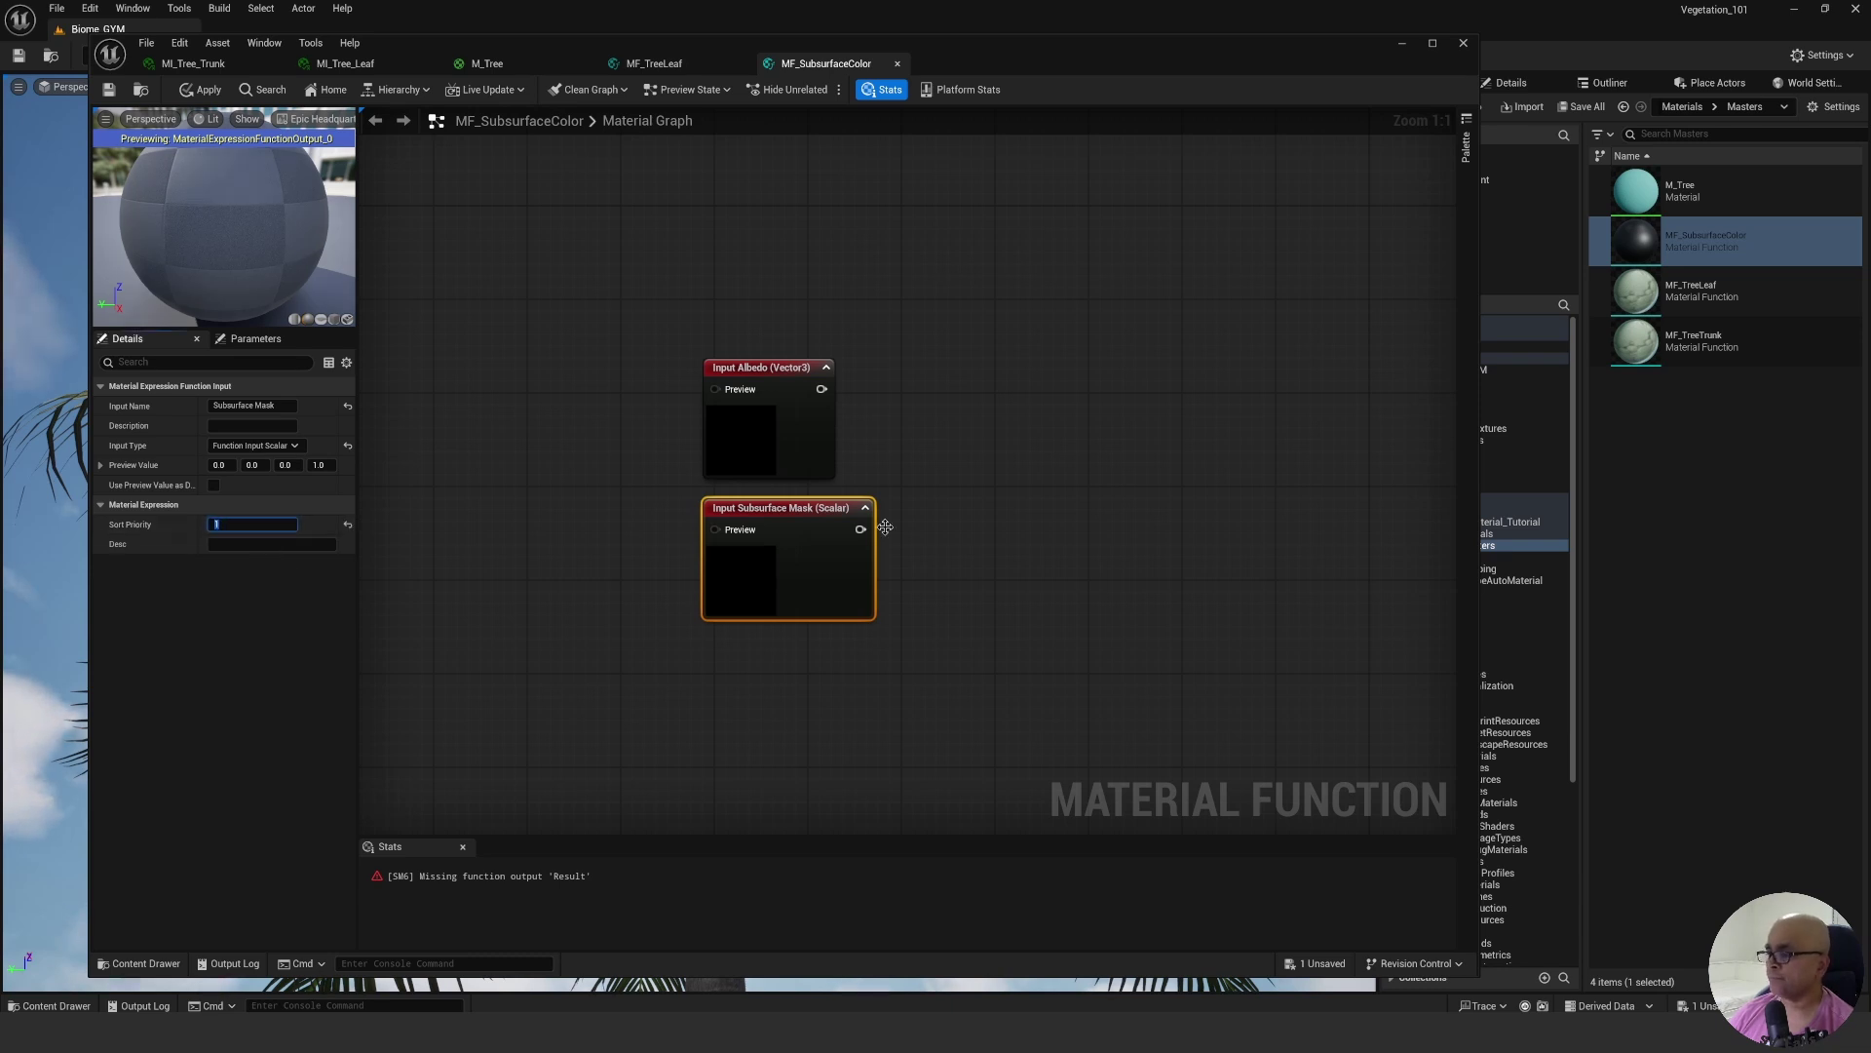
click(1064, 447)
right_drag(1065, 447, 839, 443)
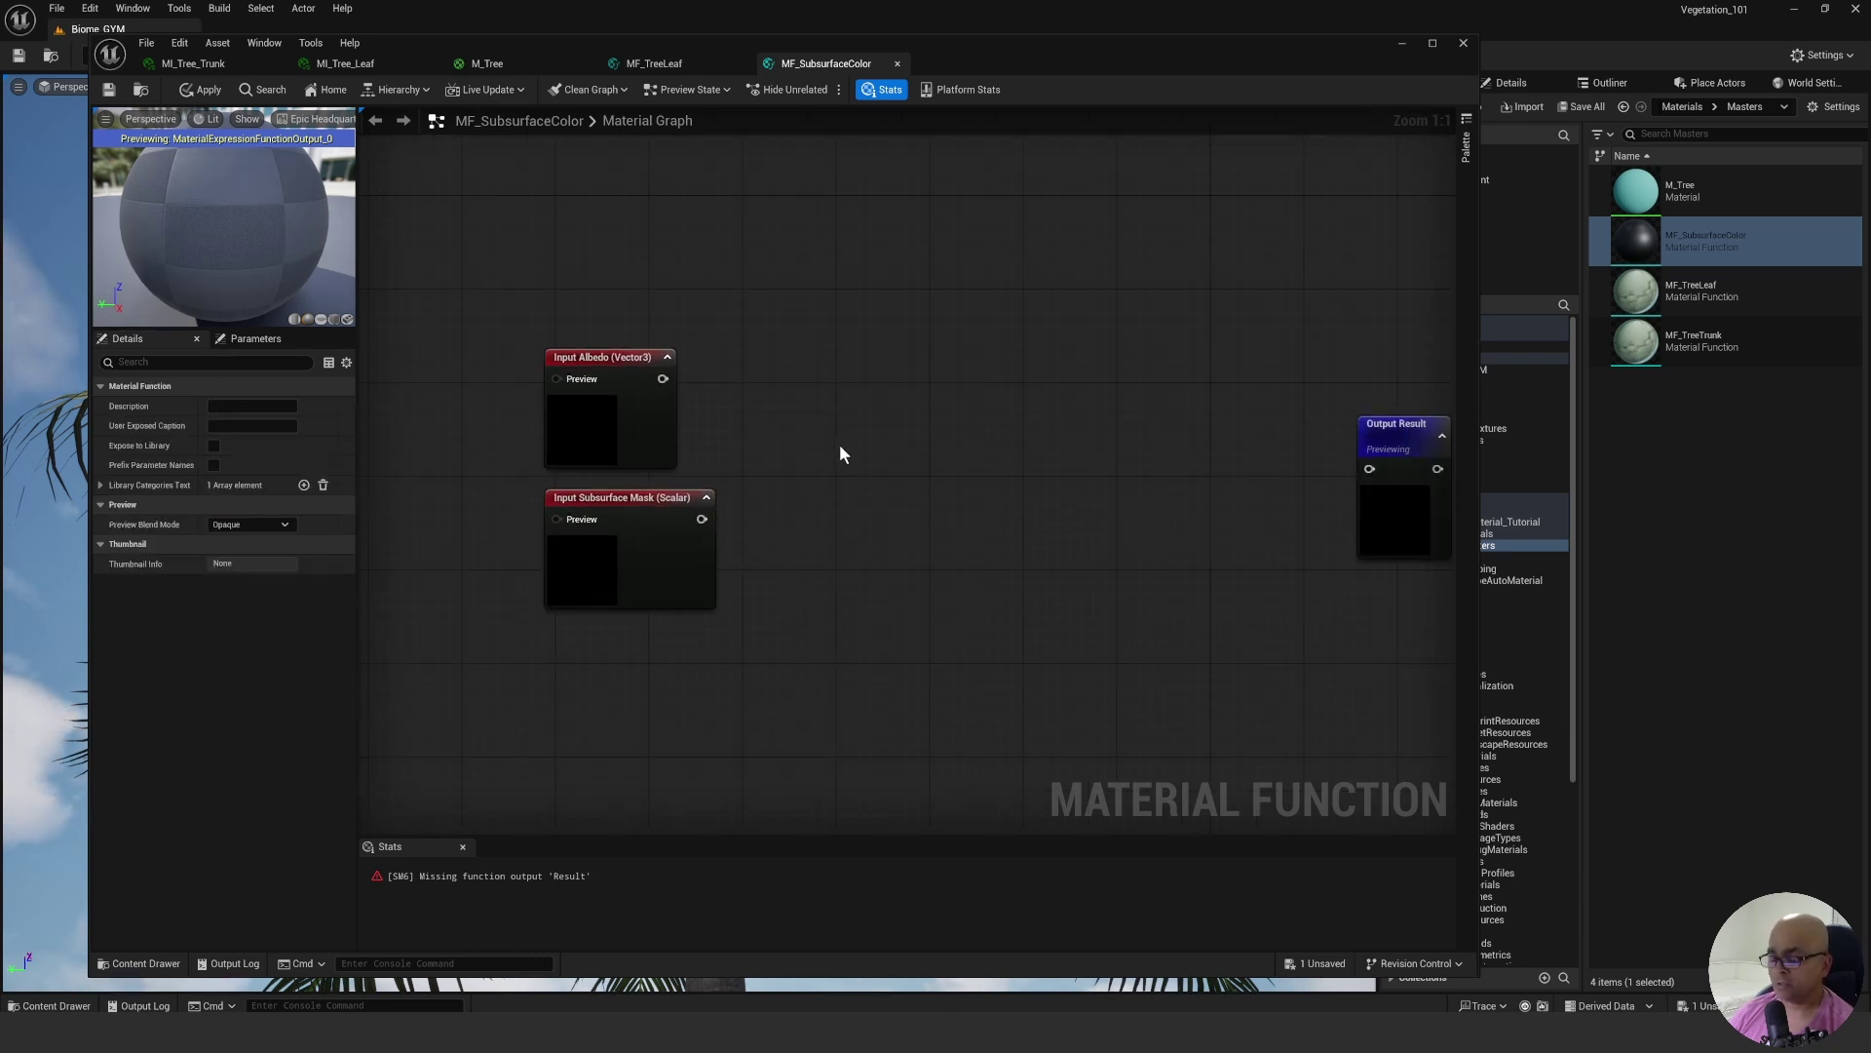
key(ctrl+s)
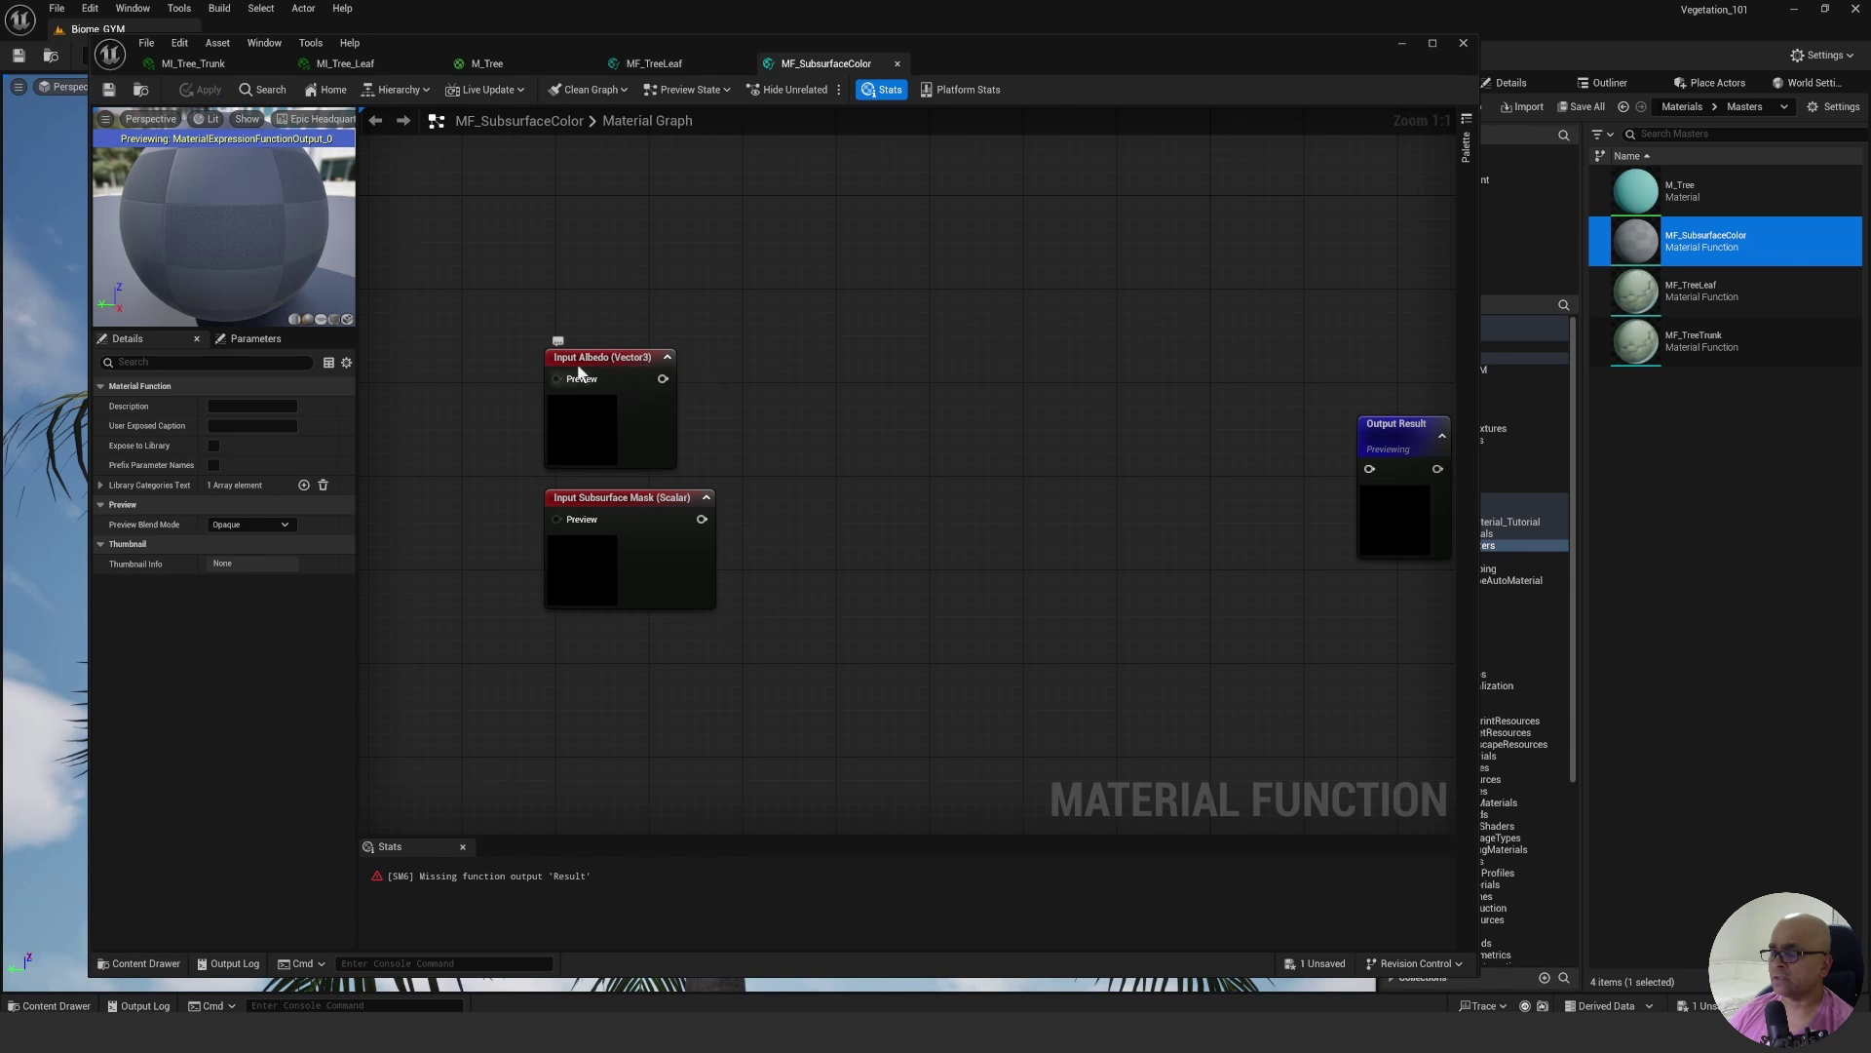
Move the Output Result node farther away from the two input nodes to make room in the graph.
click(839, 418)
right_drag(838, 425, 794, 417)
scroll(911, 403, down, 2)
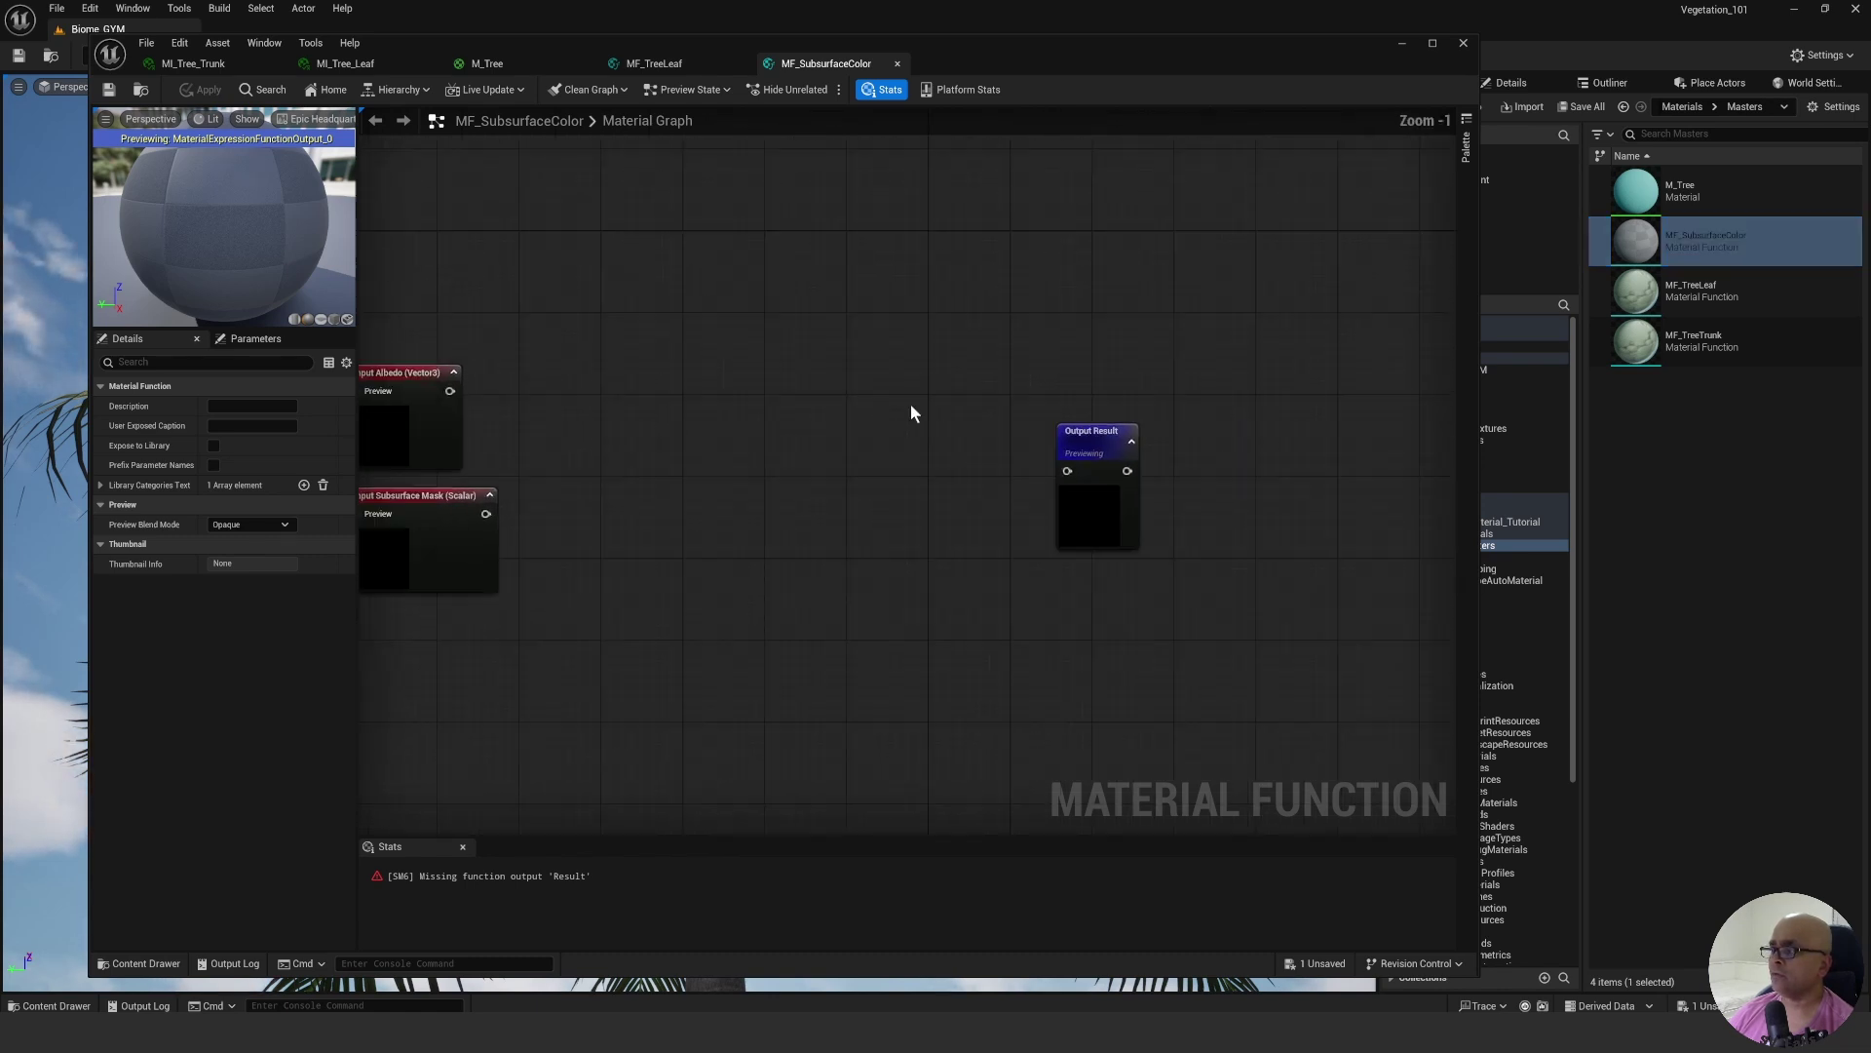
drag(1062, 429, 1418, 430)
click(628, 407)
scroll(809, 412, up, 1)
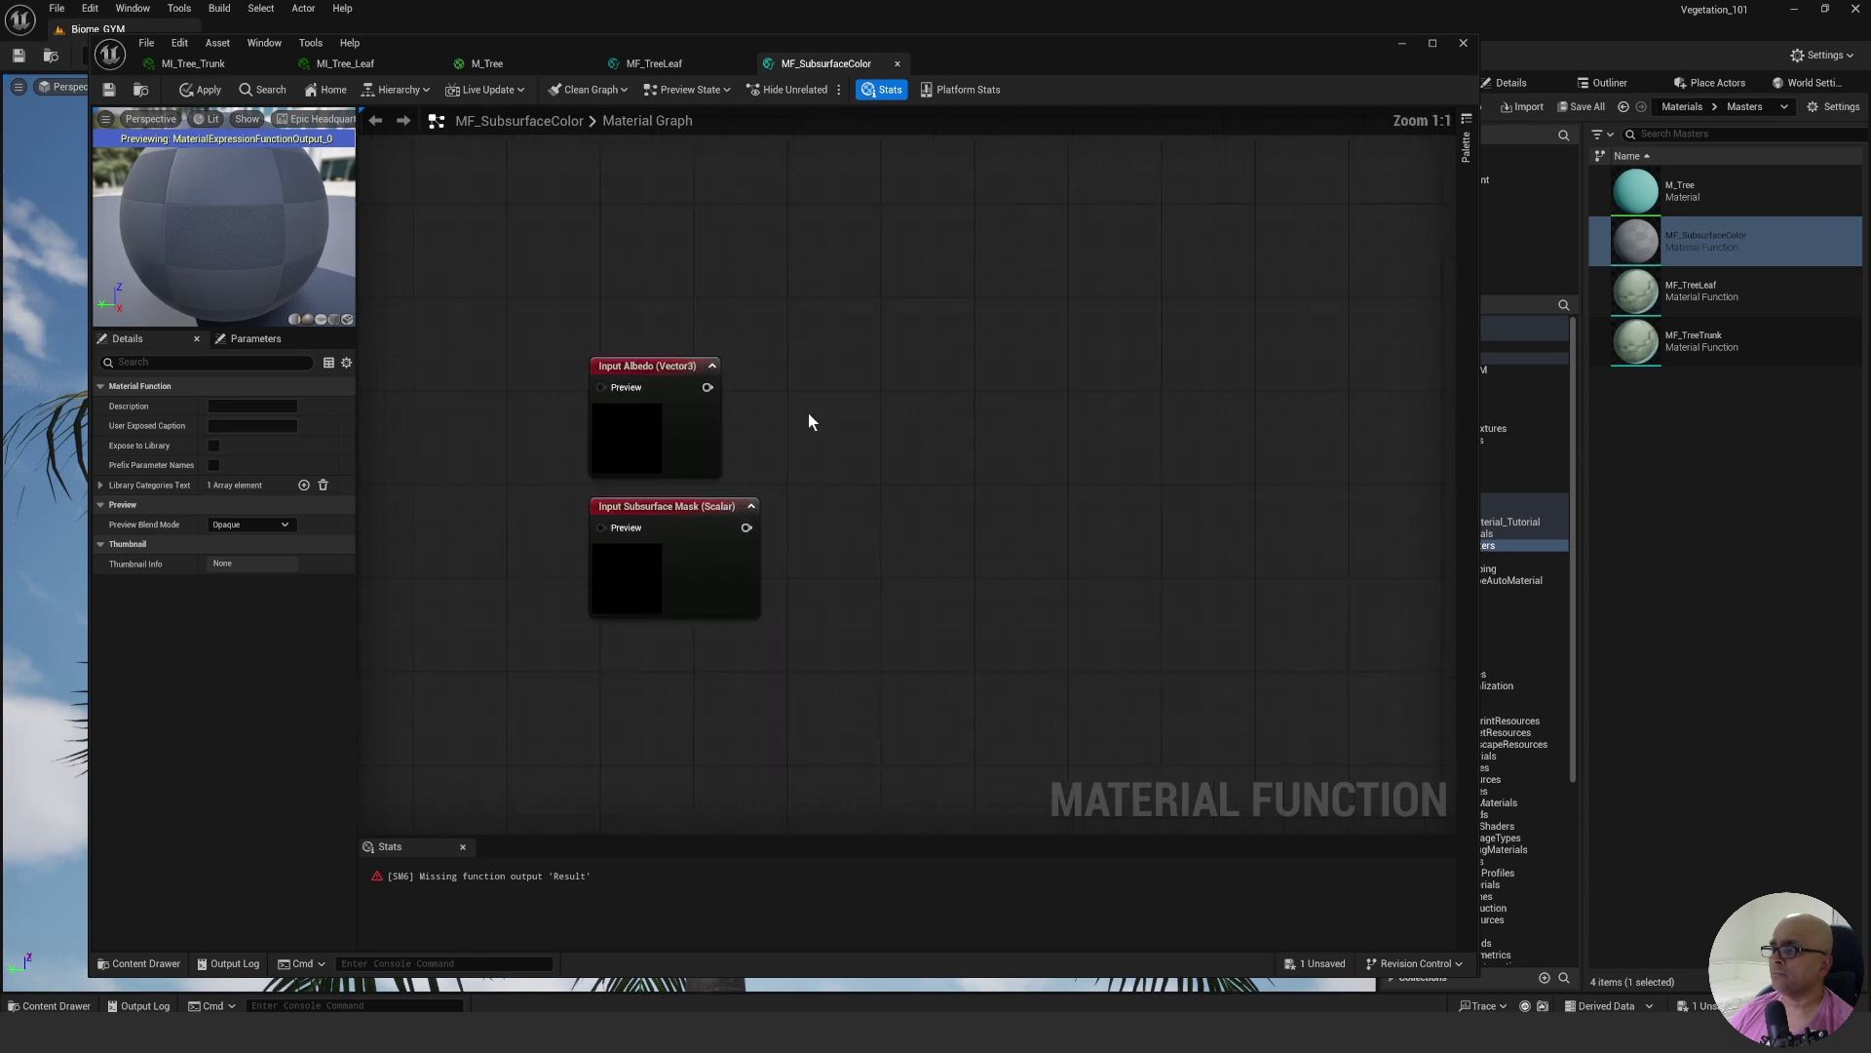
scroll(777, 429, up, 1)
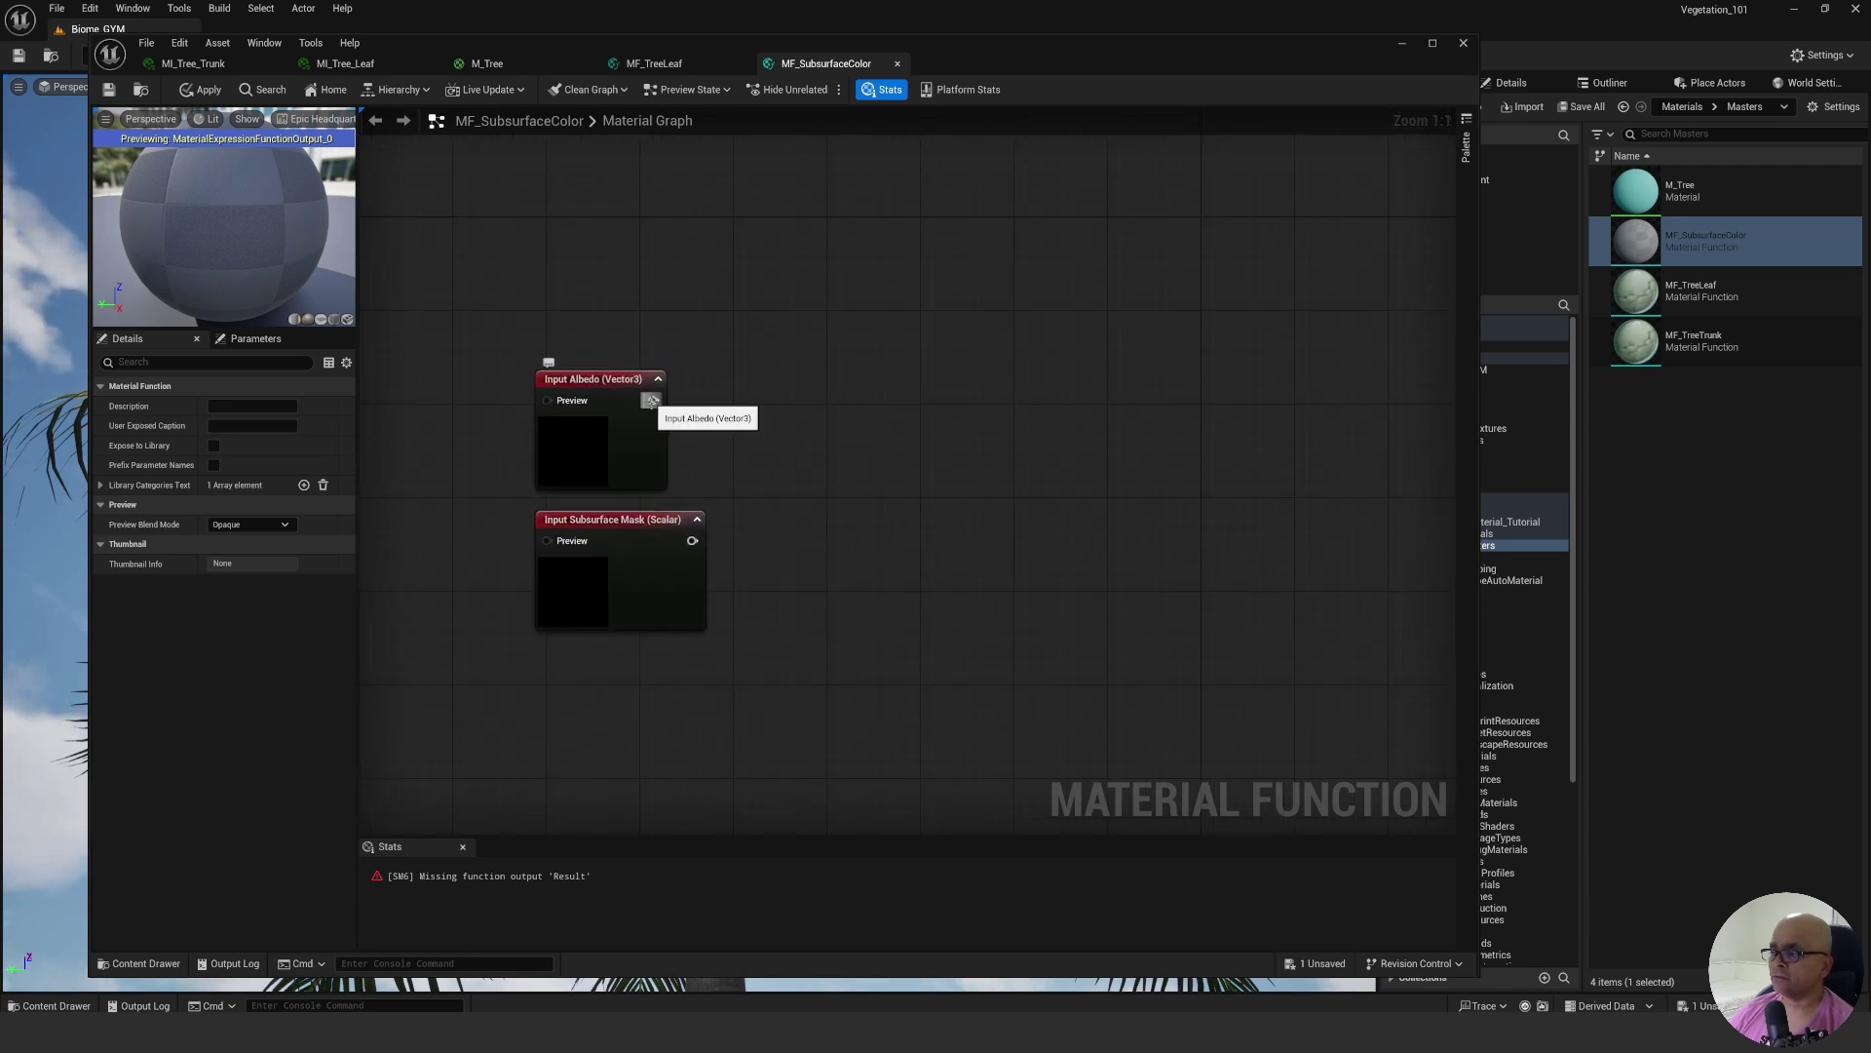
Add a named reroute declaration node called Albedo_In from the Albedo input's output and align it beside that input.
drag(653, 400, 738, 428)
text(name)
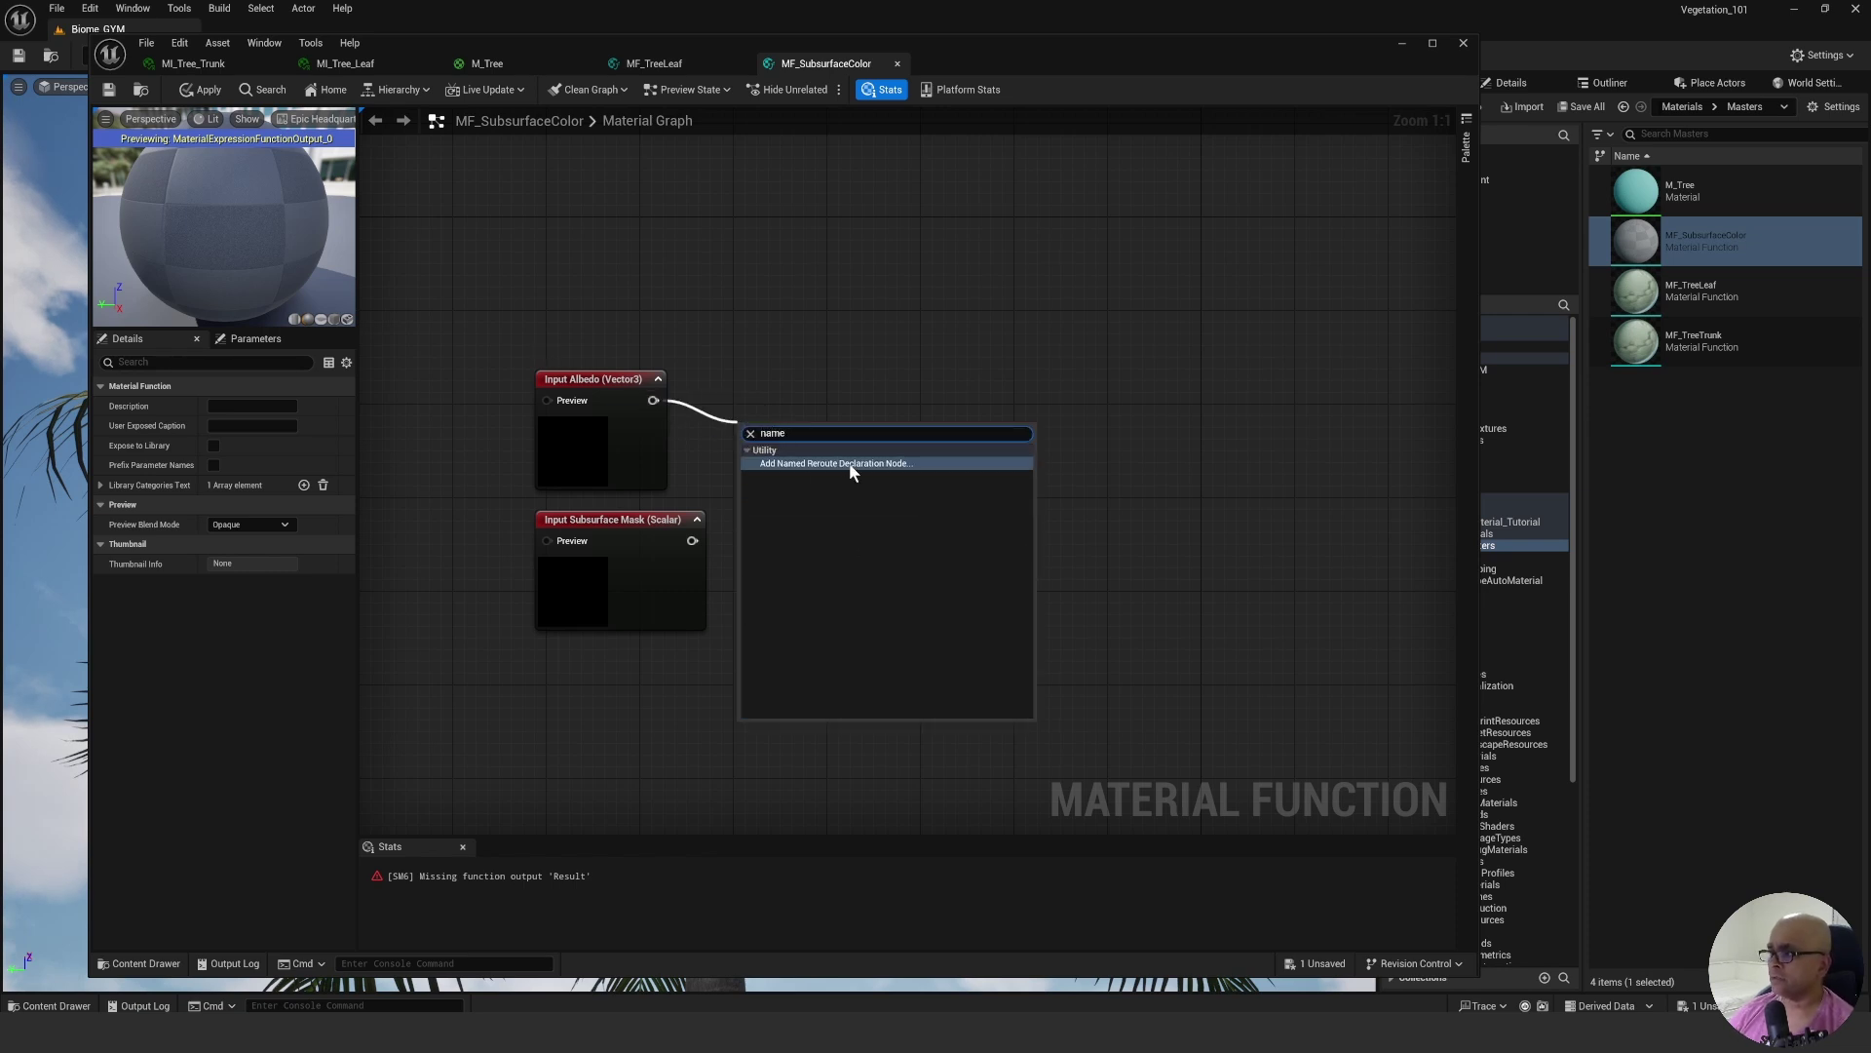
click(850, 464)
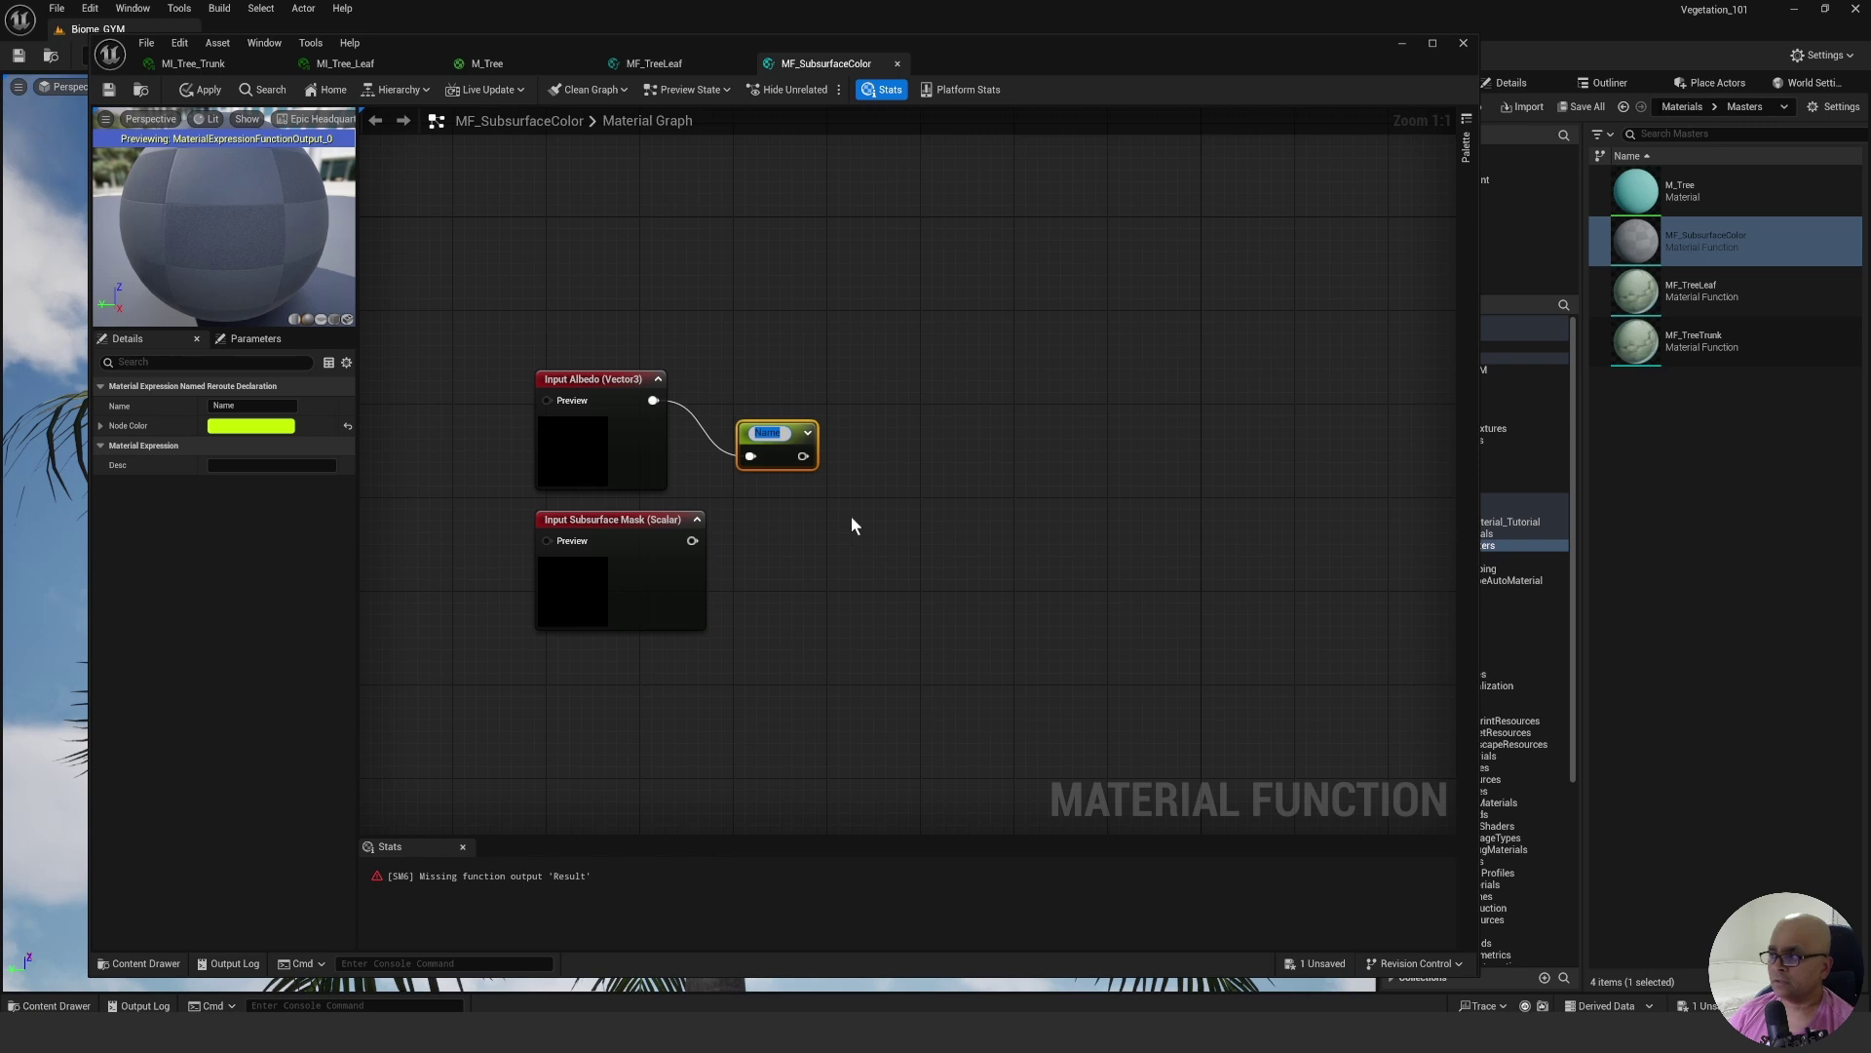
text(Albed)
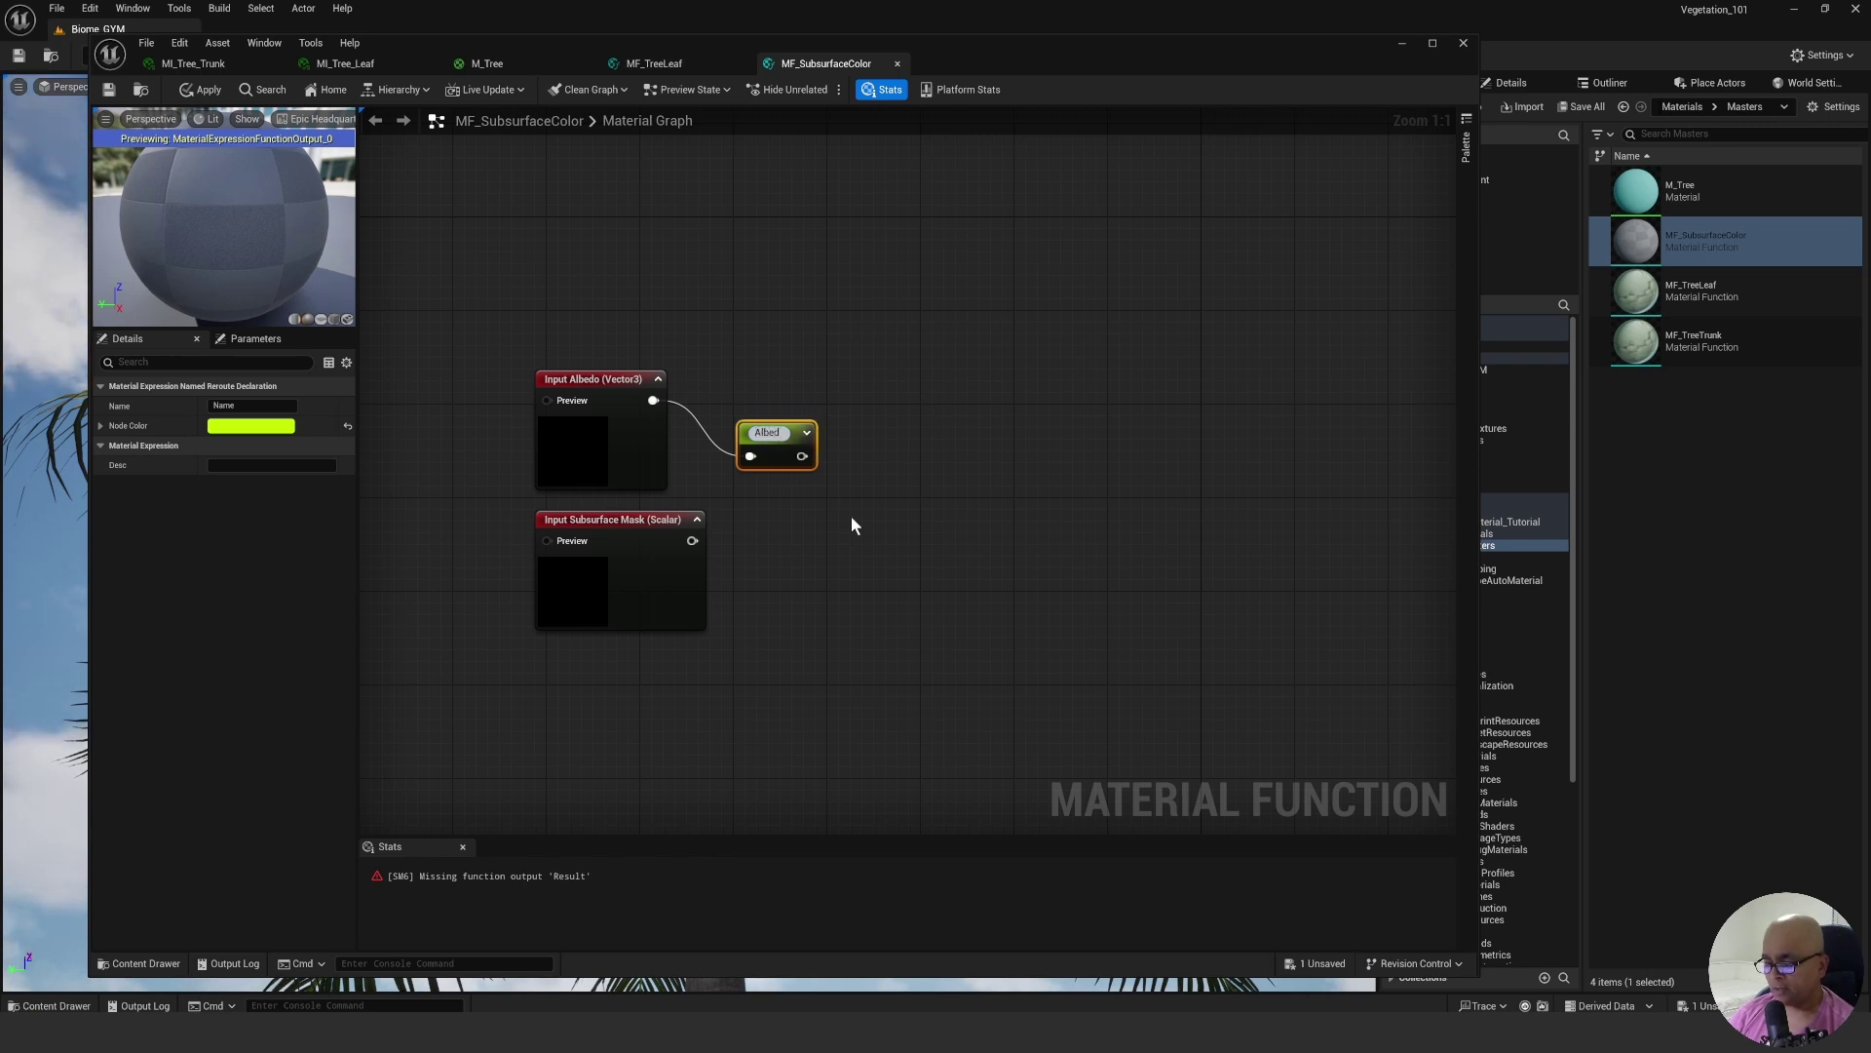
text(o_In)
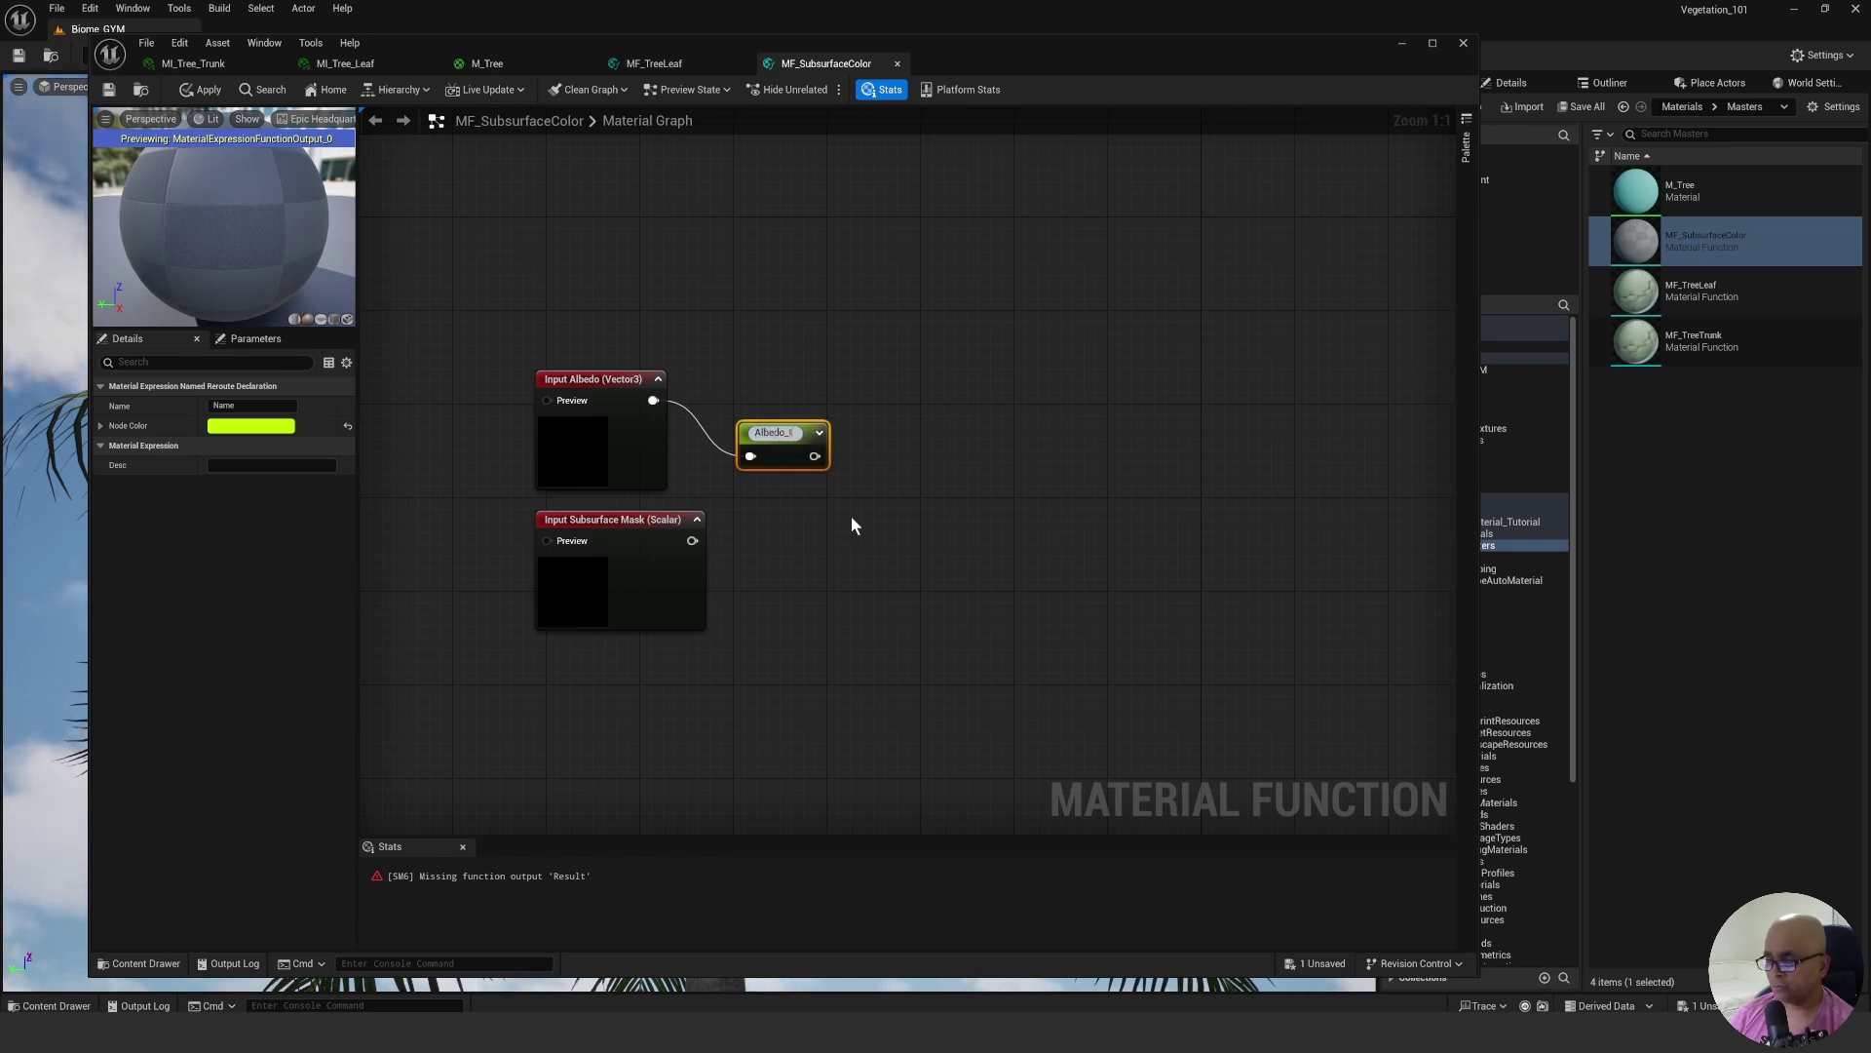
key(Return)
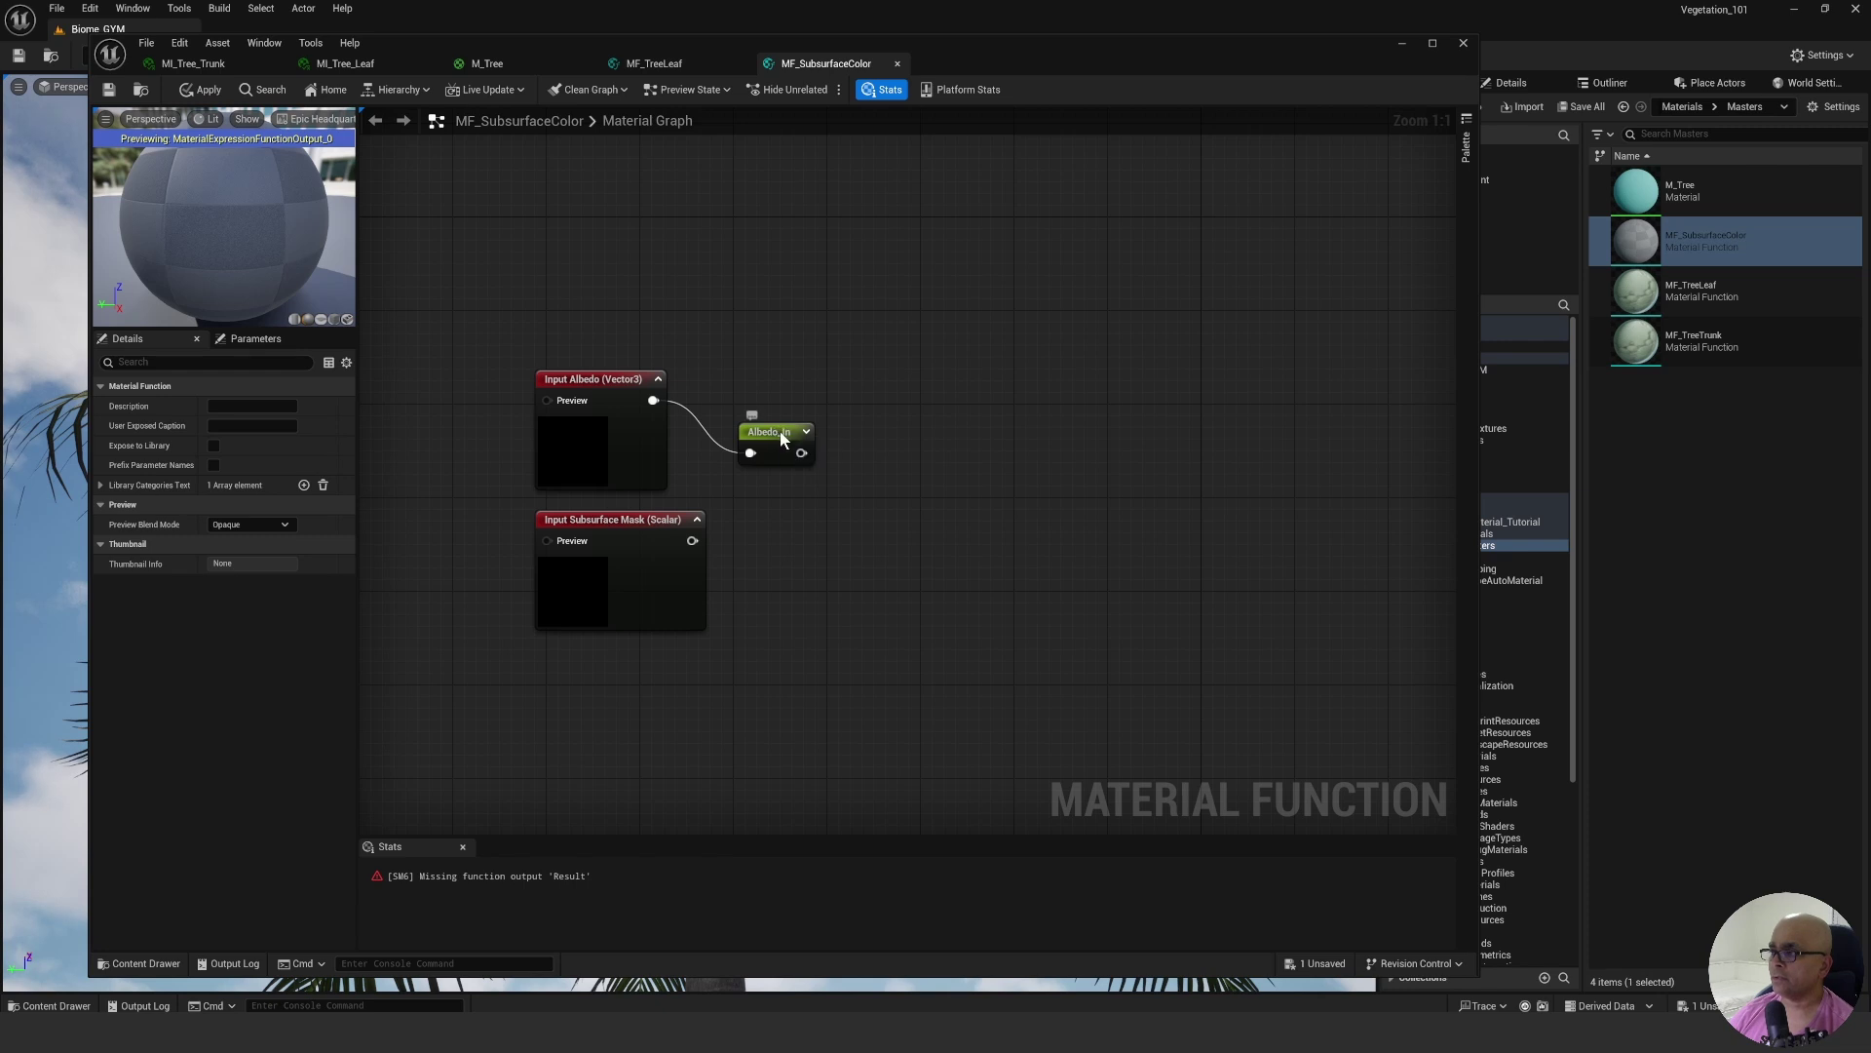
drag(785, 433, 767, 380)
click(741, 507)
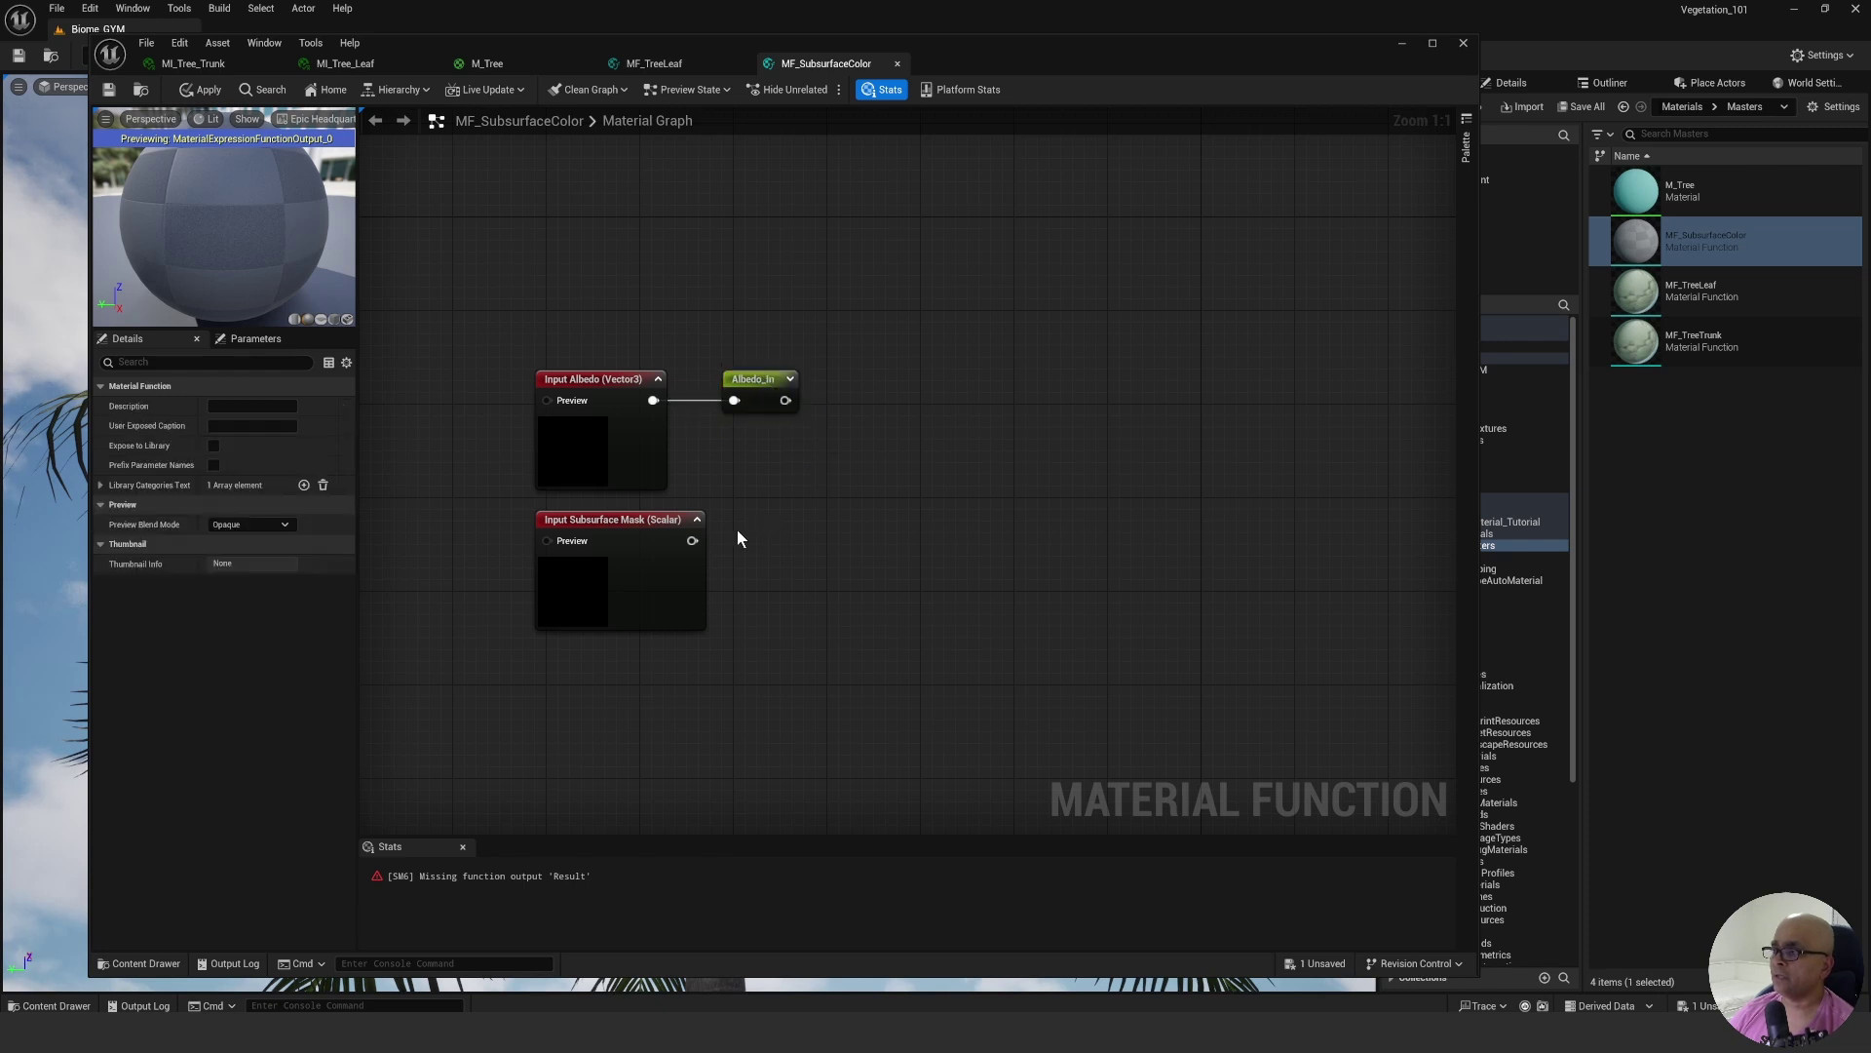
Add a named reroute declaration node called SubMask_In from the Subsurface Mask input's output and align it beside that input.
drag(691, 542, 753, 547)
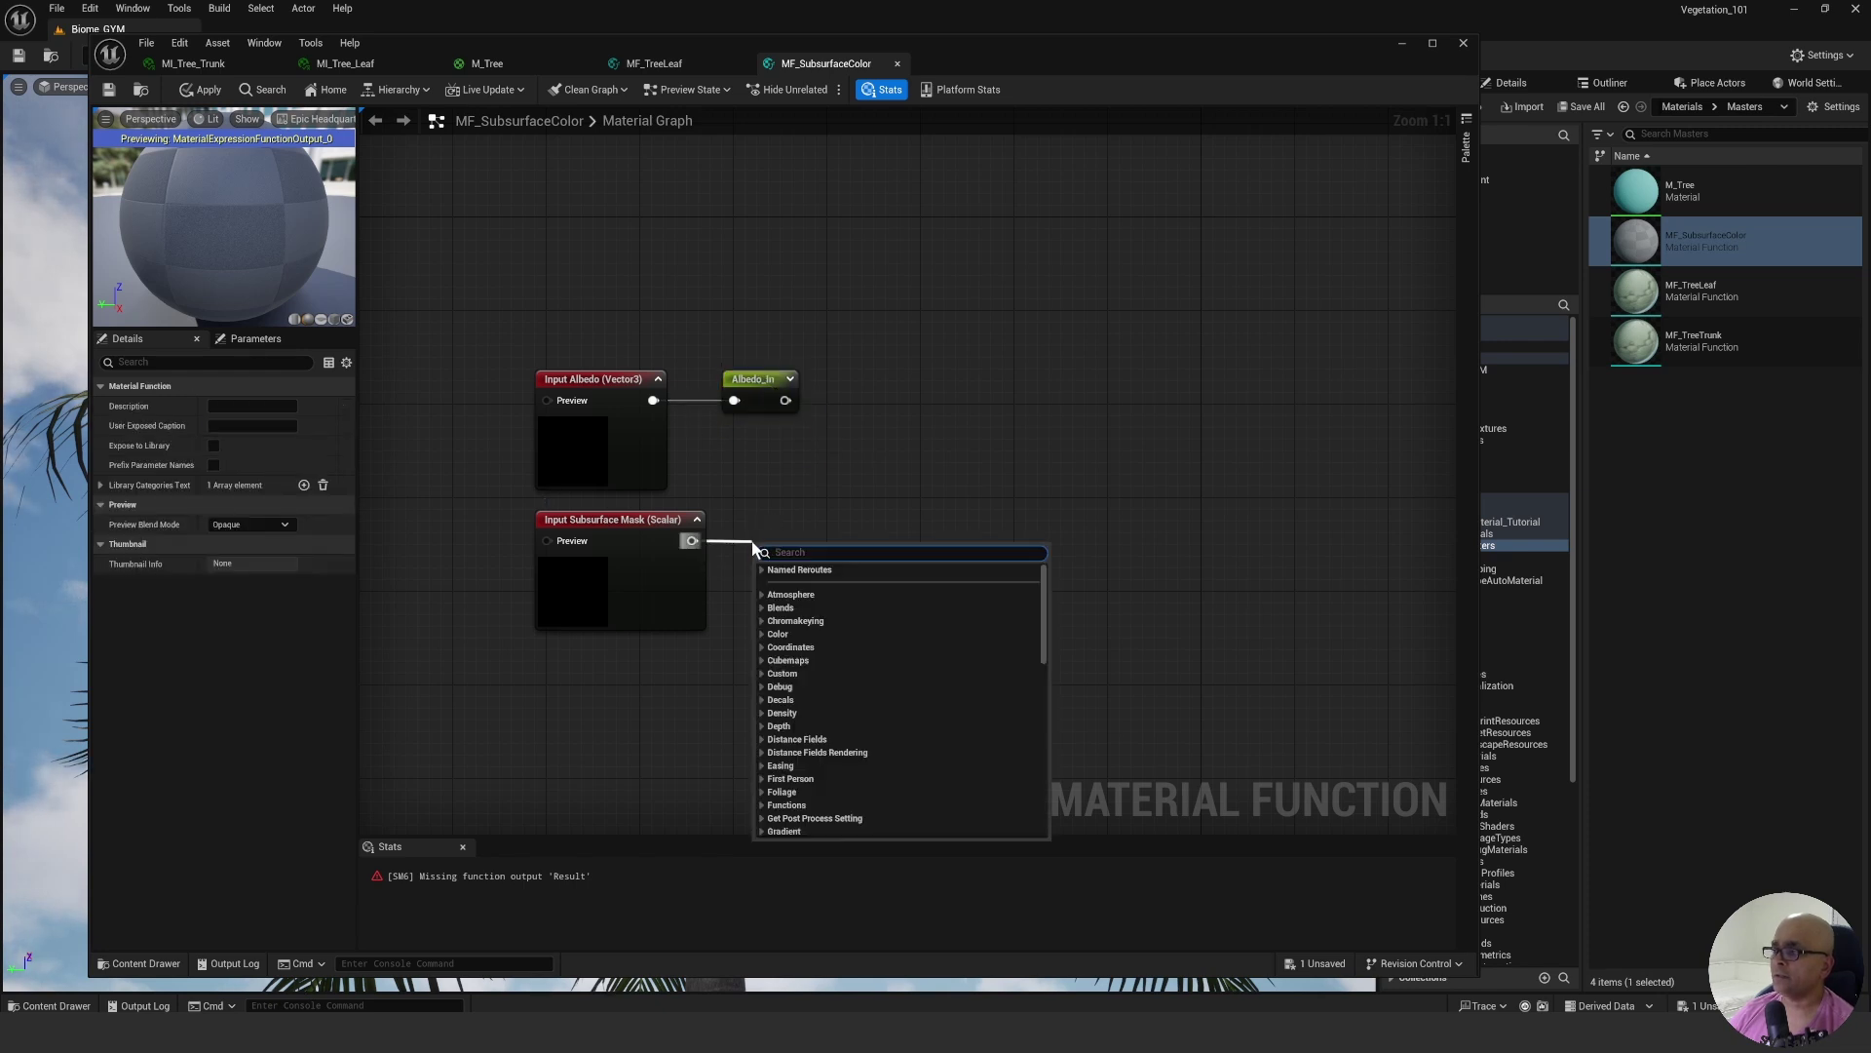
text(n)
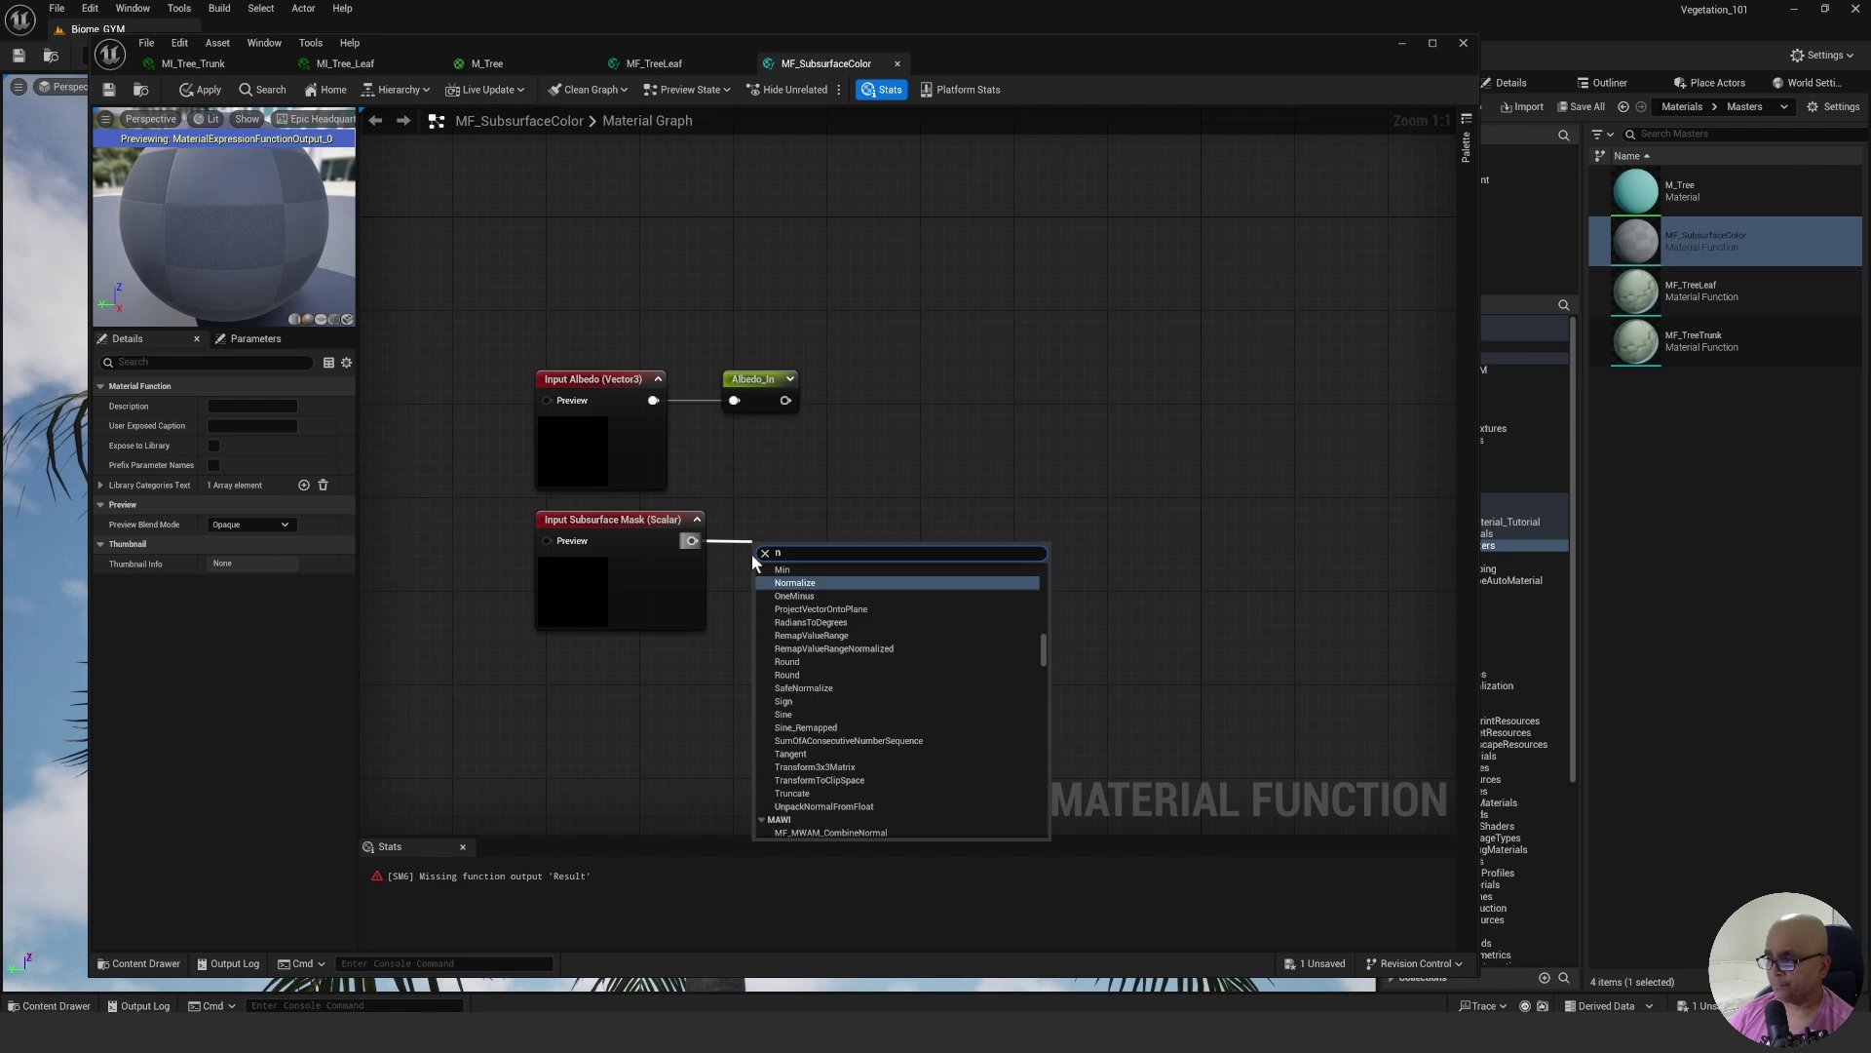
text(amed)
key(Return)
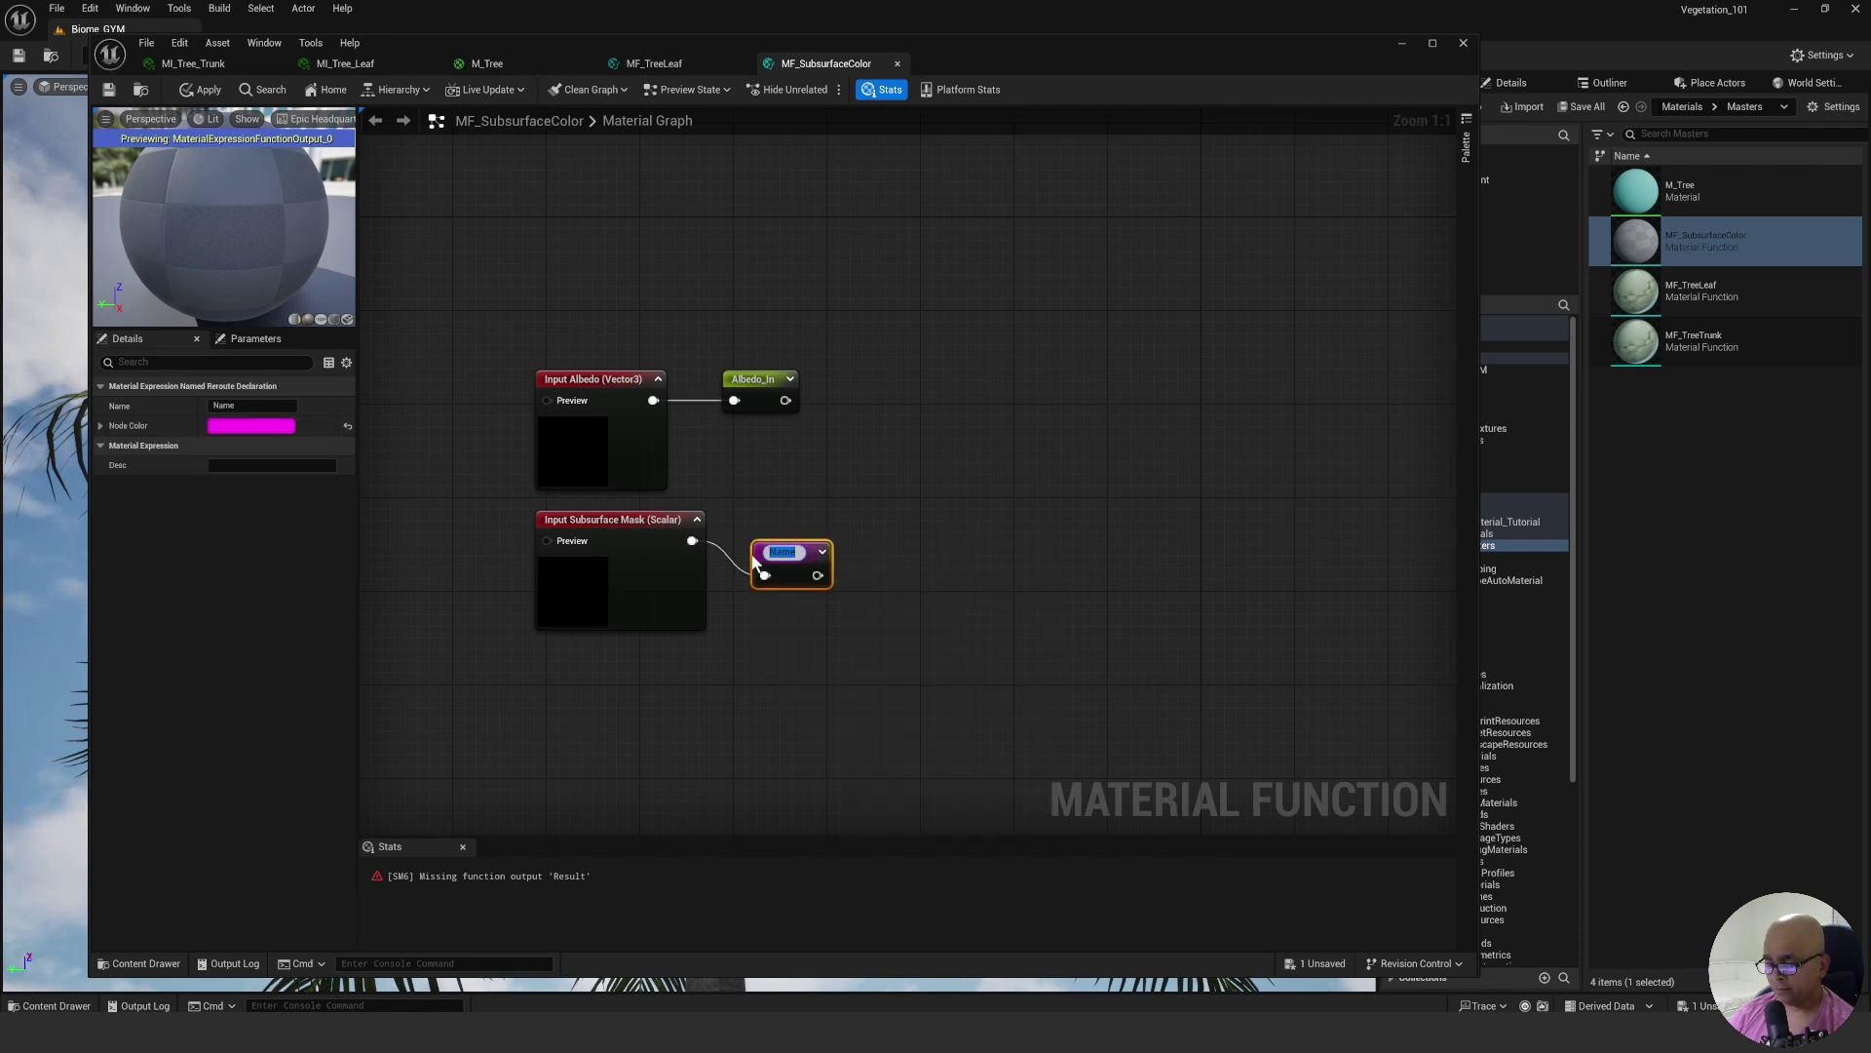
text(Subsurface)
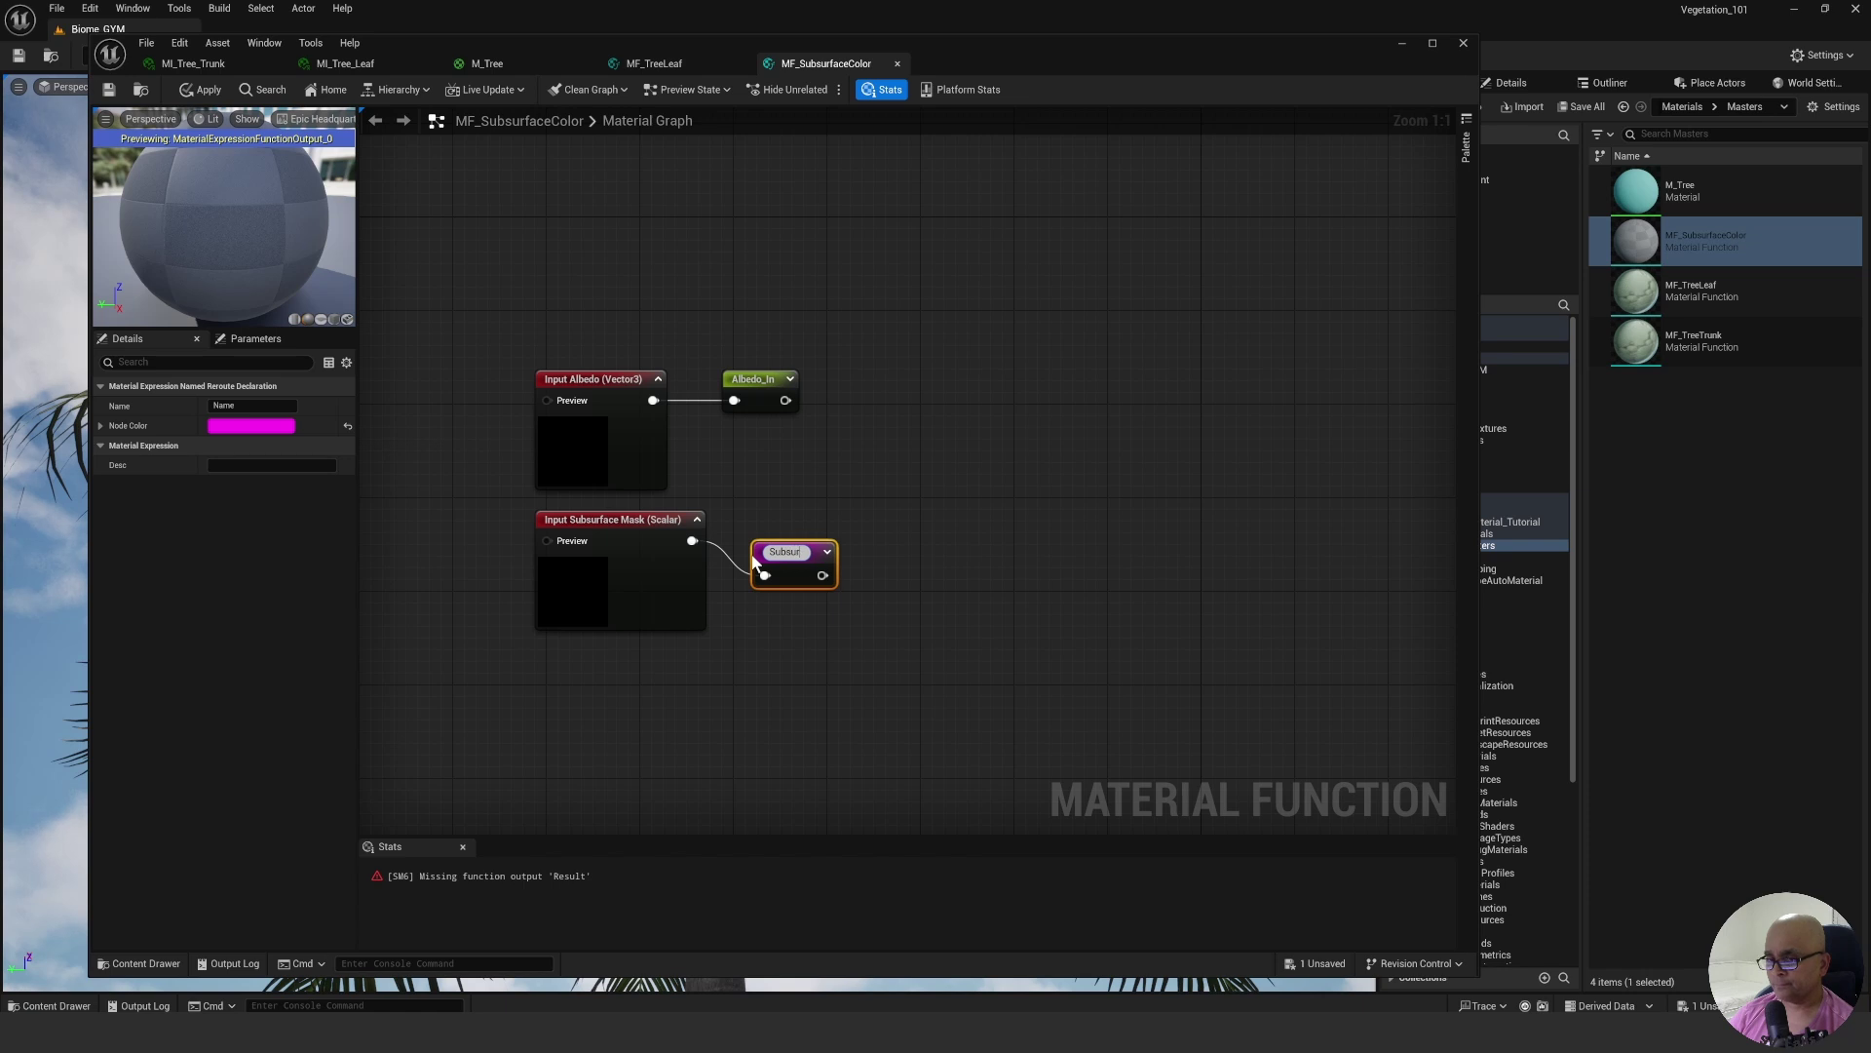
key(BackSpace)
key(BackSpace)
key(BackSpace)
key(BackSpace)
key(BackSpace)
key(BackSpace)
key(BackSpace)
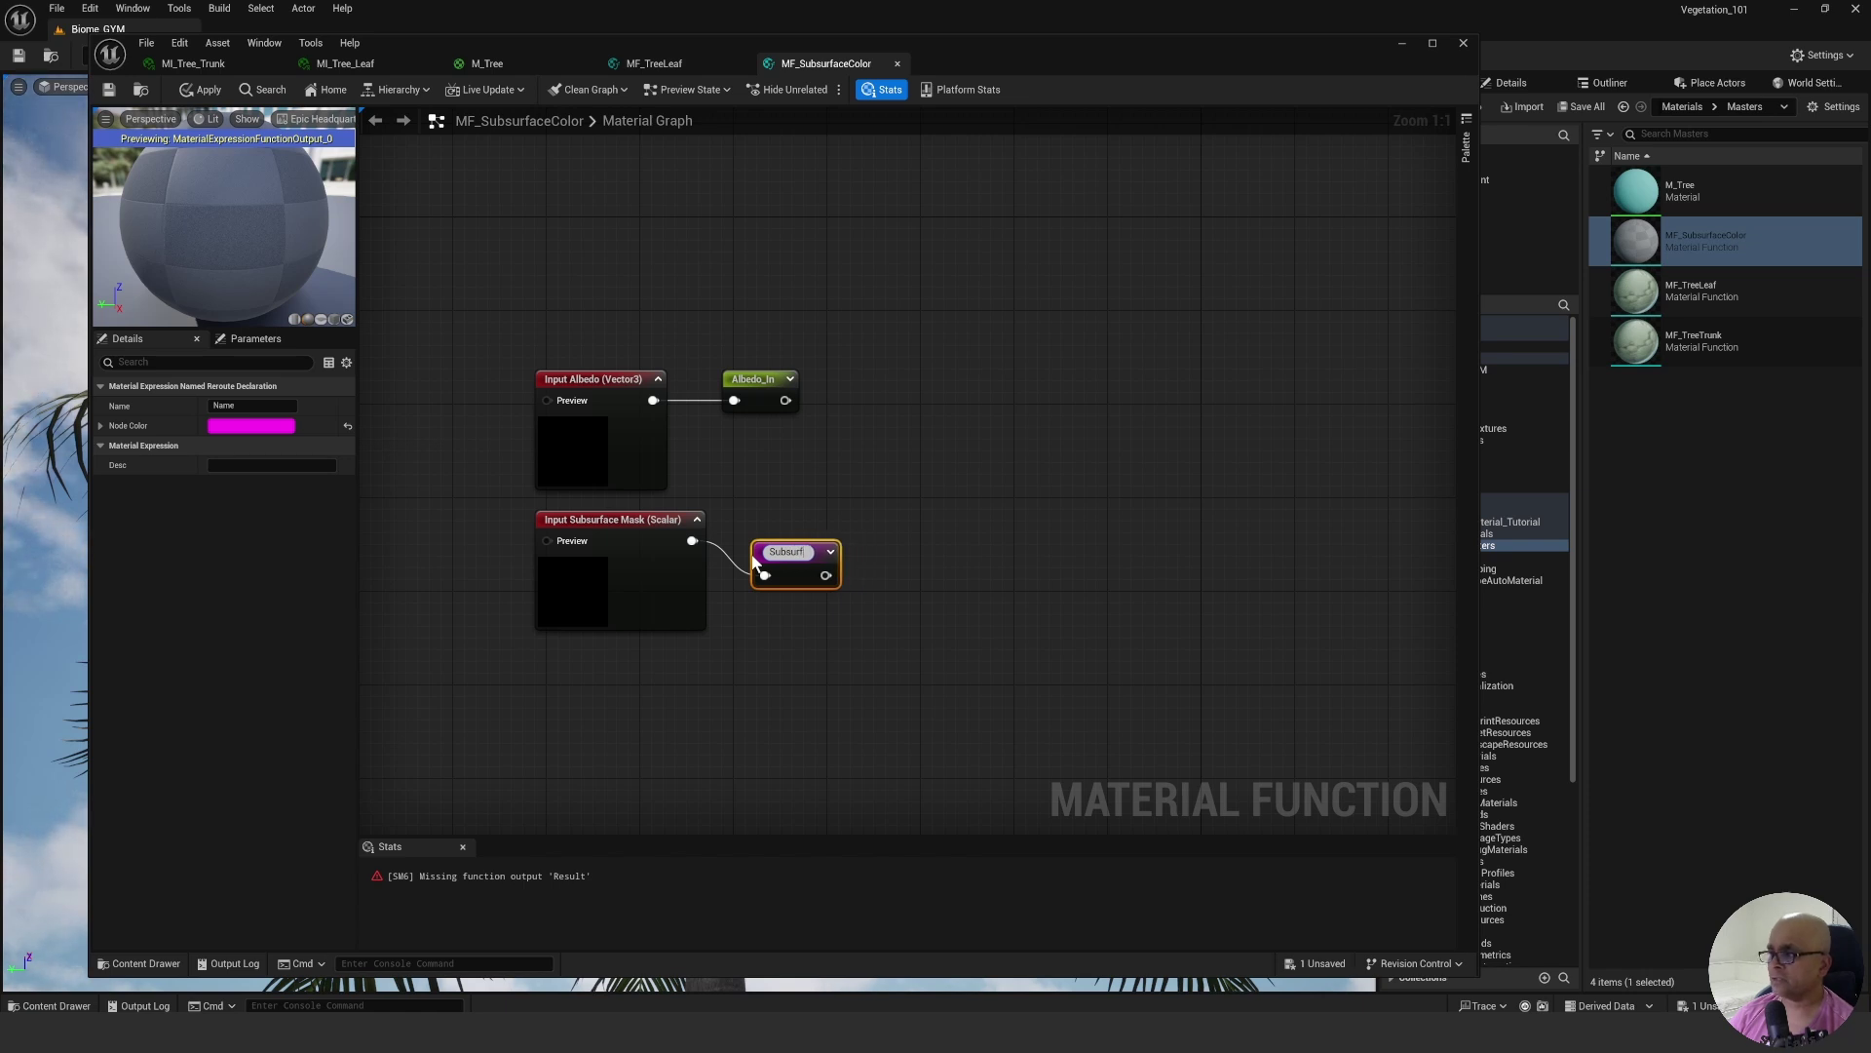
text(Mask)
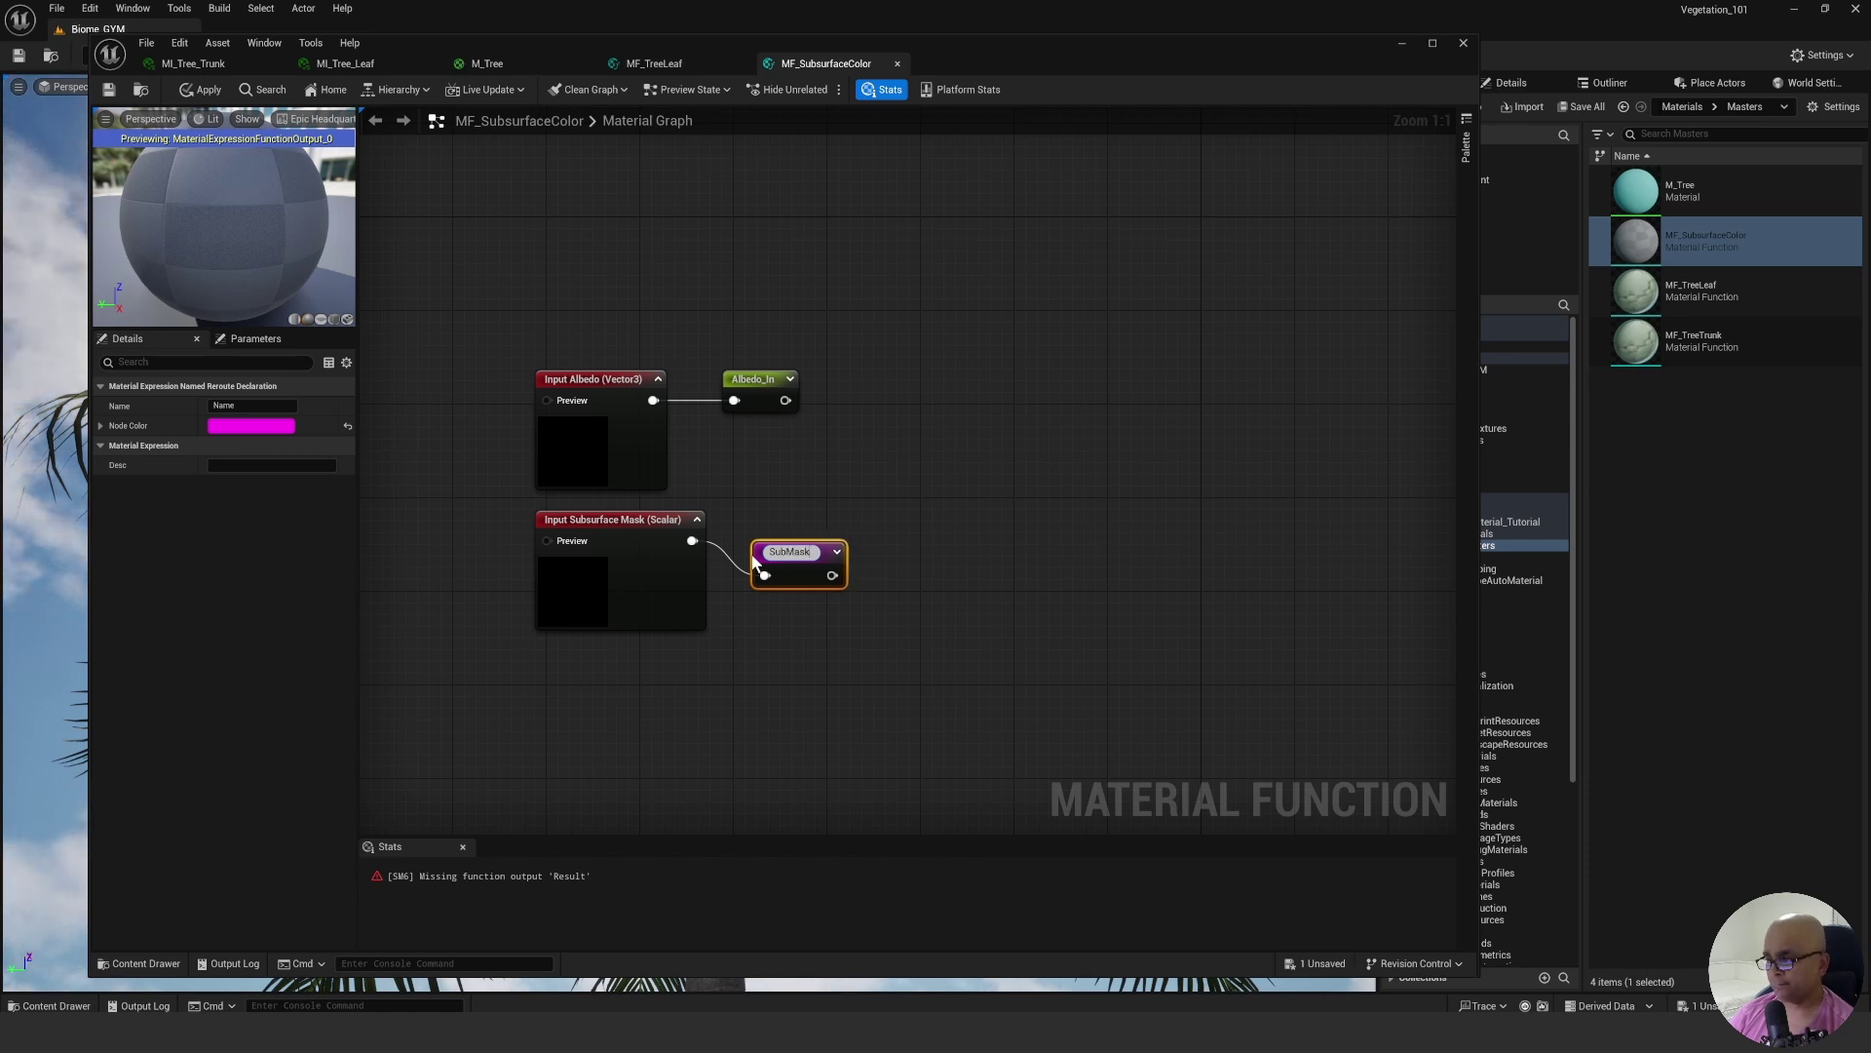
text(_In)
key(Return)
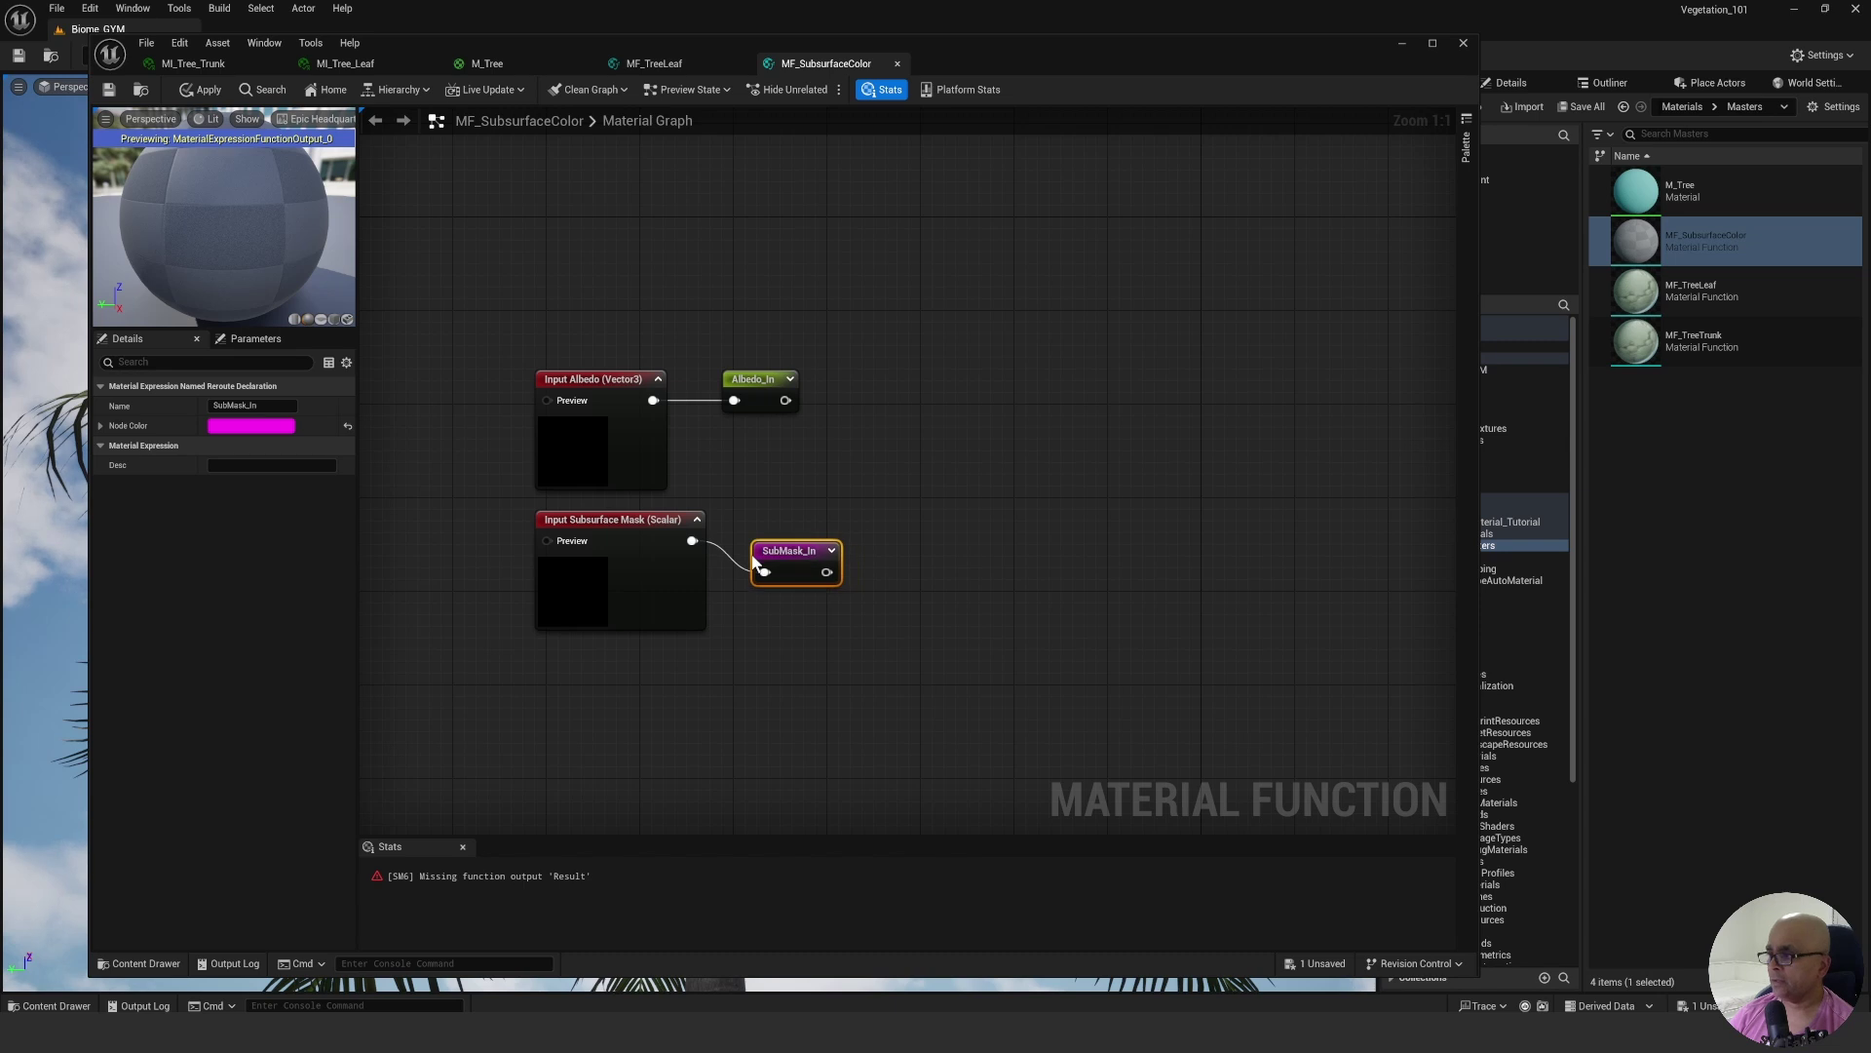
drag(775, 552, 755, 522)
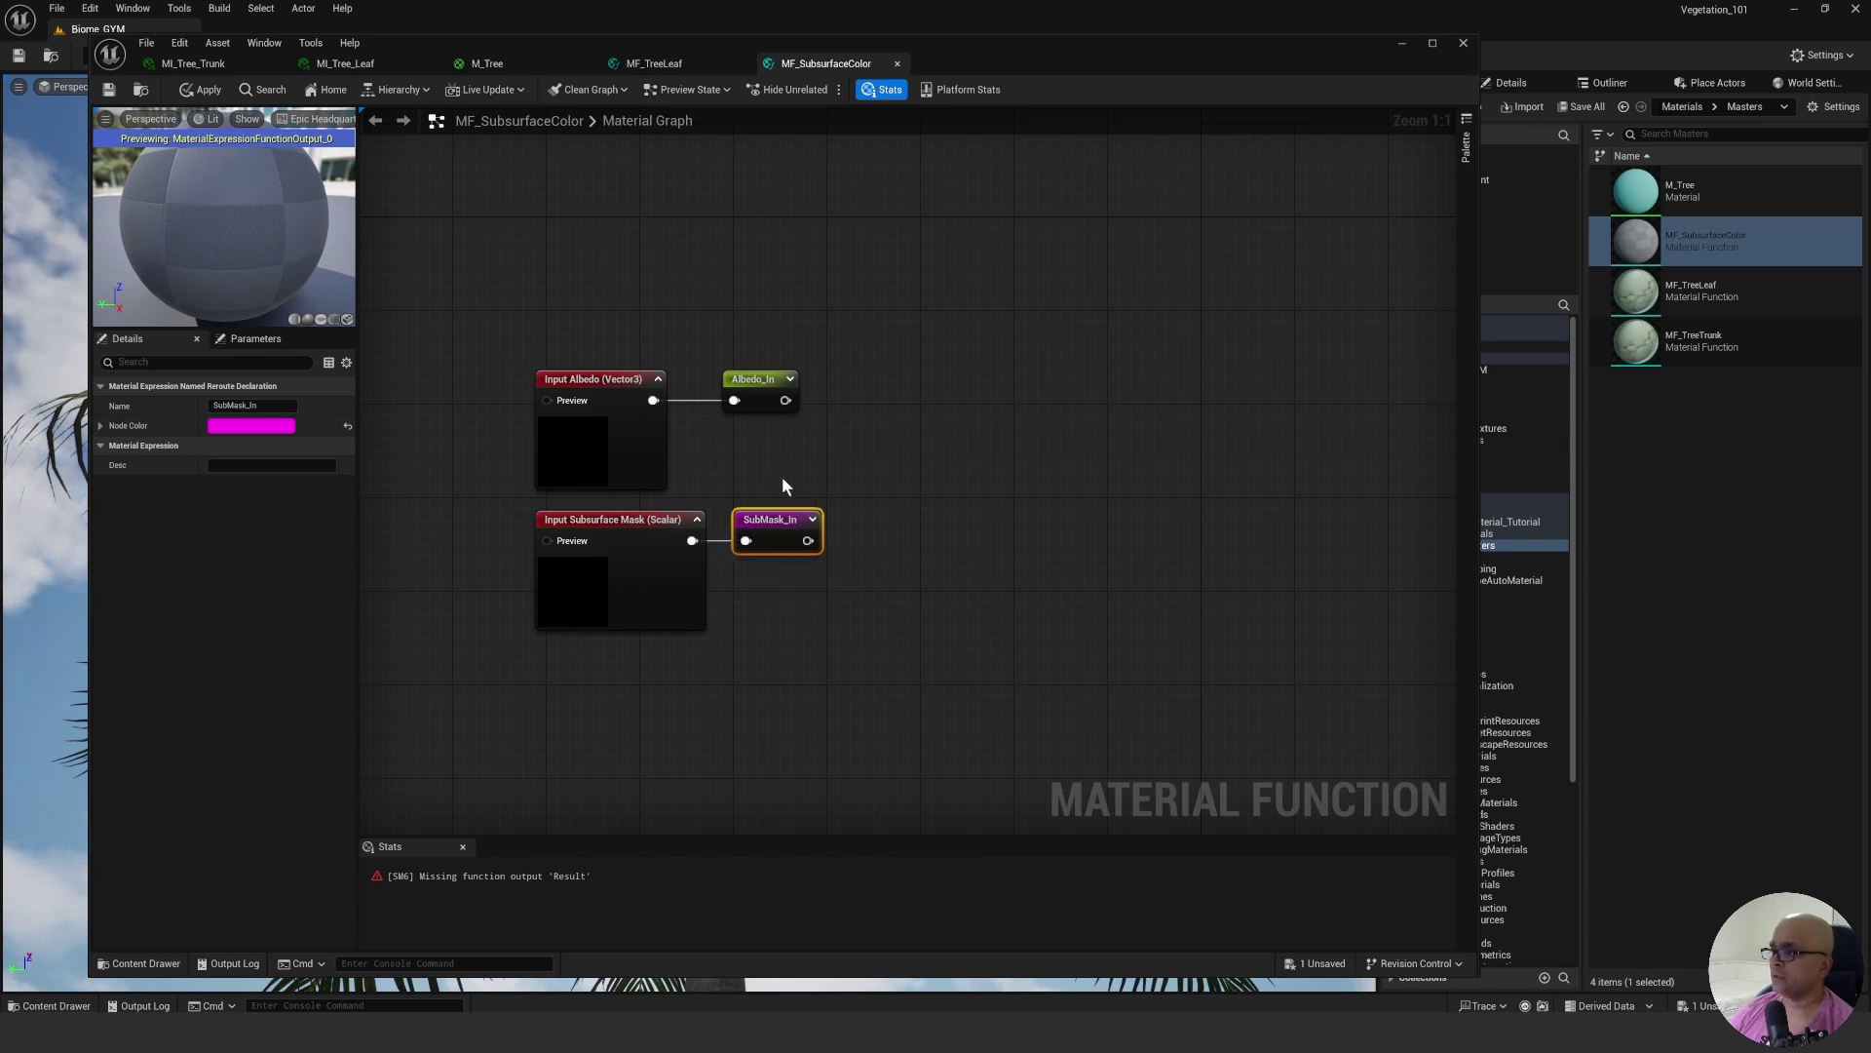
click(782, 476)
Group both function inputs and their reroute nodes in a comment box titled Input.
right_drag(681, 424, 722, 427)
drag(526, 293, 994, 575)
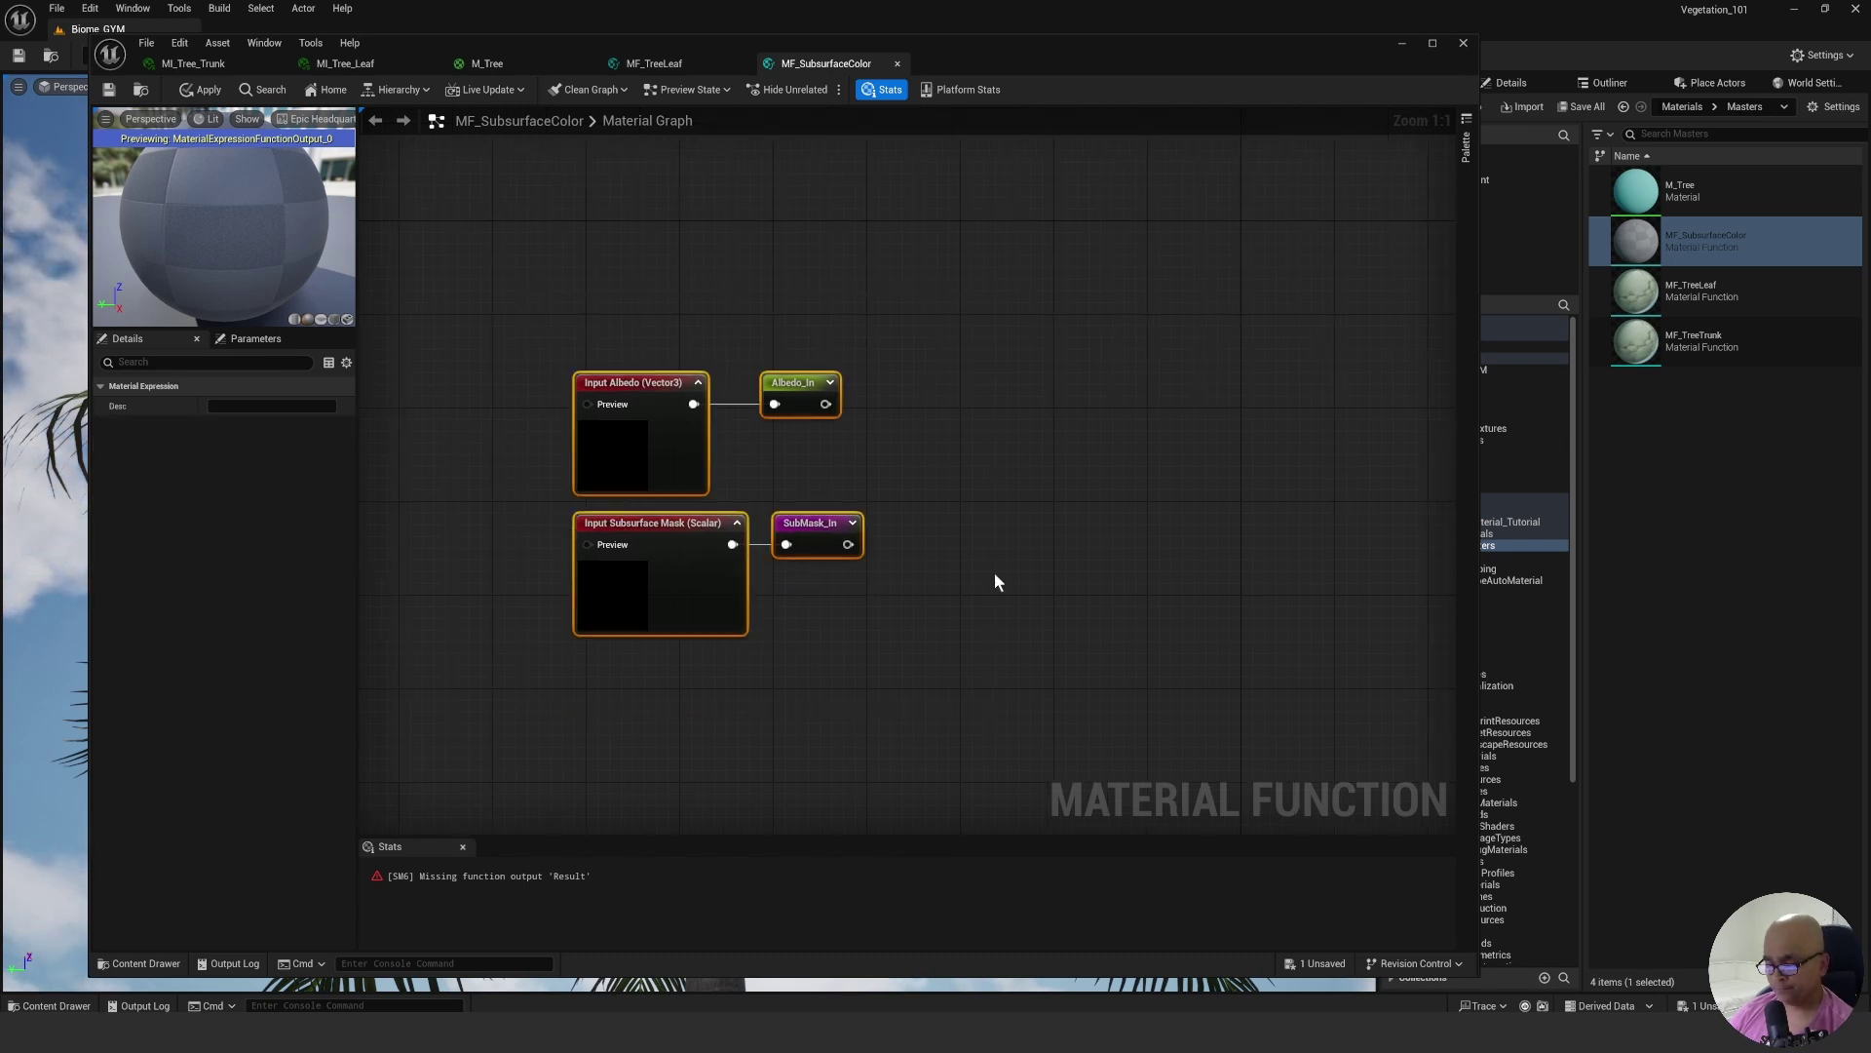
key(c)
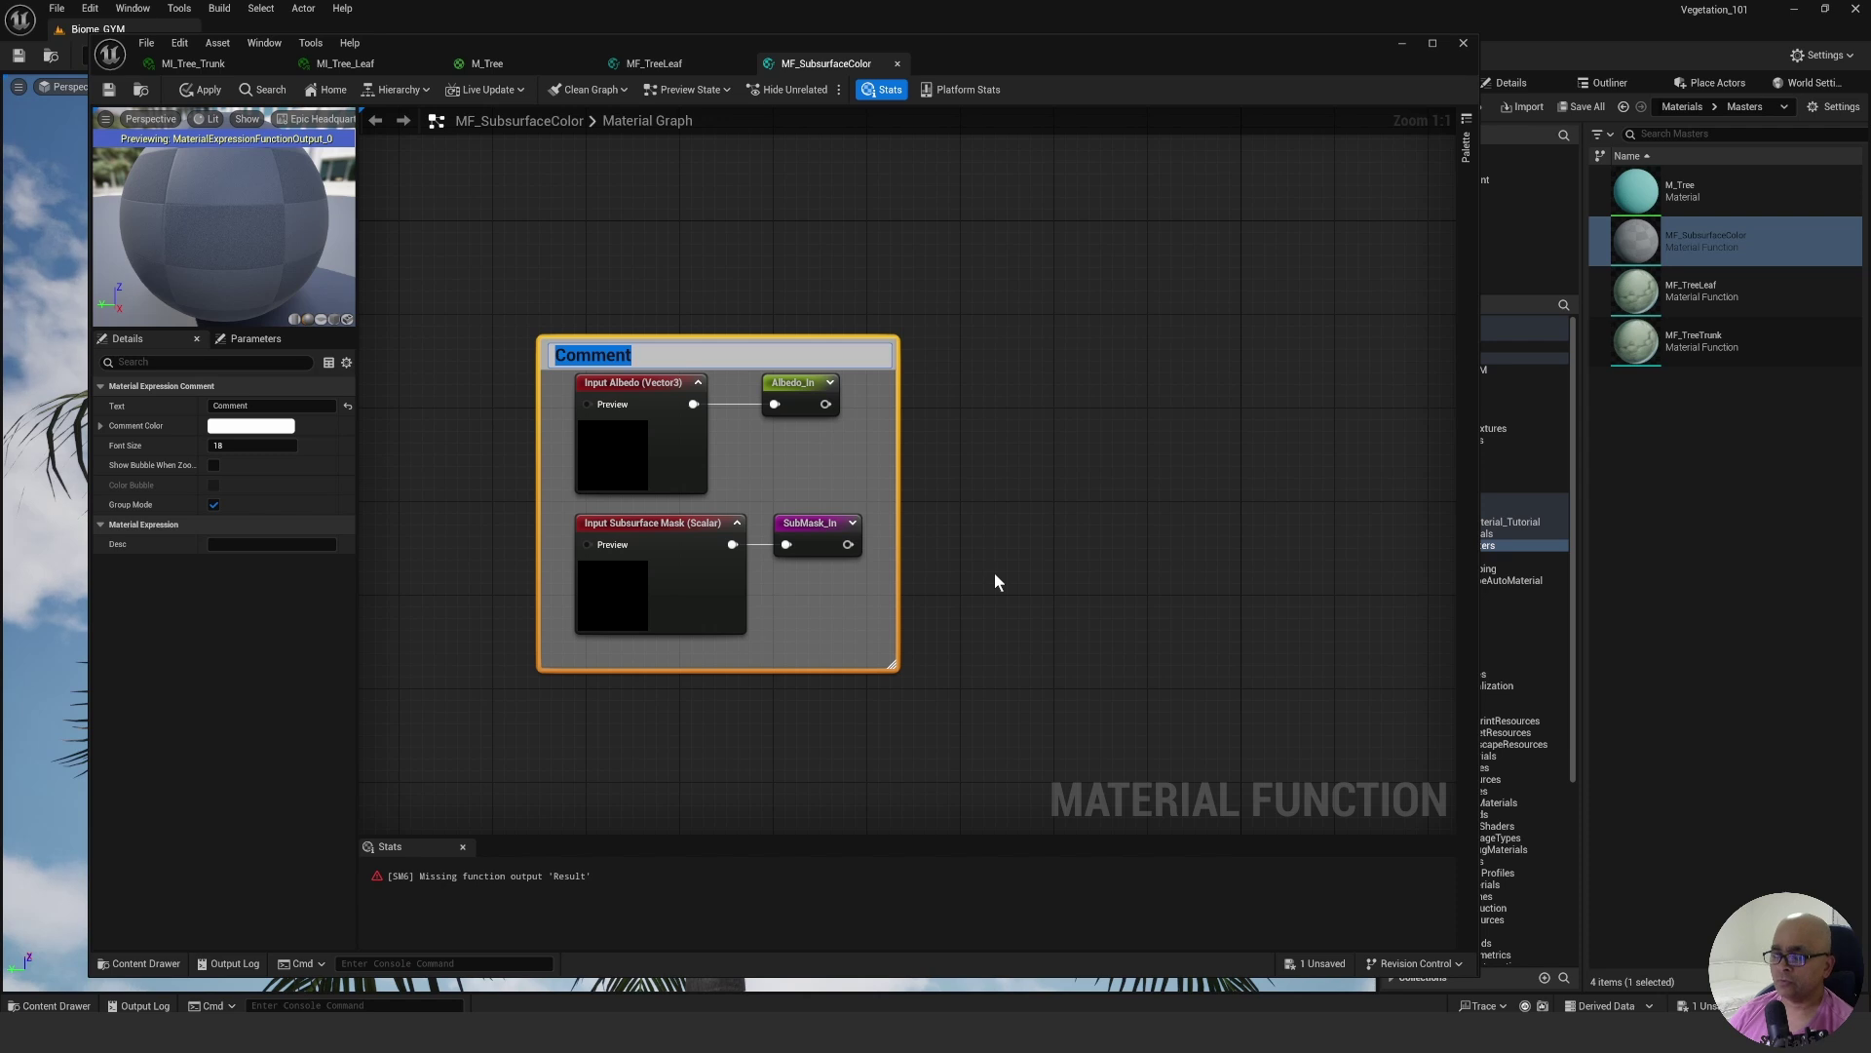
text(Input)
key(Return)
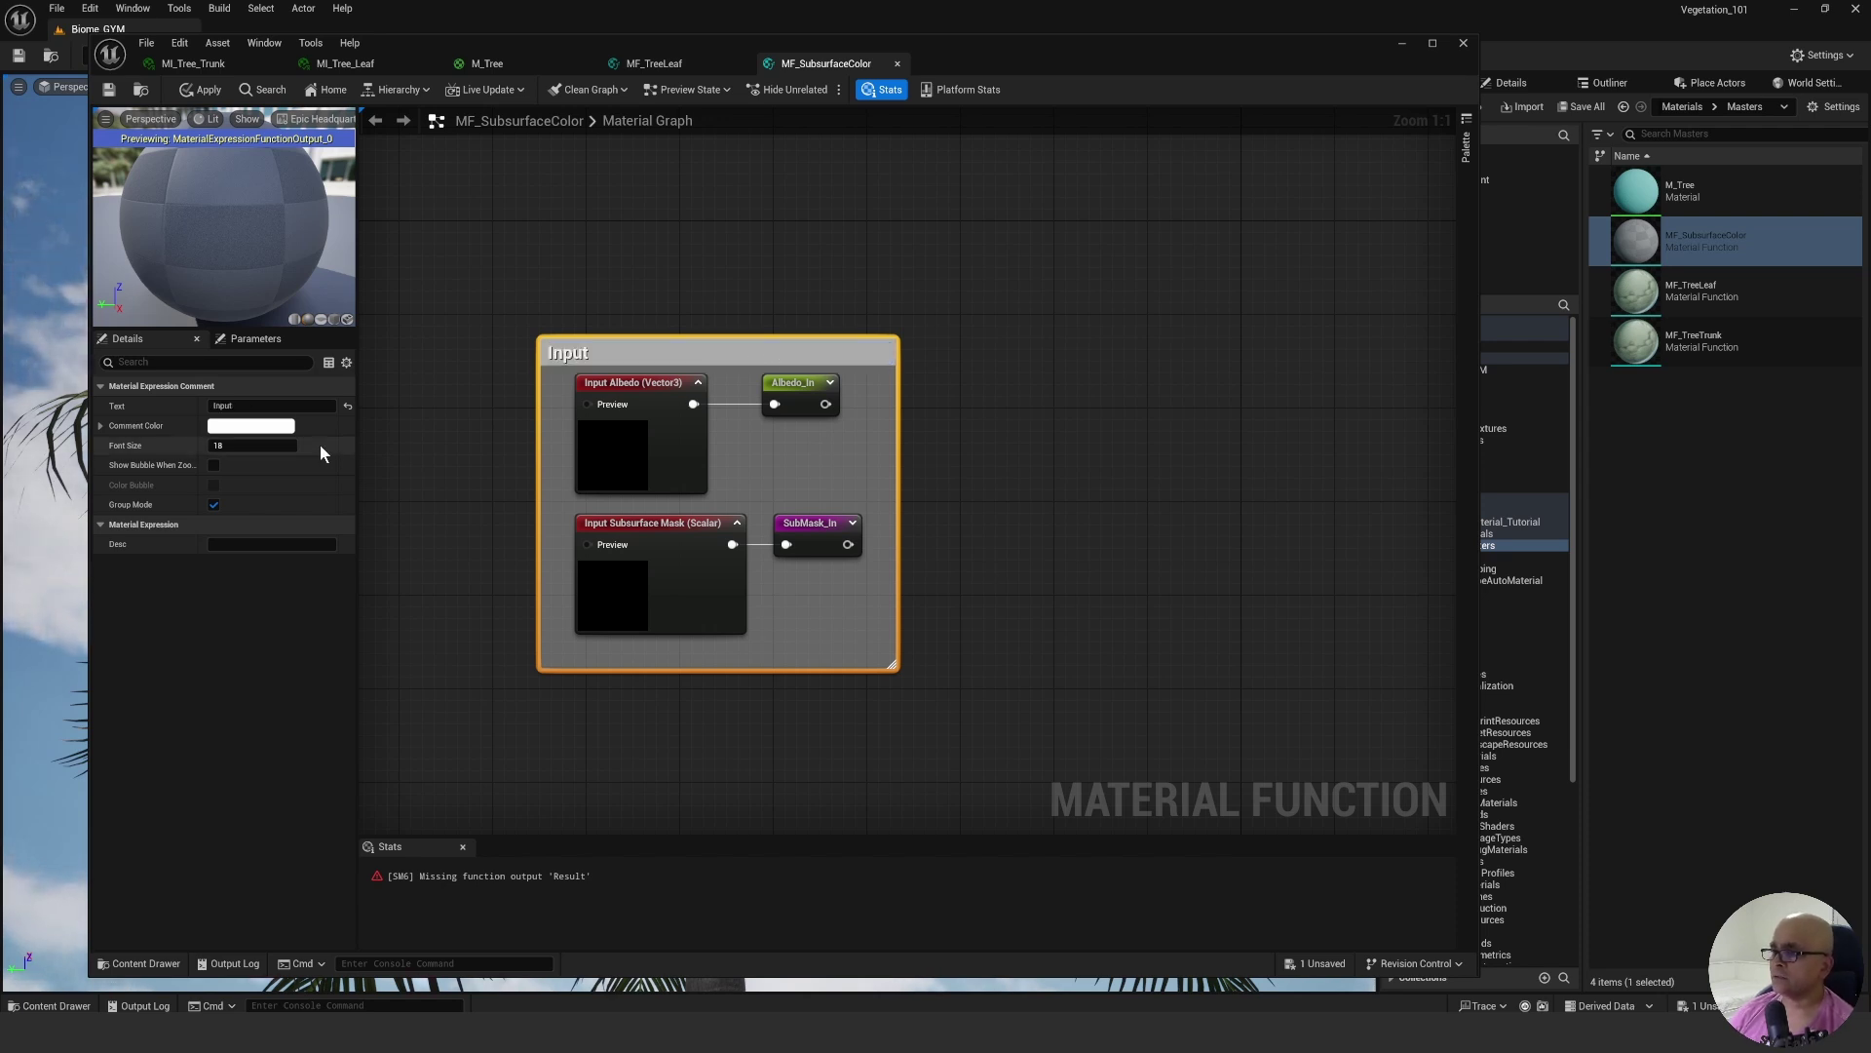
Color the Input comment box yellow-green with saturation 1.0 (Hex sRGB F0FF00FF) and save the material function.
click(277, 427)
drag(359, 581, 368, 606)
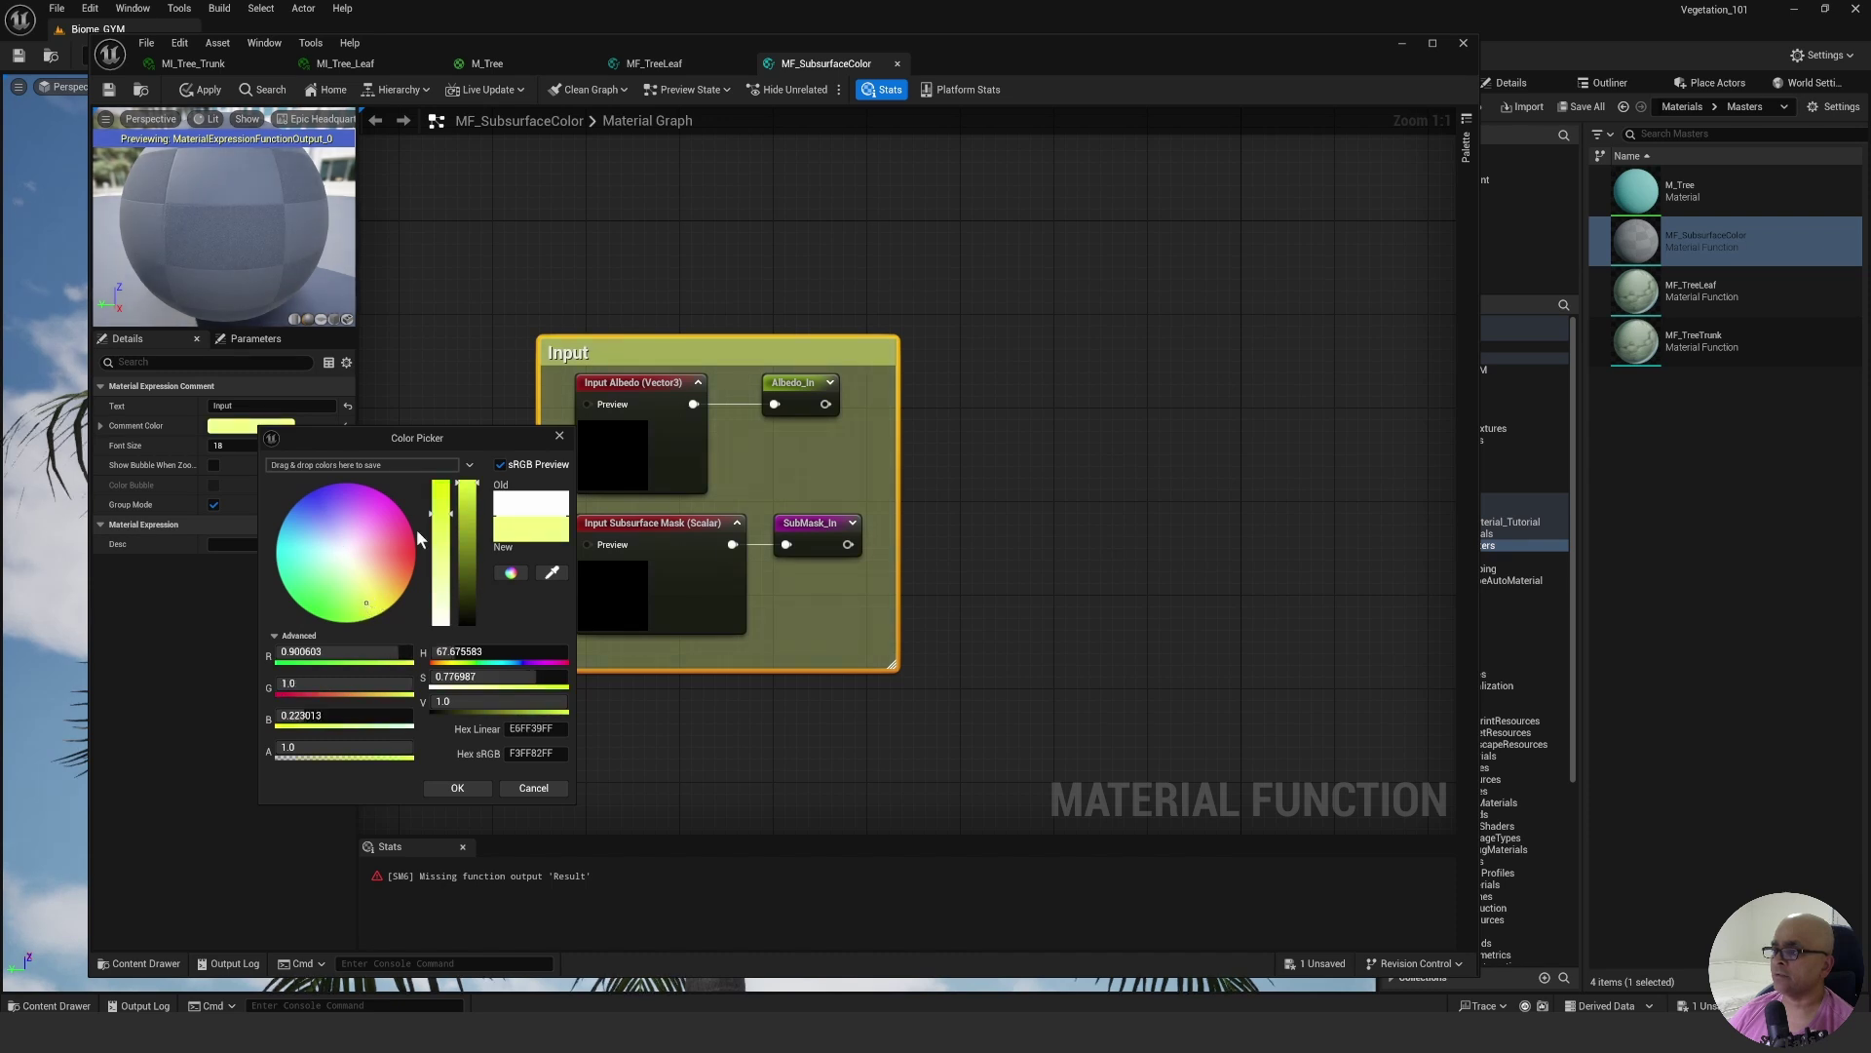
drag(458, 676, 546, 677)
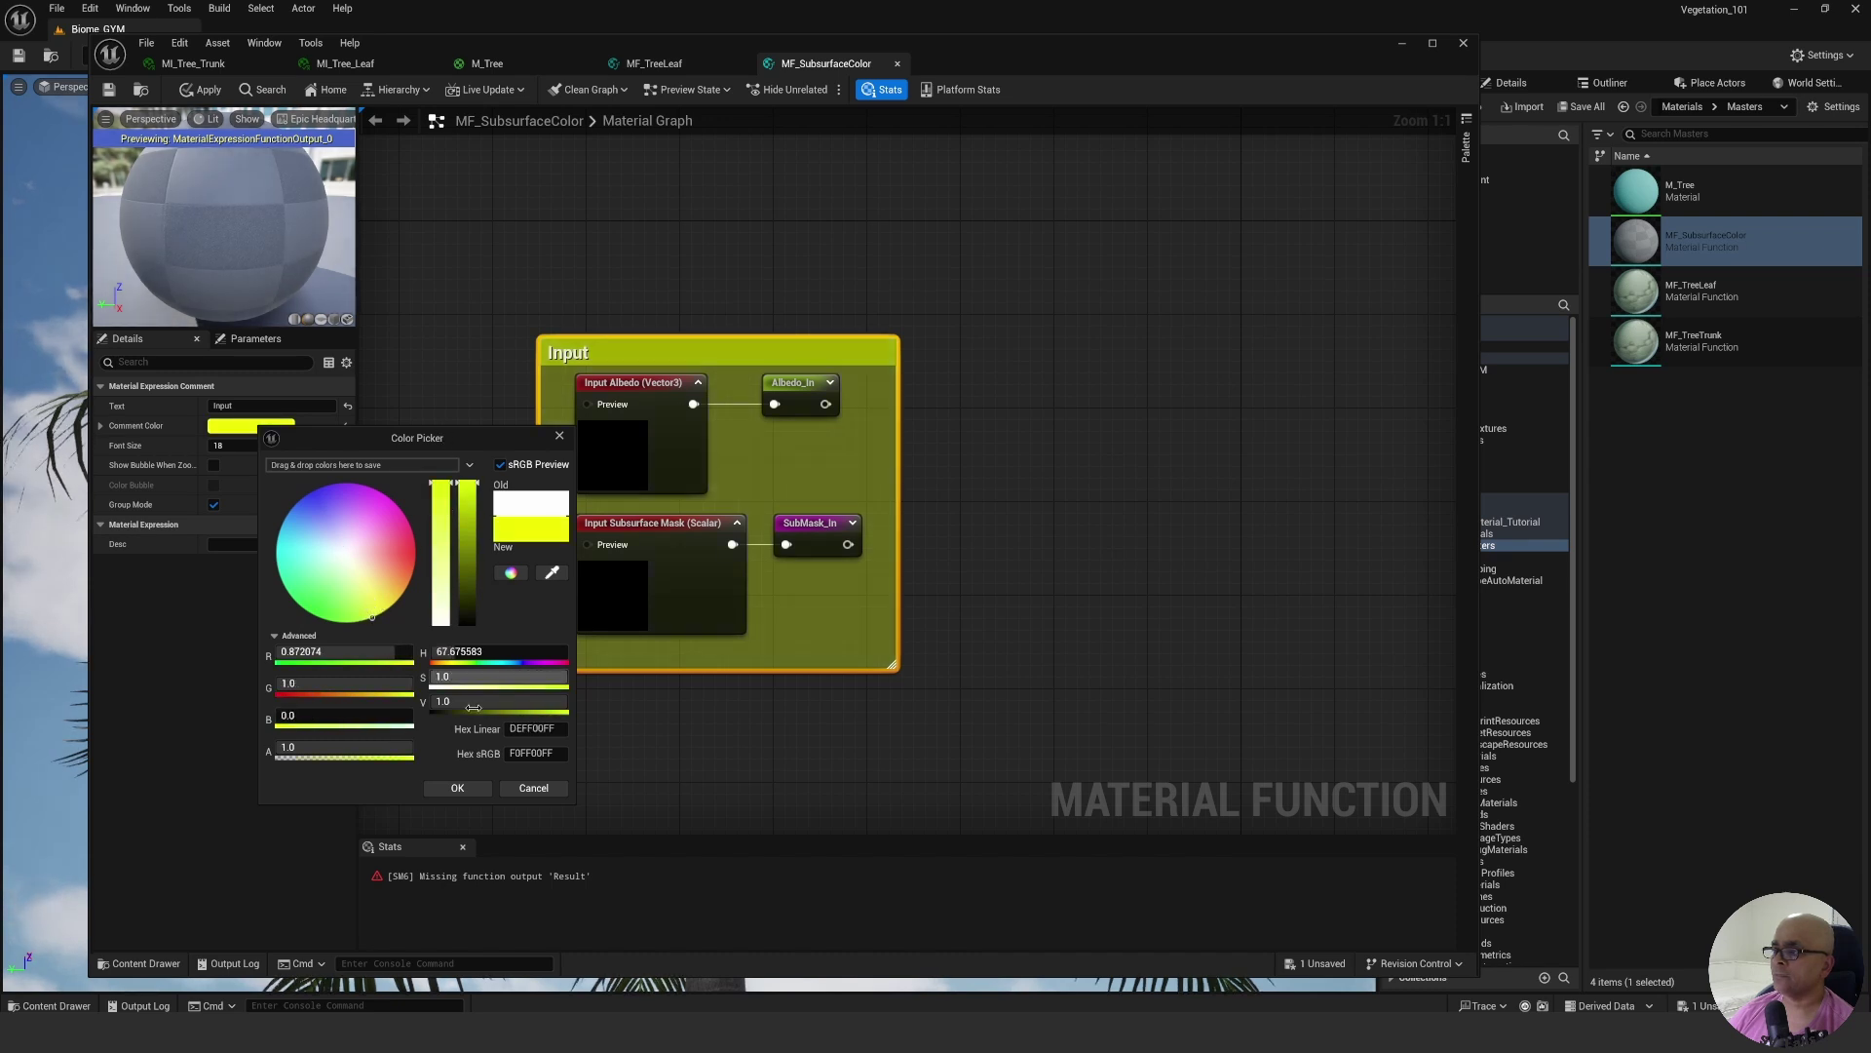
click(457, 787)
click(956, 560)
right_drag(1056, 523, 876, 411)
key(ctrl+s)
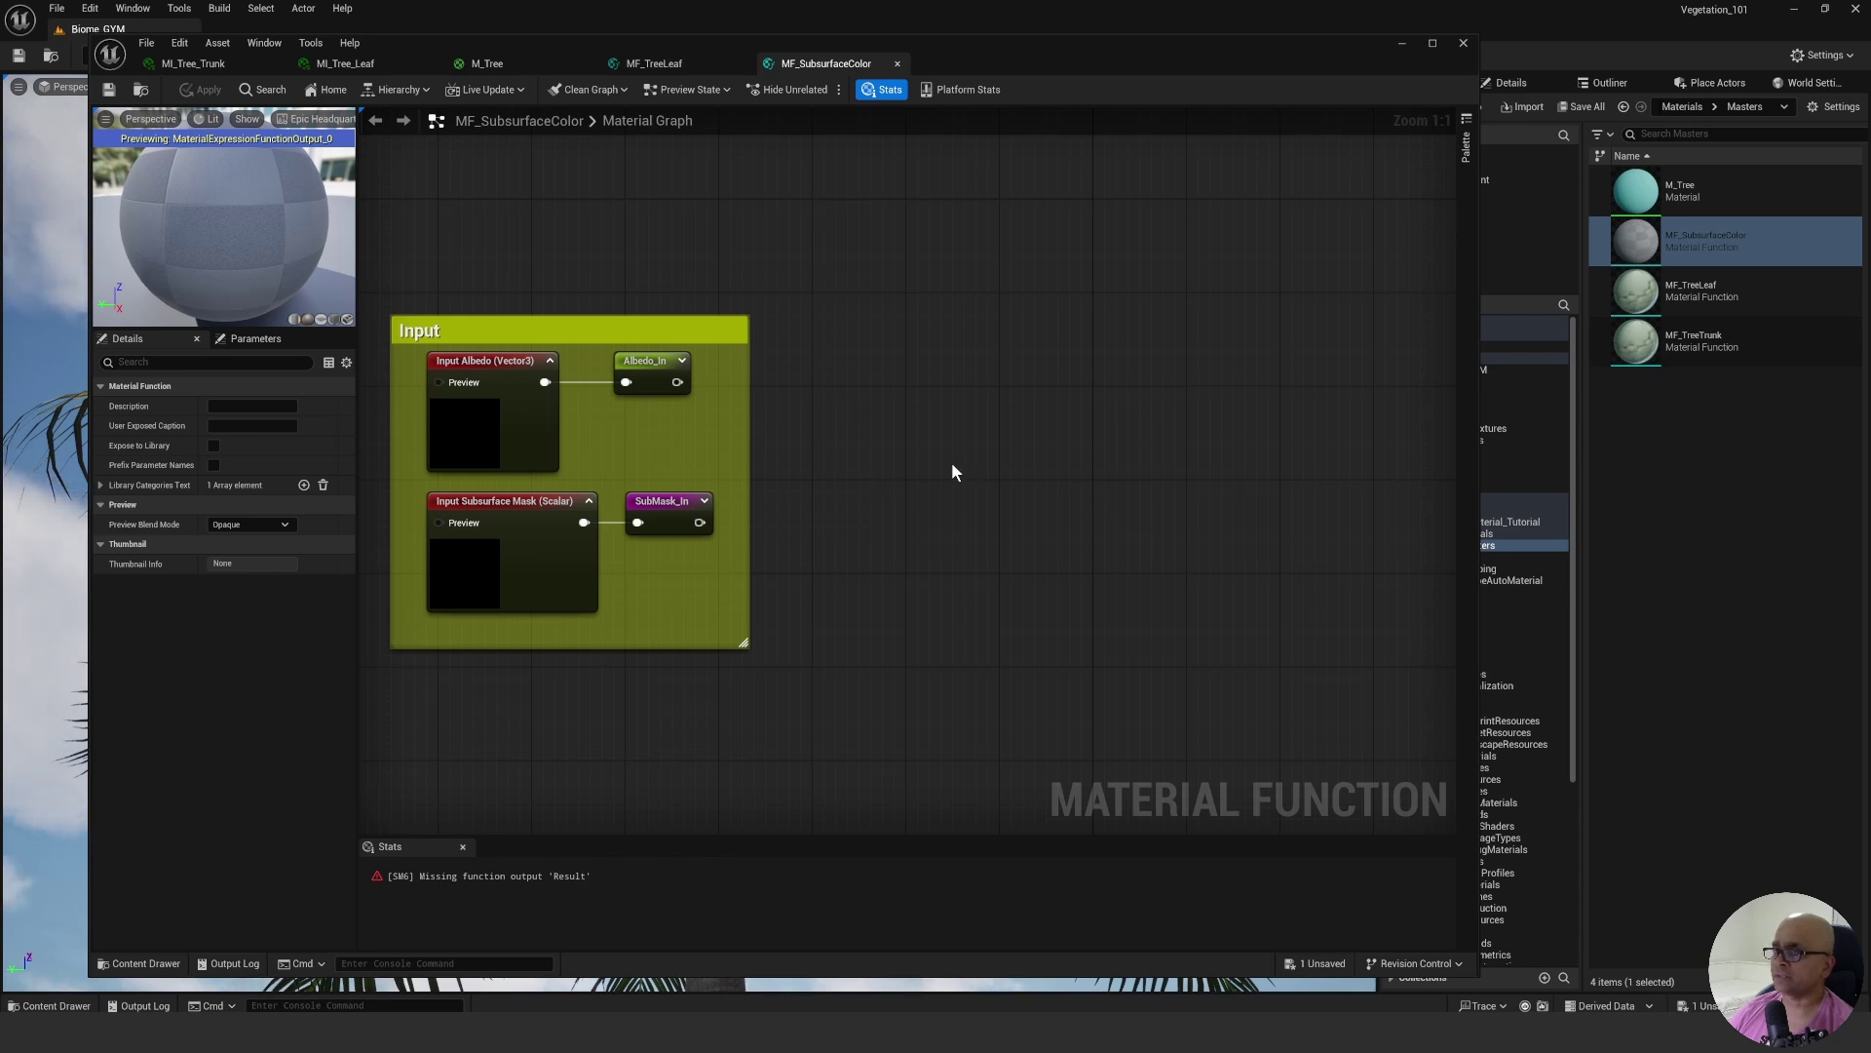
right_drag(992, 406, 905, 384)
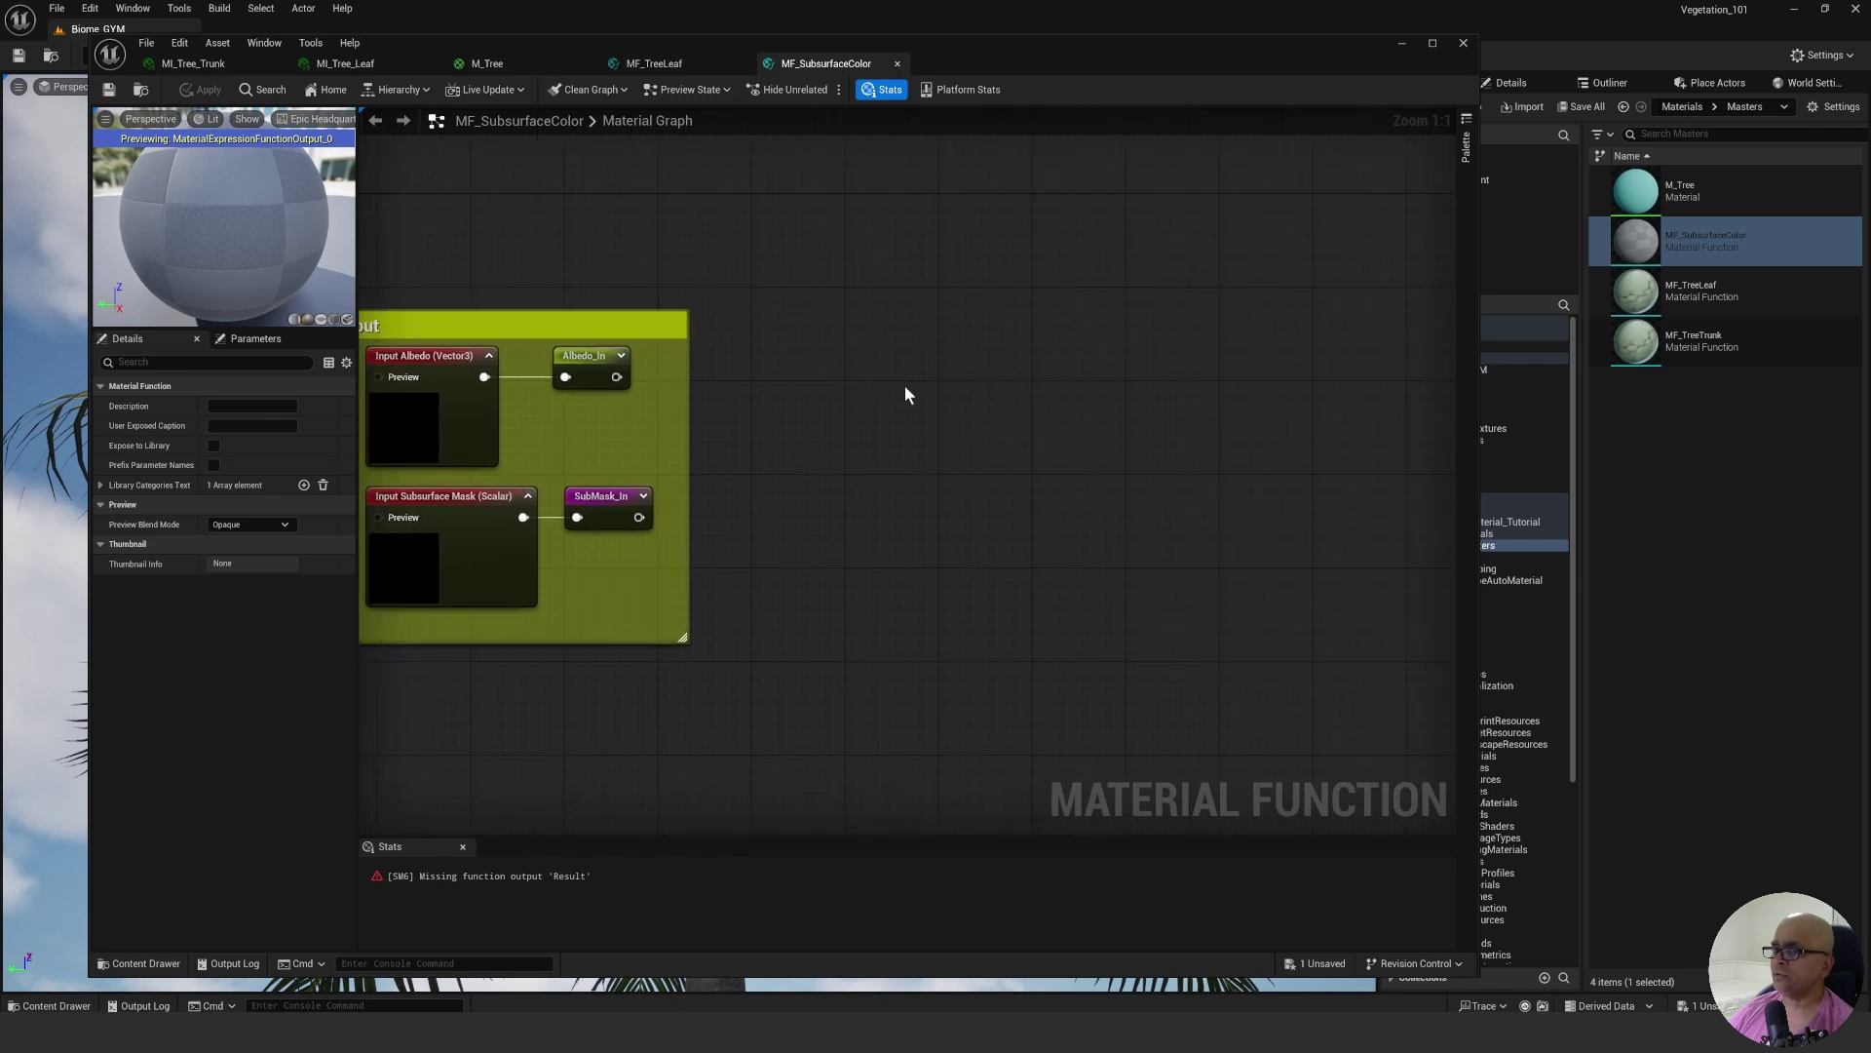
click(828, 441)
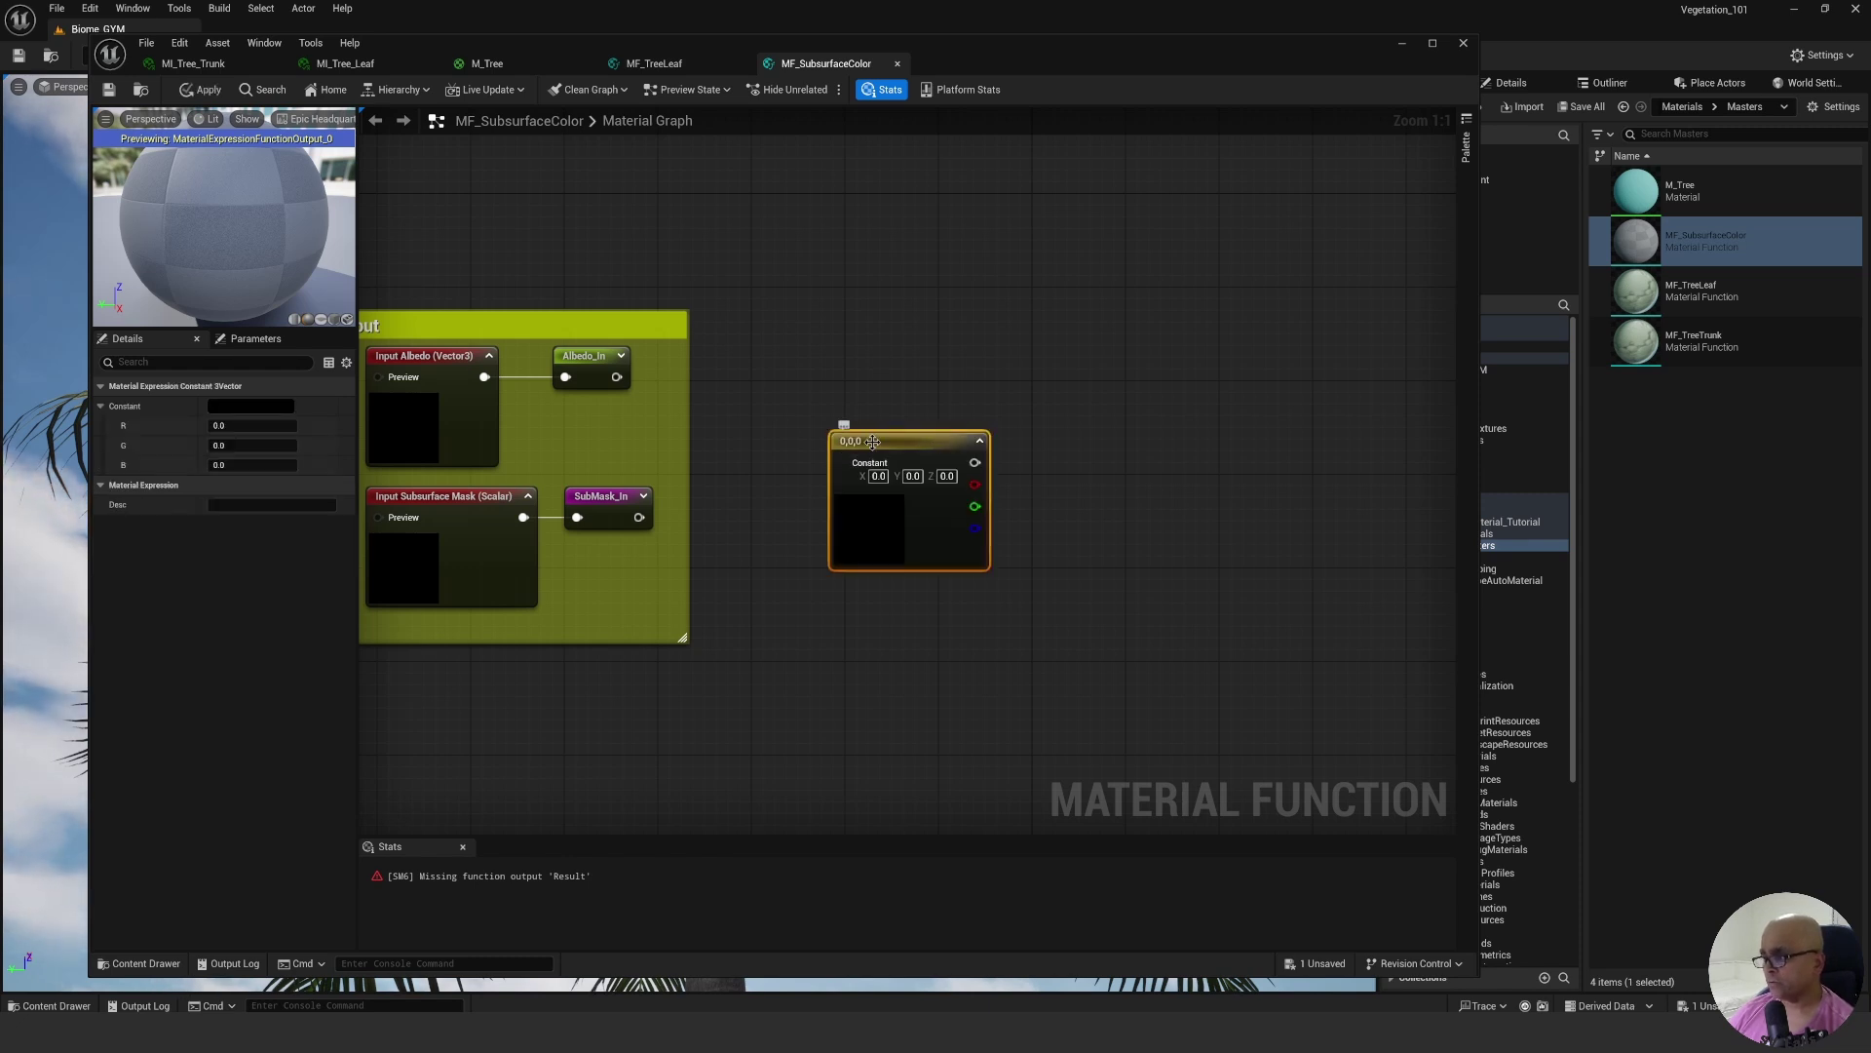
key(Delete)
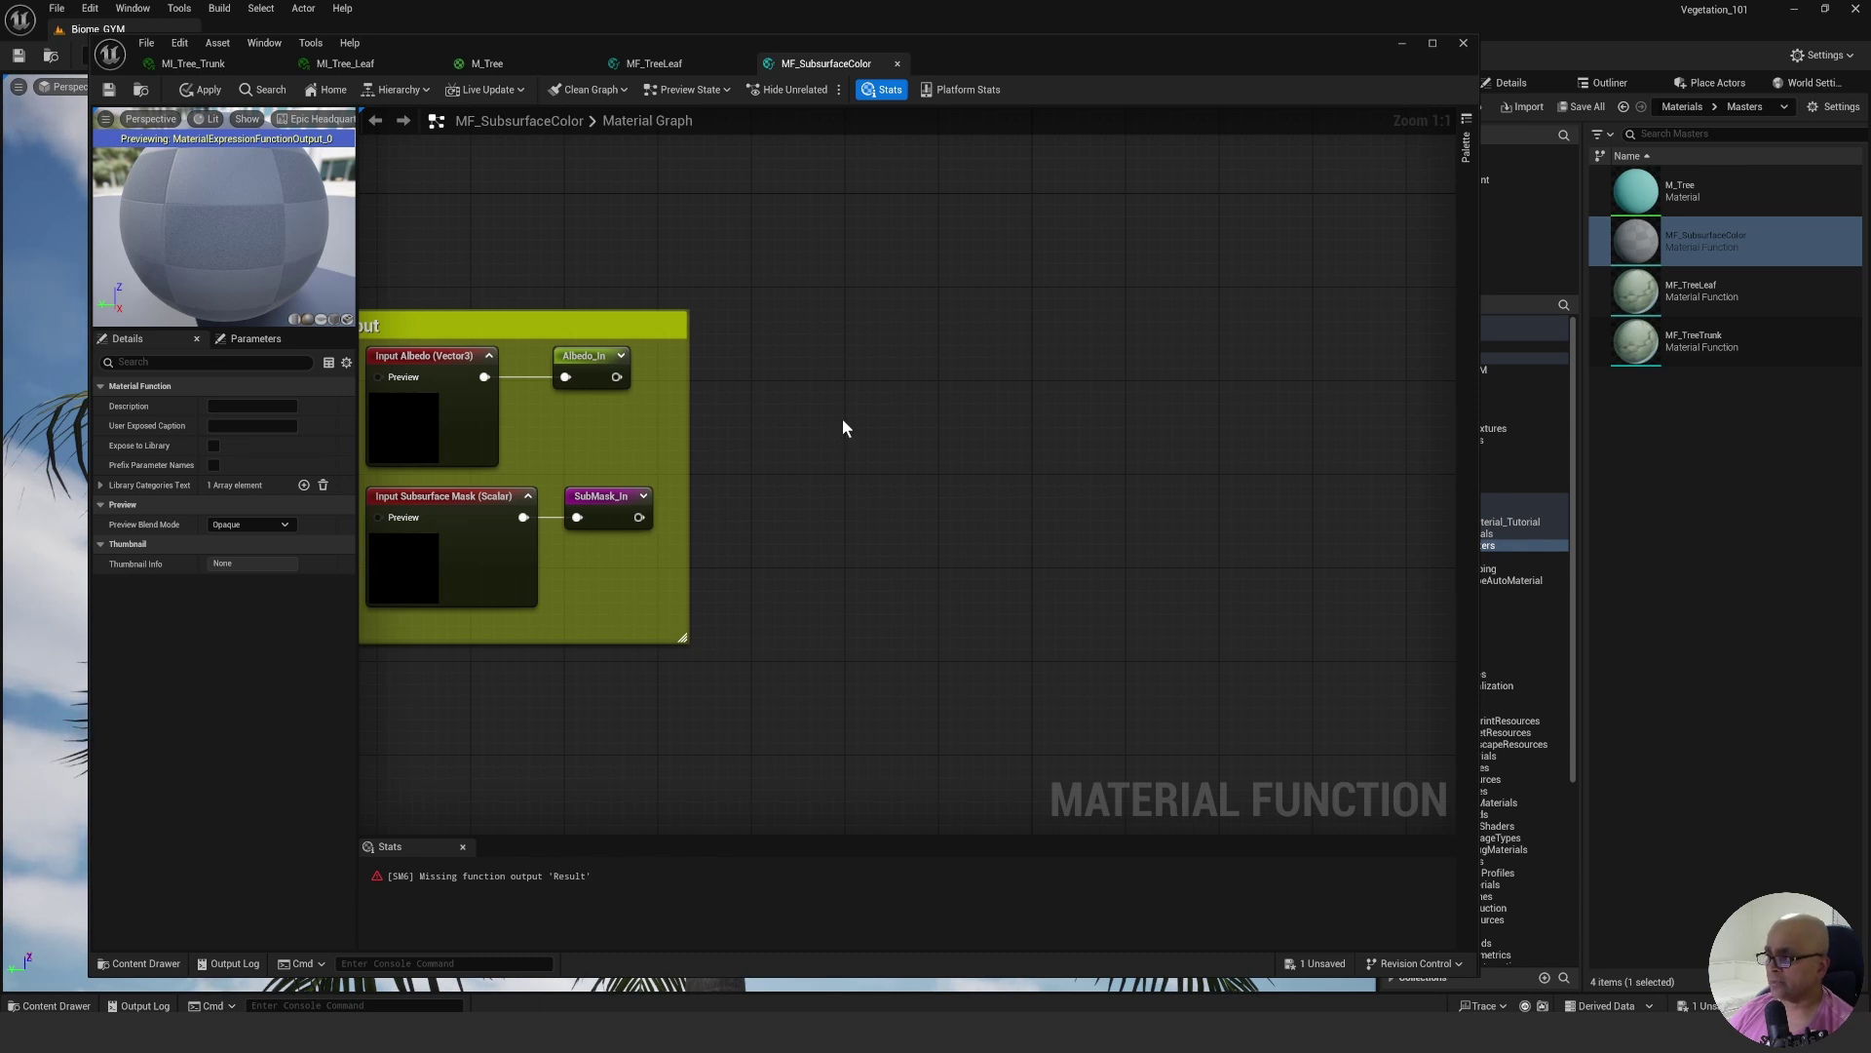
Place a Constant3Vector node in the empty graph area beside the Input comment box and view its detailed description.
click(843, 421)
drag(926, 429, 928, 429)
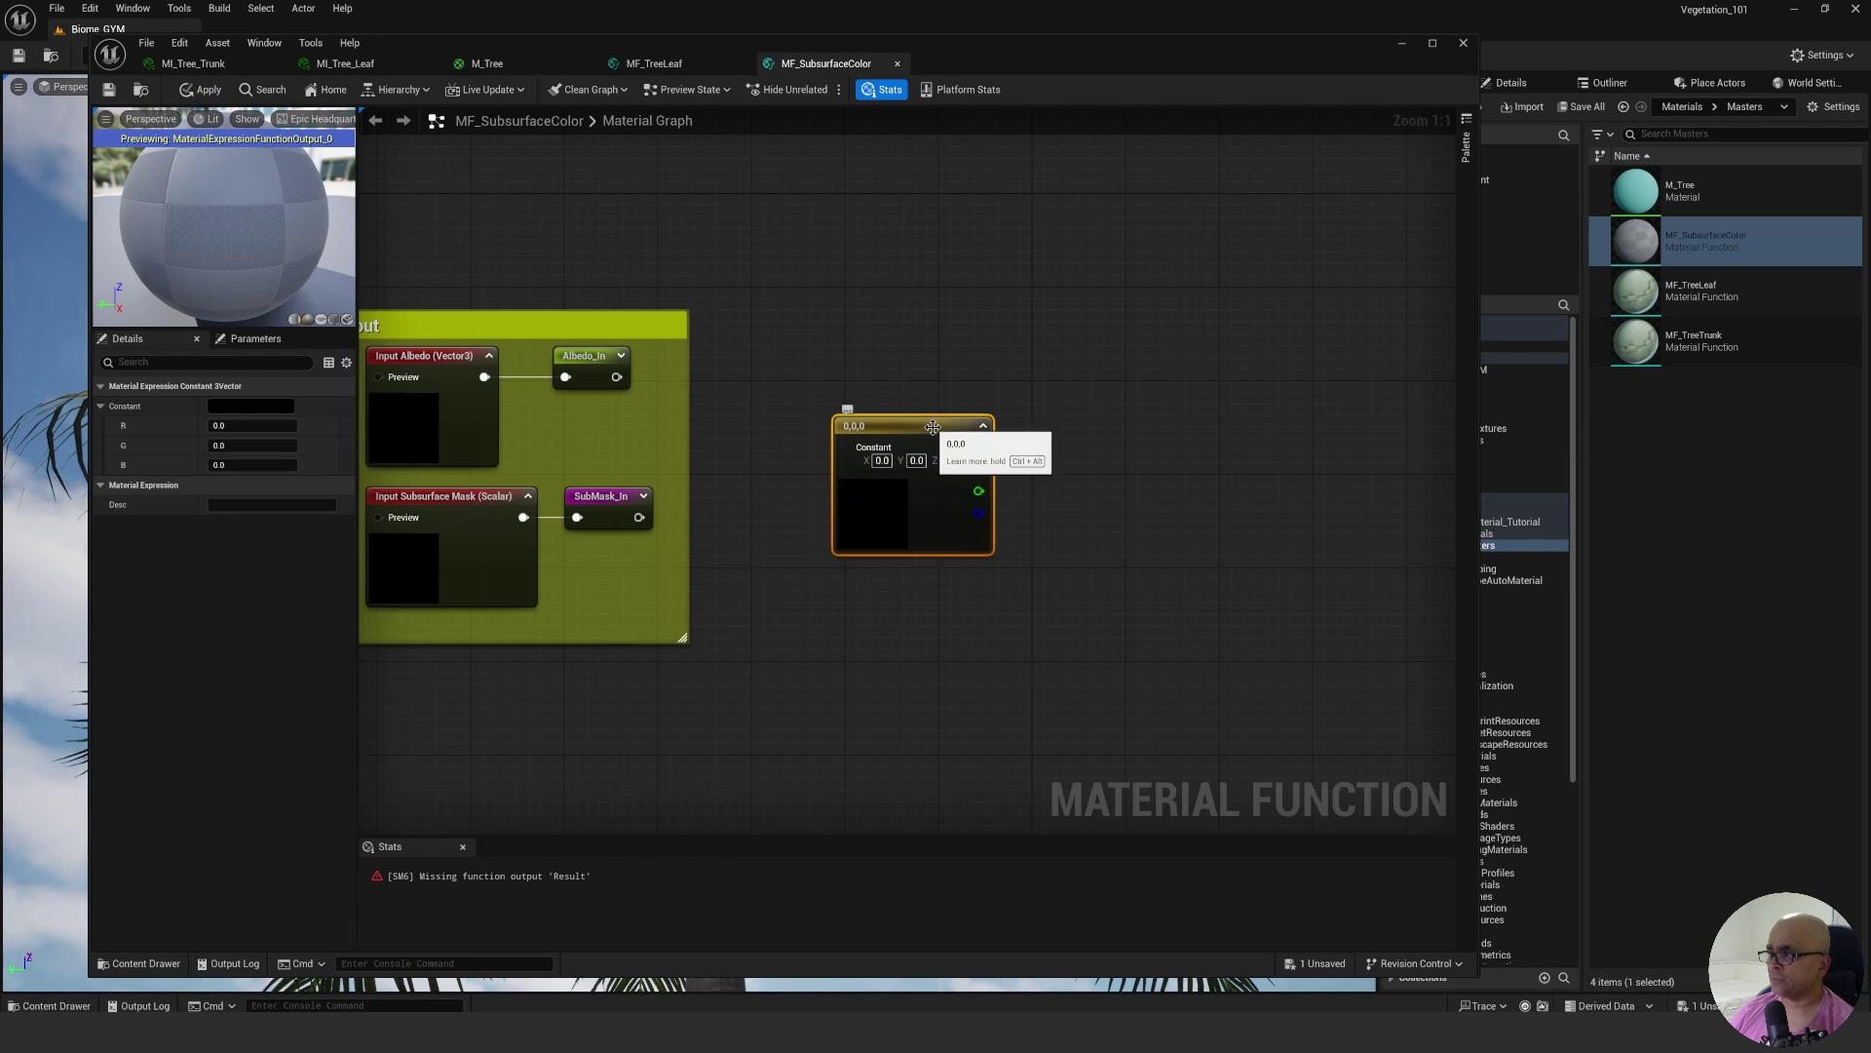
key(ctrl+alt)
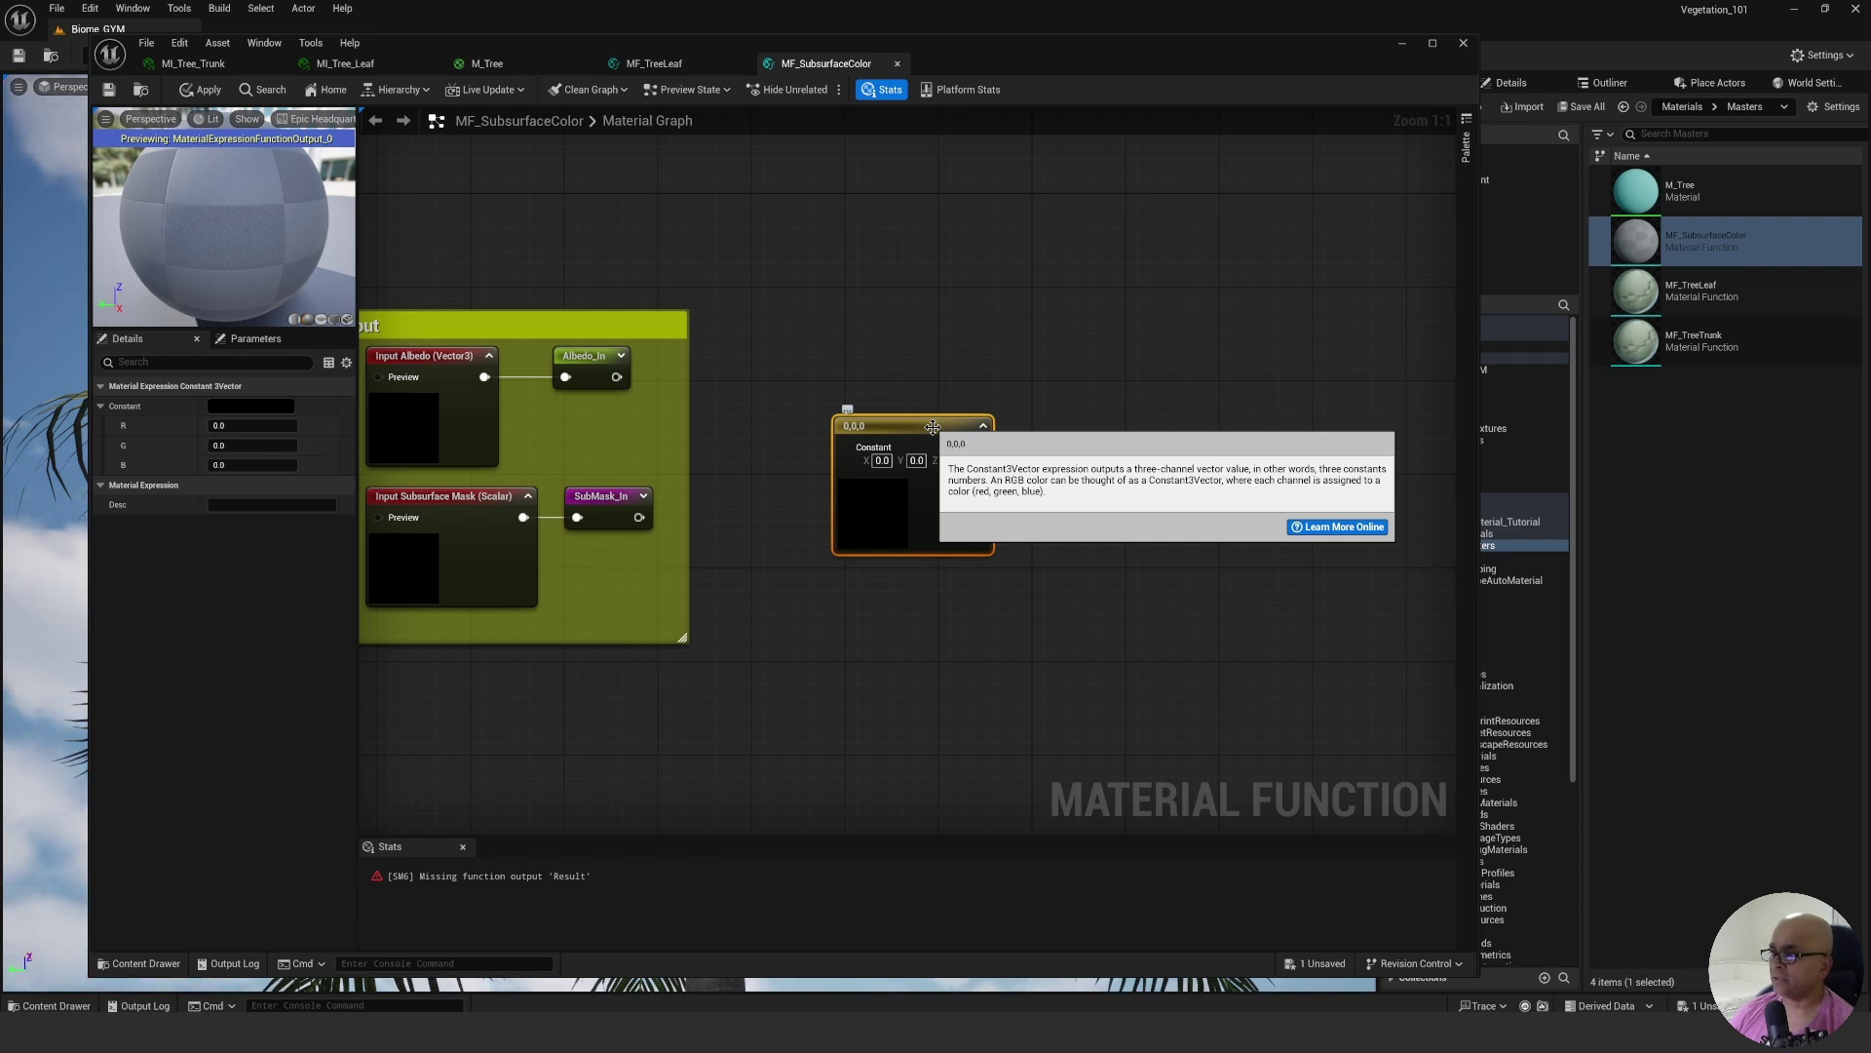
click(938, 366)
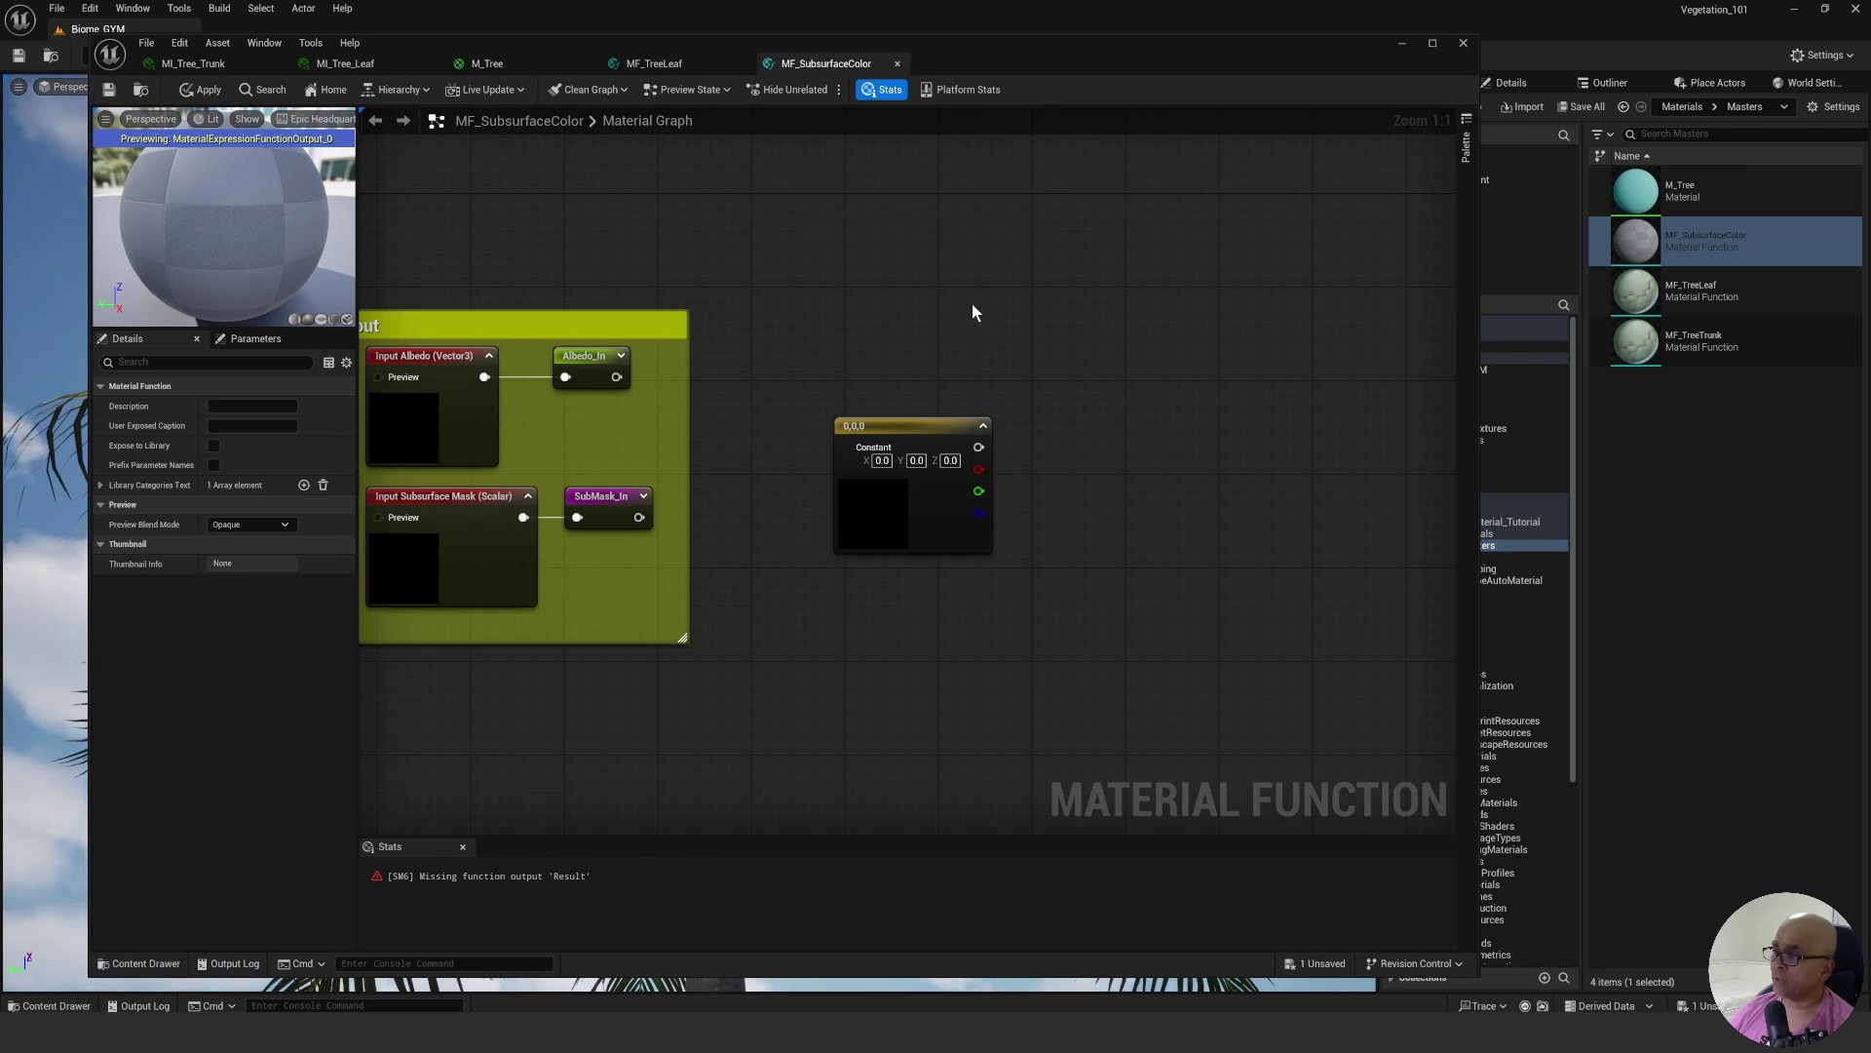
click(972, 302)
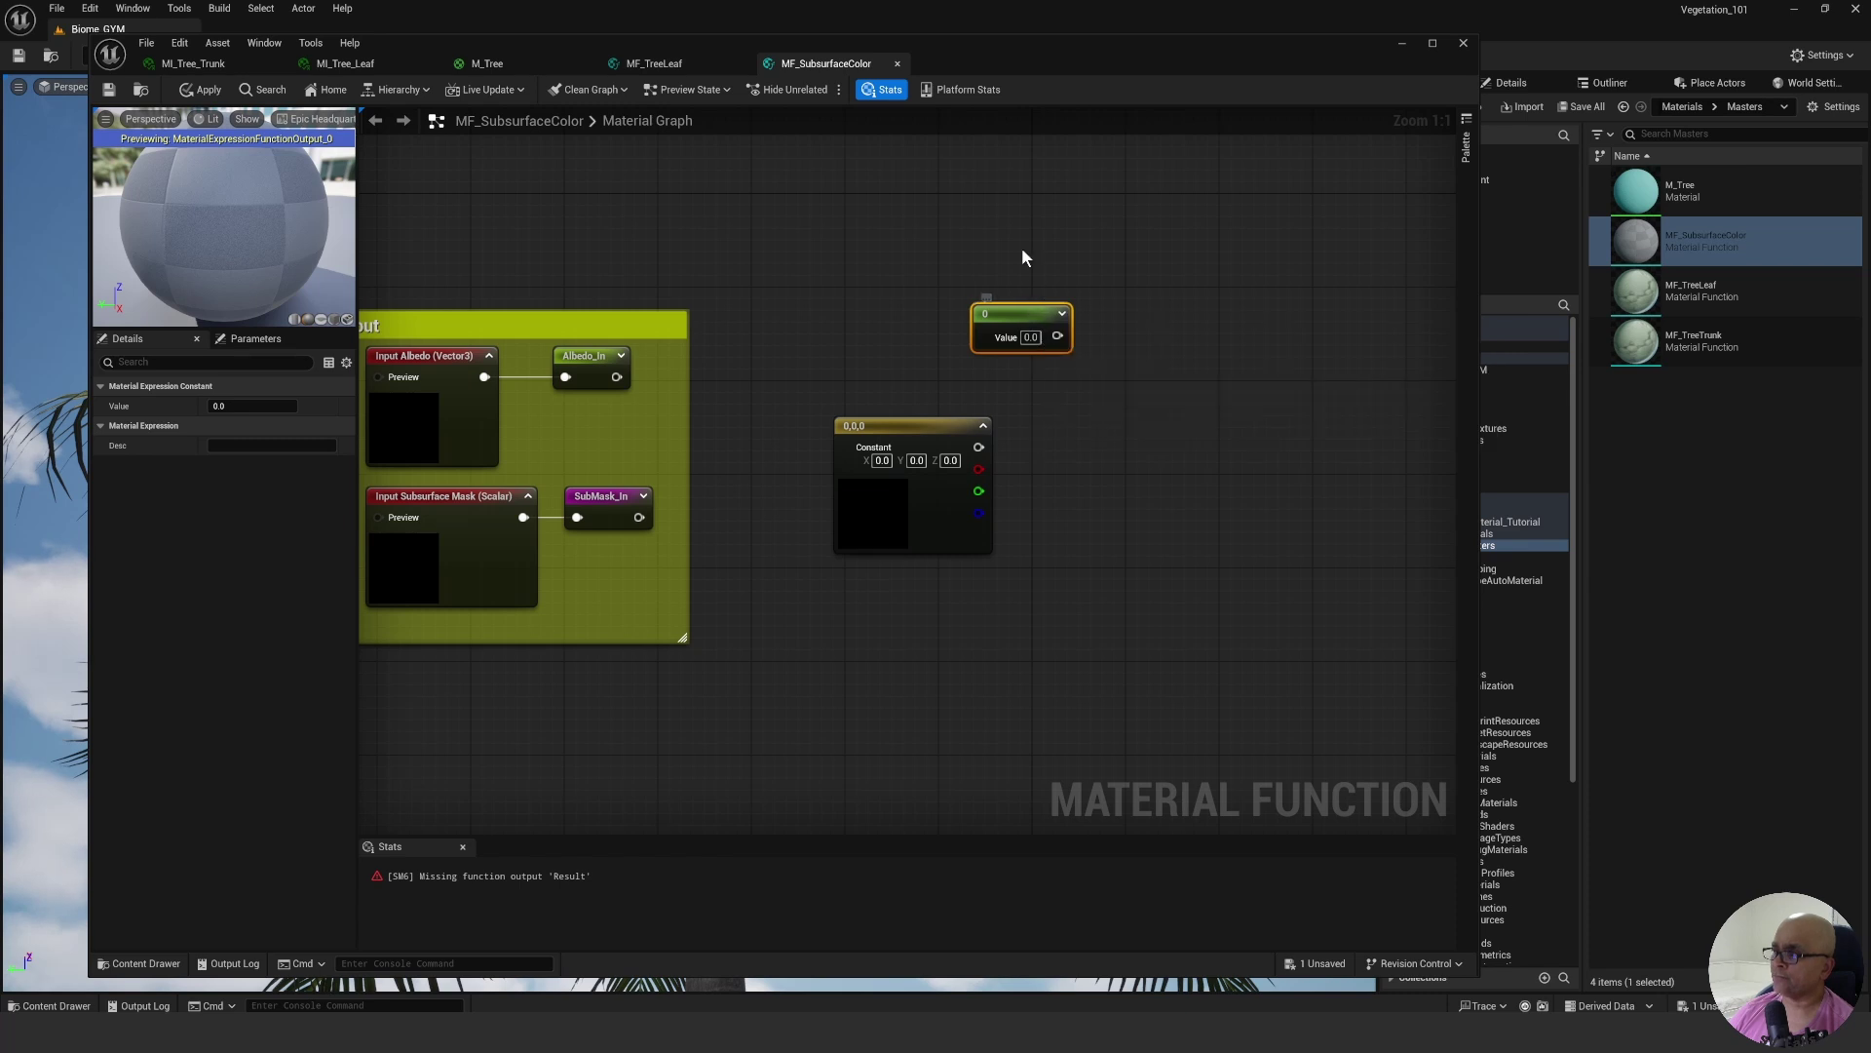
key(Delete)
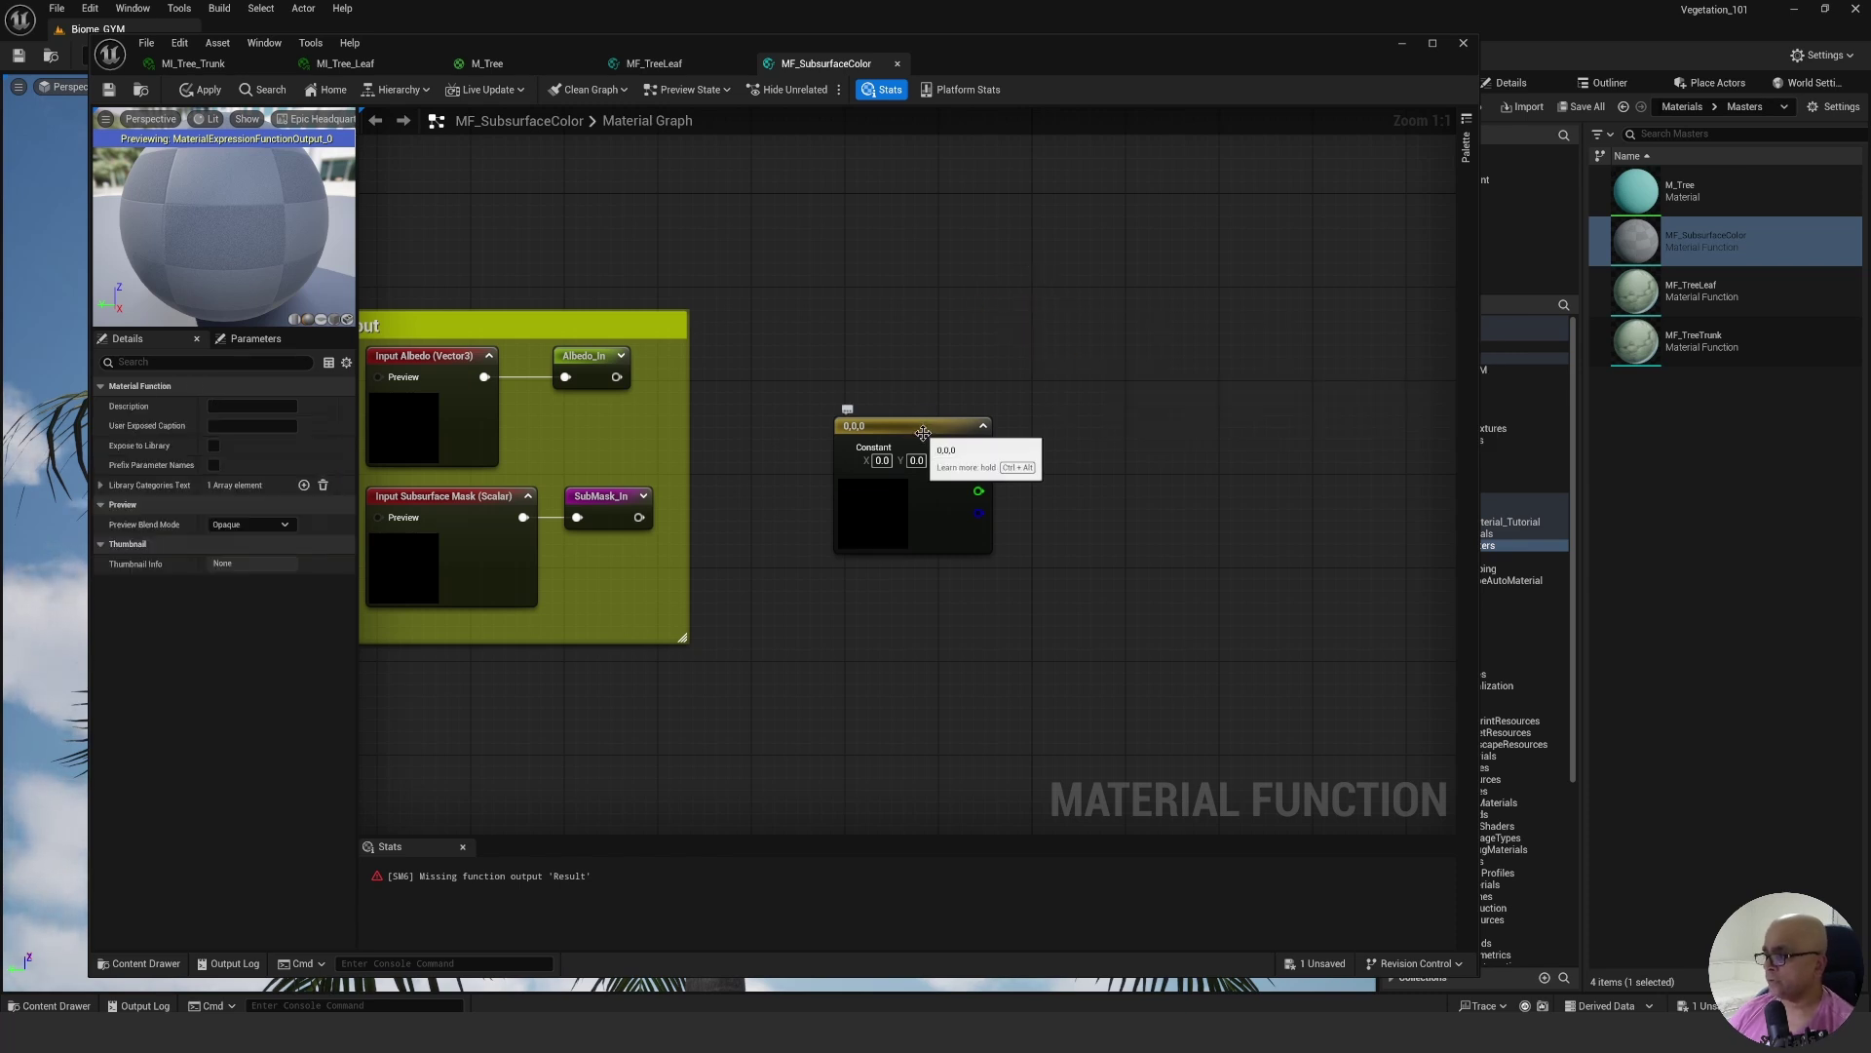
Convert the Constant3Vector node to a parameter and name it Subsurface_Controls.
click(920, 429)
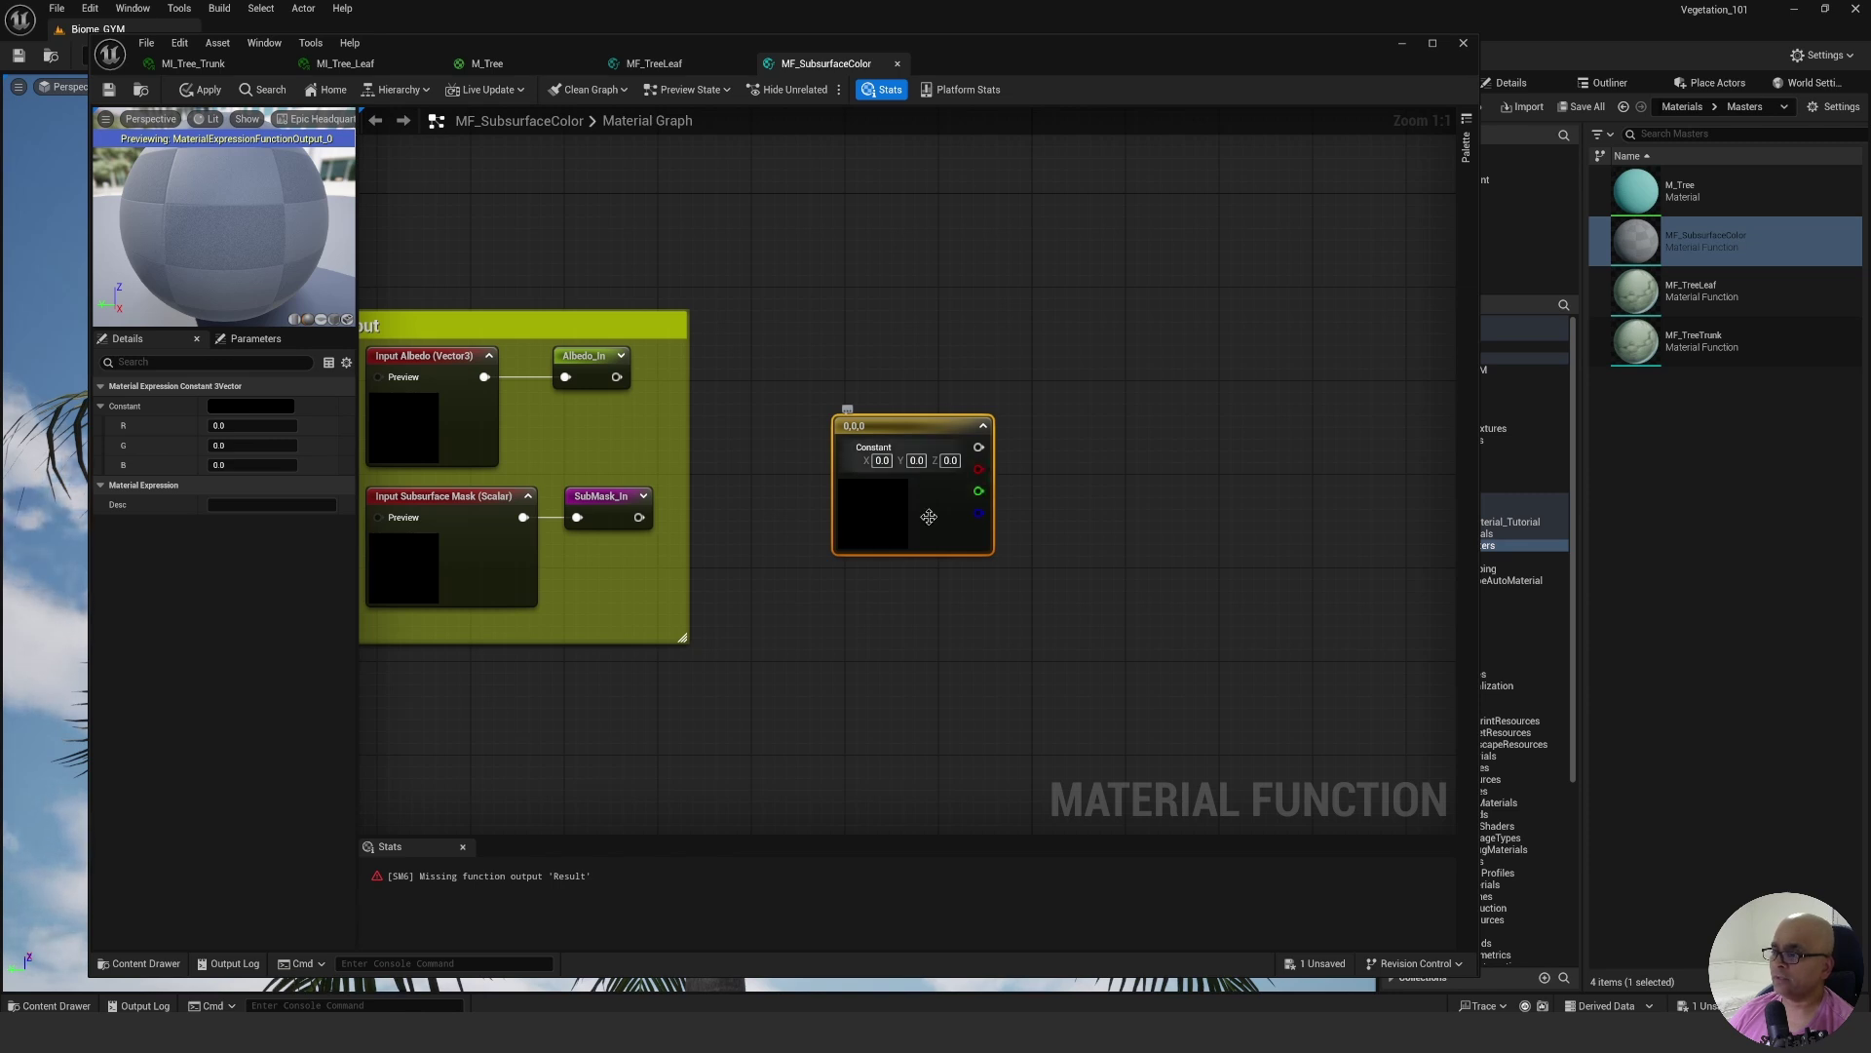
right_click(909, 425)
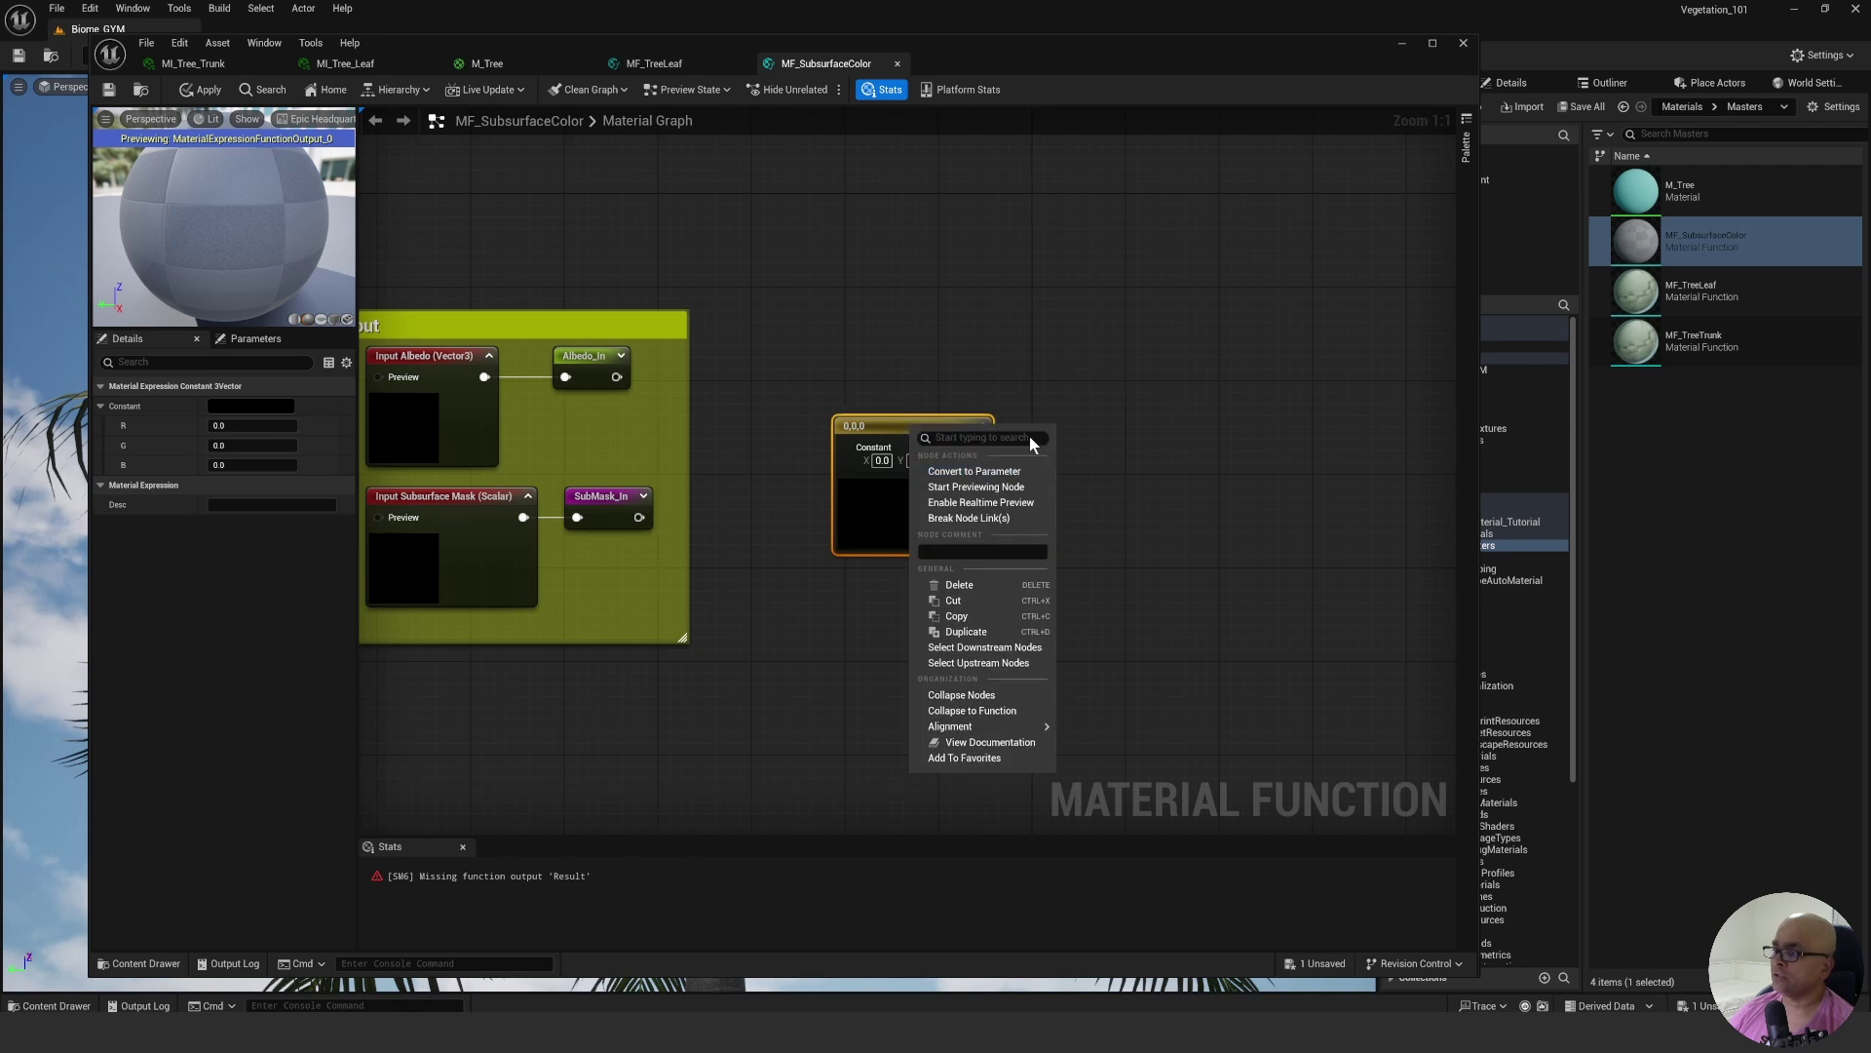
click(974, 472)
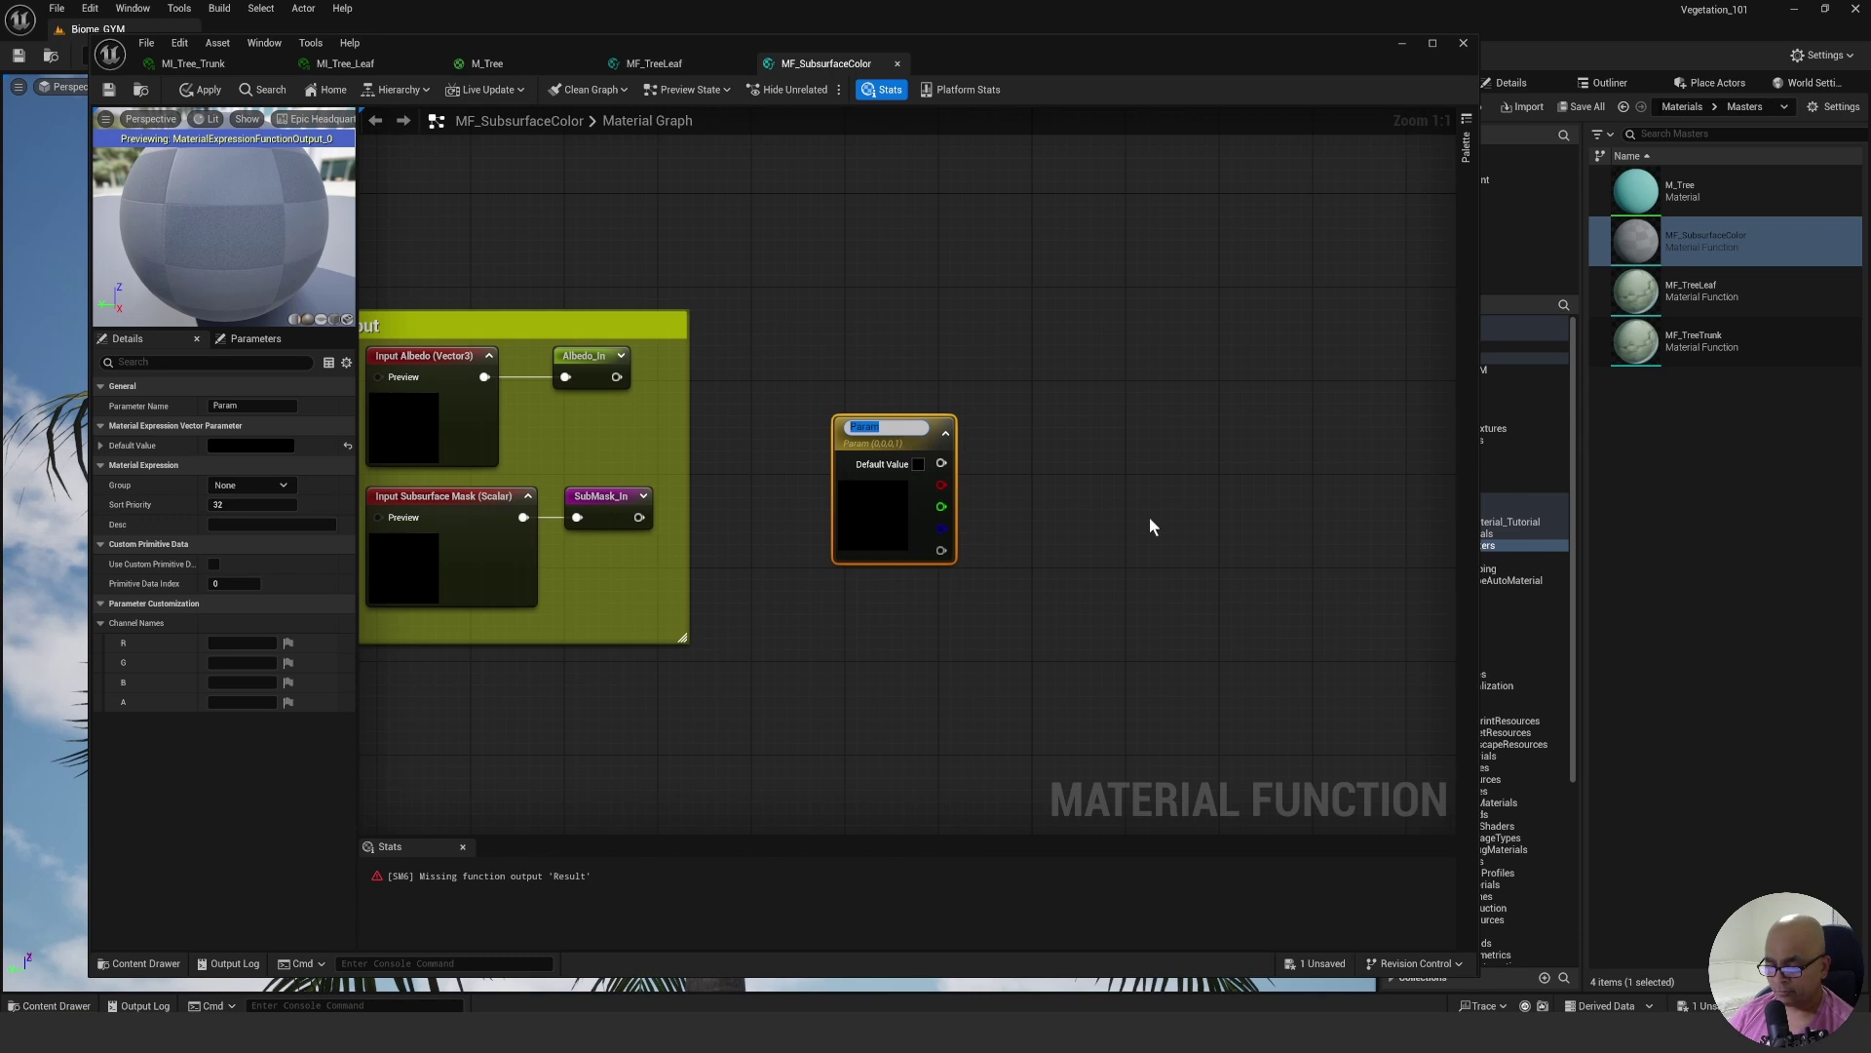
text(Sub)
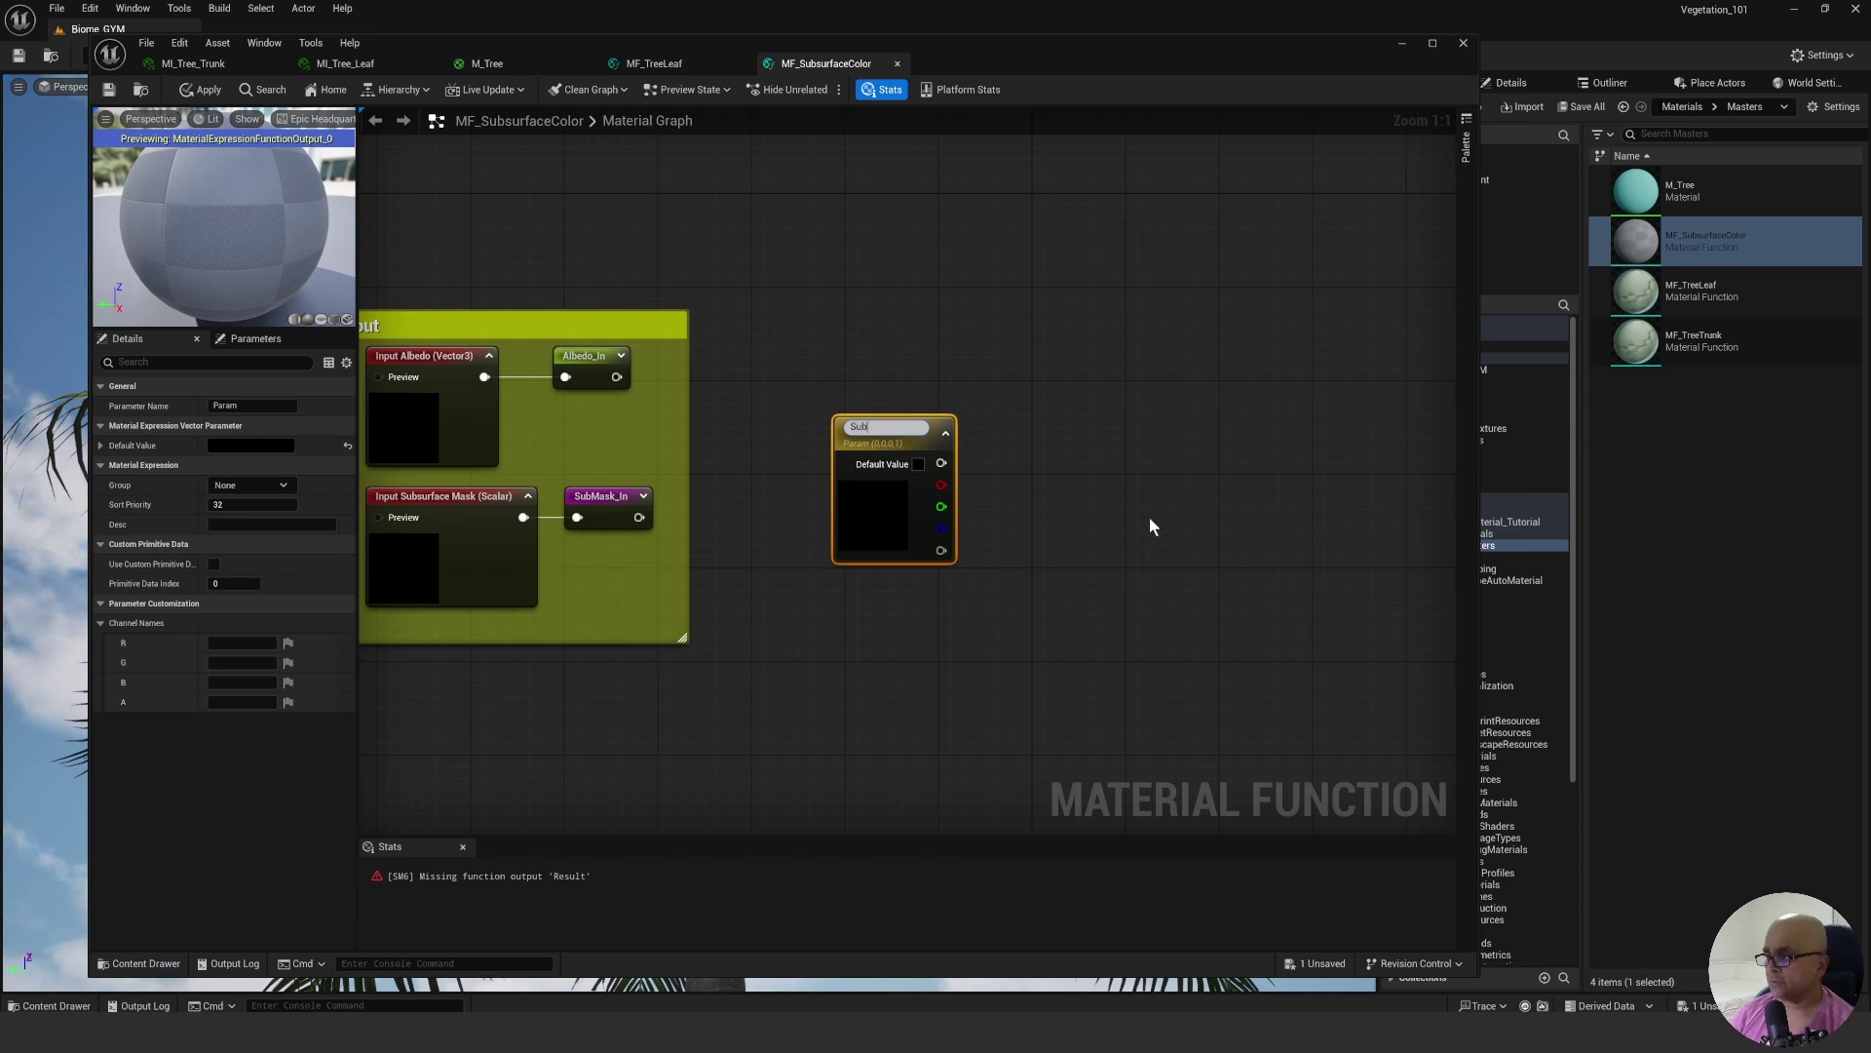
text(surface)
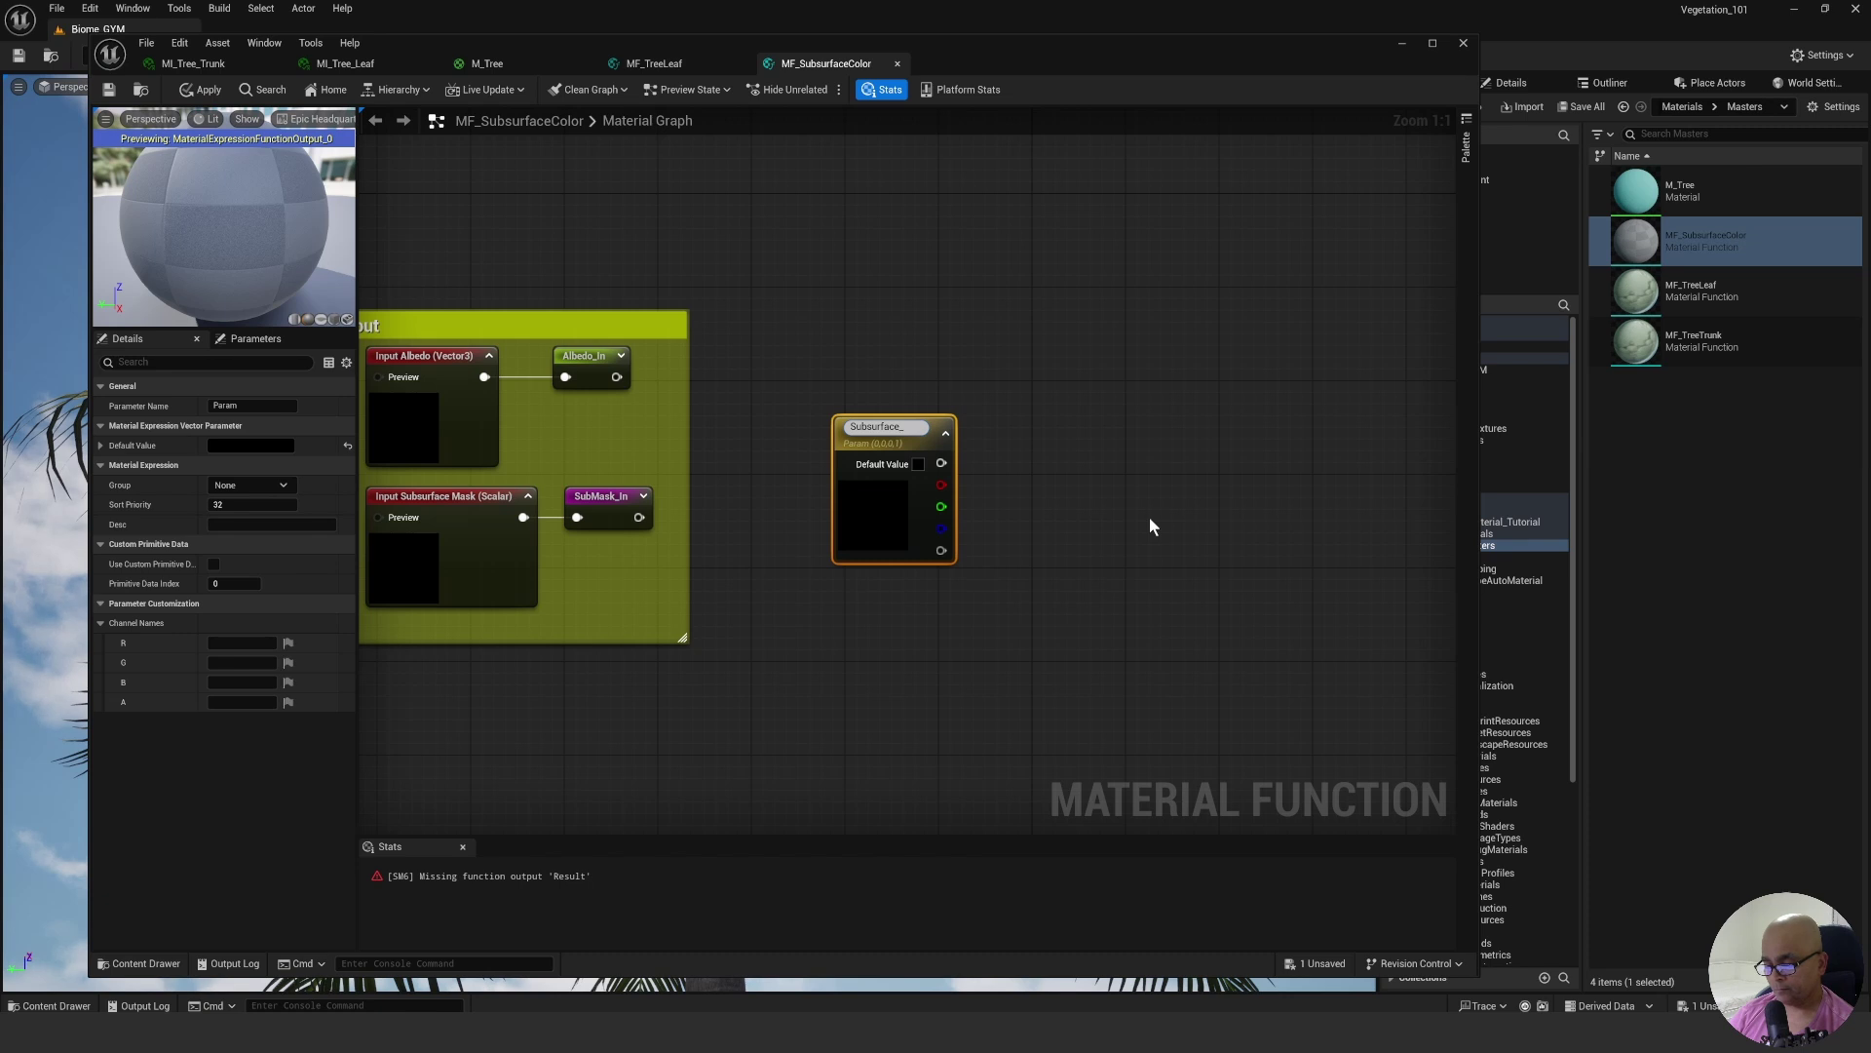
text(_Controls)
key(Return)
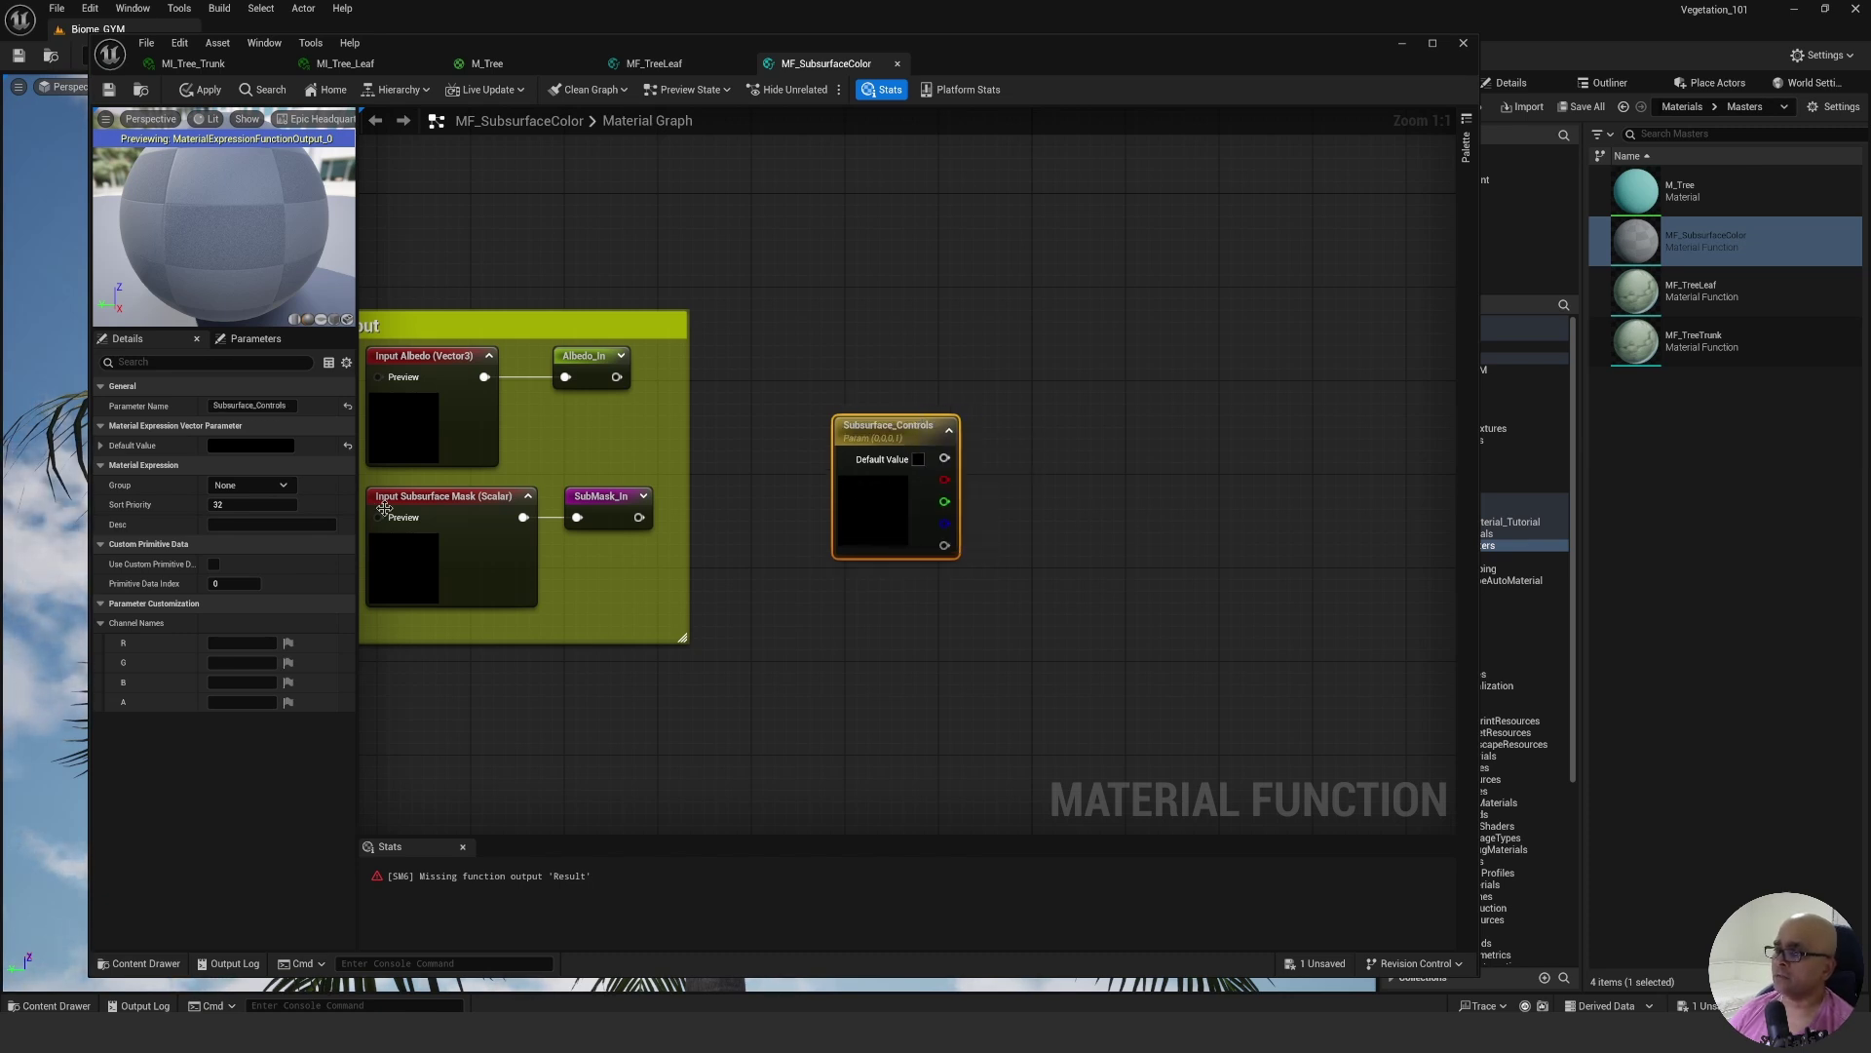
Set the default value of the Subsurface_Controls parameter to white (1,1,1,1).
click(252, 447)
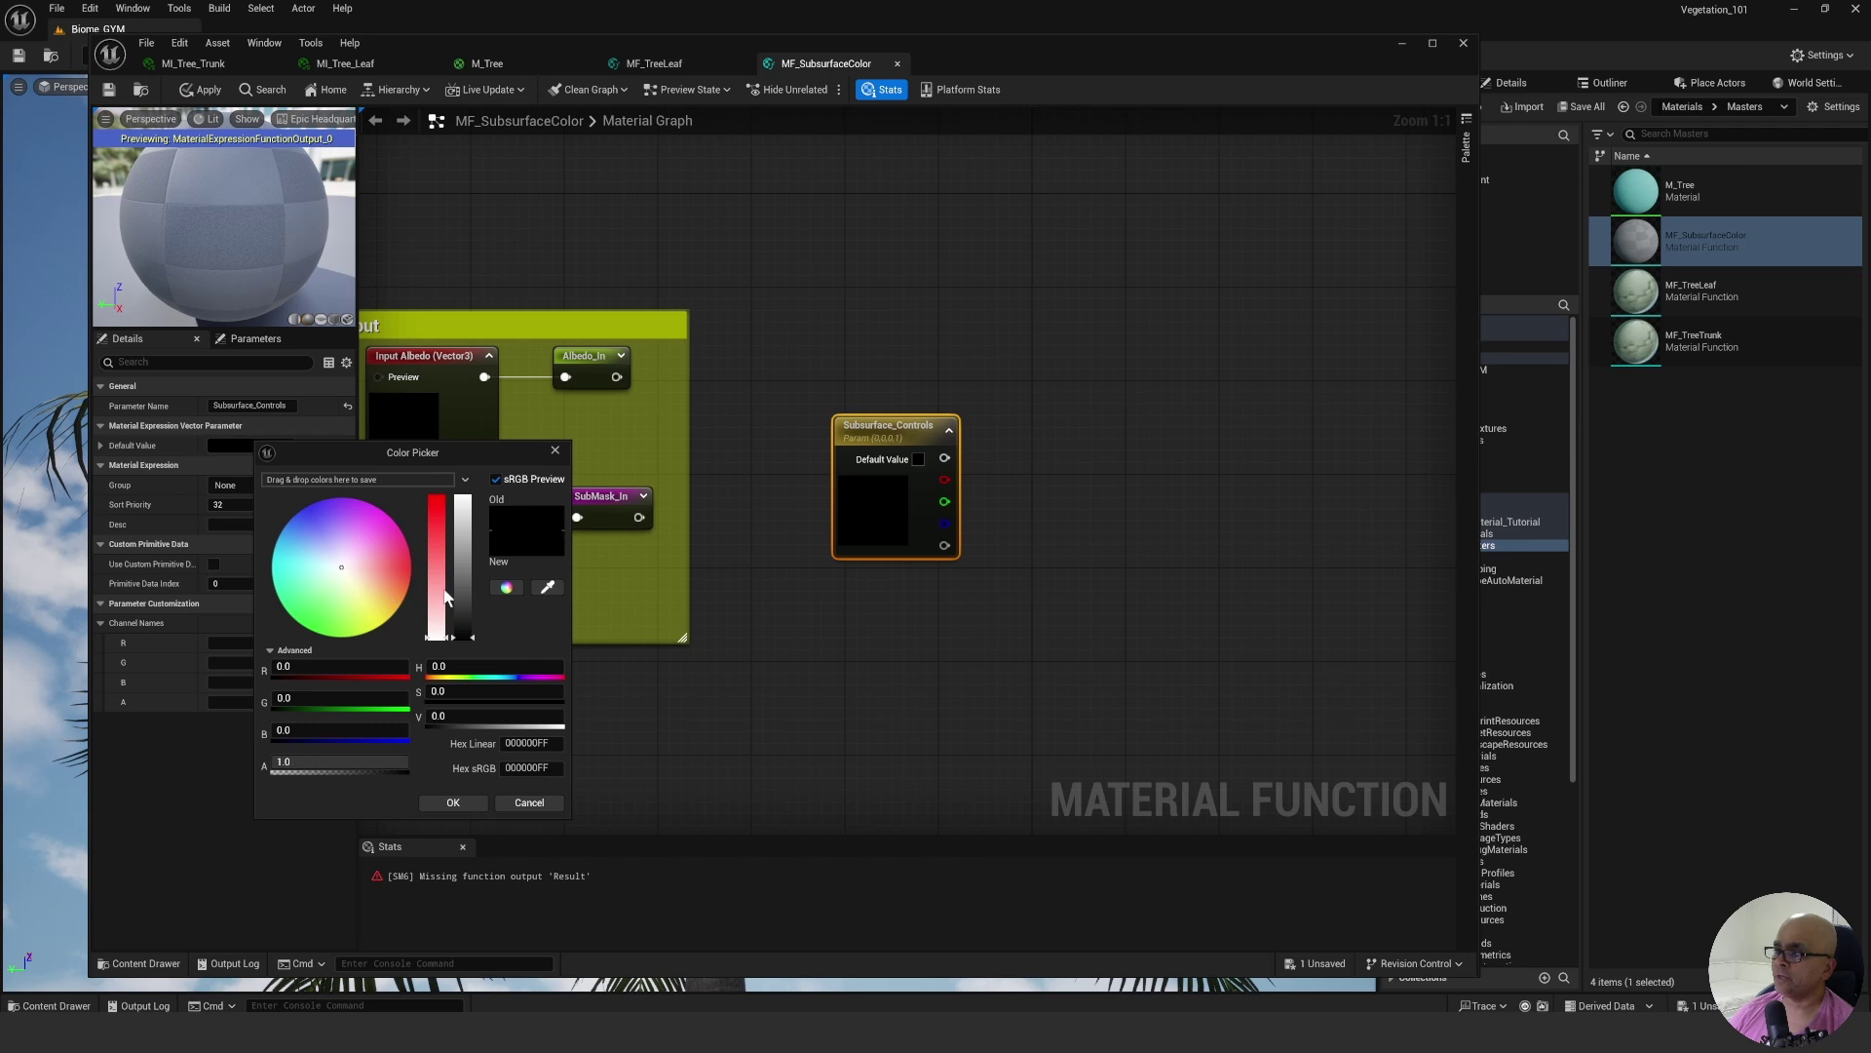
drag(464, 585, 462, 458)
click(453, 802)
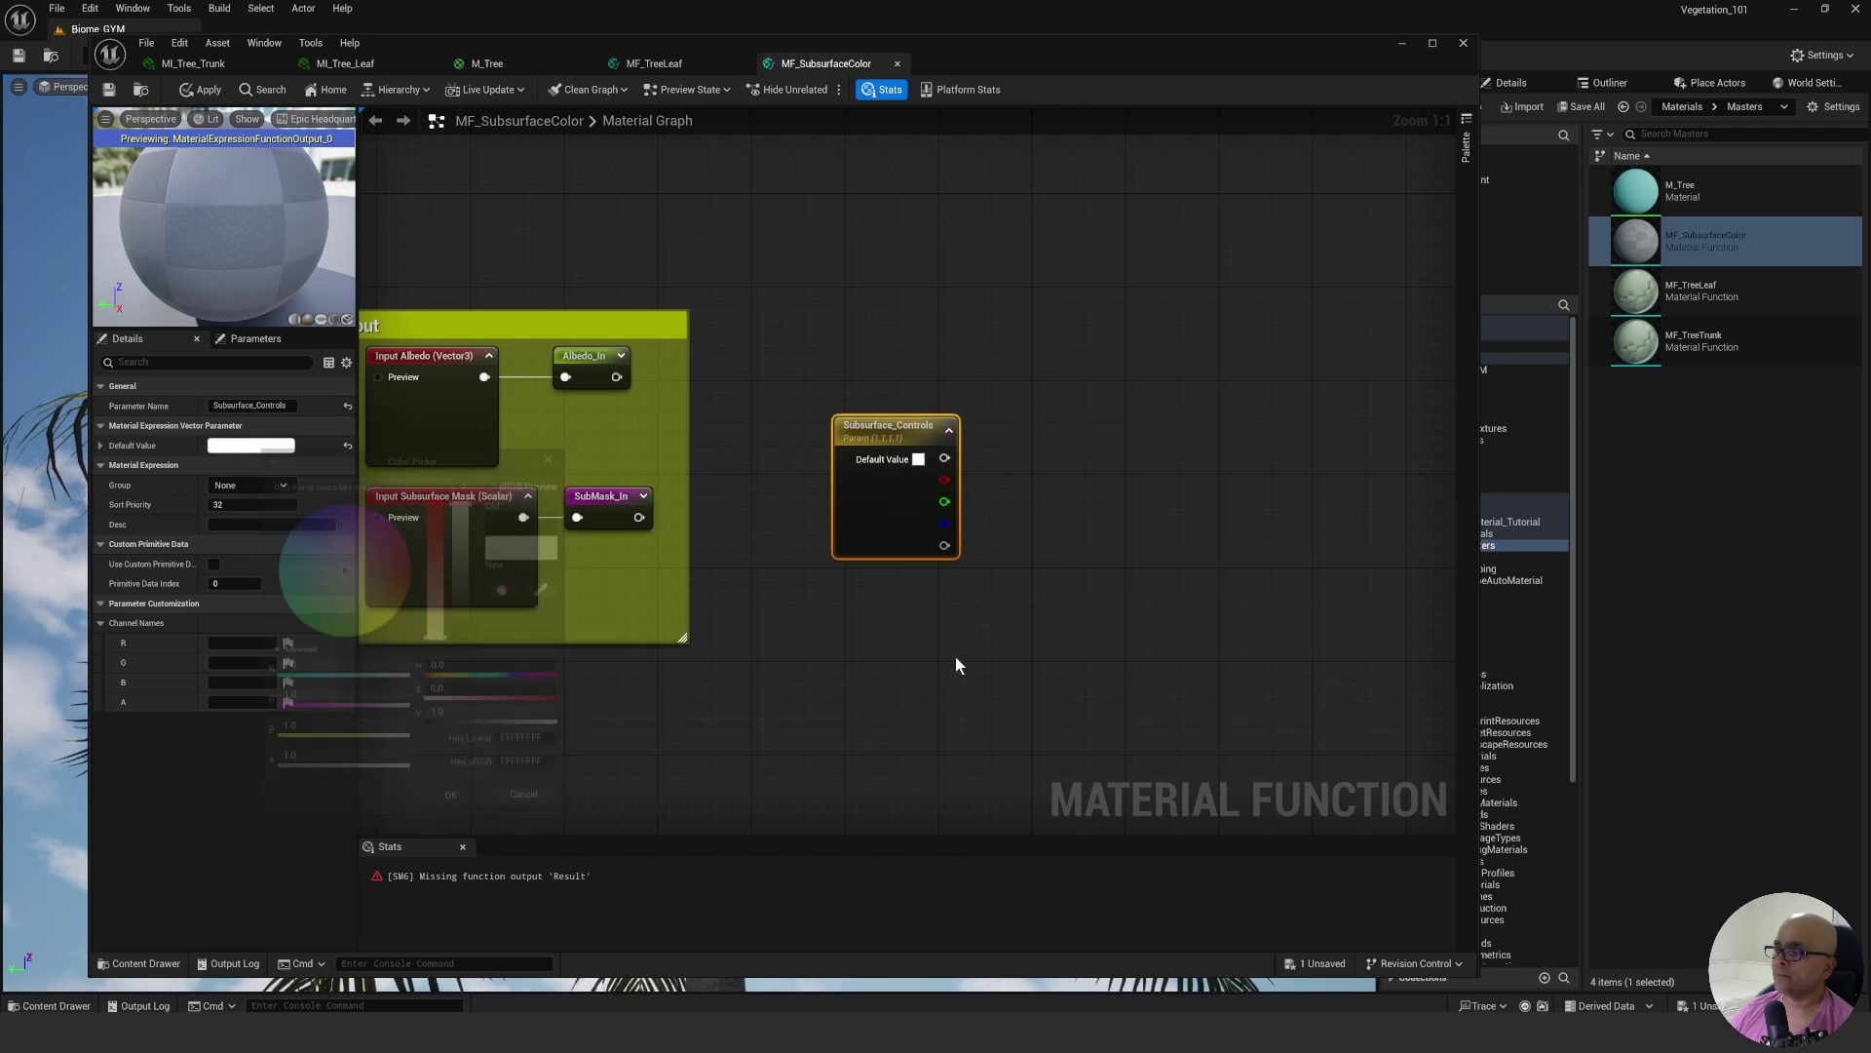
click(739, 530)
click(906, 433)
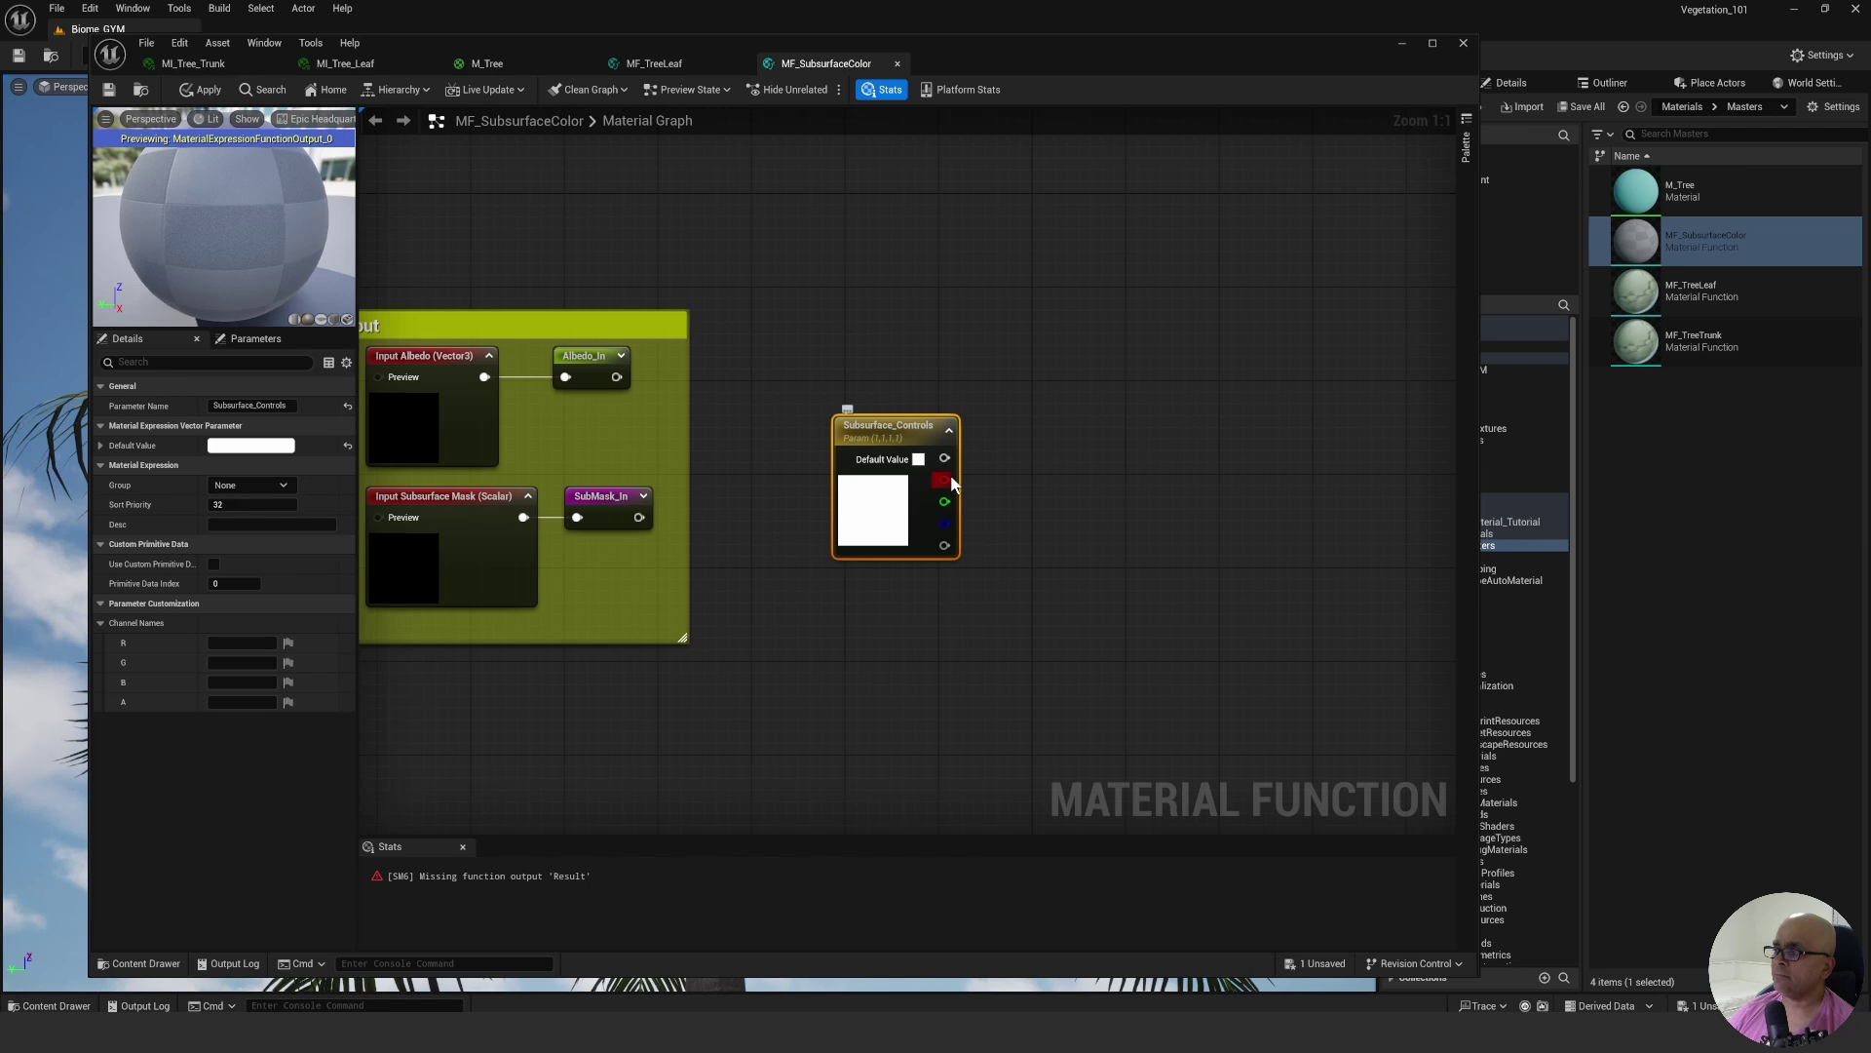
Name the Subsurface_Controls R channel Saturation and its G channel Brightness.
click(240, 642)
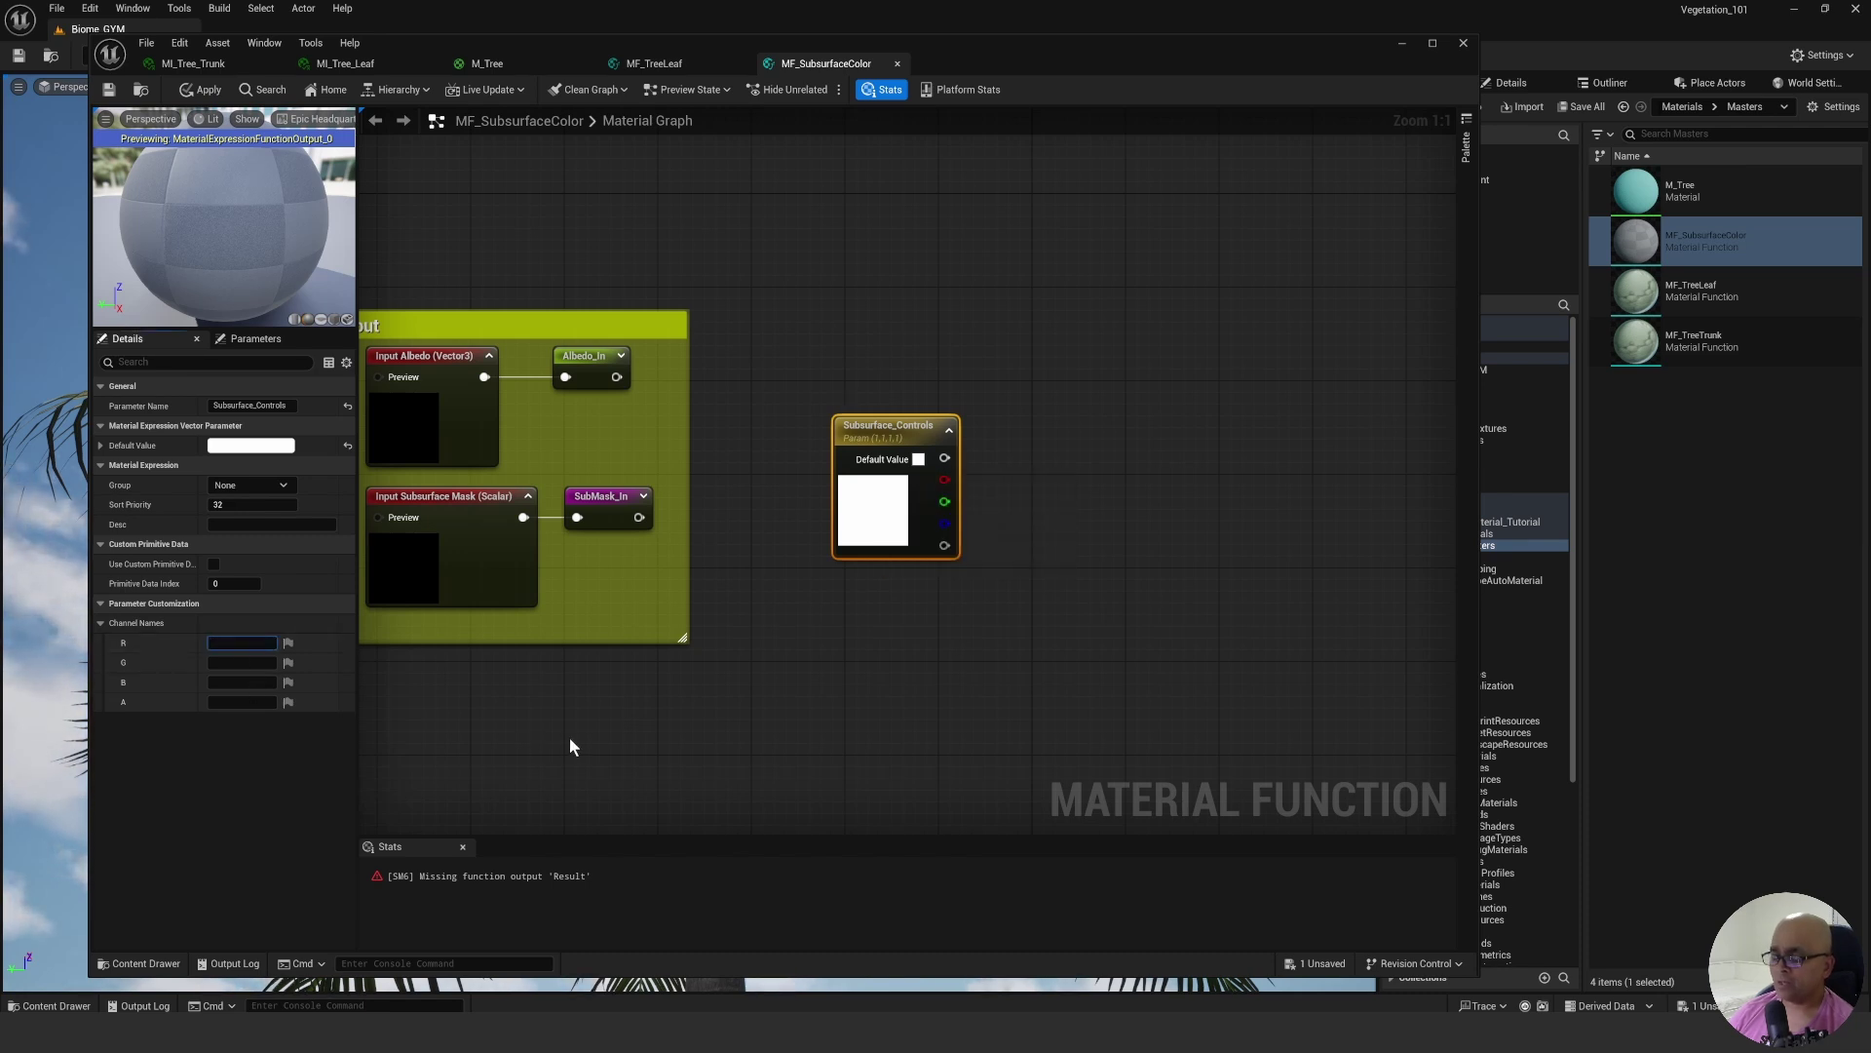
text(Saturat)
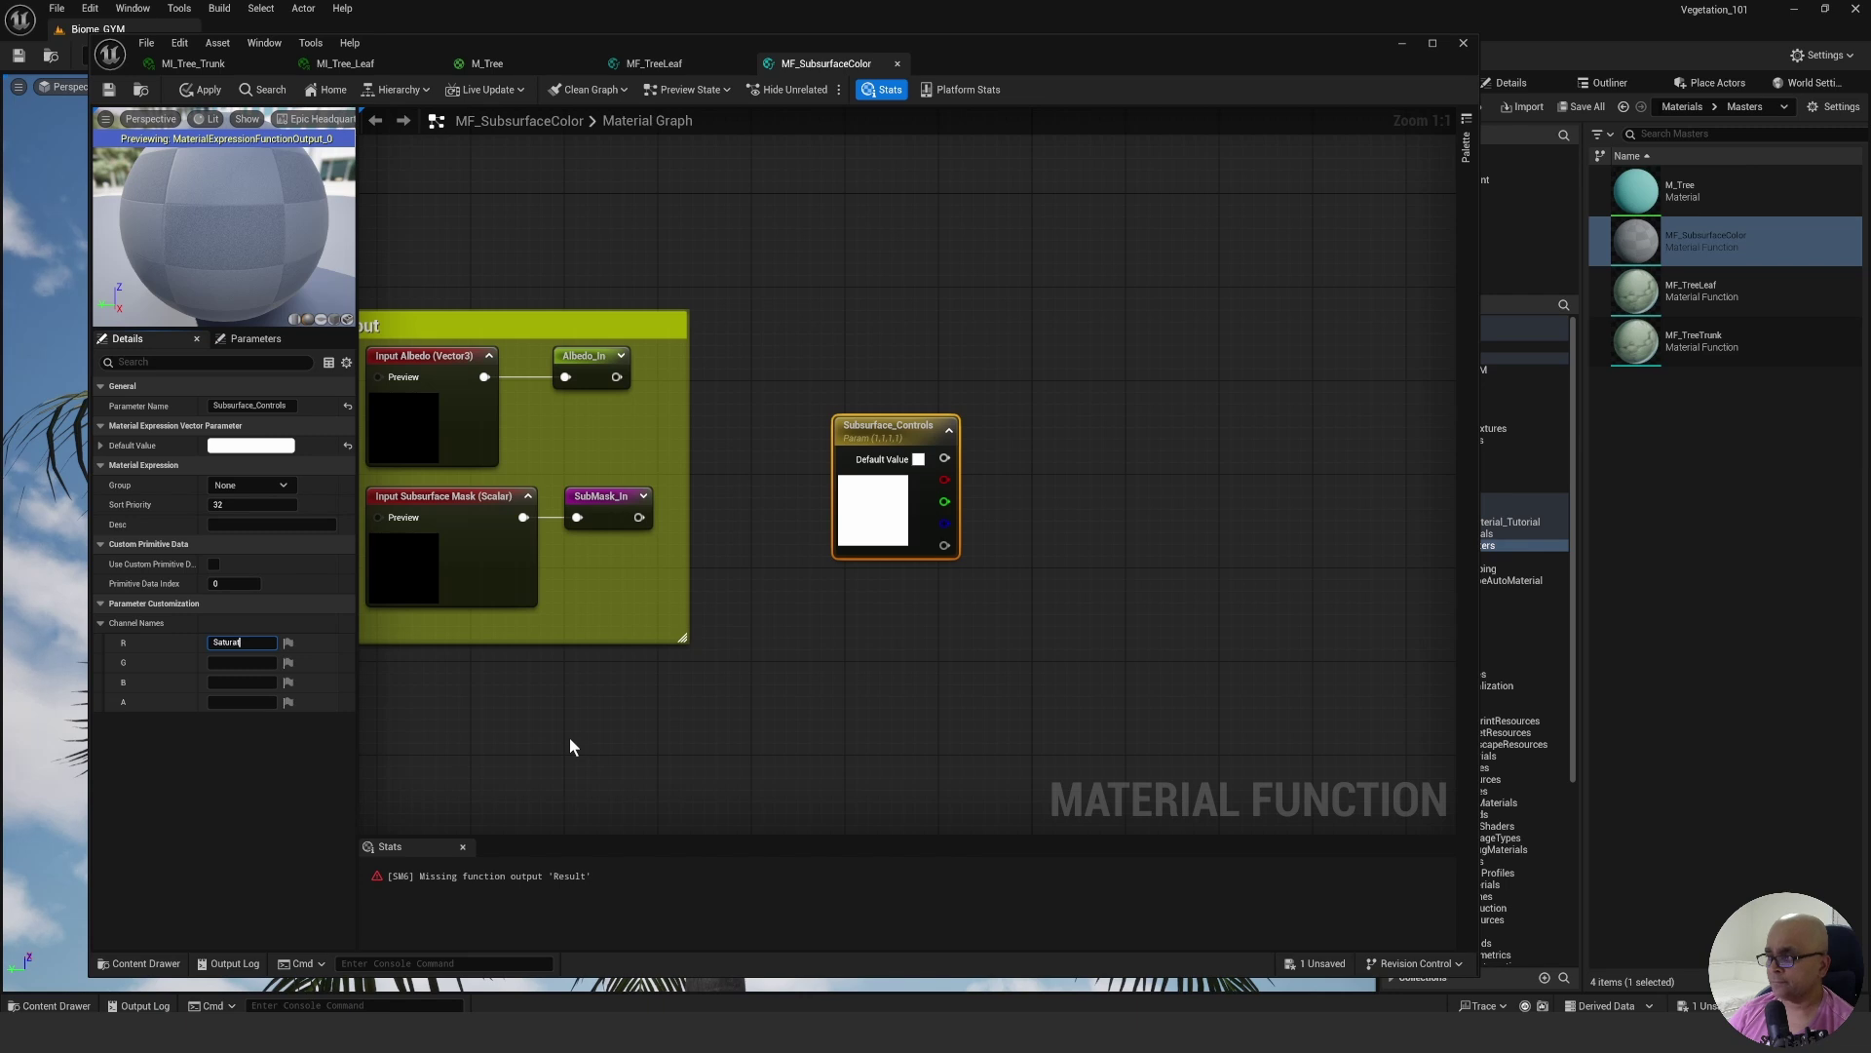
text(ion)
key(Return)
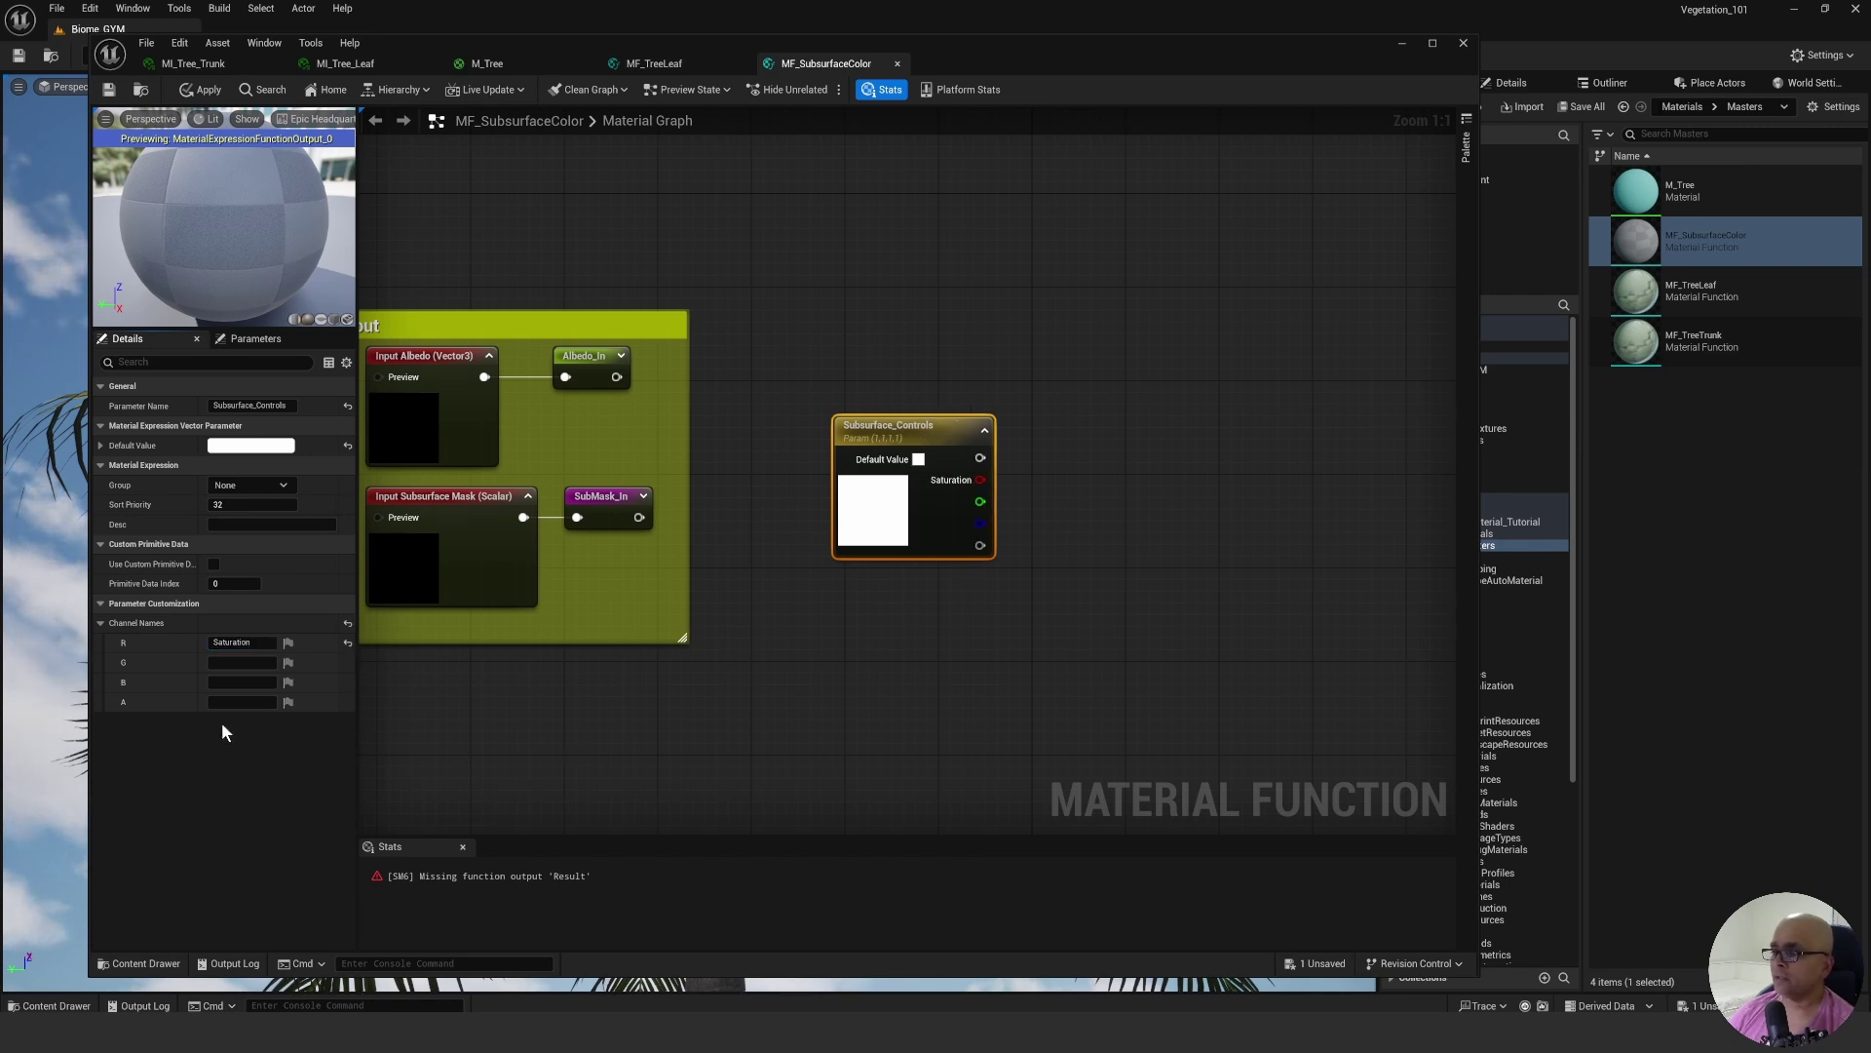
click(239, 663)
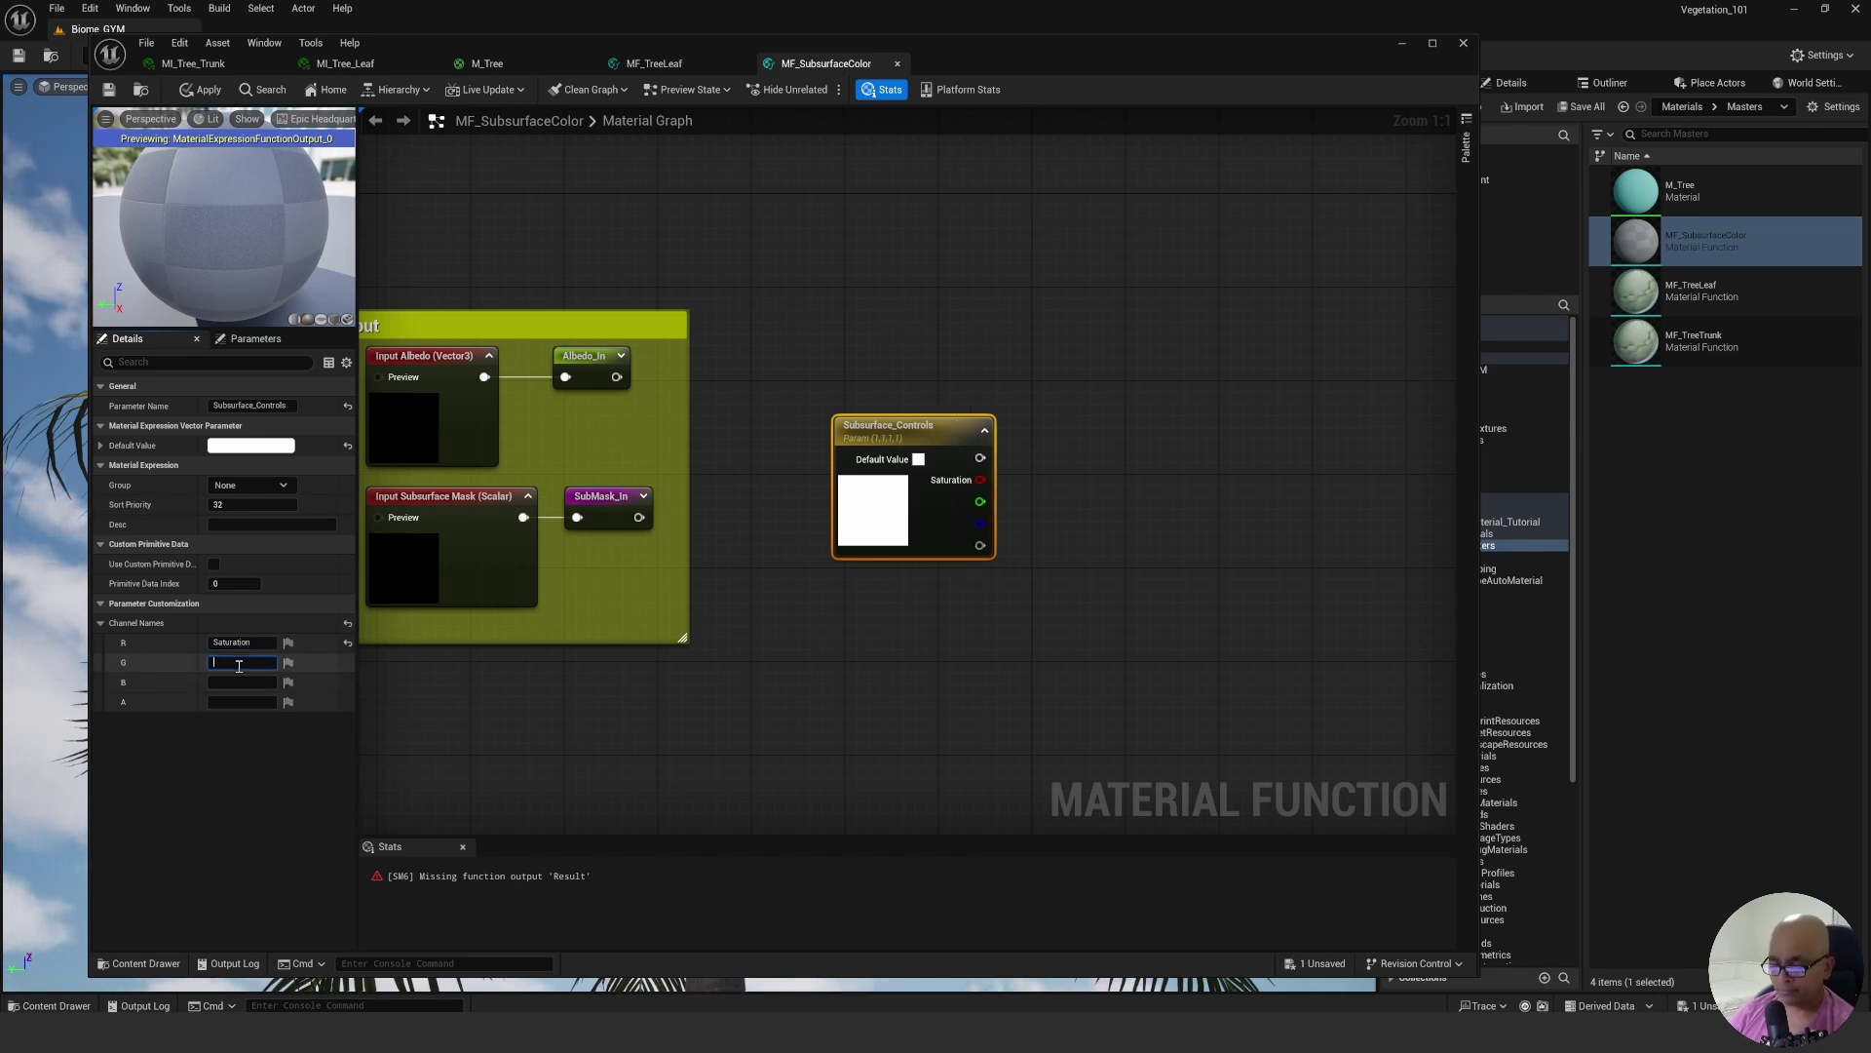
text(Brigh)
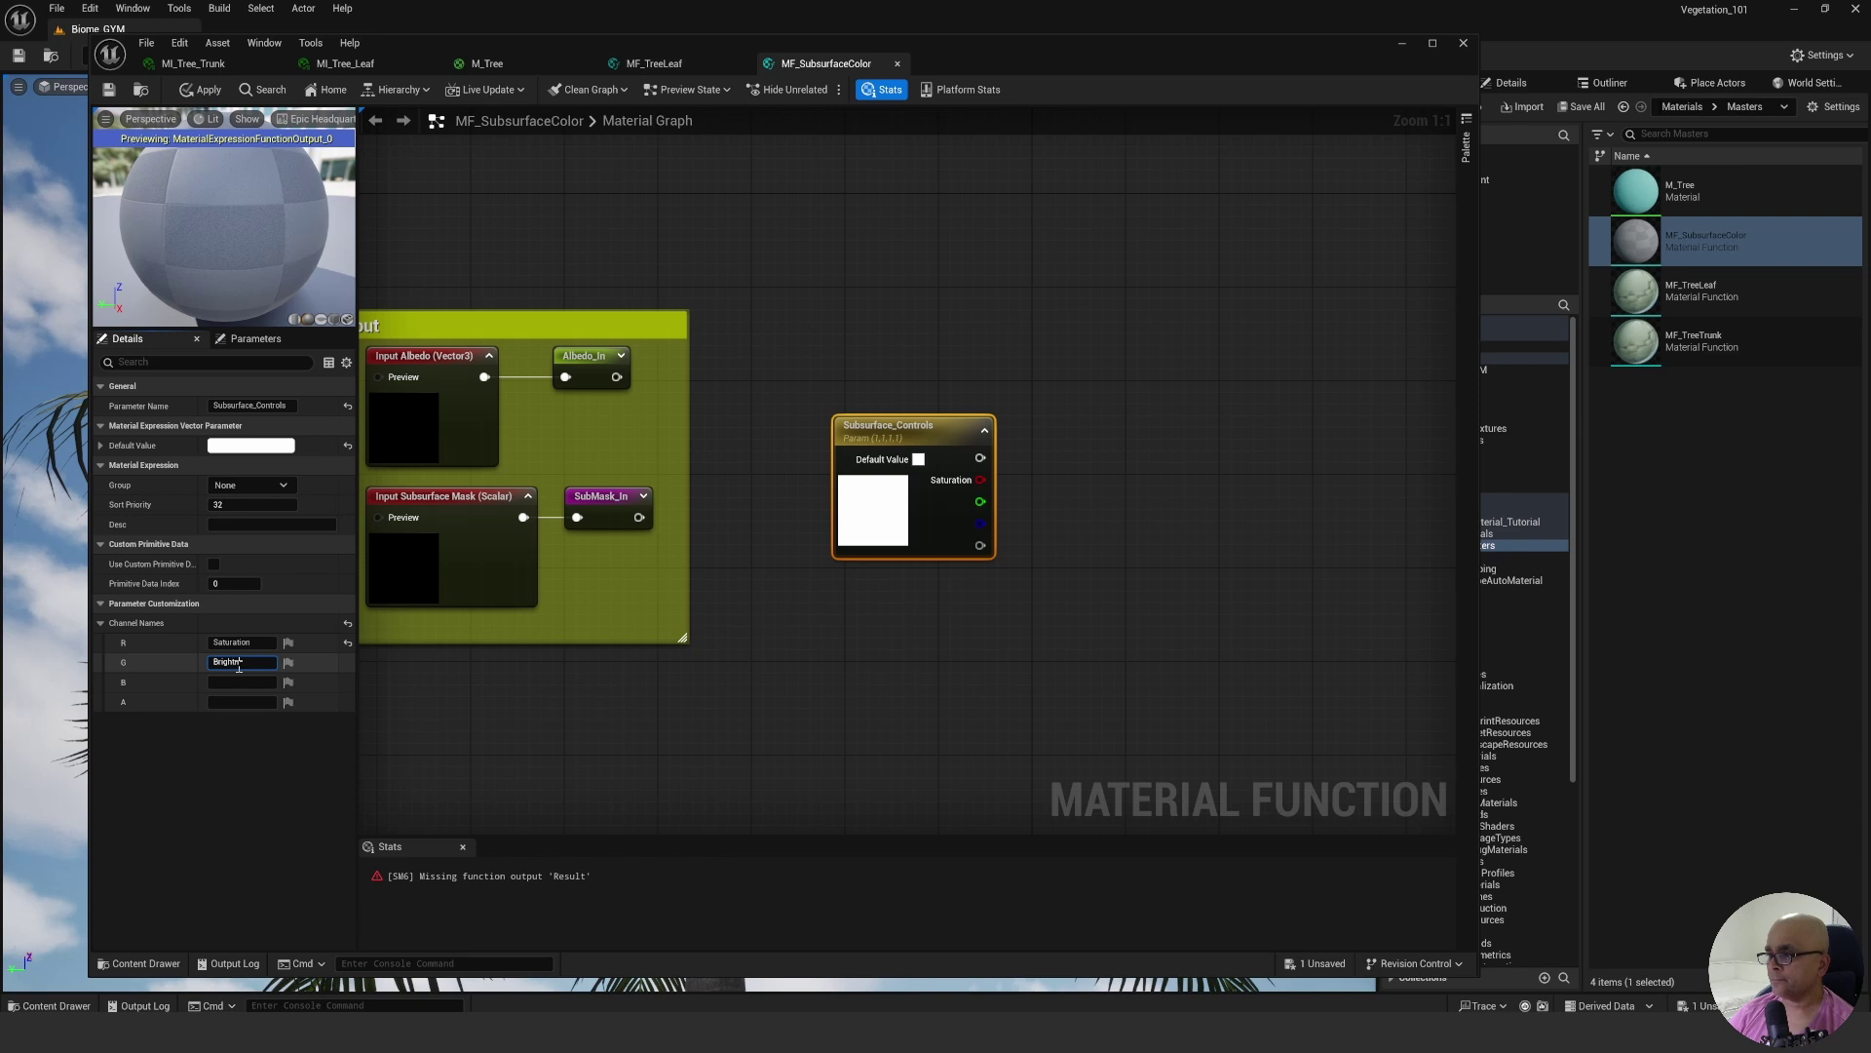
text(tness)
key(Return)
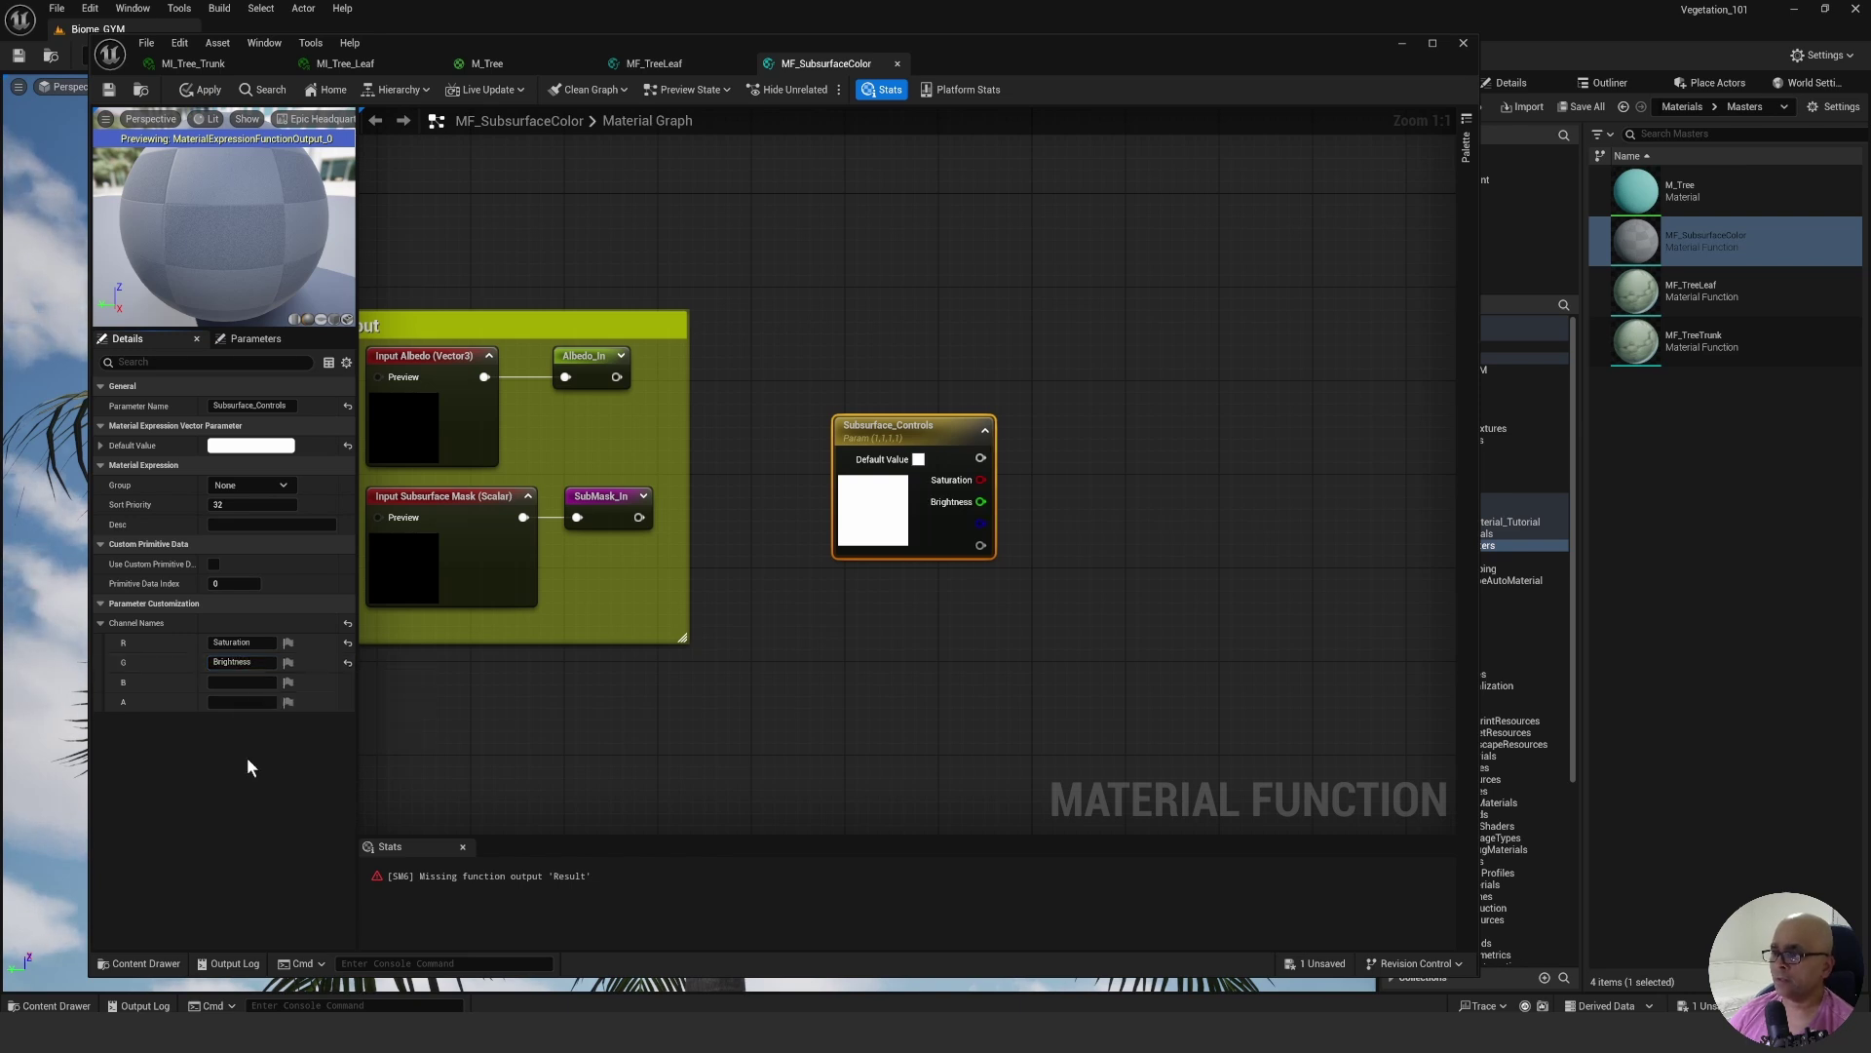
Name the B channel of the Subsurface_Controls parameter Contrast.
click(252, 682)
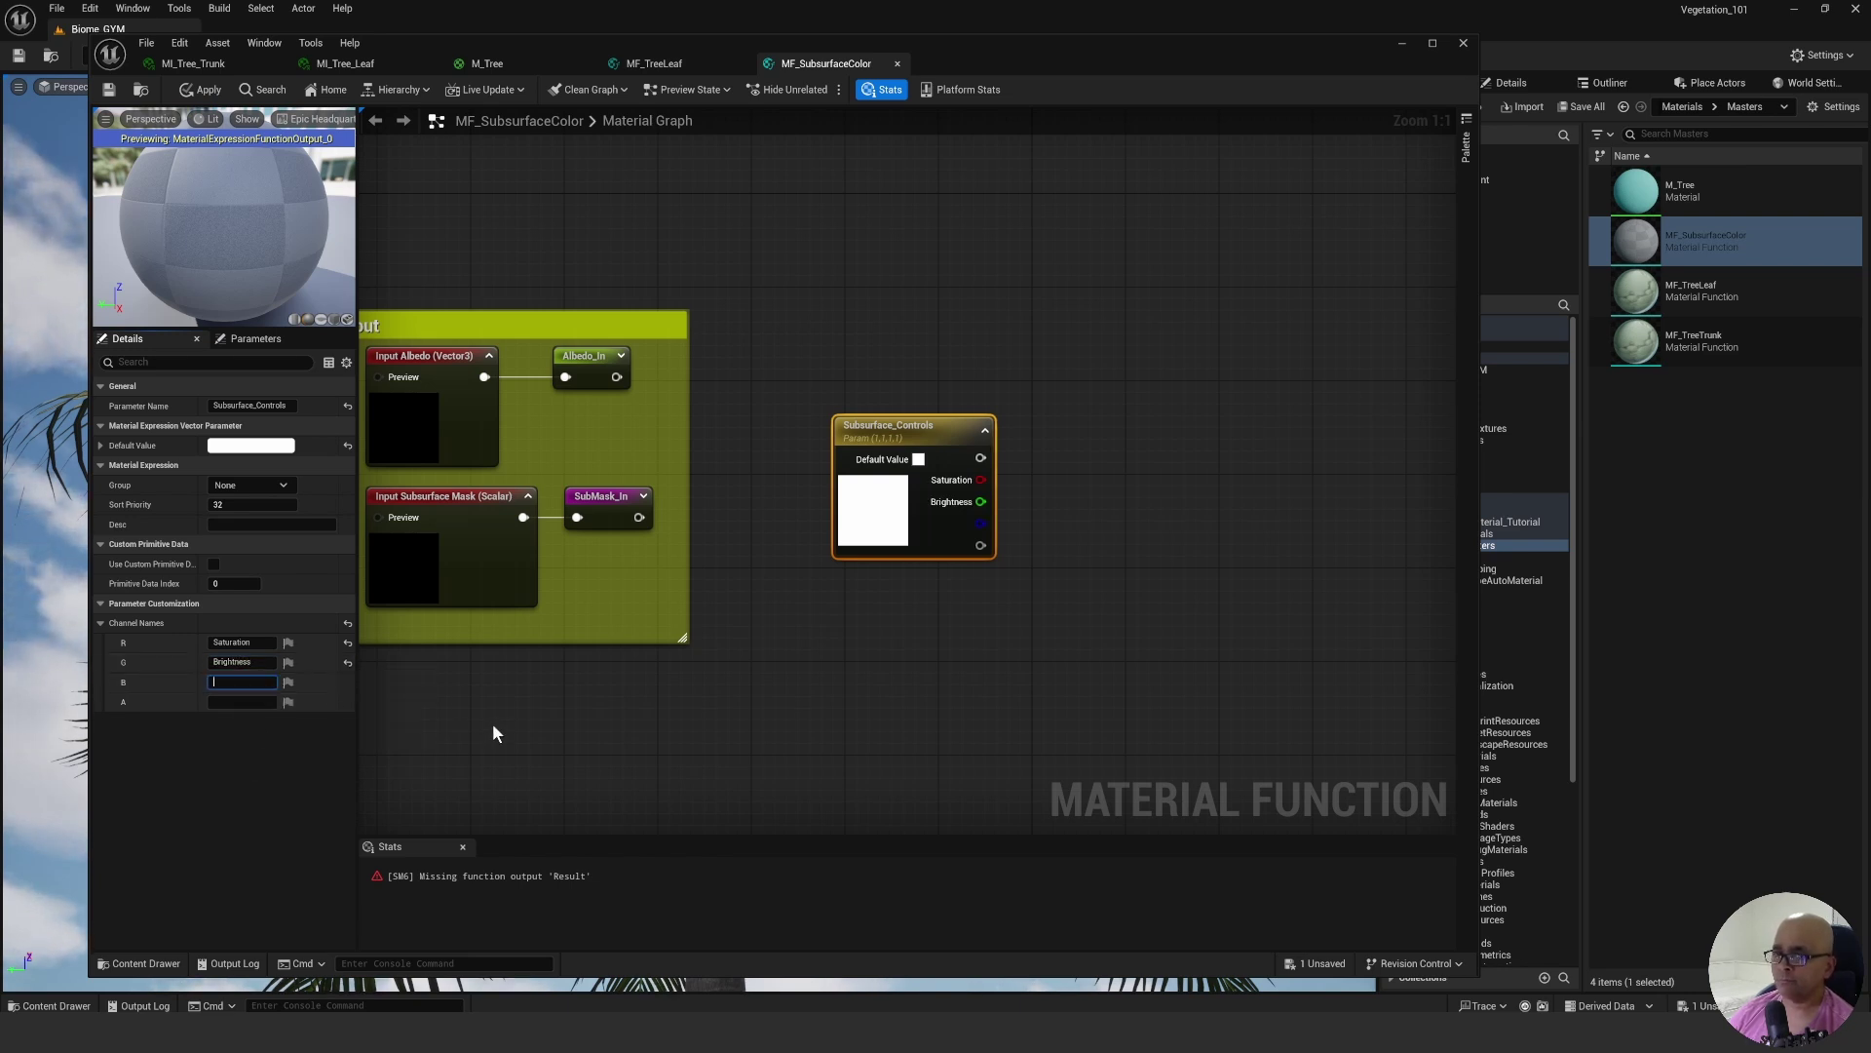
text(Contras)
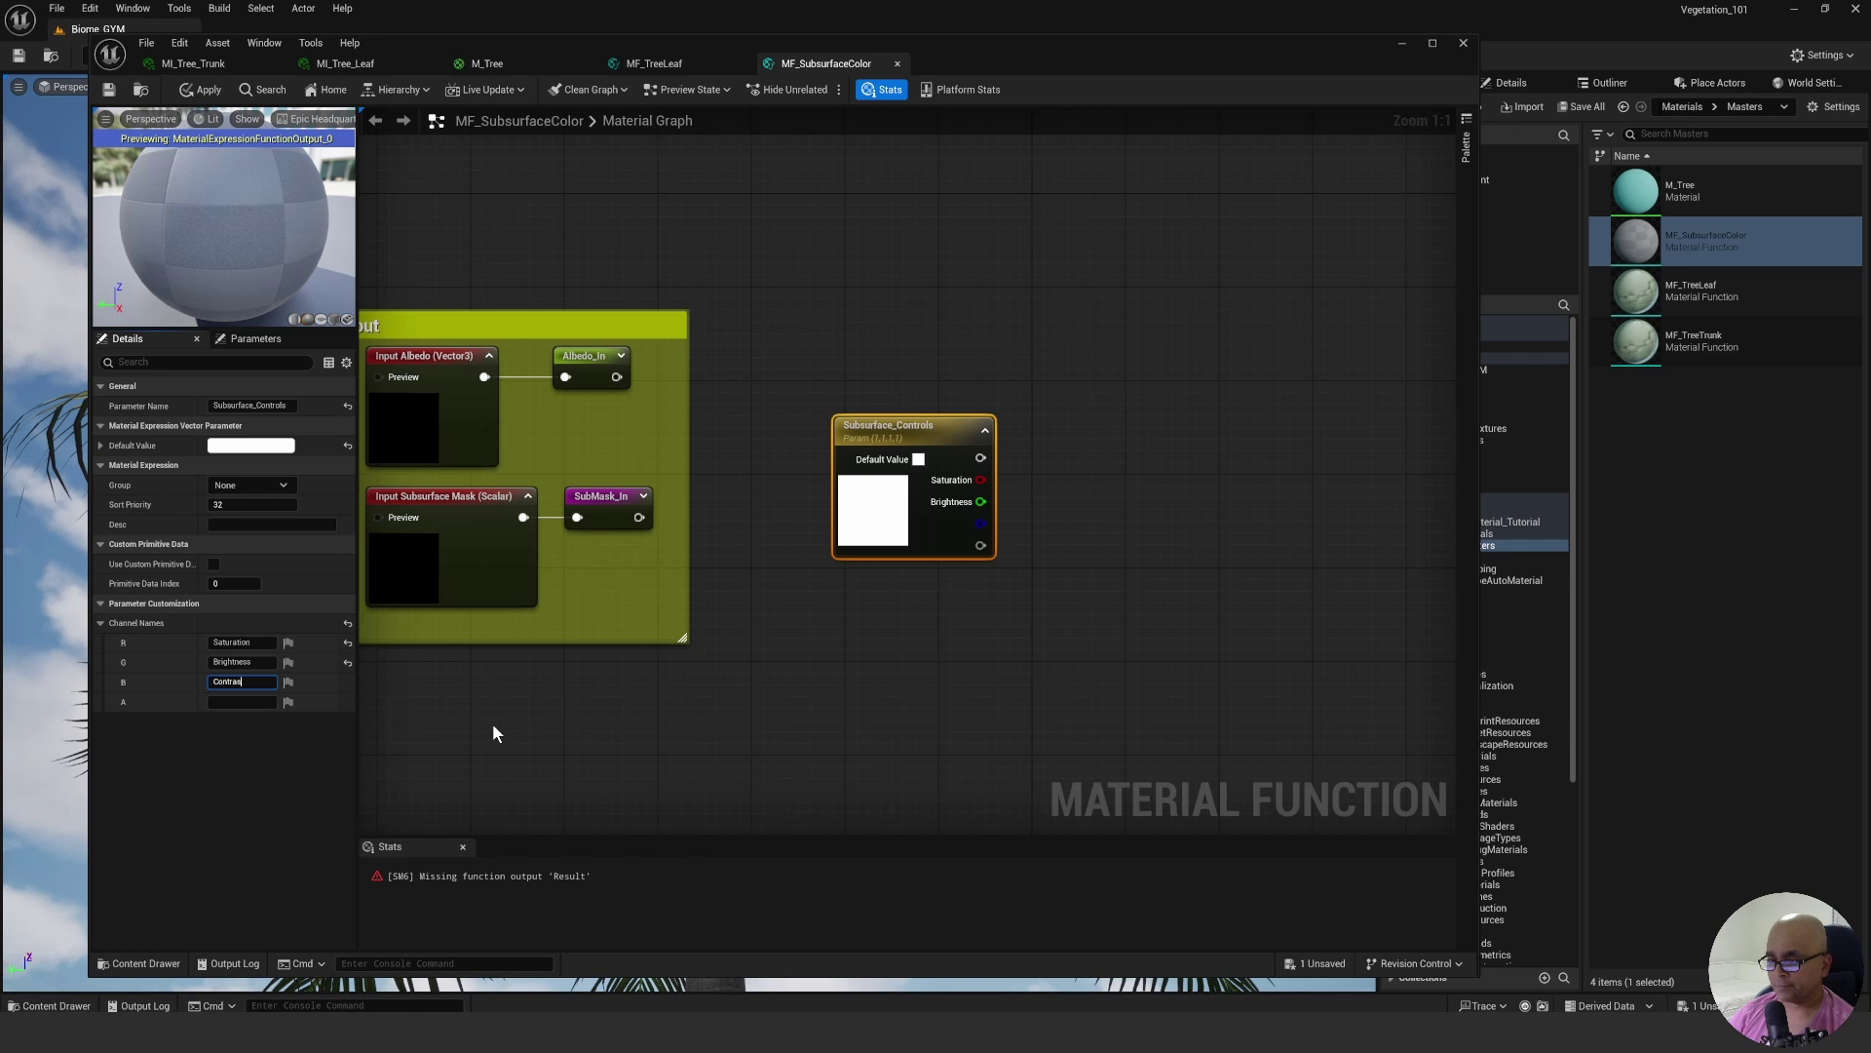
text(t)
key(Return)
click(829, 622)
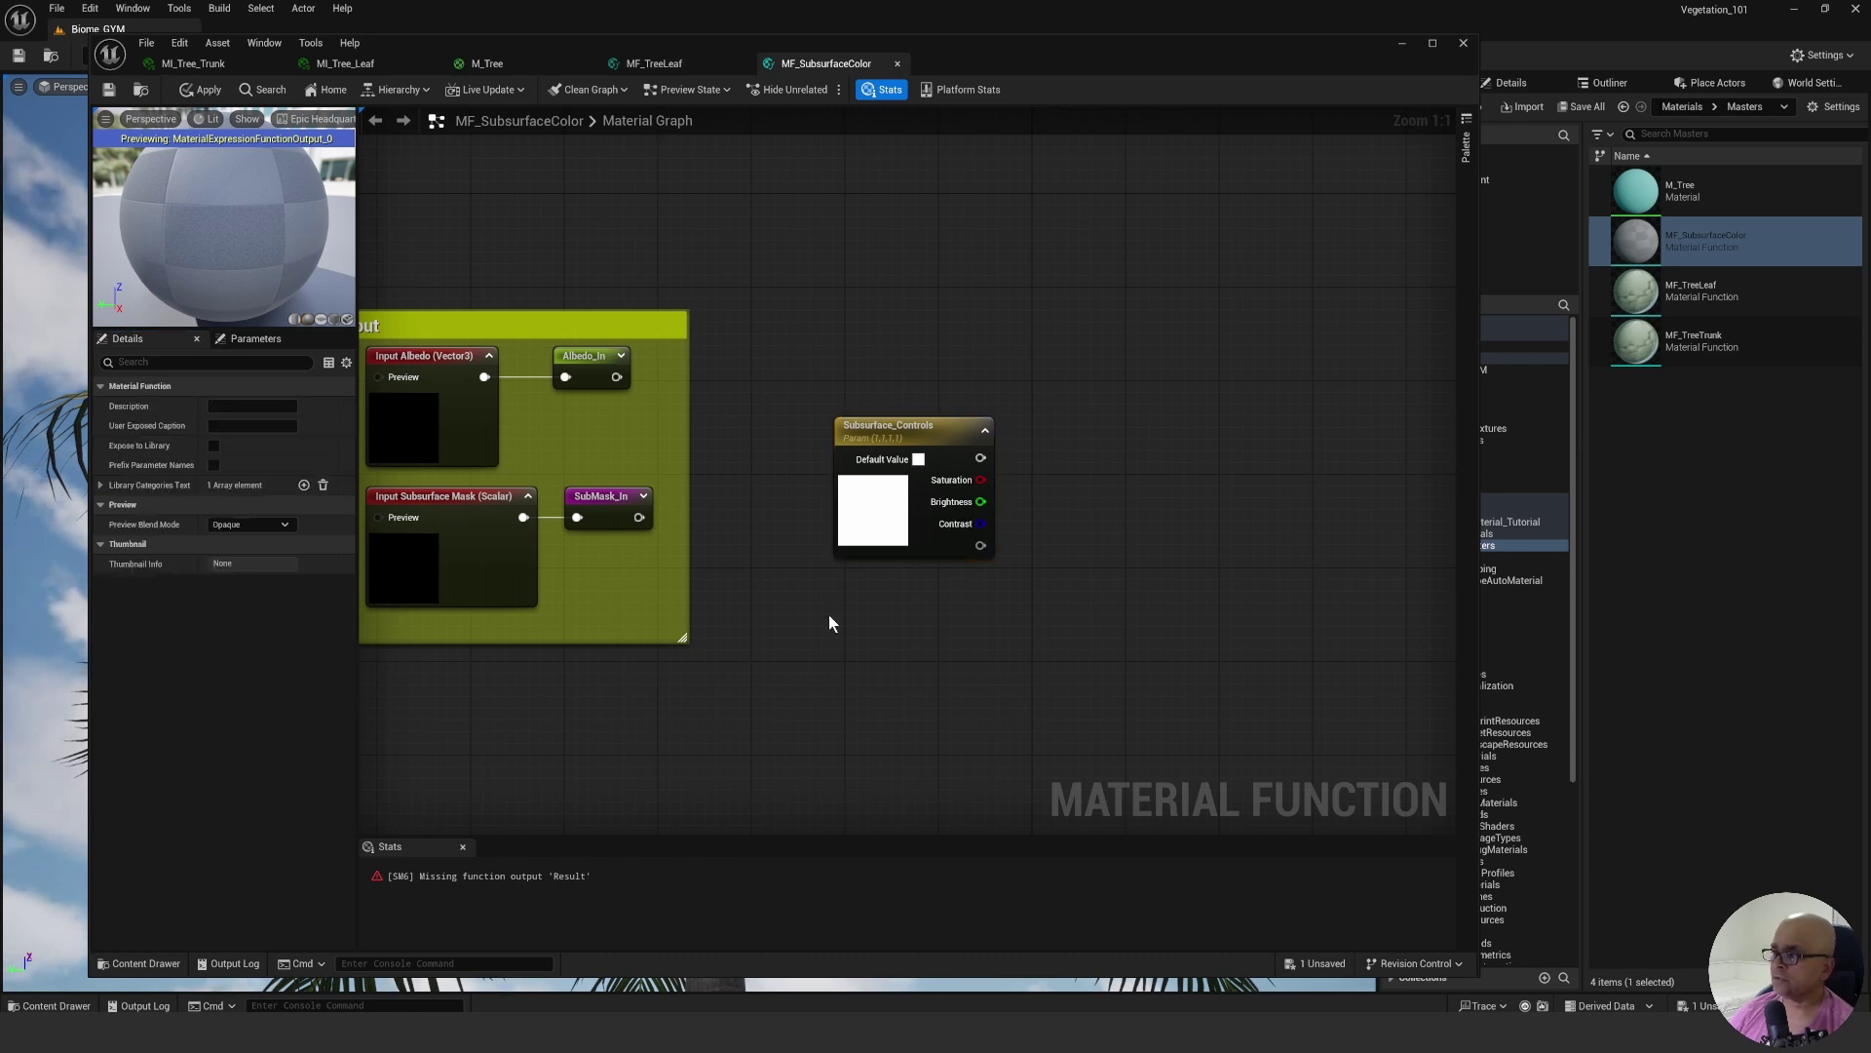
Move the Subsurface_Controls node closer to the Input comment box and save the material function.
drag(918, 434, 834, 527)
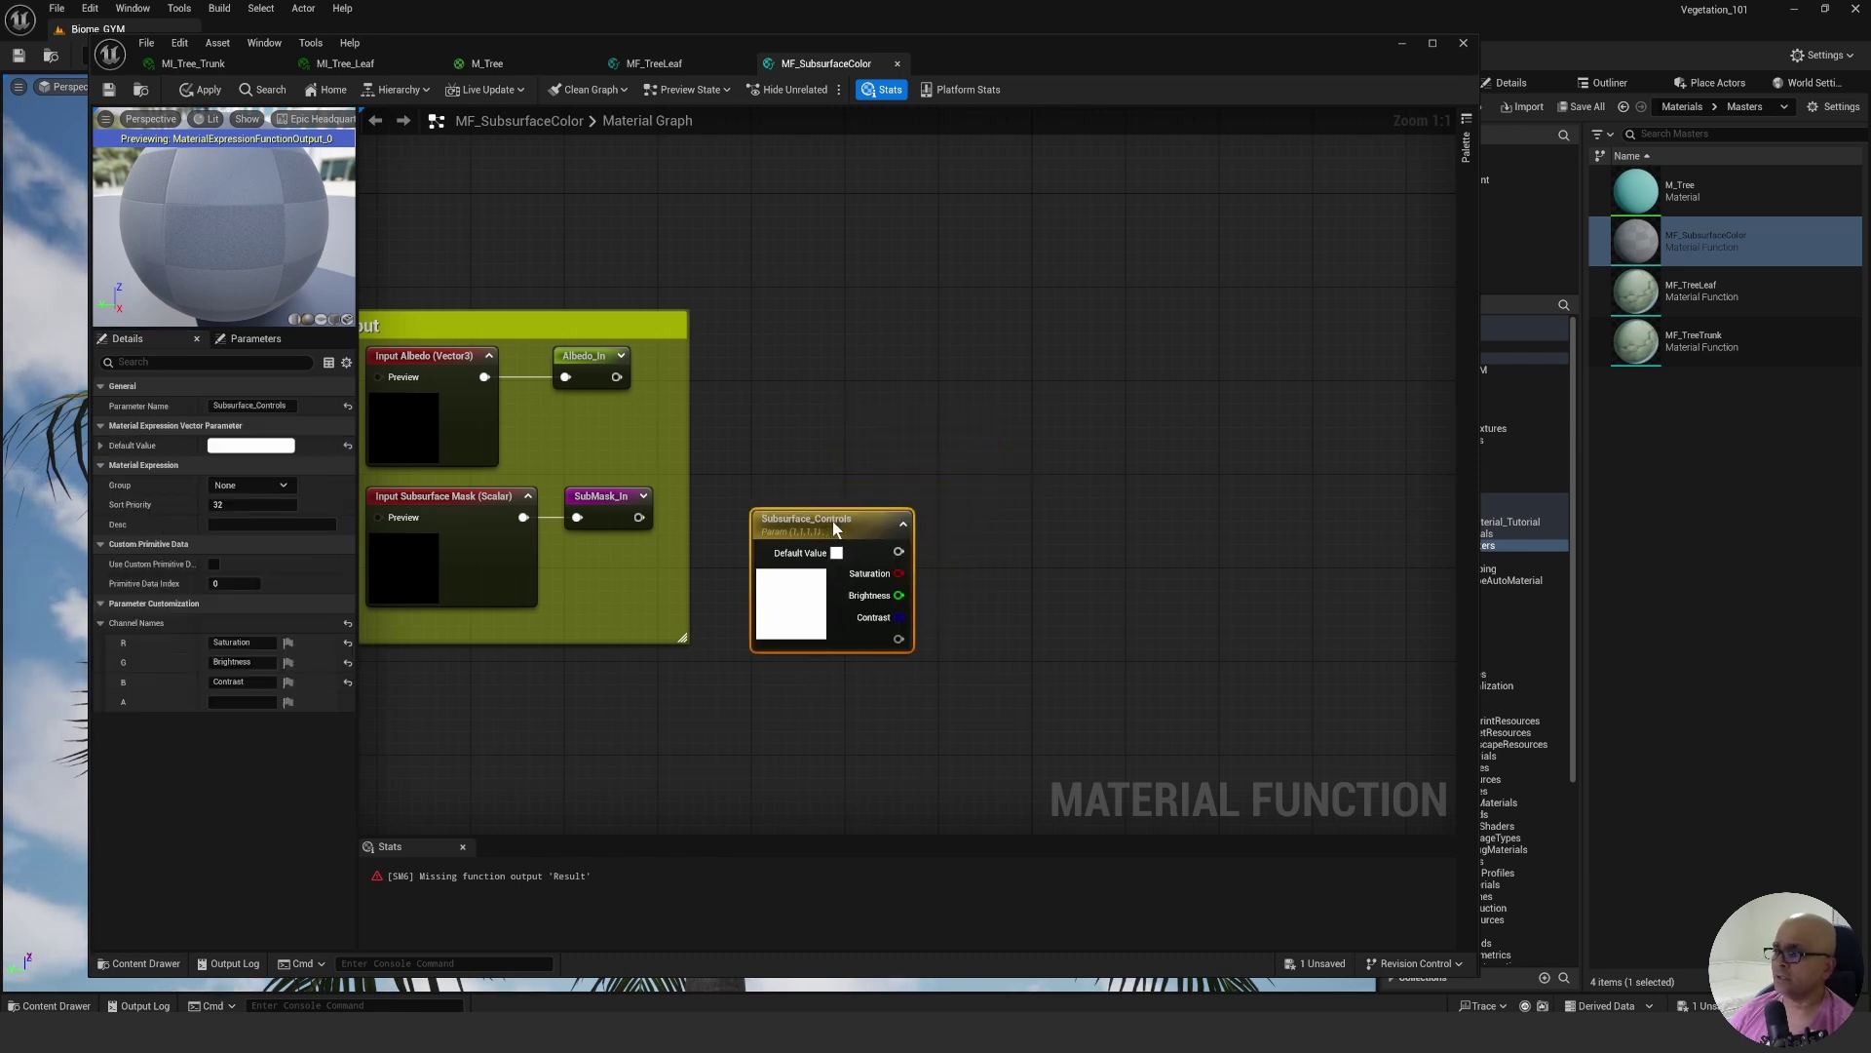
click(865, 459)
right_drag(865, 459, 888, 462)
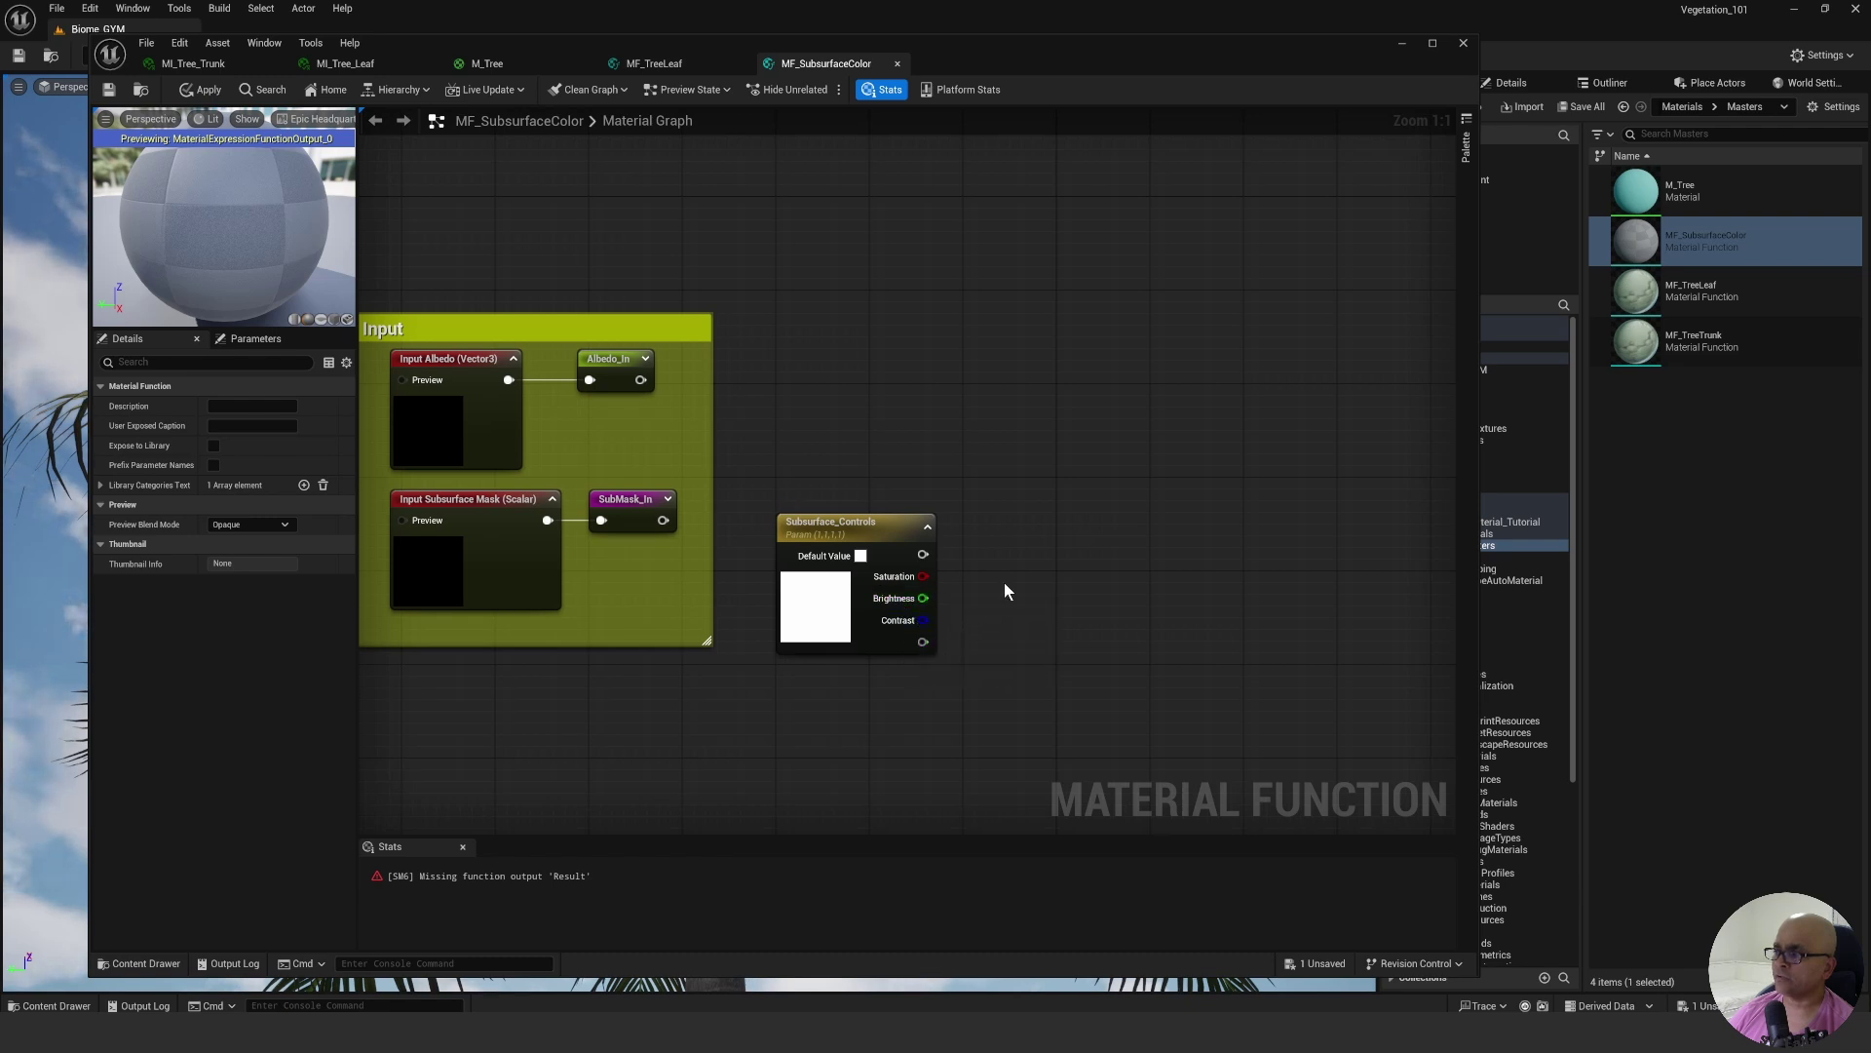
right_drag(1004, 476, 1004, 537)
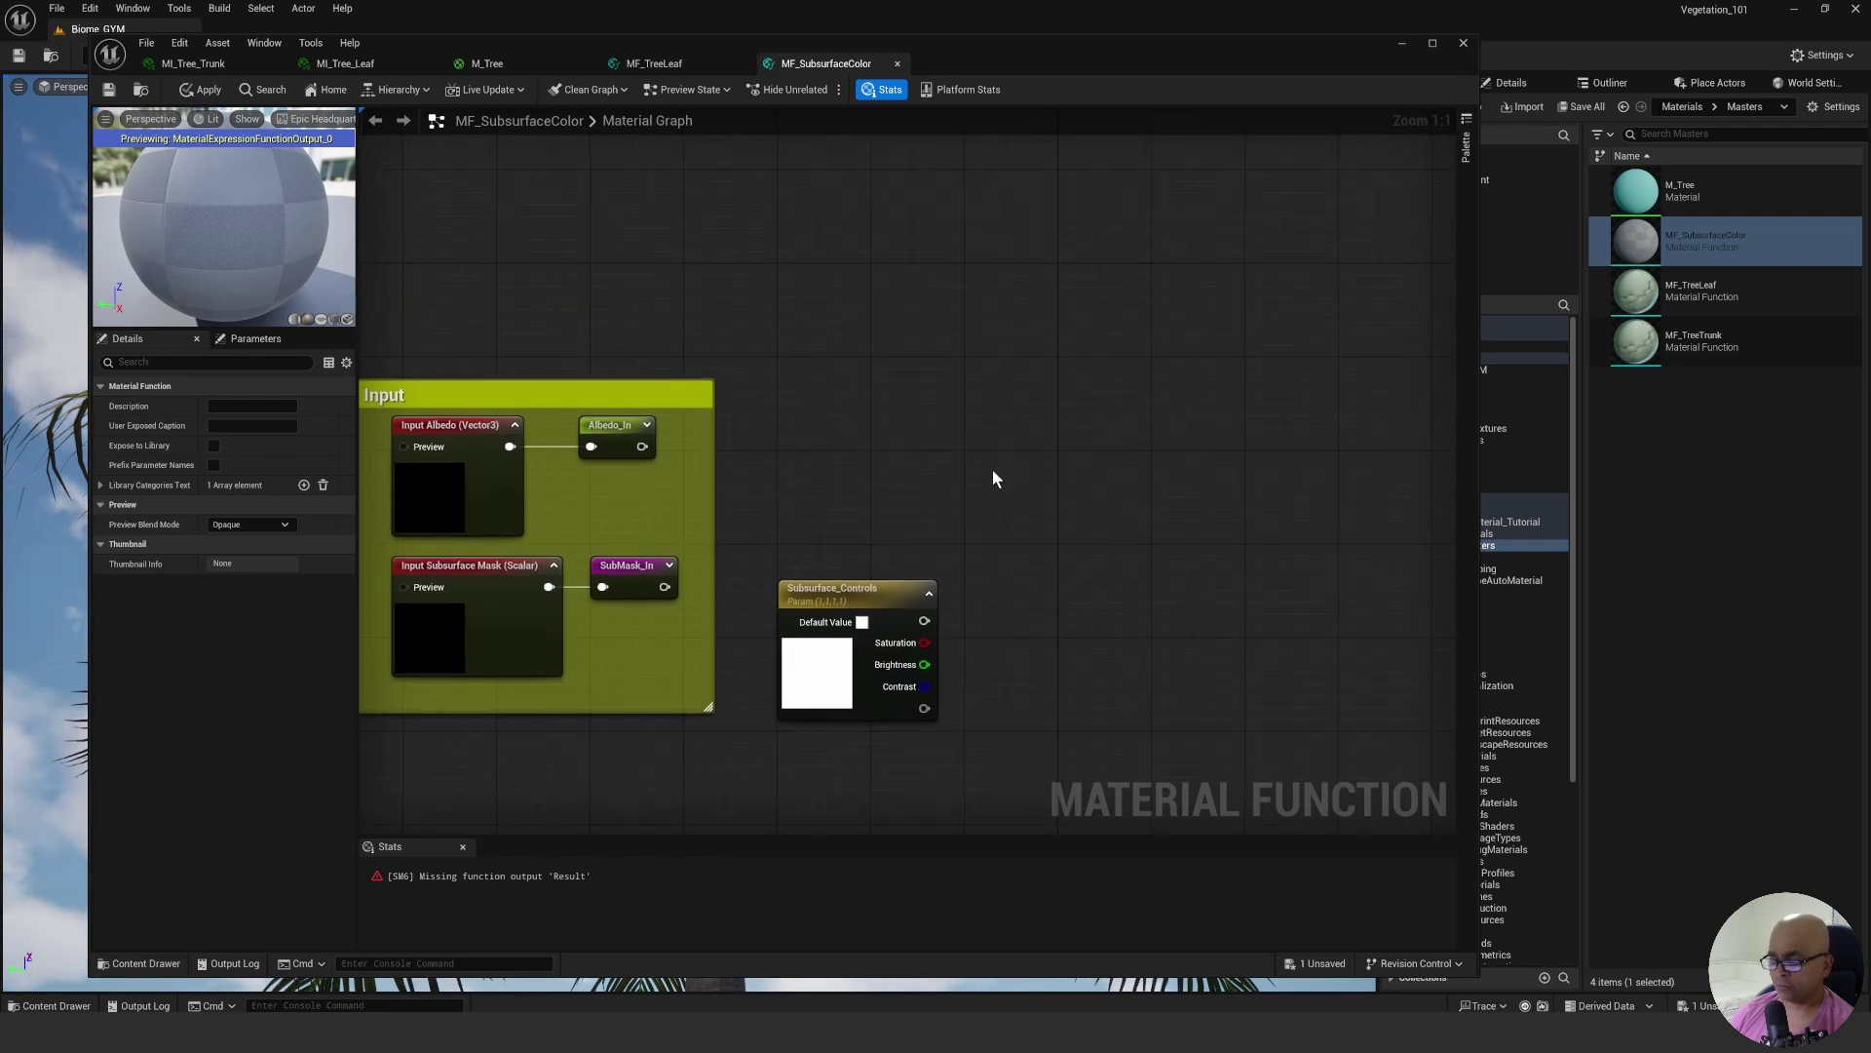
key(ctrl+s)
Assign the Subsurface_Controls parameter to the group 2_Subsurface and set its sort priority to 1.
click(901, 588)
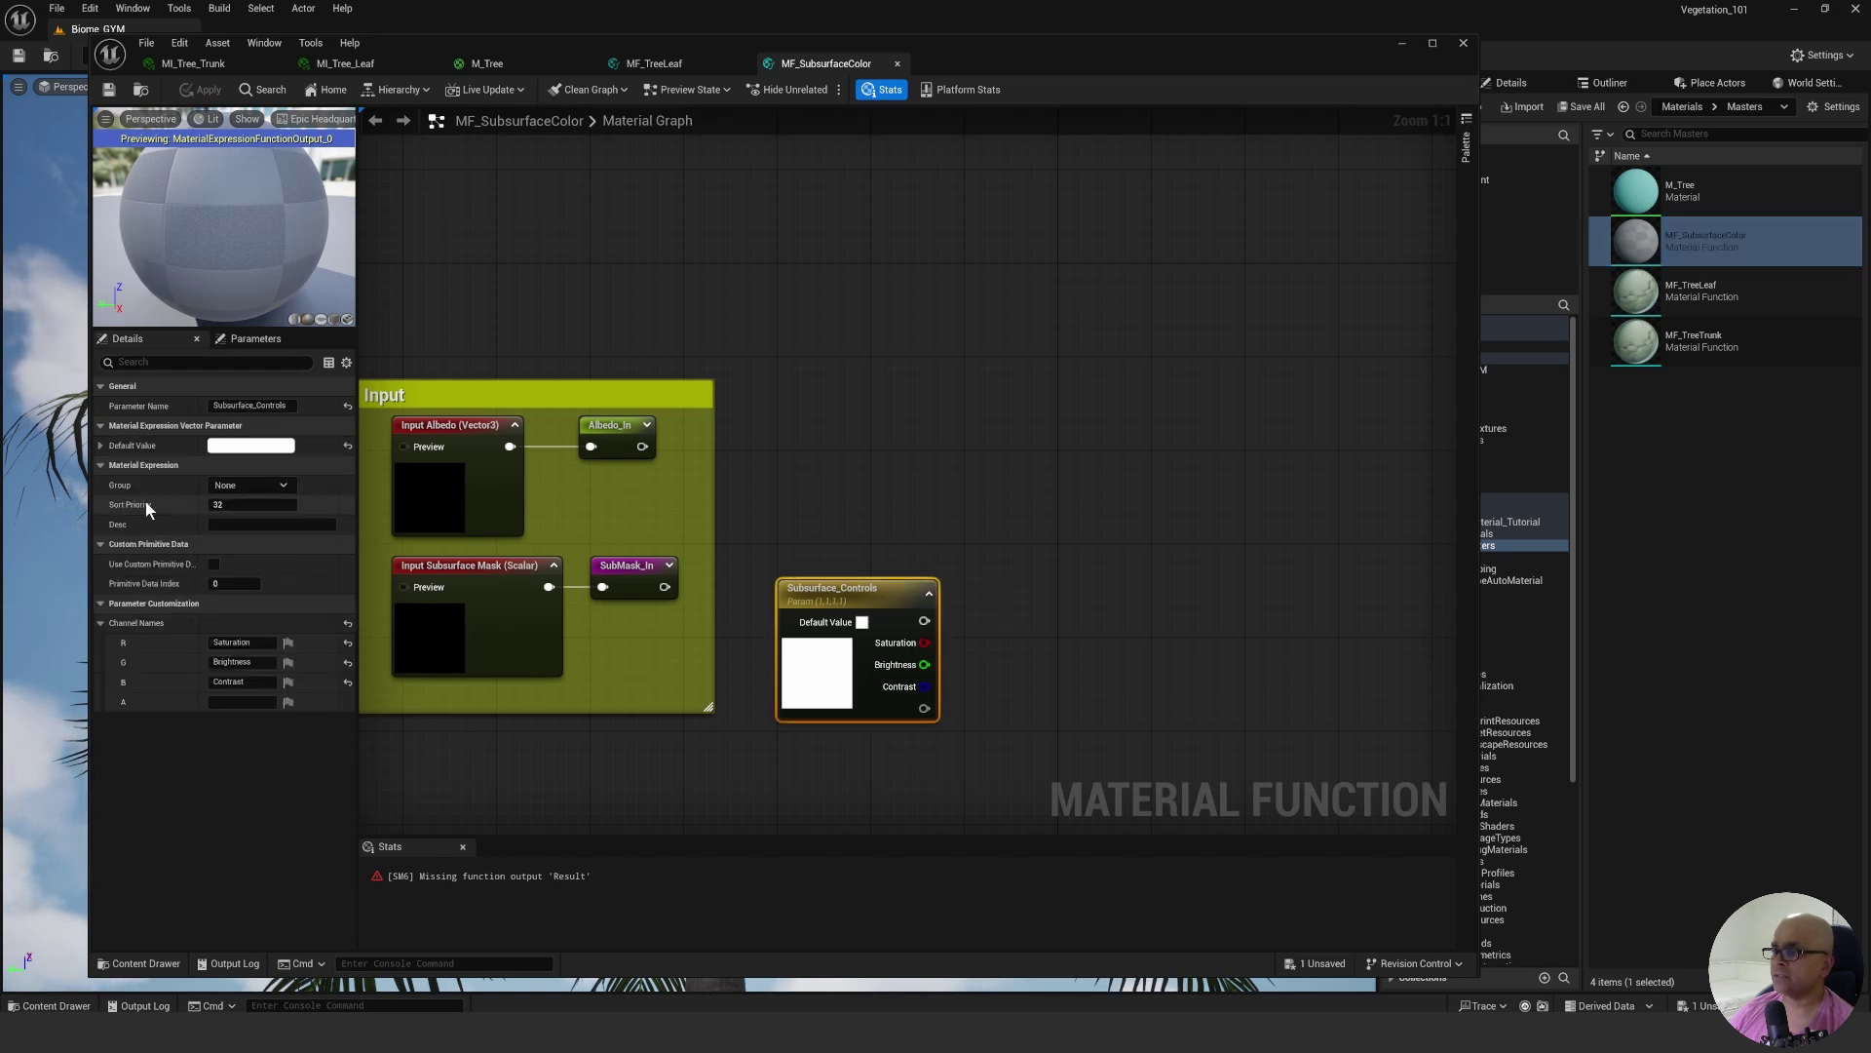
click(251, 484)
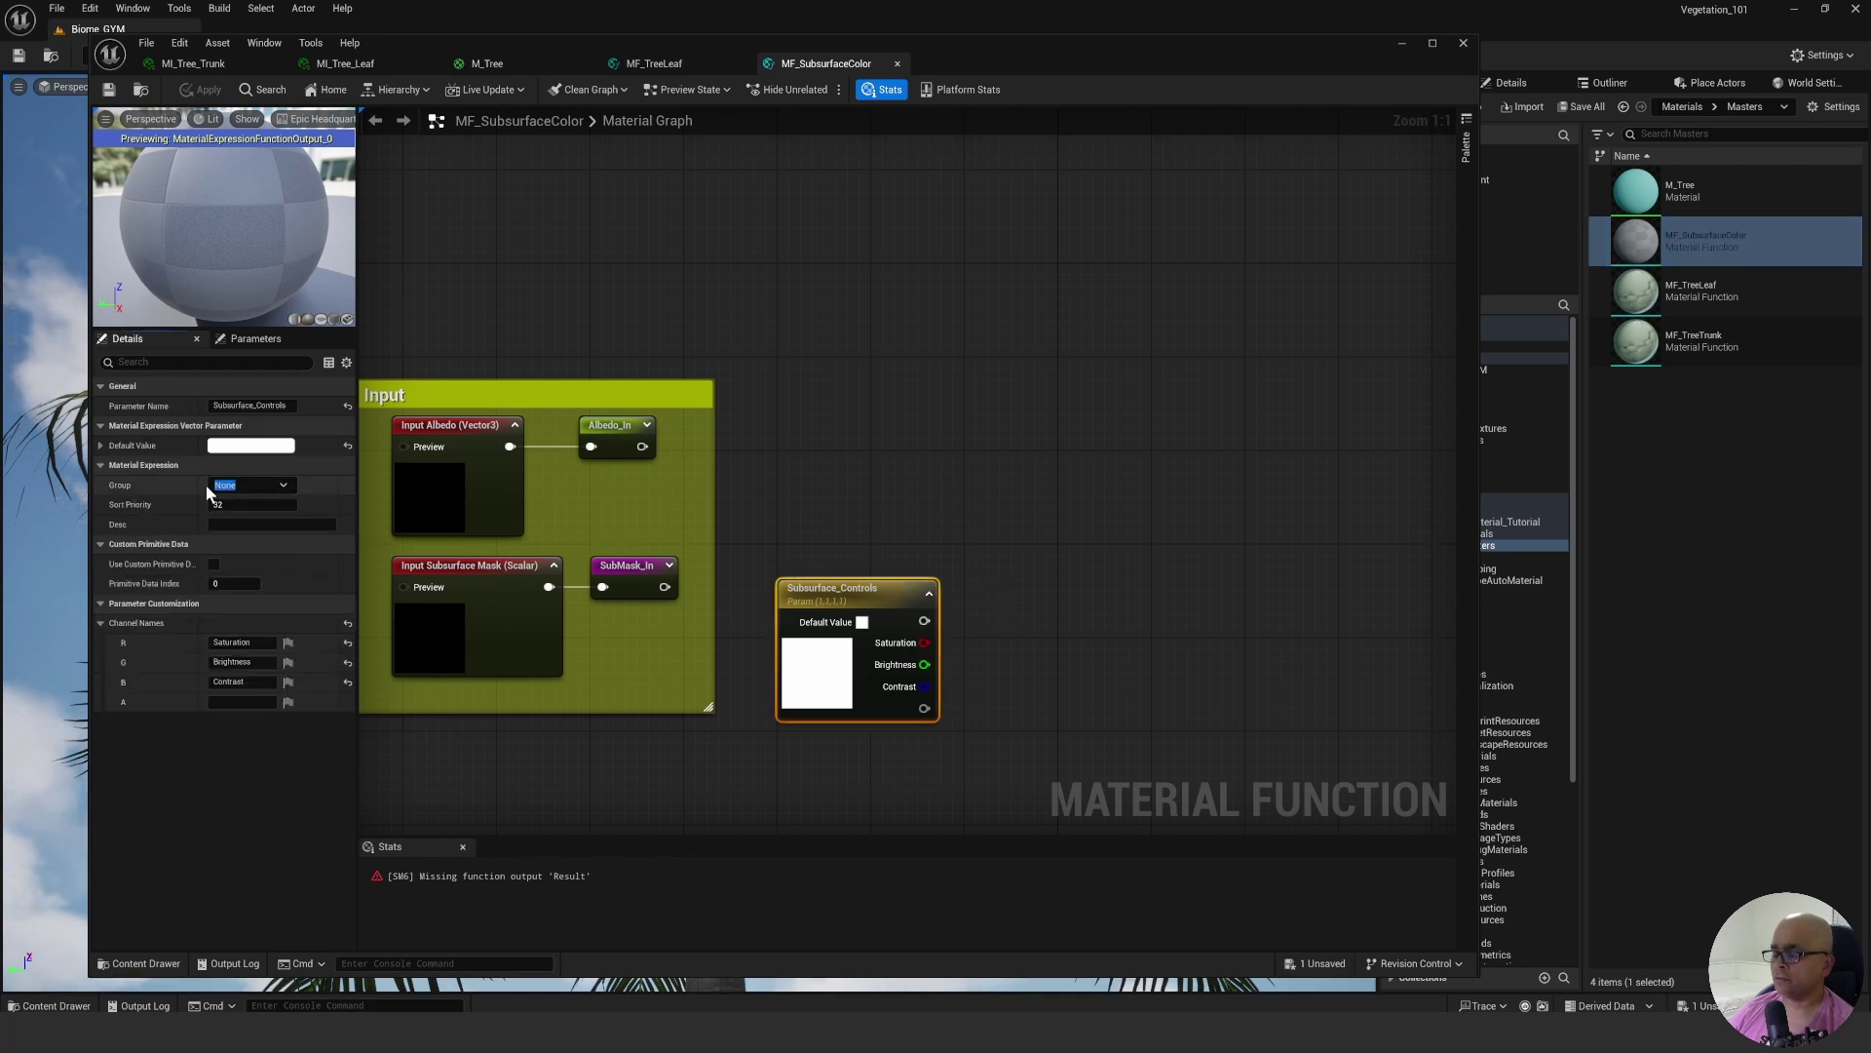
text(2_Subsurface)
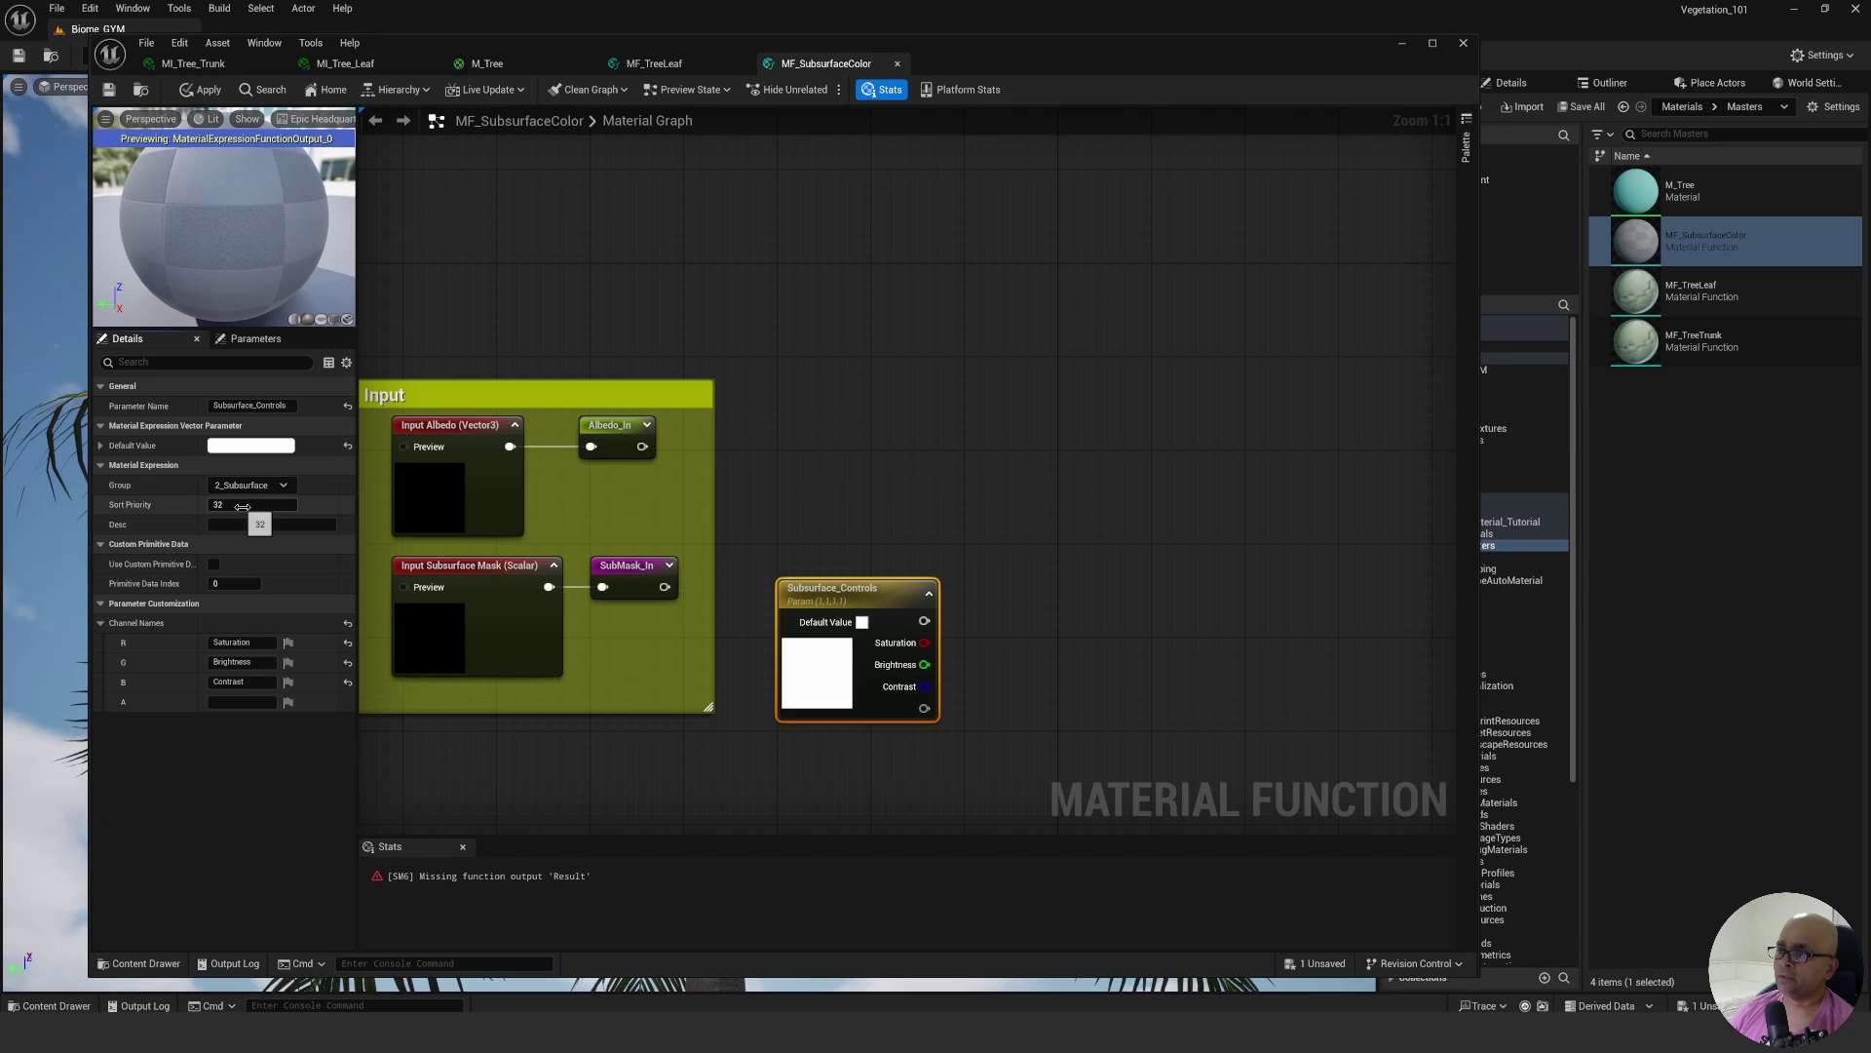
click(242, 505)
text(1)
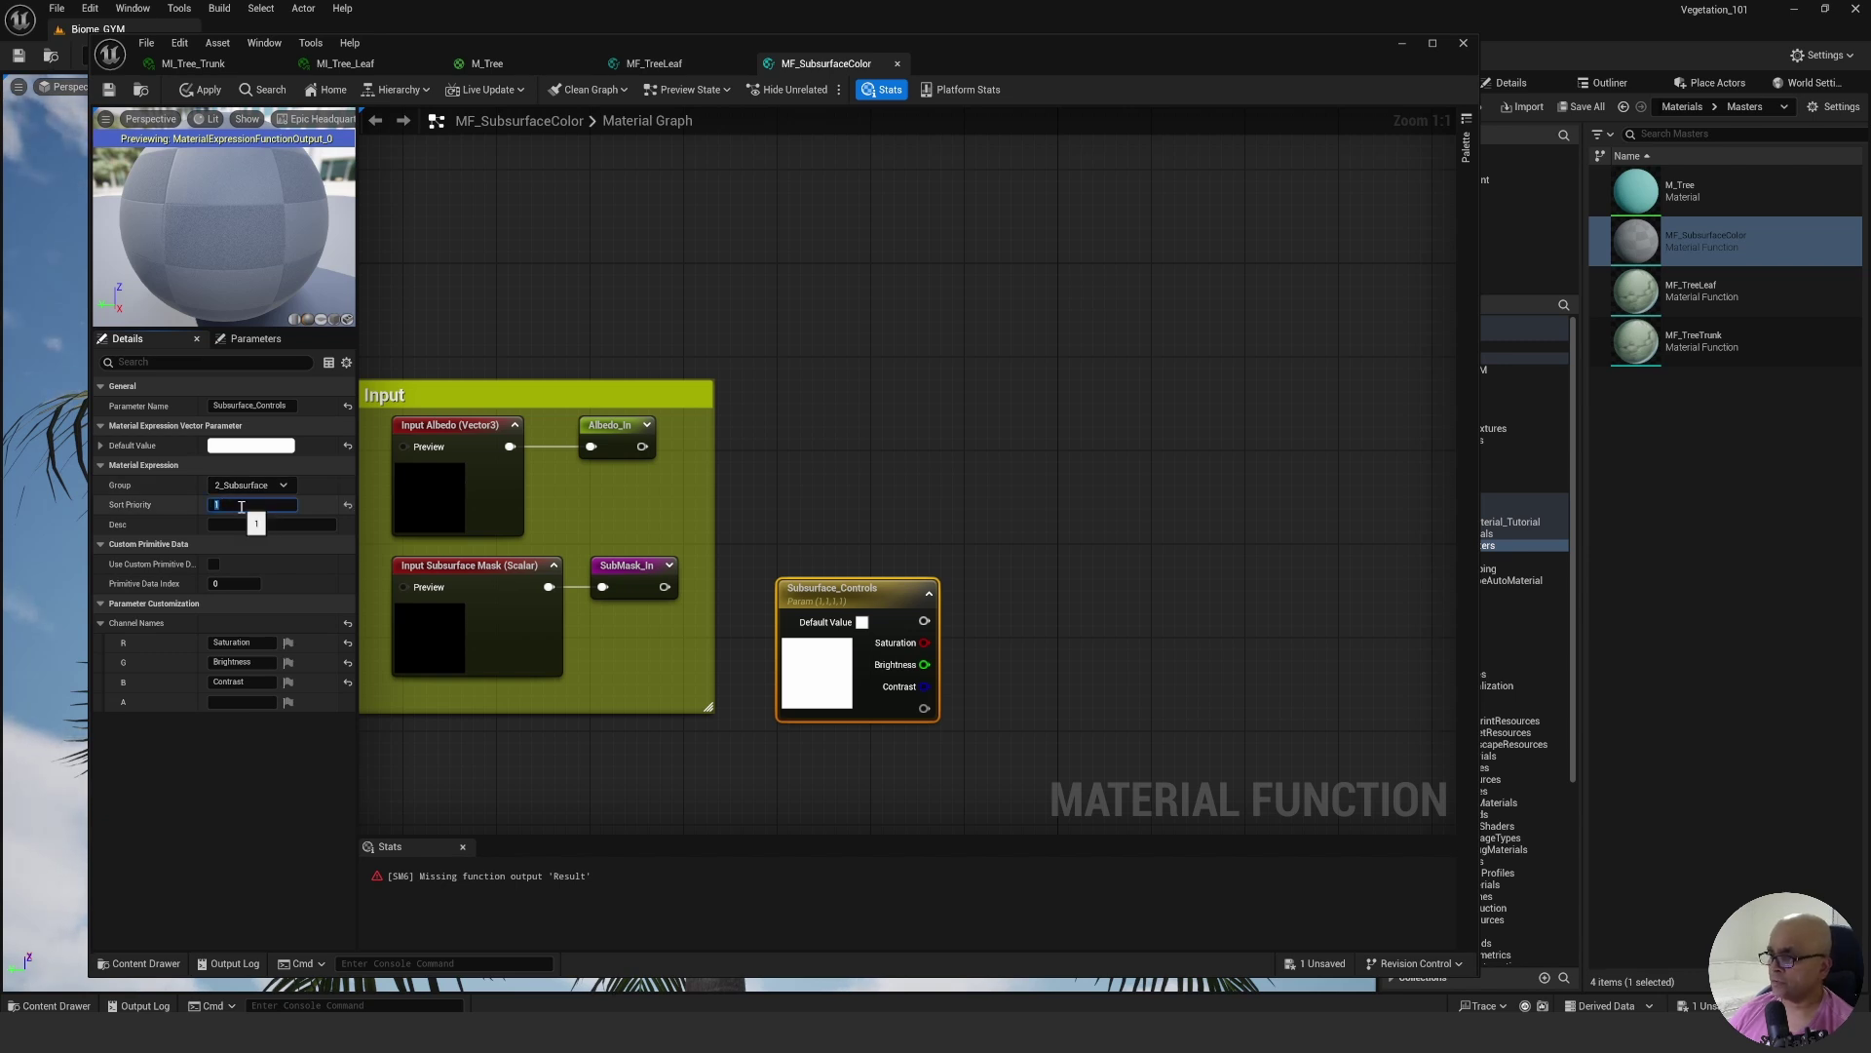
click(856, 468)
right_drag(860, 425, 918, 549)
Add a SubMask_In named reroute node and position it just above the Subsurface_Controls node.
click(890, 638)
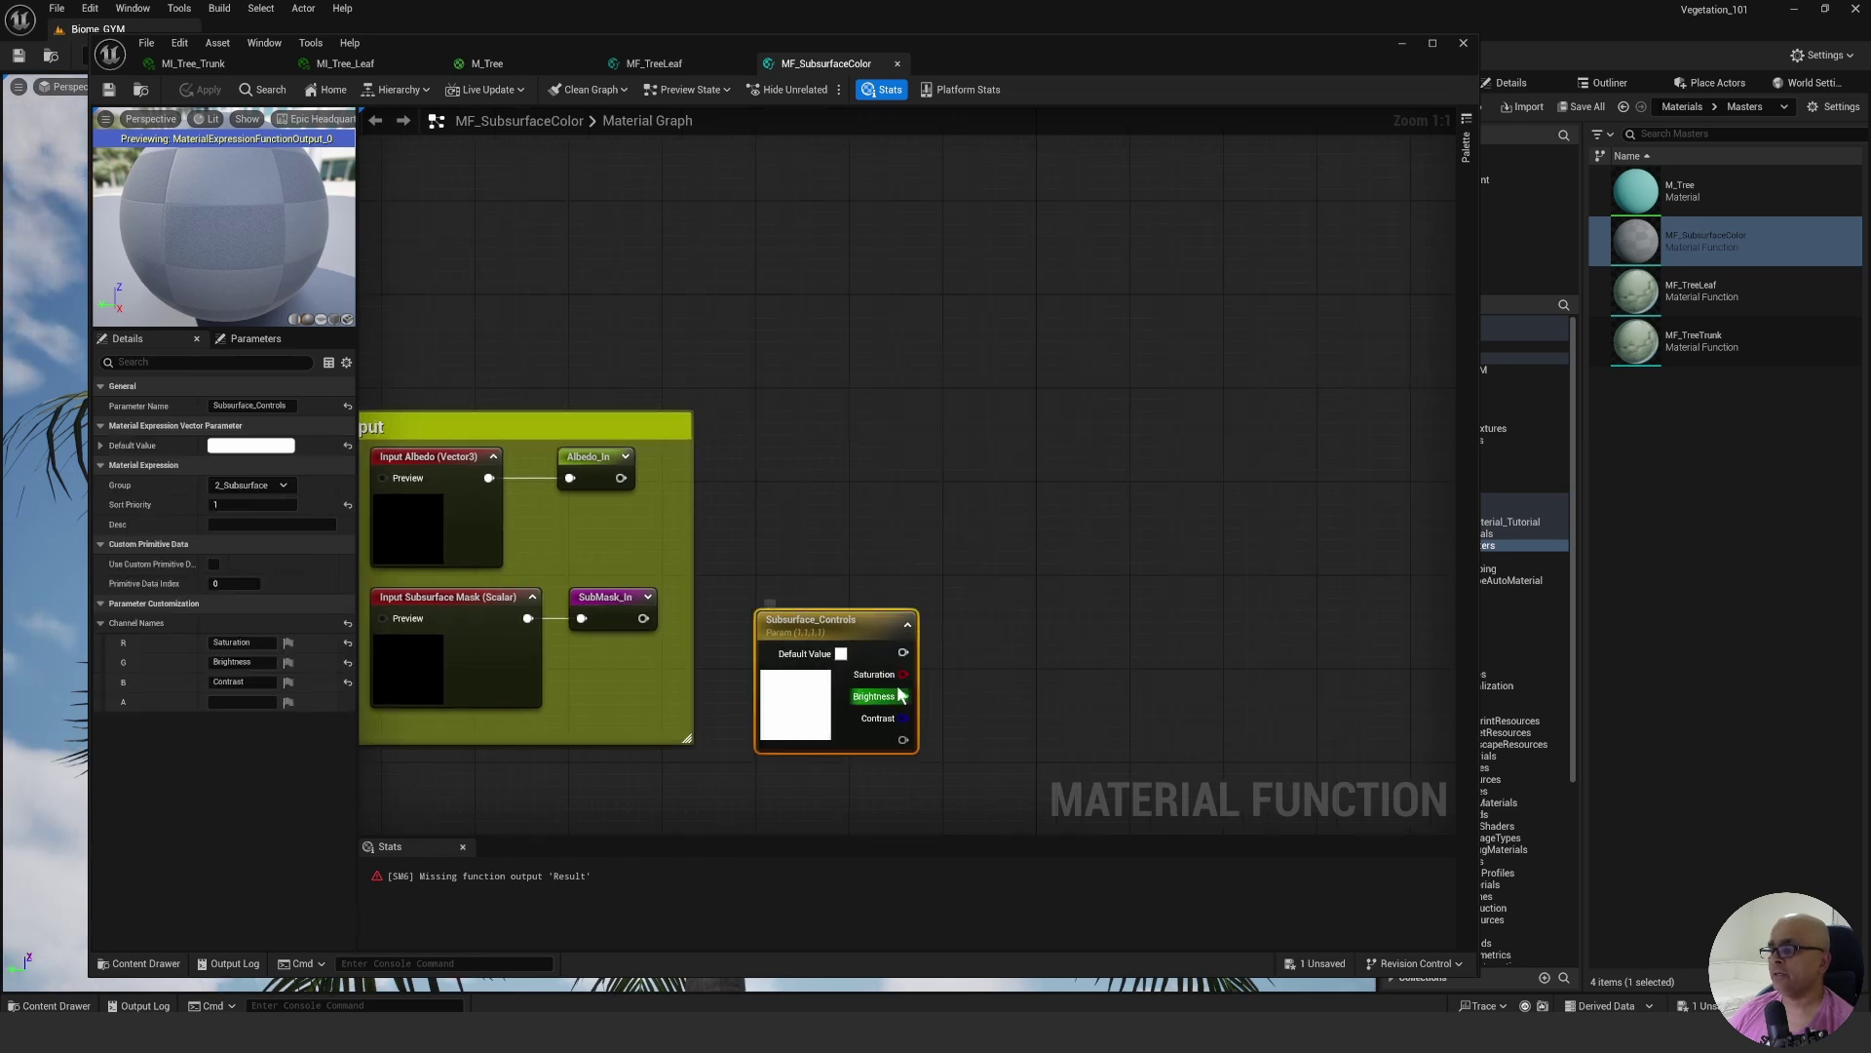
click(927, 468)
right_drag(927, 468, 927, 521)
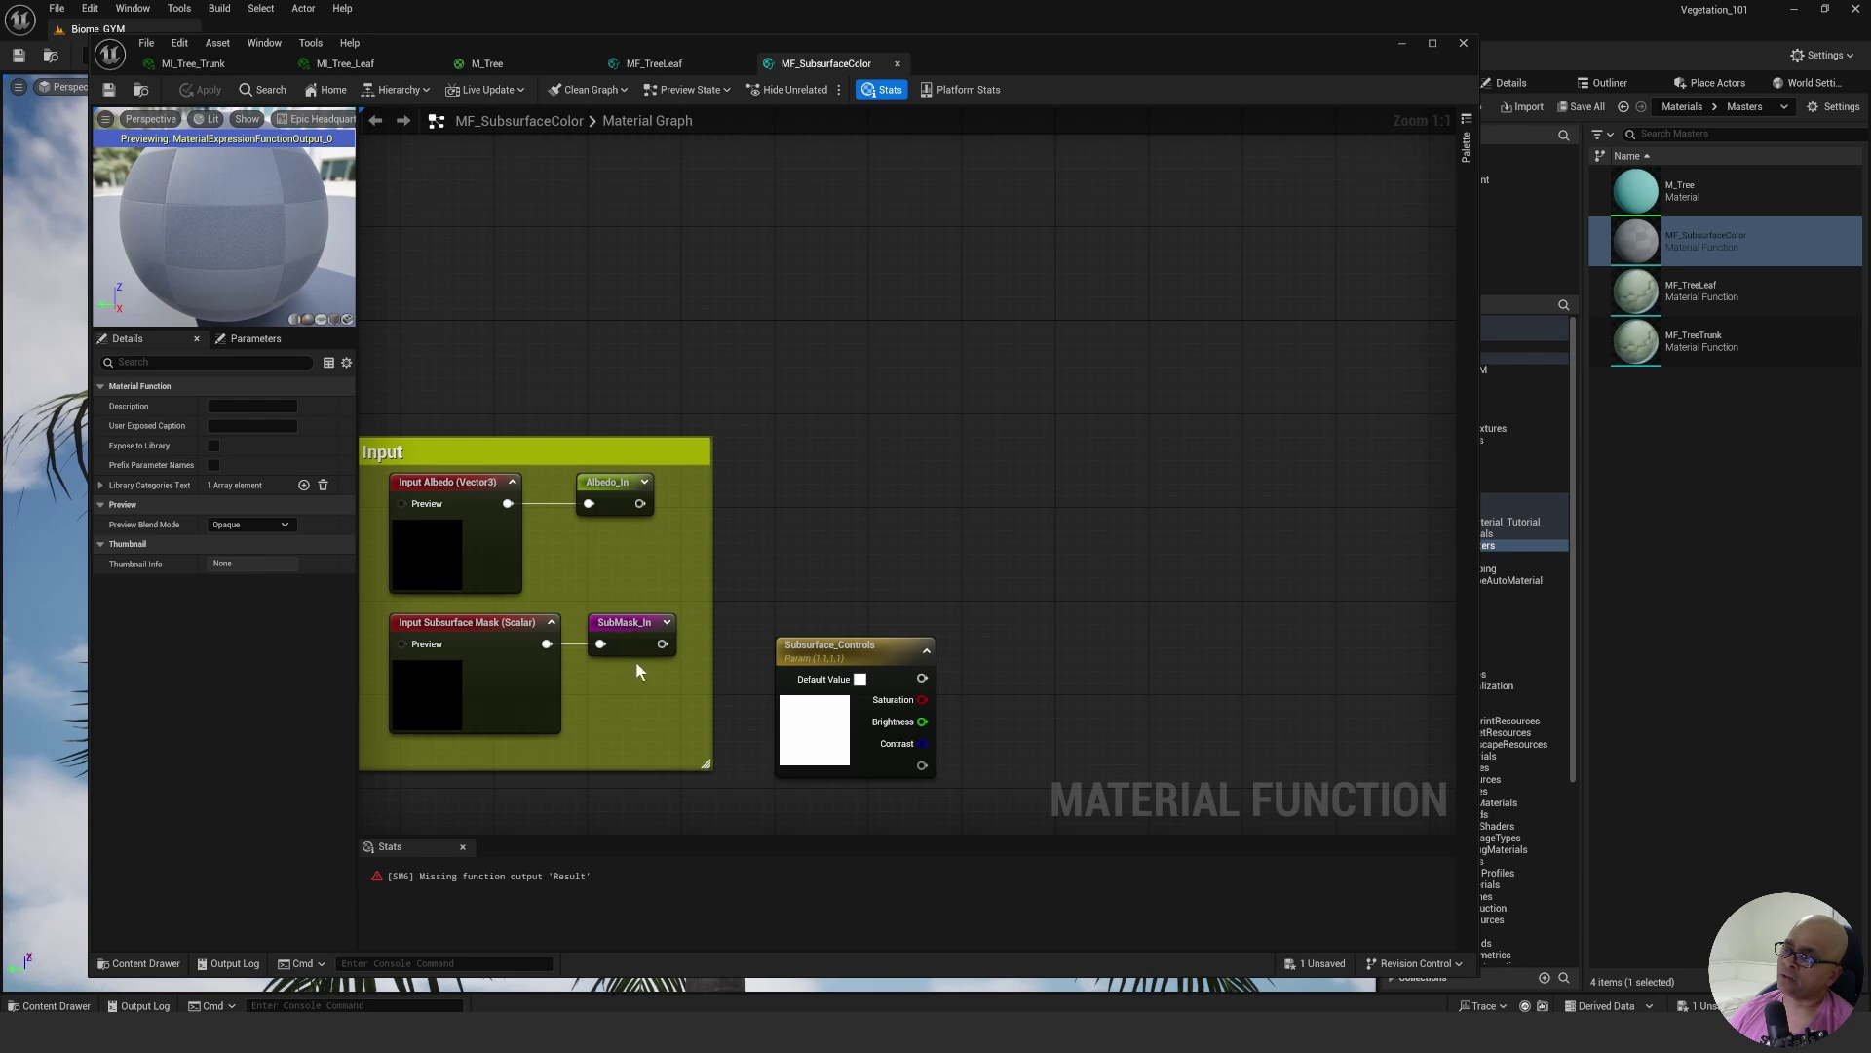
right_click(896, 533)
click(909, 561)
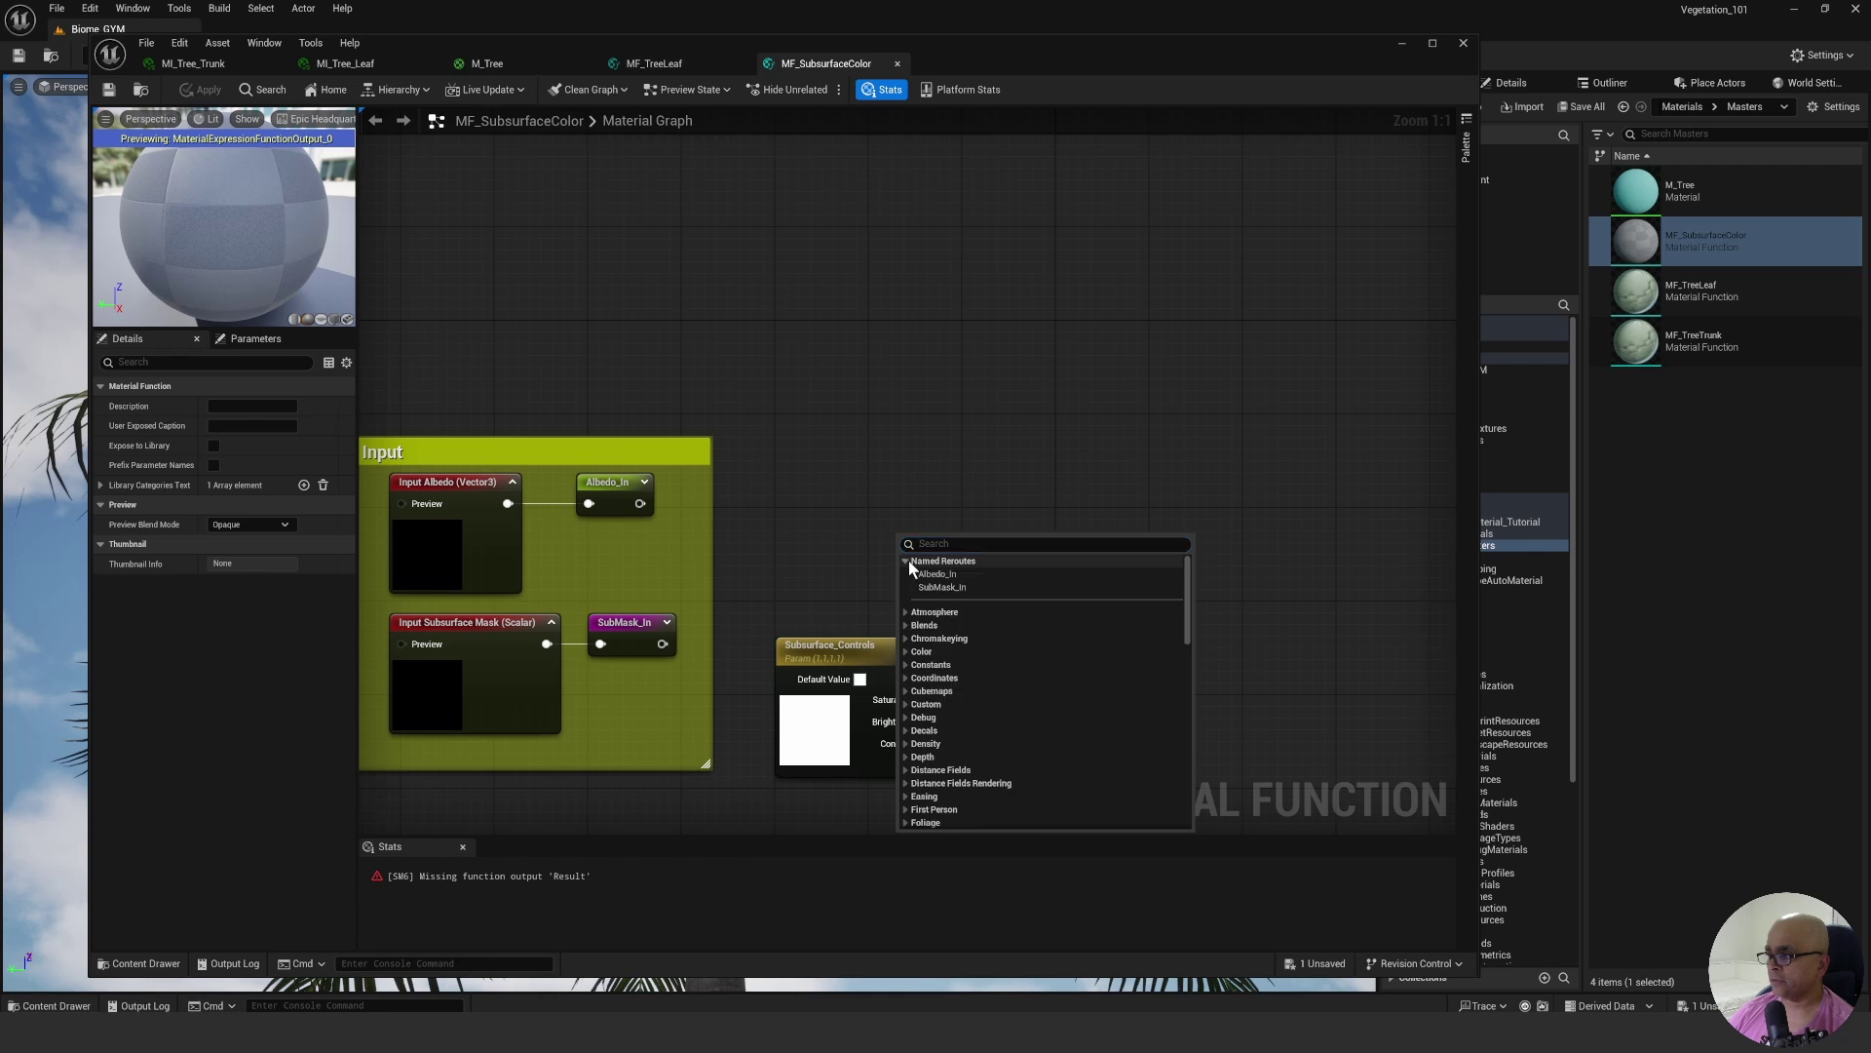
click(955, 586)
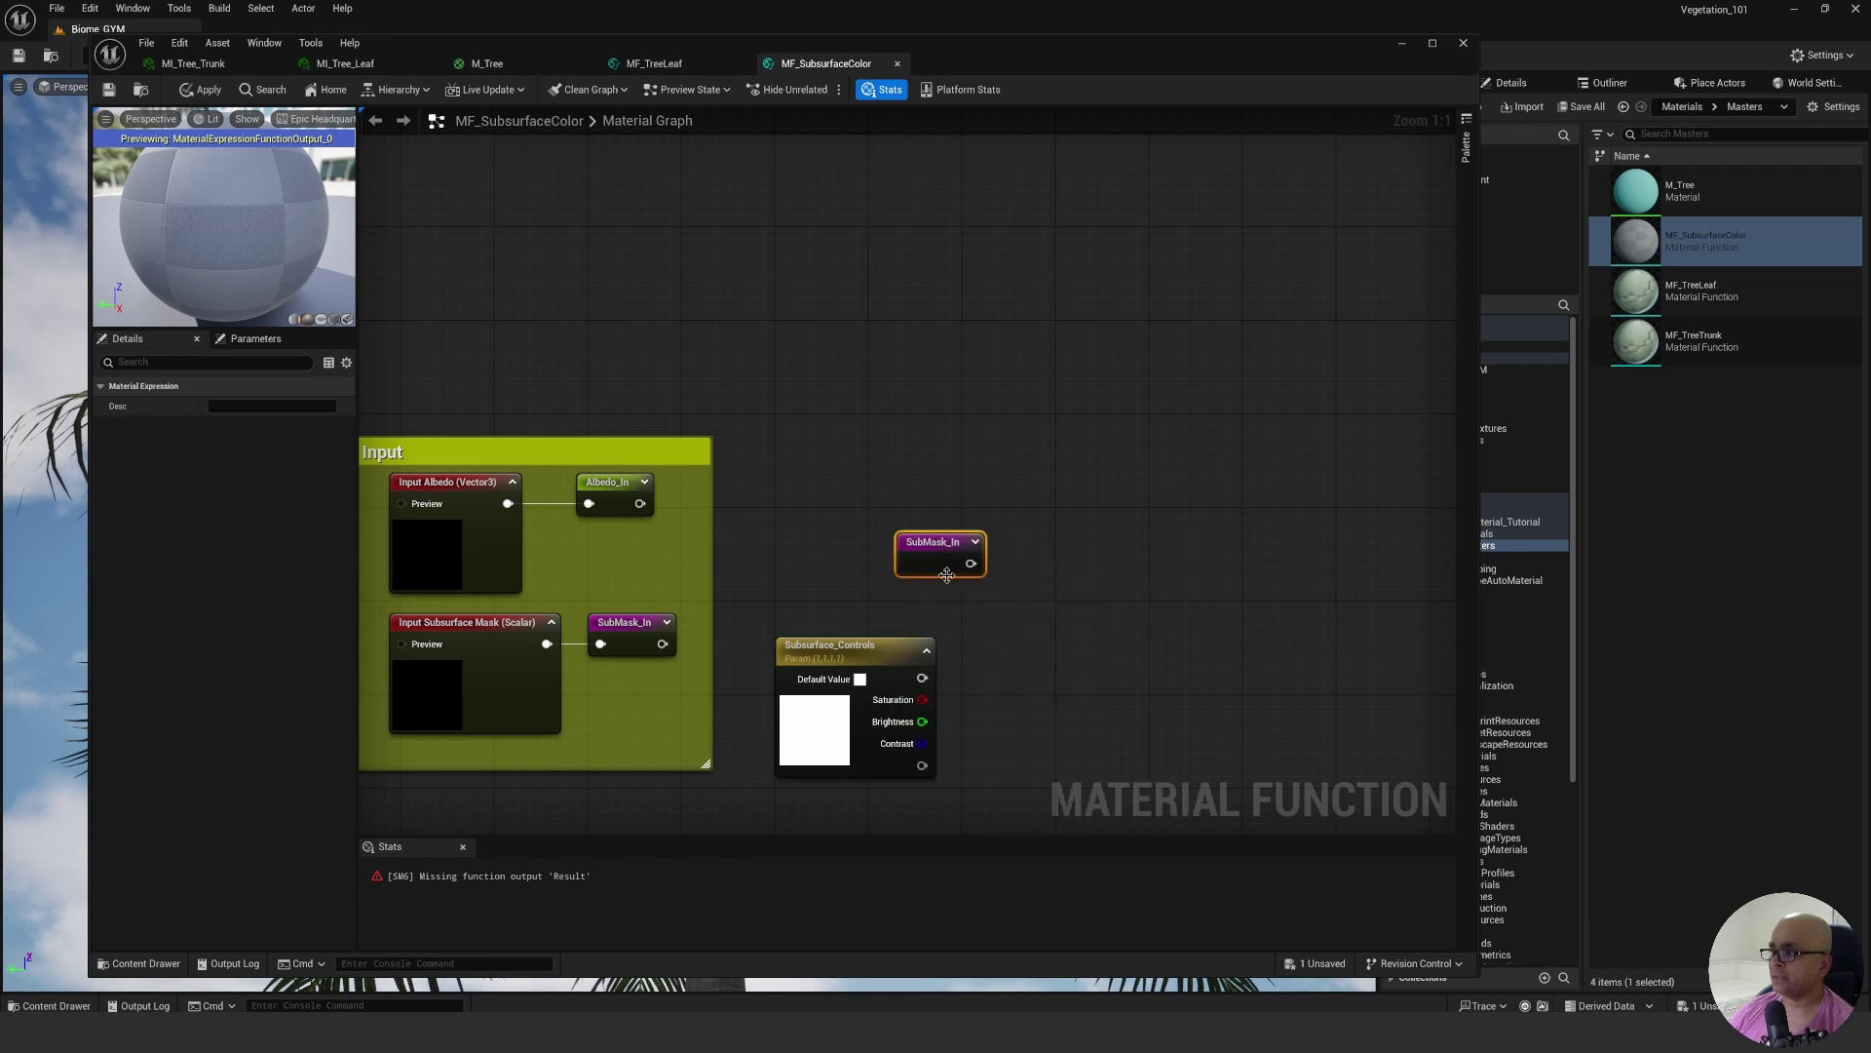
drag(933, 544, 884, 588)
click(1032, 569)
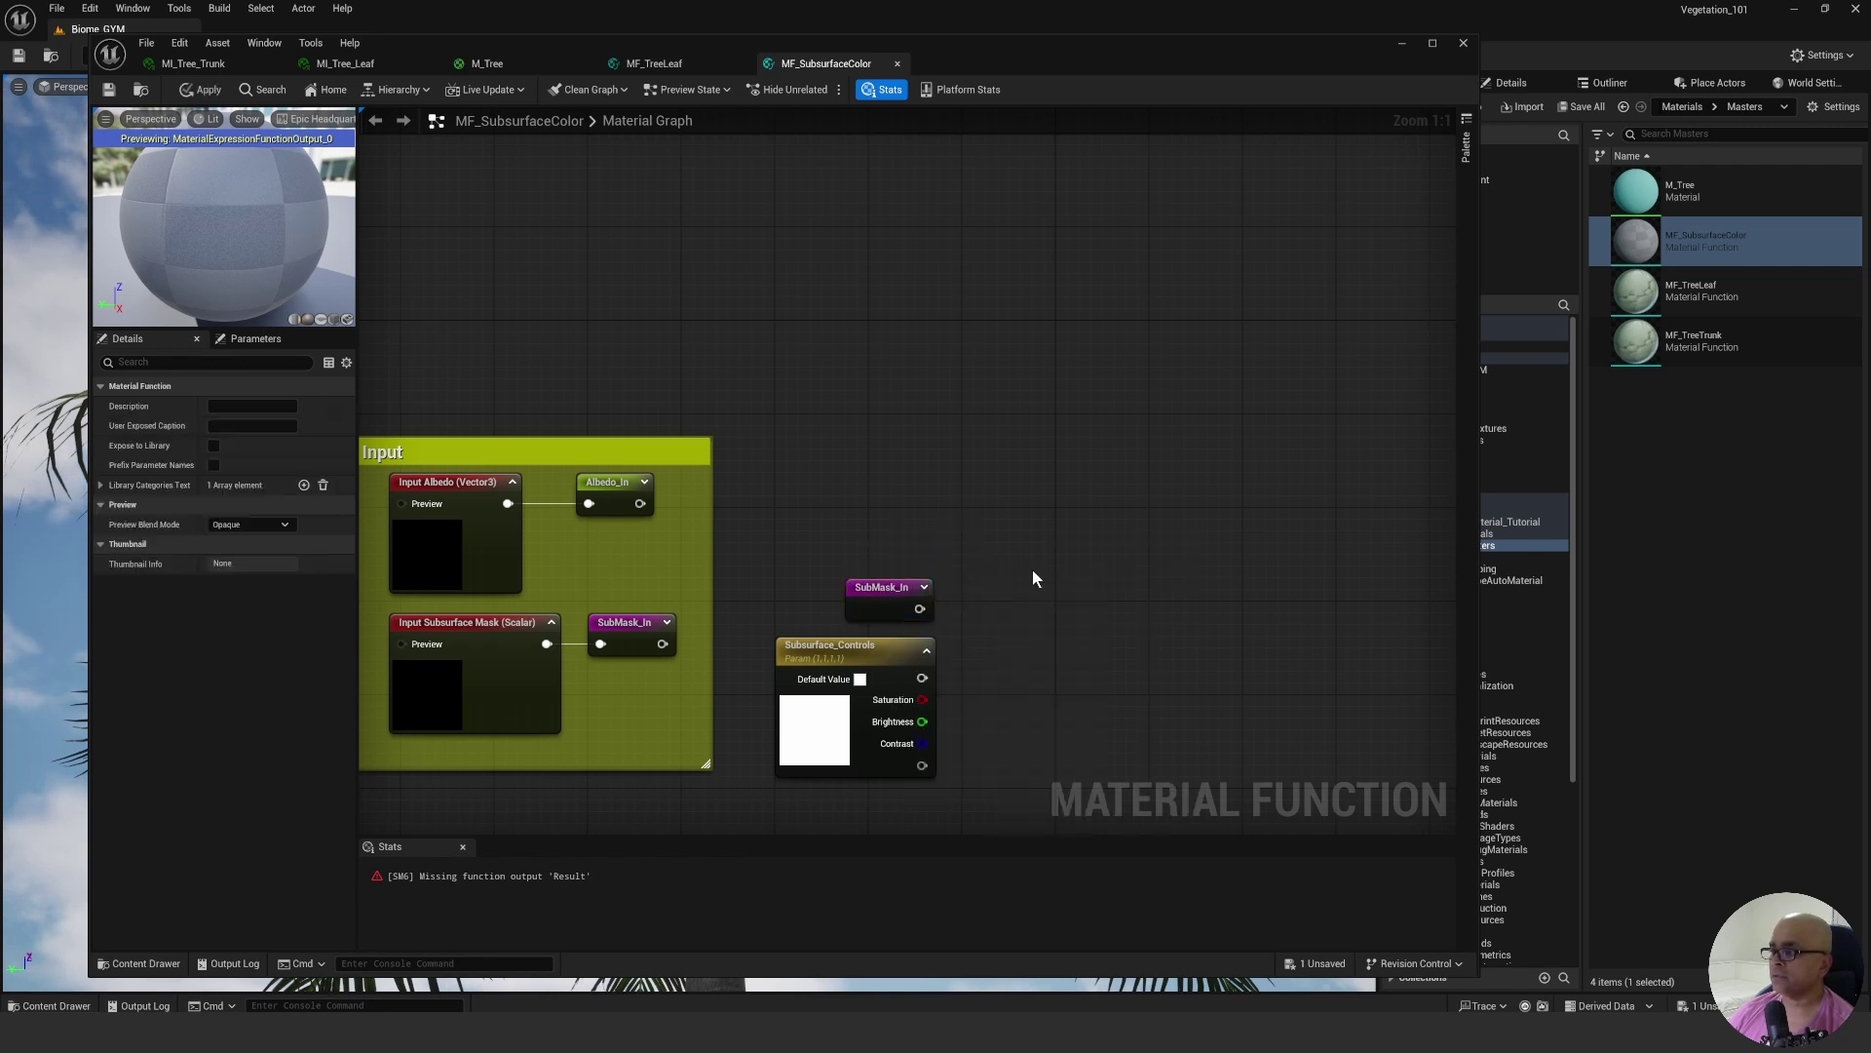
Place a Multiply node beside SubMask_In, connecting SubMask_In to A and the Brightness output of Subsurface_Controls to B.
right_drag(1032, 569, 1014, 542)
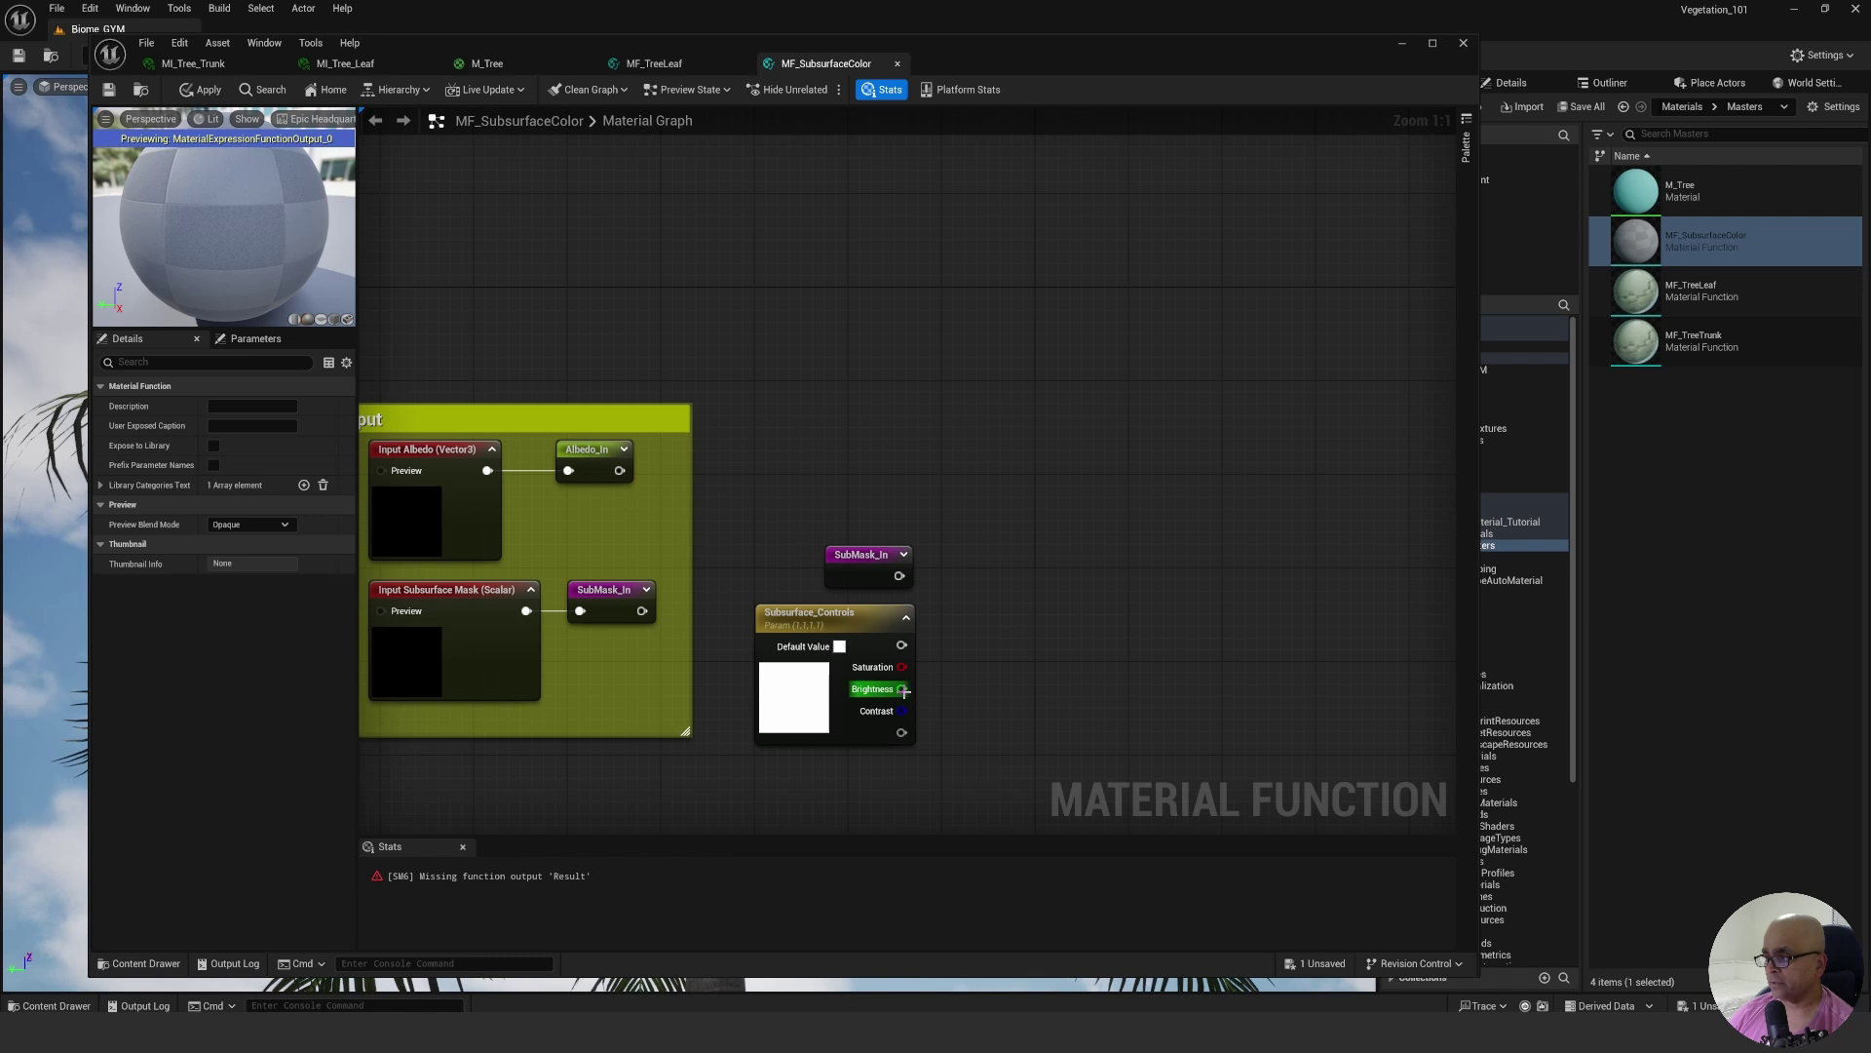
click(991, 554)
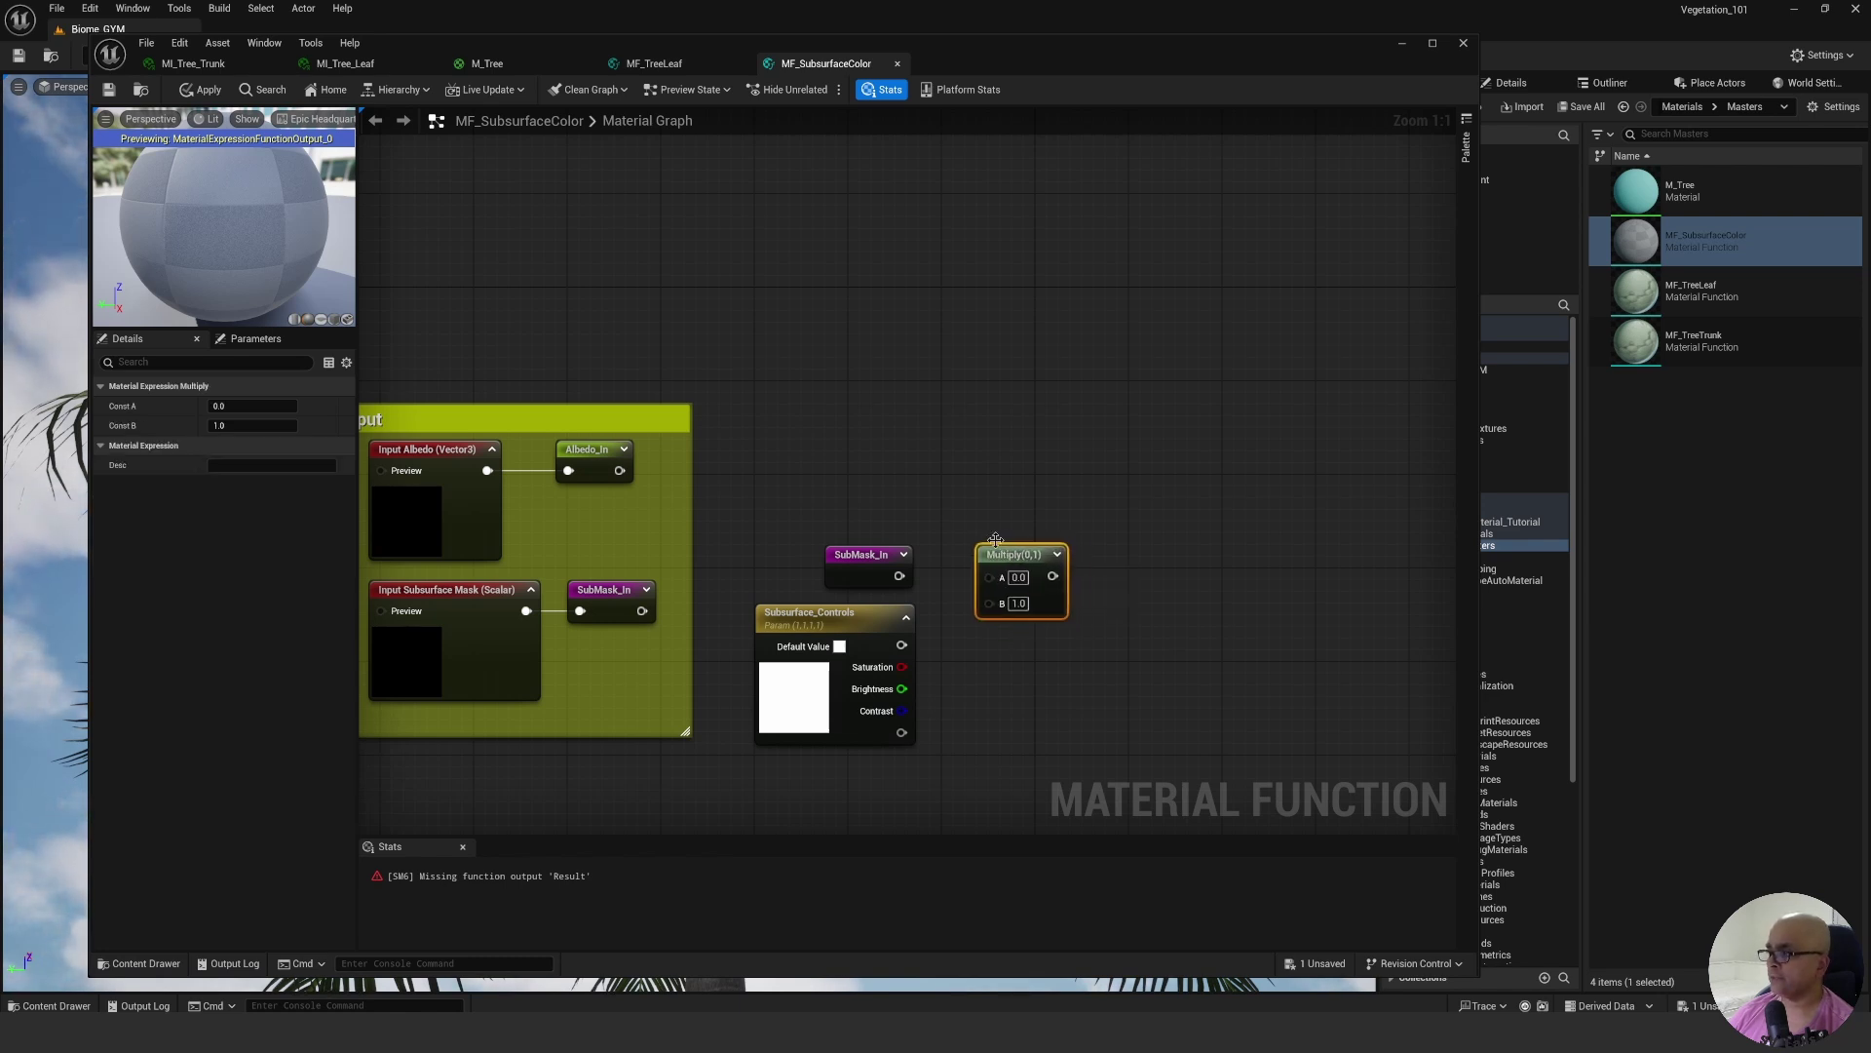
drag(907, 585, 989, 580)
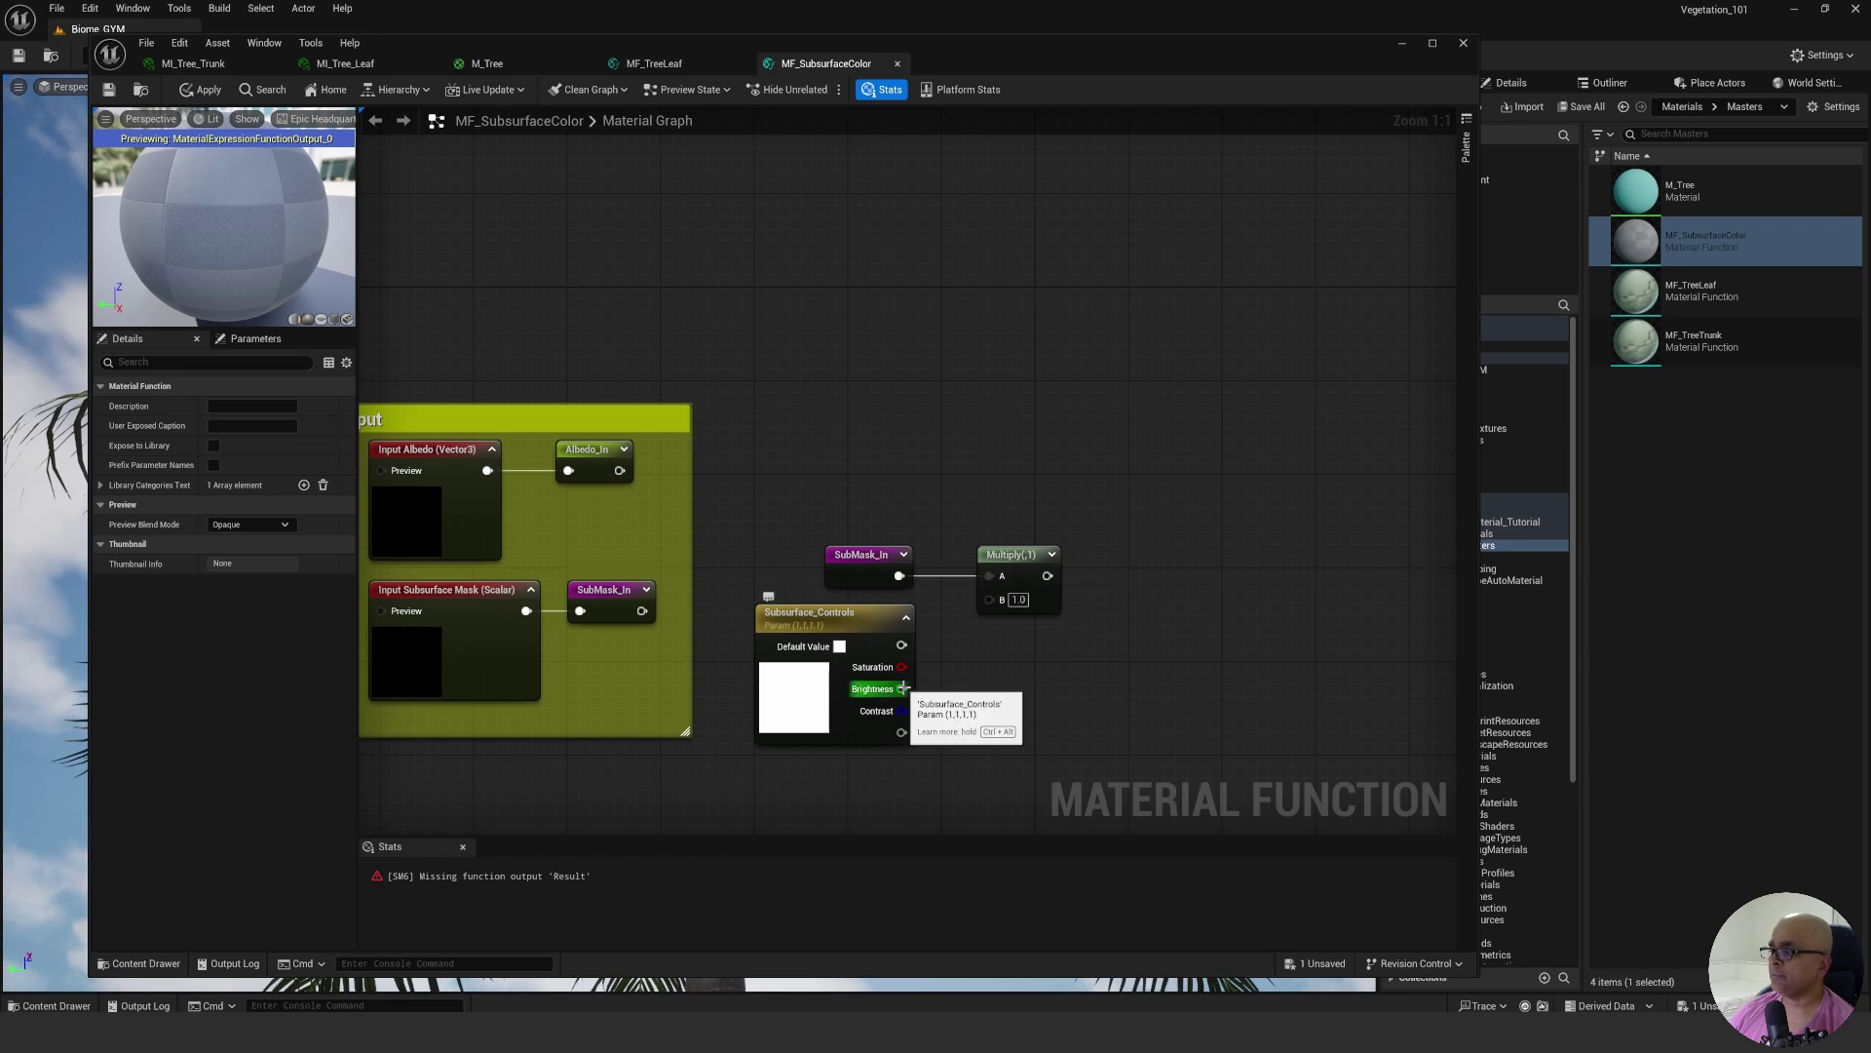
drag(902, 688, 988, 598)
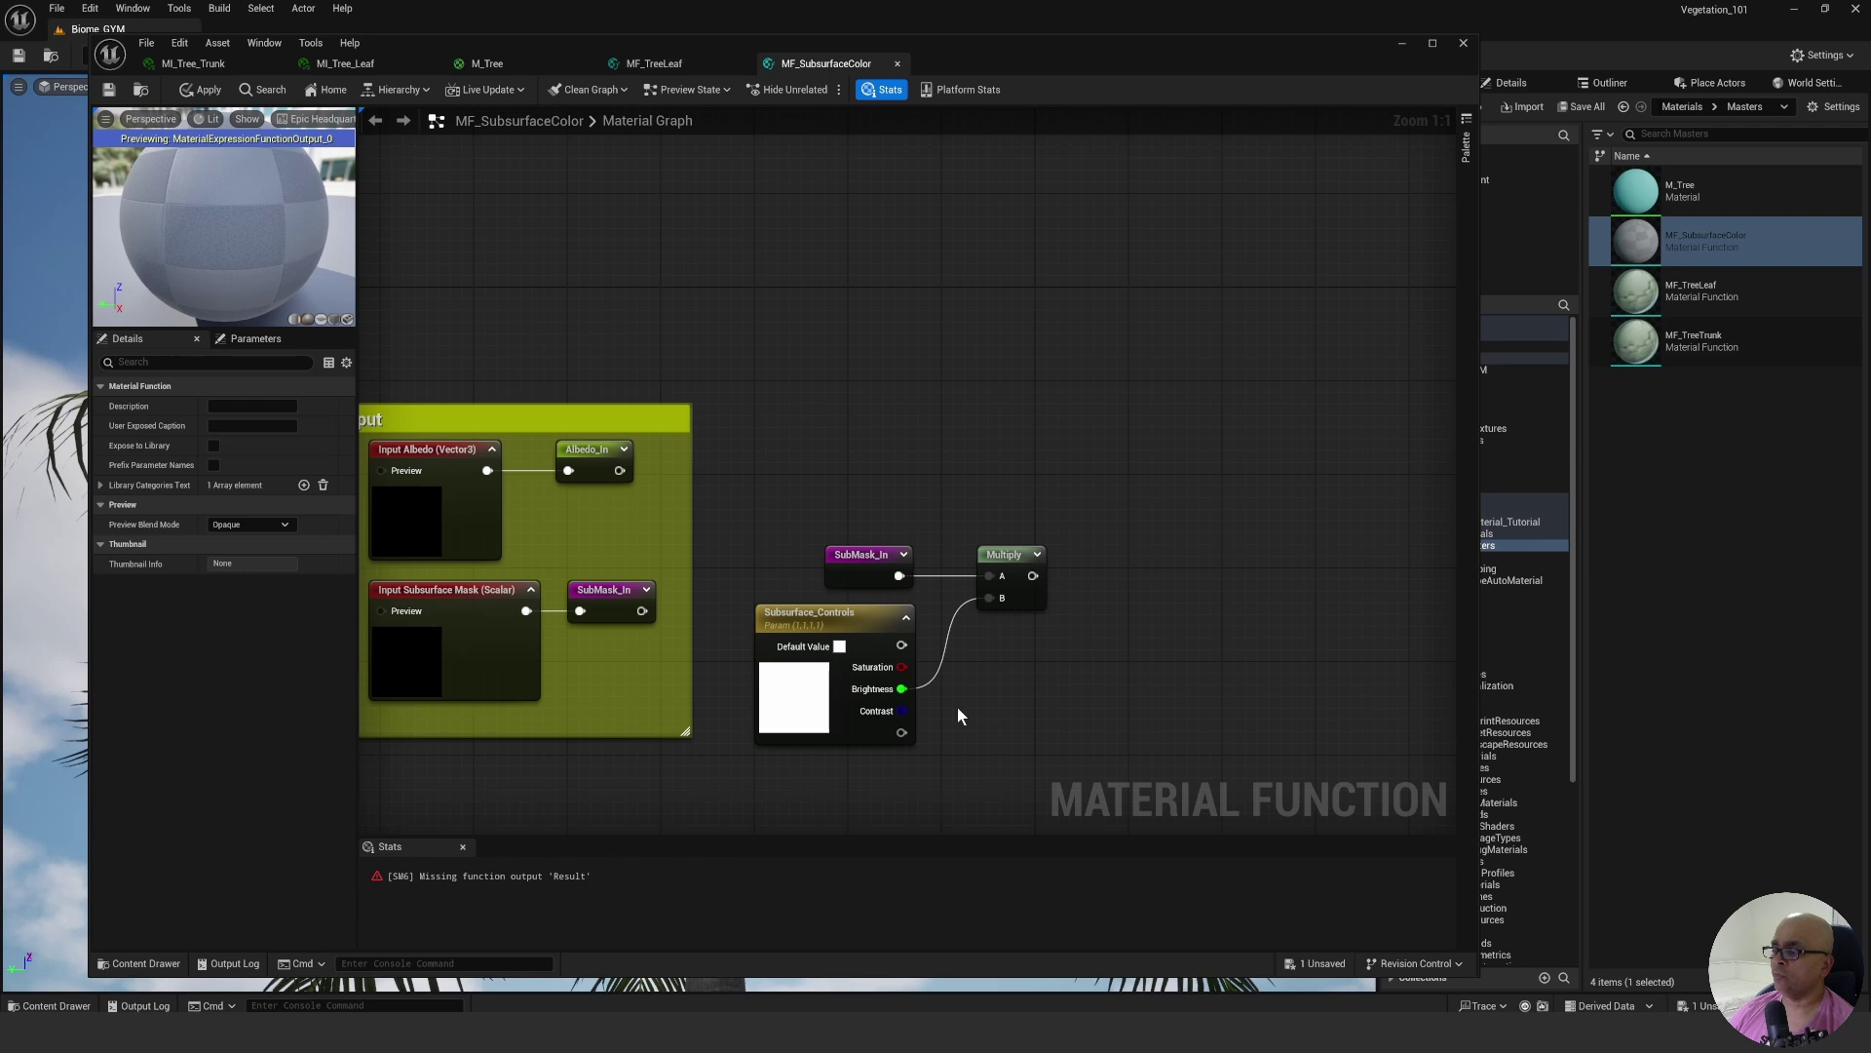
Examine the individual channel default values of the Subsurface_Controls parameter.
click(882, 623)
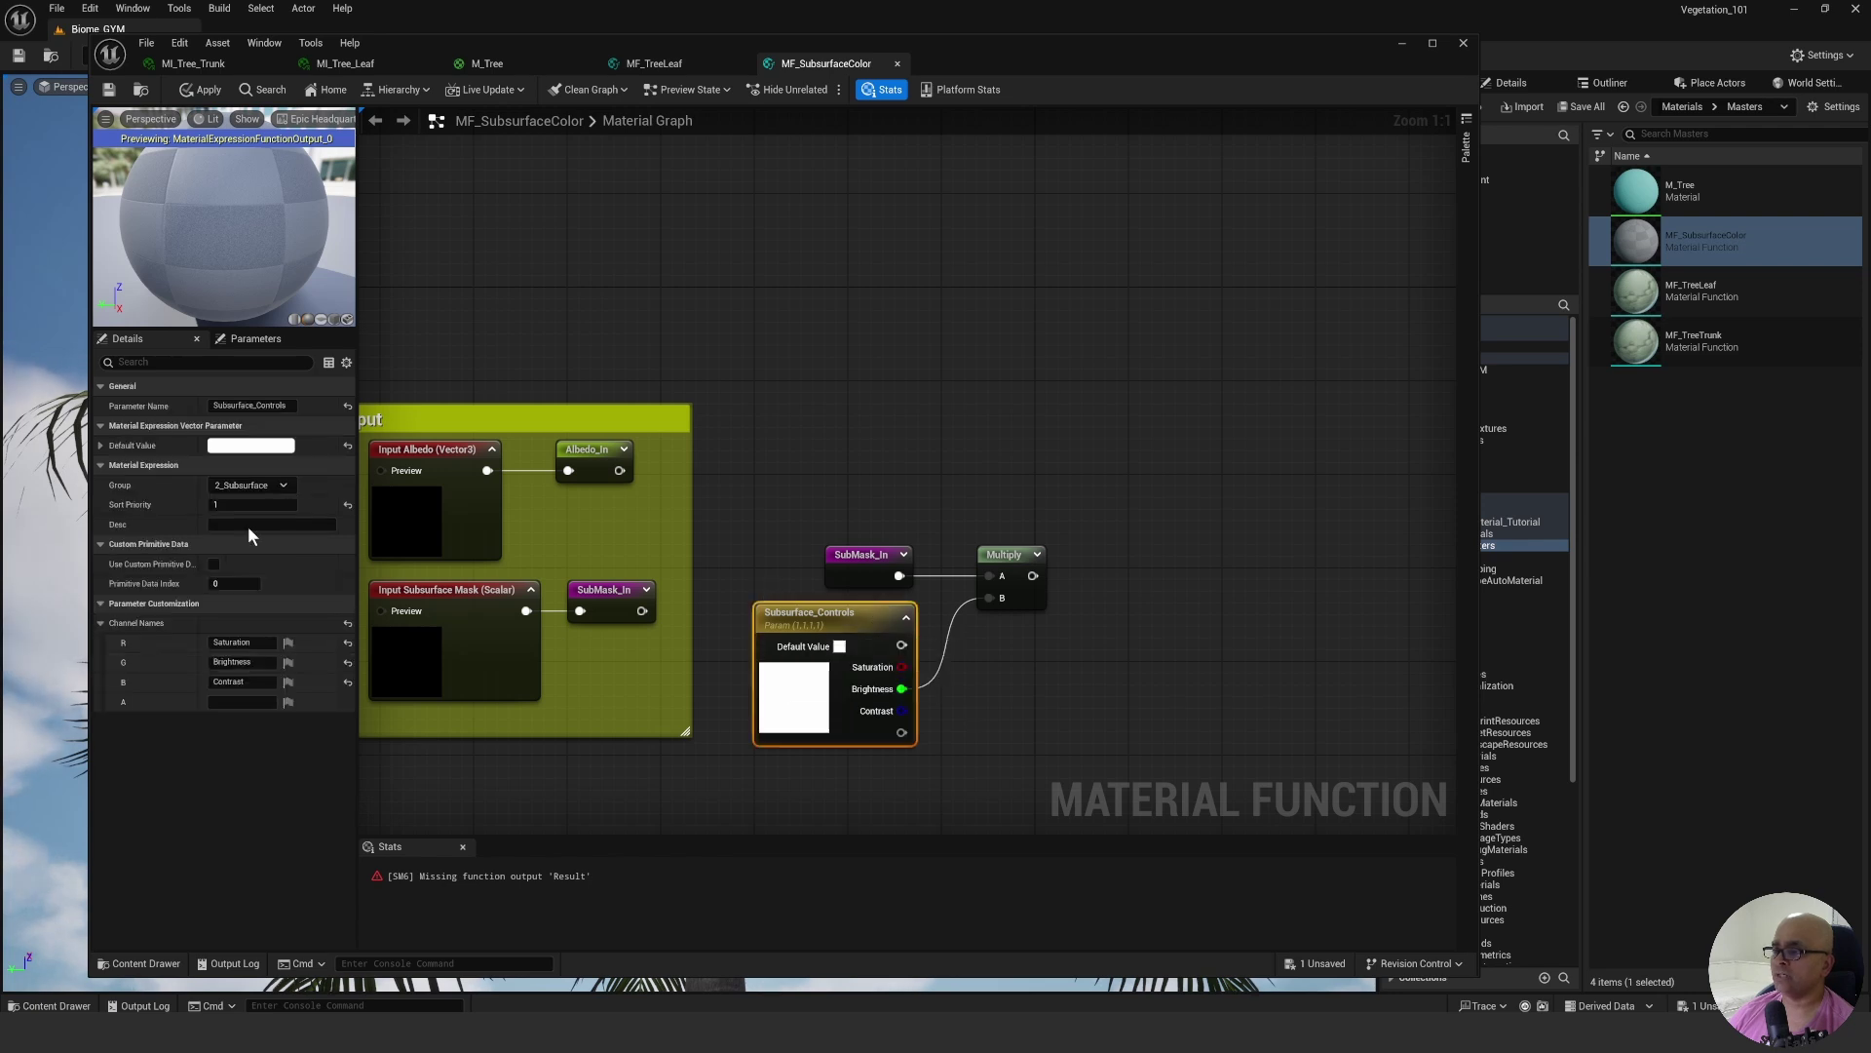
click(100, 444)
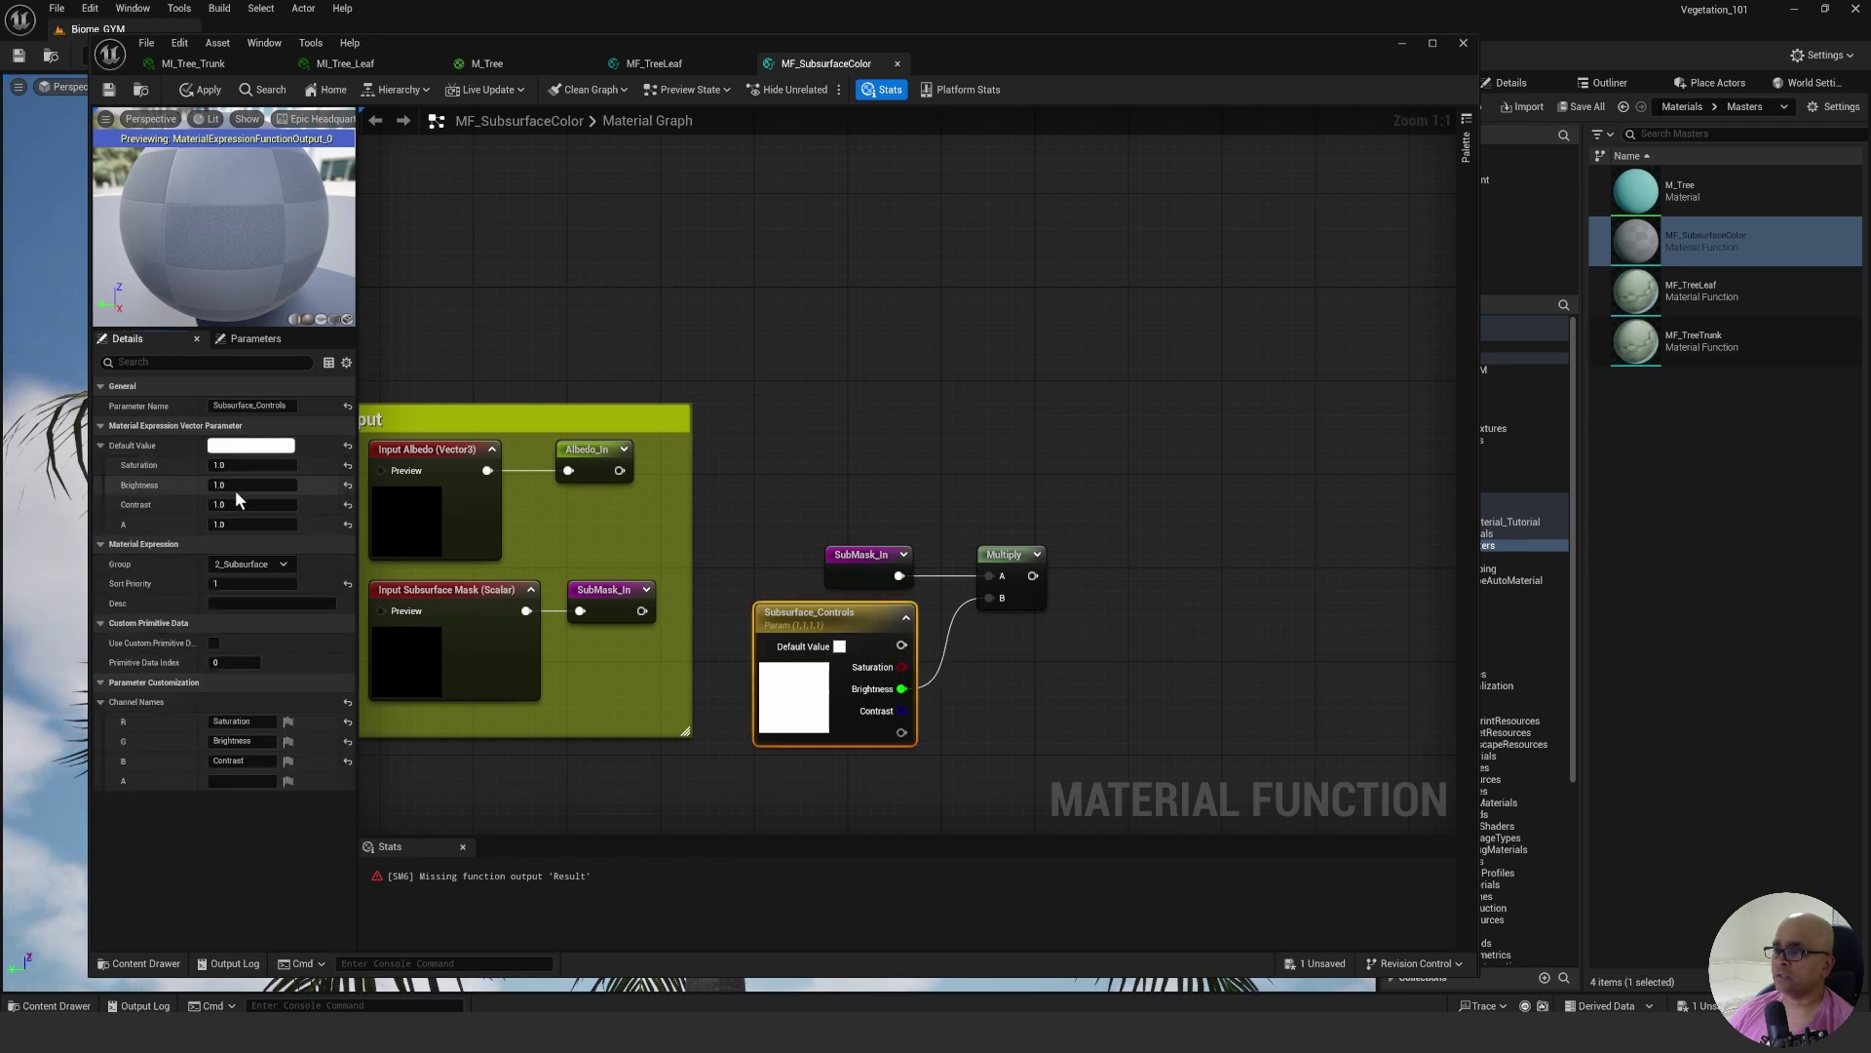
click(100, 445)
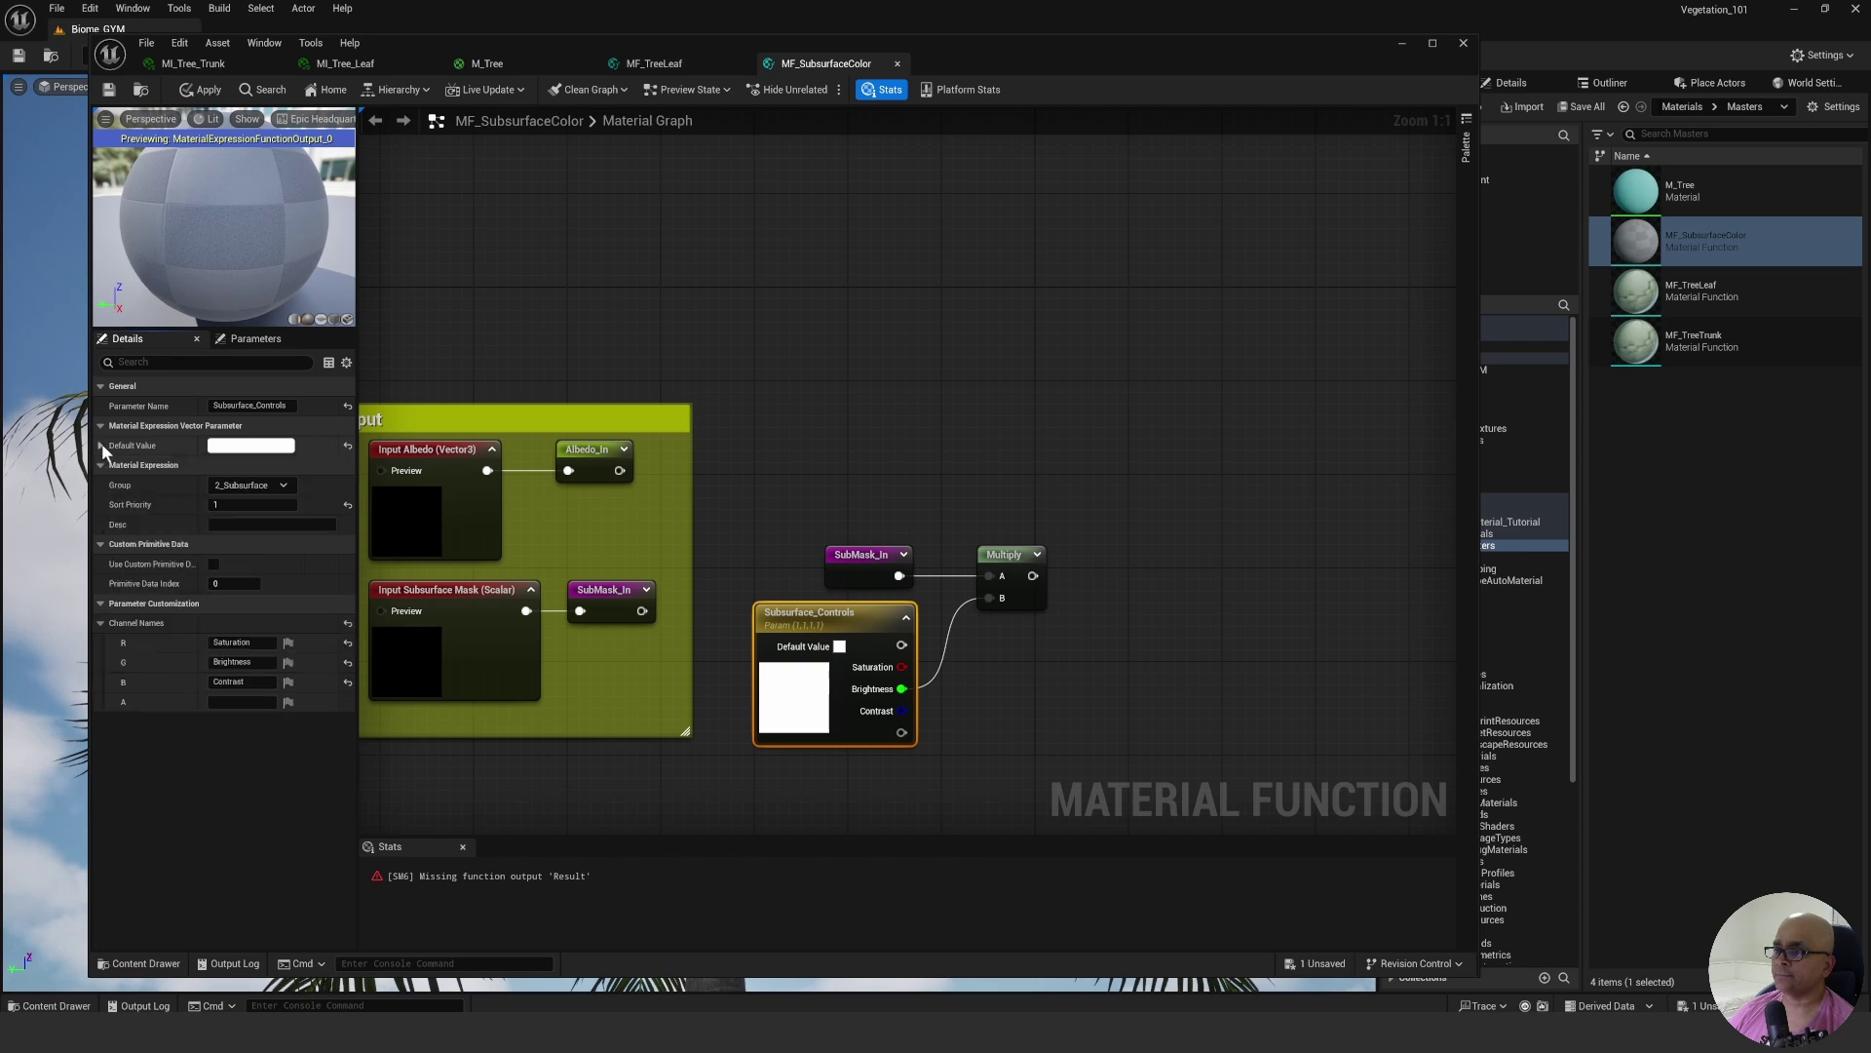
click(780, 429)
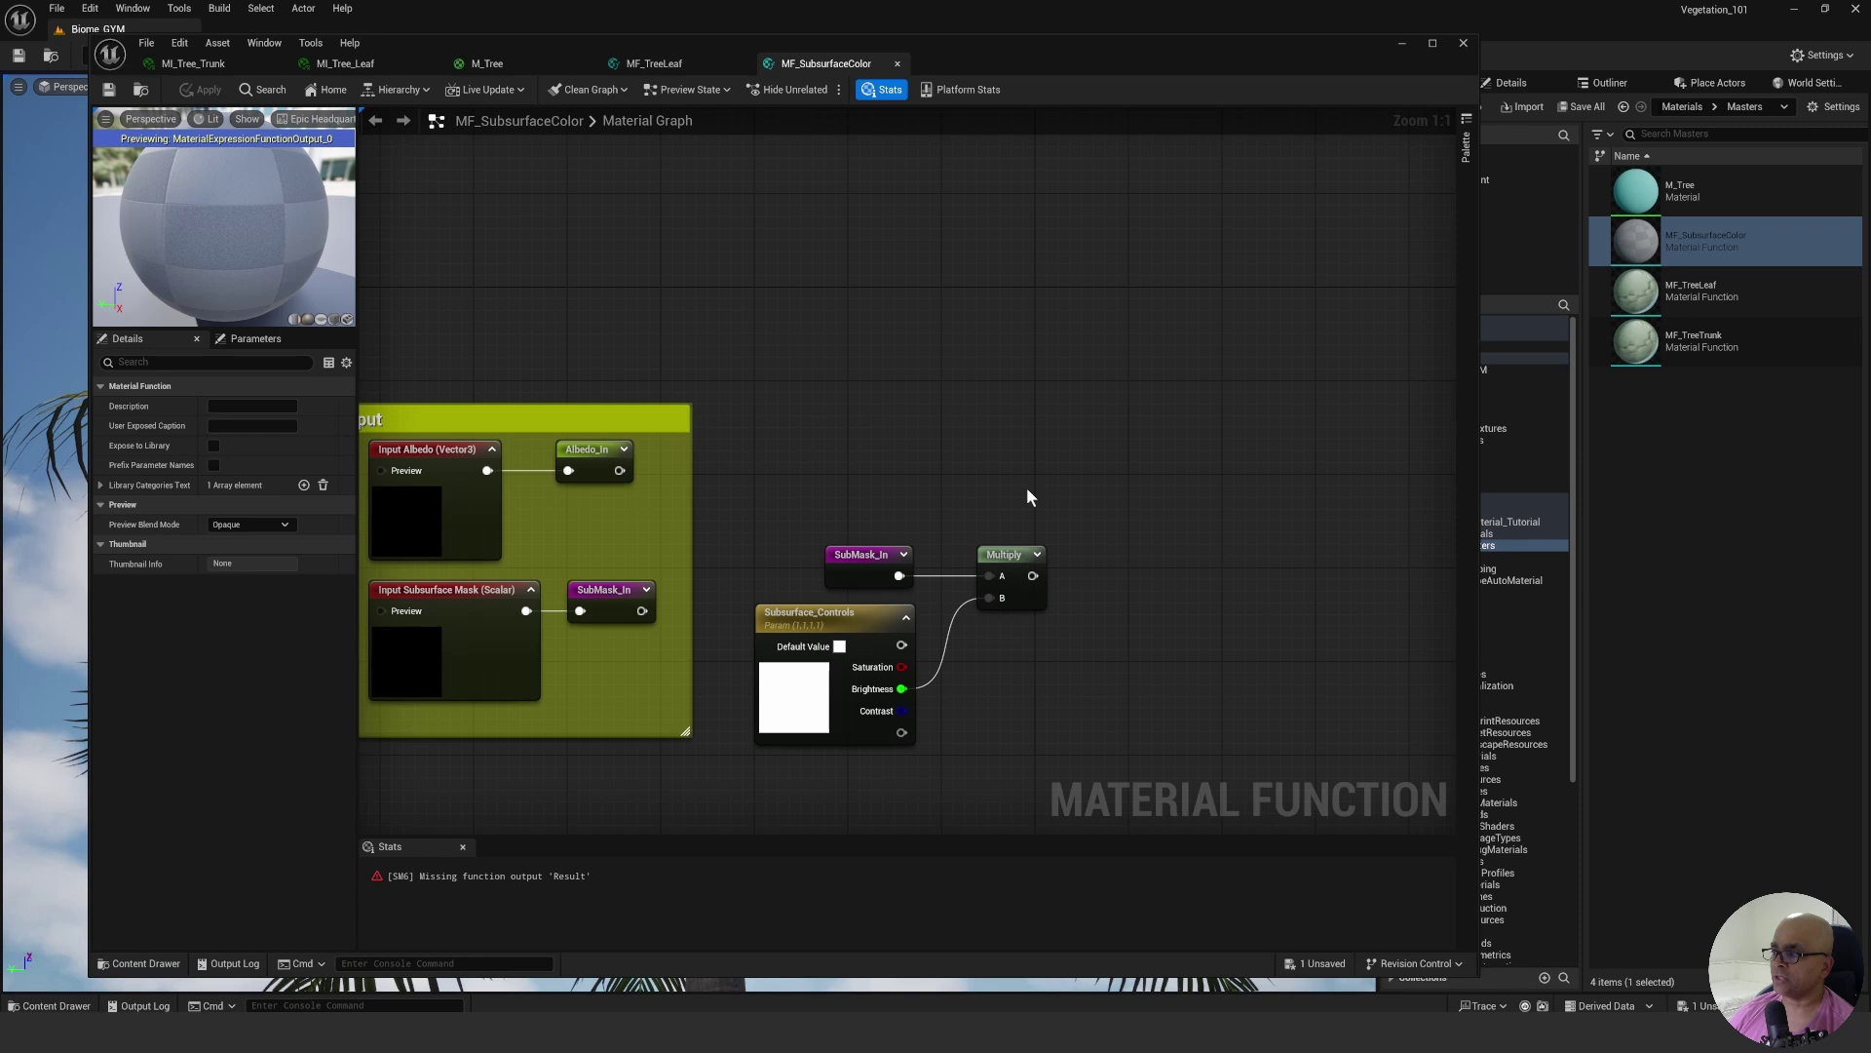
Place a second Multiply node above and to the right of the mask and brightness Multiply node.
right_drag(1027, 493, 1017, 536)
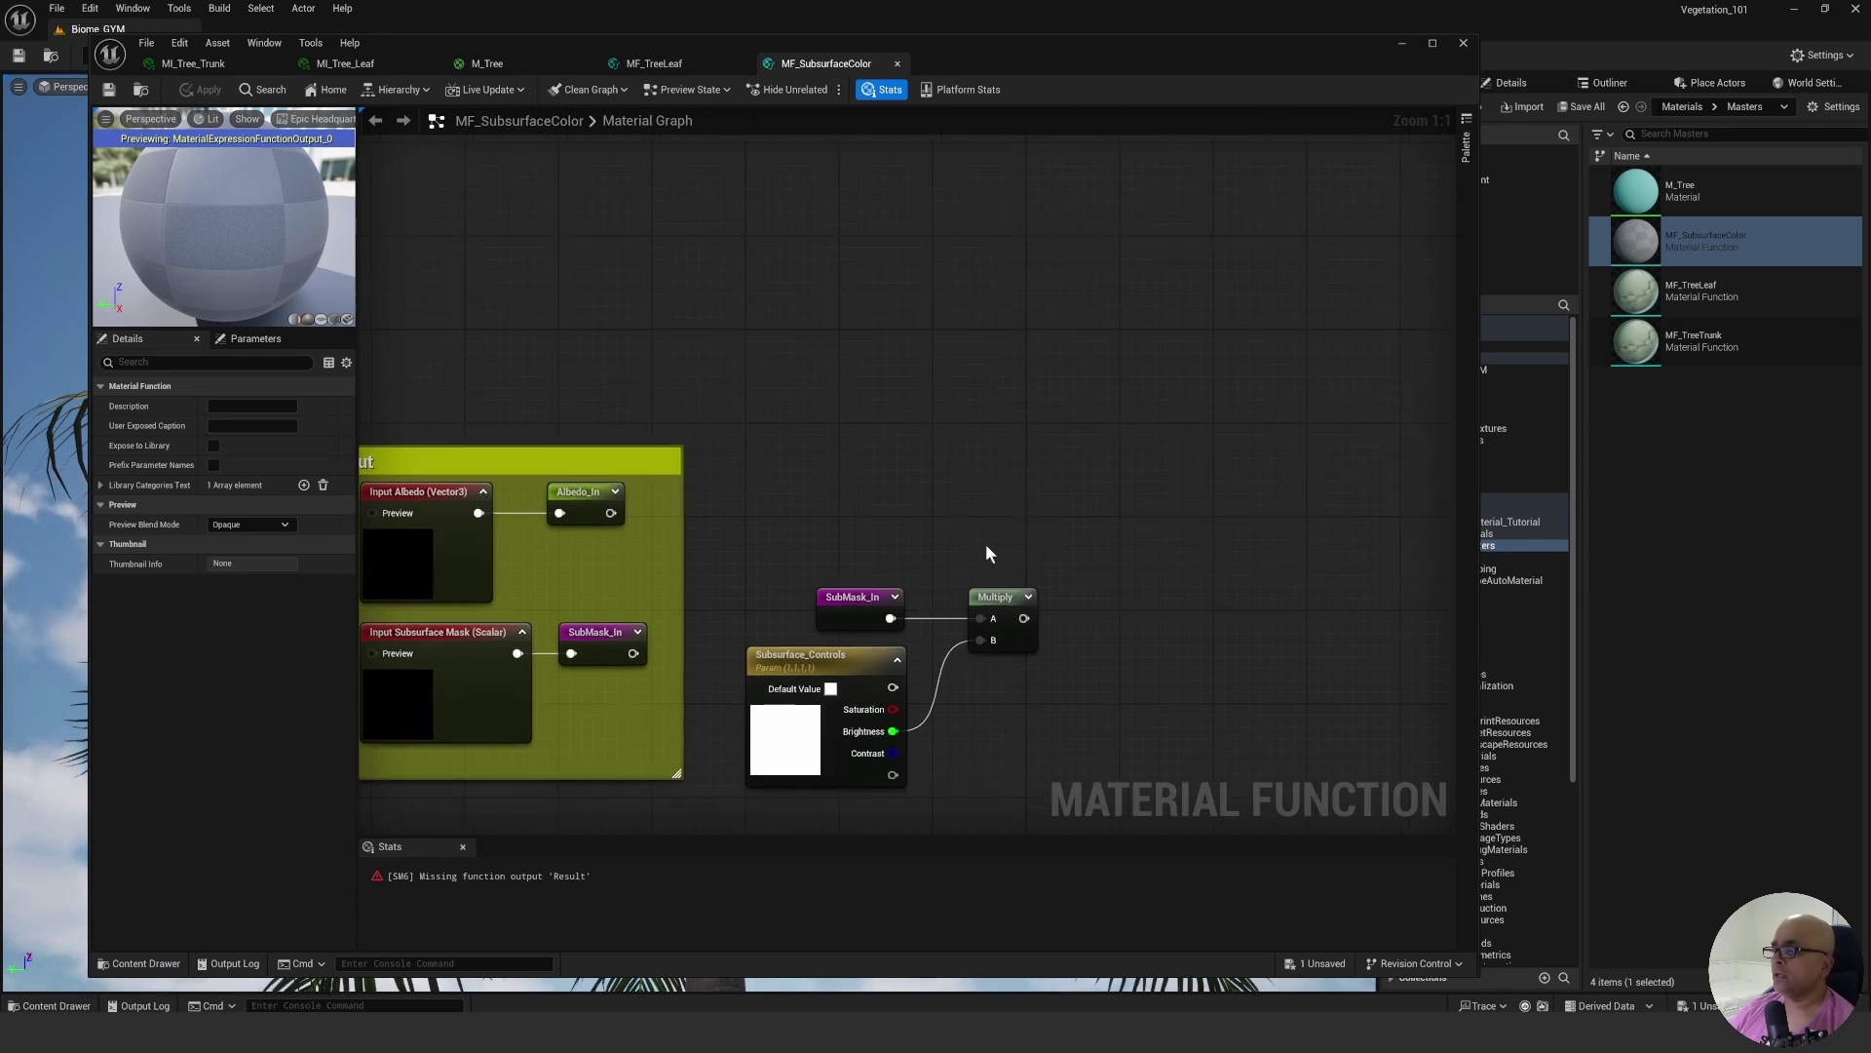
right_drag(985, 542, 973, 530)
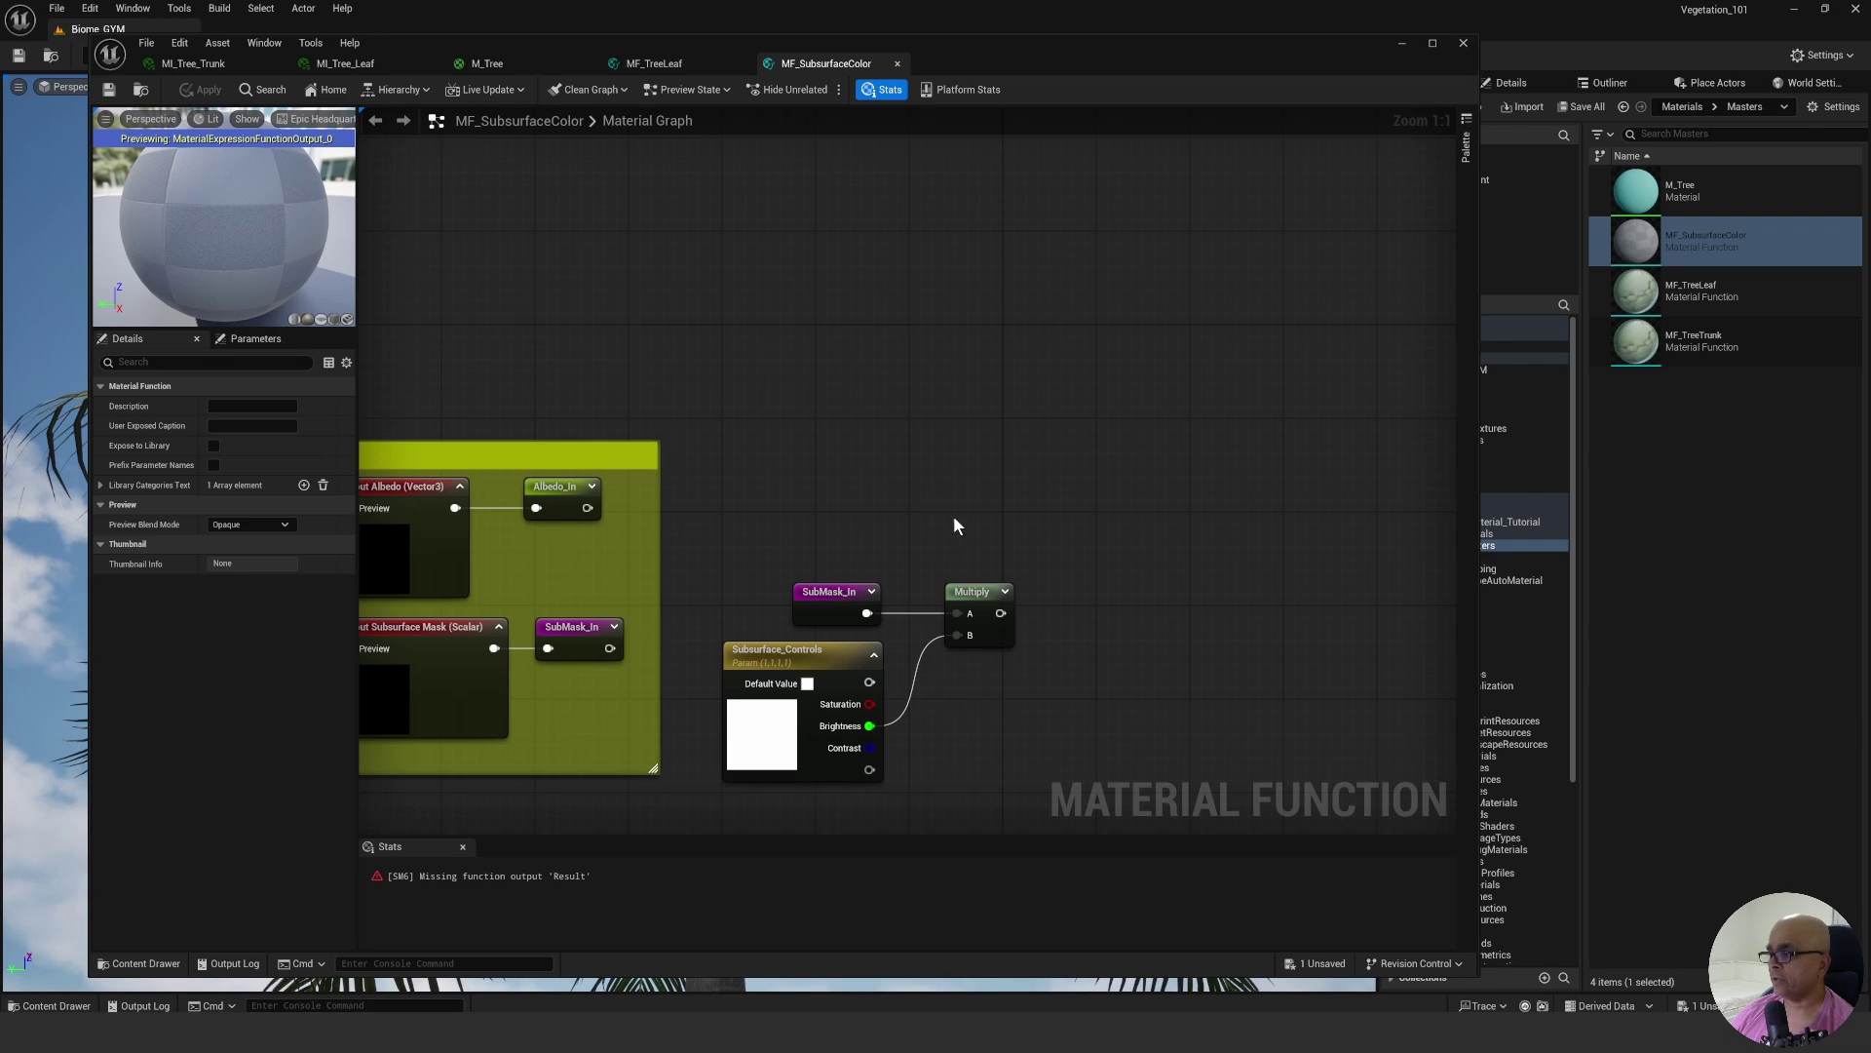
click(1041, 517)
click(1021, 653)
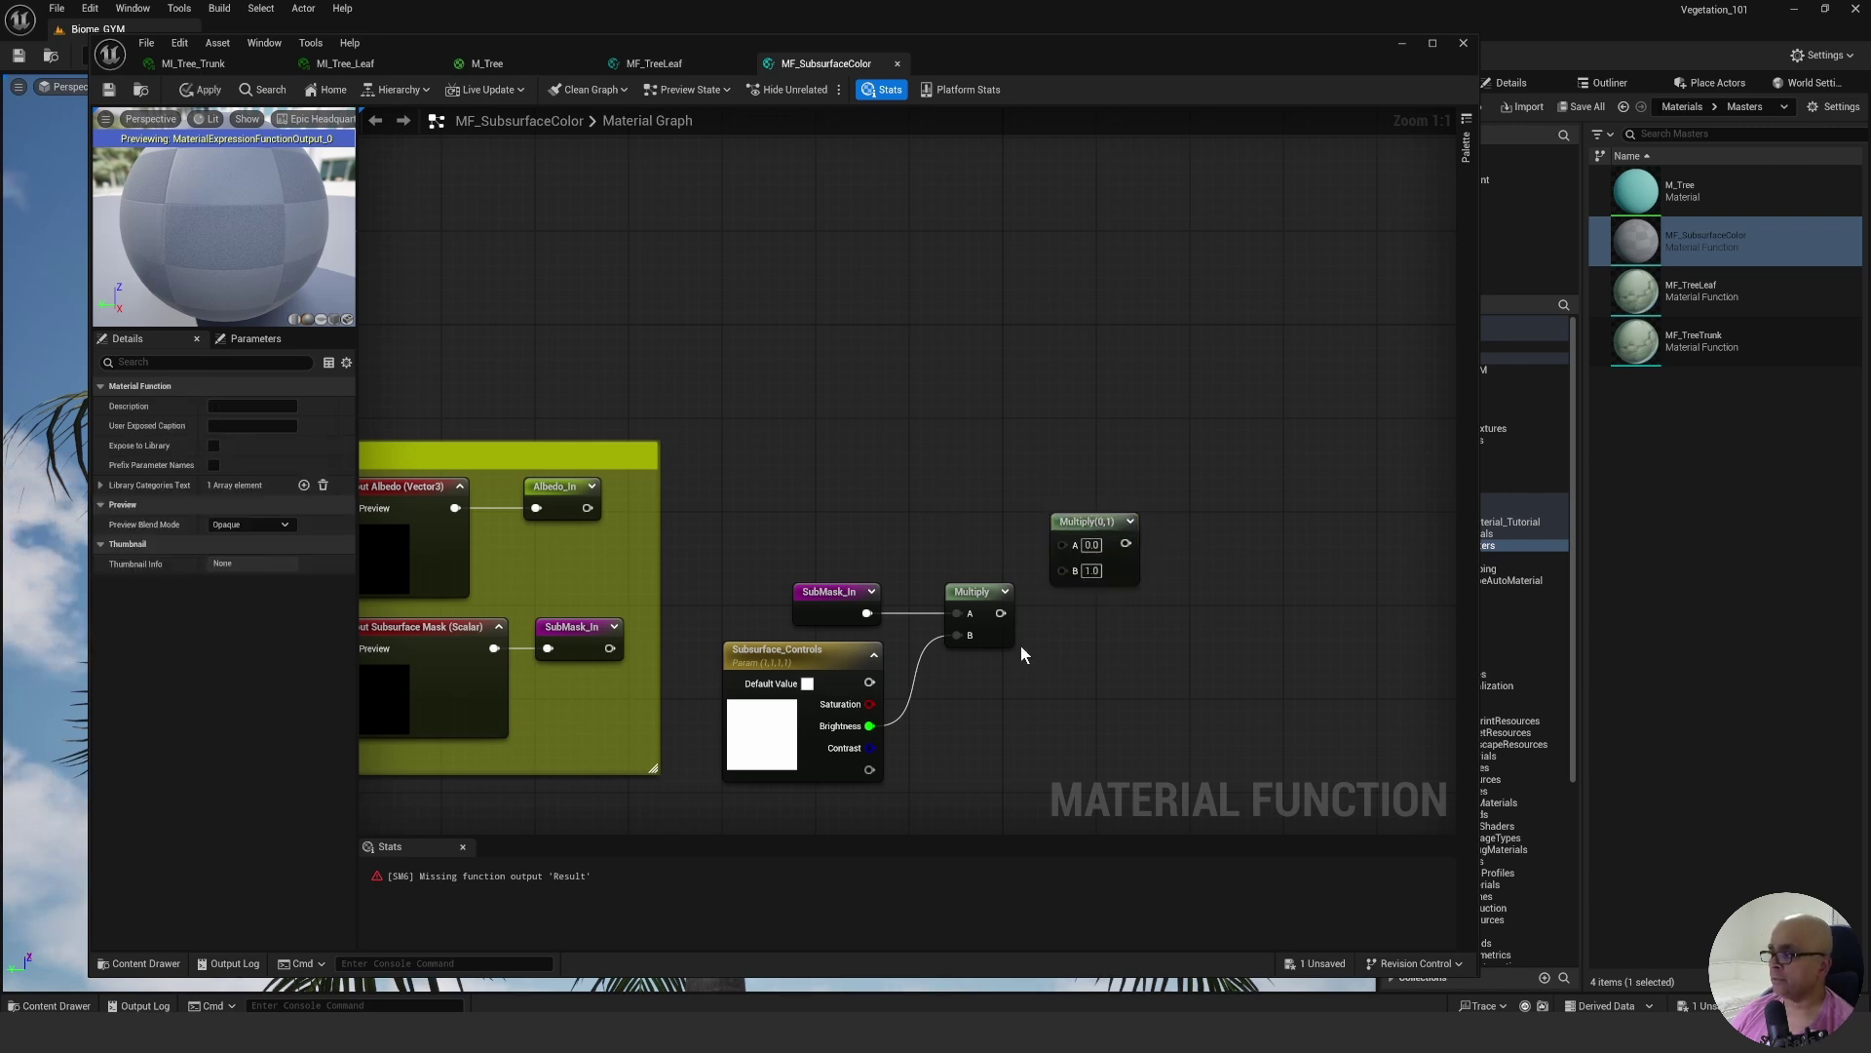
Connect the mask and brightness Multiply to B of the second Multiply, and add an Albedo_In reroute connected to its A input.
drag(1000, 613, 1062, 569)
right_click(943, 476)
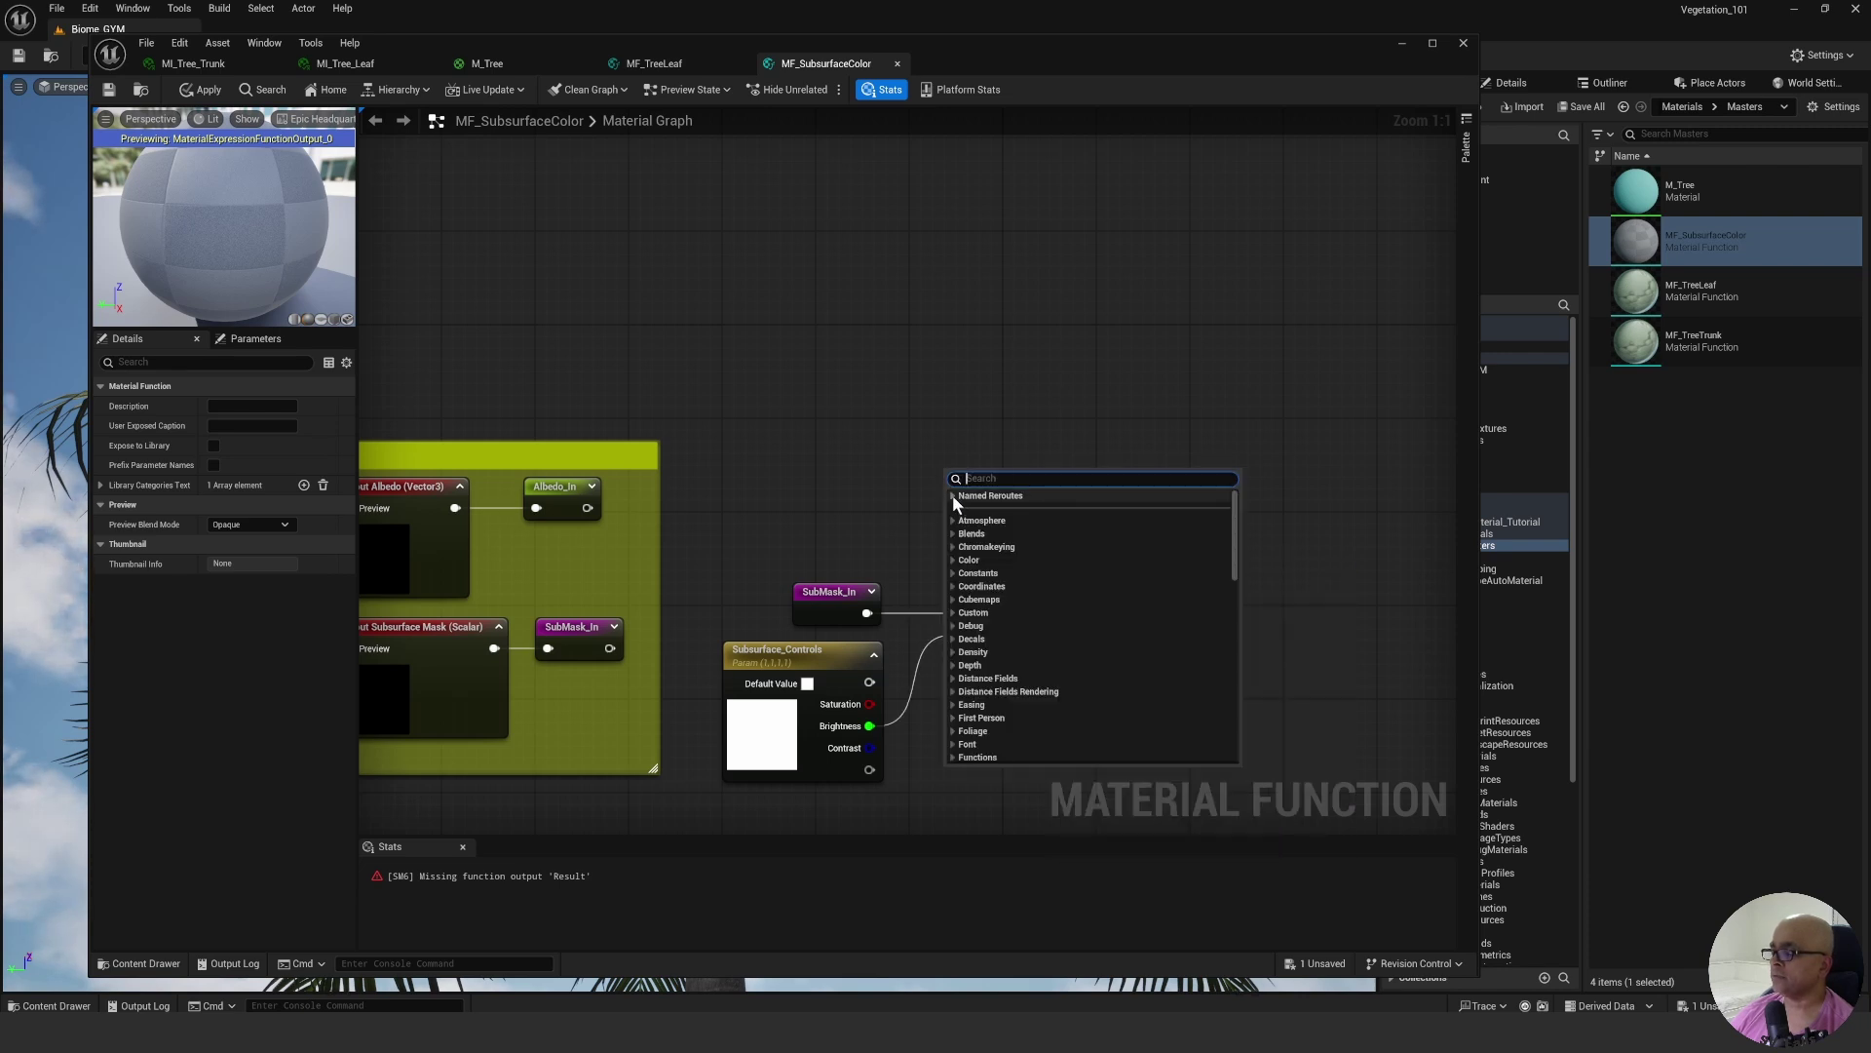
click(984, 508)
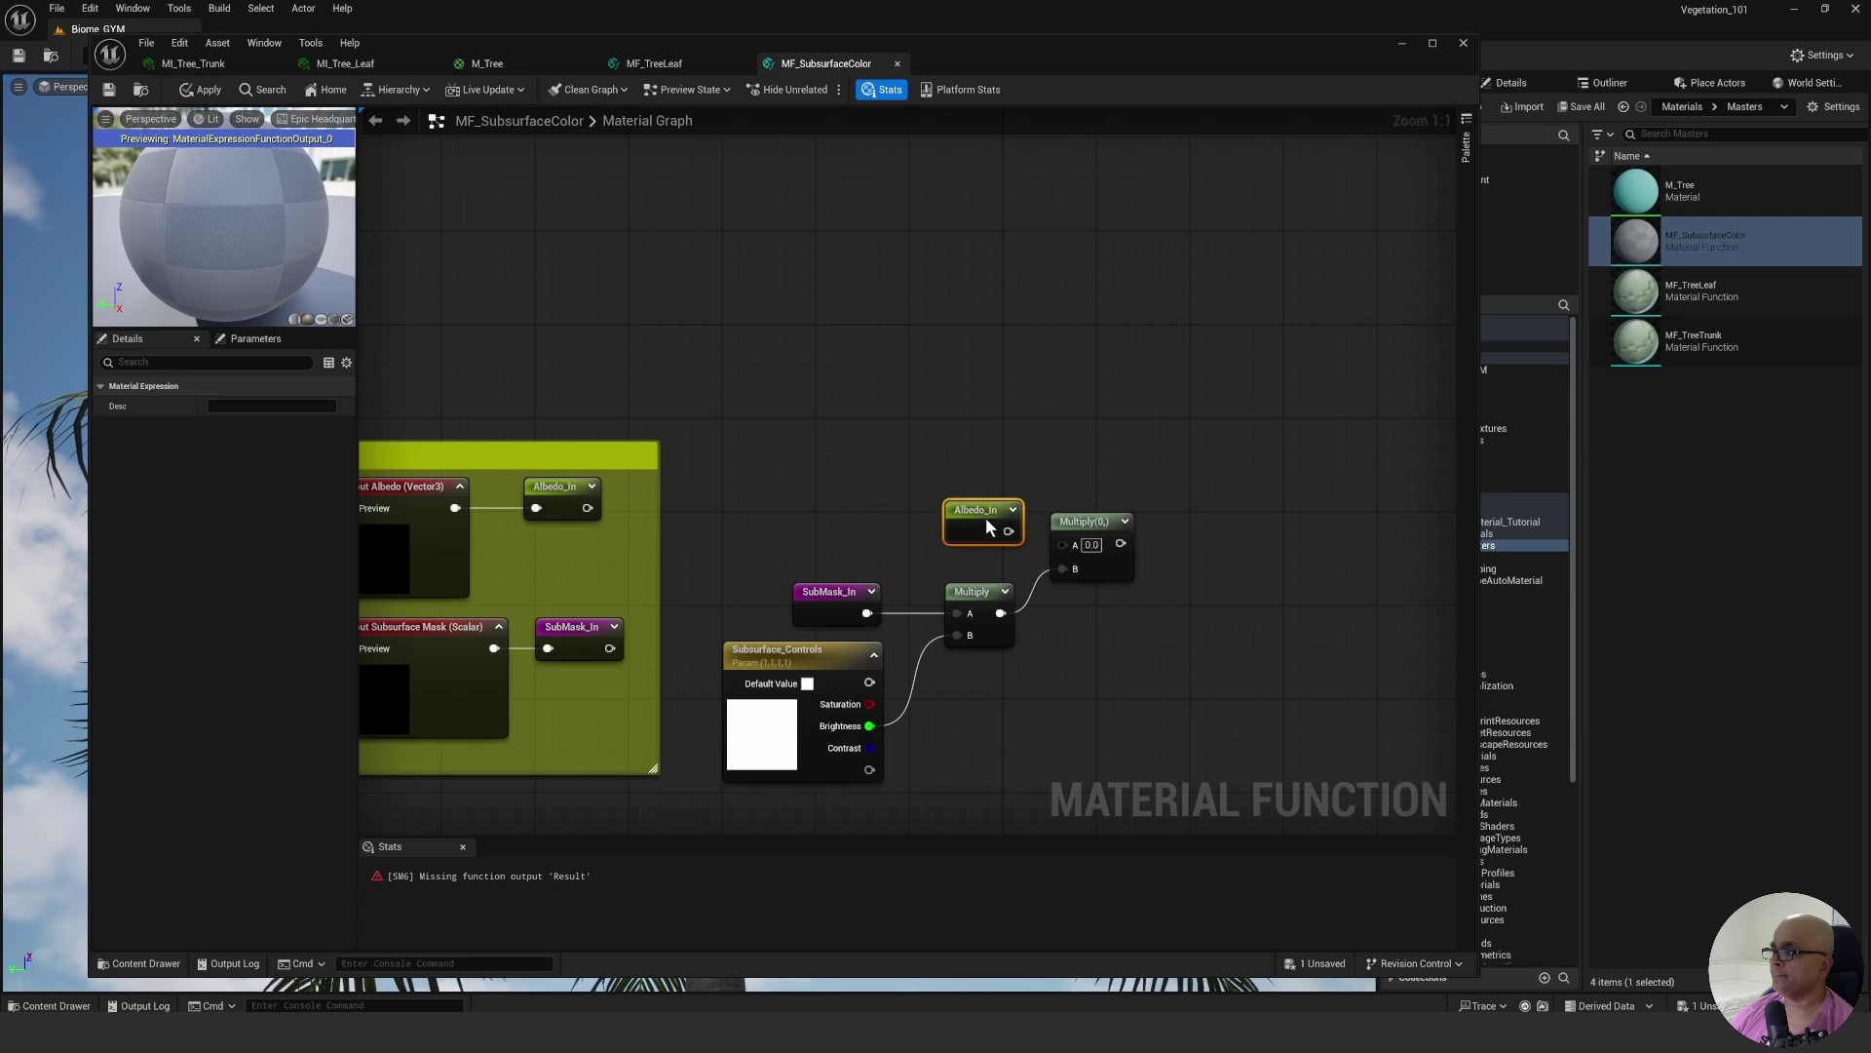
click(1013, 530)
drag(996, 543, 1062, 544)
right_drag(1076, 492, 996, 458)
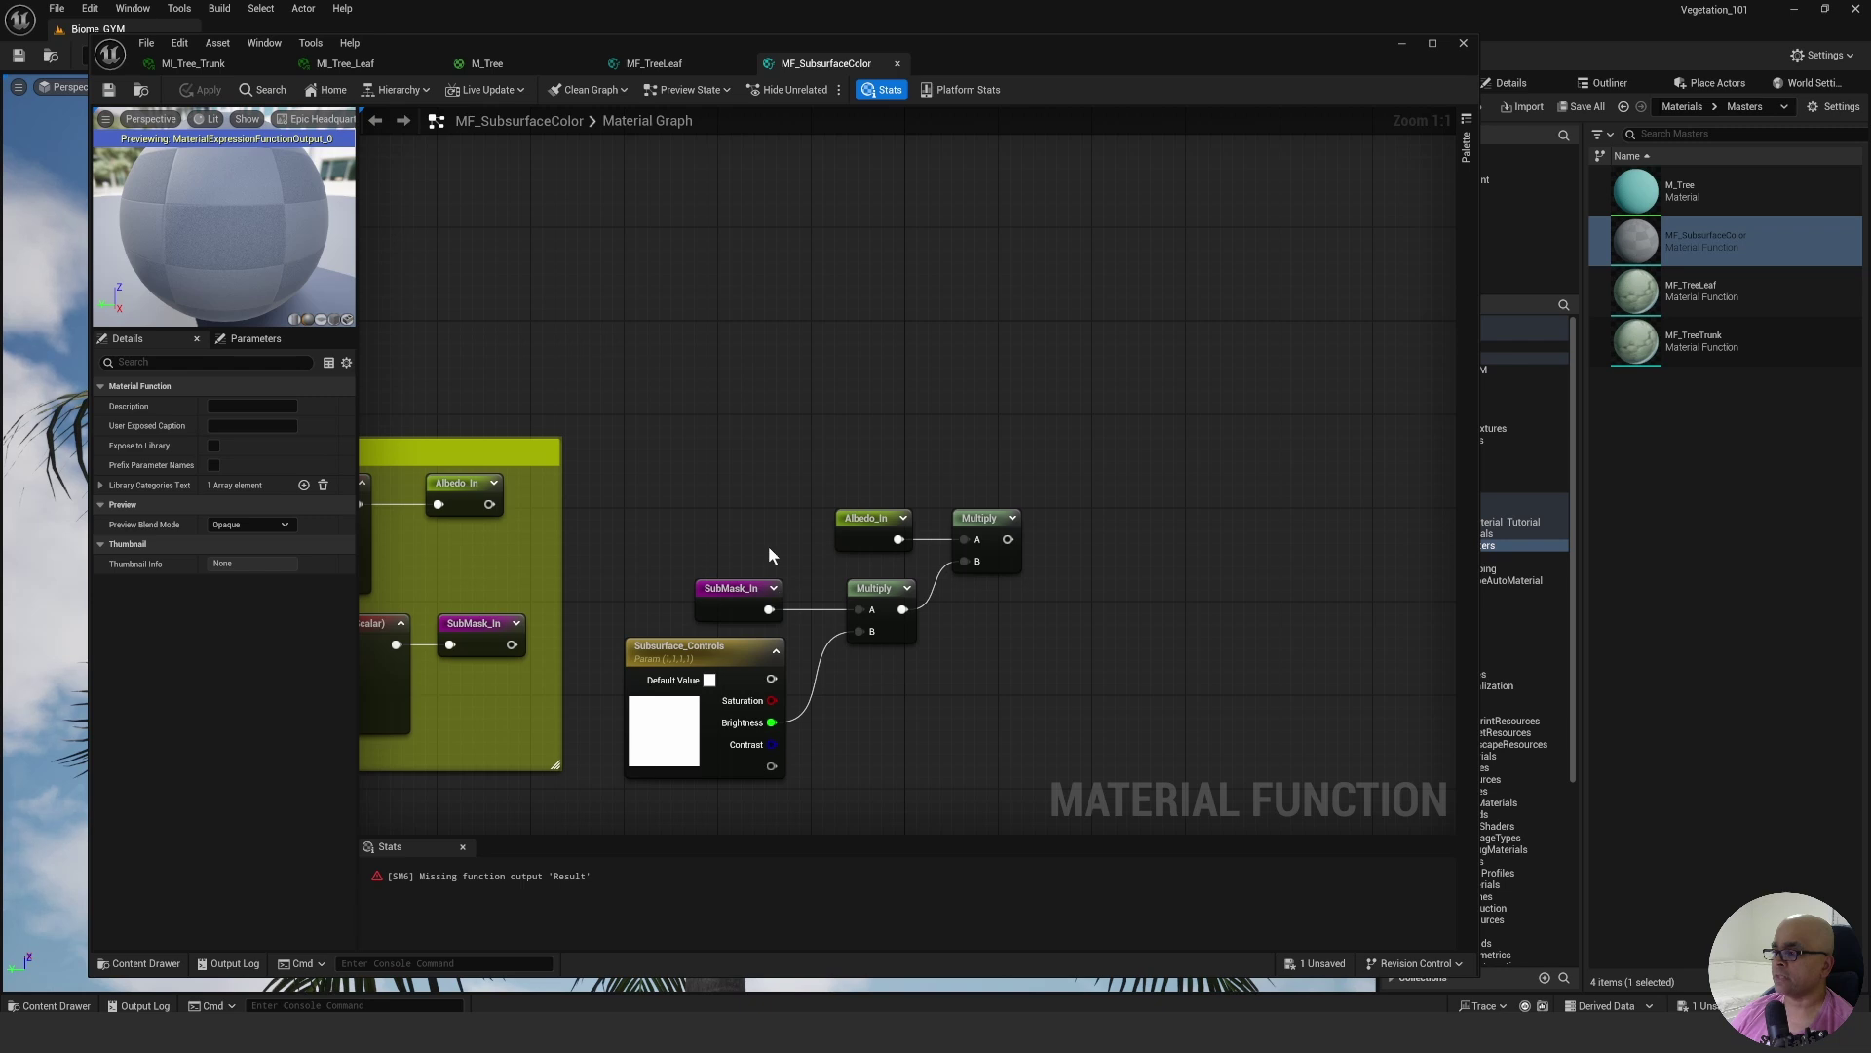
right_drag(956, 450, 928, 456)
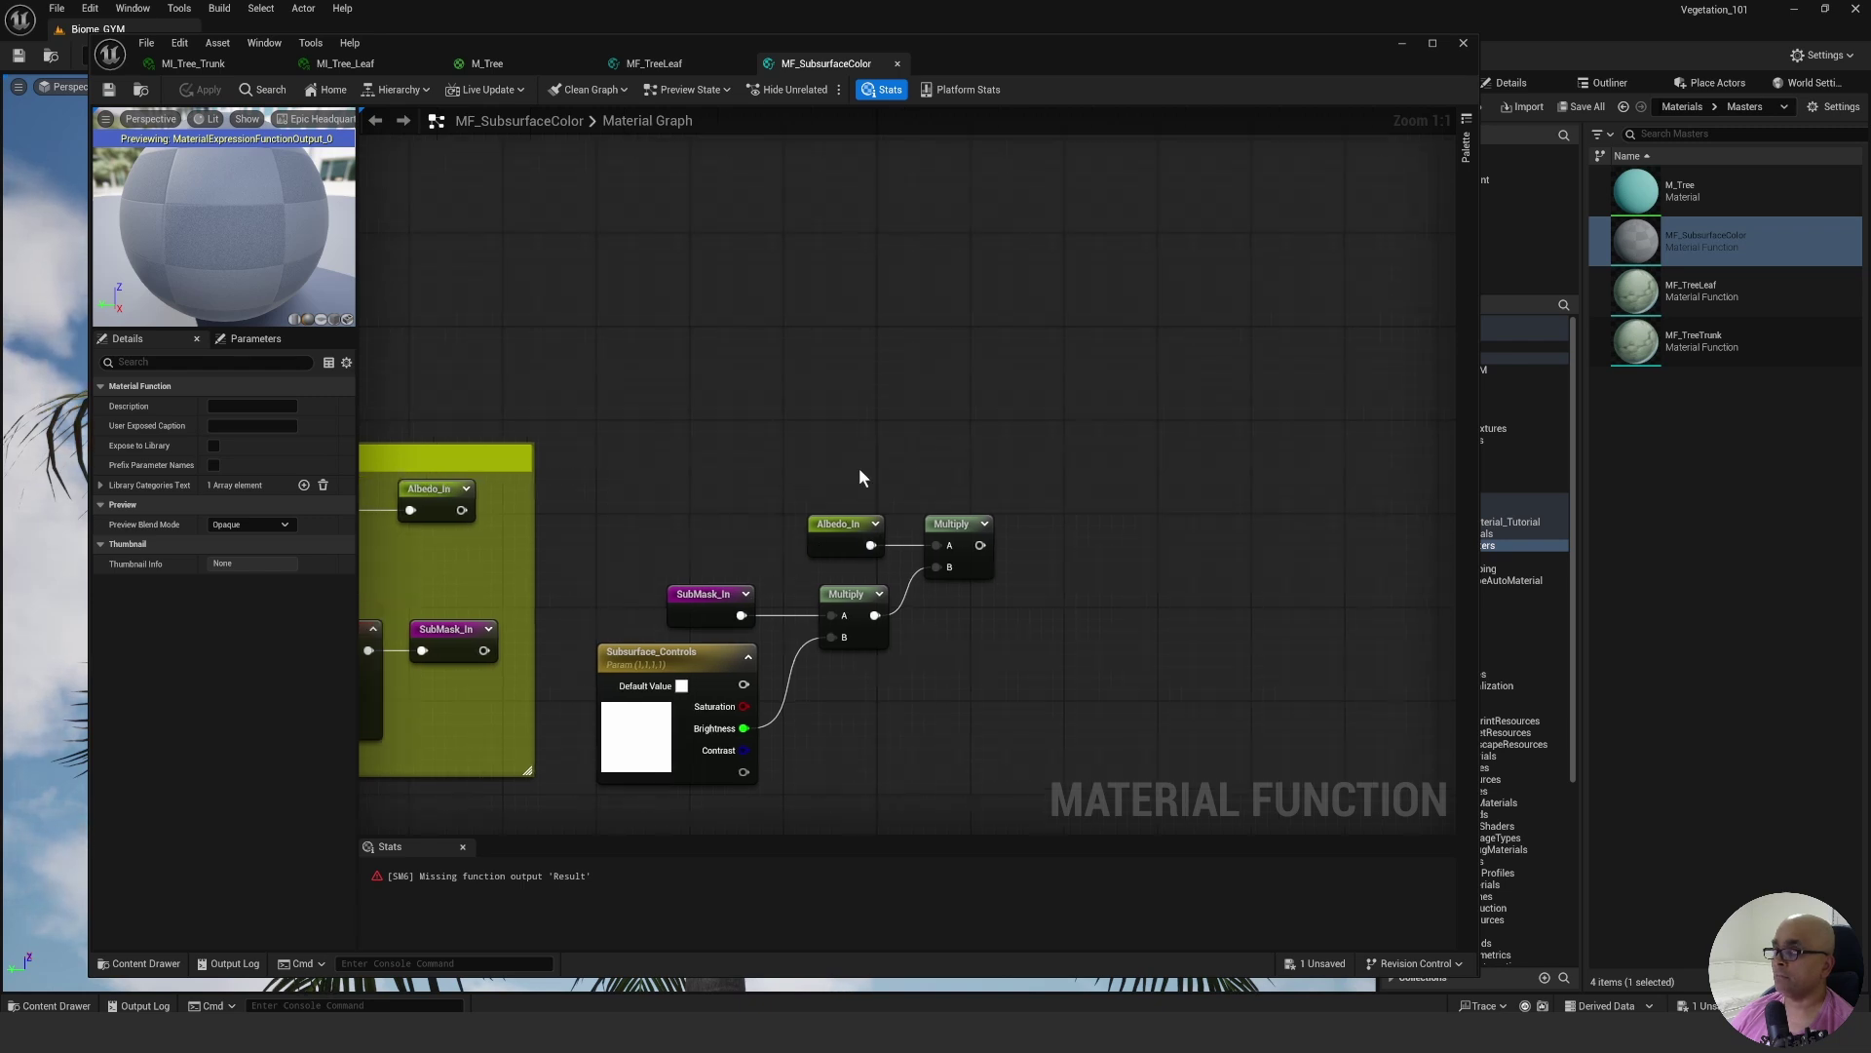
right_drag(982, 423, 996, 423)
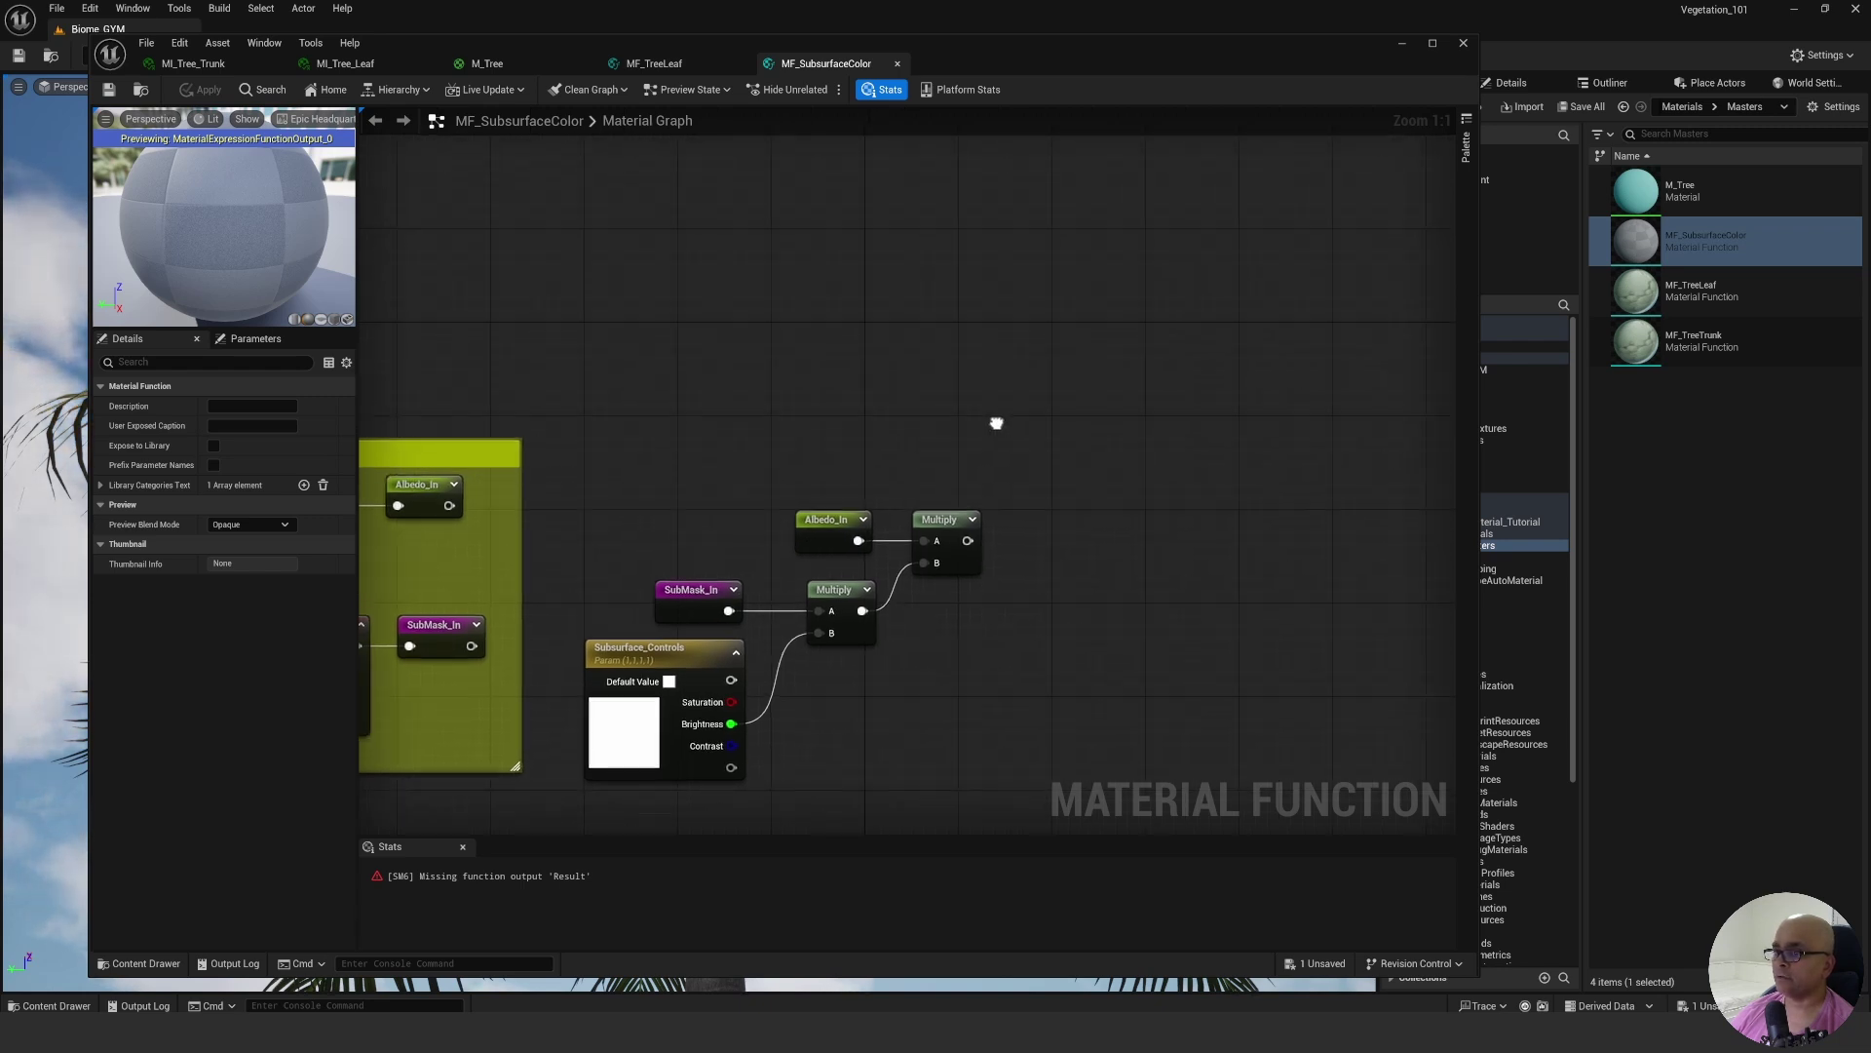
right_drag(1072, 480, 1080, 469)
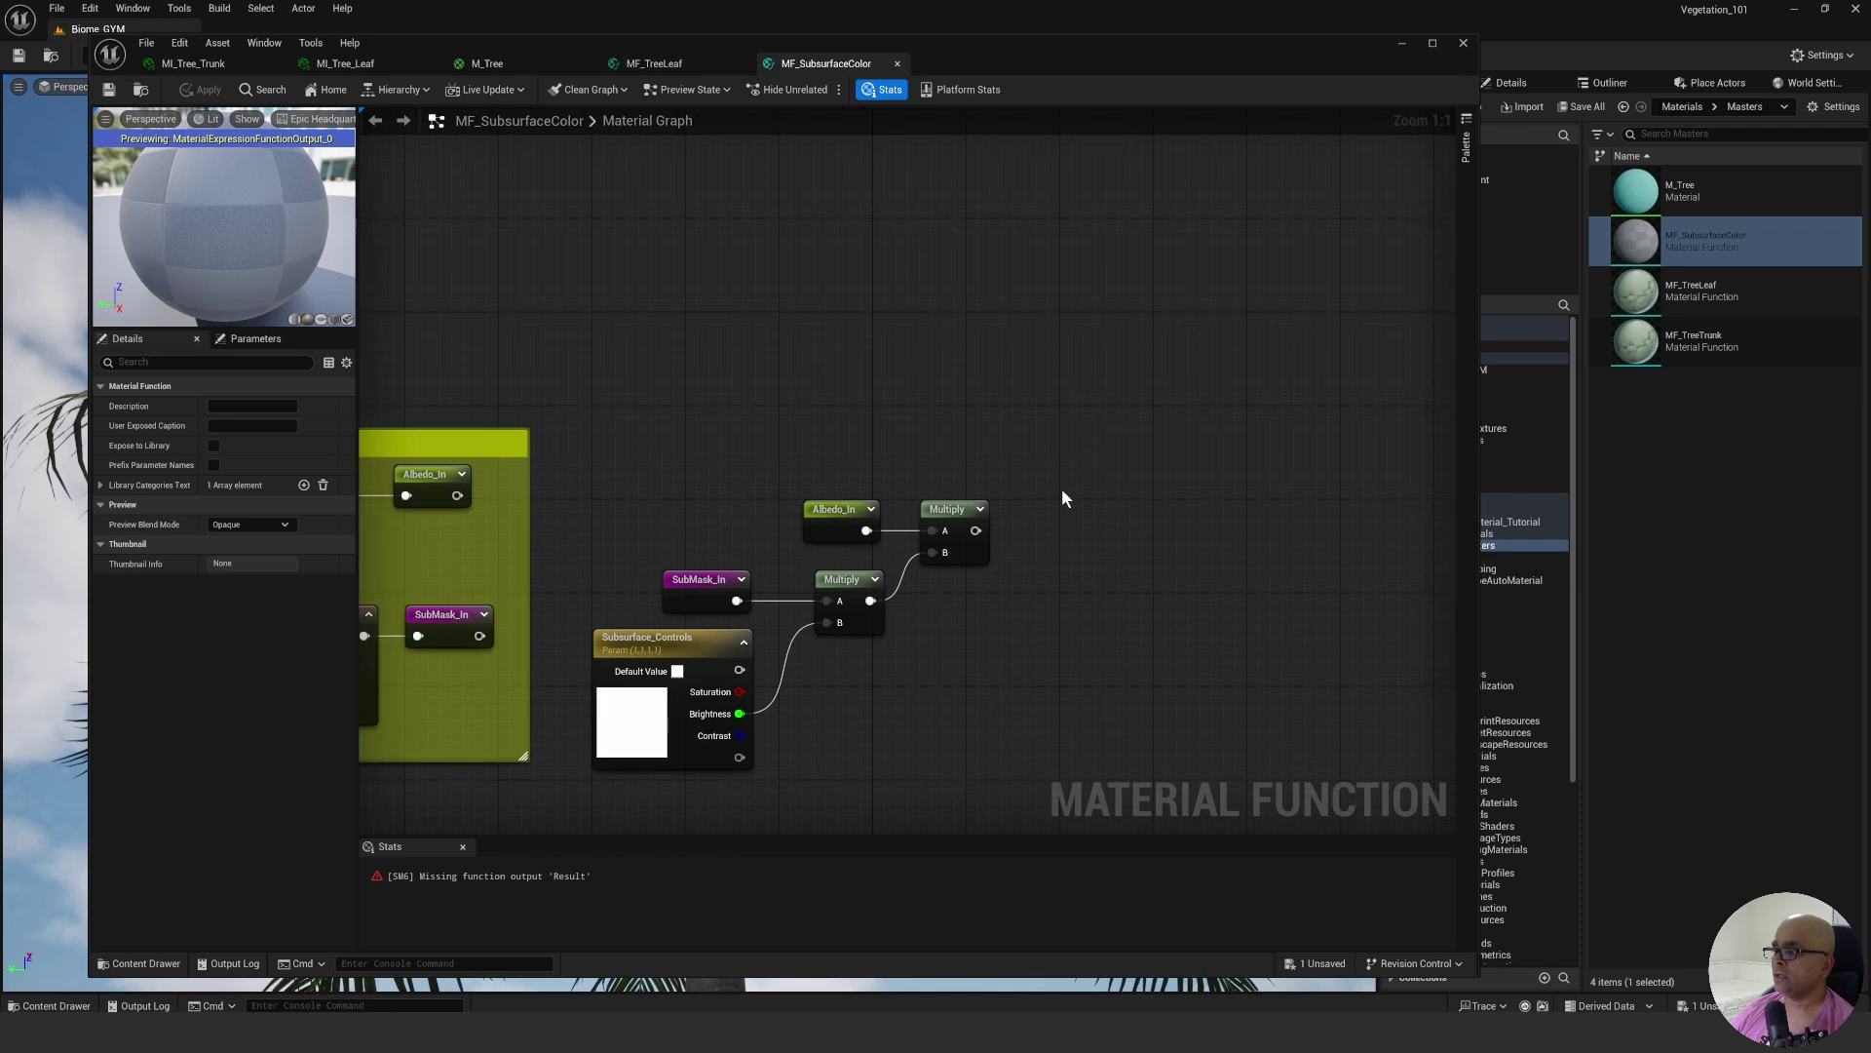
right_drag(940, 655, 817, 667)
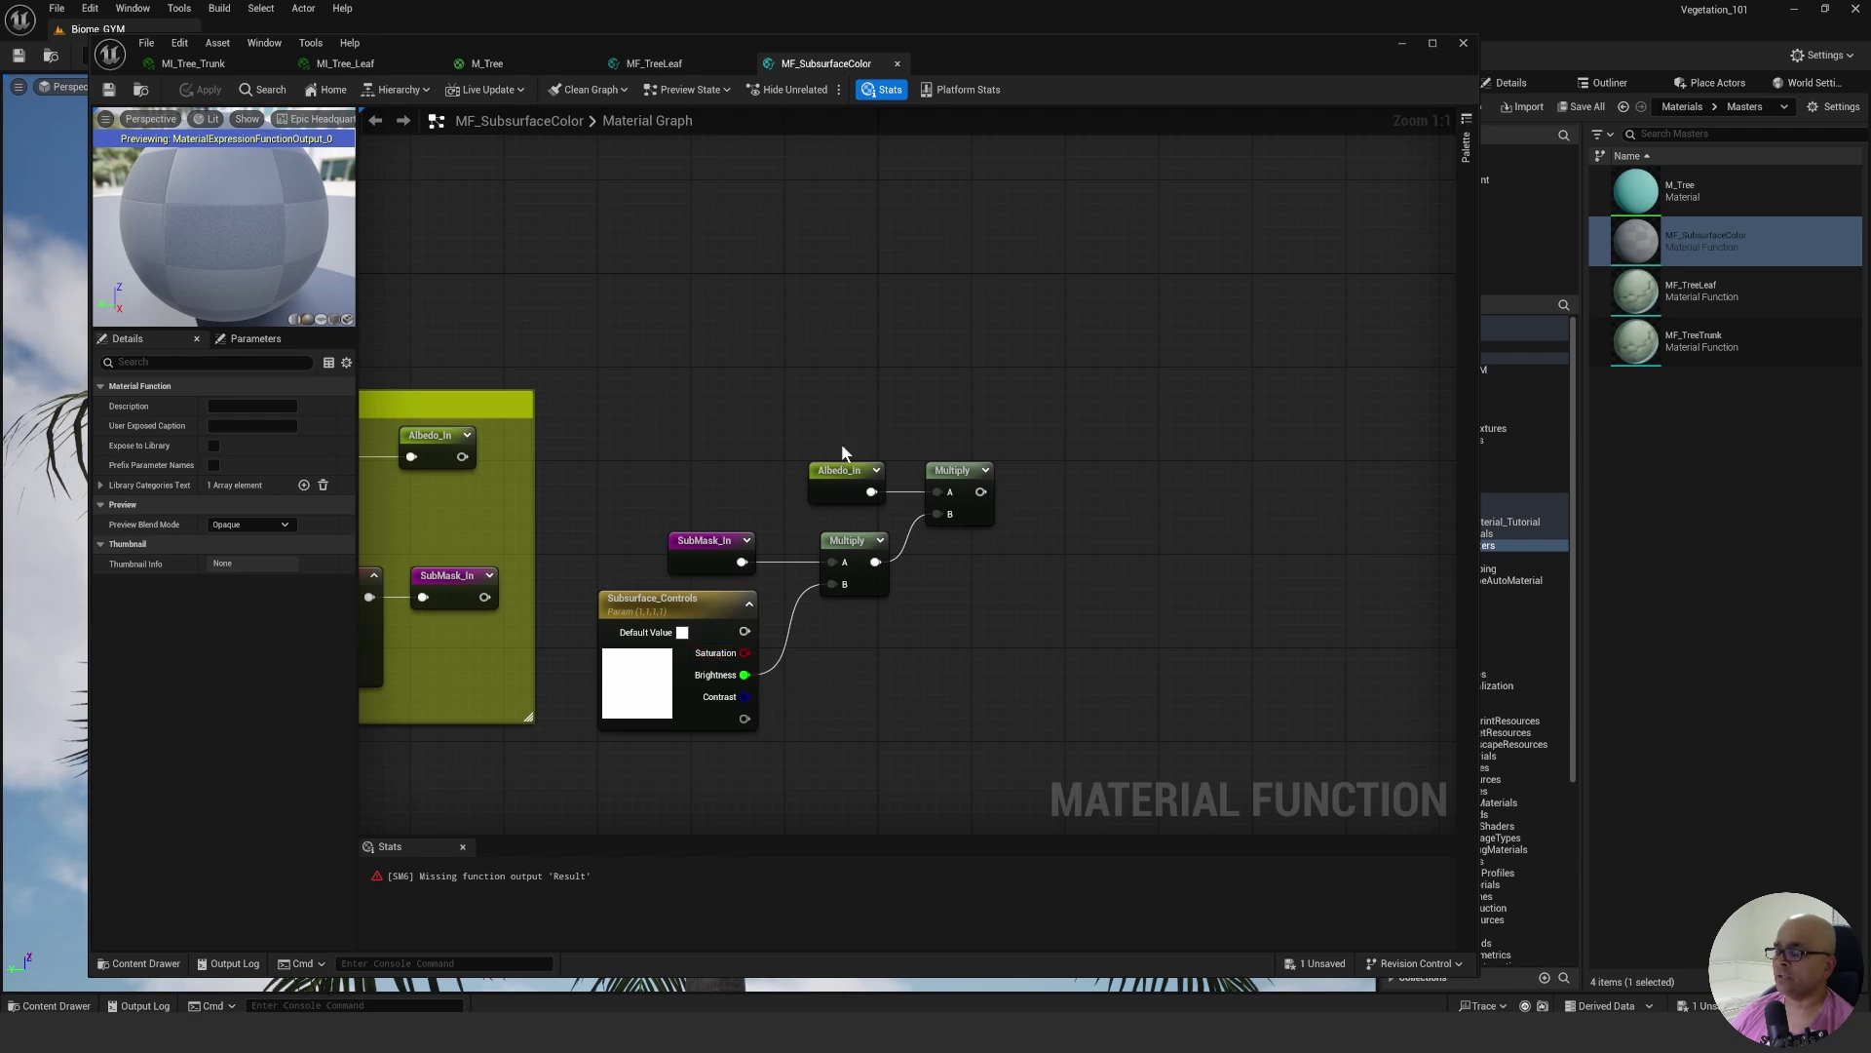
right_drag(982, 394, 973, 405)
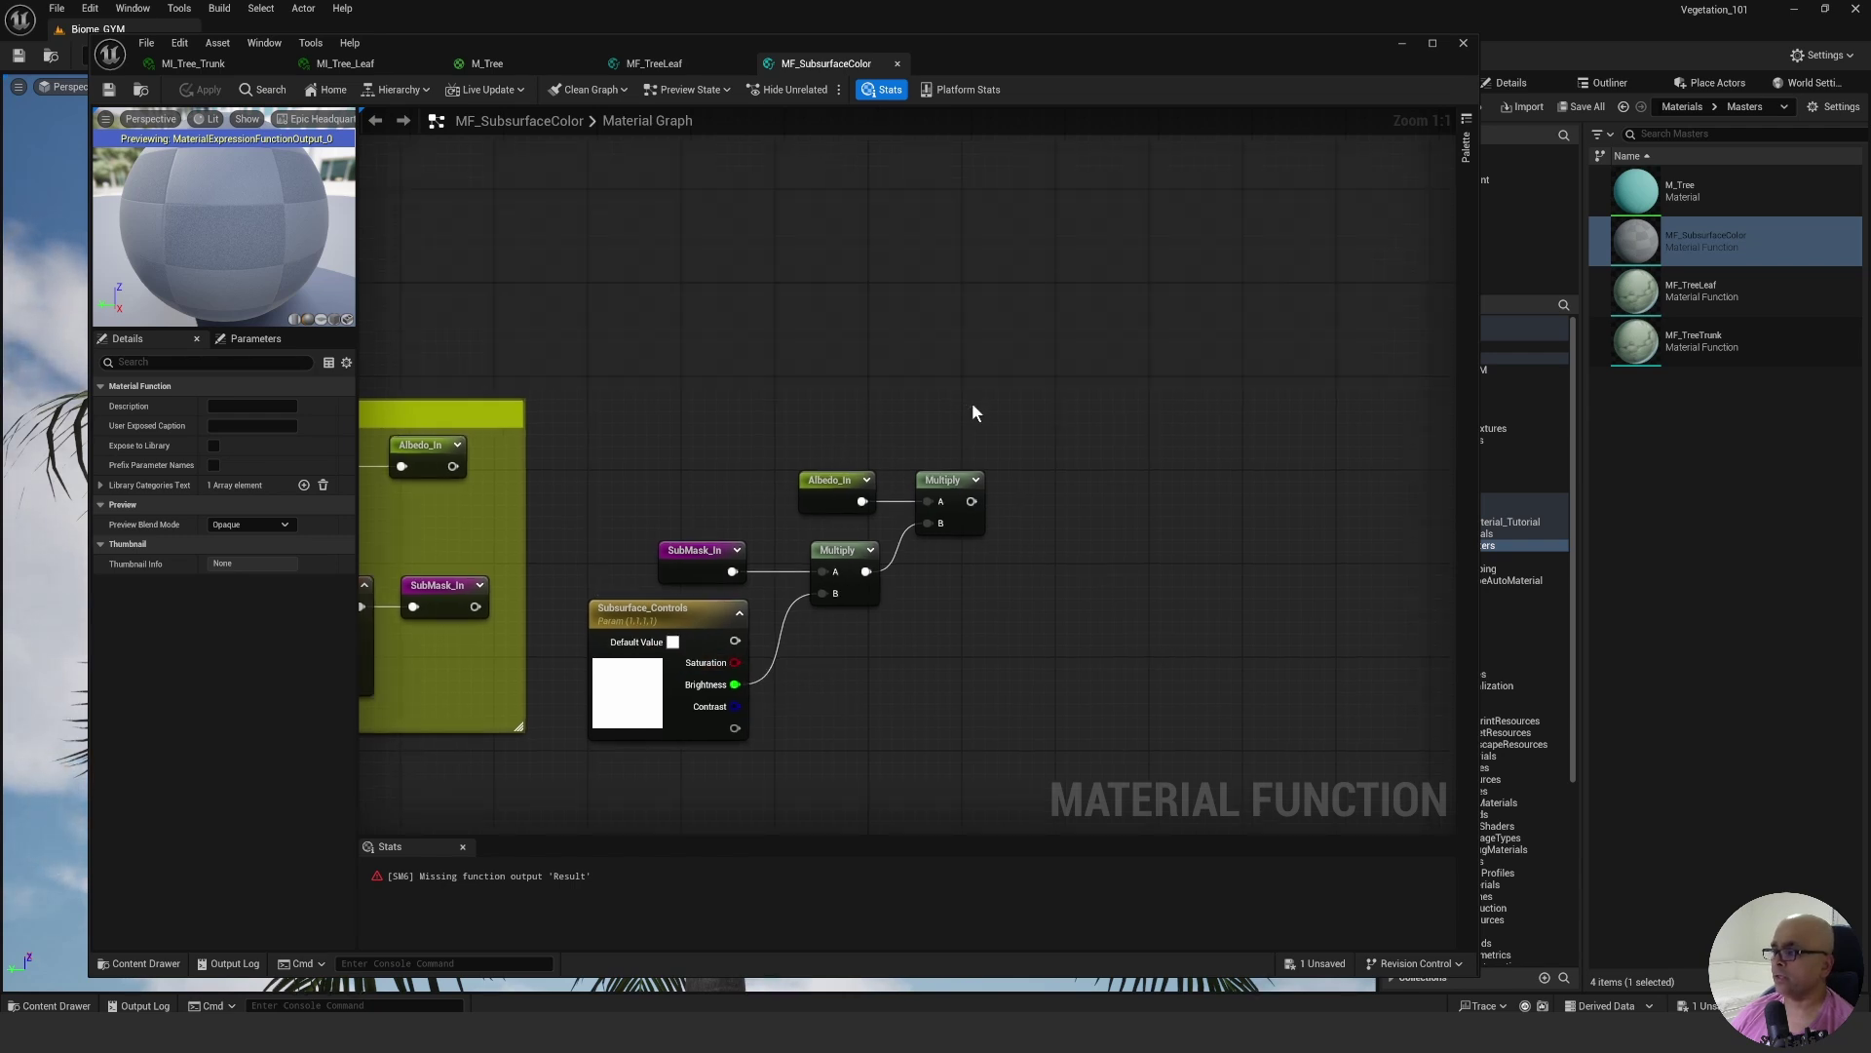
right_drag(1013, 574, 1032, 568)
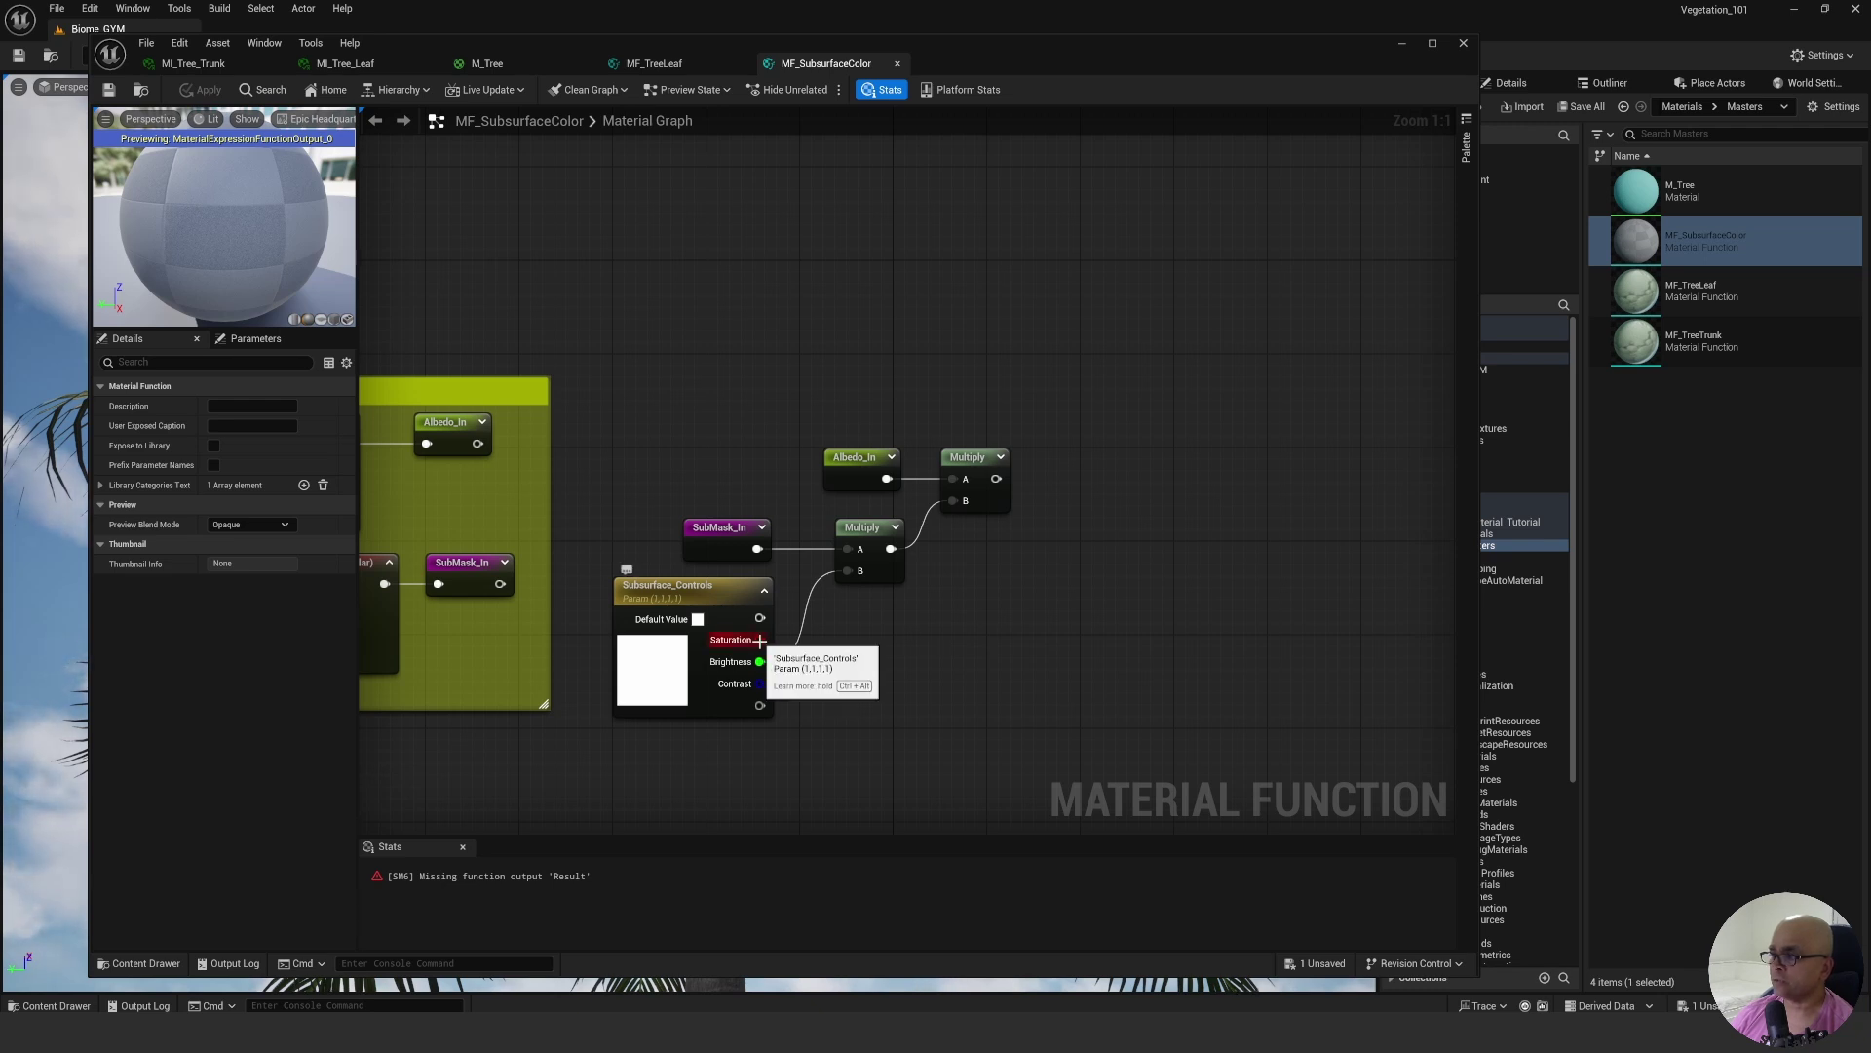
Add a OneMinus node fed by the Saturation output of Subsurface_Controls, placed beneath the mask and brightness Multiply.
drag(760, 640, 859, 646)
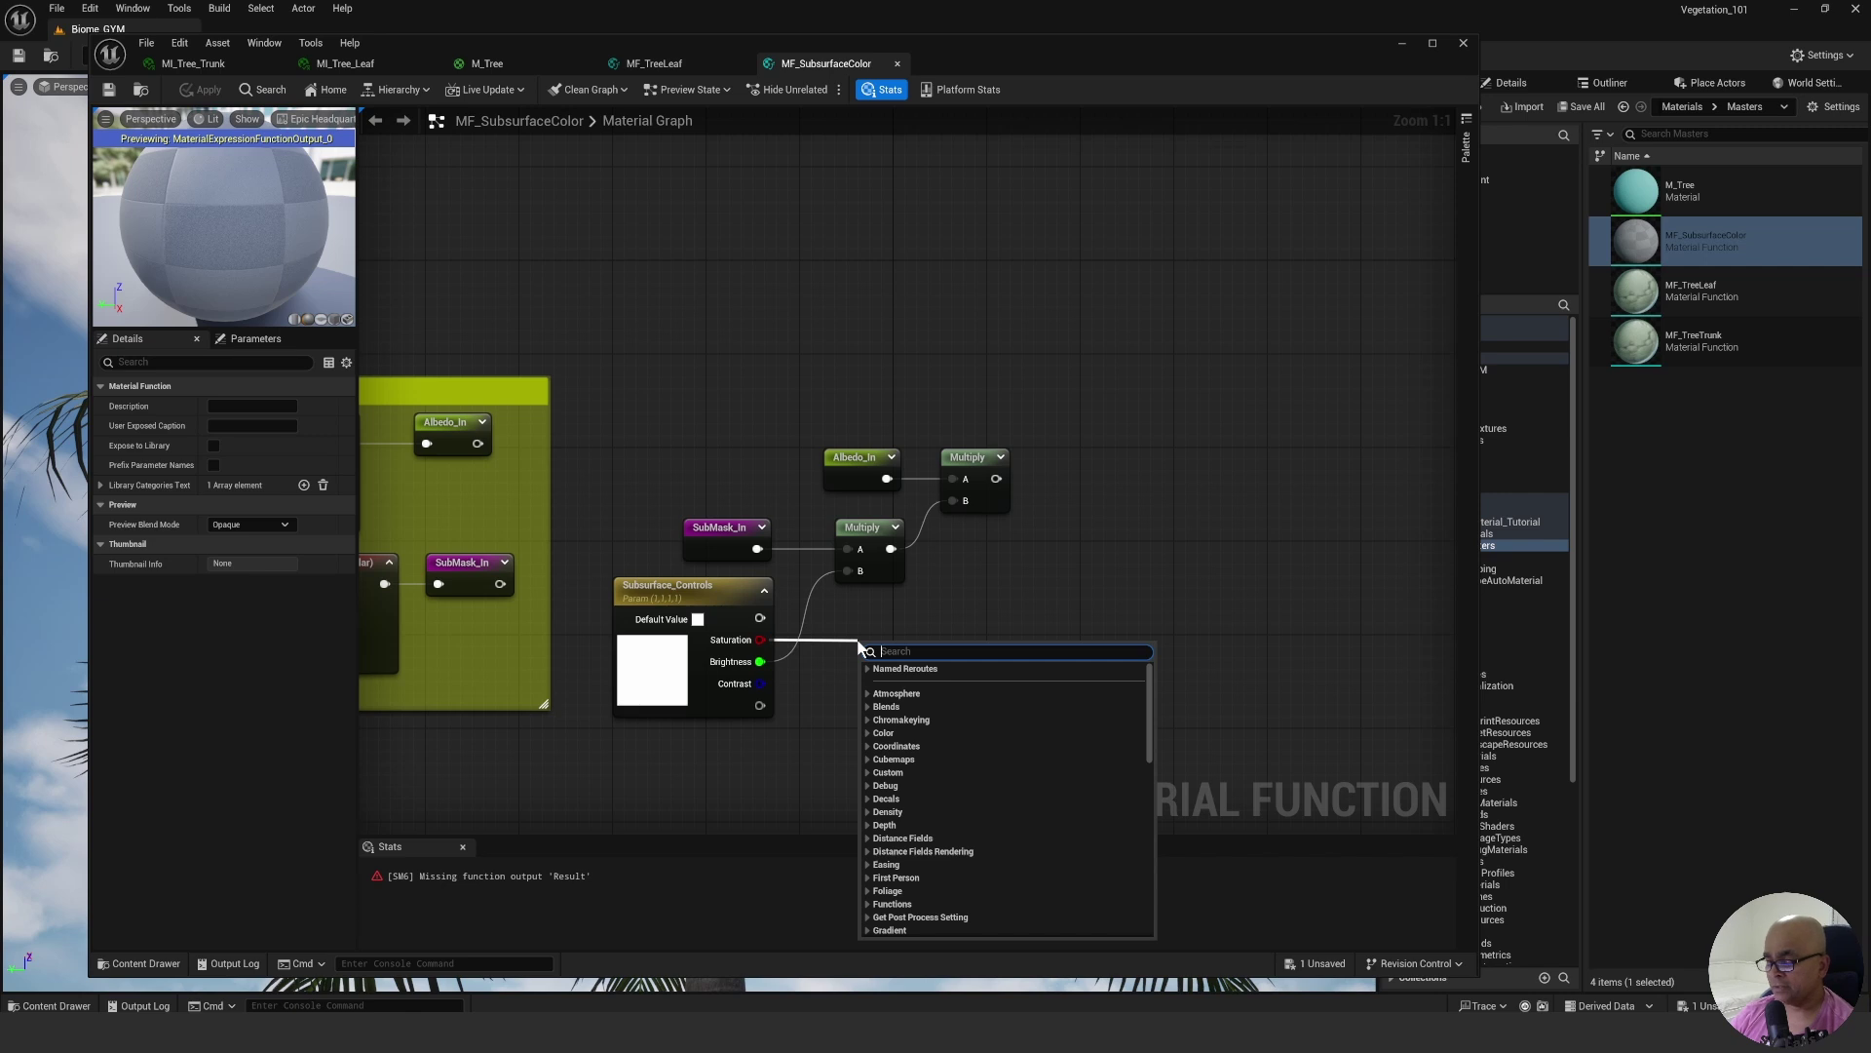
text(1-)
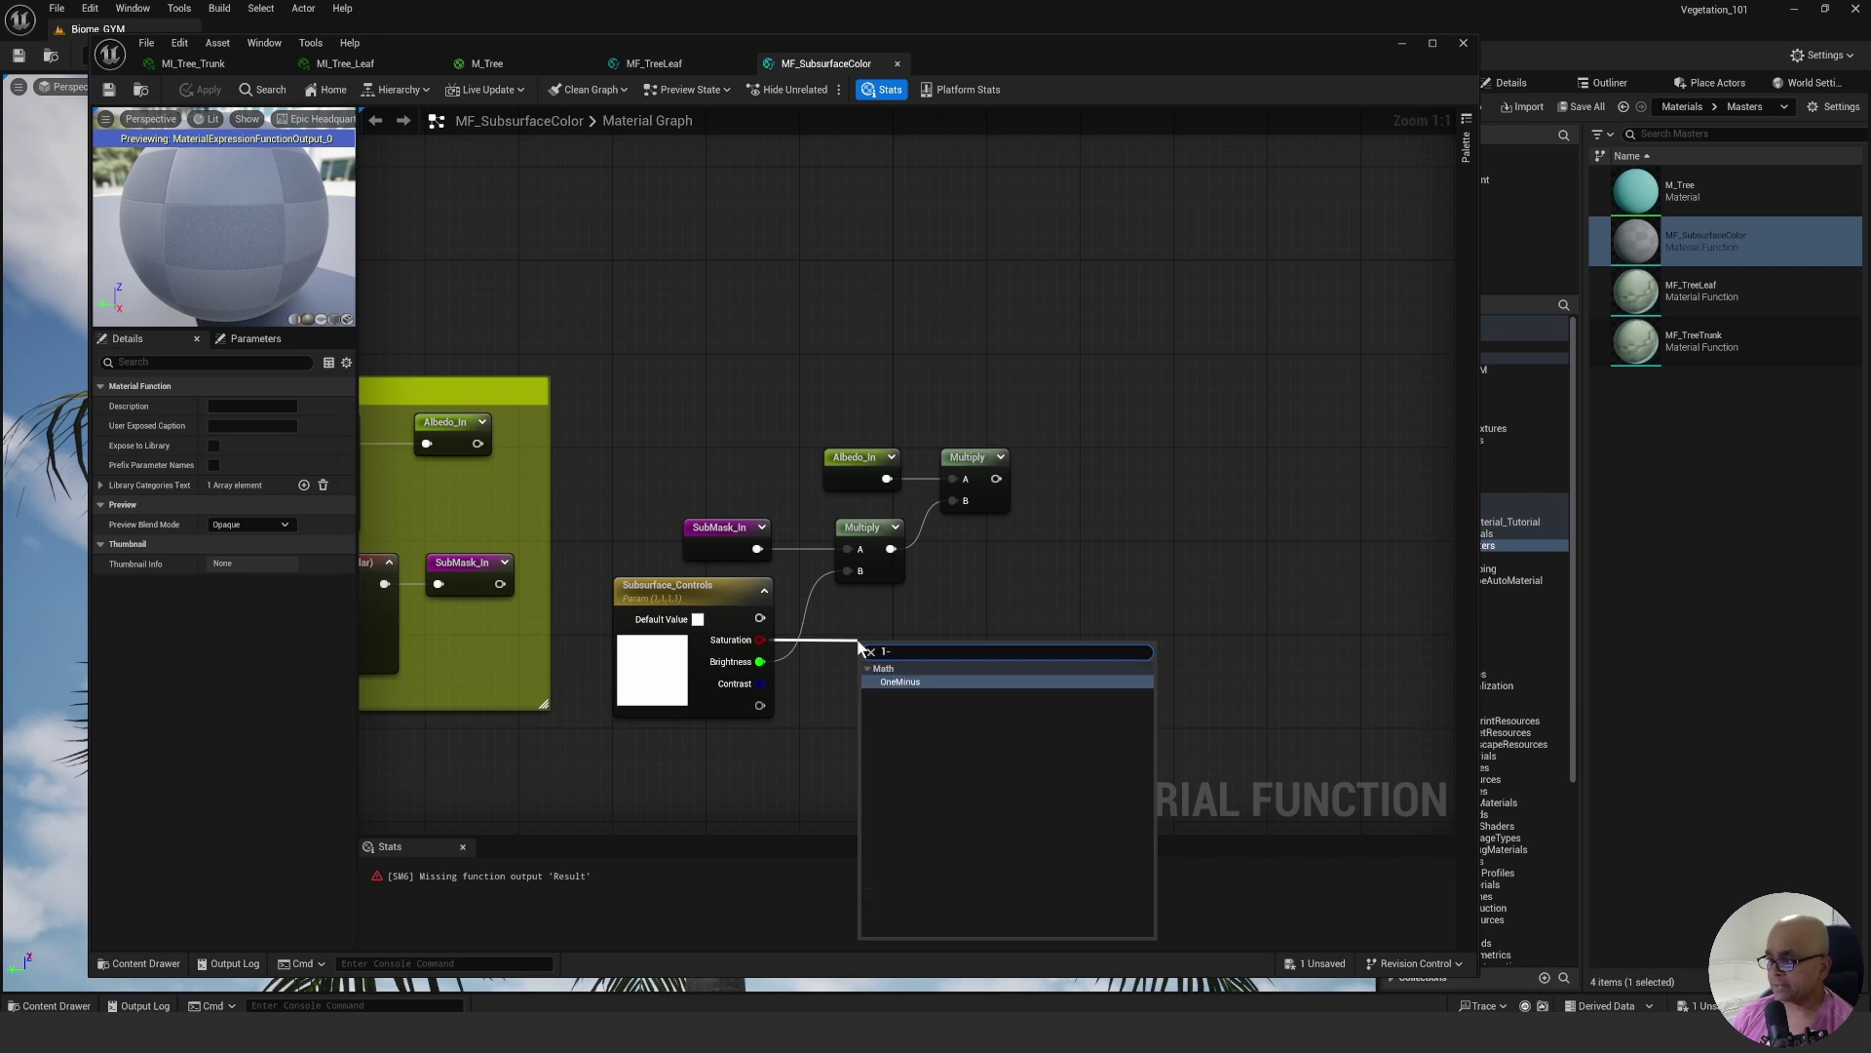
click(898, 684)
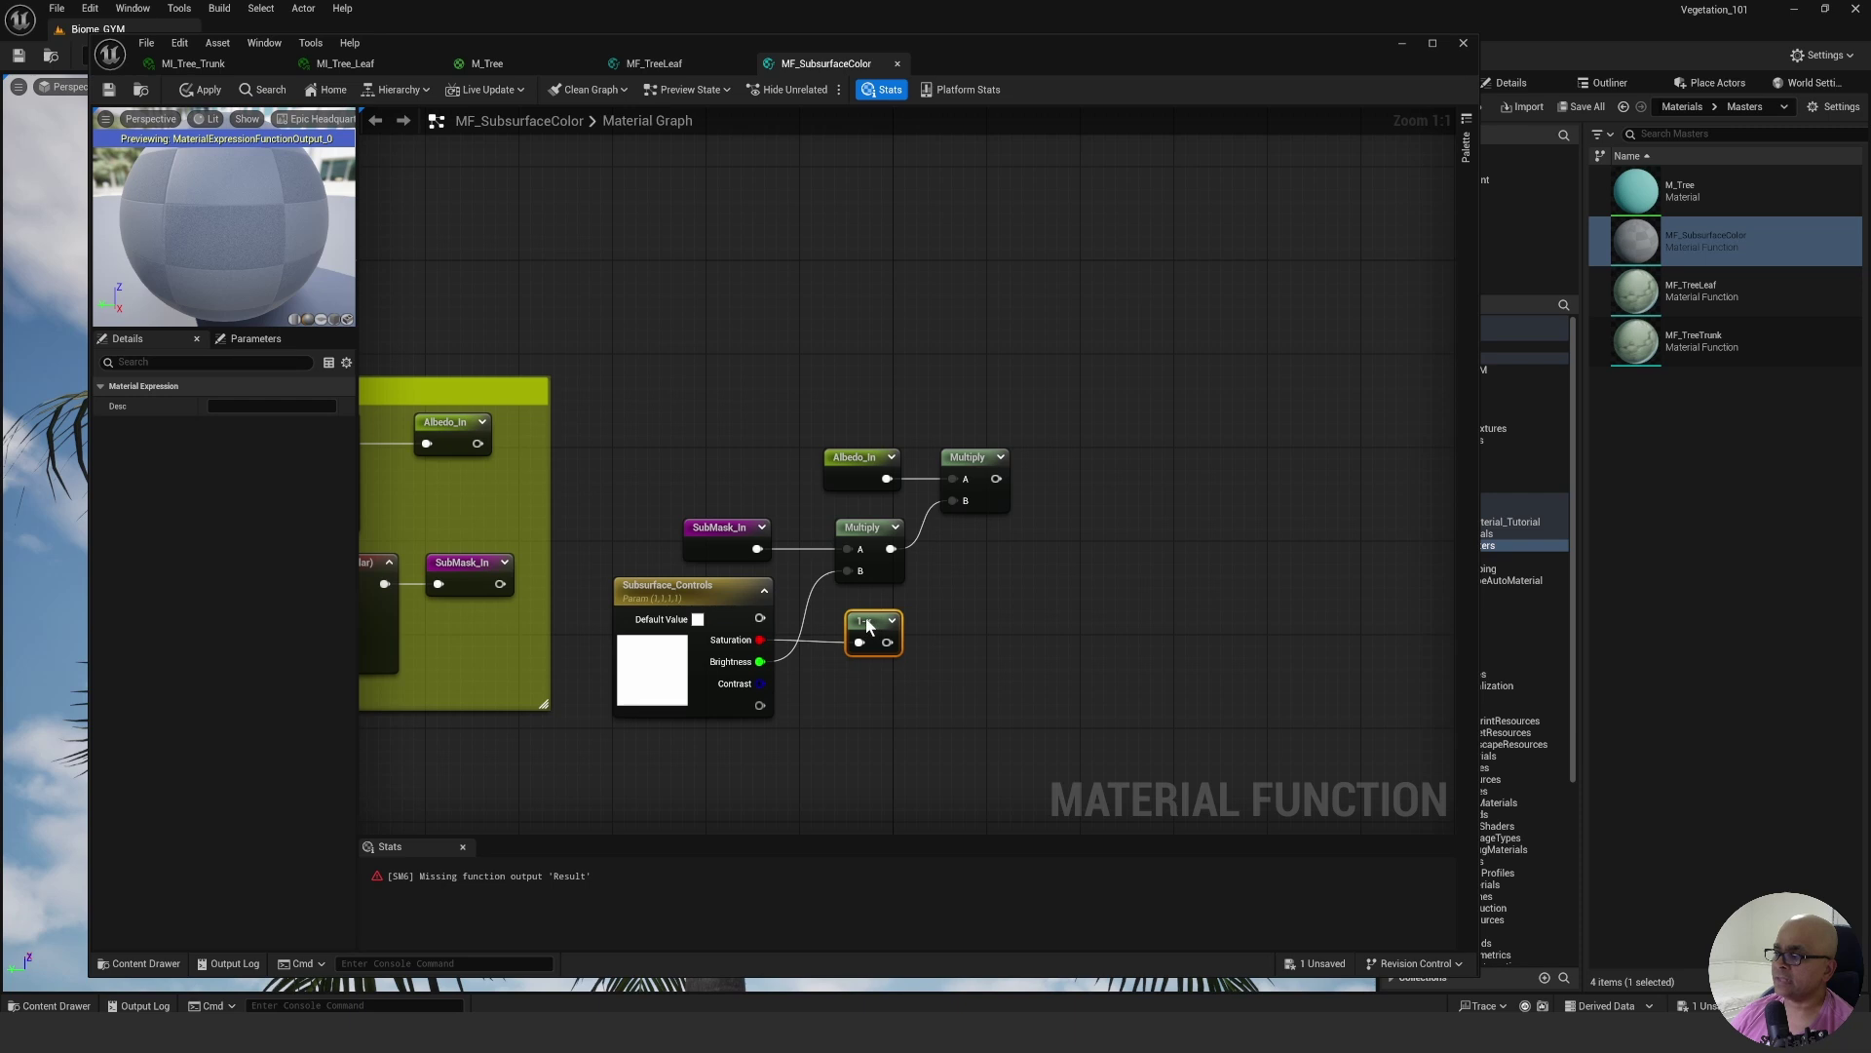
click(984, 584)
right_drag(1025, 553, 1007, 591)
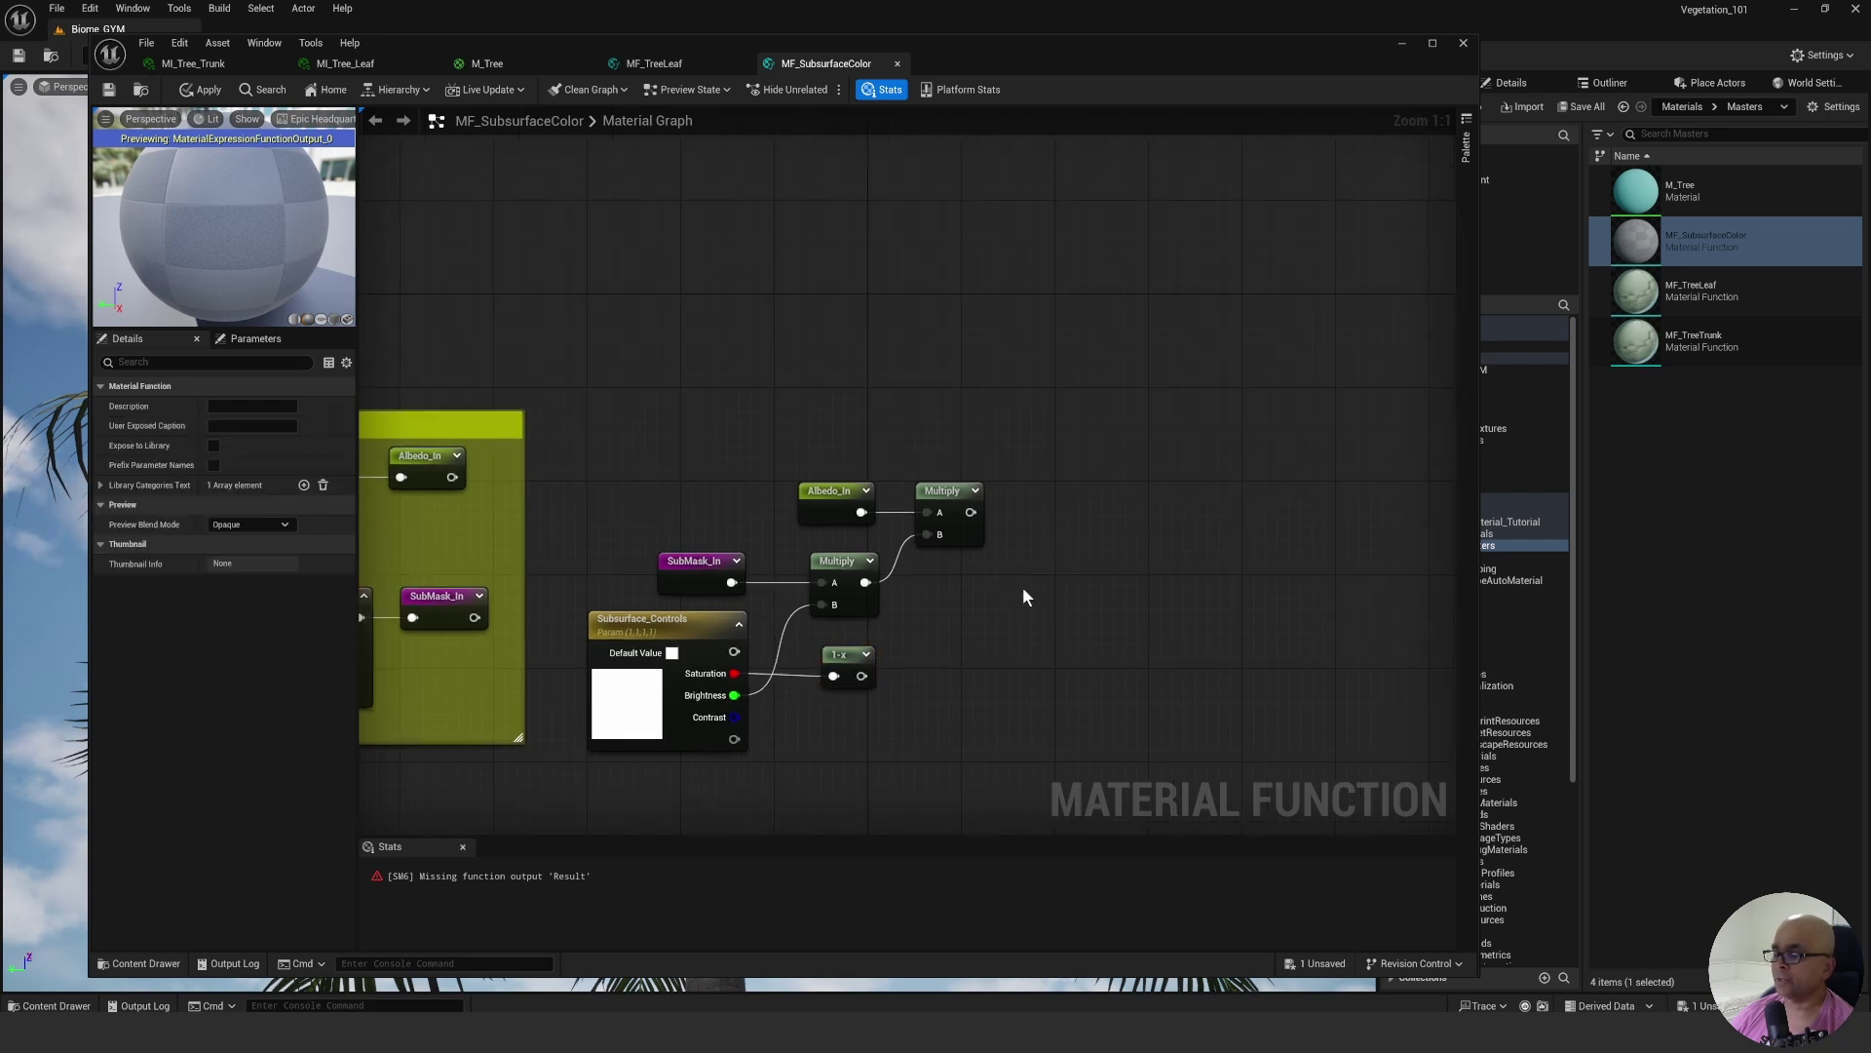
Add a Desaturation node from the Color category and place it just right of the Albedo Multiply node.
right_click(992, 601)
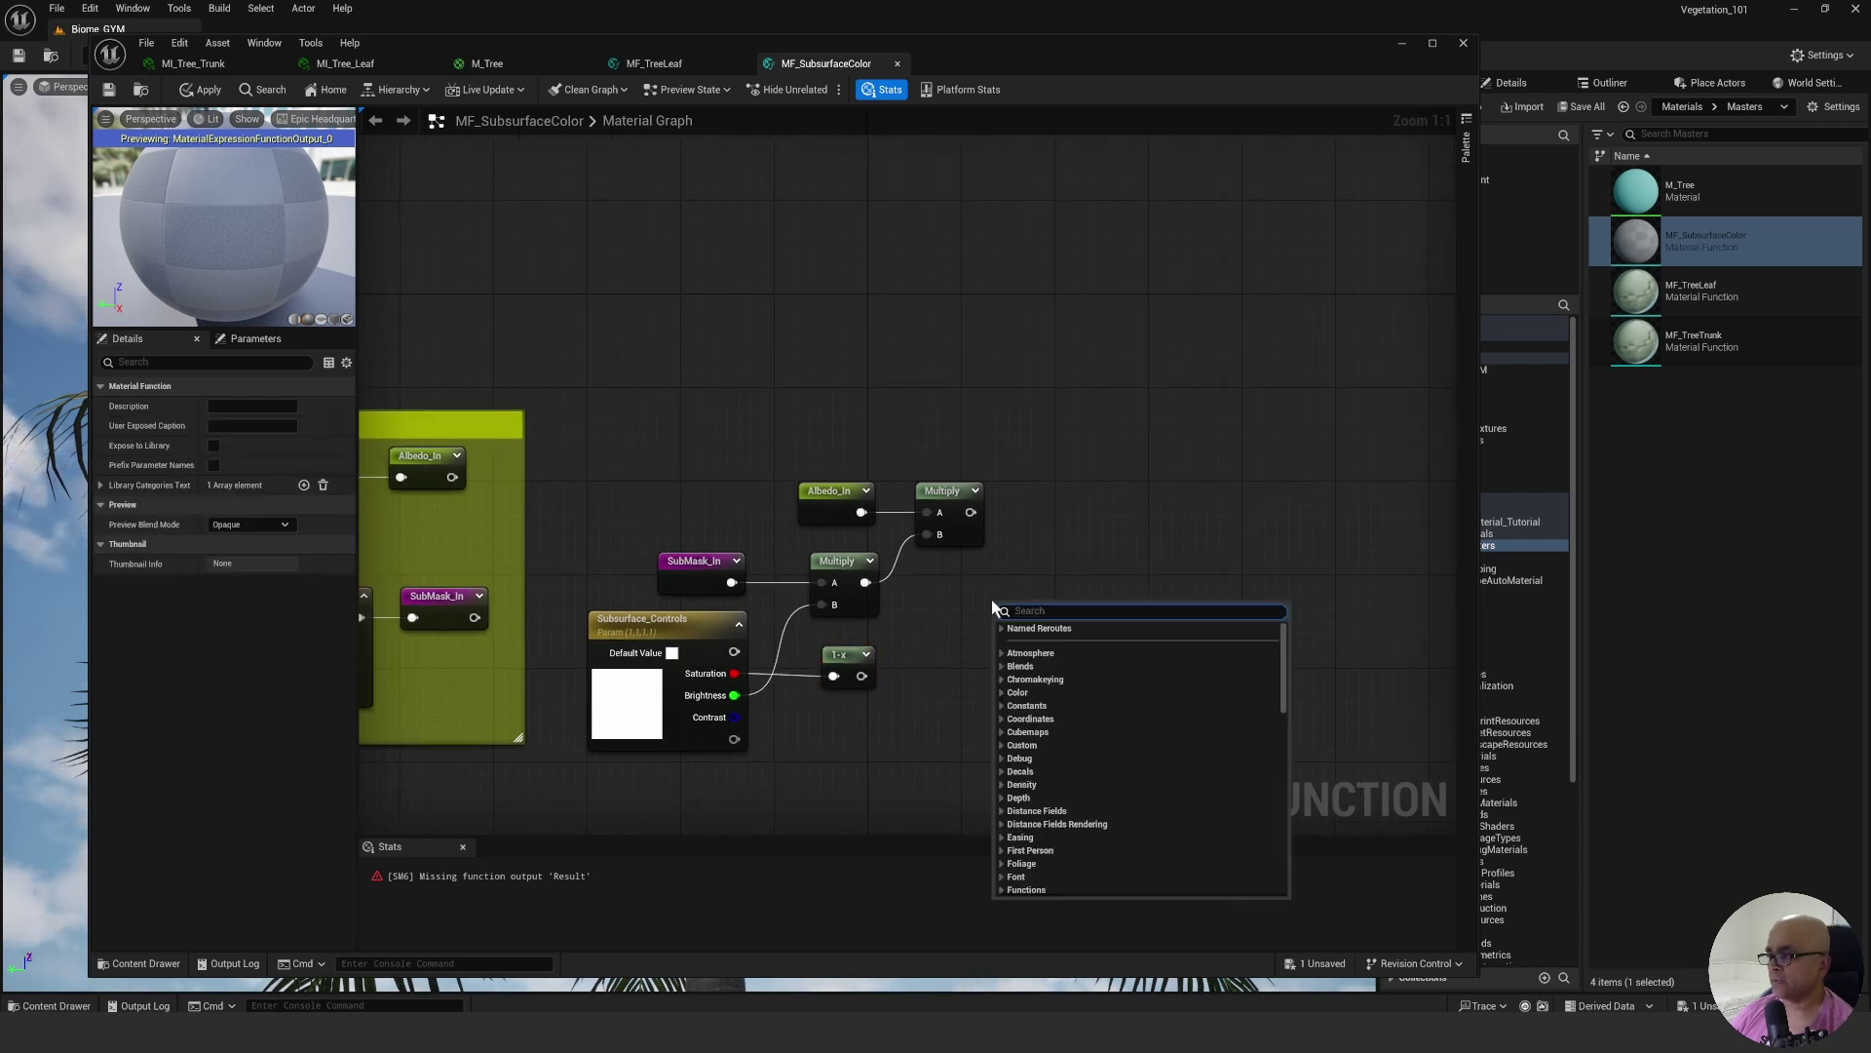
text(desatu)
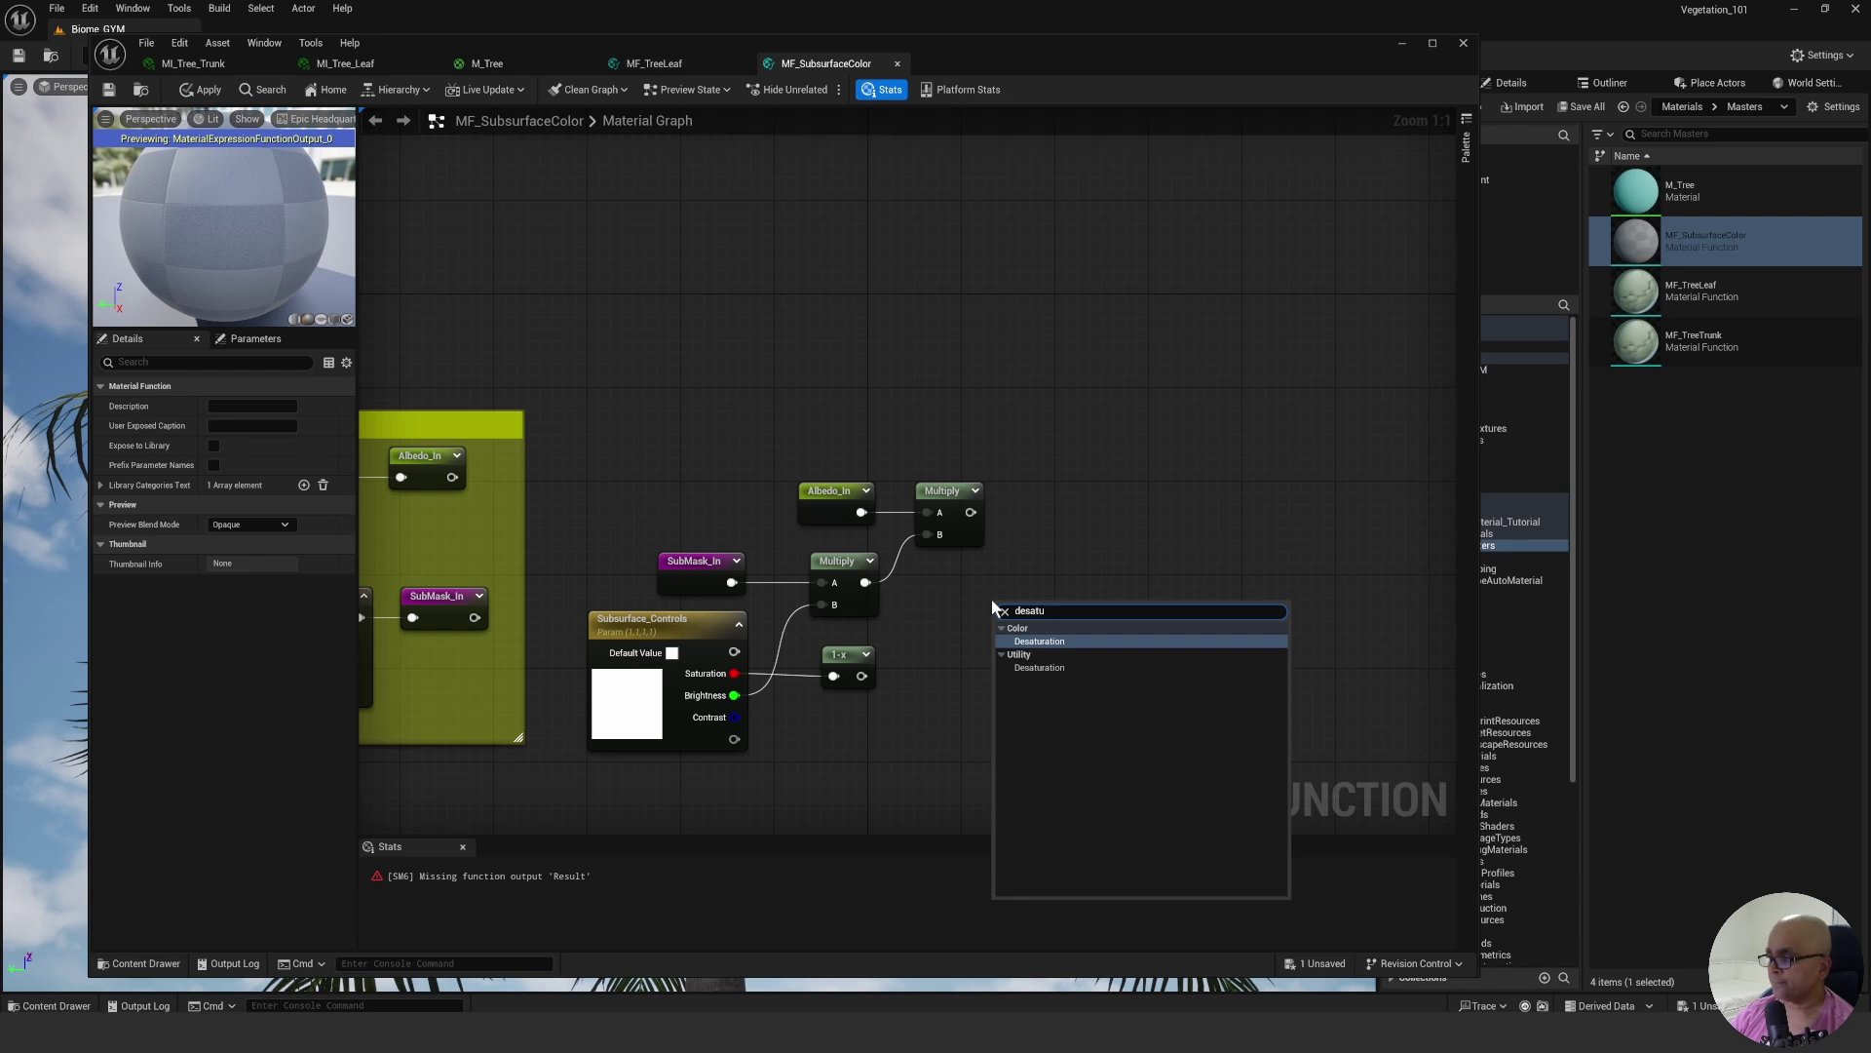
click(1079, 641)
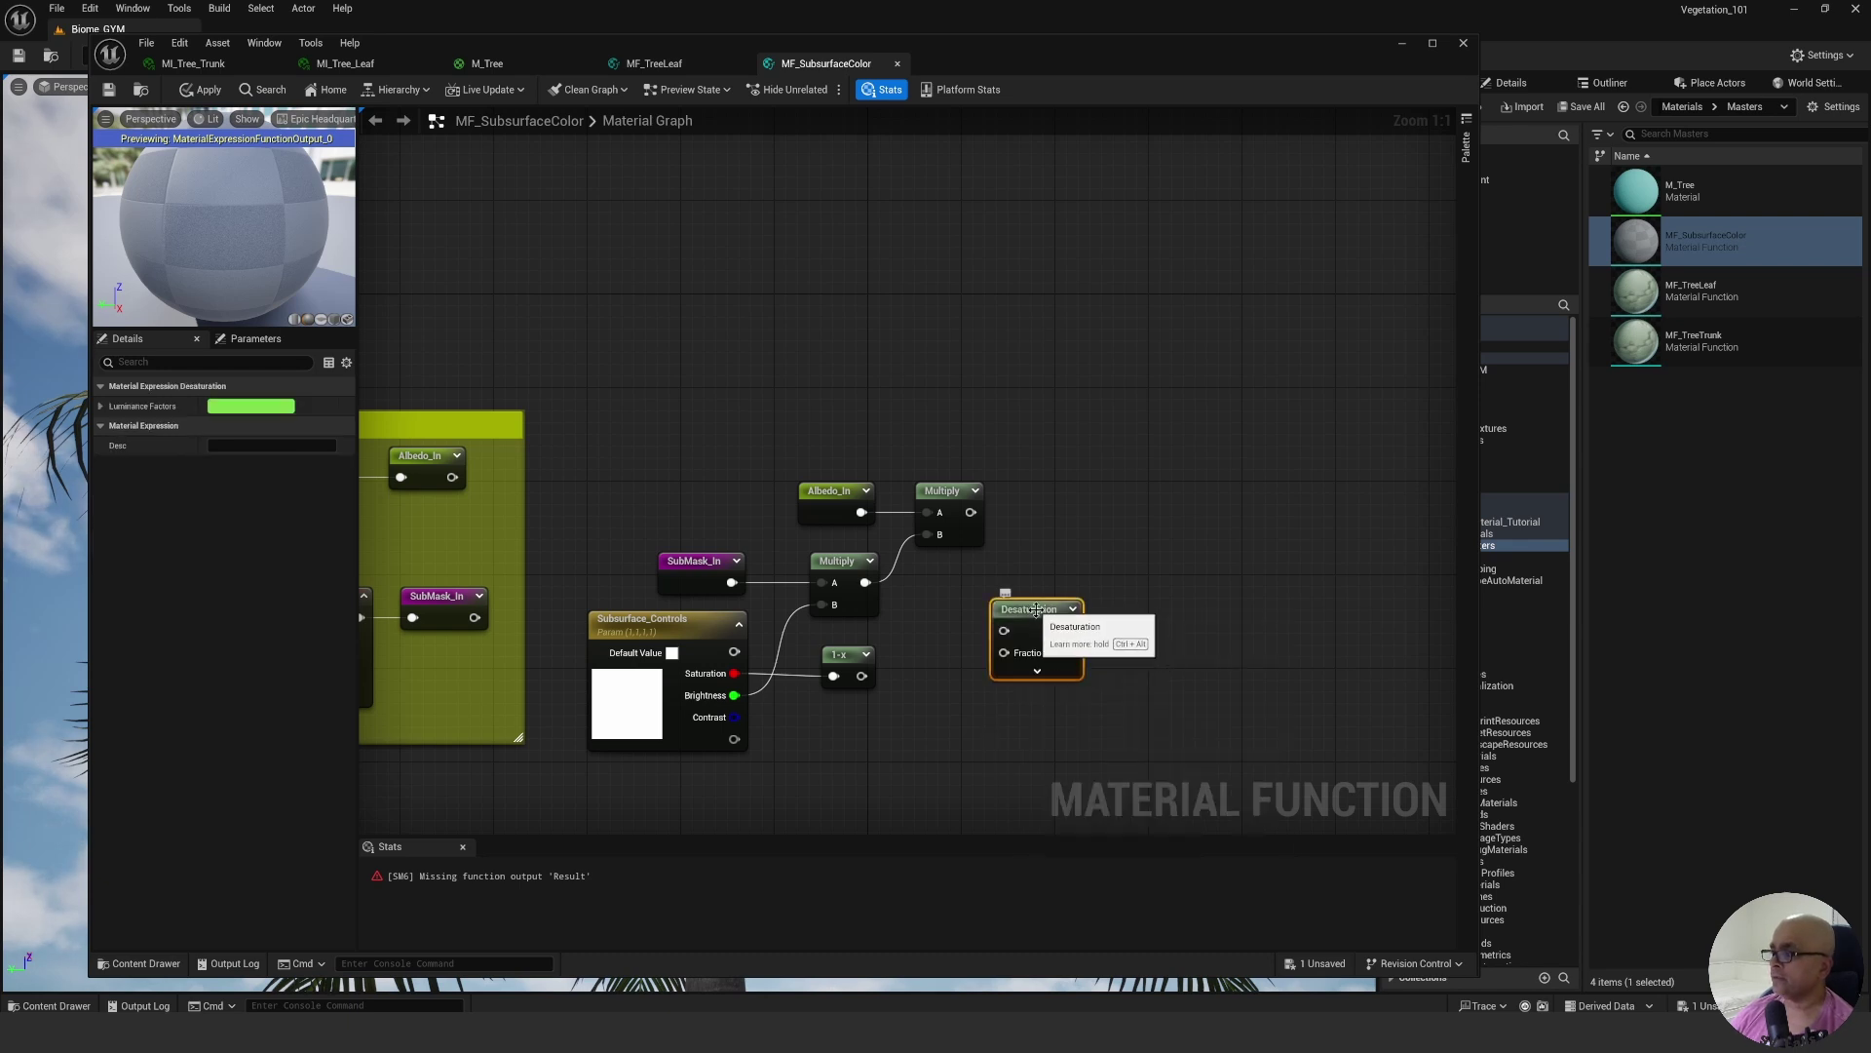
drag(1033, 616, 1085, 500)
click(989, 503)
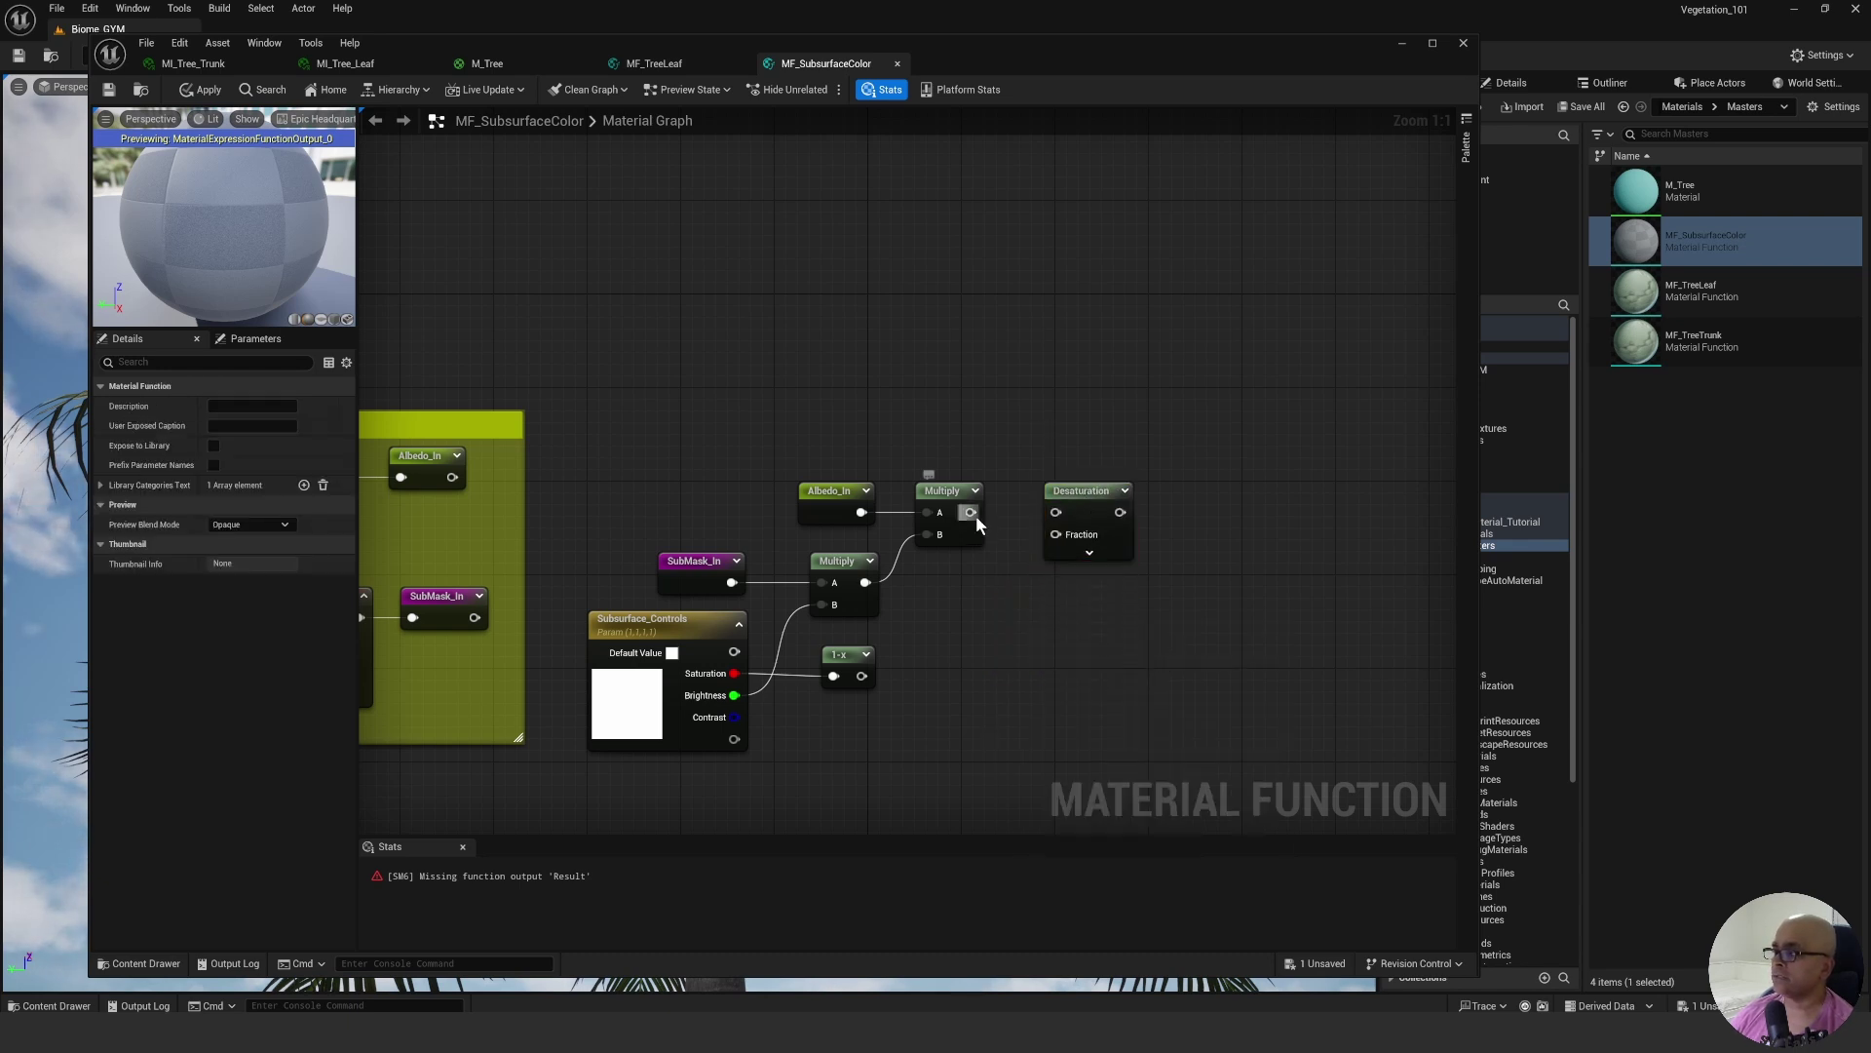
Connect the Albedo Multiply to the Desaturation color input and the OneMinus output to Fraction, and save the function.
drag(971, 511, 1058, 519)
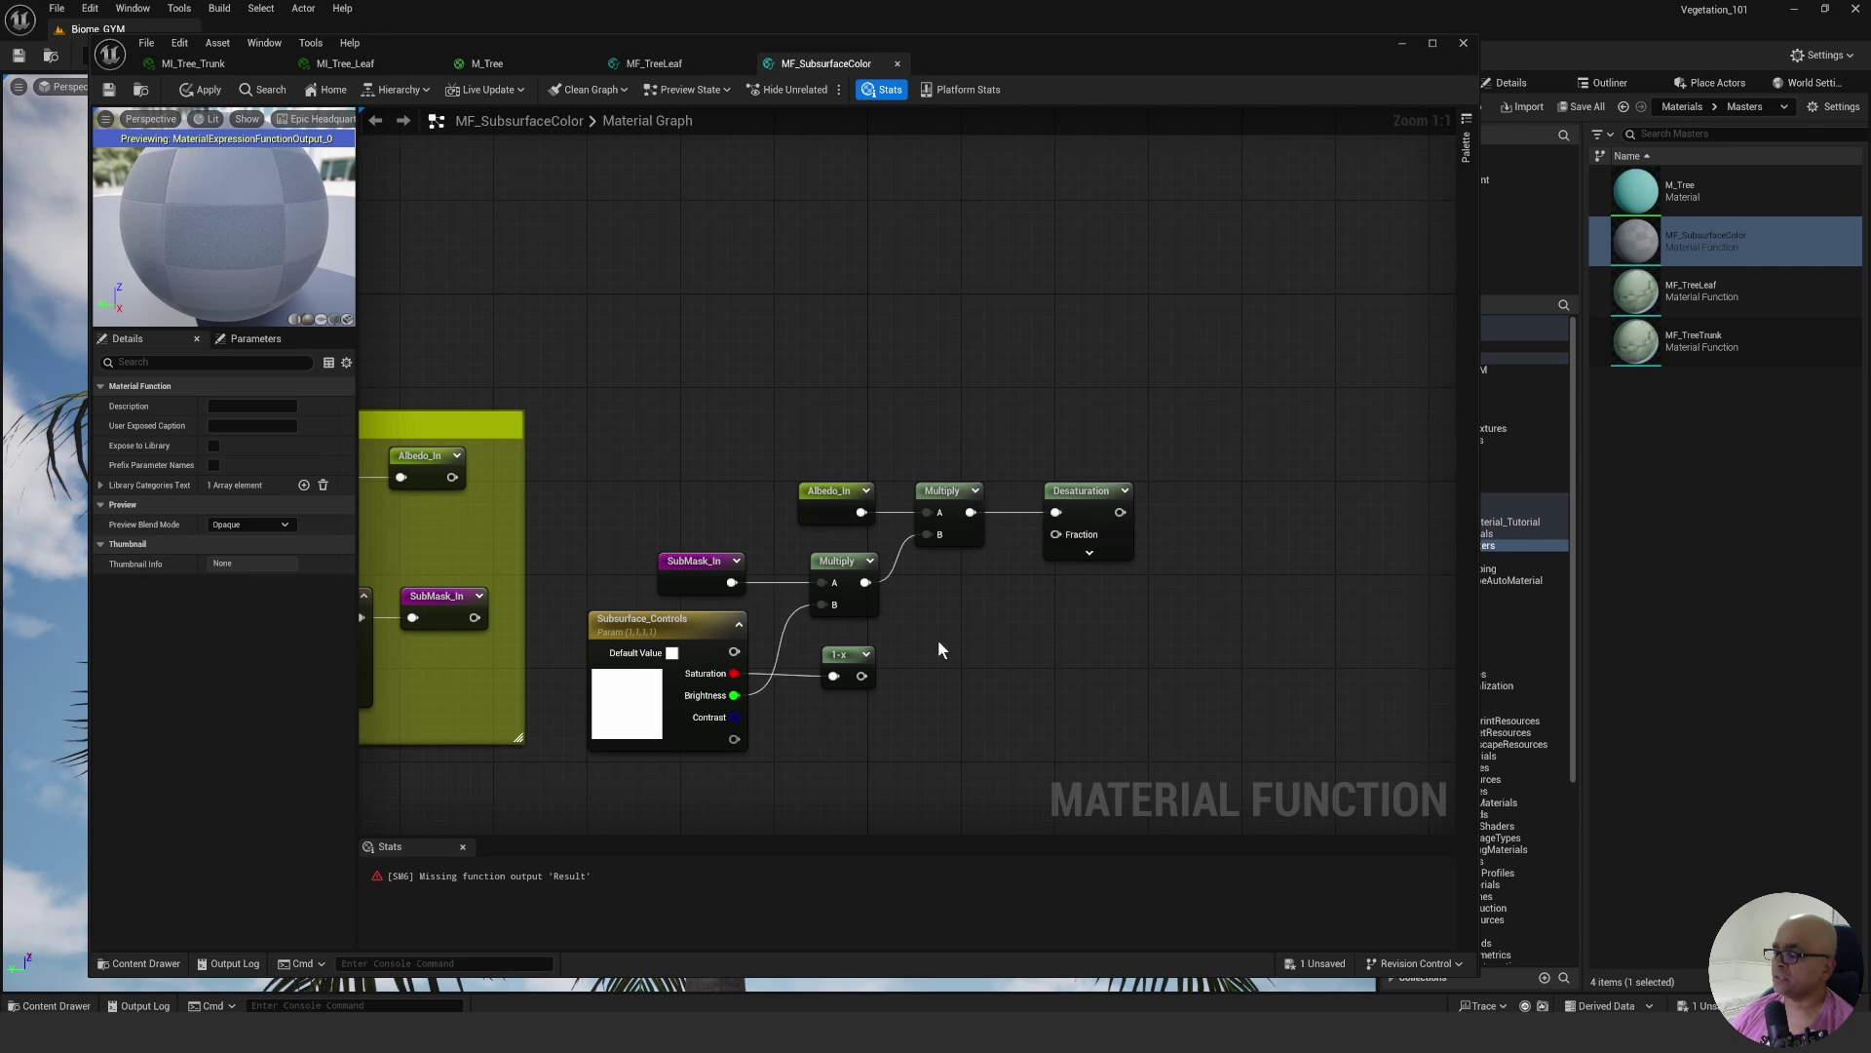
drag(862, 676, 1056, 535)
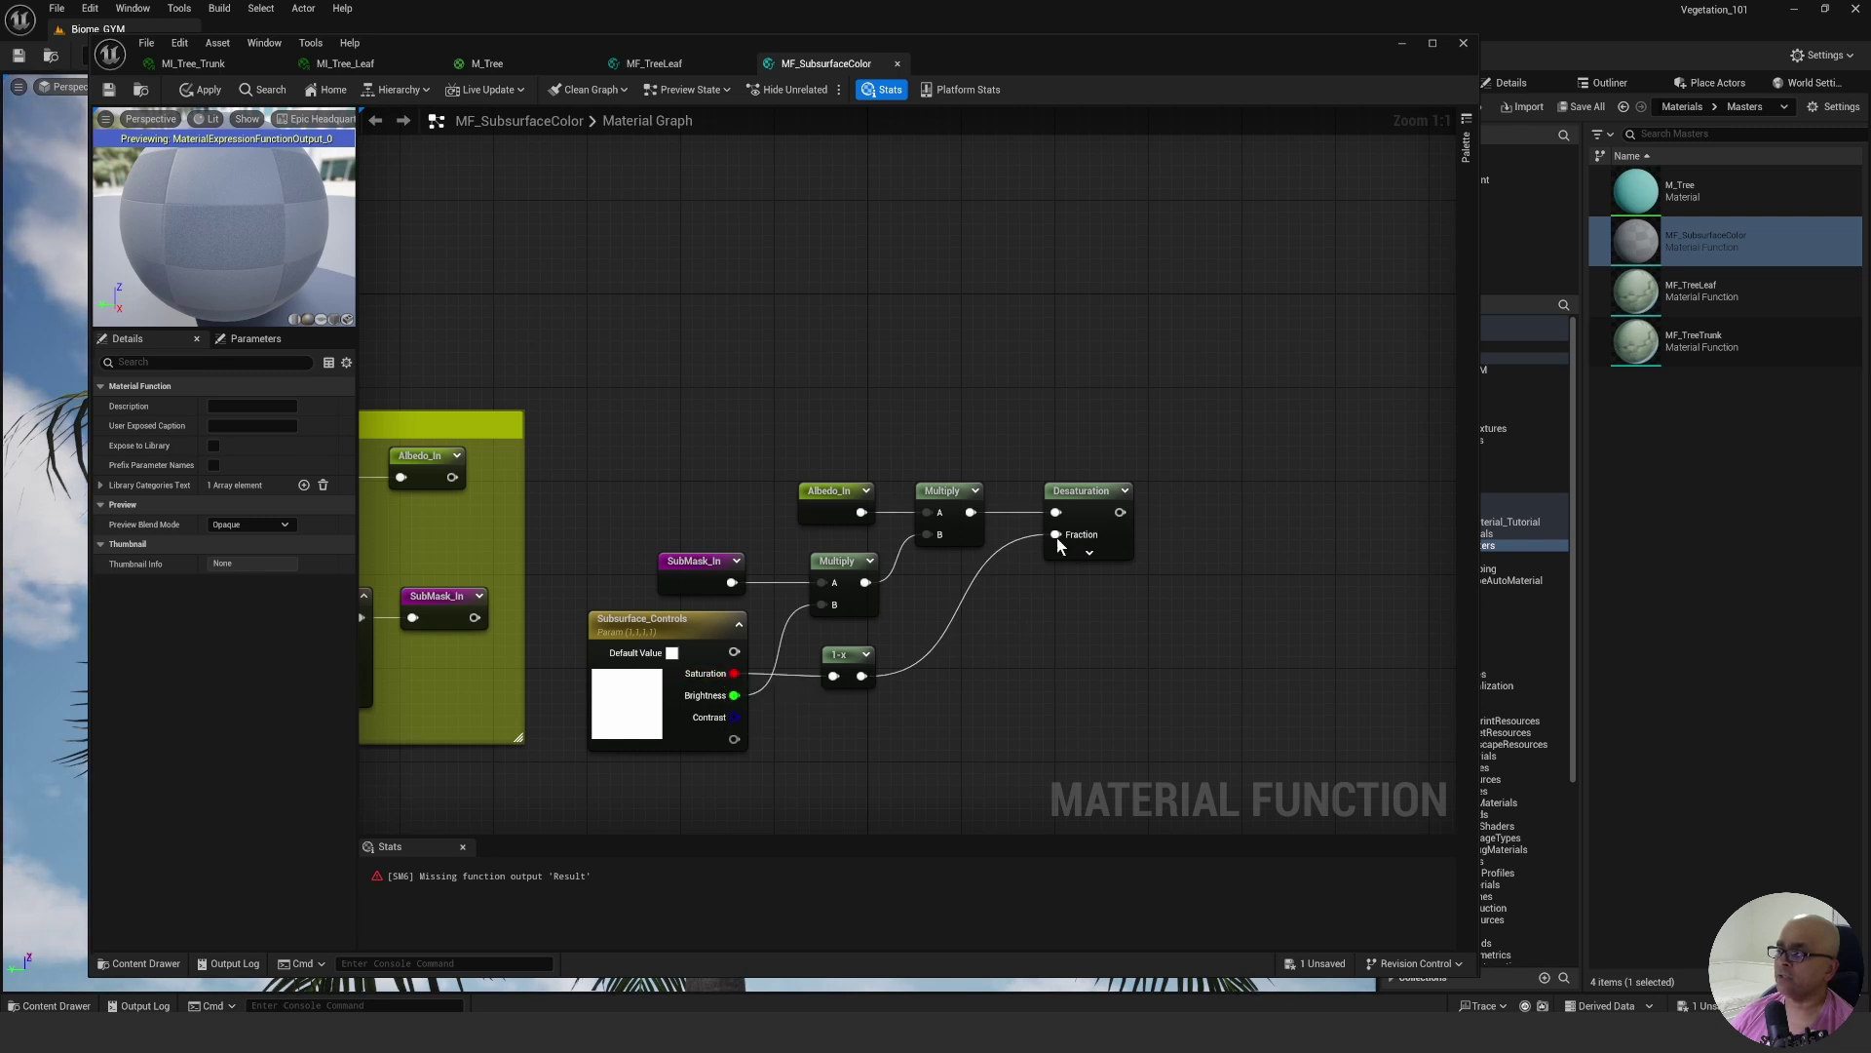
right_drag(1062, 412, 1026, 432)
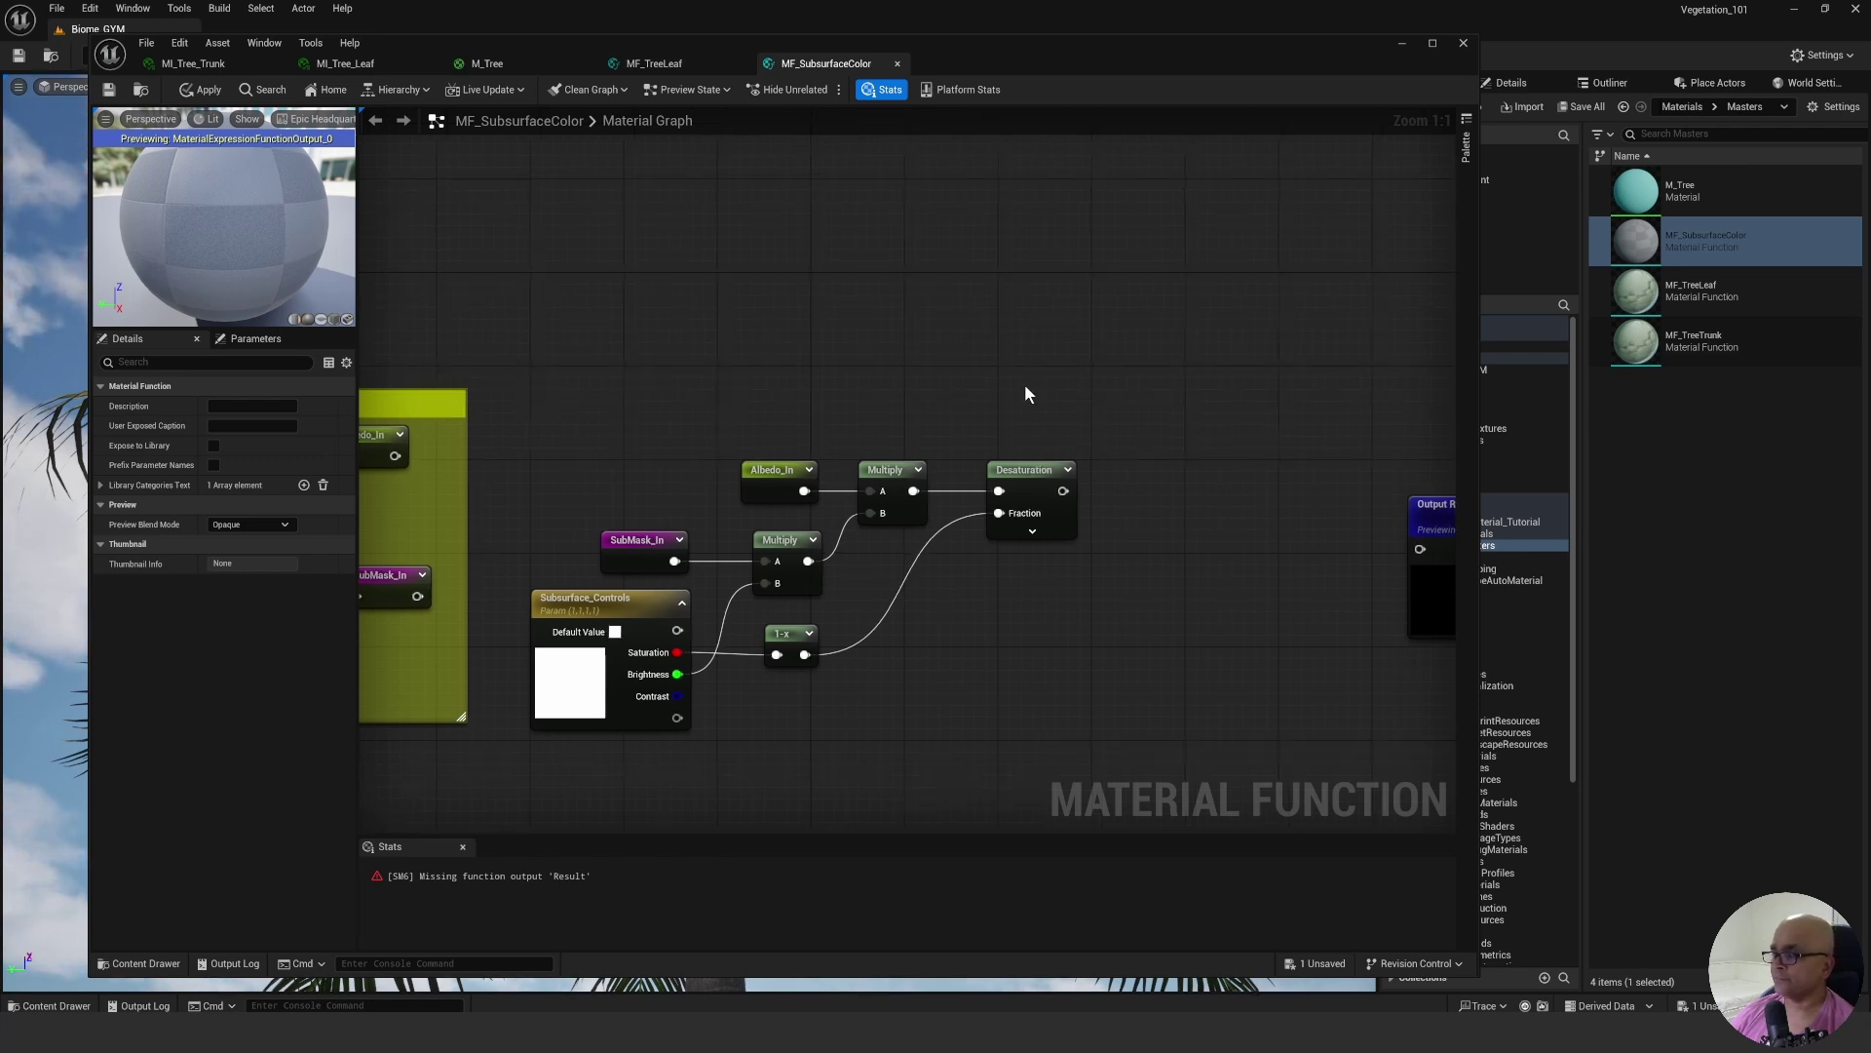
key(ctrl+s)
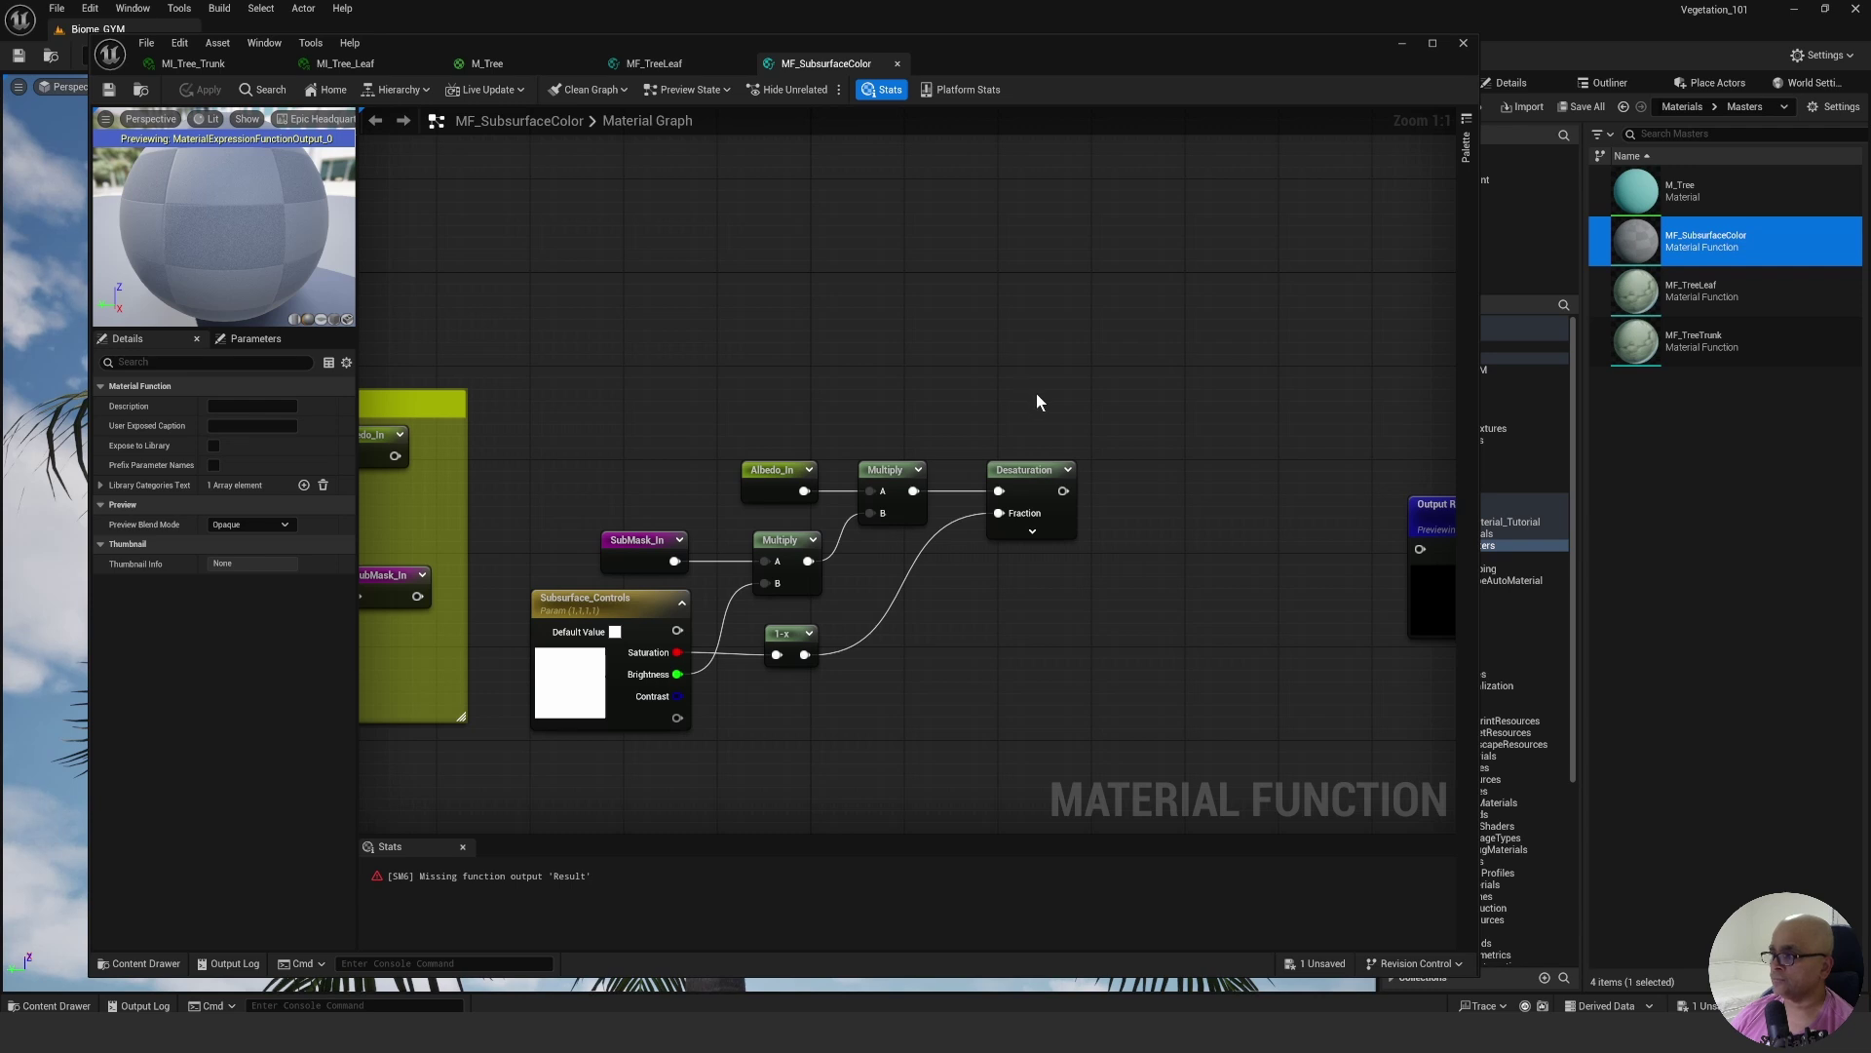
right_drag(1037, 401, 1029, 392)
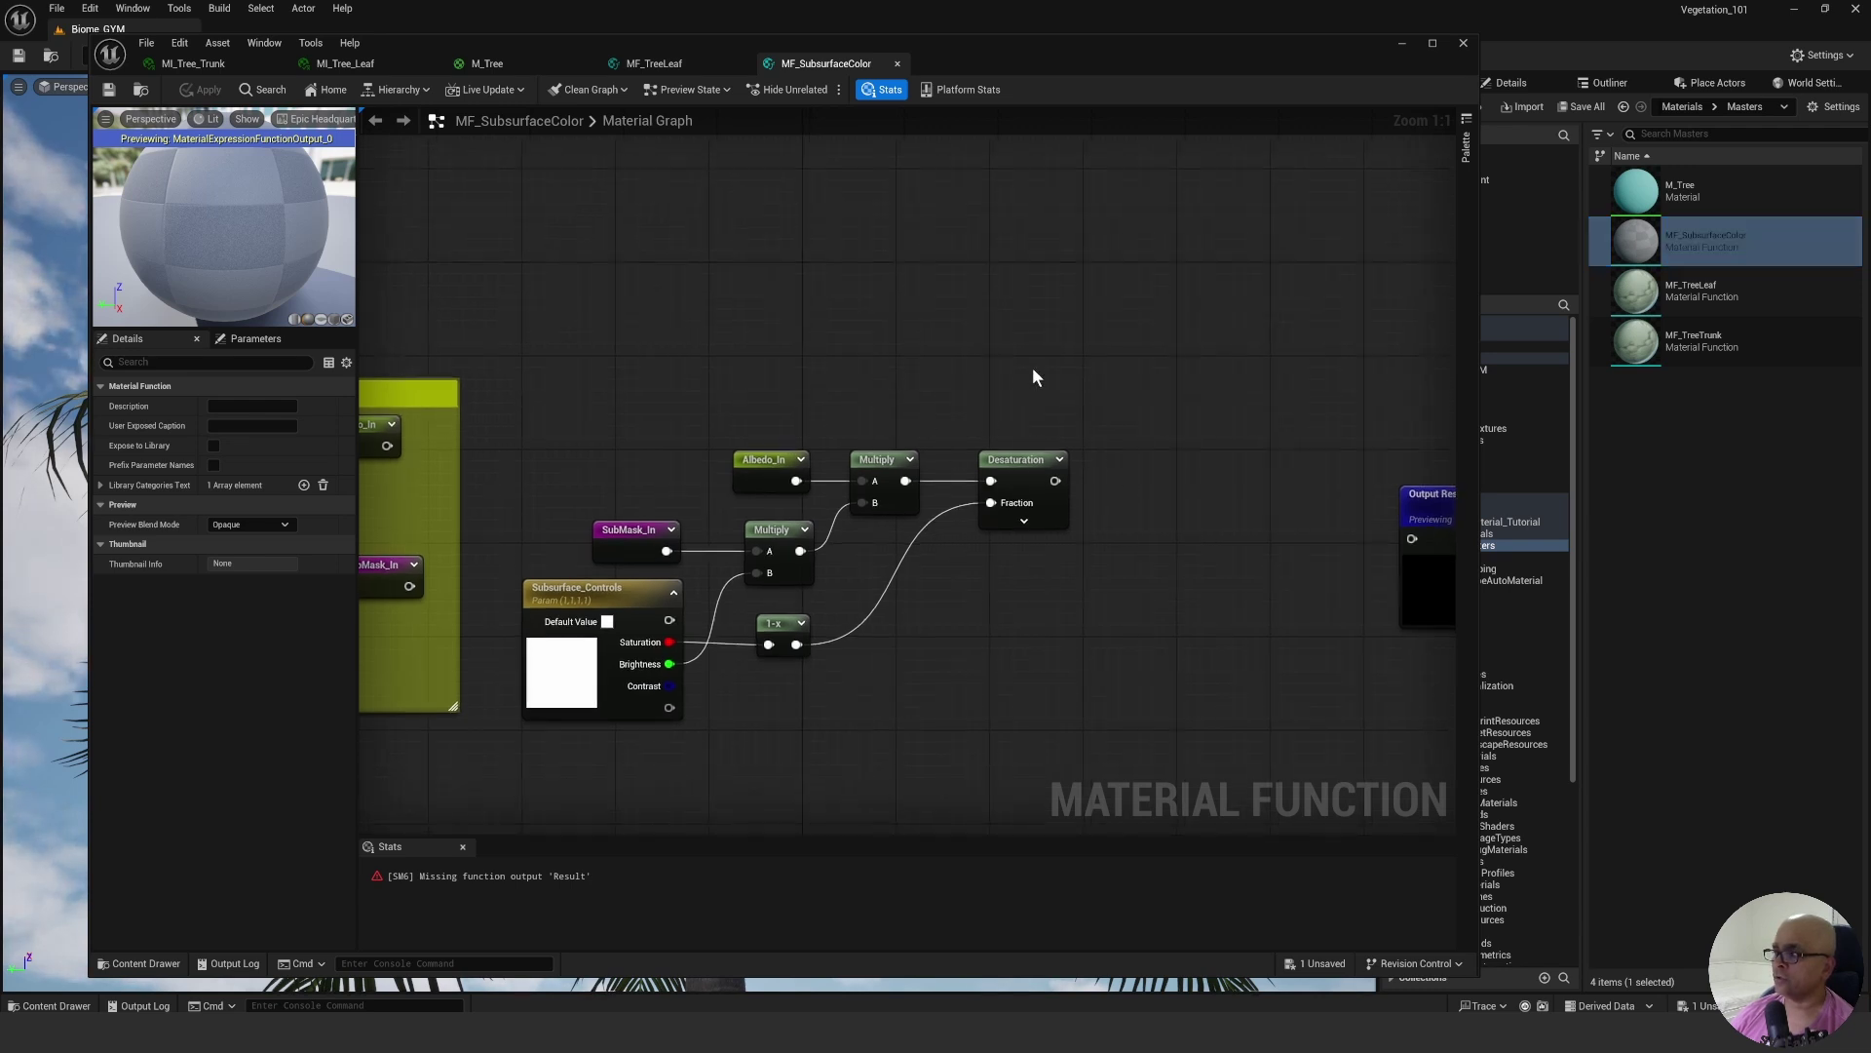
right_drag(912, 597, 946, 605)
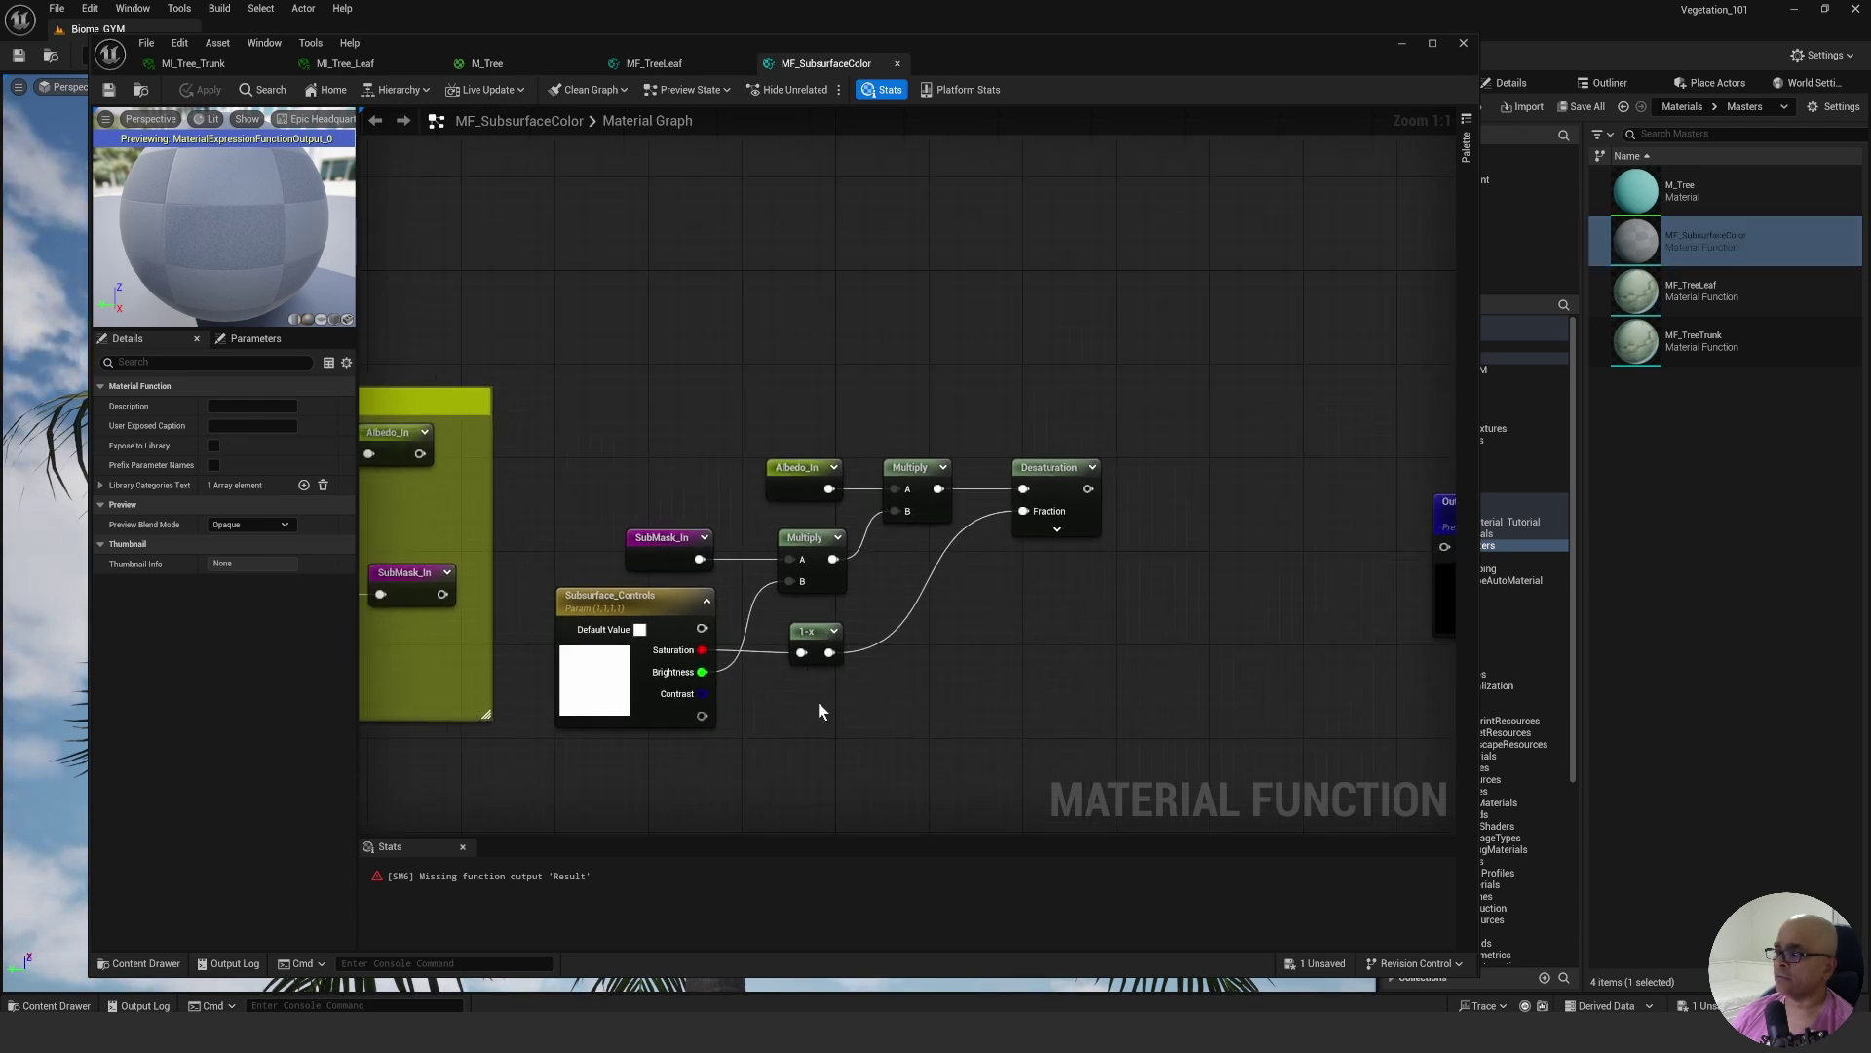
right_drag(938, 423, 879, 402)
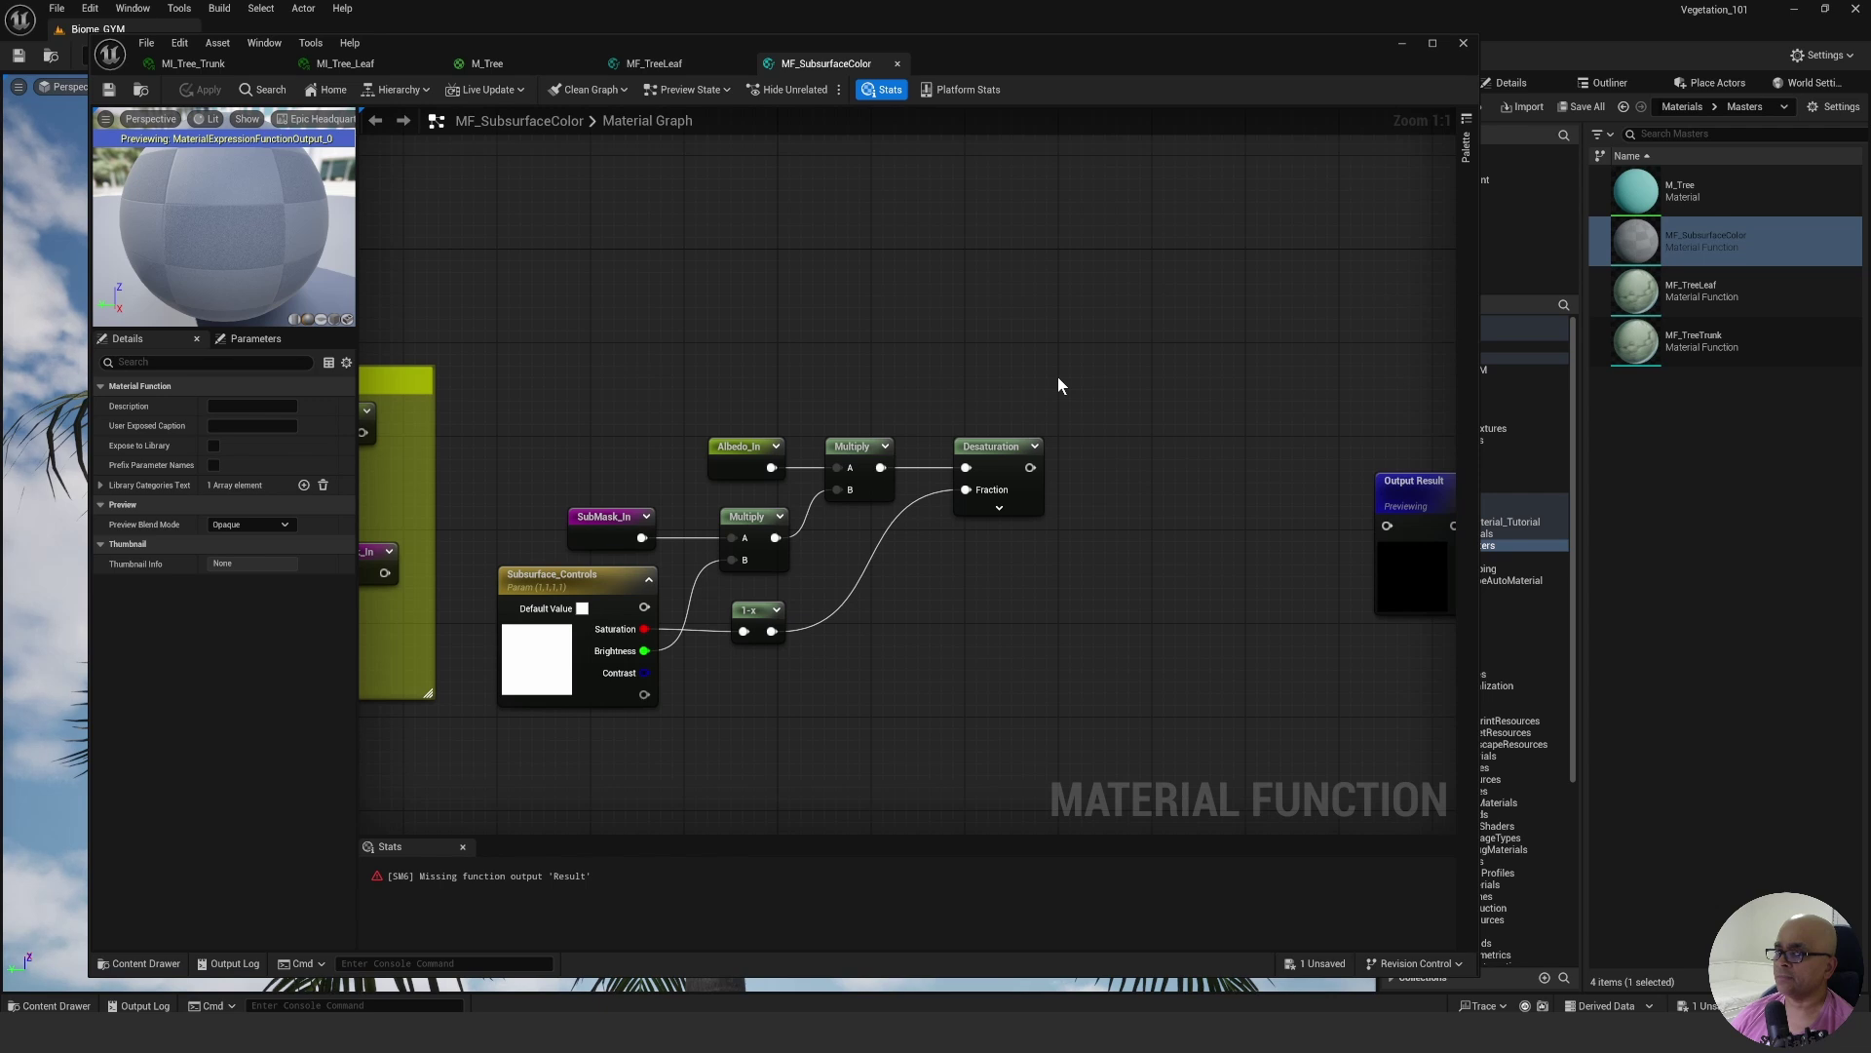
right_drag(1070, 369, 1069, 371)
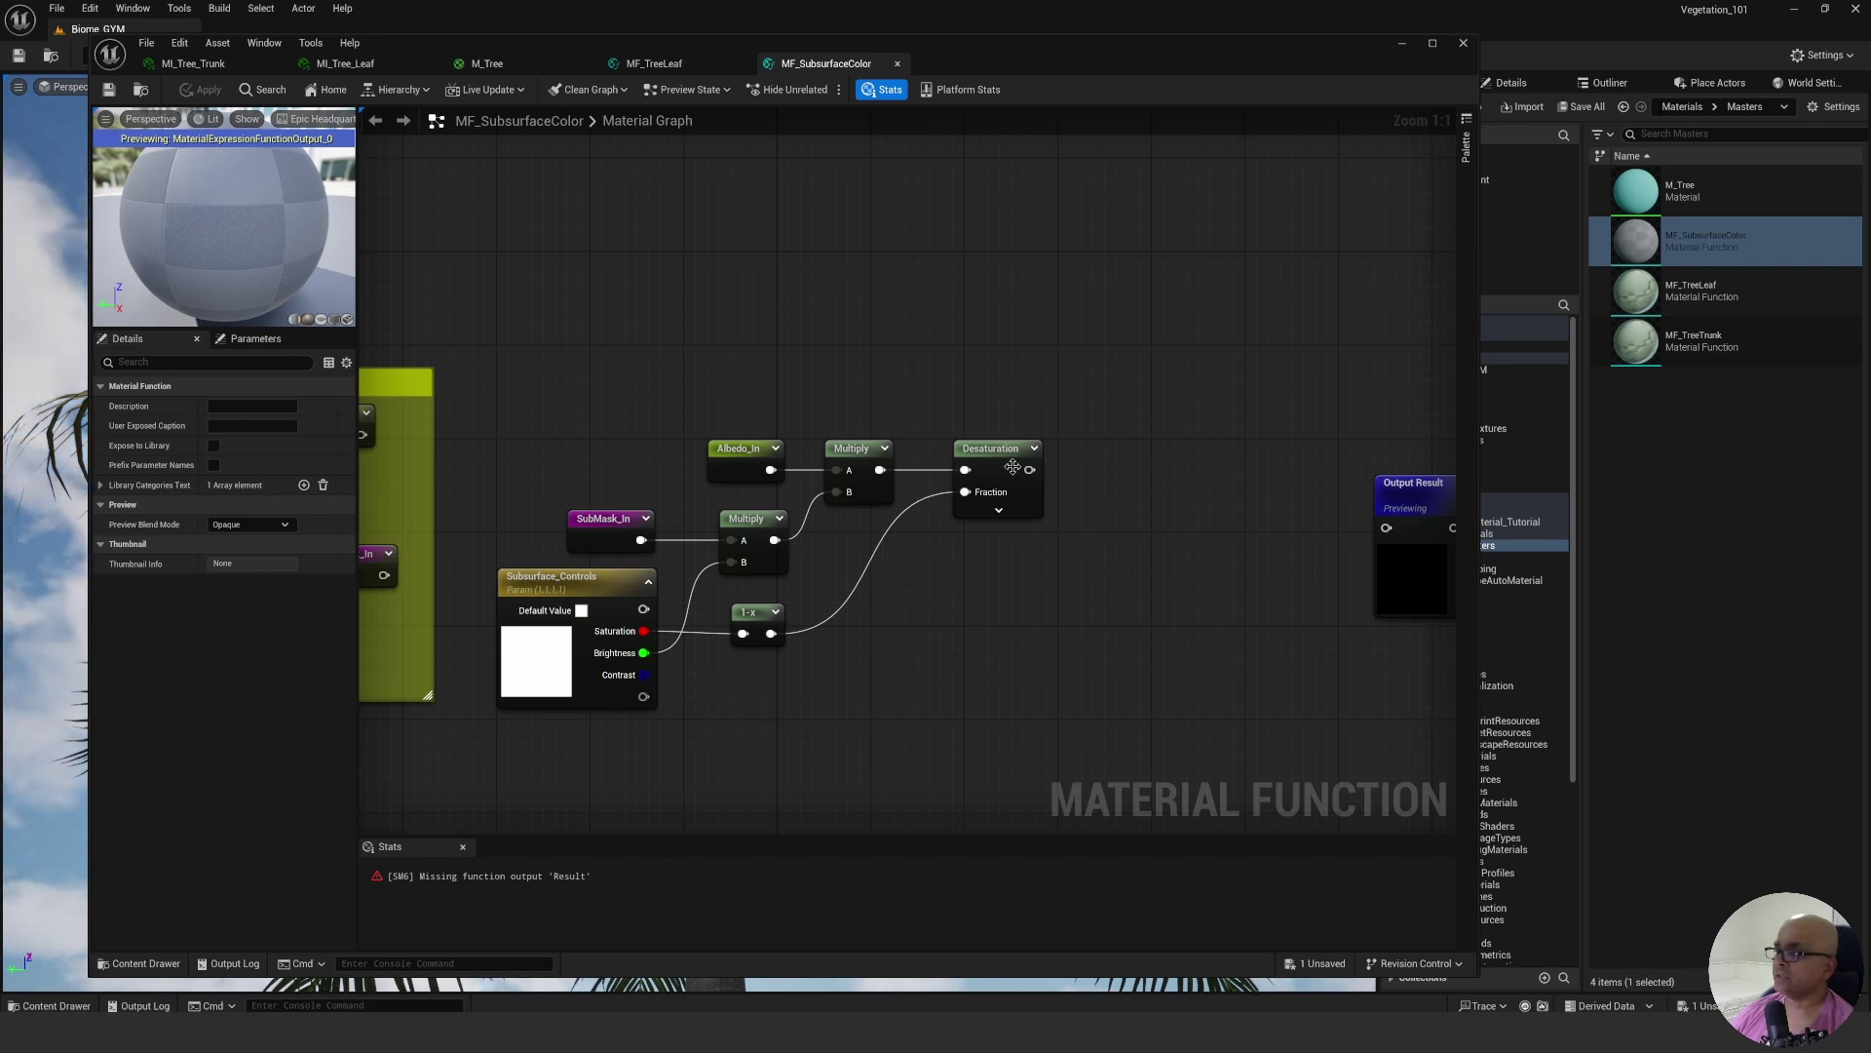
Add a Power node with its Base fed by the Desaturation output, aligned in the row just right of Desaturation.
drag(992, 453, 1058, 475)
click(1069, 496)
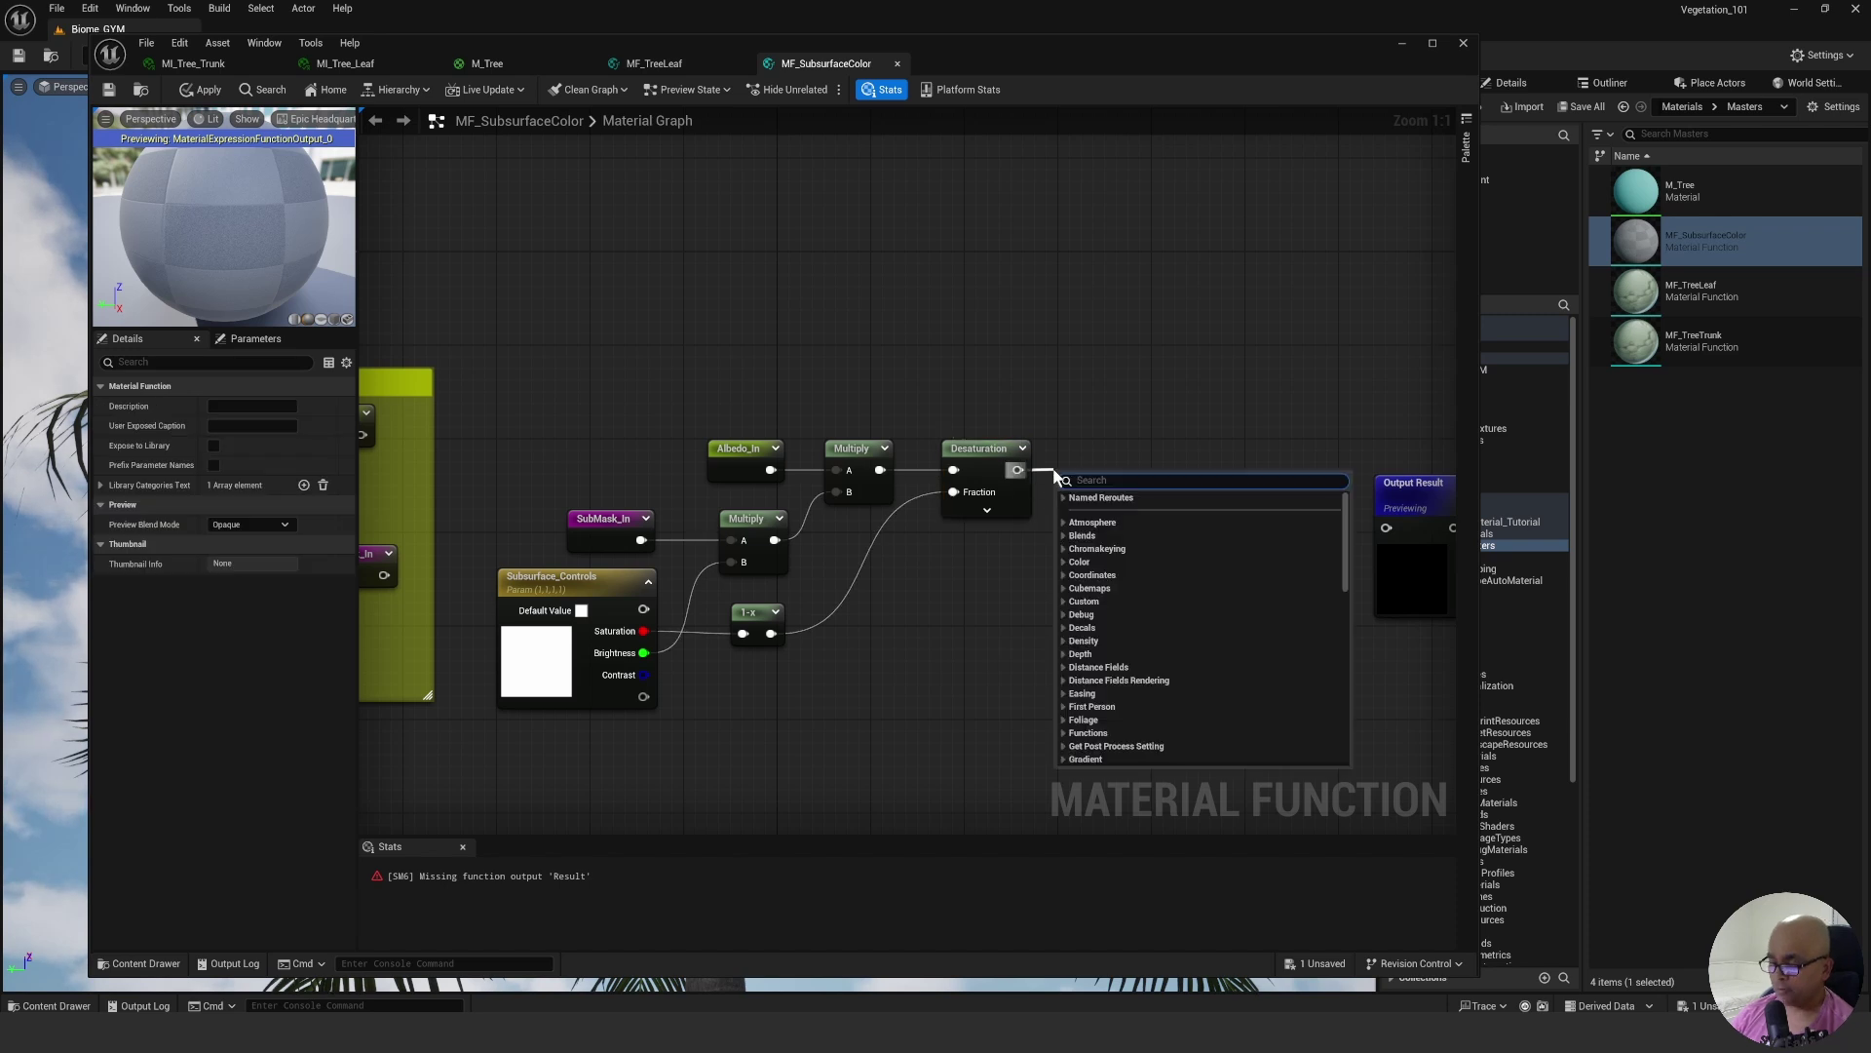
text(power)
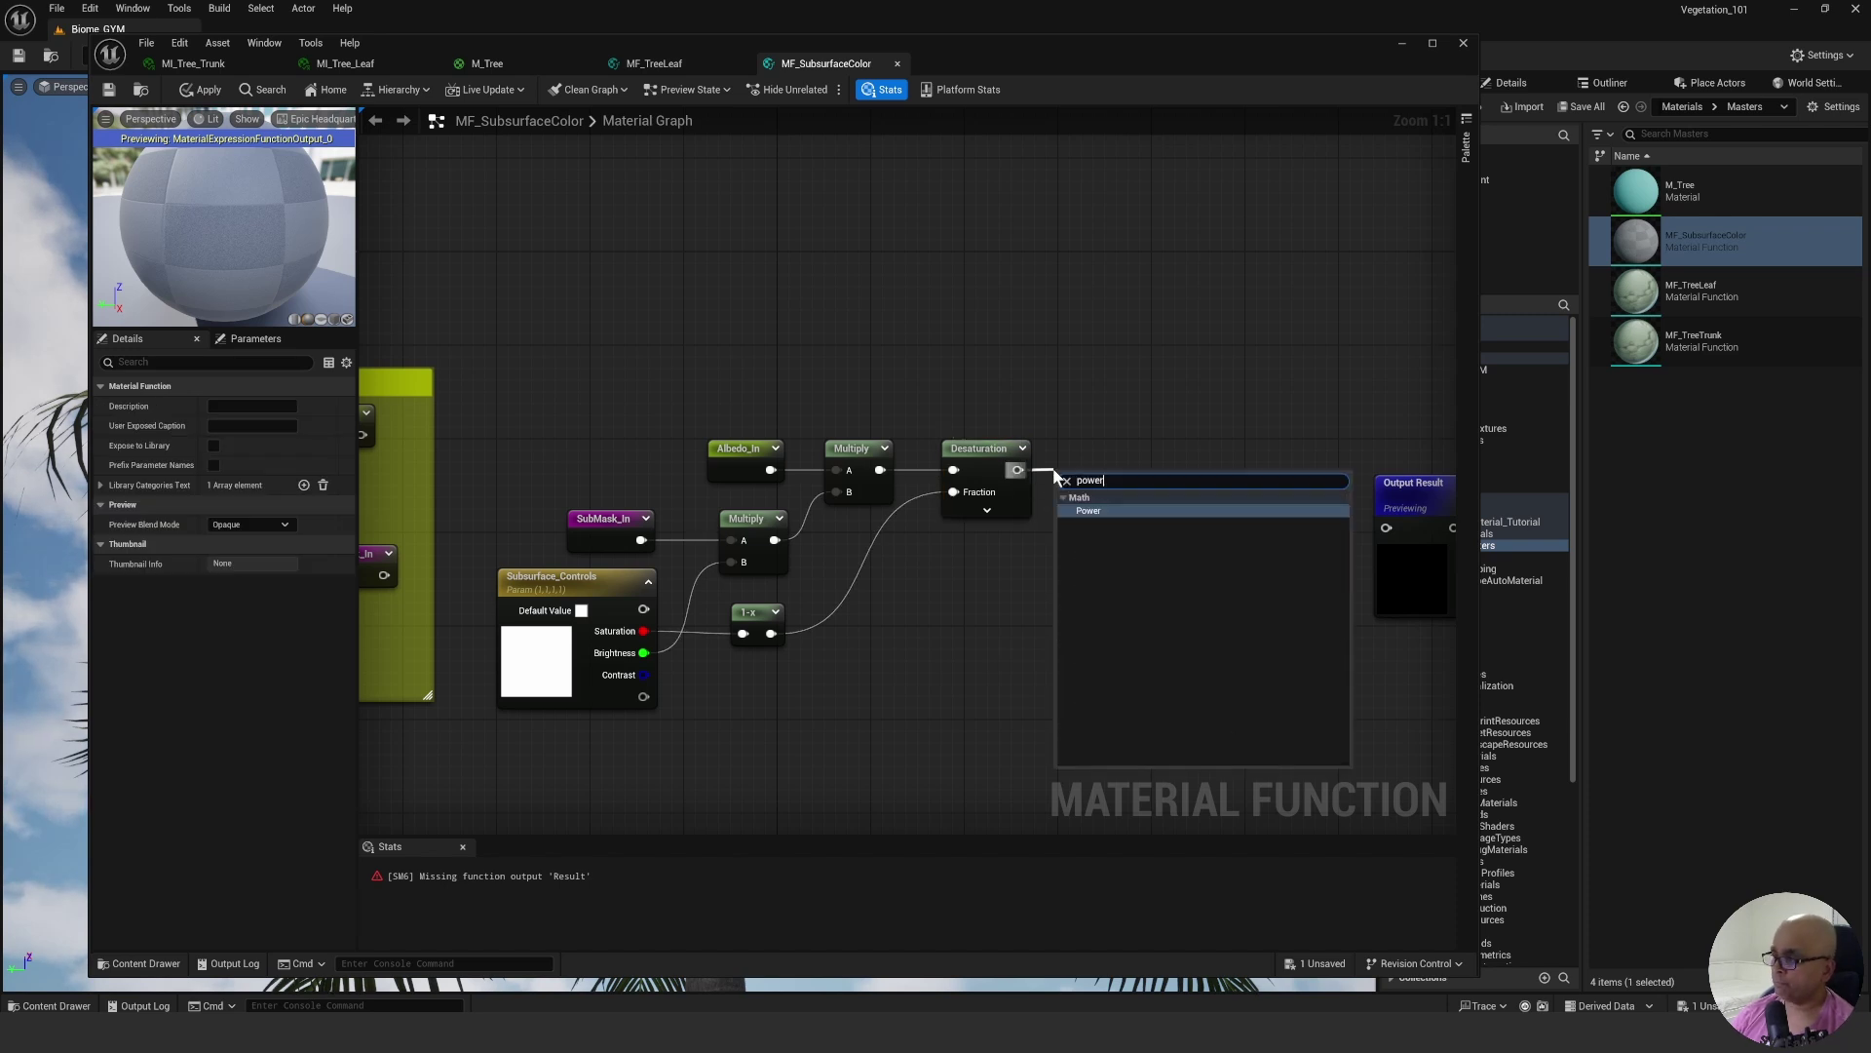
click(1152, 514)
drag(1111, 478, 1108, 449)
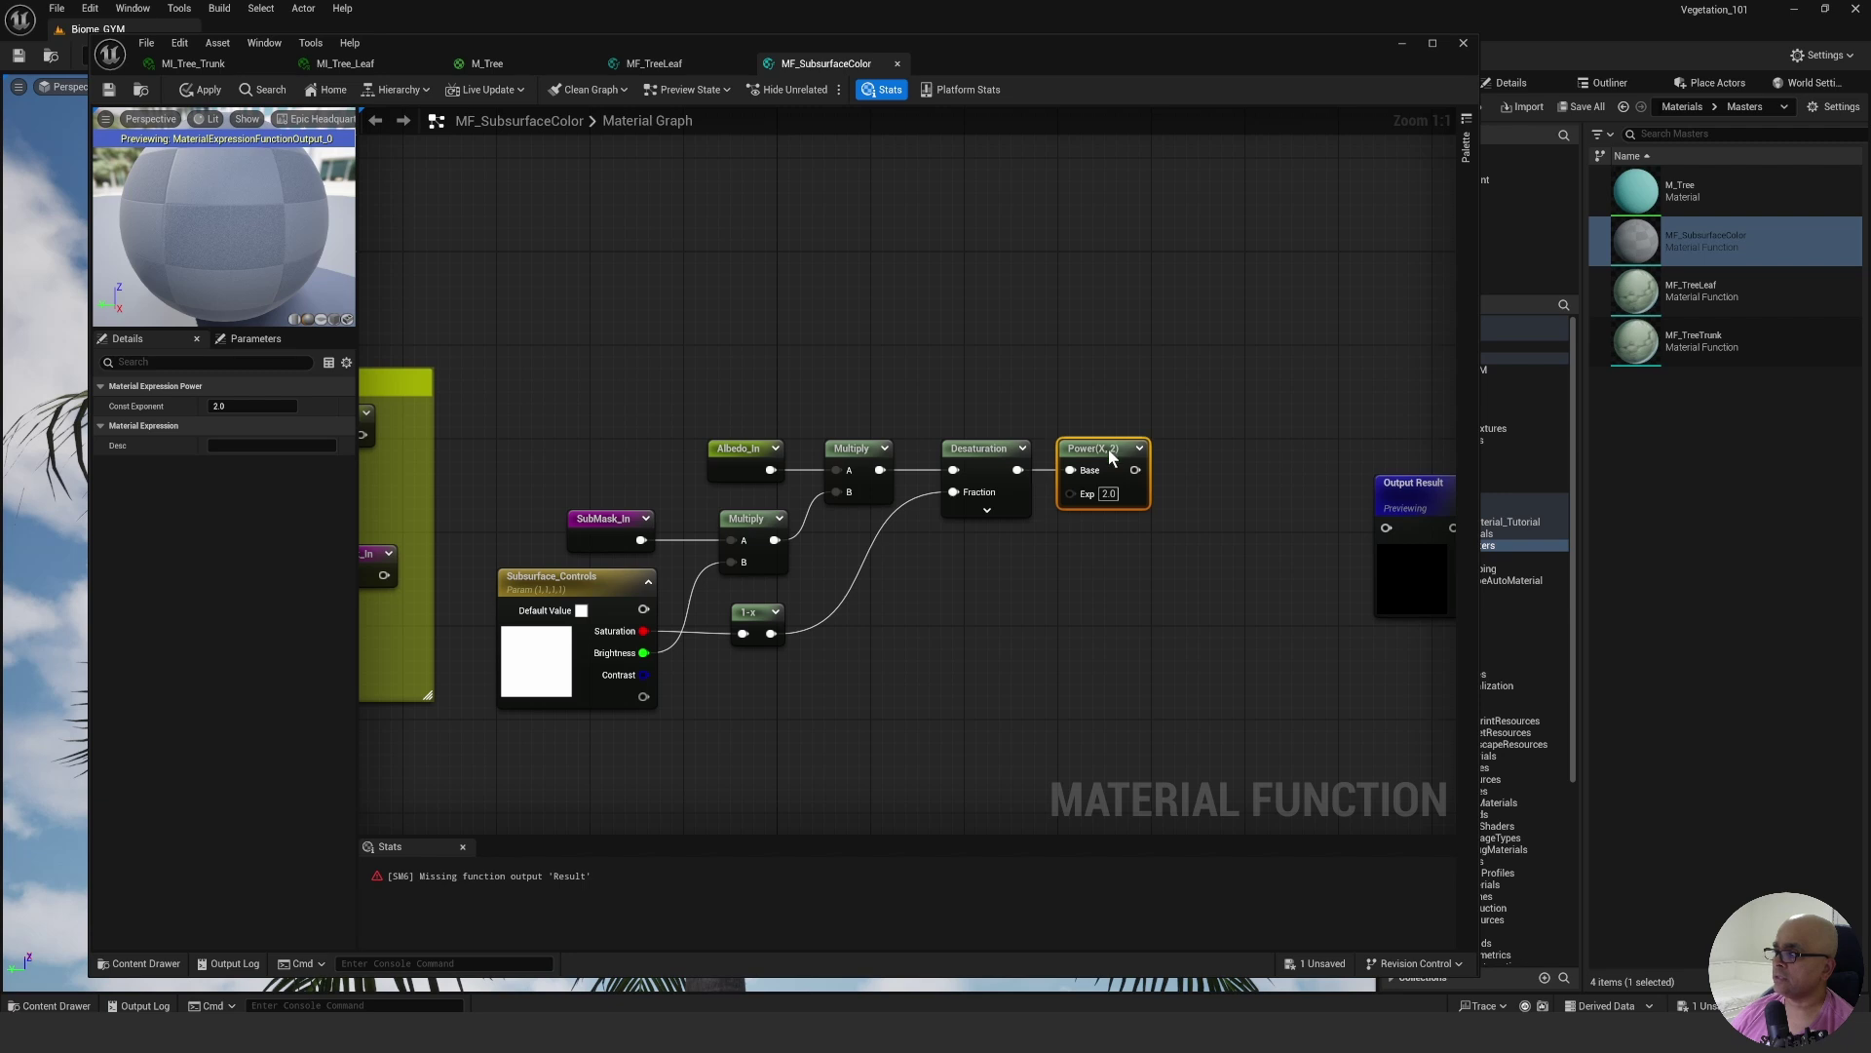
click(1082, 514)
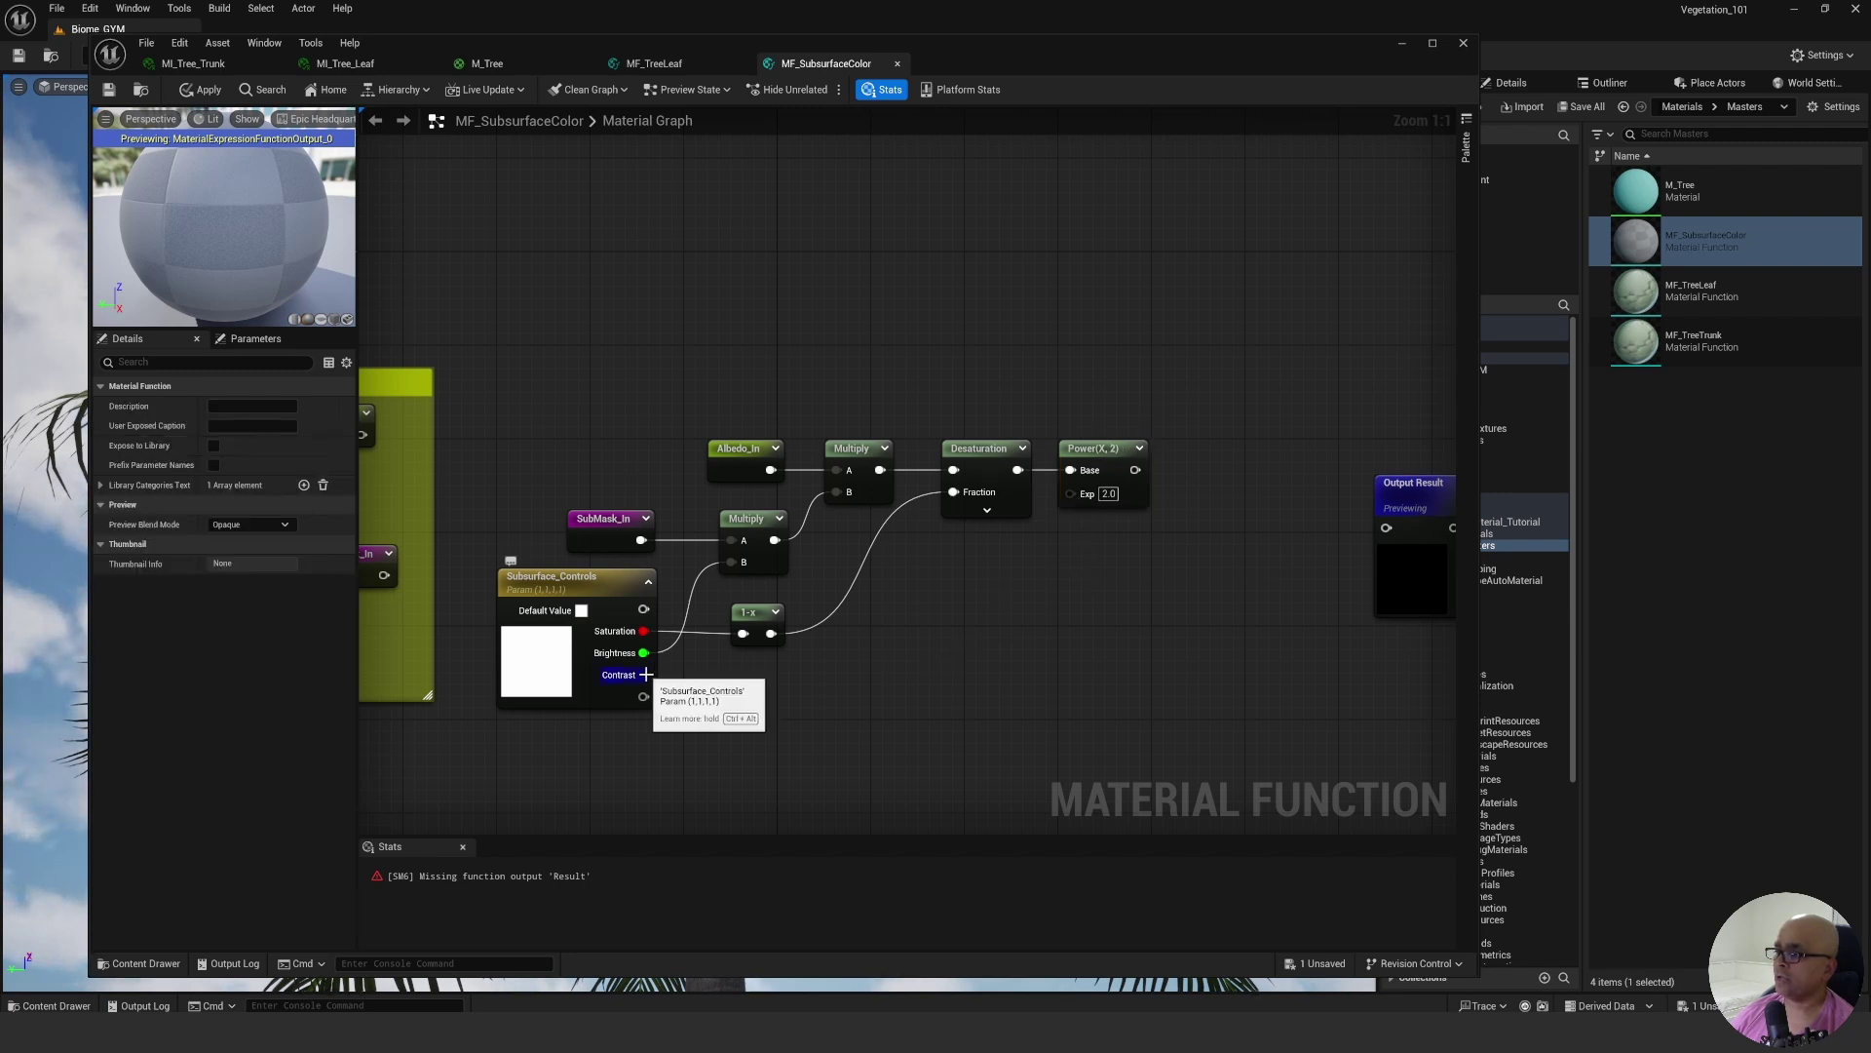
Connect the Contrast output to the Power node's Exp, route the wire through a reroute point below the nodes, and save the function.
drag(645, 675, 1071, 493)
double_click(917, 534)
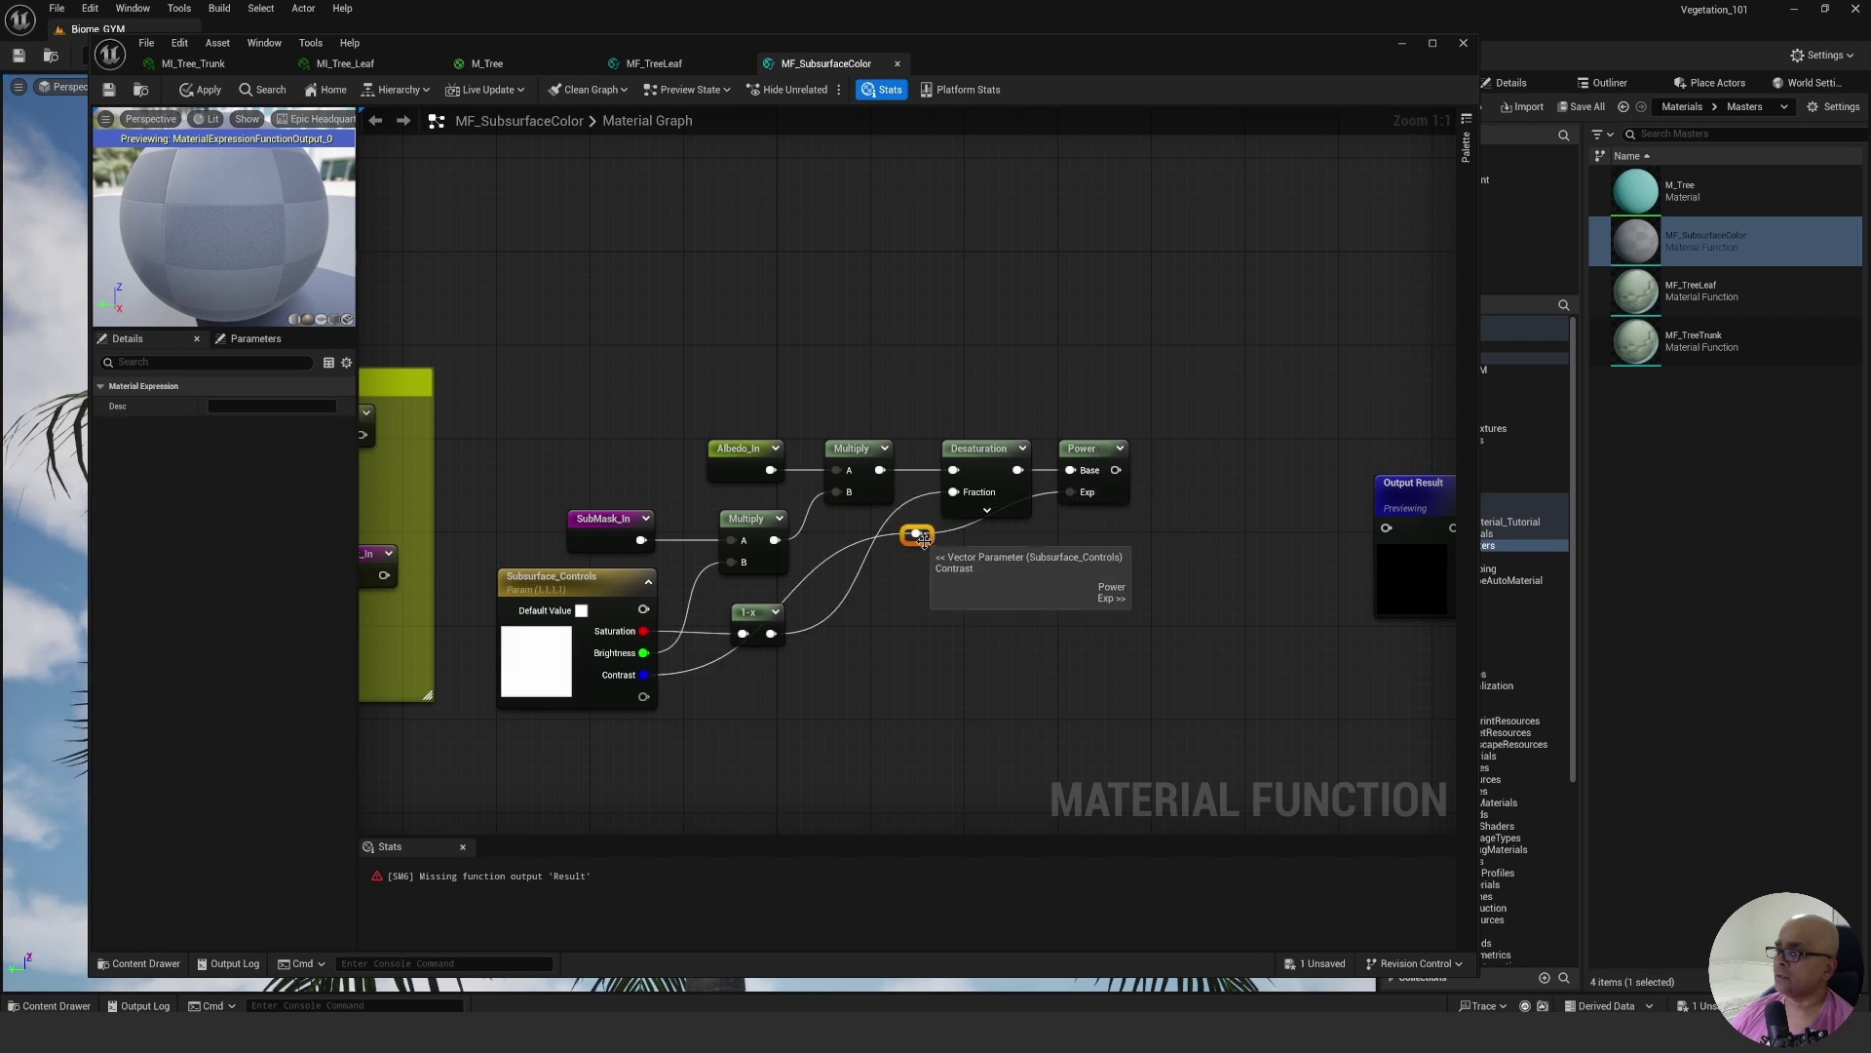
click(924, 545)
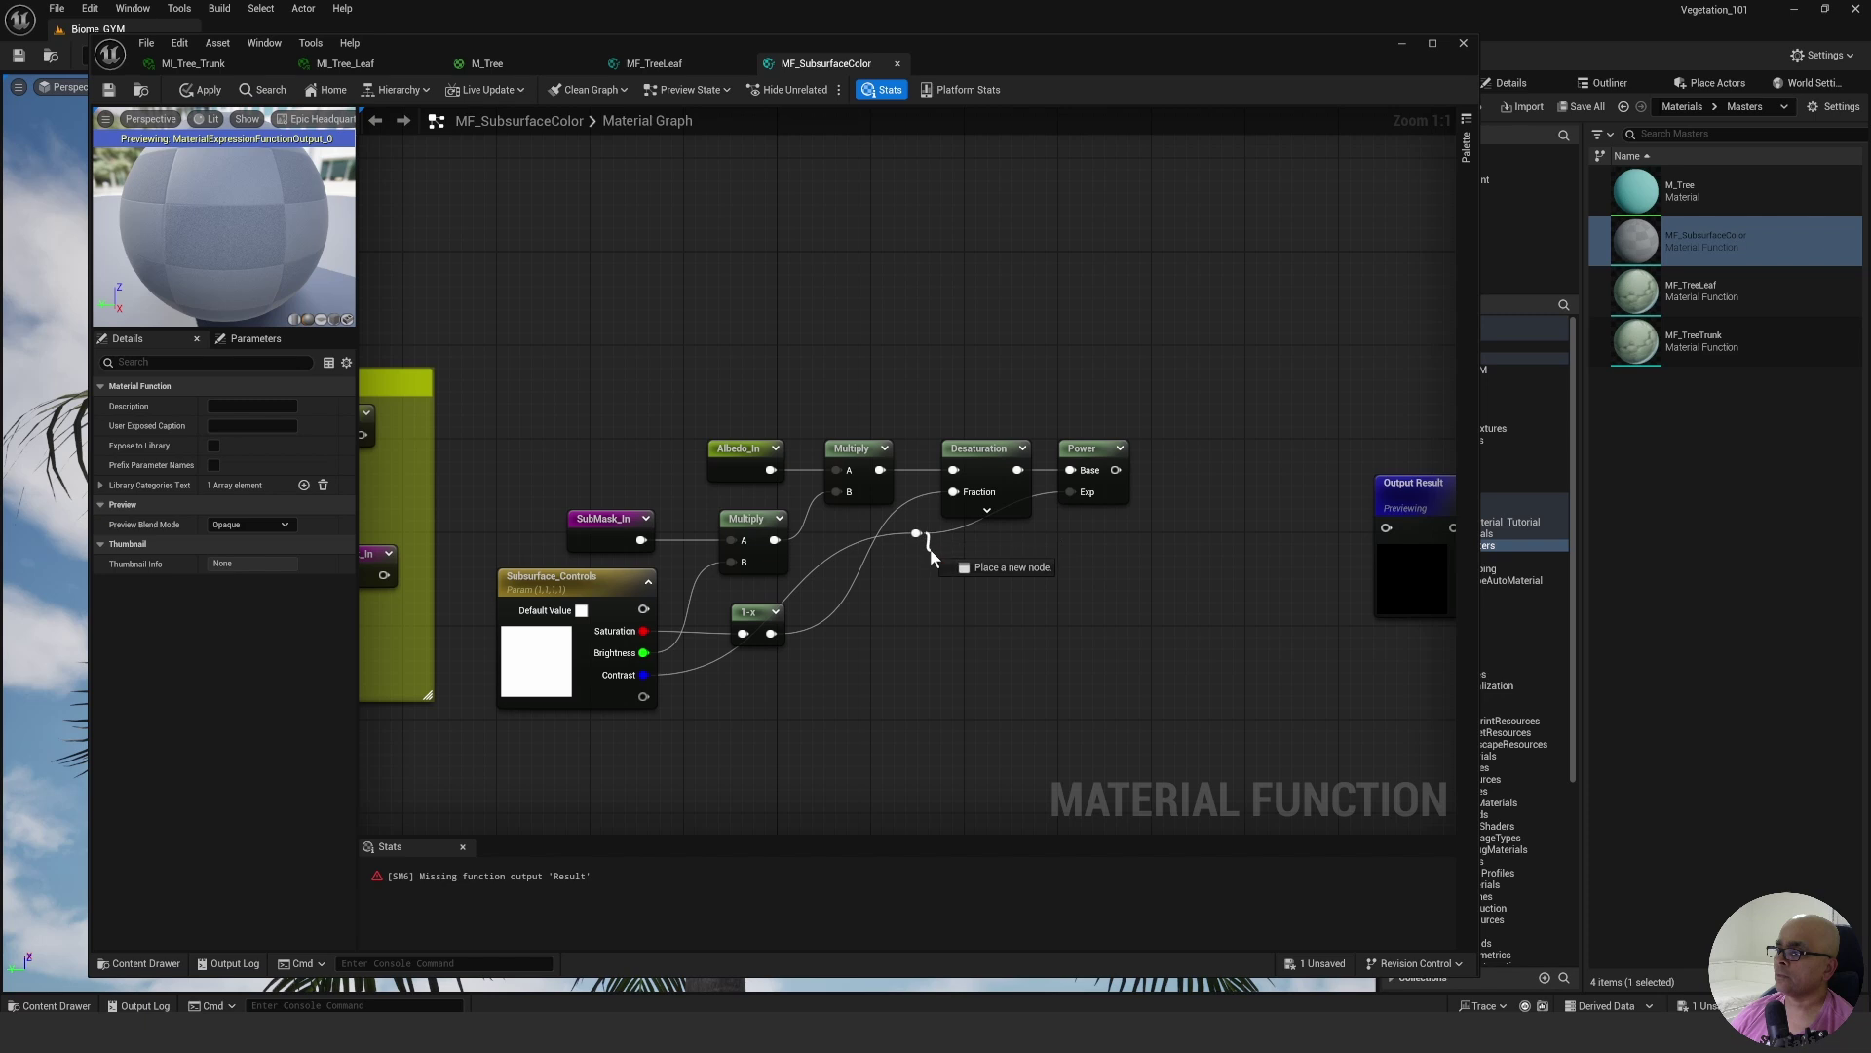
drag(922, 535, 982, 683)
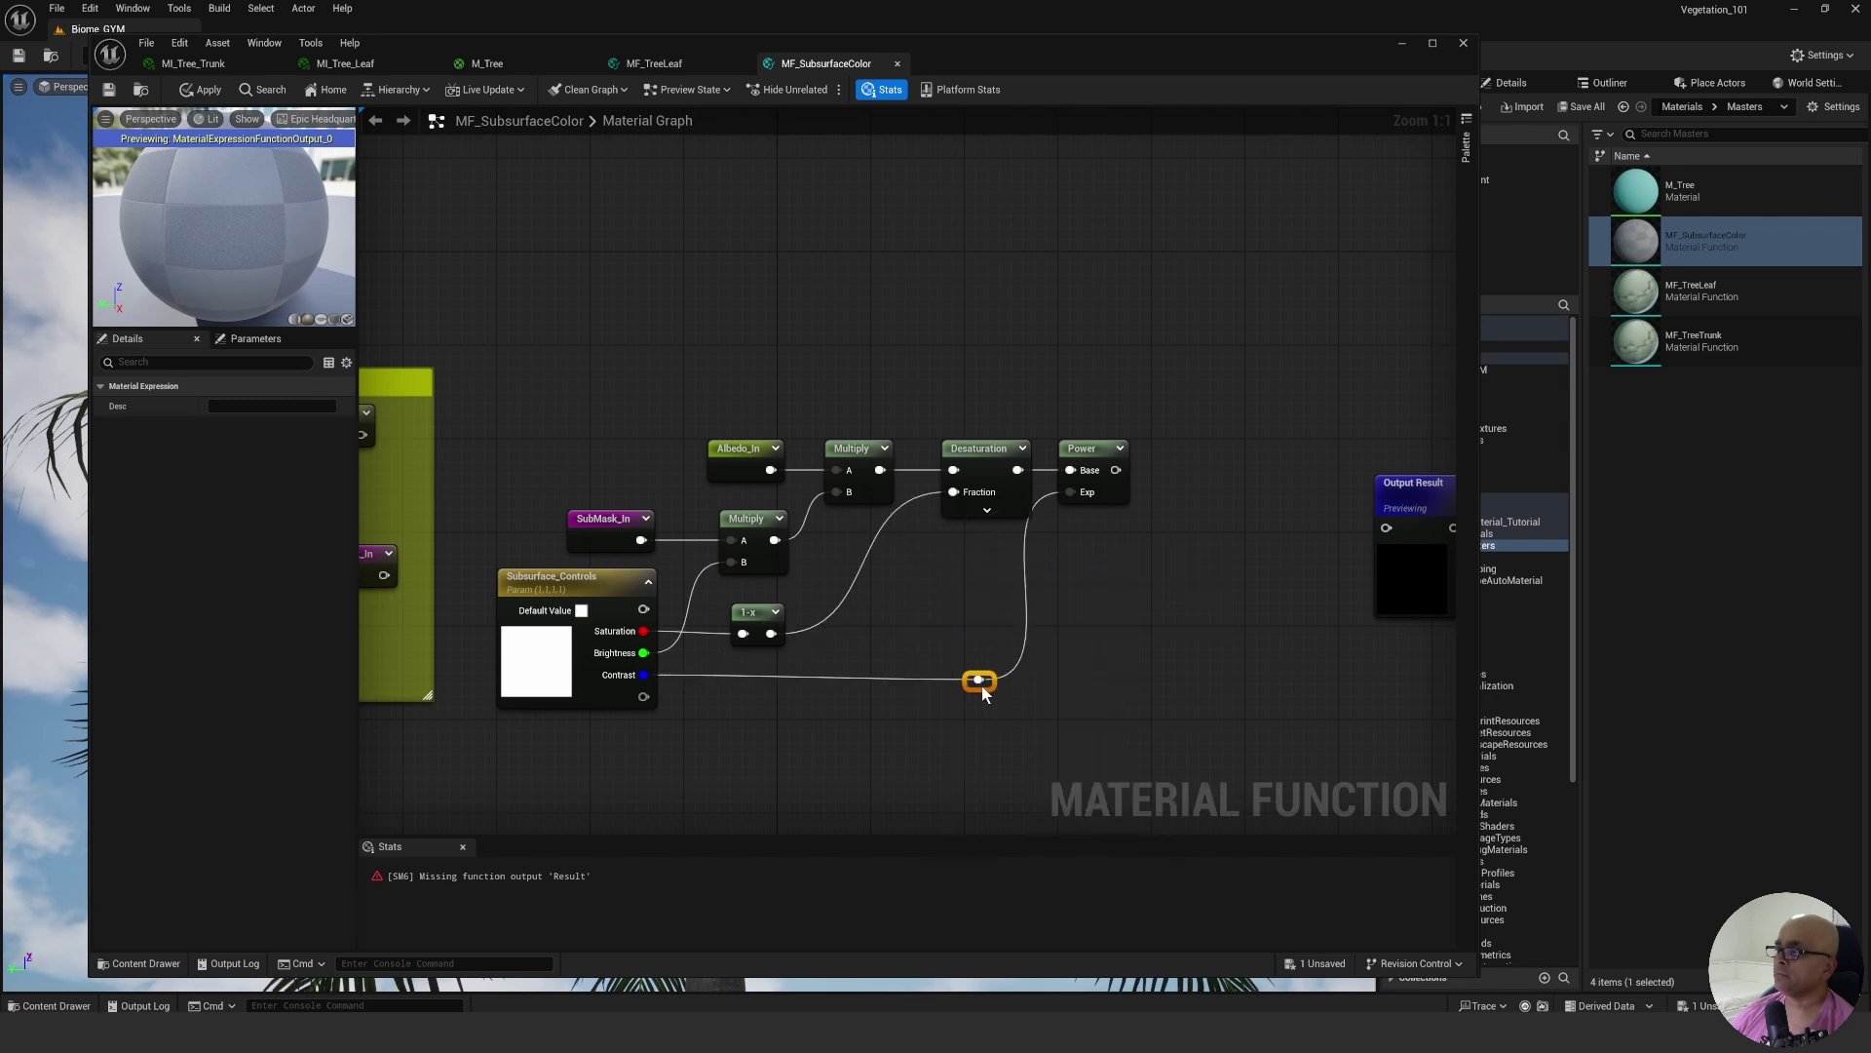
click(1097, 577)
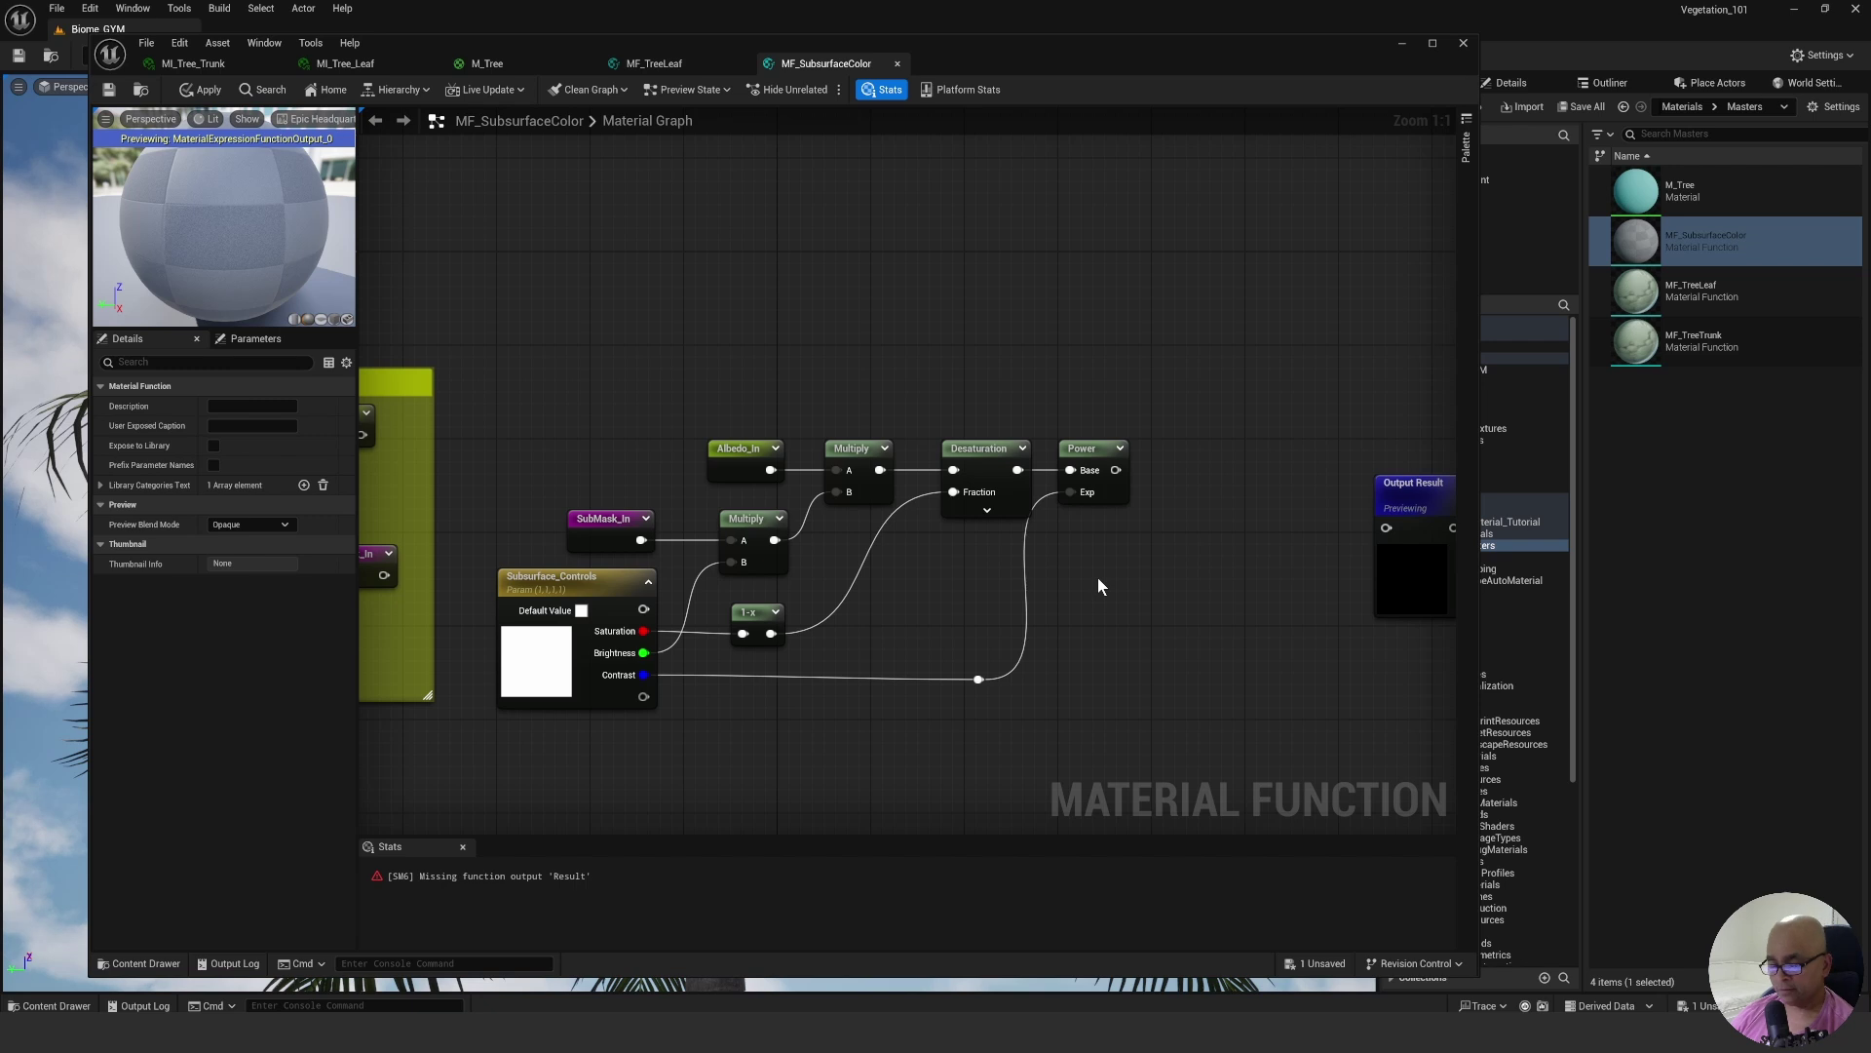
key(ctrl+s)
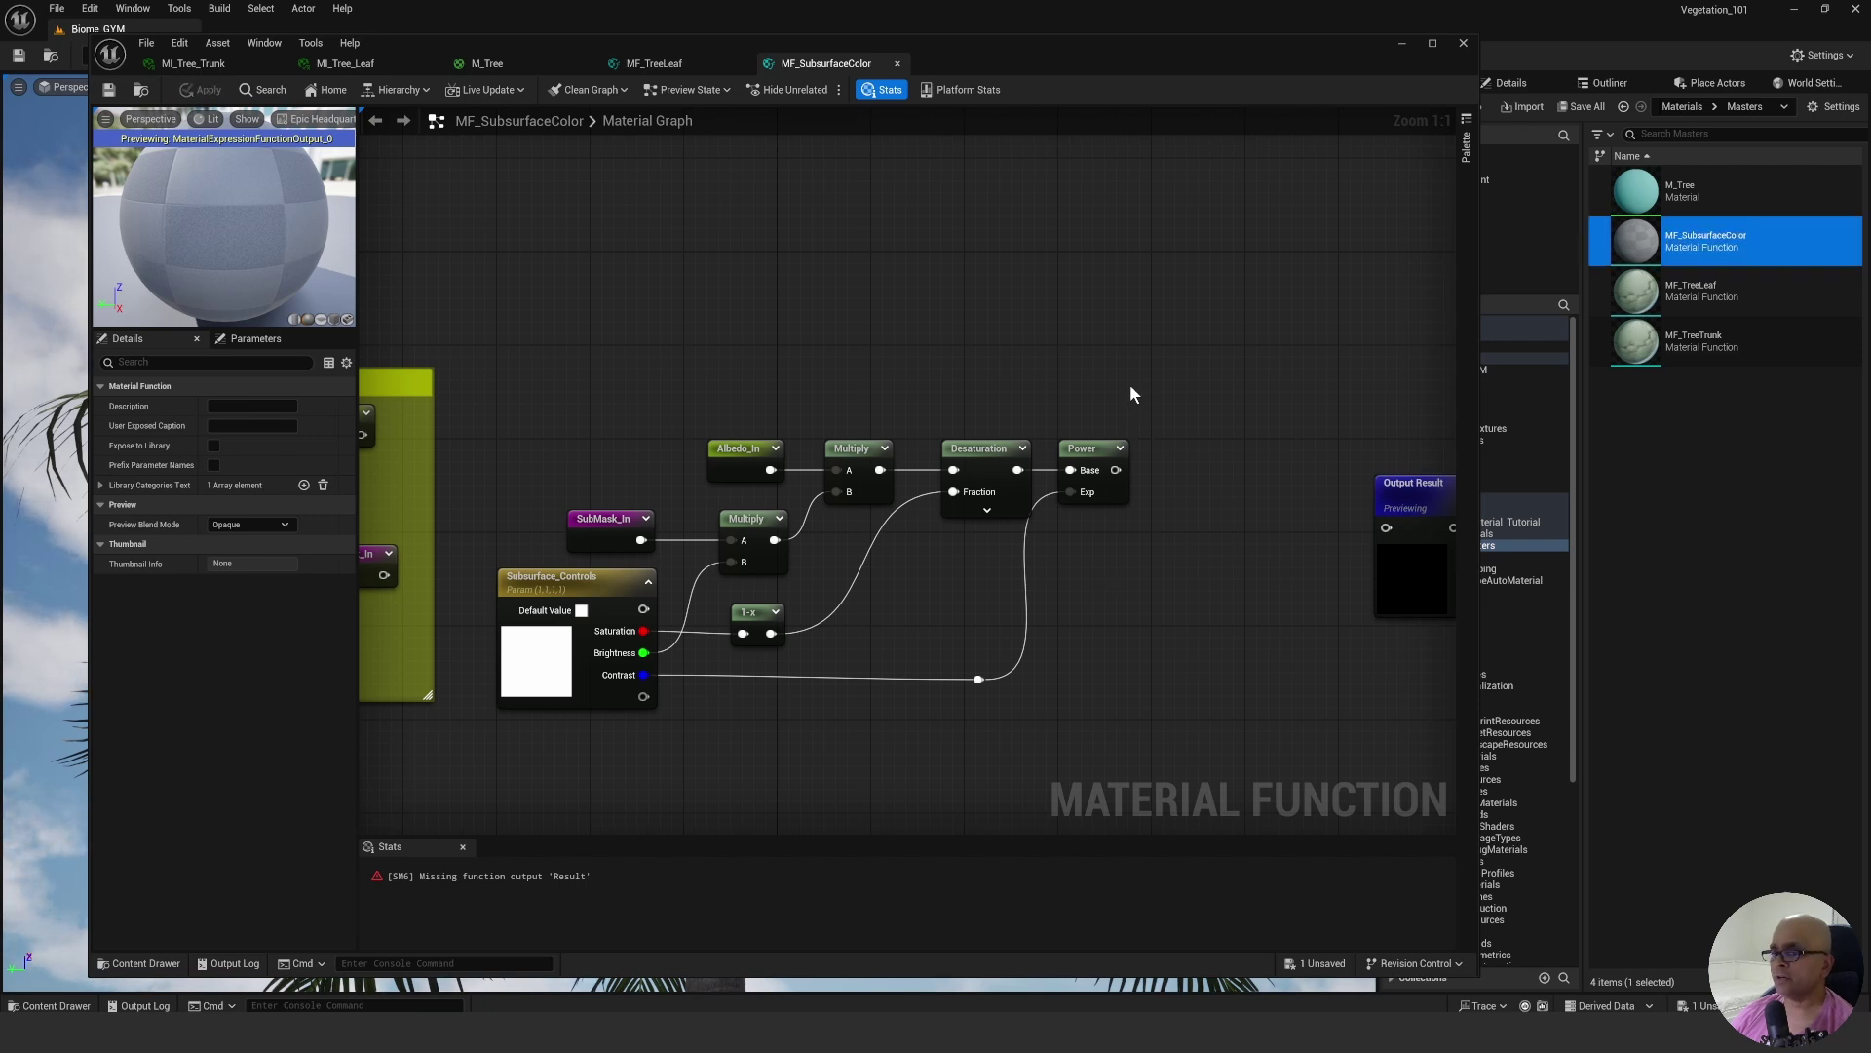
right_drag(1161, 397, 1105, 394)
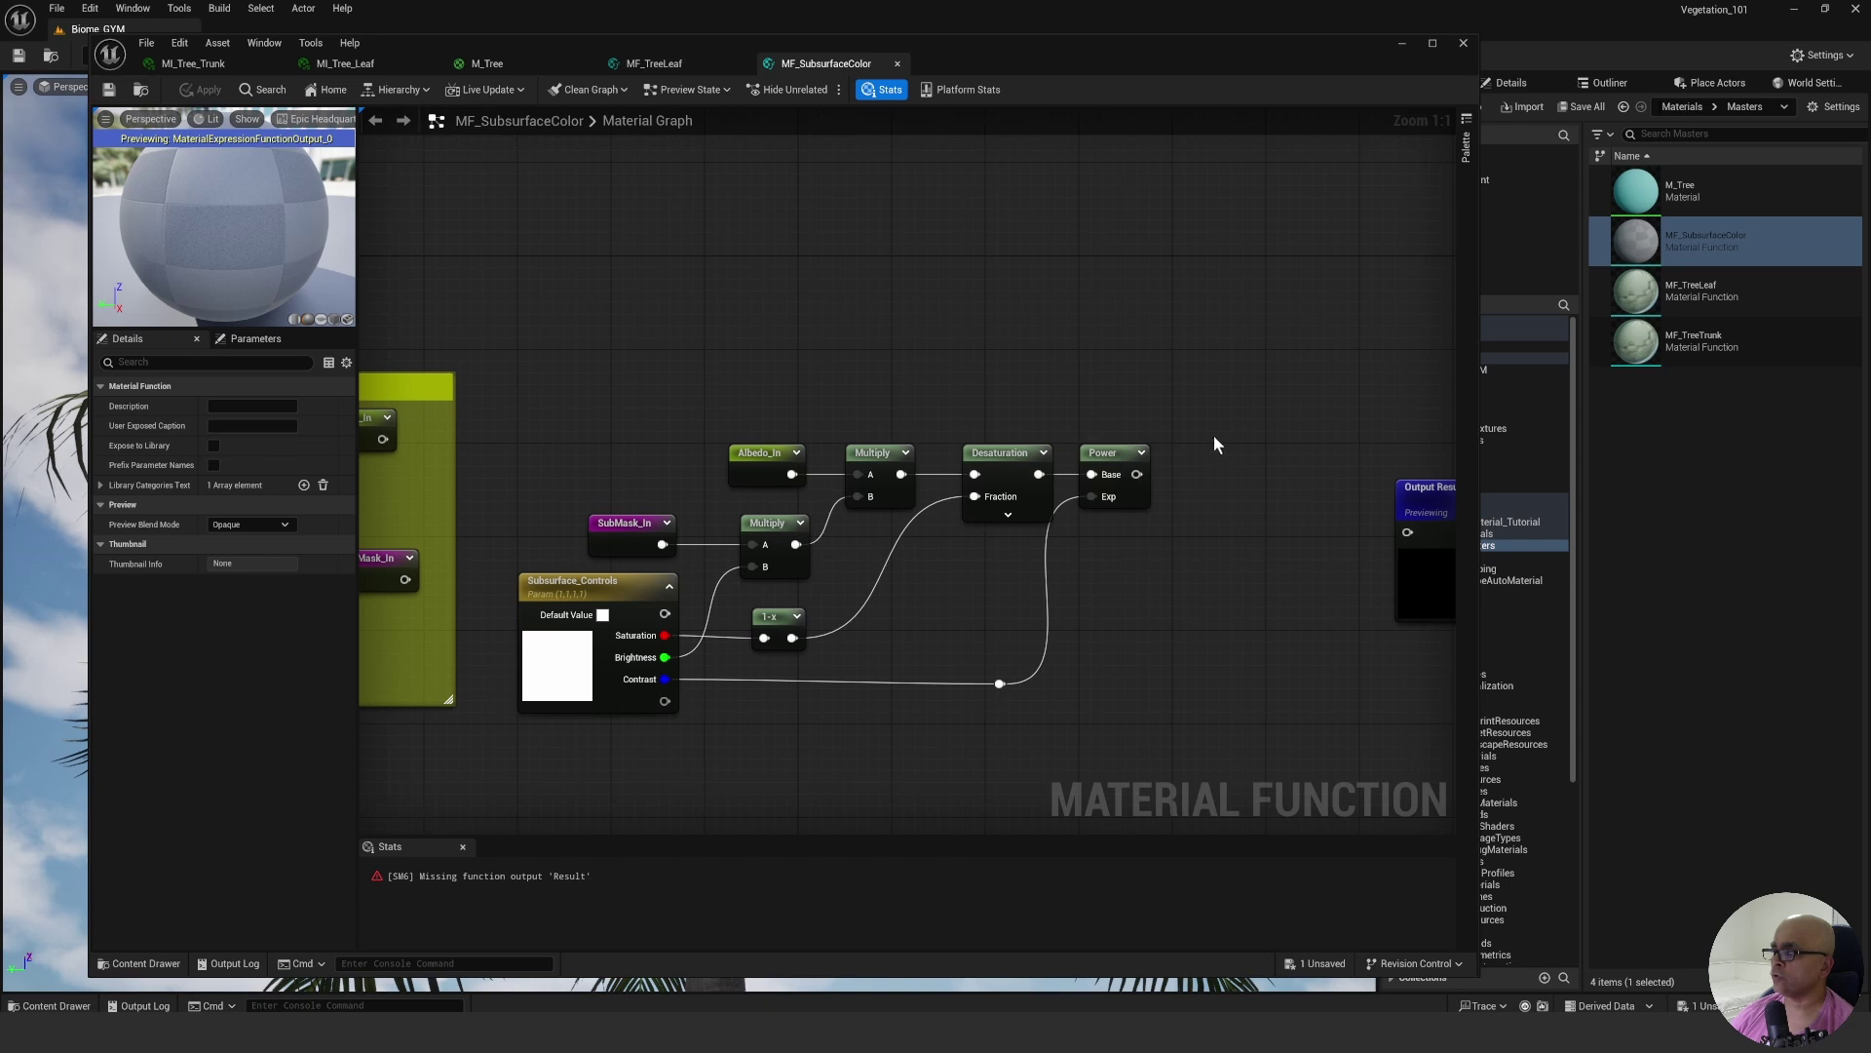
Add a Named Reroute Declaration node fed by the Power node's output.
right_drag(1212, 418, 1032, 465)
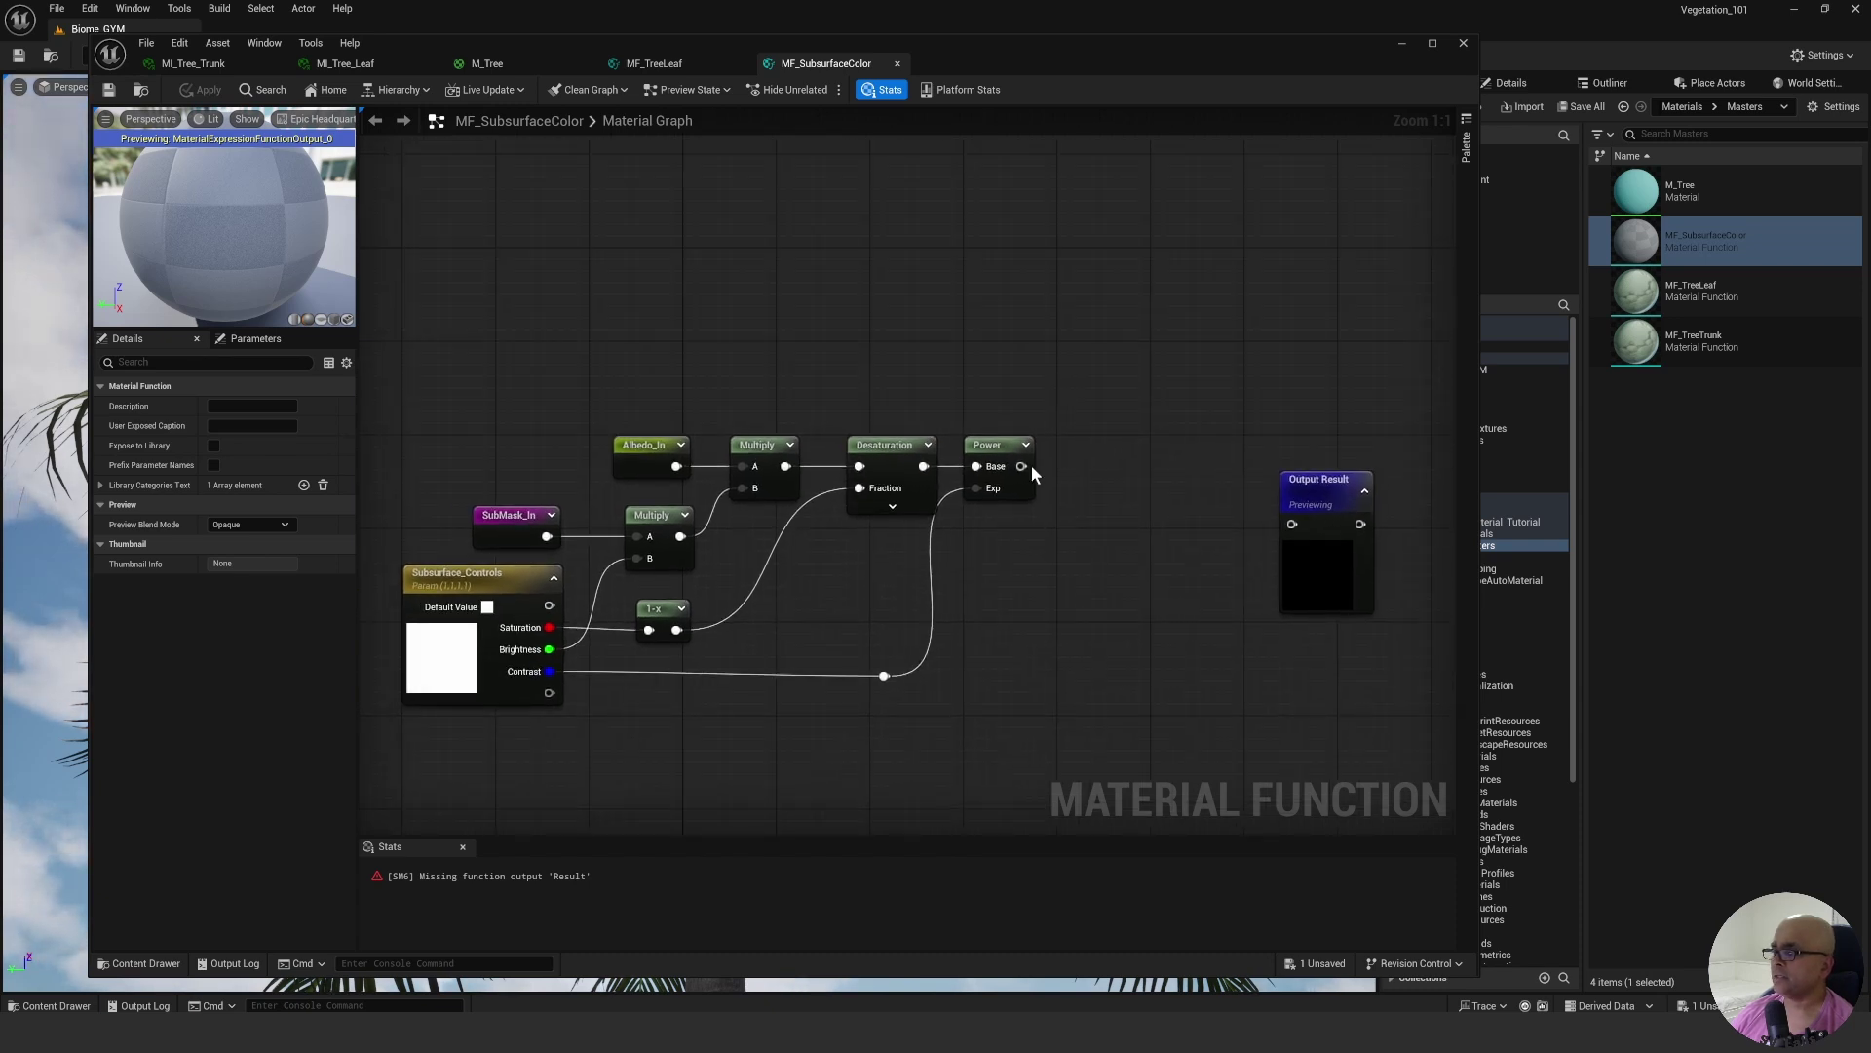
drag(1023, 472, 1058, 472)
text(named)
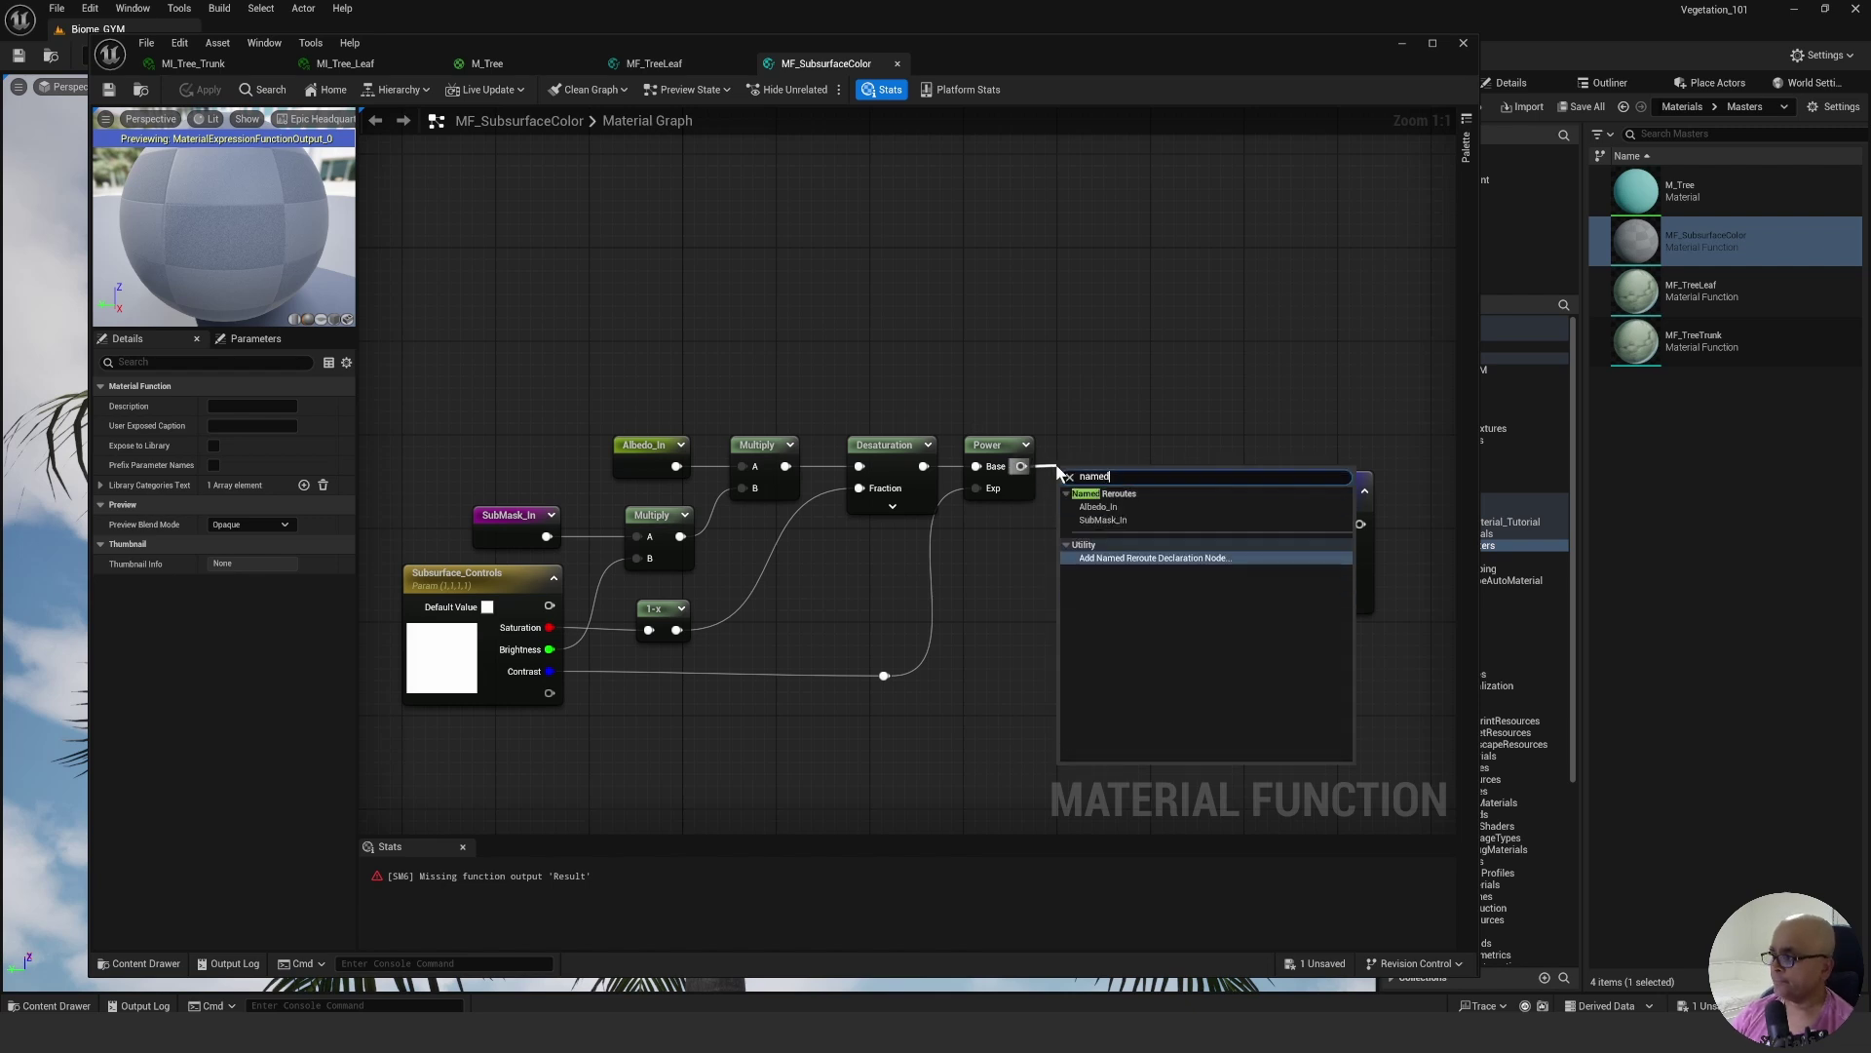
key(Return)
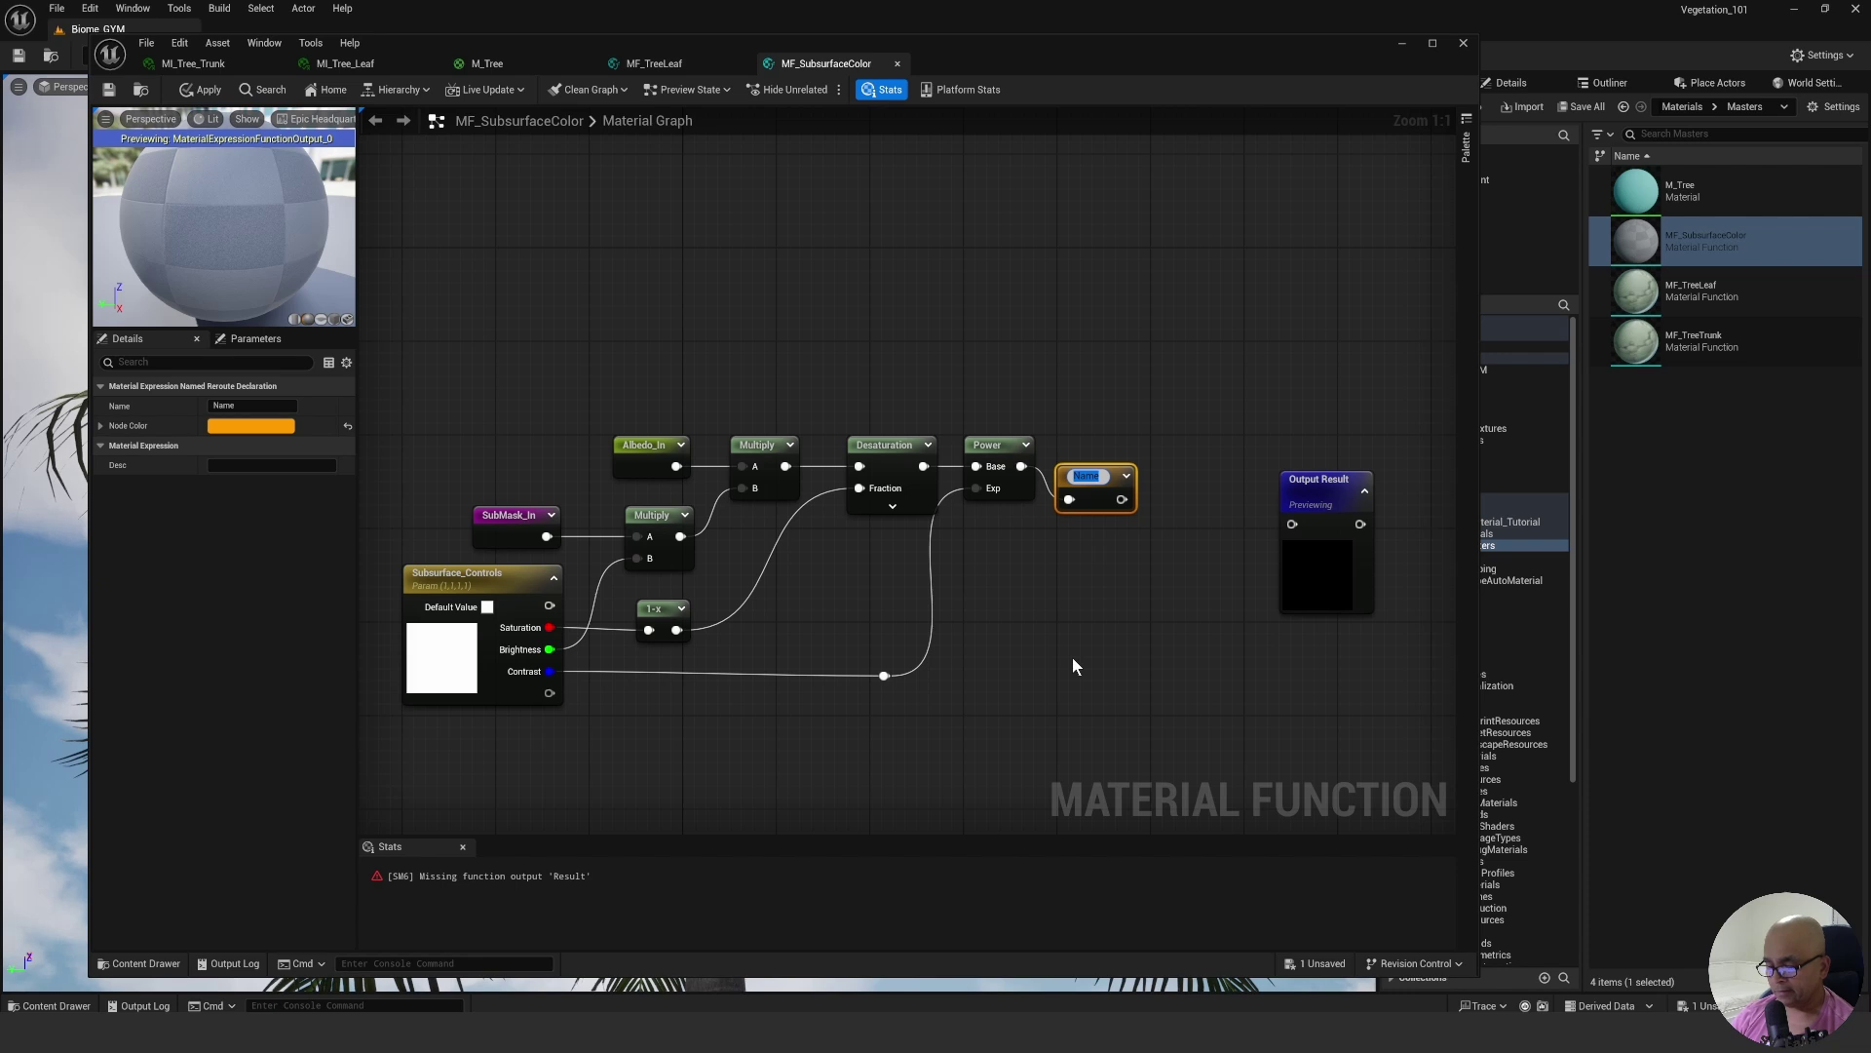
Name the new reroute Sub_Gray and align it in the row just right of the Power node.
text(Sub)
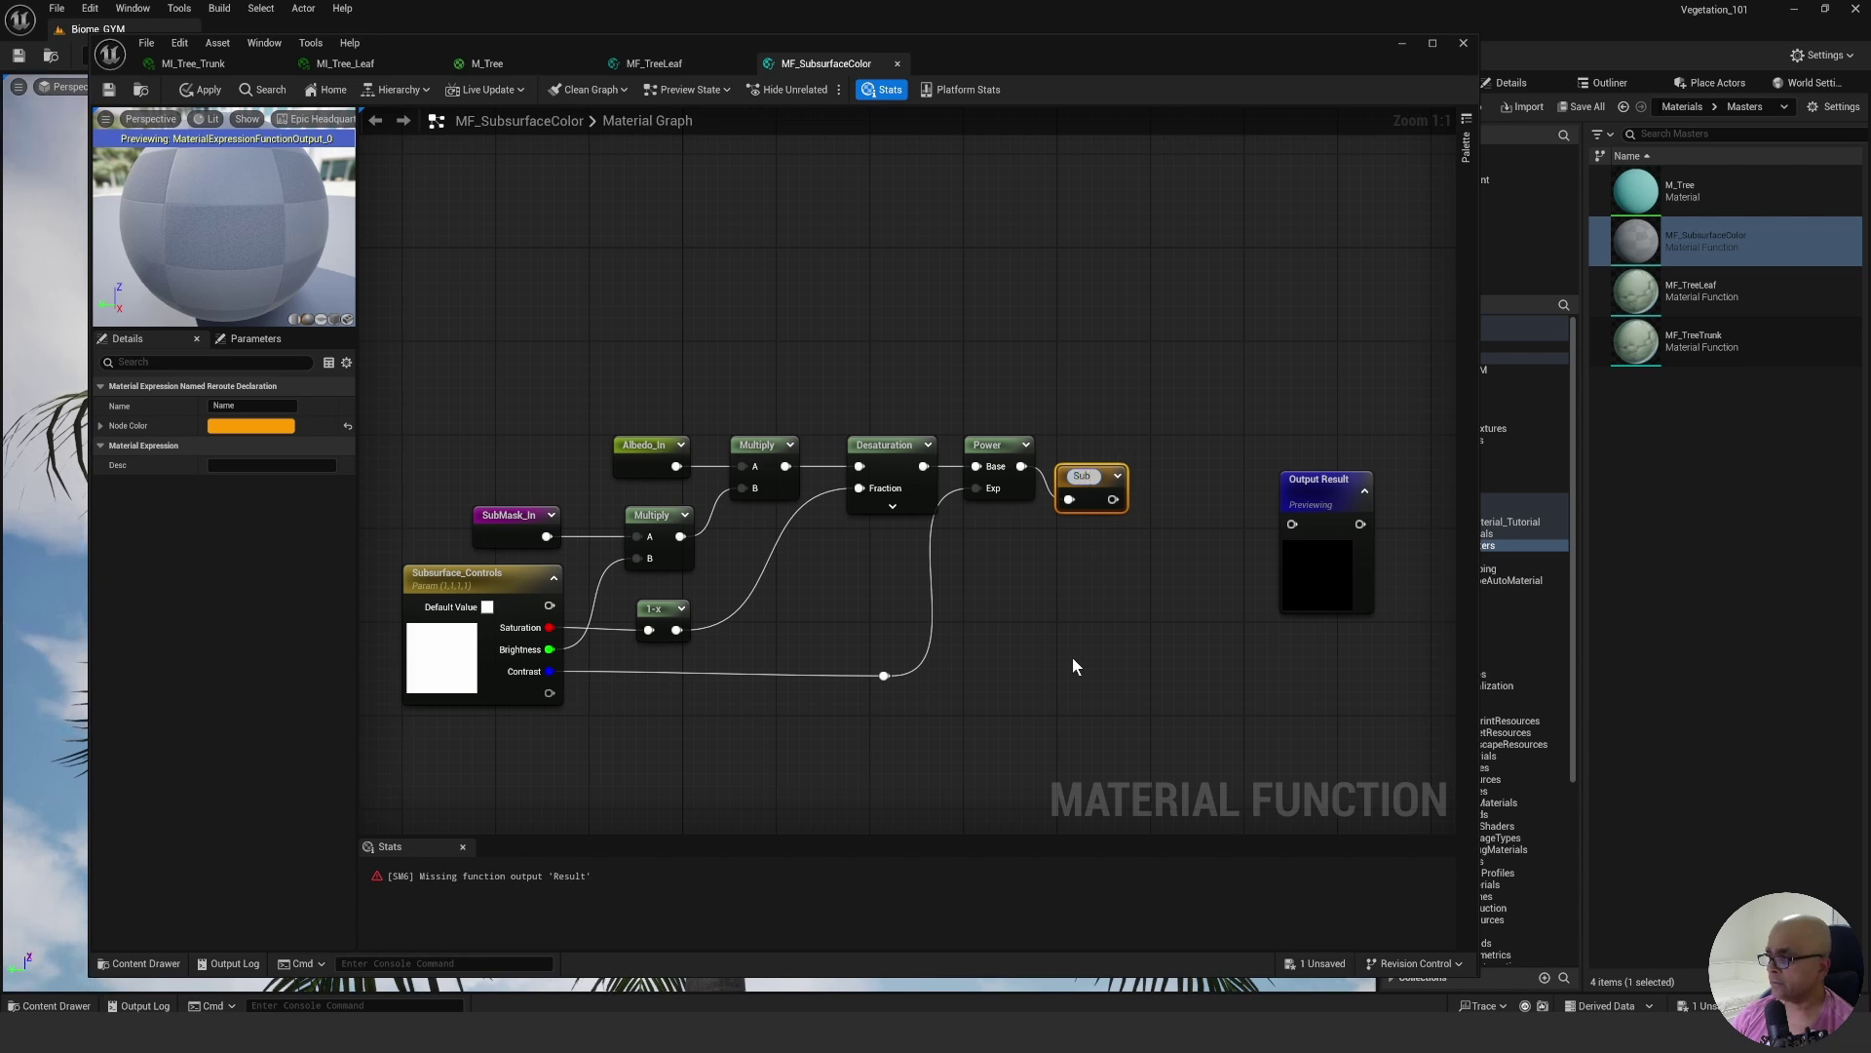
text(_Gr)
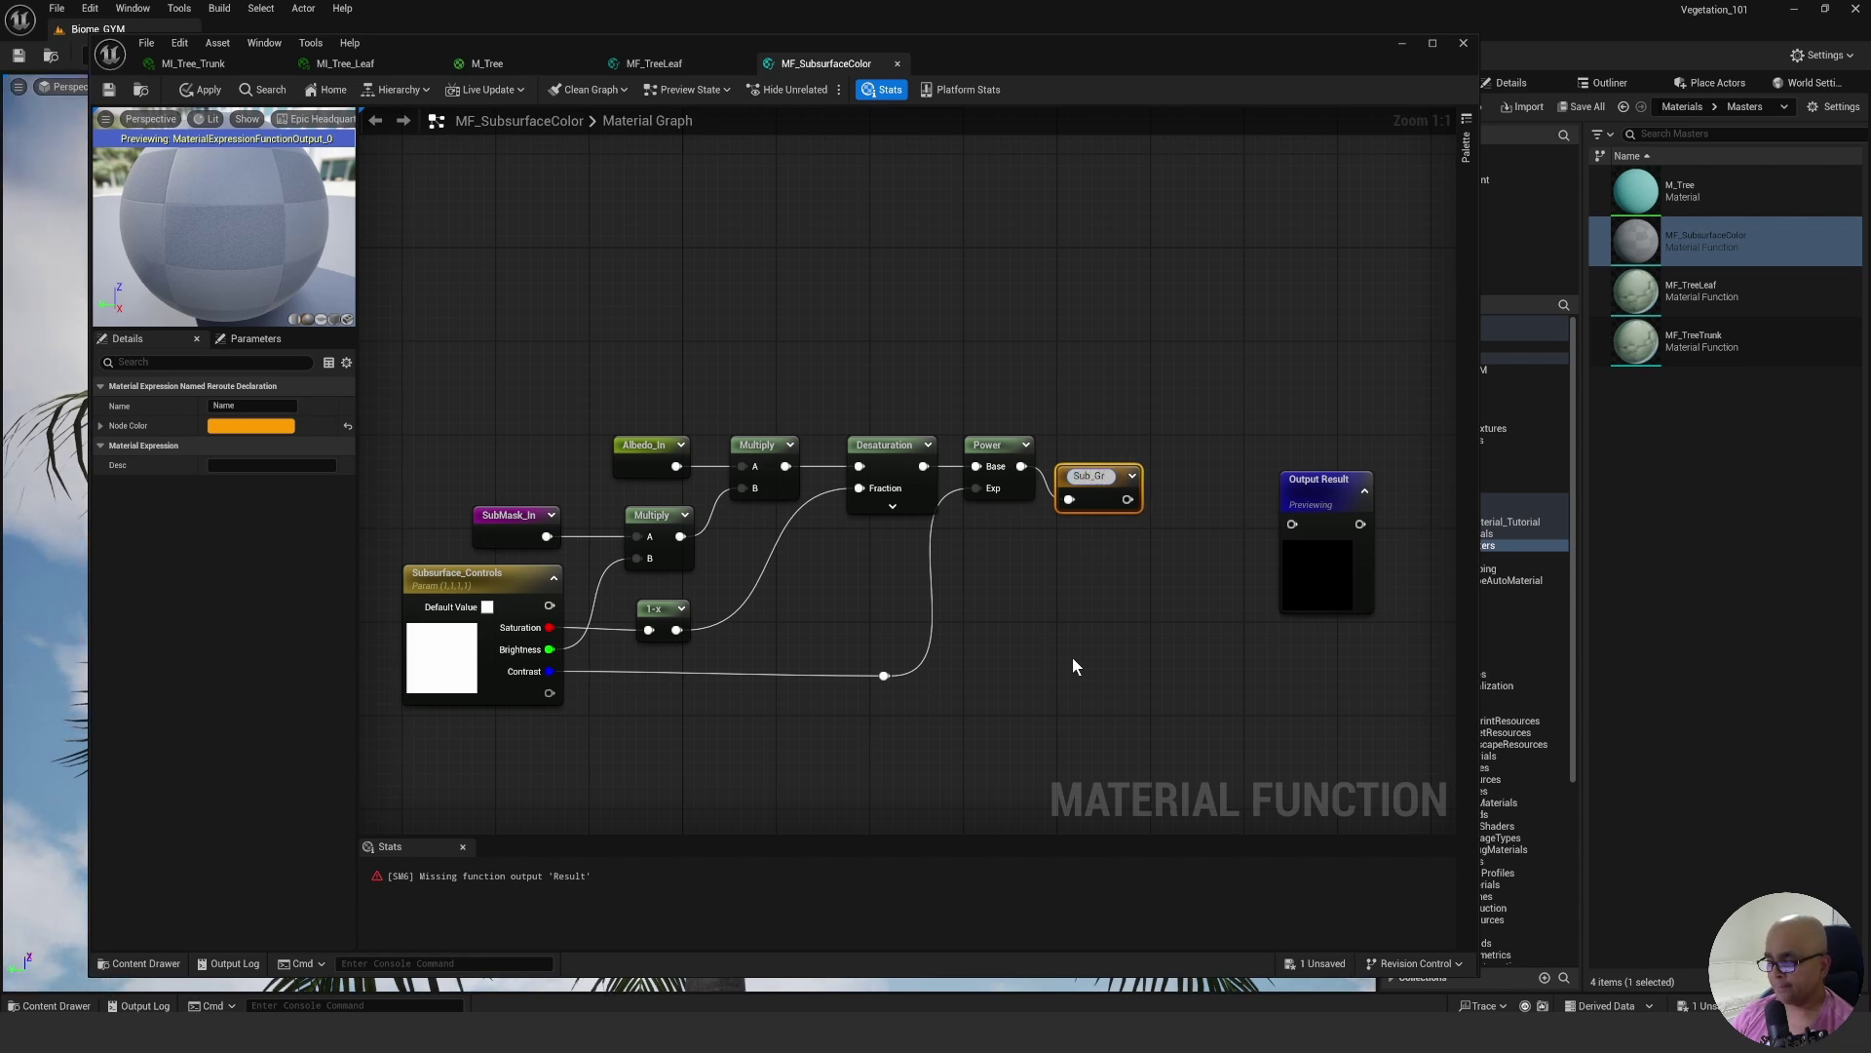
text(ey)
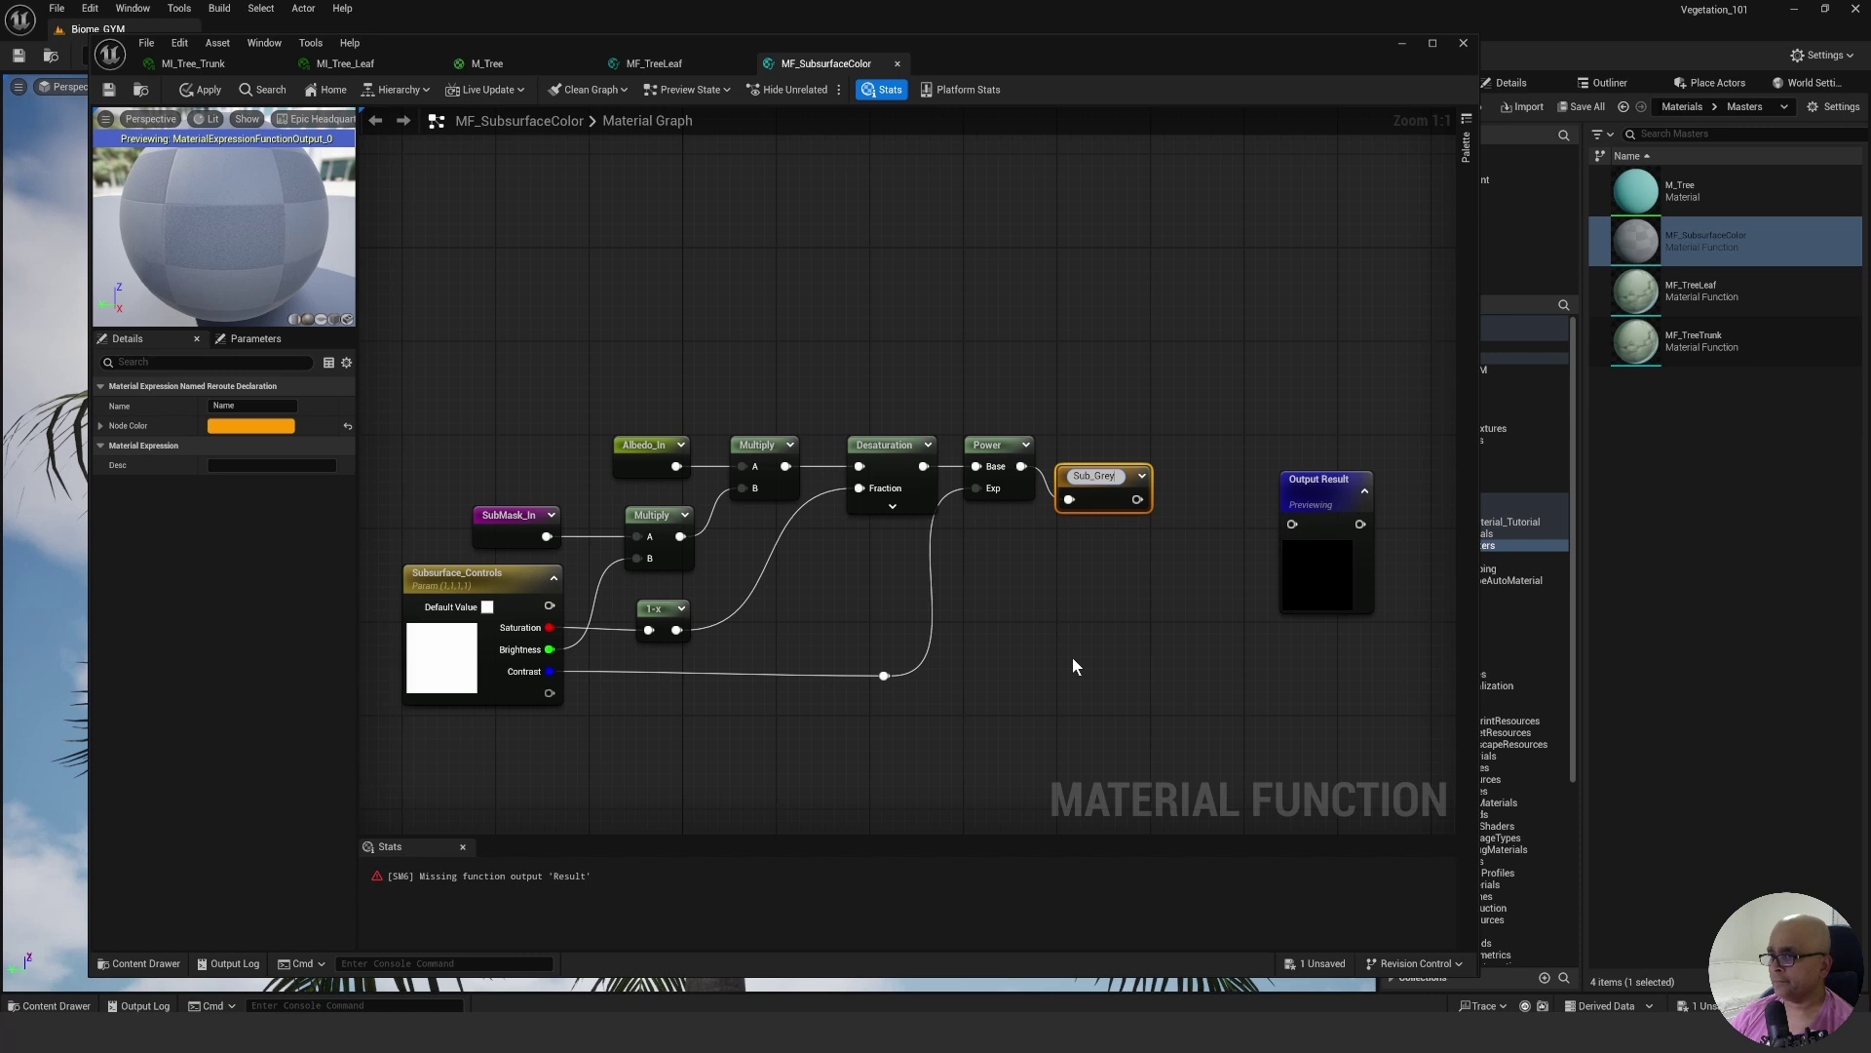
key(BackSpace)
key(BackSpace)
text(ay)
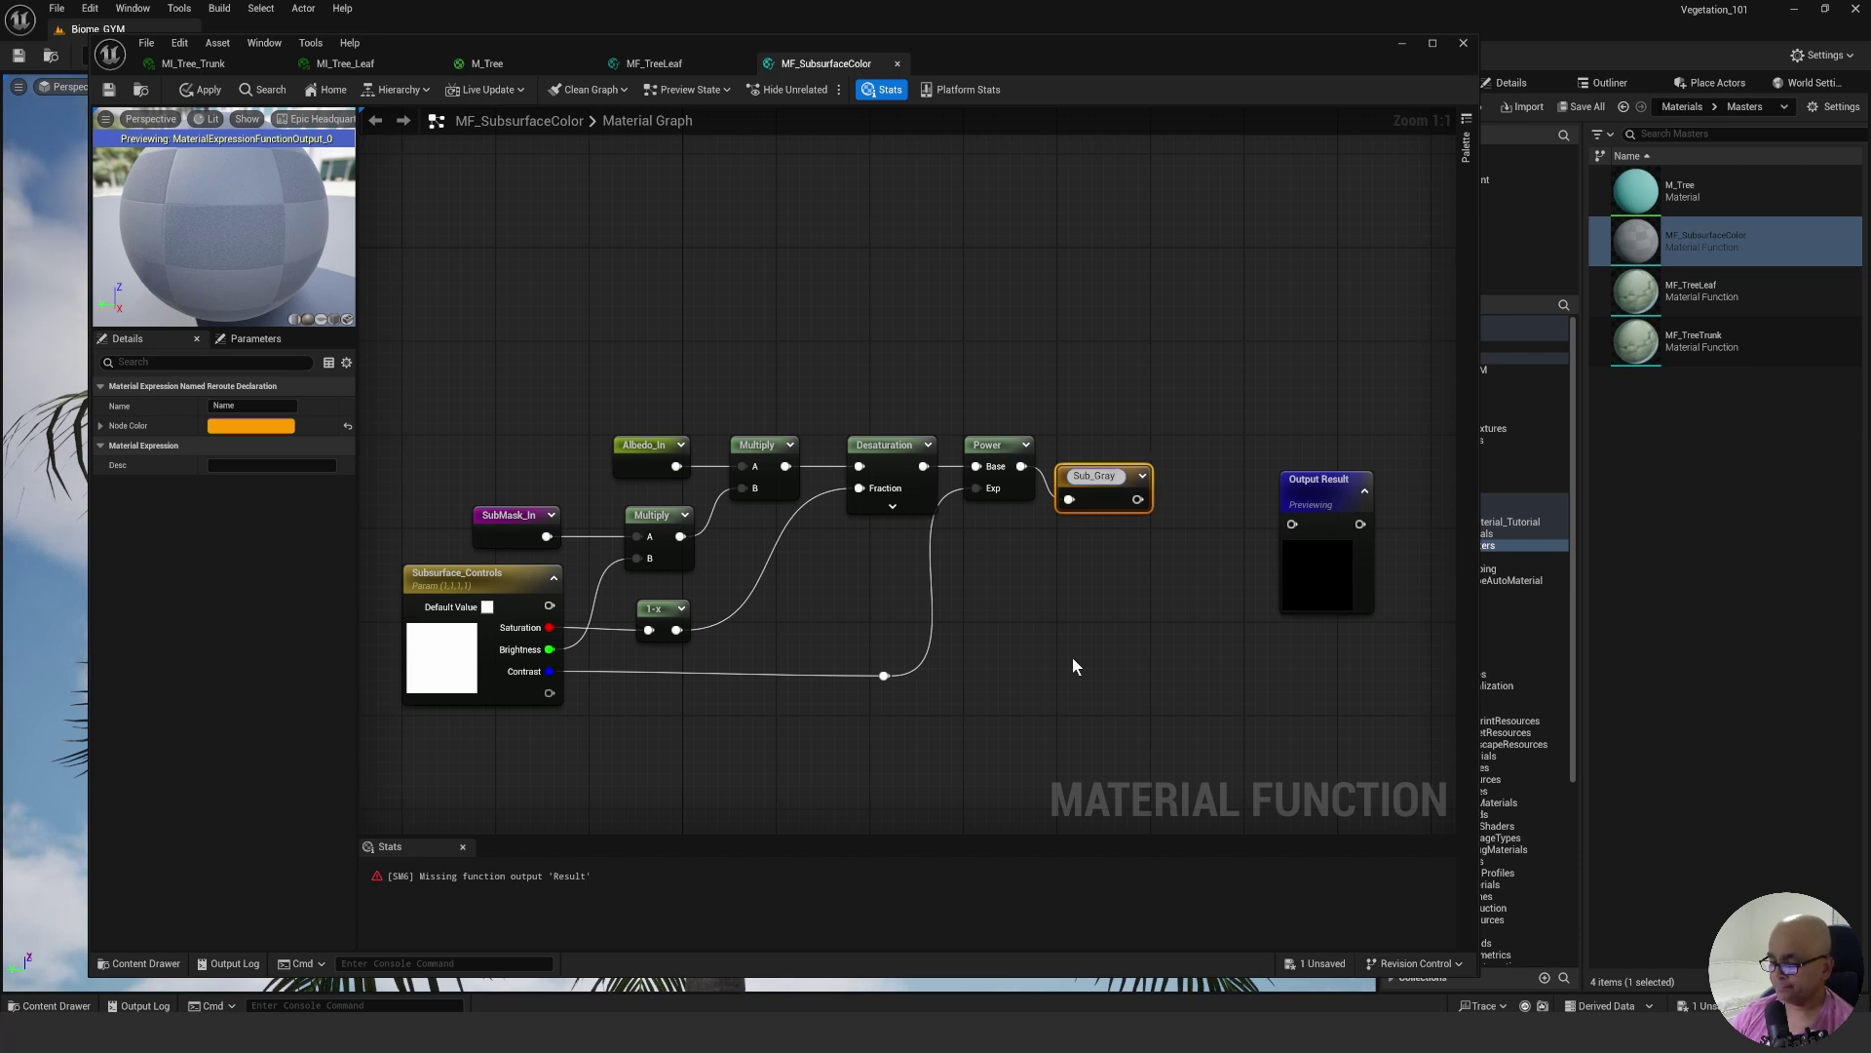
key(Return)
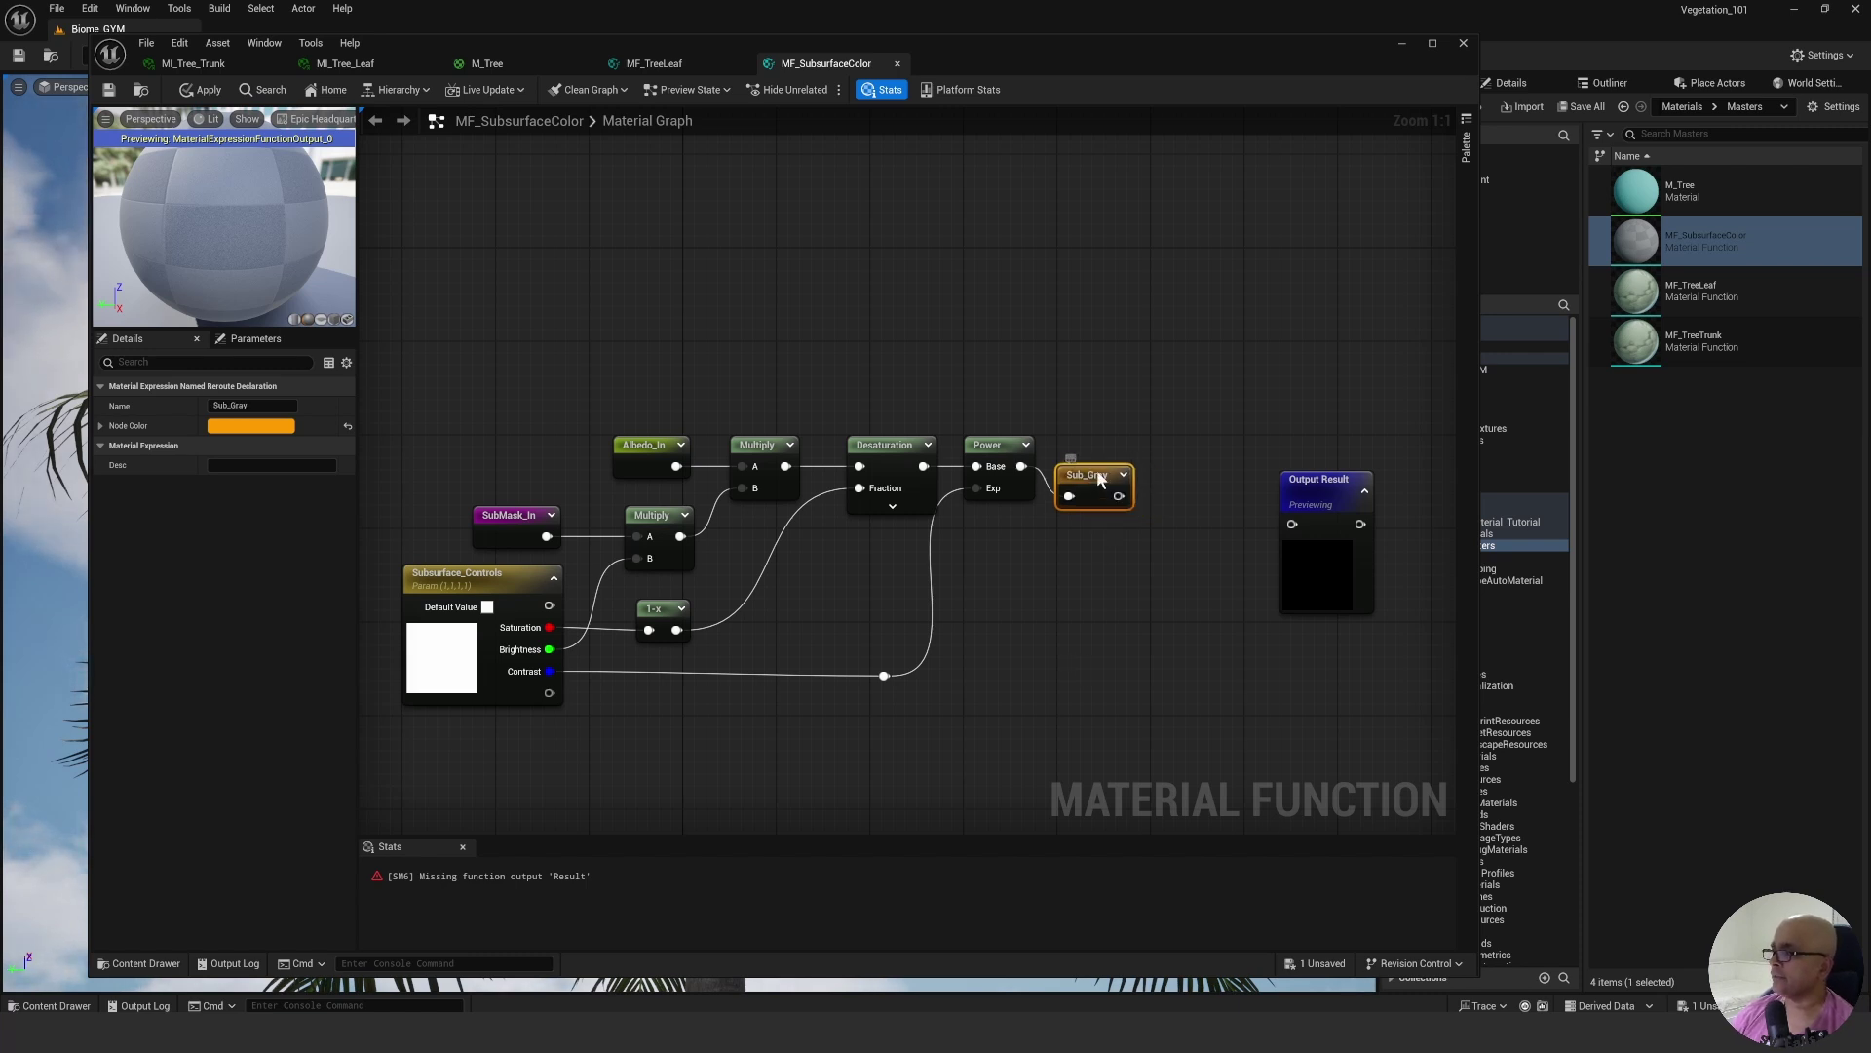
click(1106, 517)
Move the Output Result node farther to the right to leave more room after the Sub_Gray reroute.
scroll(1093, 558, down, 3)
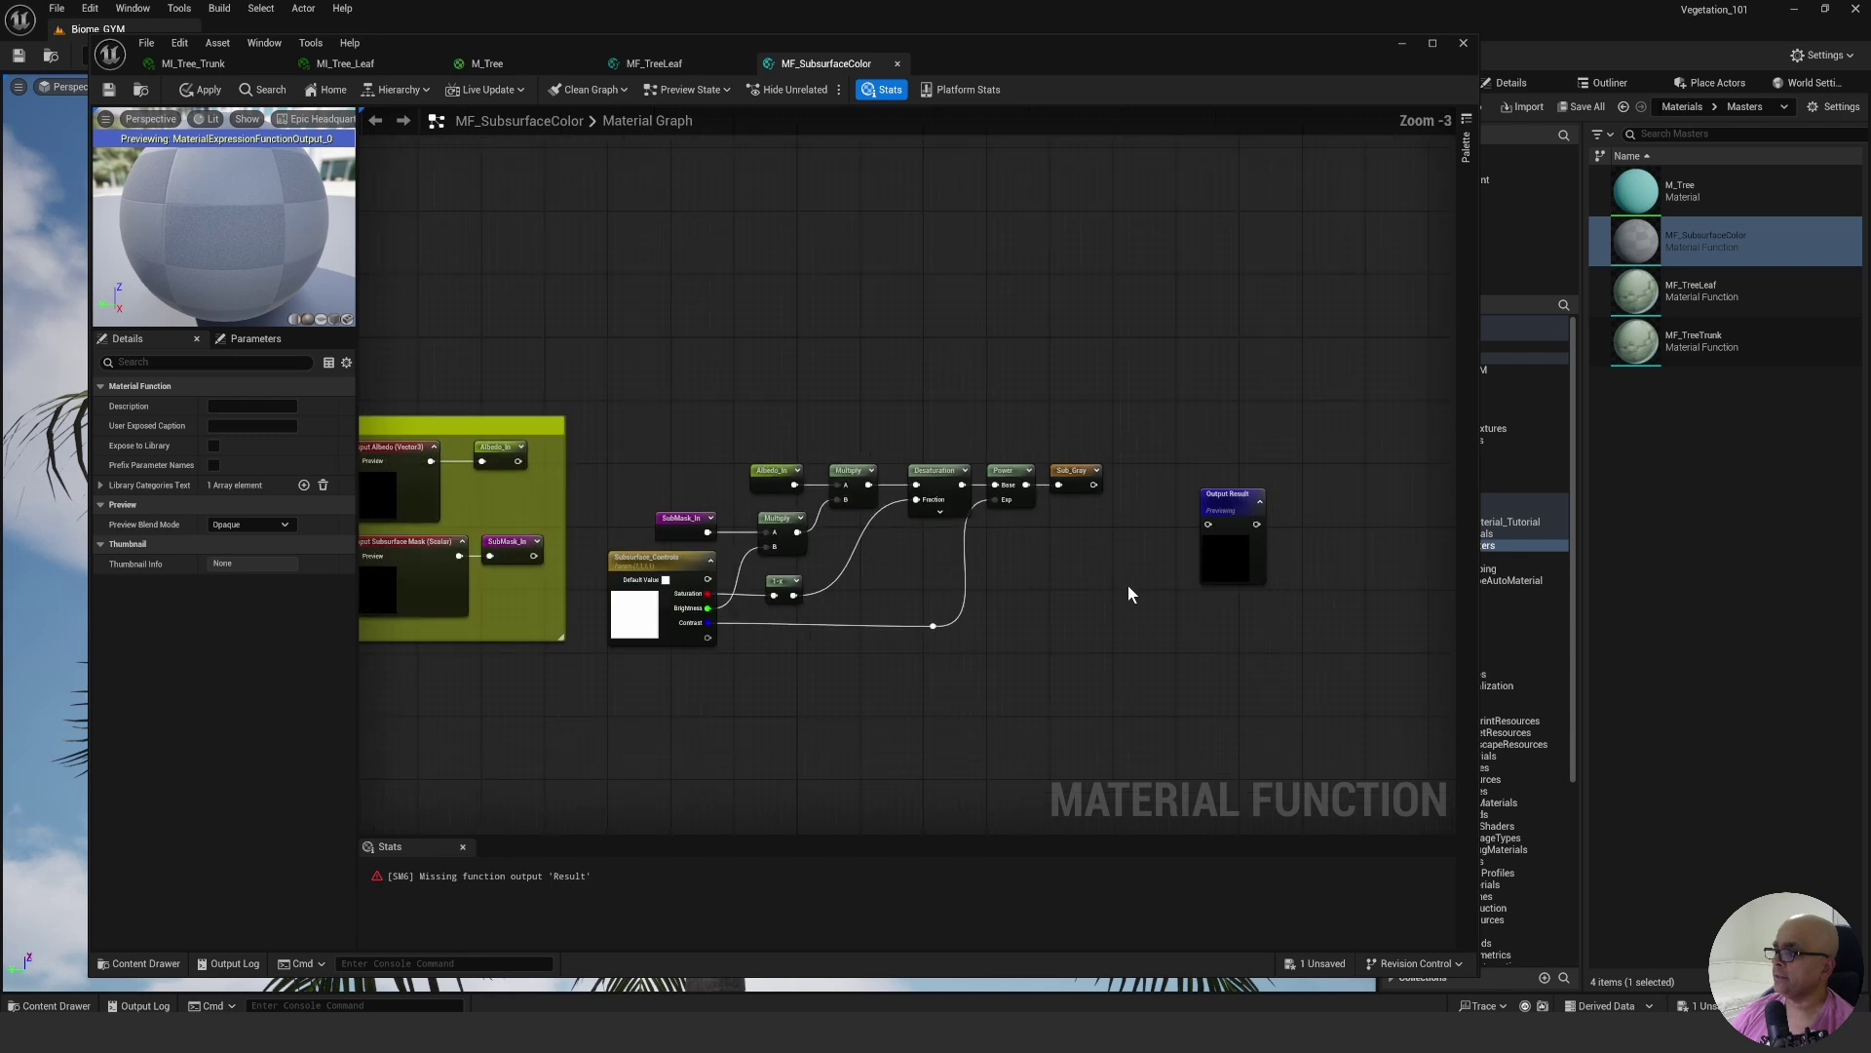
drag(1365, 466, 1356, 474)
click(887, 353)
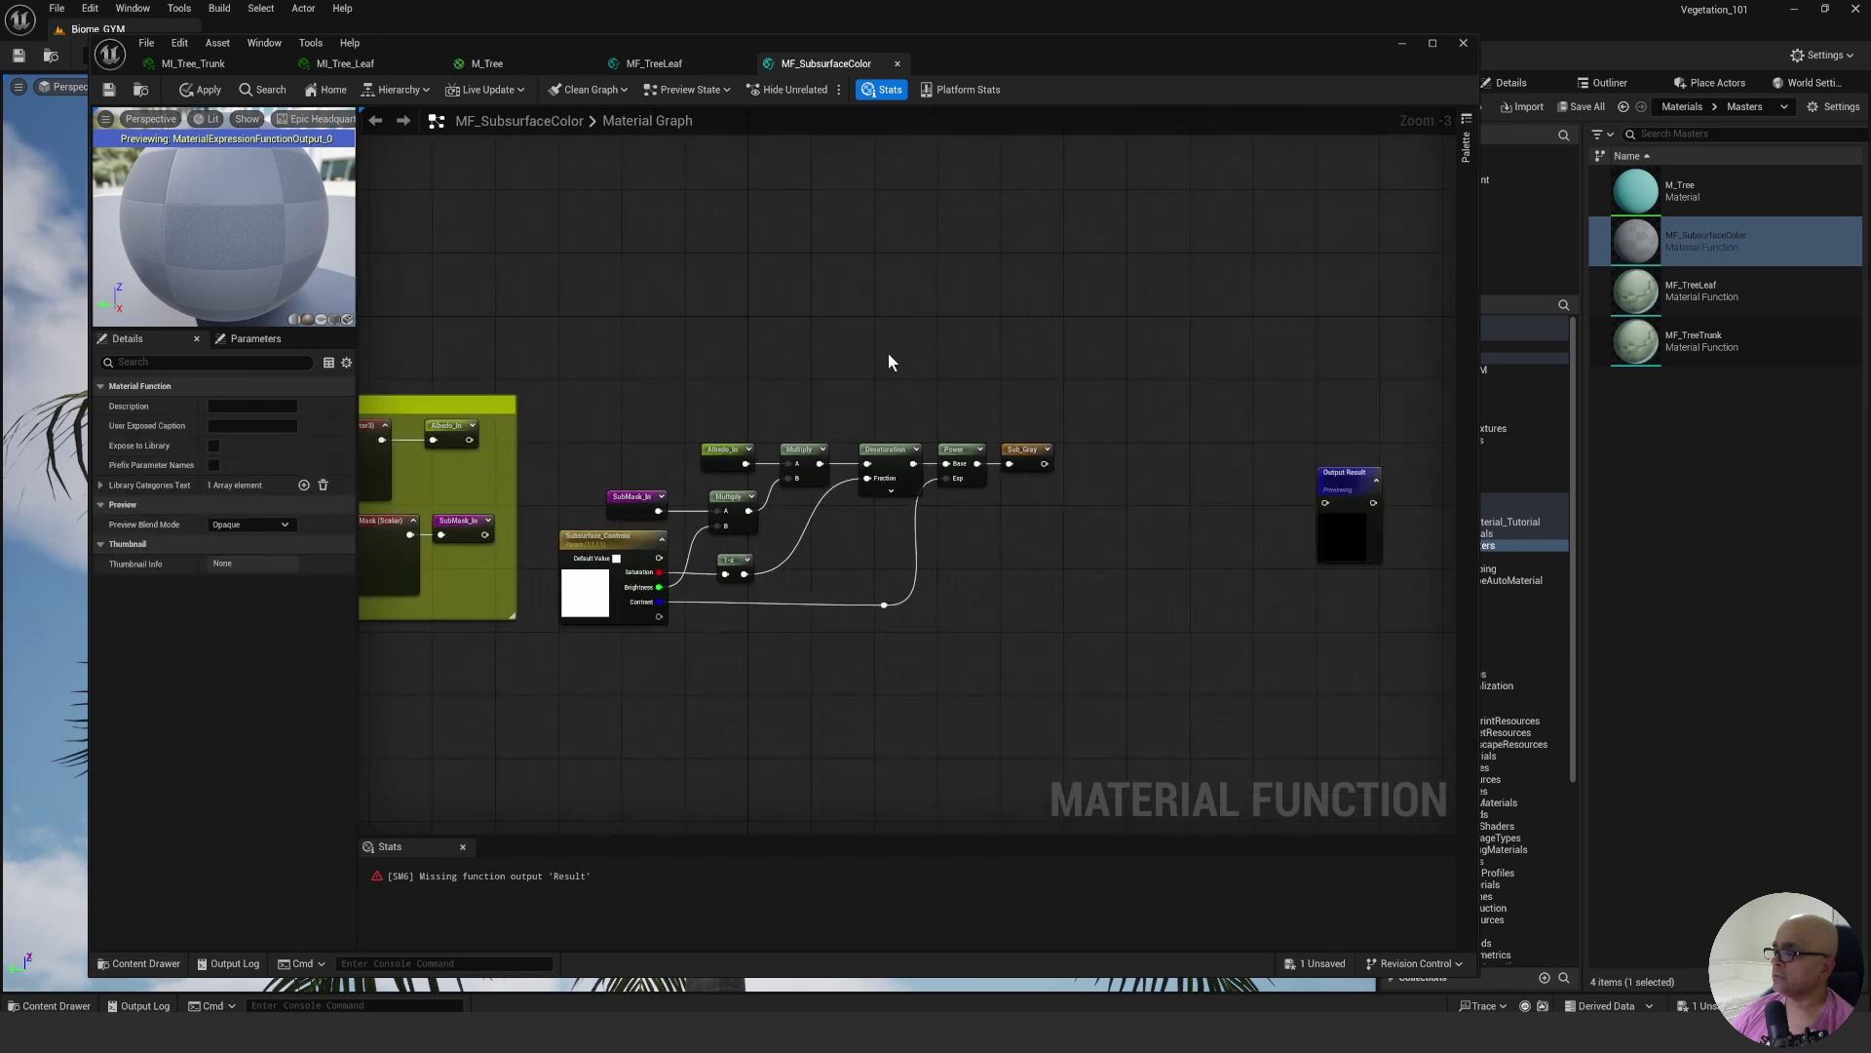
Shift the nodes from Subsurface_Controls through Sub_Gray slightly up and right, and enclose them in a comment titled Grayscale Subsurface.
right_drag(887, 353, 960, 353)
drag(666, 376, 1146, 718)
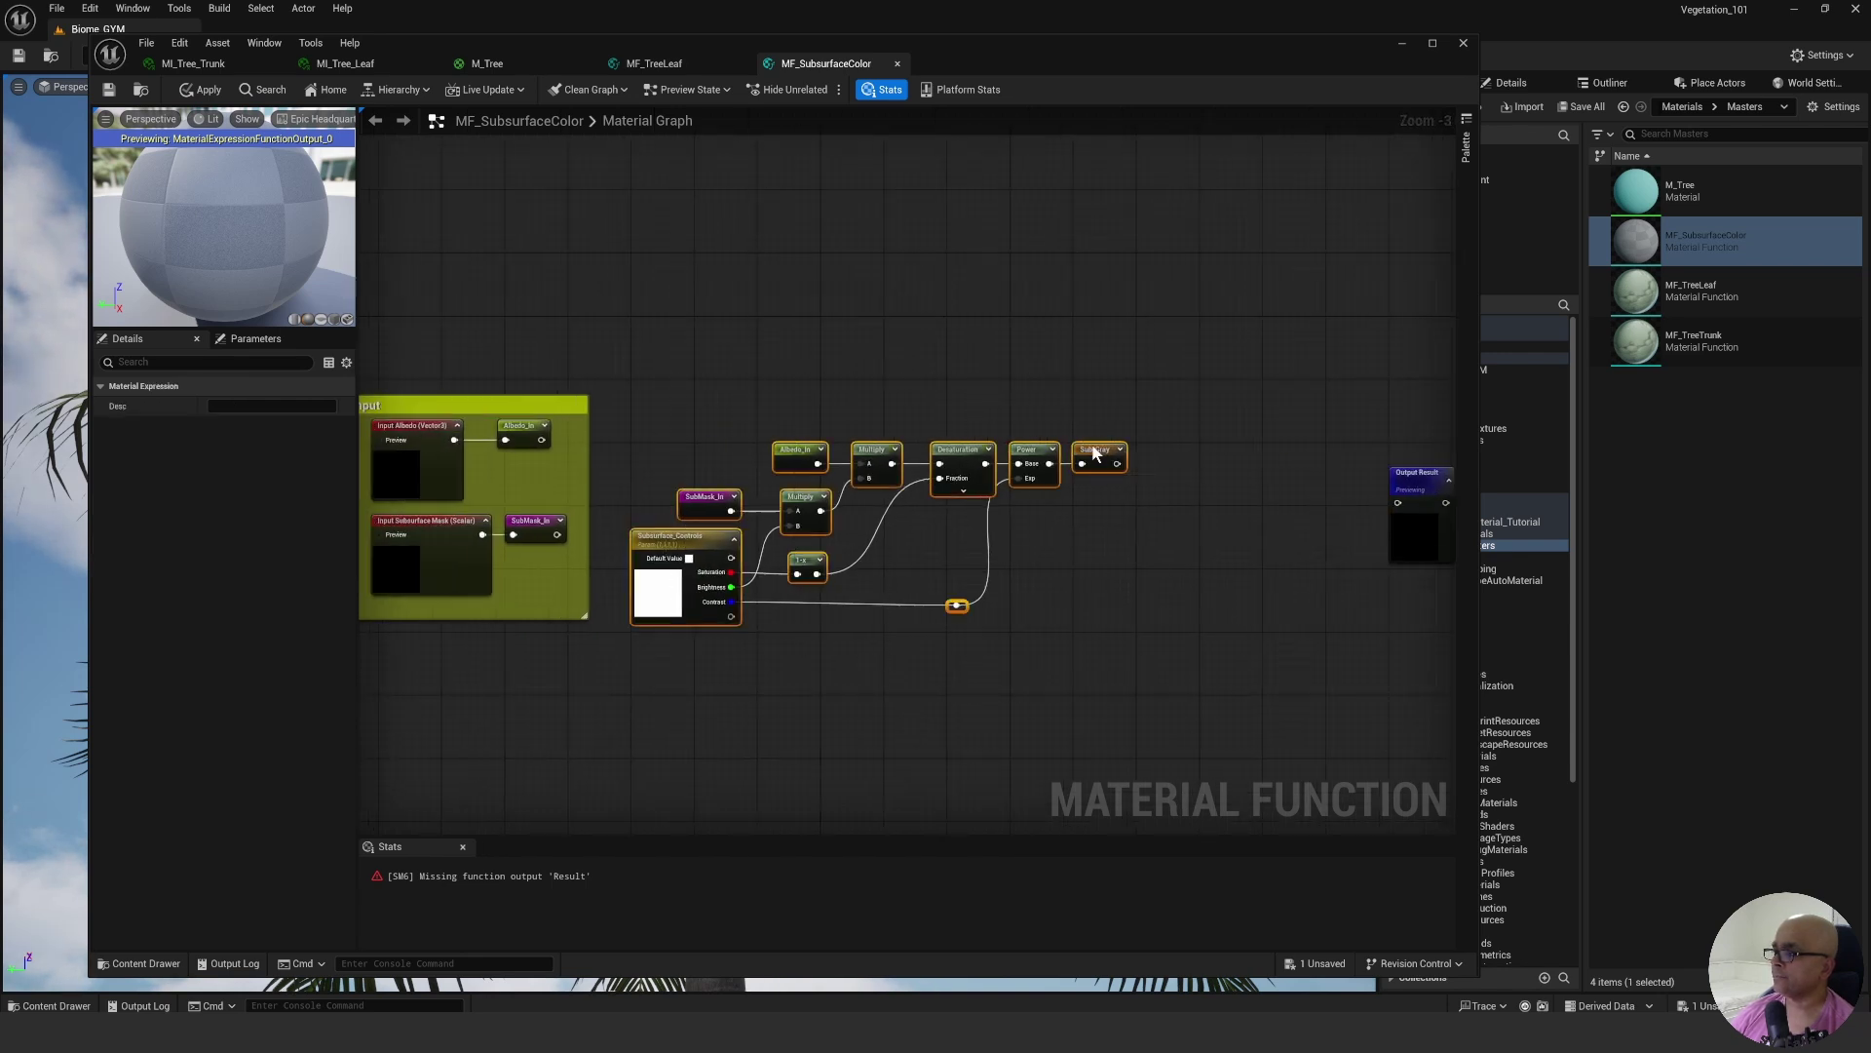
drag(1090, 465, 1138, 433)
key(c)
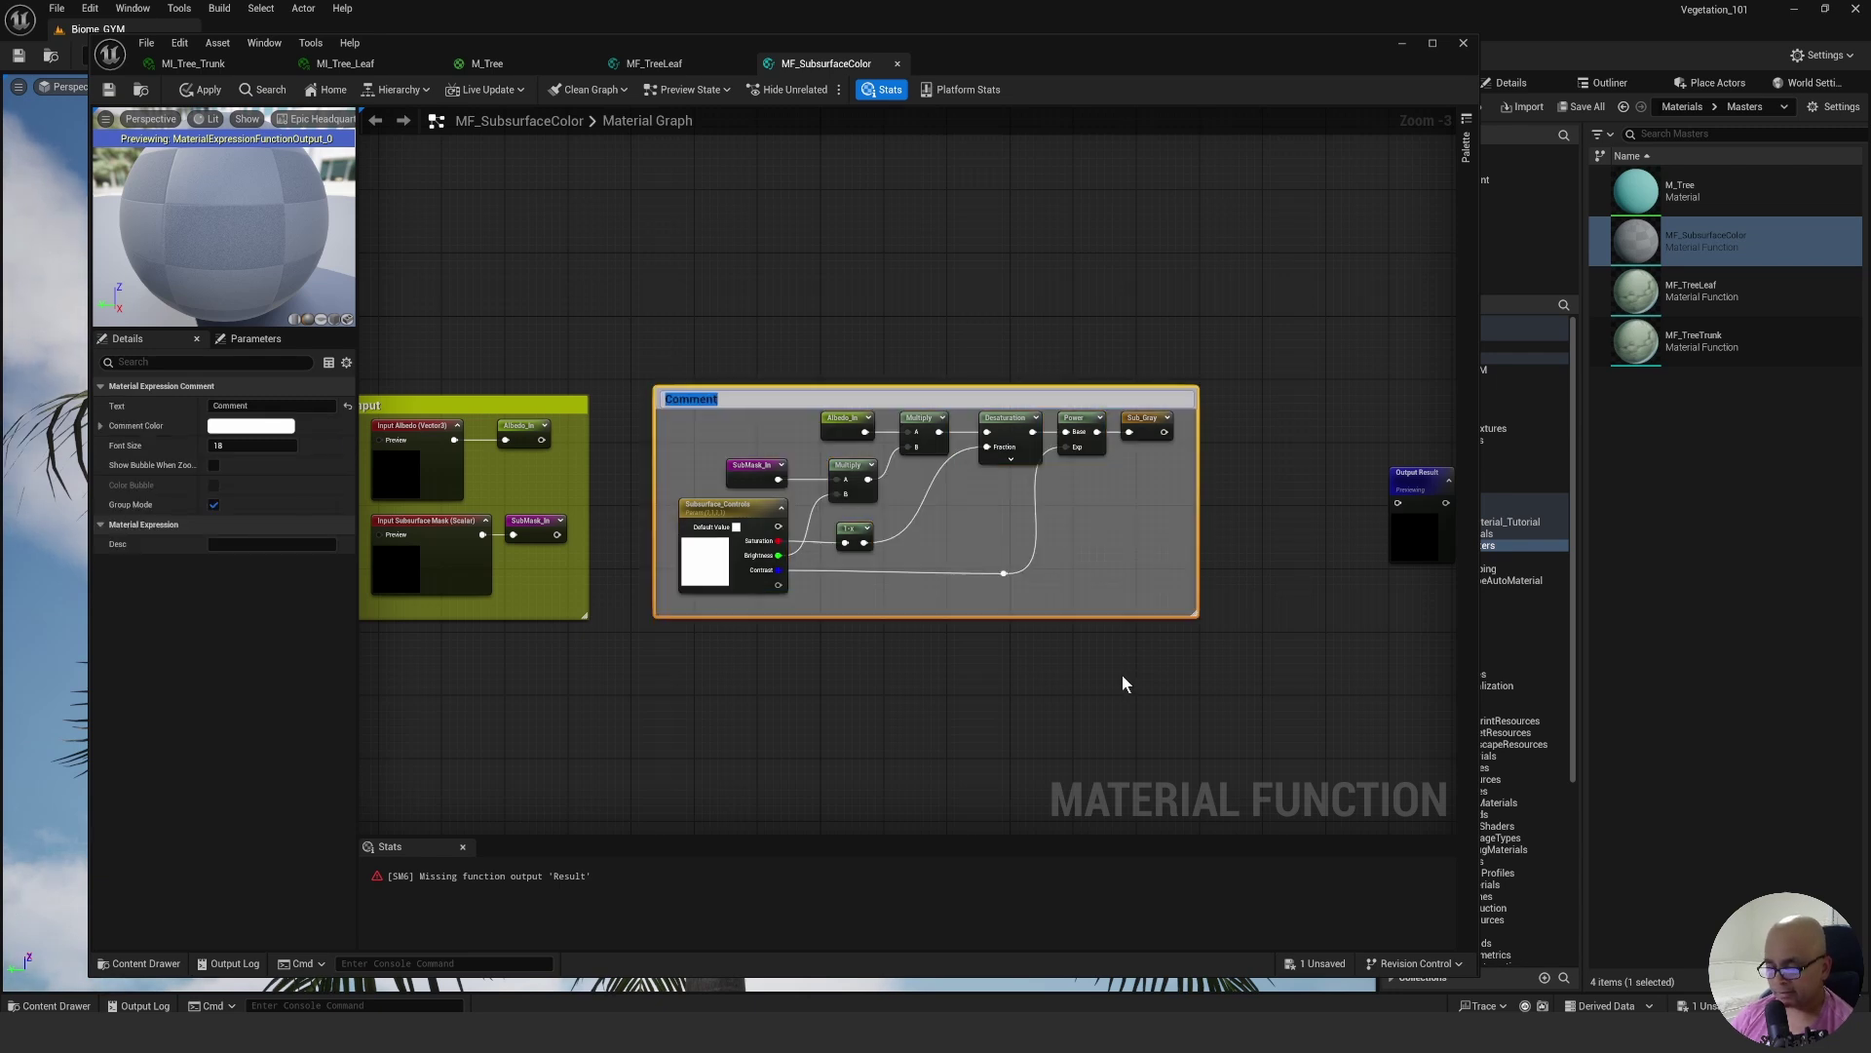
text(Graysc)
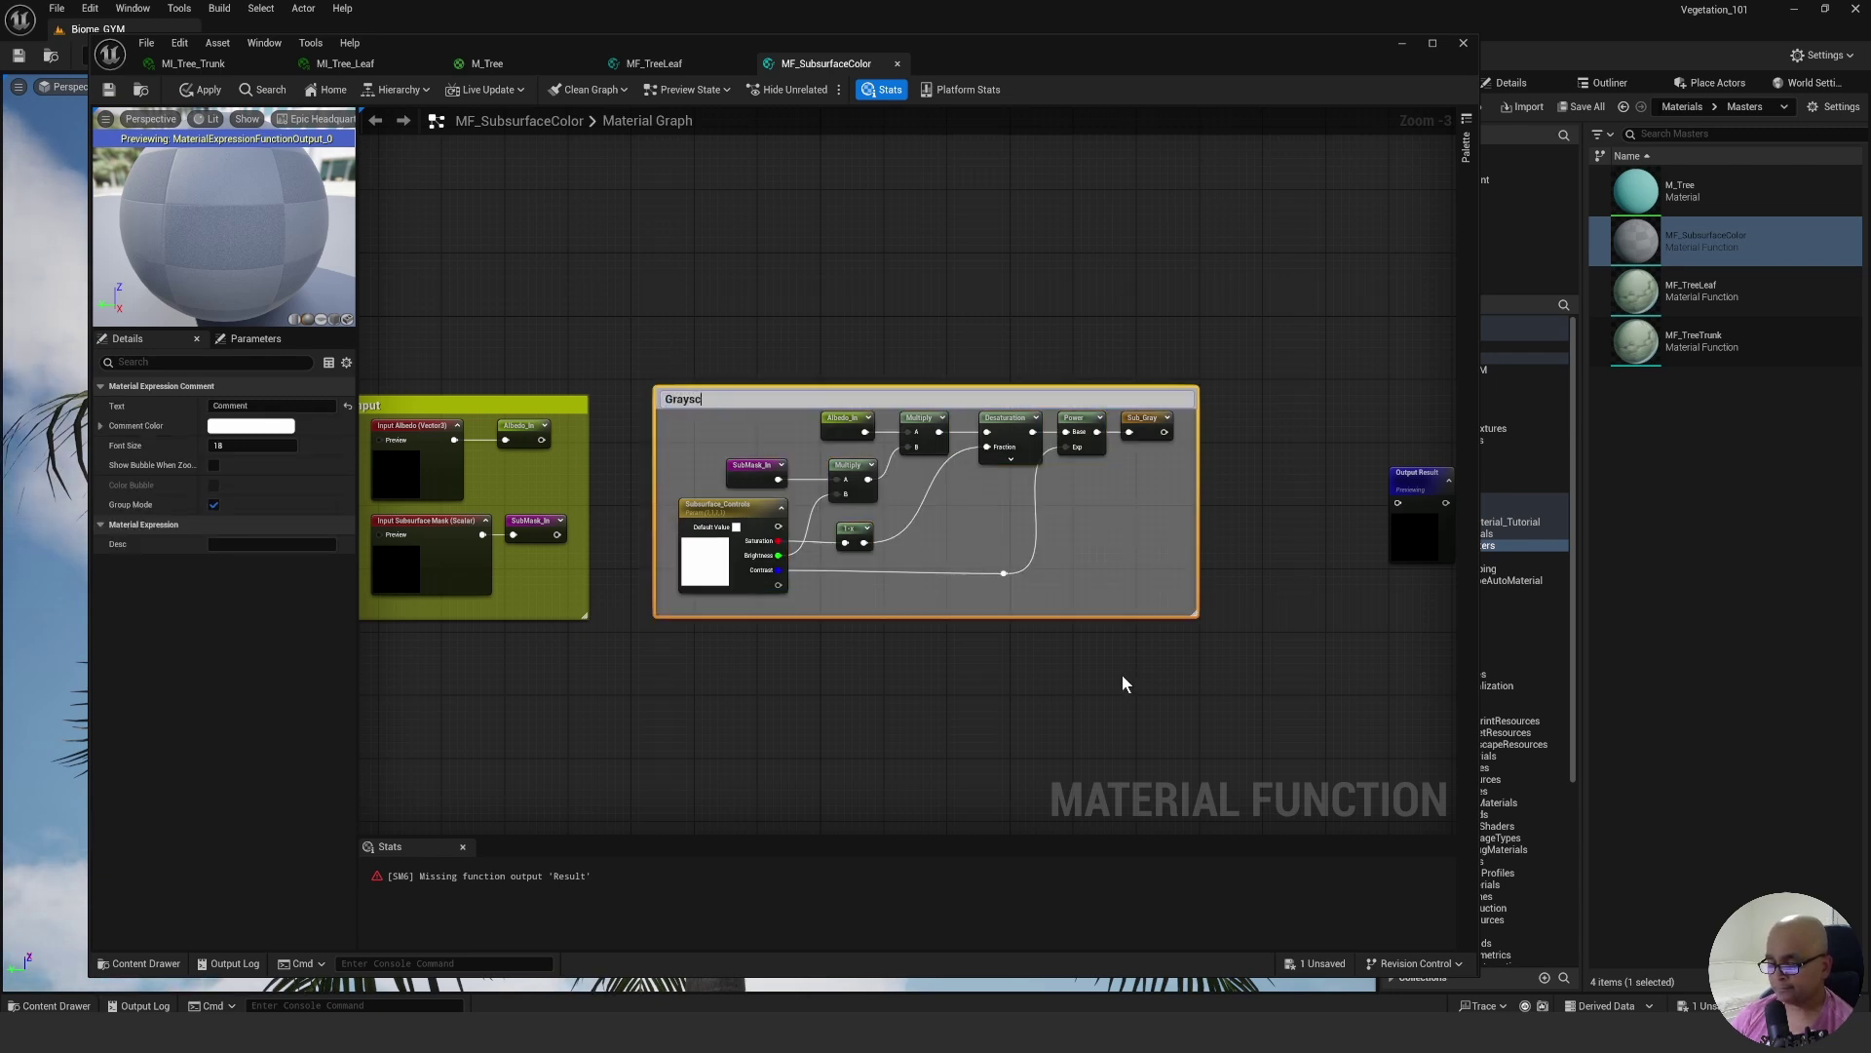
text(ale Su)
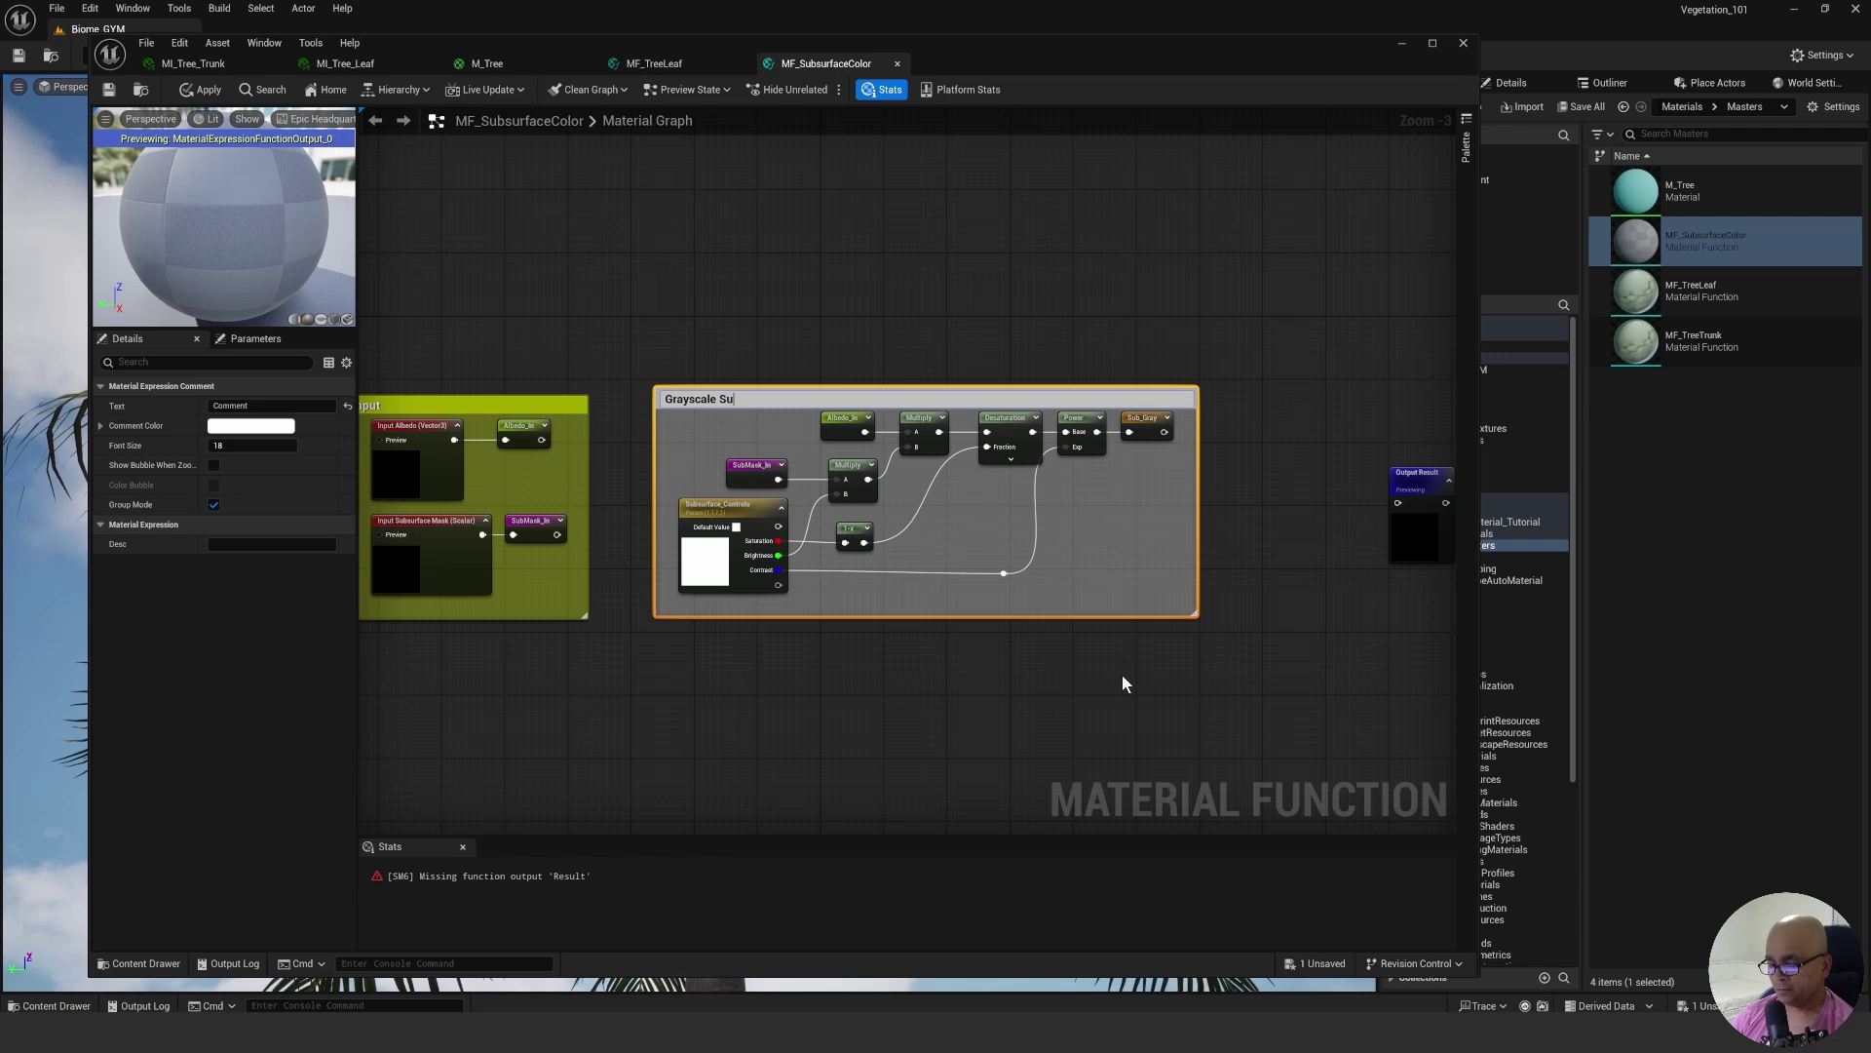
text(bsurface)
key(Return)
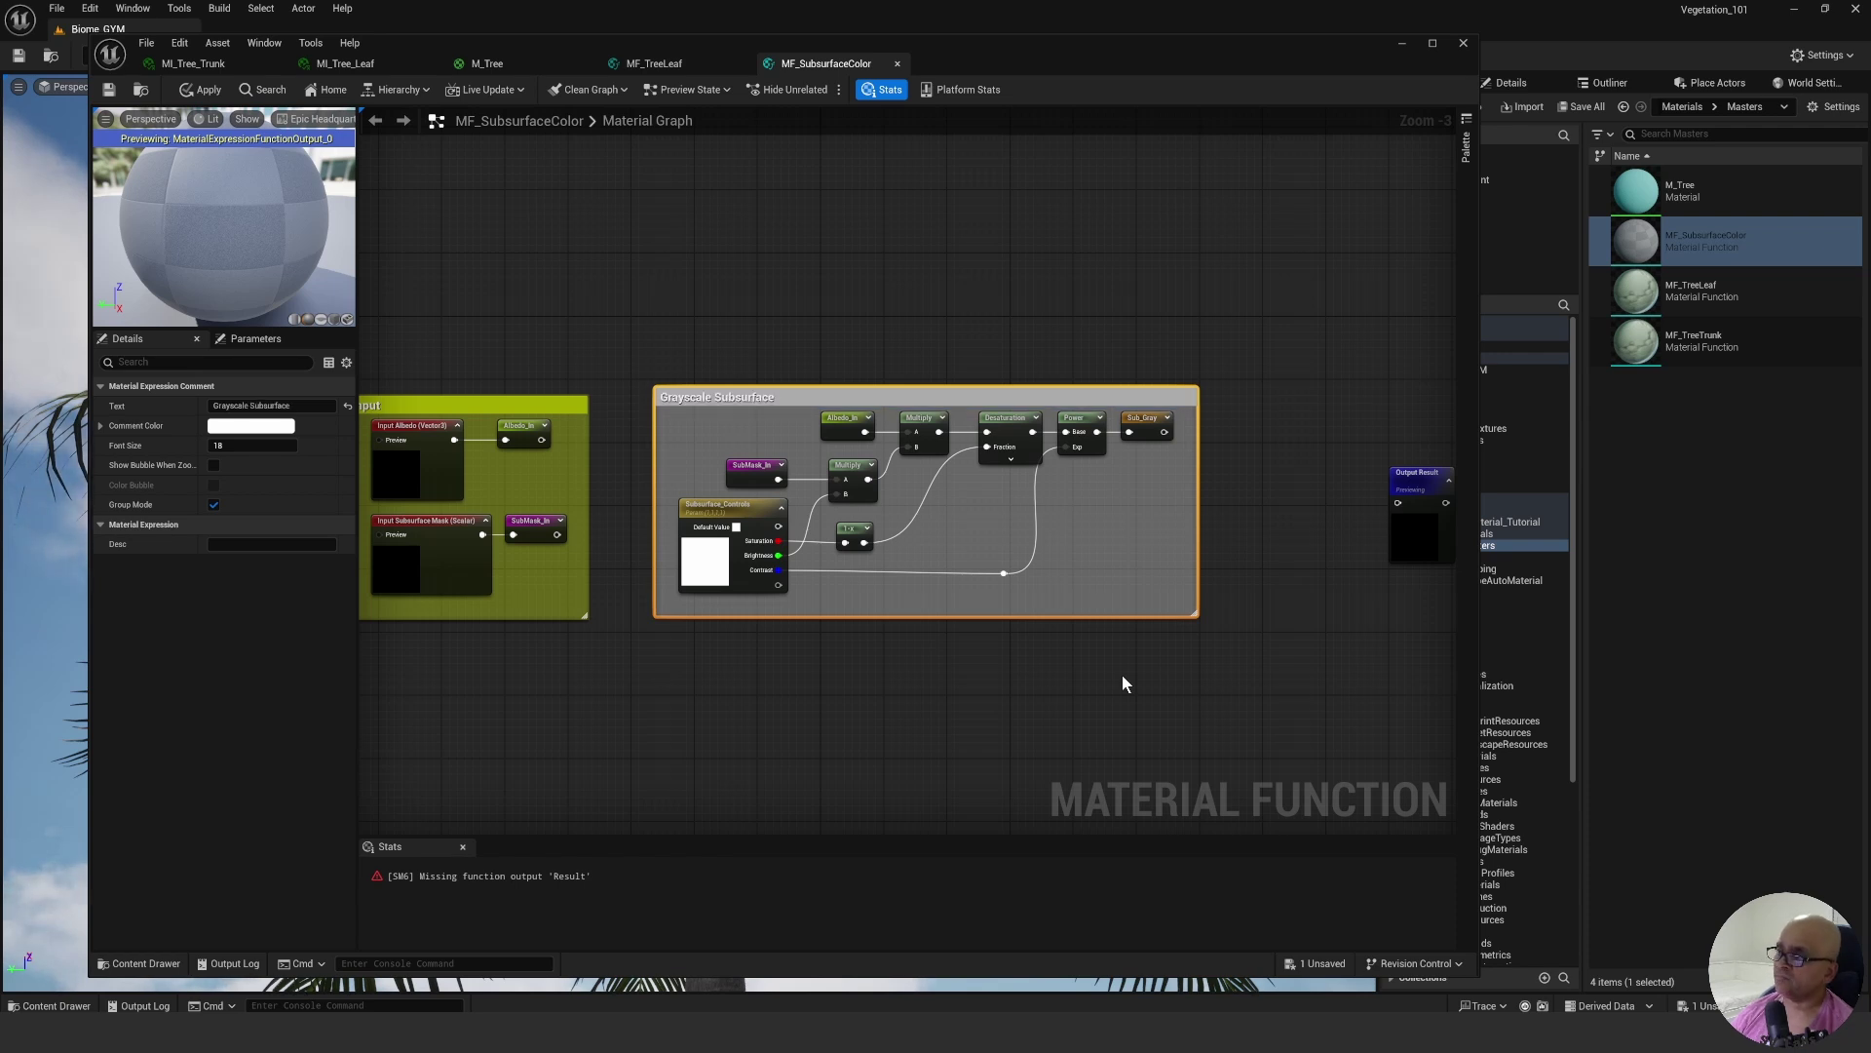
Move the Grayscale Subsurface comment group up above the level of the Input group and save the function.
click(938, 308)
right_drag(938, 308, 870, 319)
drag(879, 399, 858, 181)
click(943, 226)
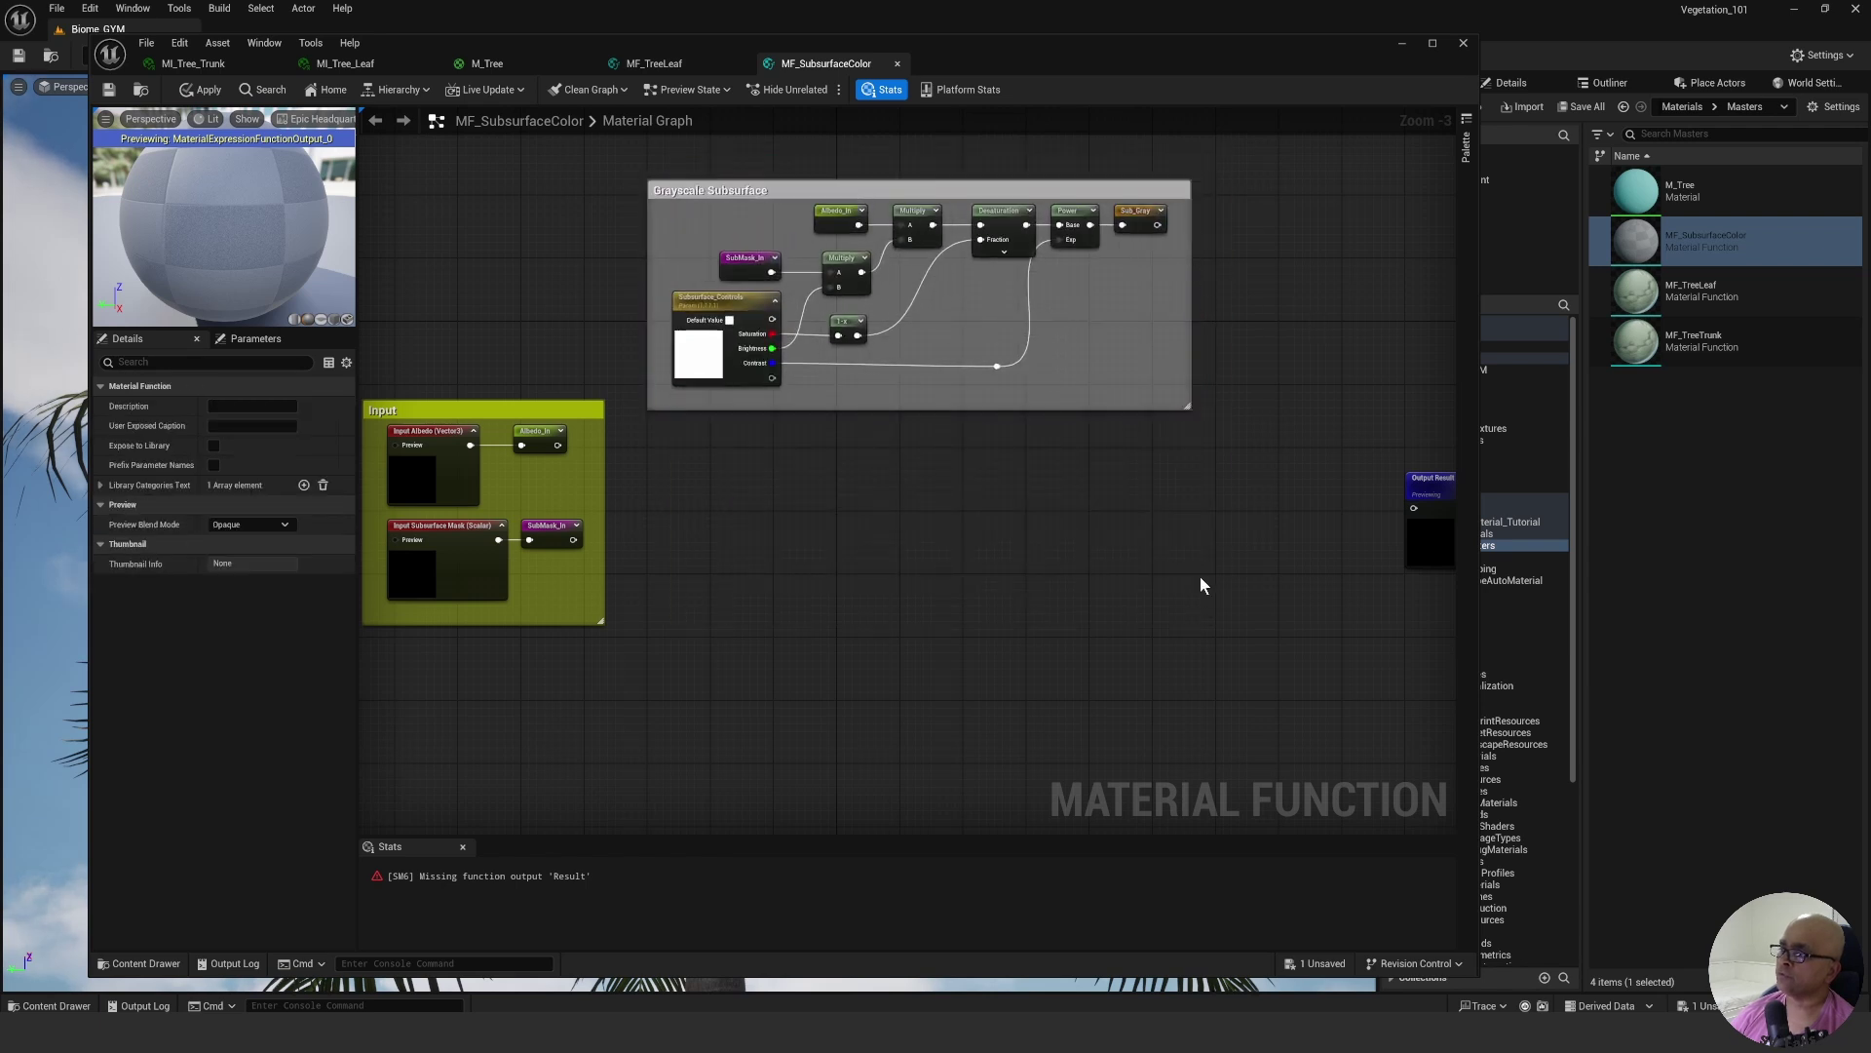
right_drag(1052, 495, 1052, 511)
key(ctrl+s)
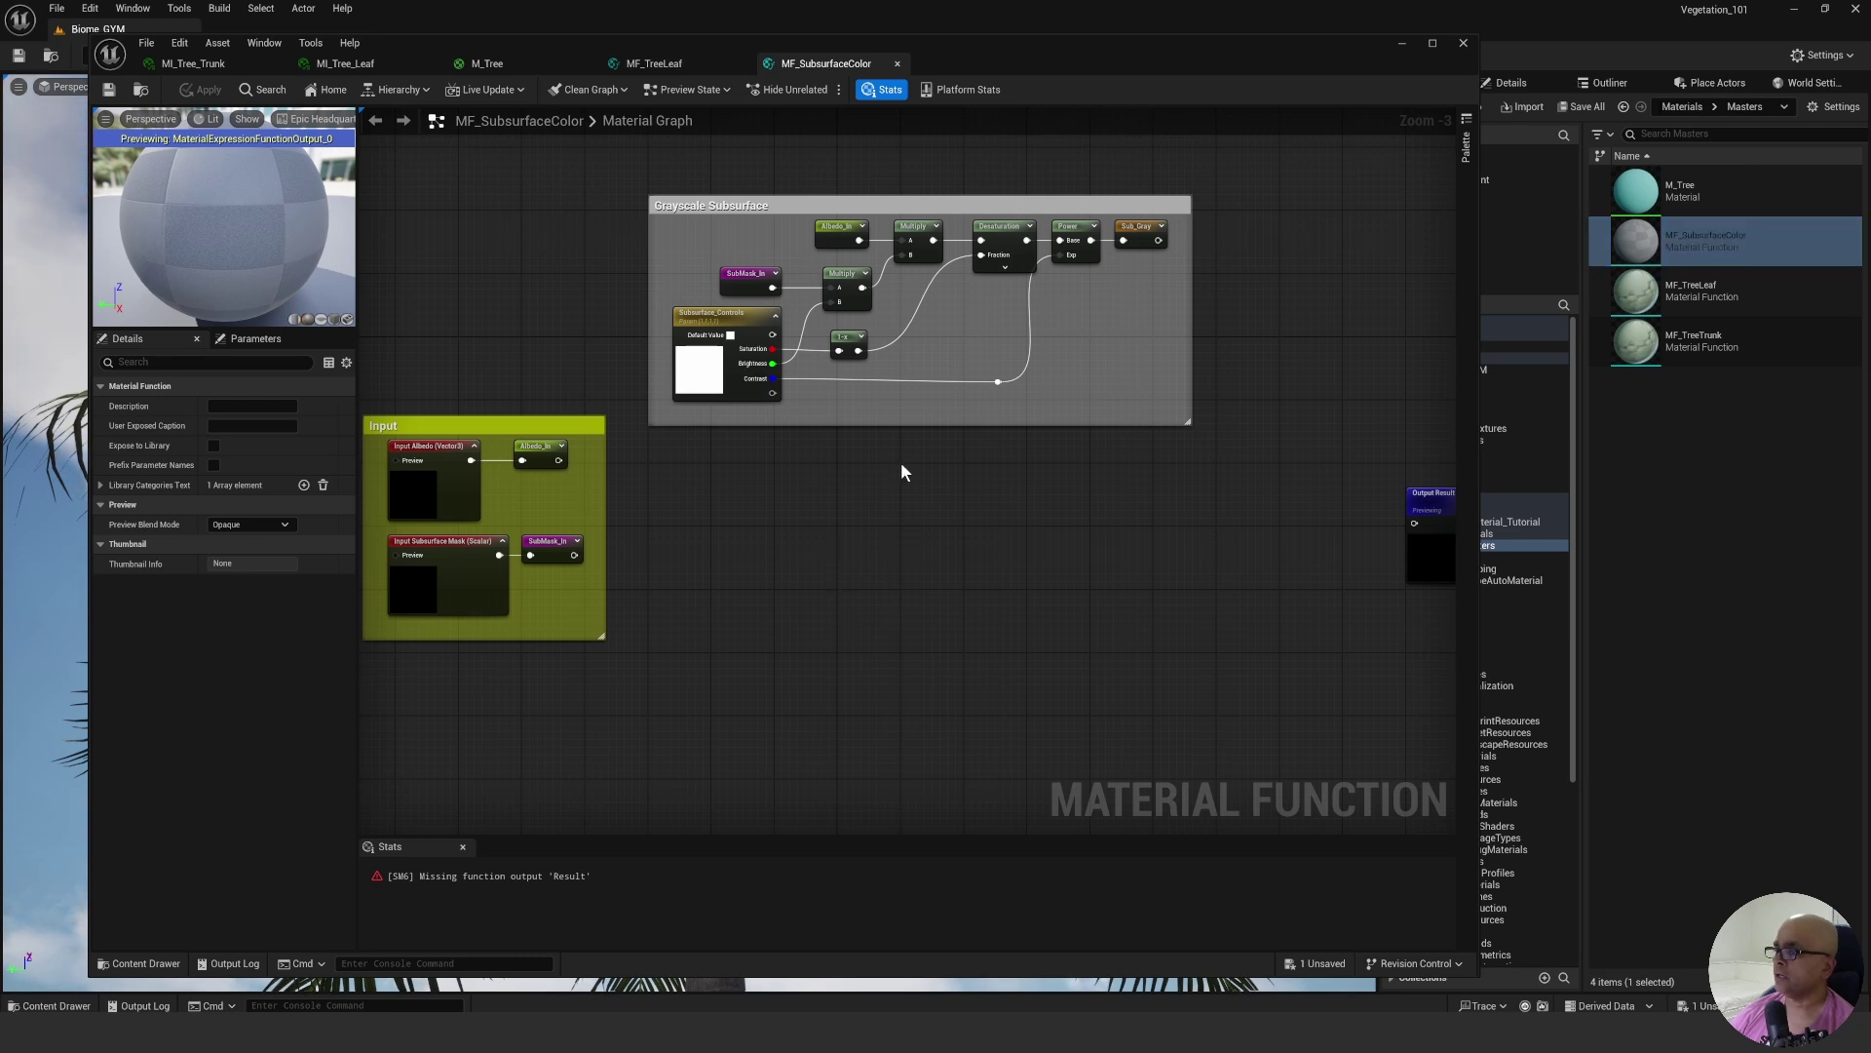
Examine how Saturation, Brightness and Contrast feed the nodes in the Grayscale Subsurface group.
mouse_move(902, 464)
right_down()
mouse_move(856, 464)
mouse_move(932, 455)
mouse_move(909, 474)
right_up()
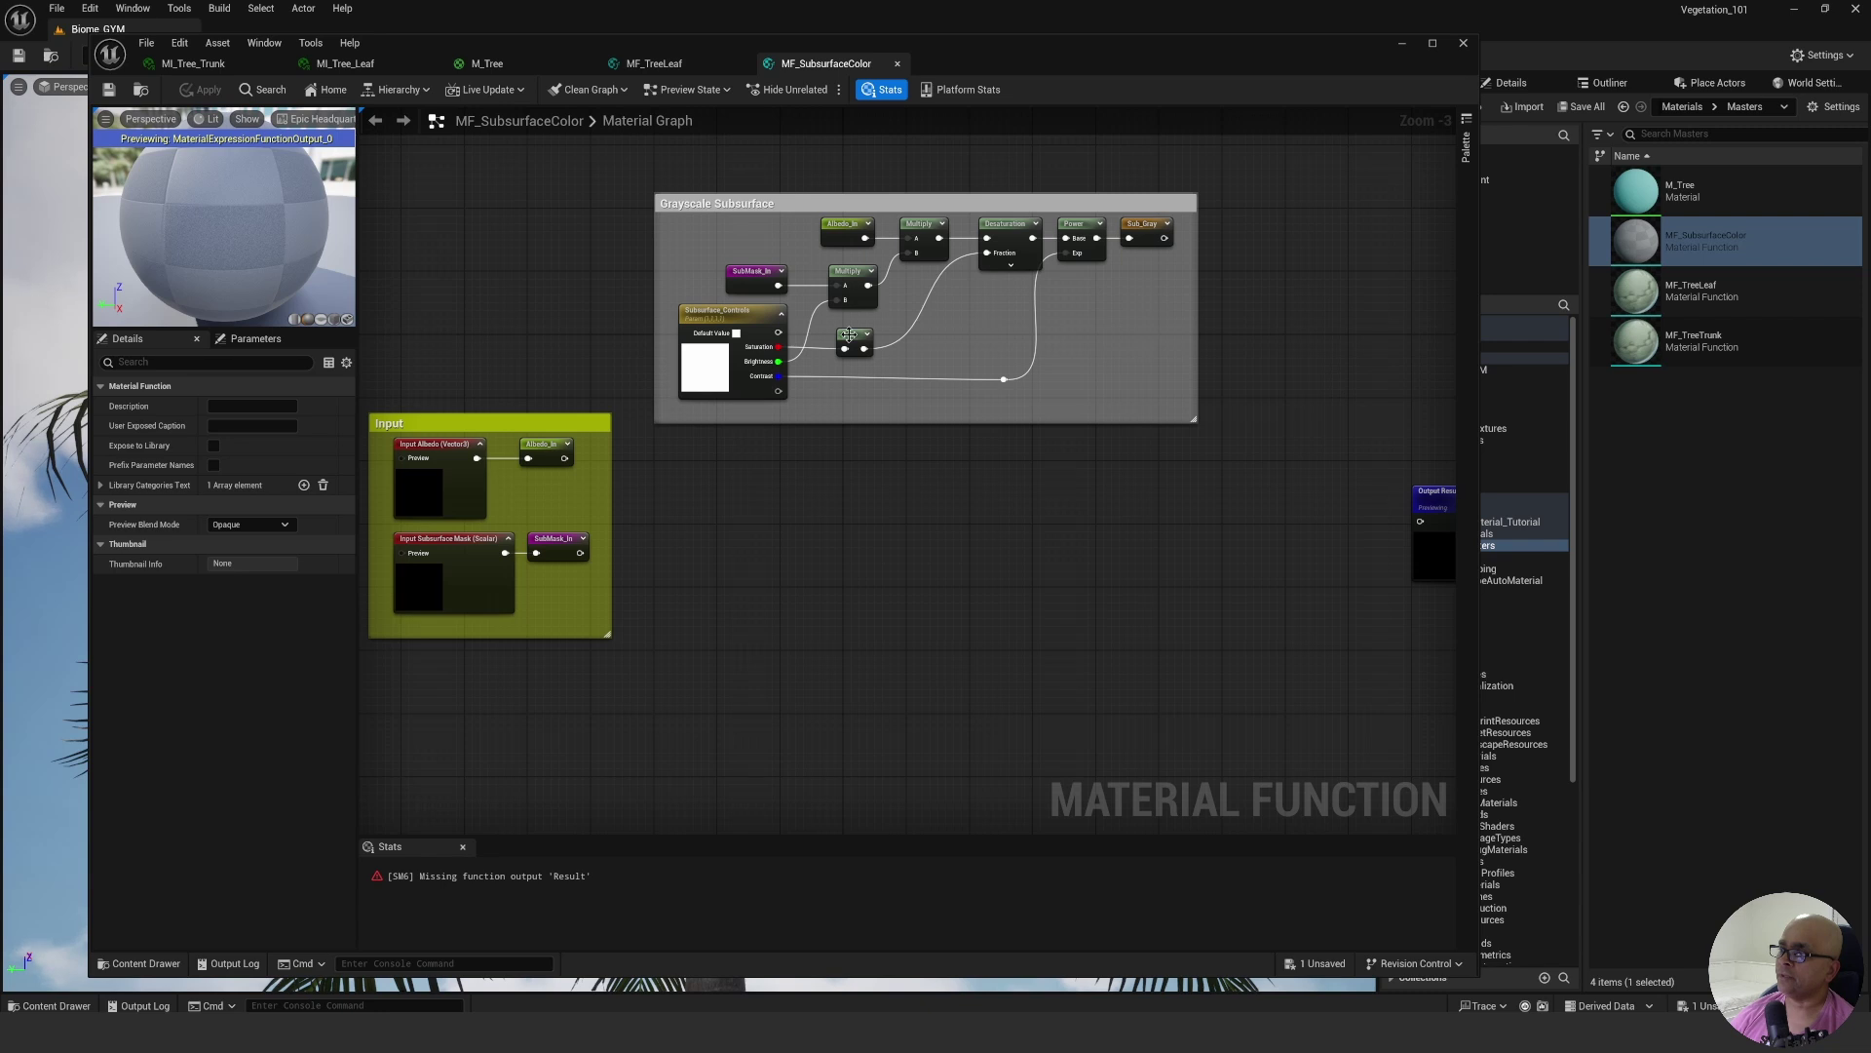
scroll(755, 366, up, 3)
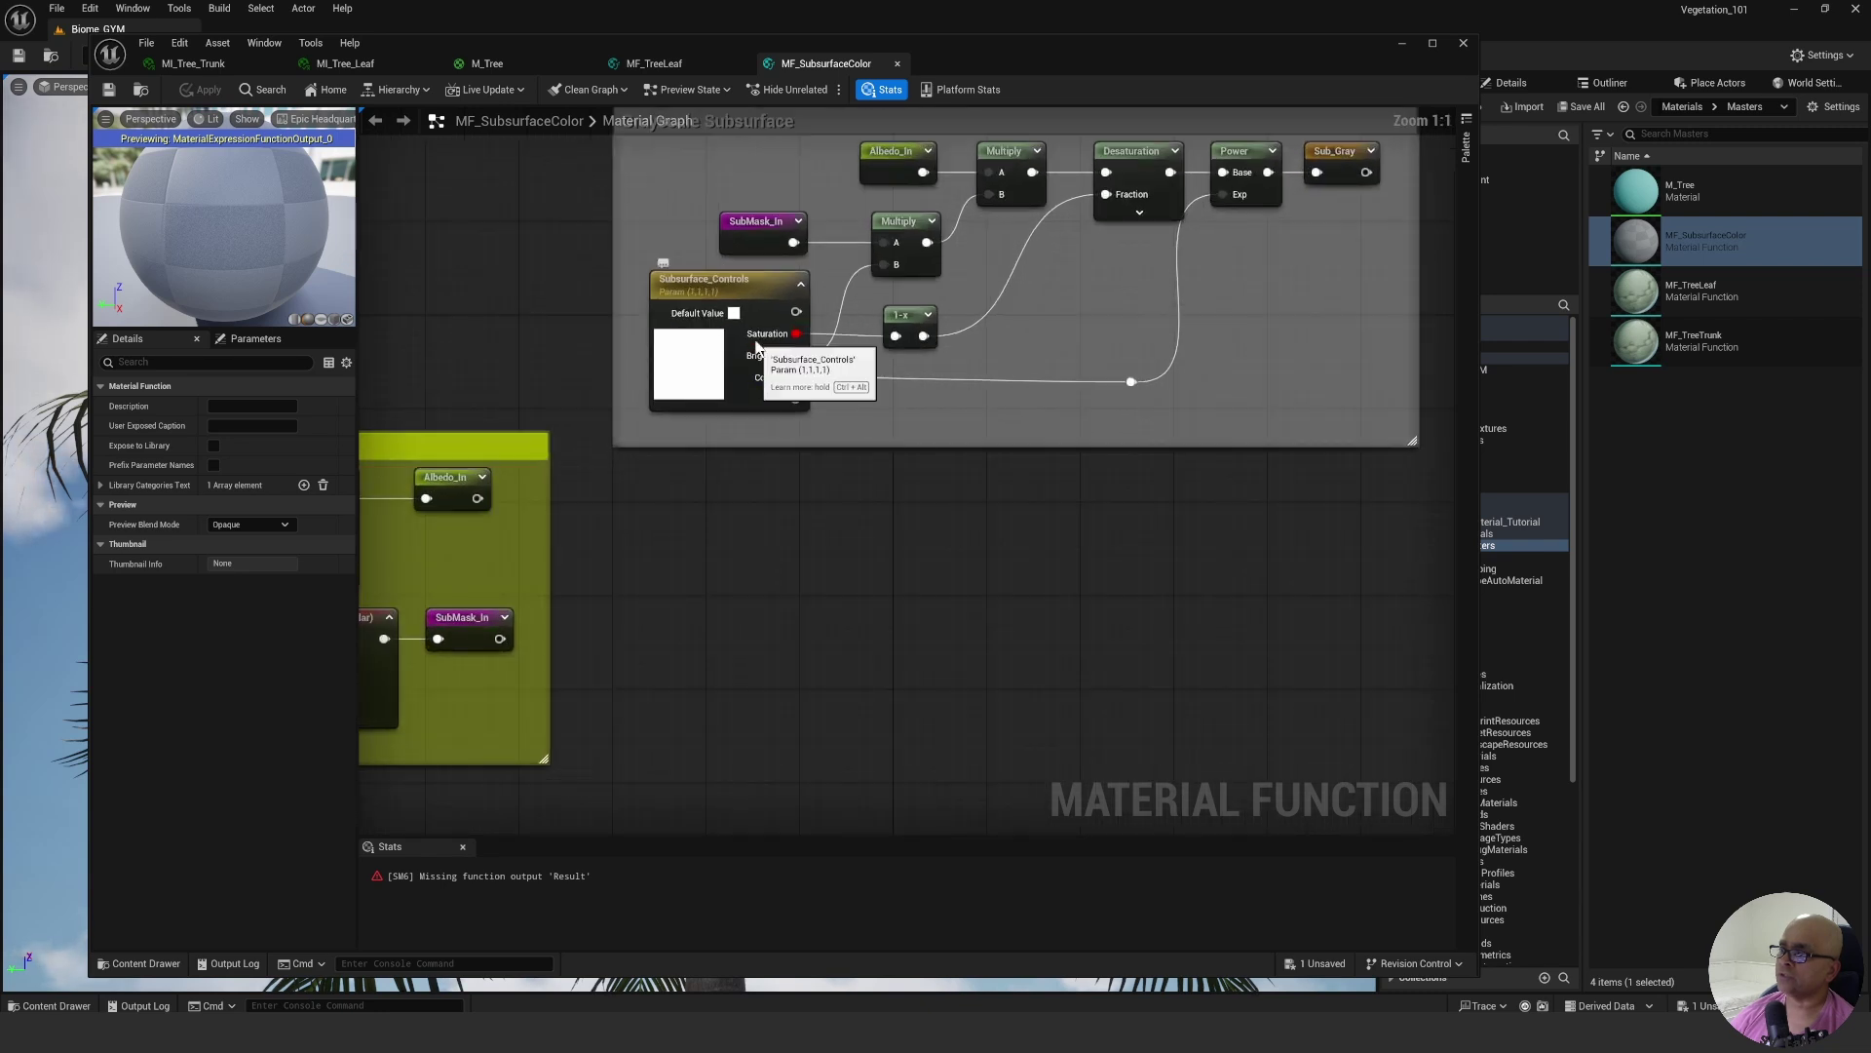
right_drag(875, 324, 872, 359)
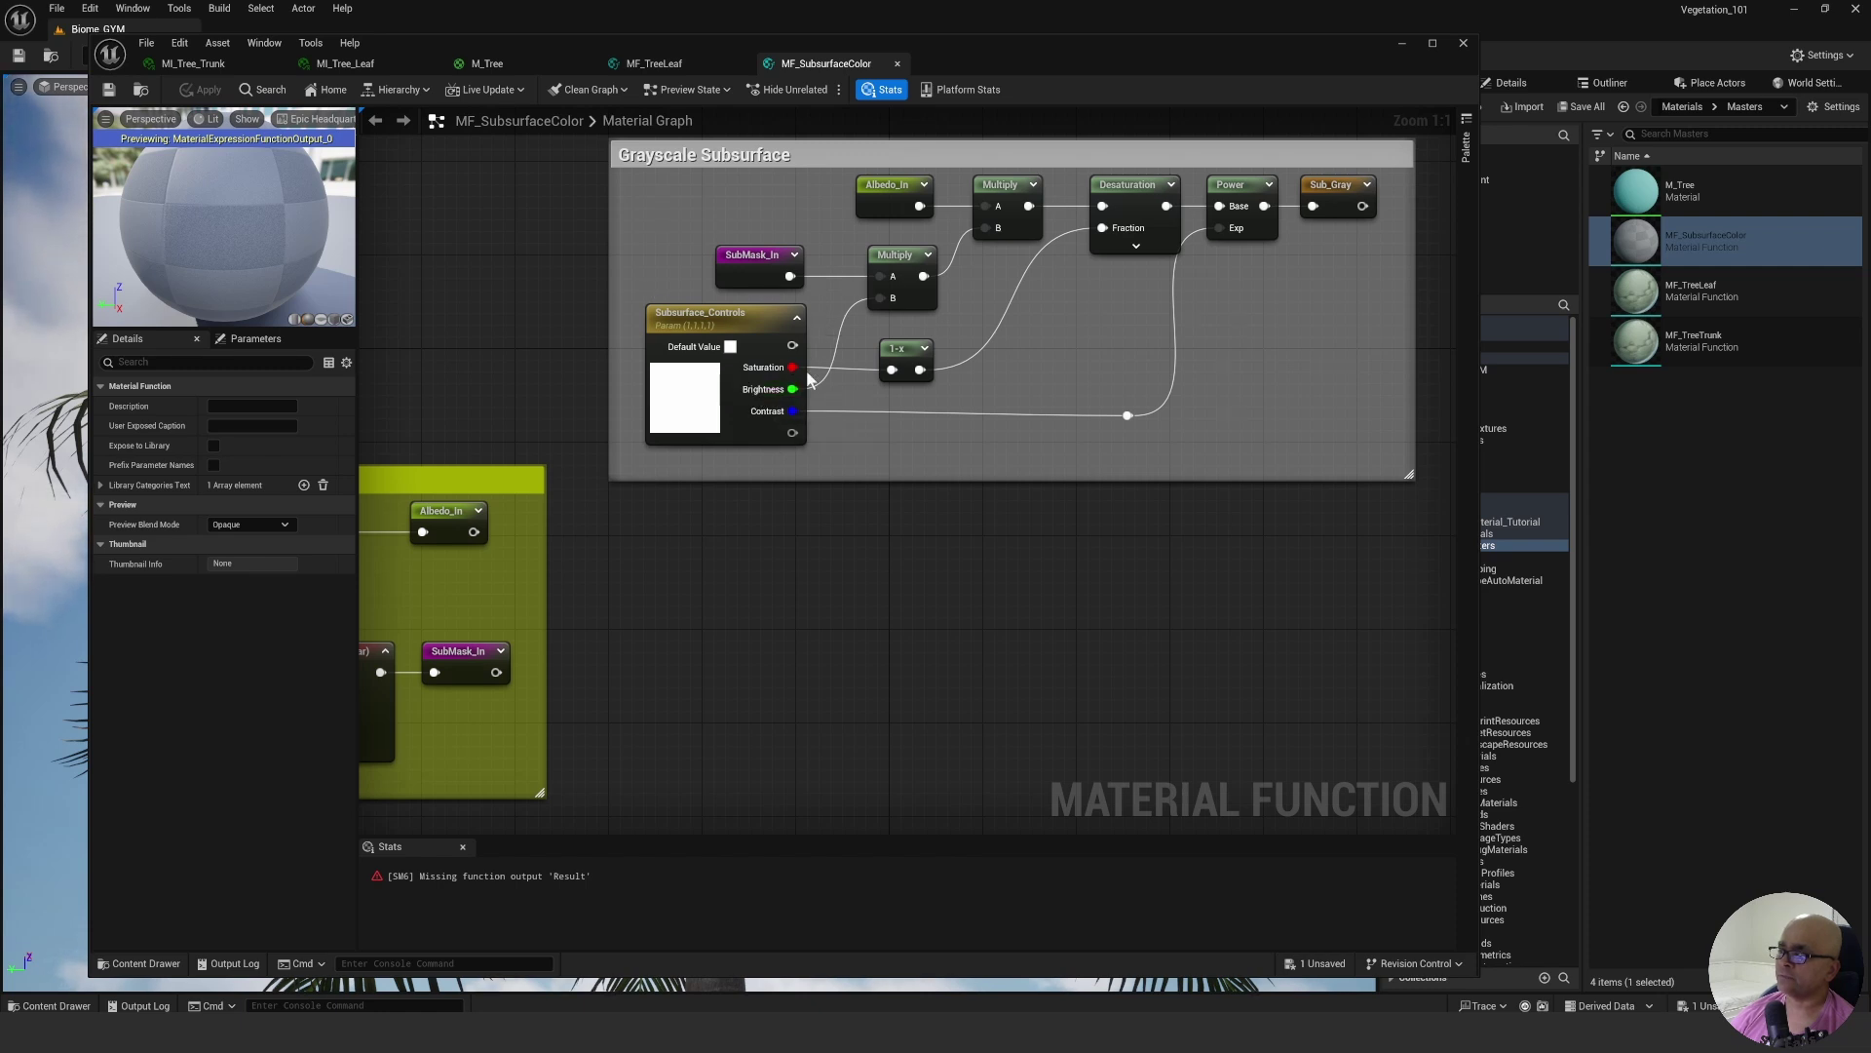
right_drag(1057, 312, 1036, 335)
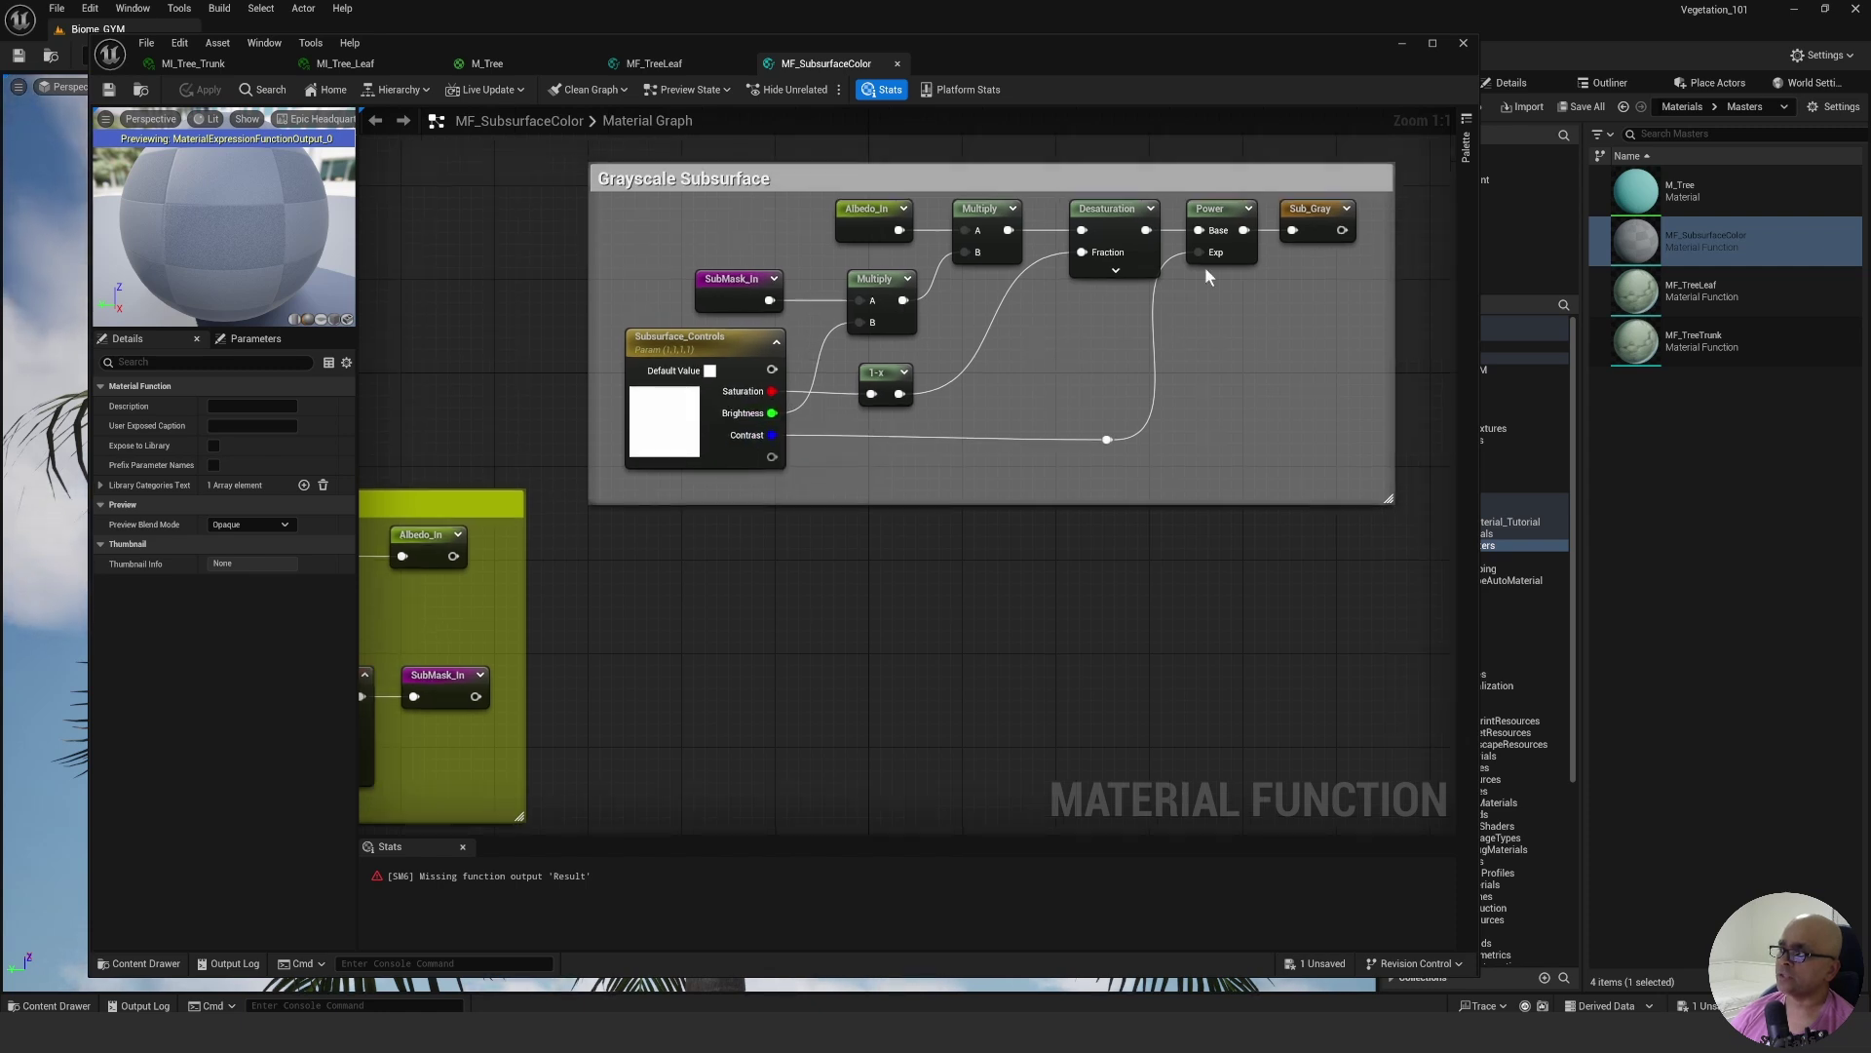
right_drag(1270, 343, 1231, 316)
scroll(1231, 315, down, 1)
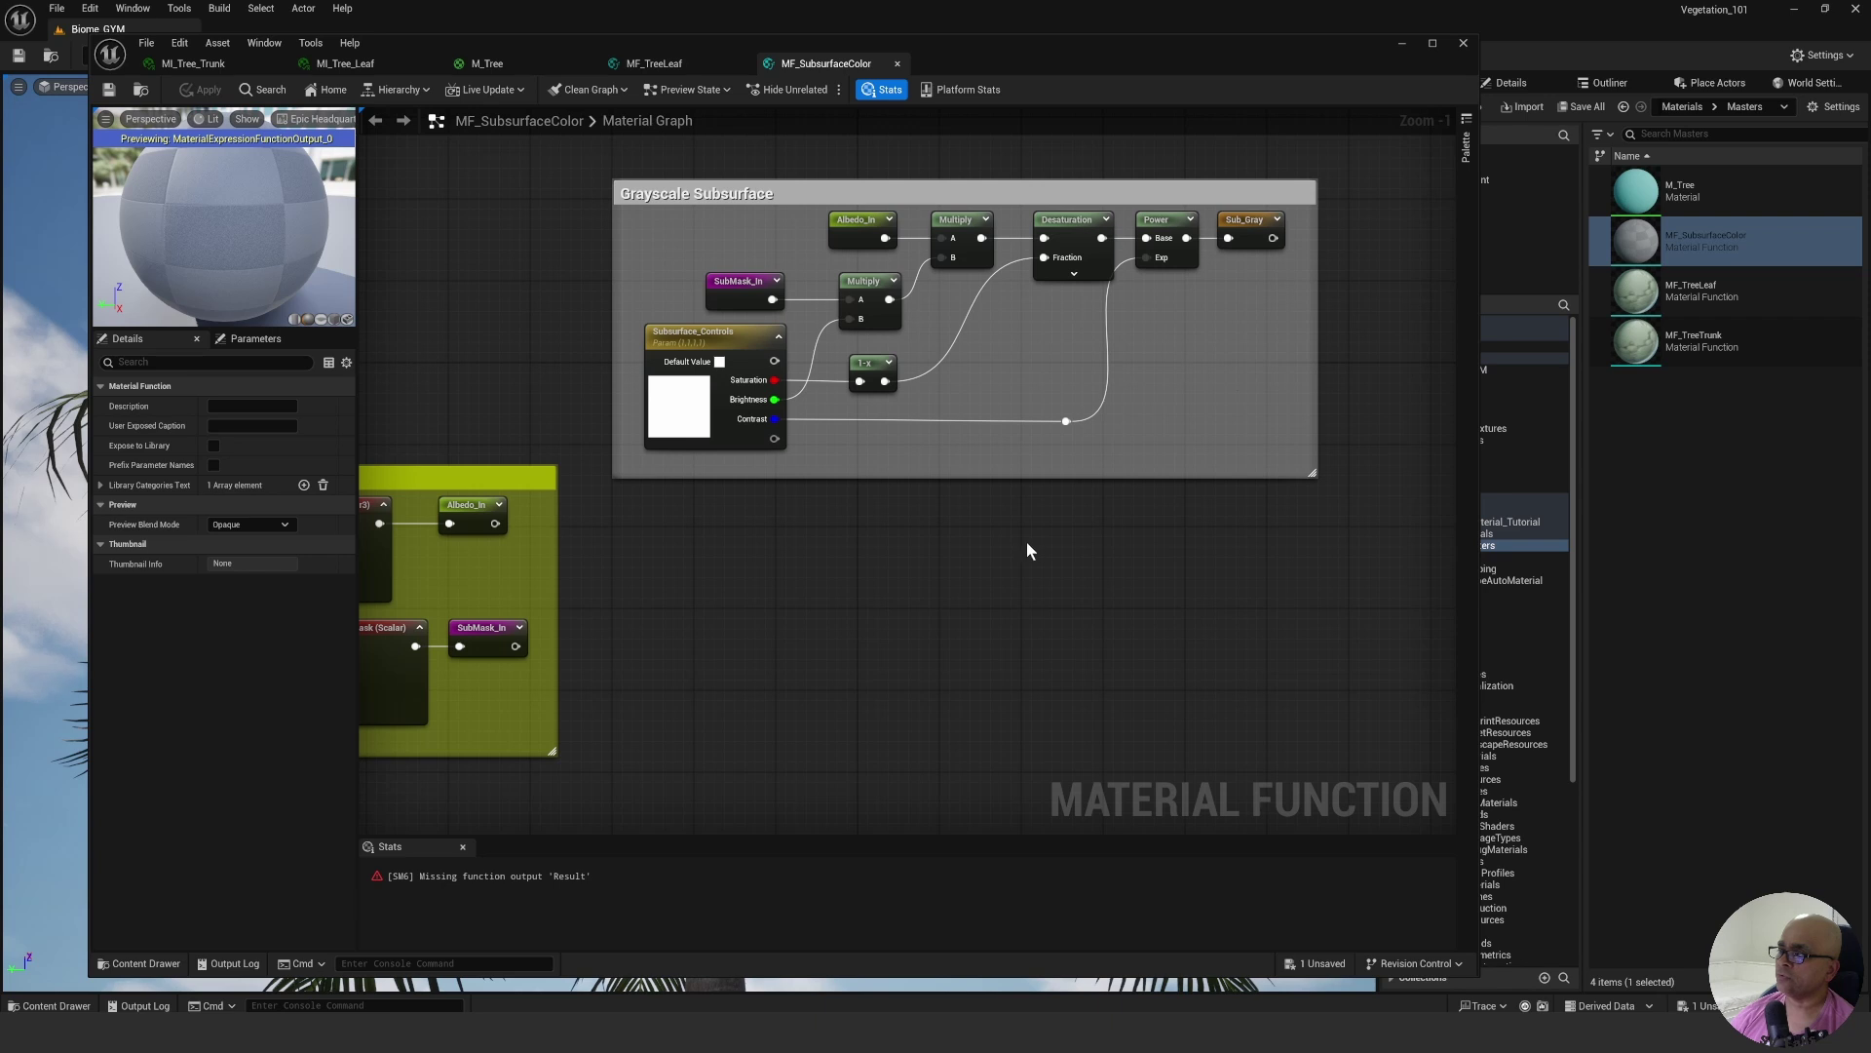
Add a three-component vector constant below the Grayscale Subsurface group, convert it to a parameter and name it SubsurfaceTint.
right_drag(903, 561, 972, 484)
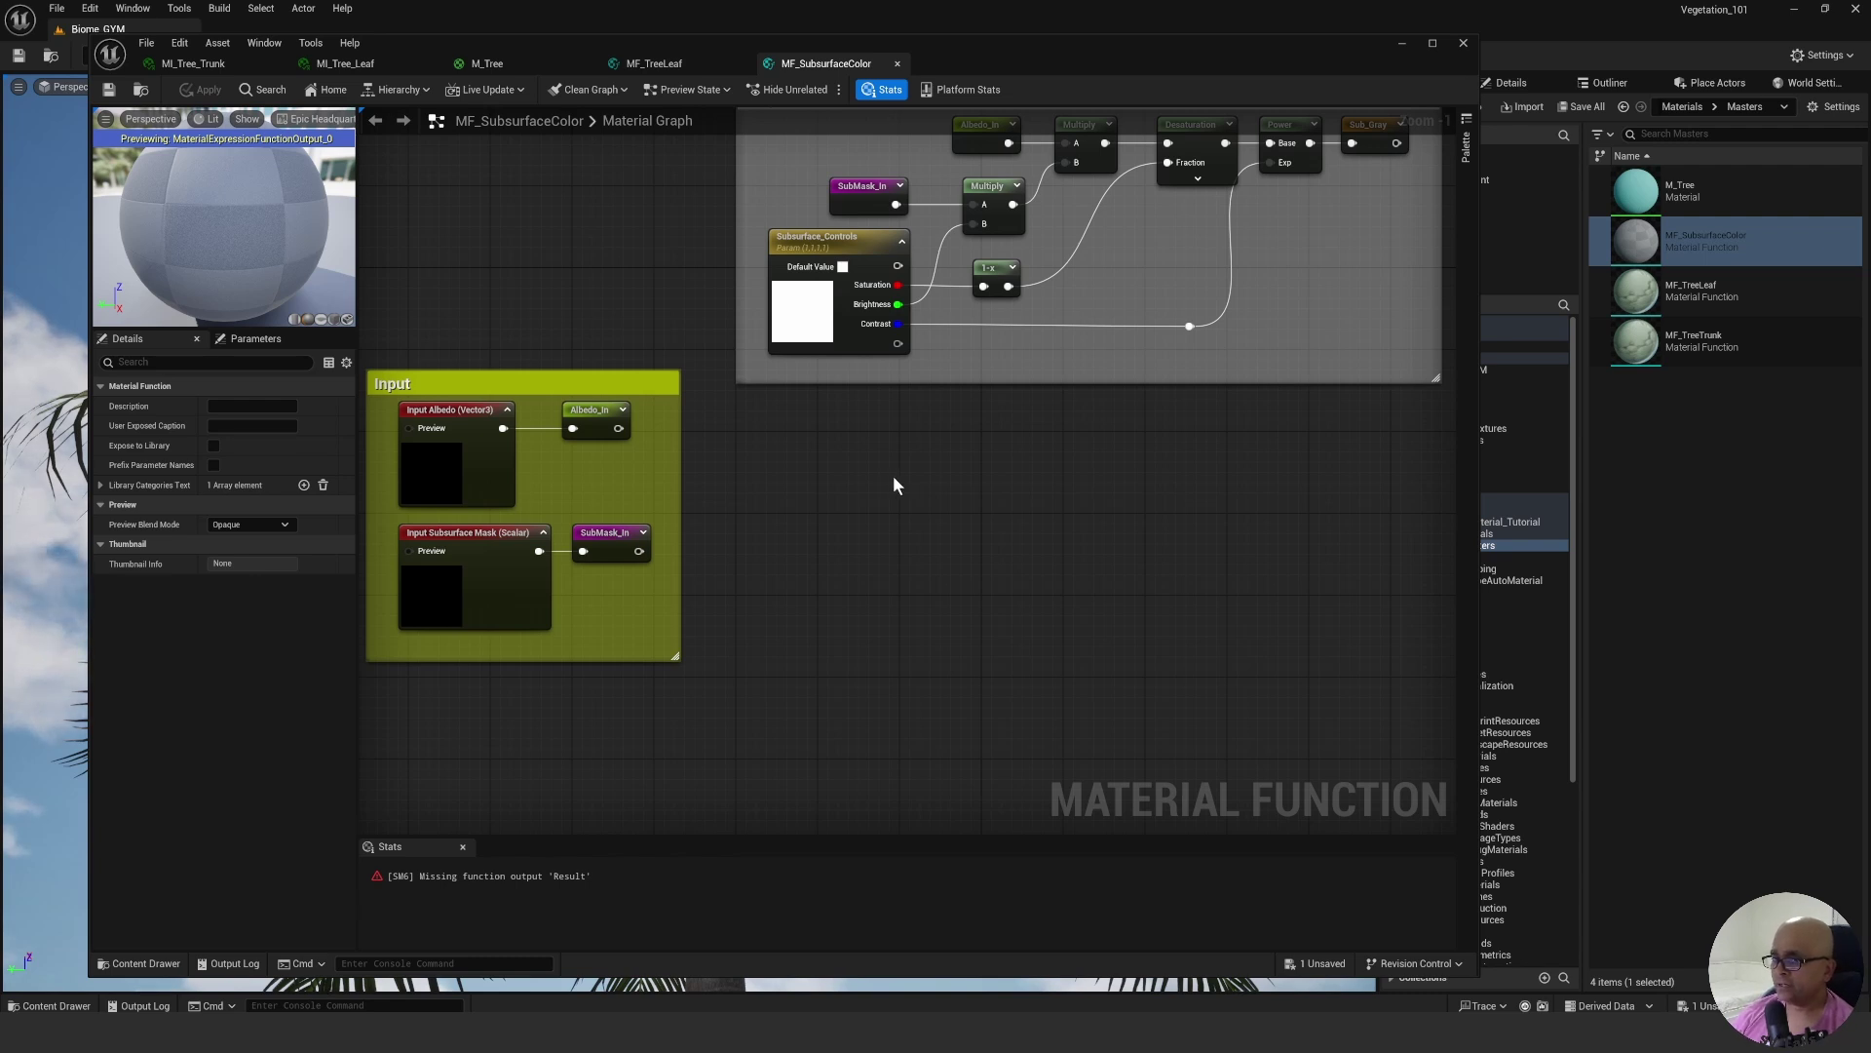
right_drag(874, 478, 897, 490)
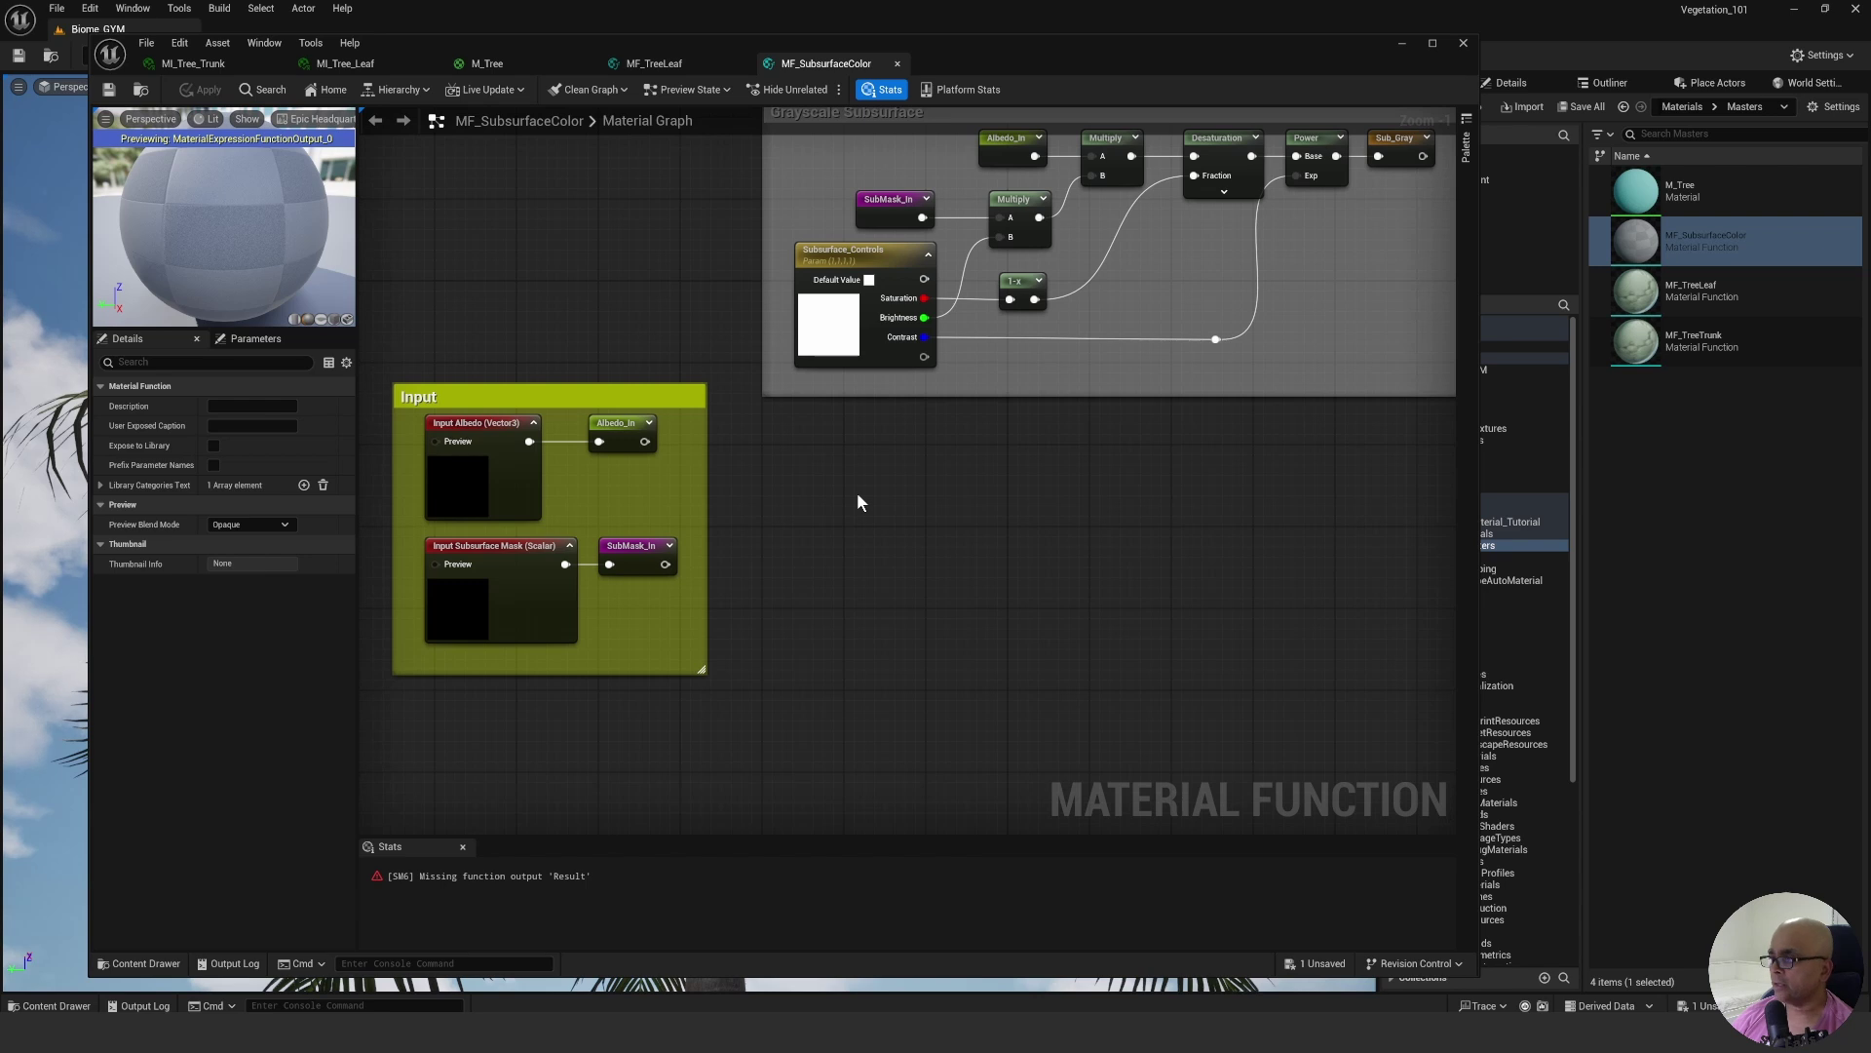
click(856, 494)
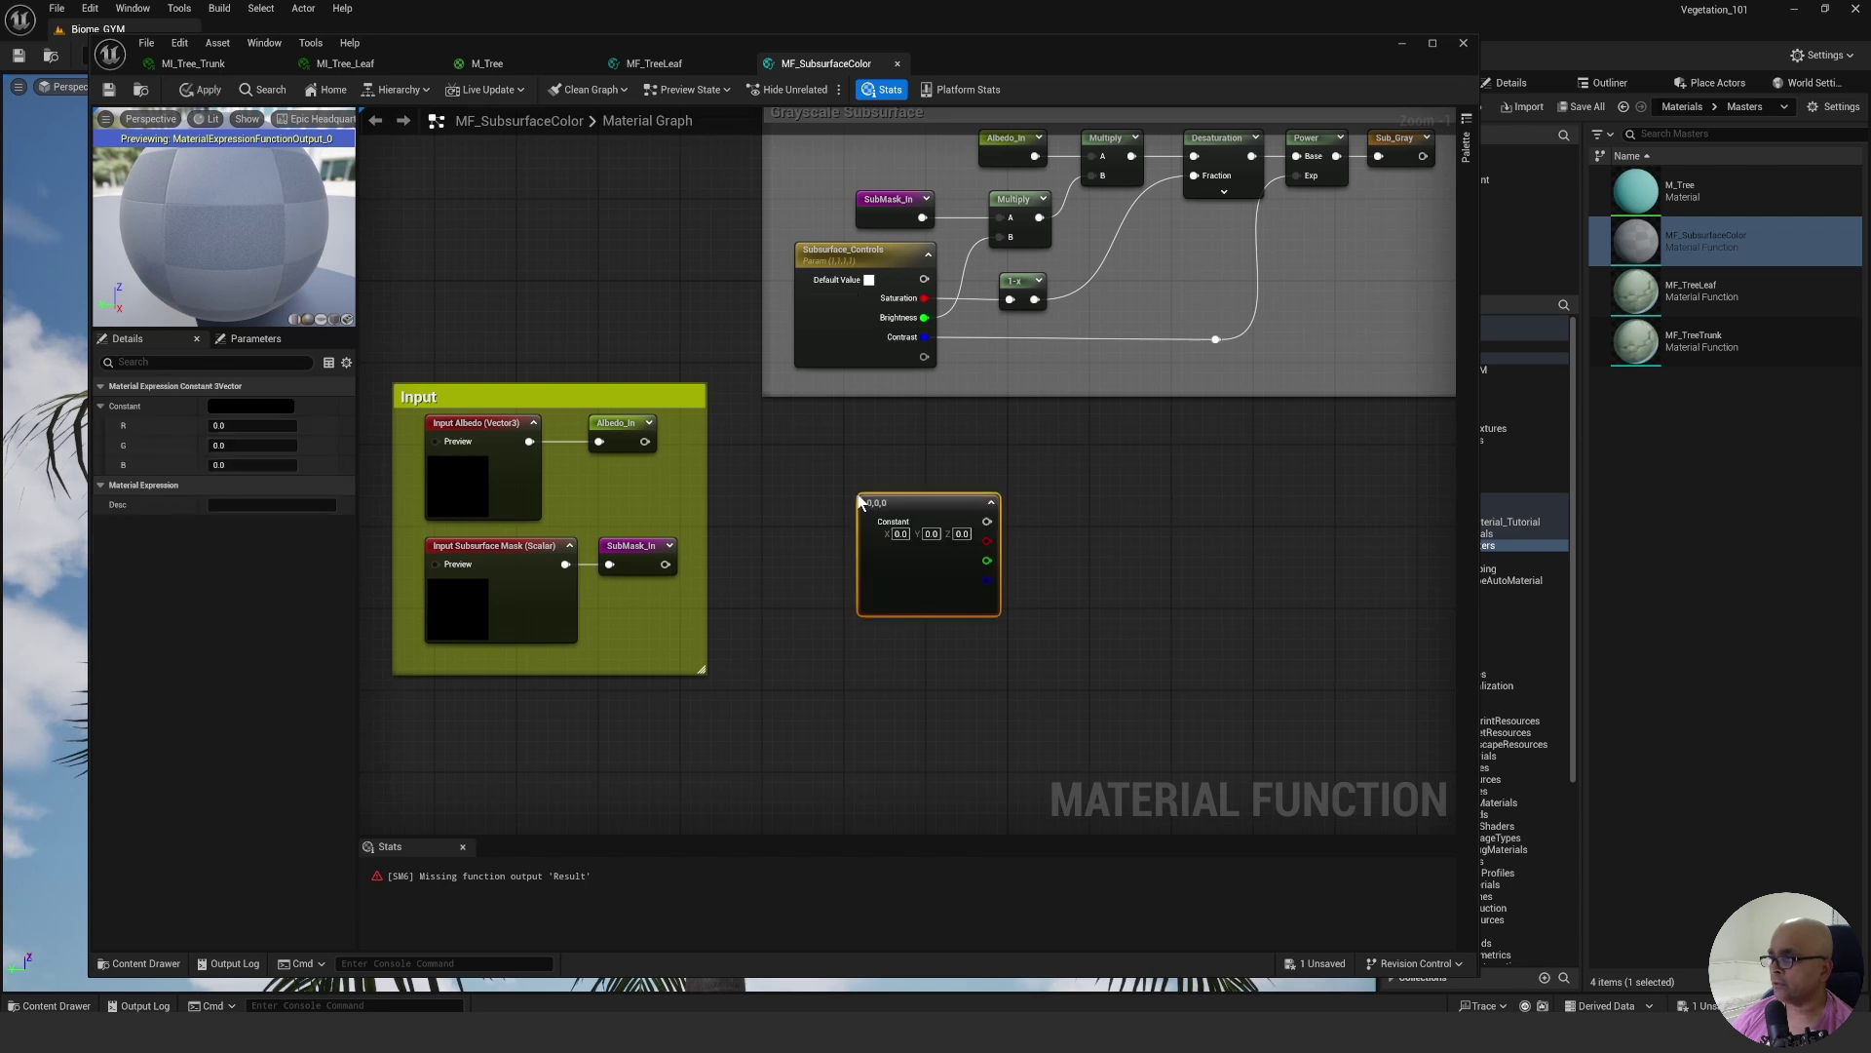
right_click(927, 506)
click(960, 546)
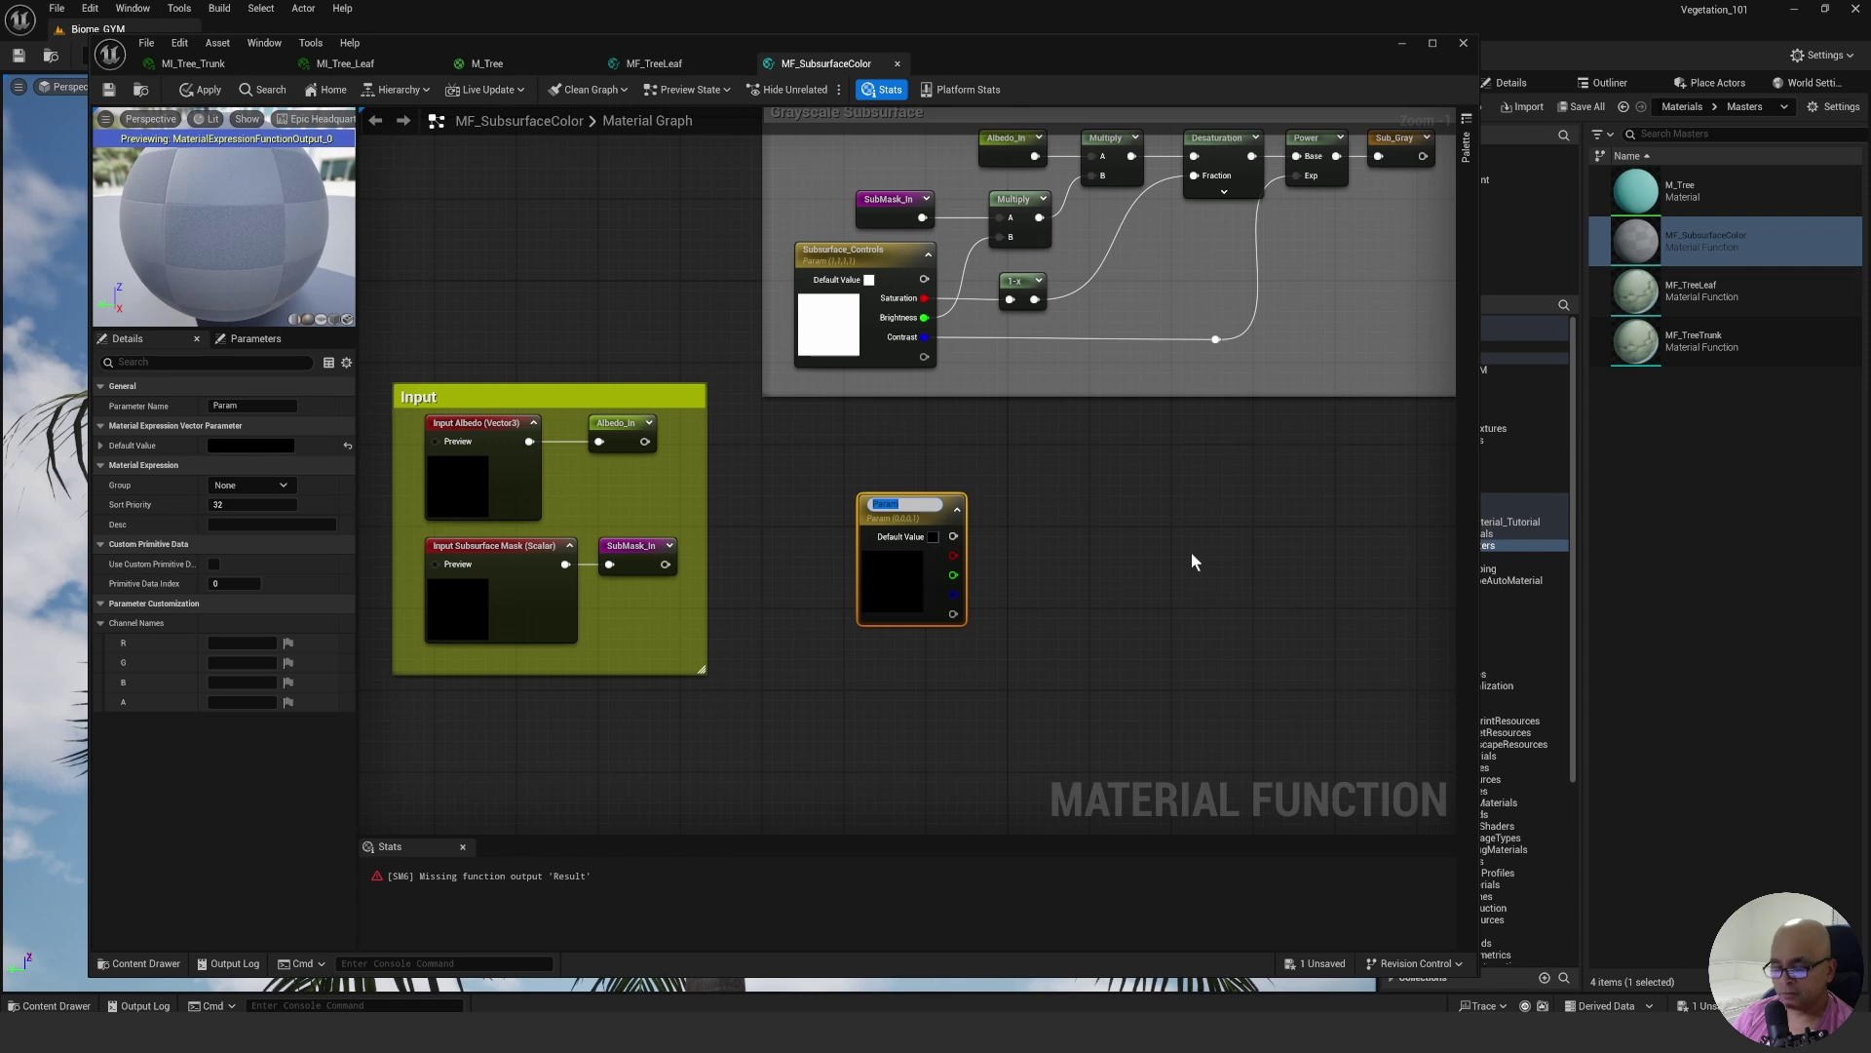
text(Subsur)
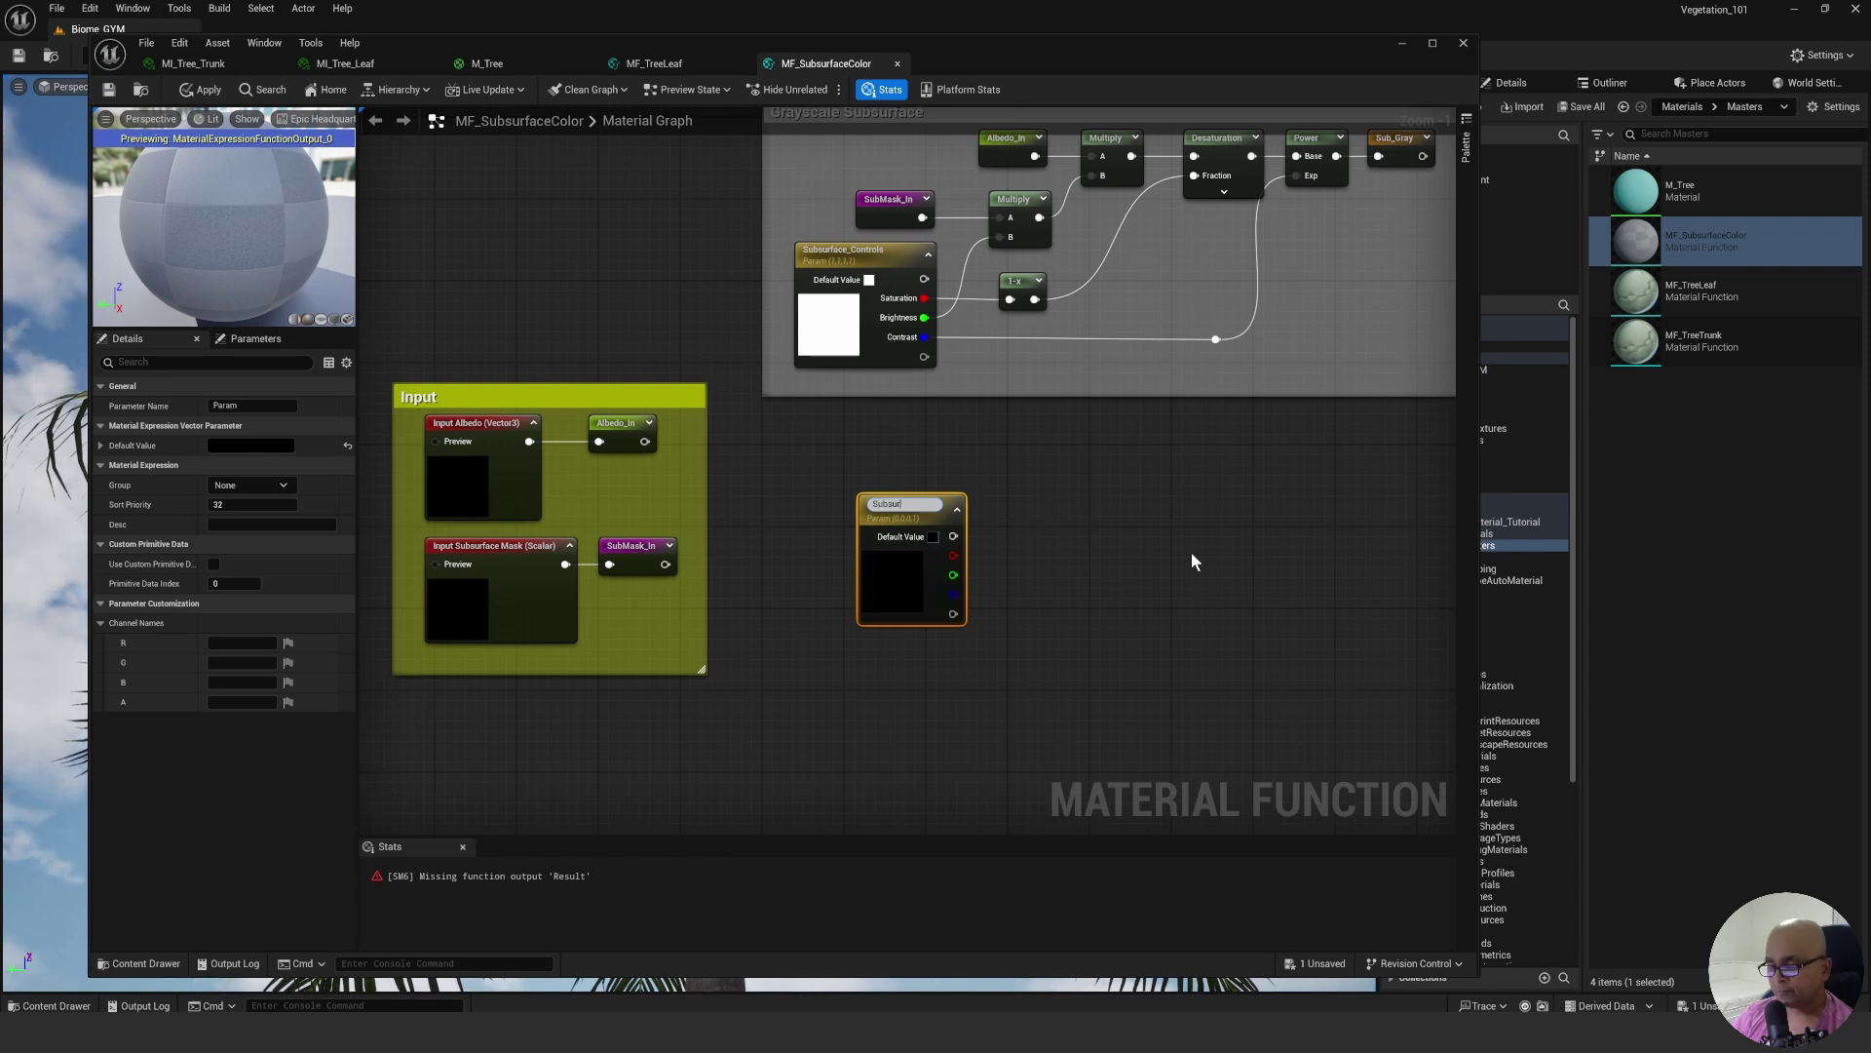
text(faceTint)
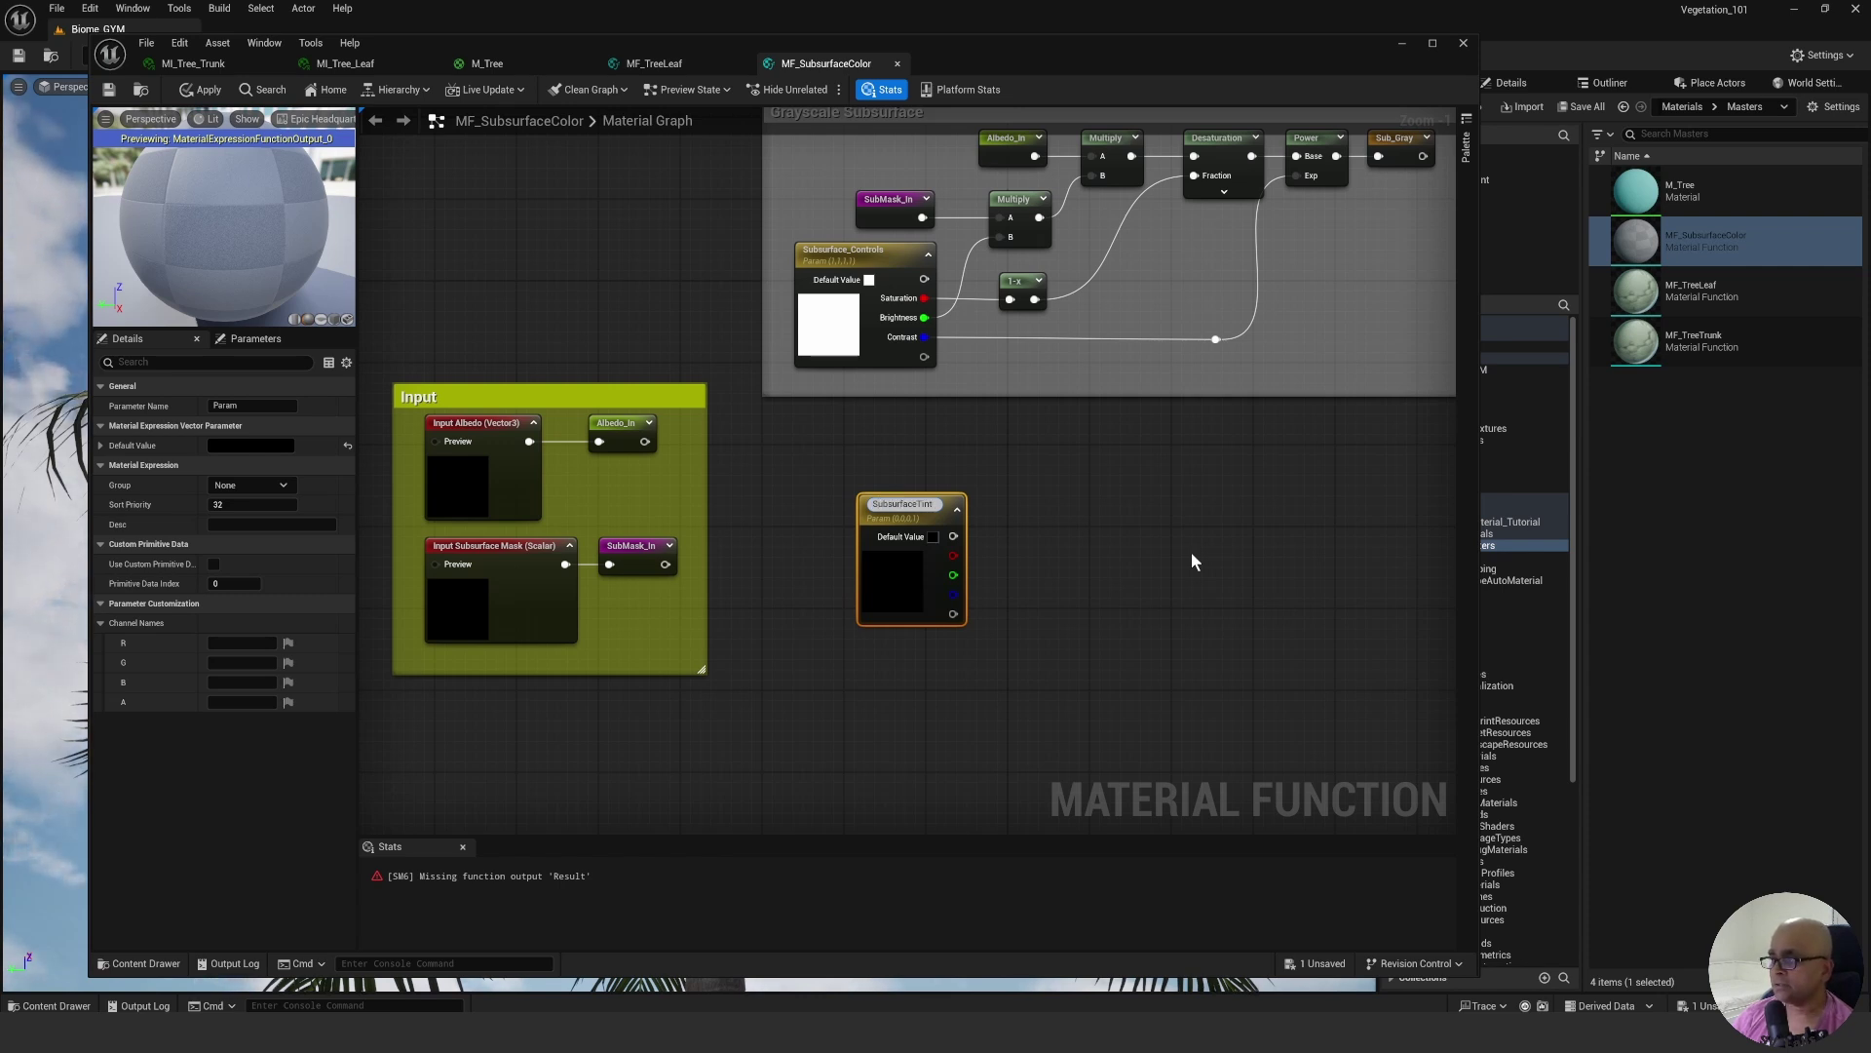
key(Return)
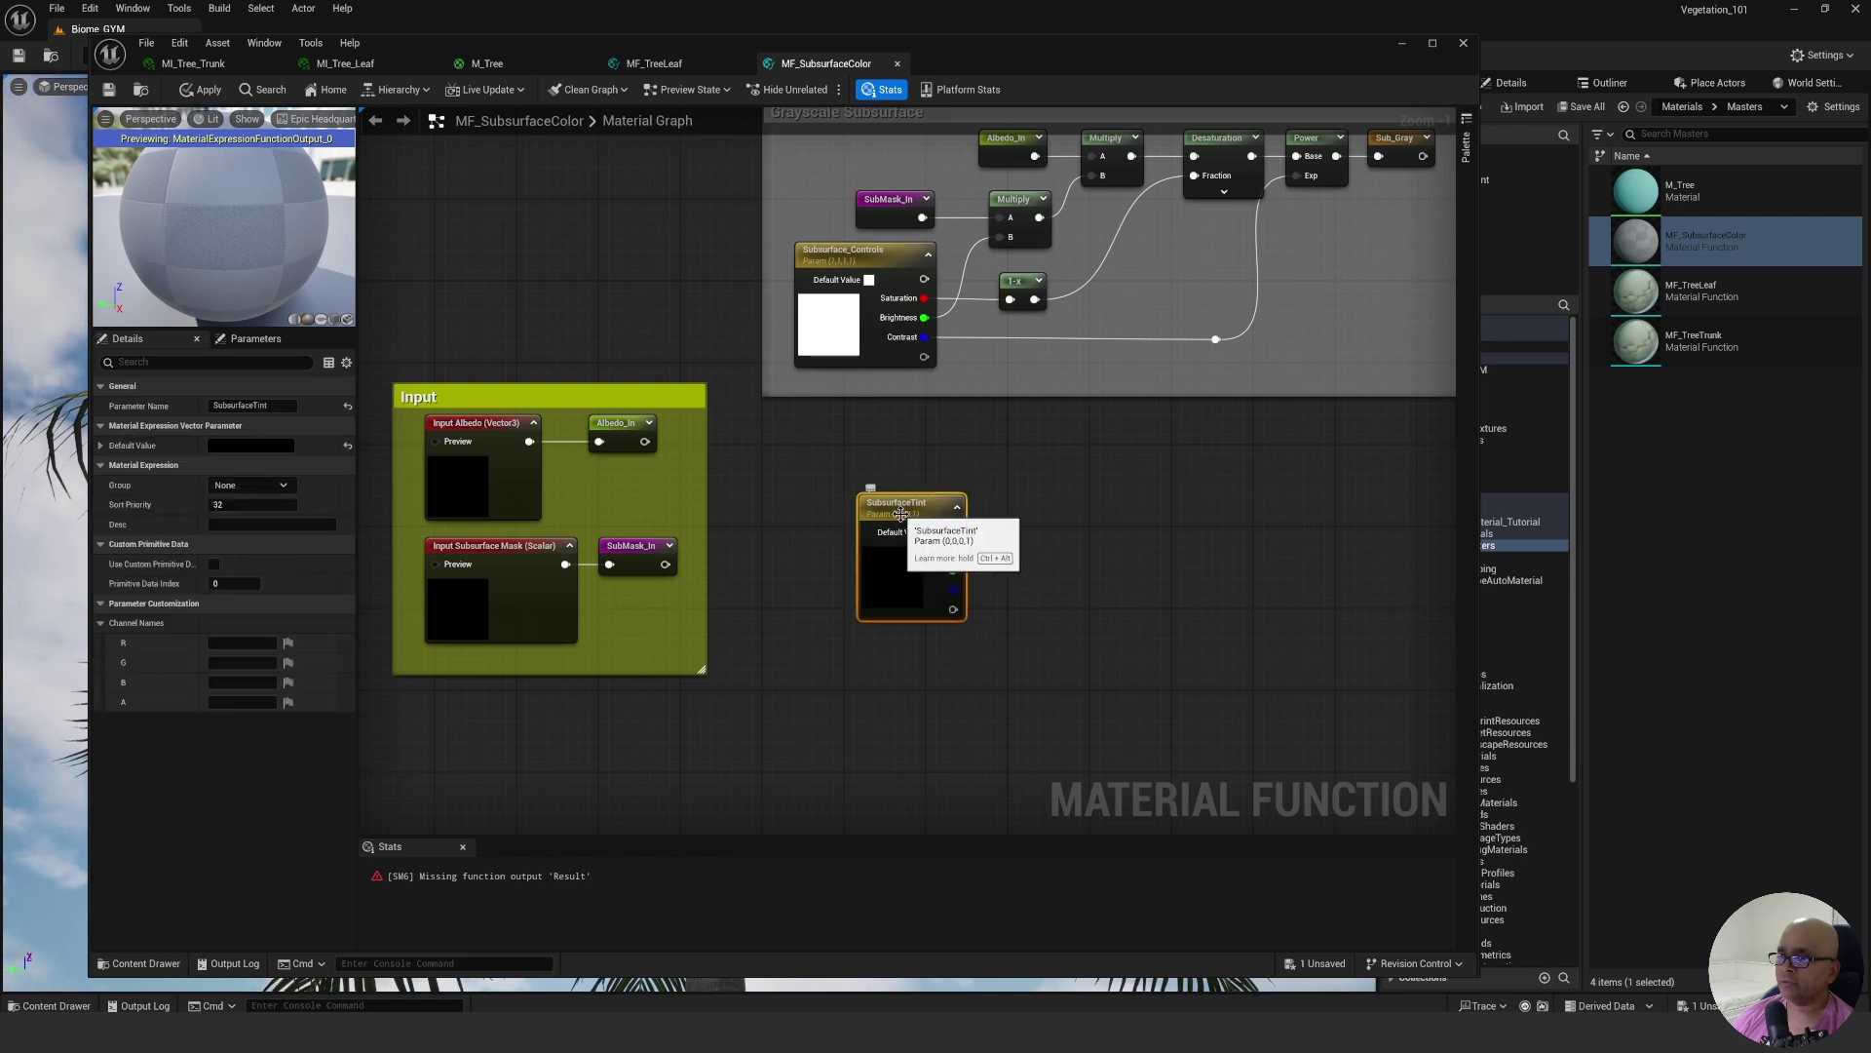
Set the SubsurfaceTint default colour to white and move the node down and left, closer to the Input group.
click(240, 444)
drag(448, 558, 454, 453)
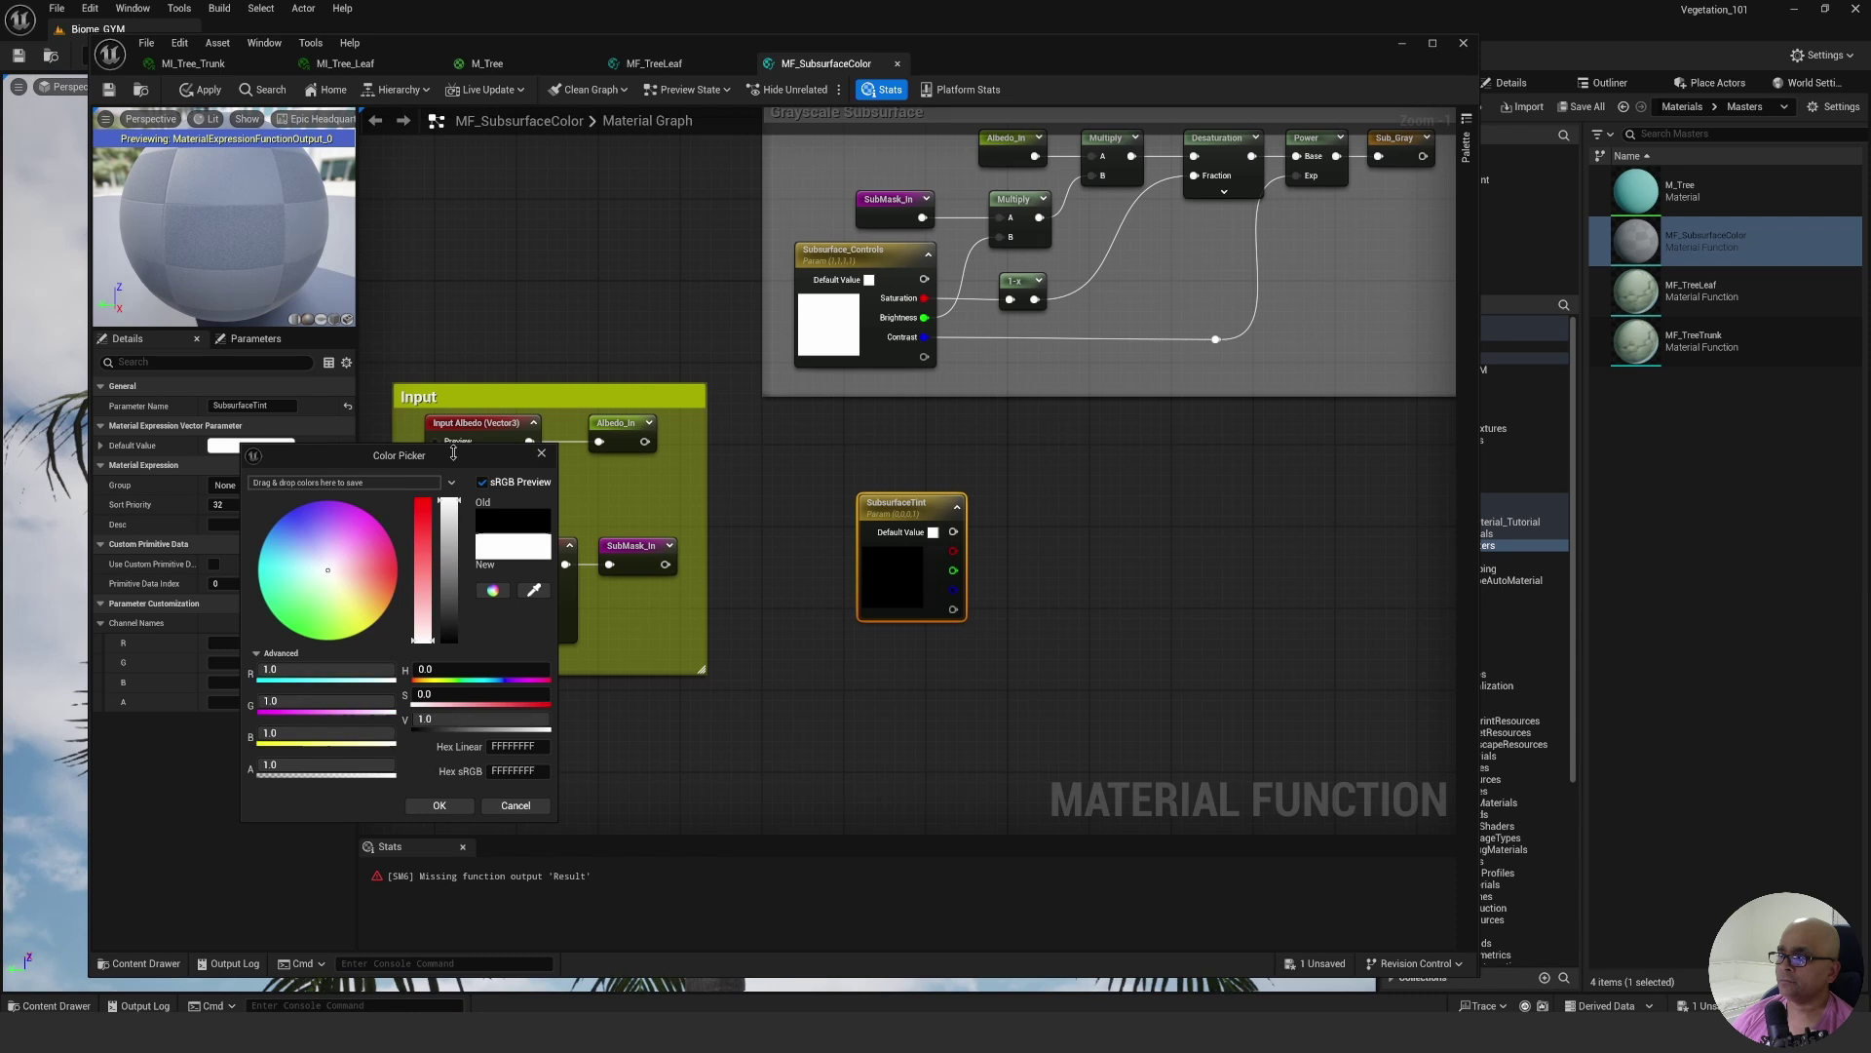
click(440, 805)
right_drag(827, 585, 851, 588)
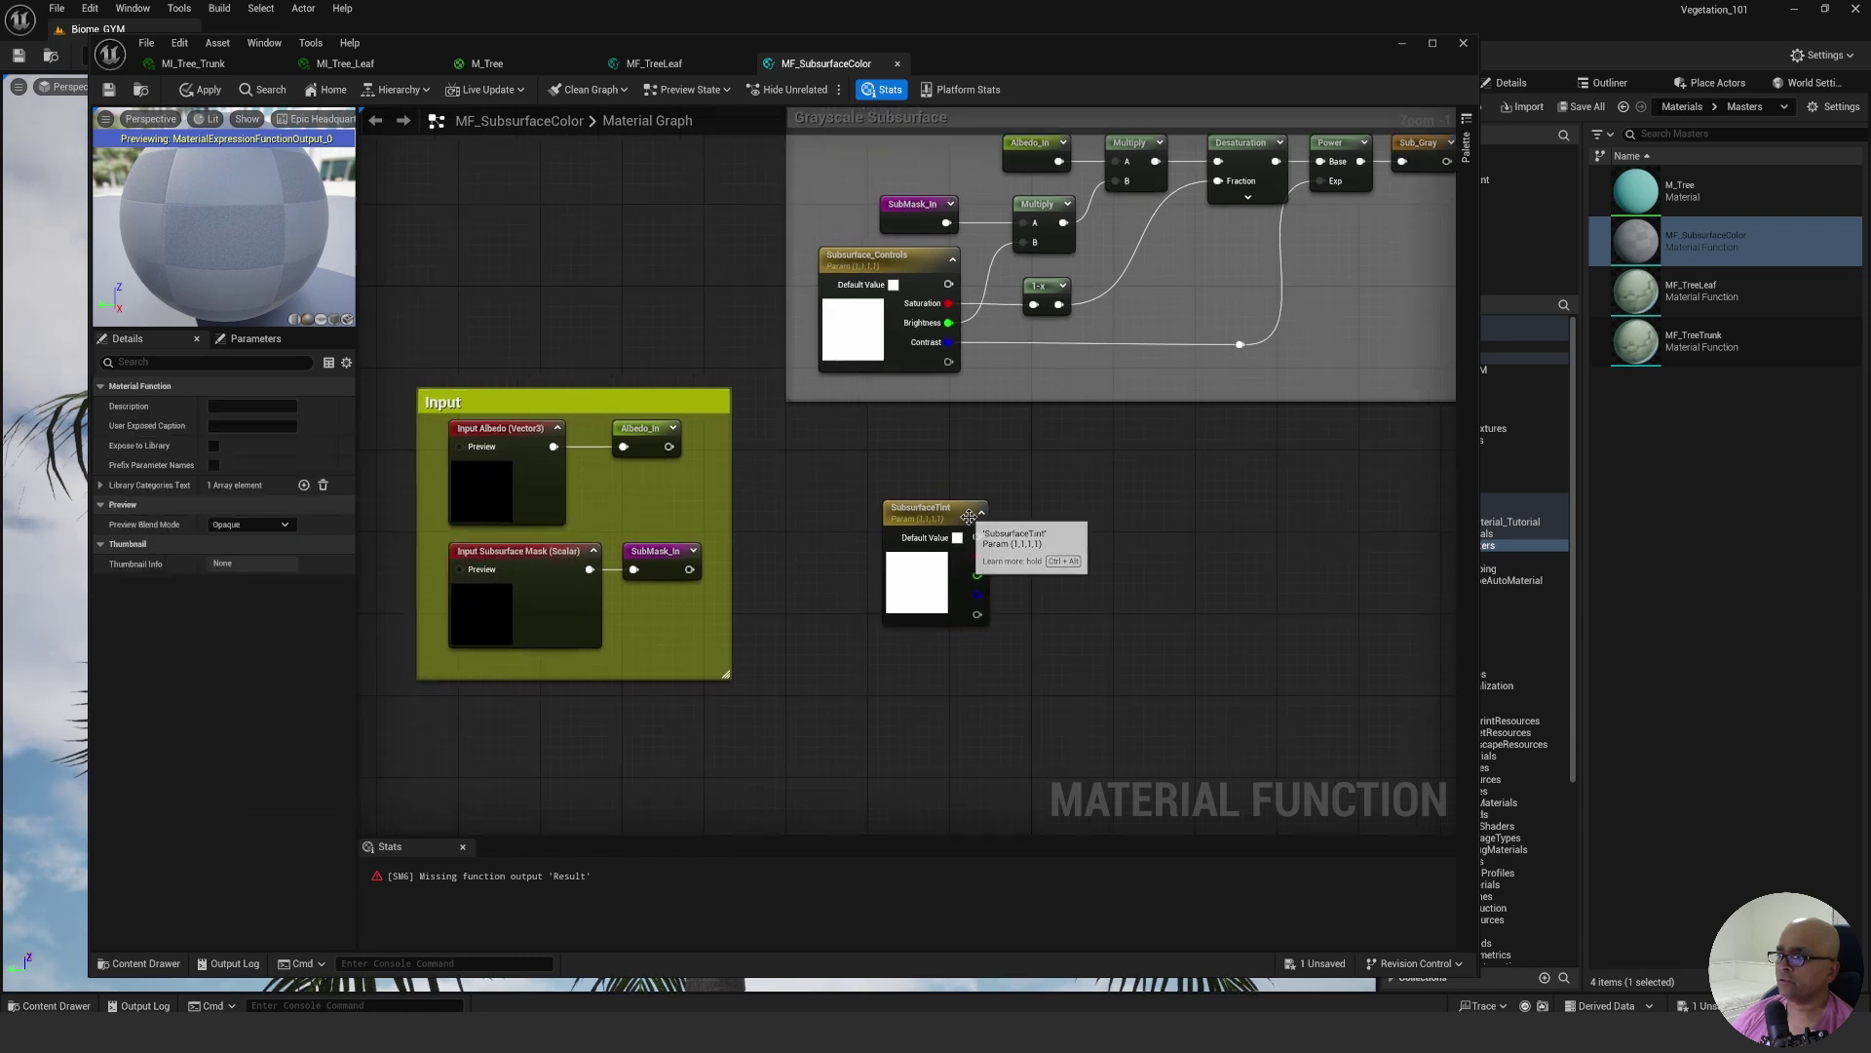
drag(956, 509, 888, 560)
click(915, 507)
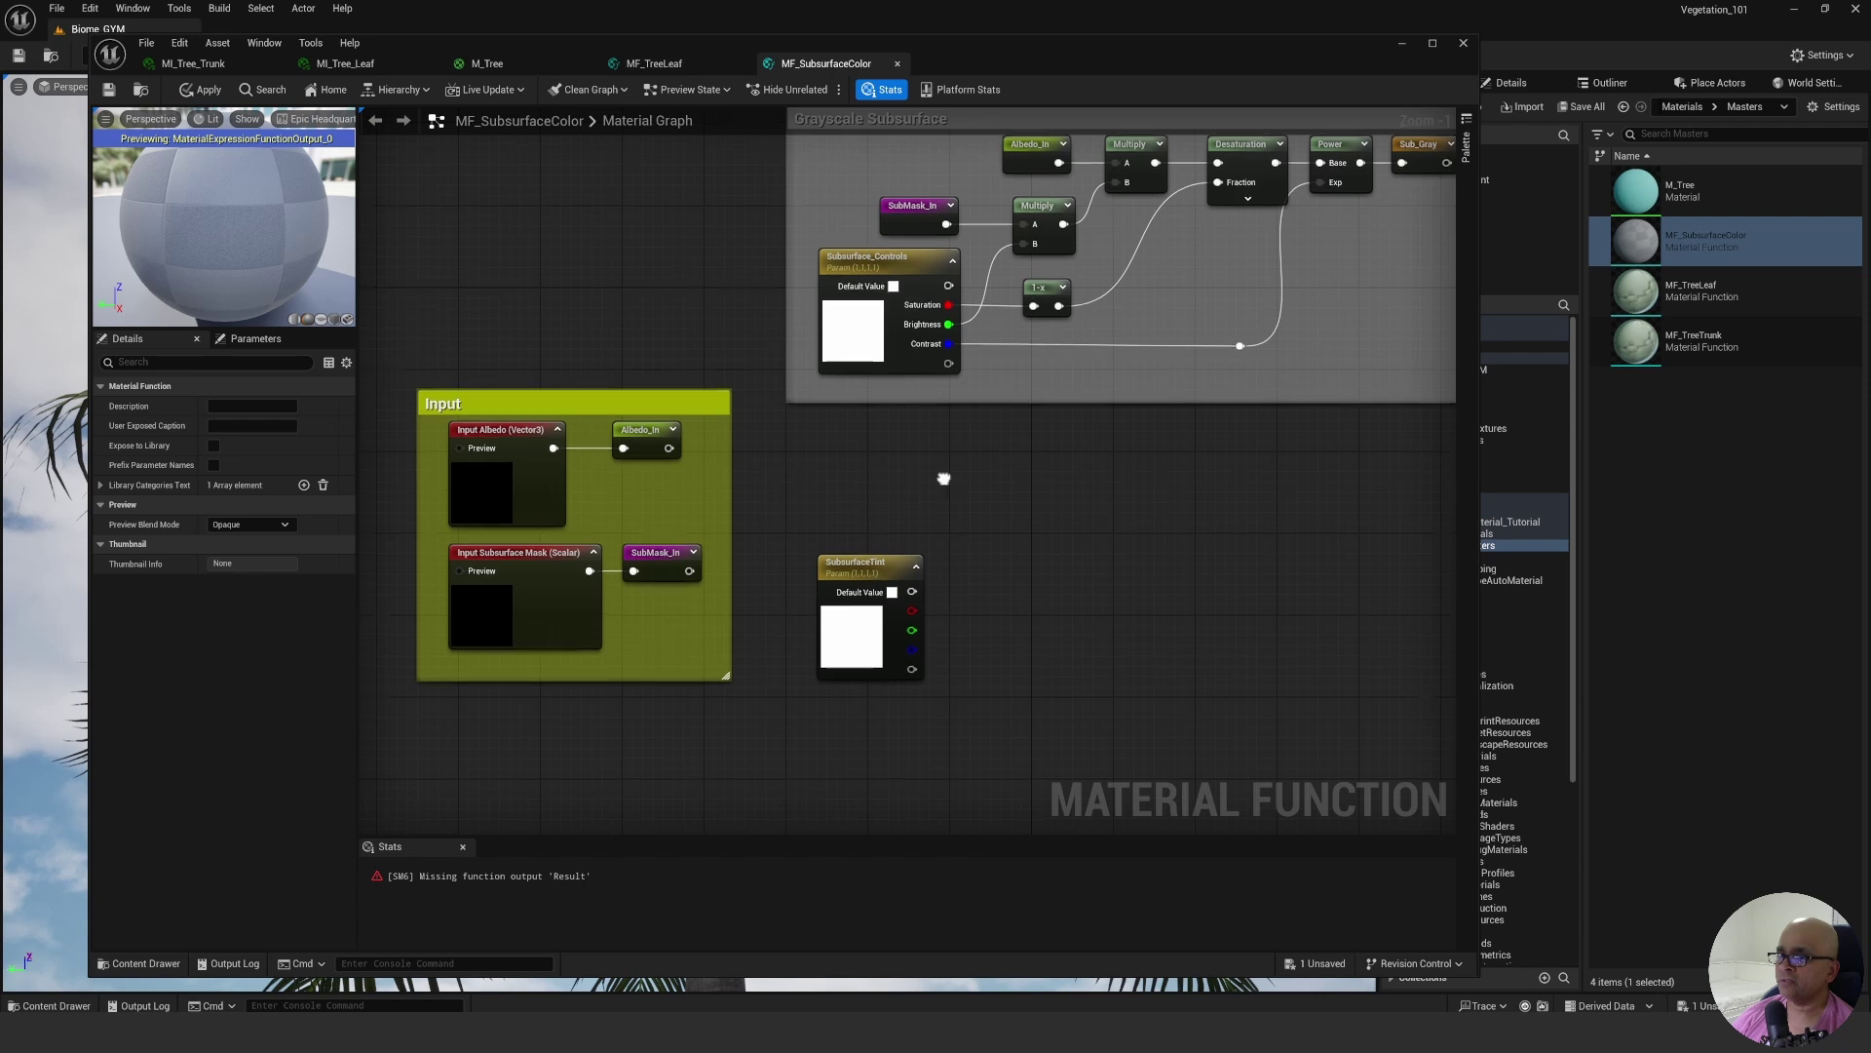
Place a Sub_Gray named reroute usage node just above the SubsurfaceTint parameter.
right_drag(942, 489, 938, 518)
right_drag(1047, 489, 979, 510)
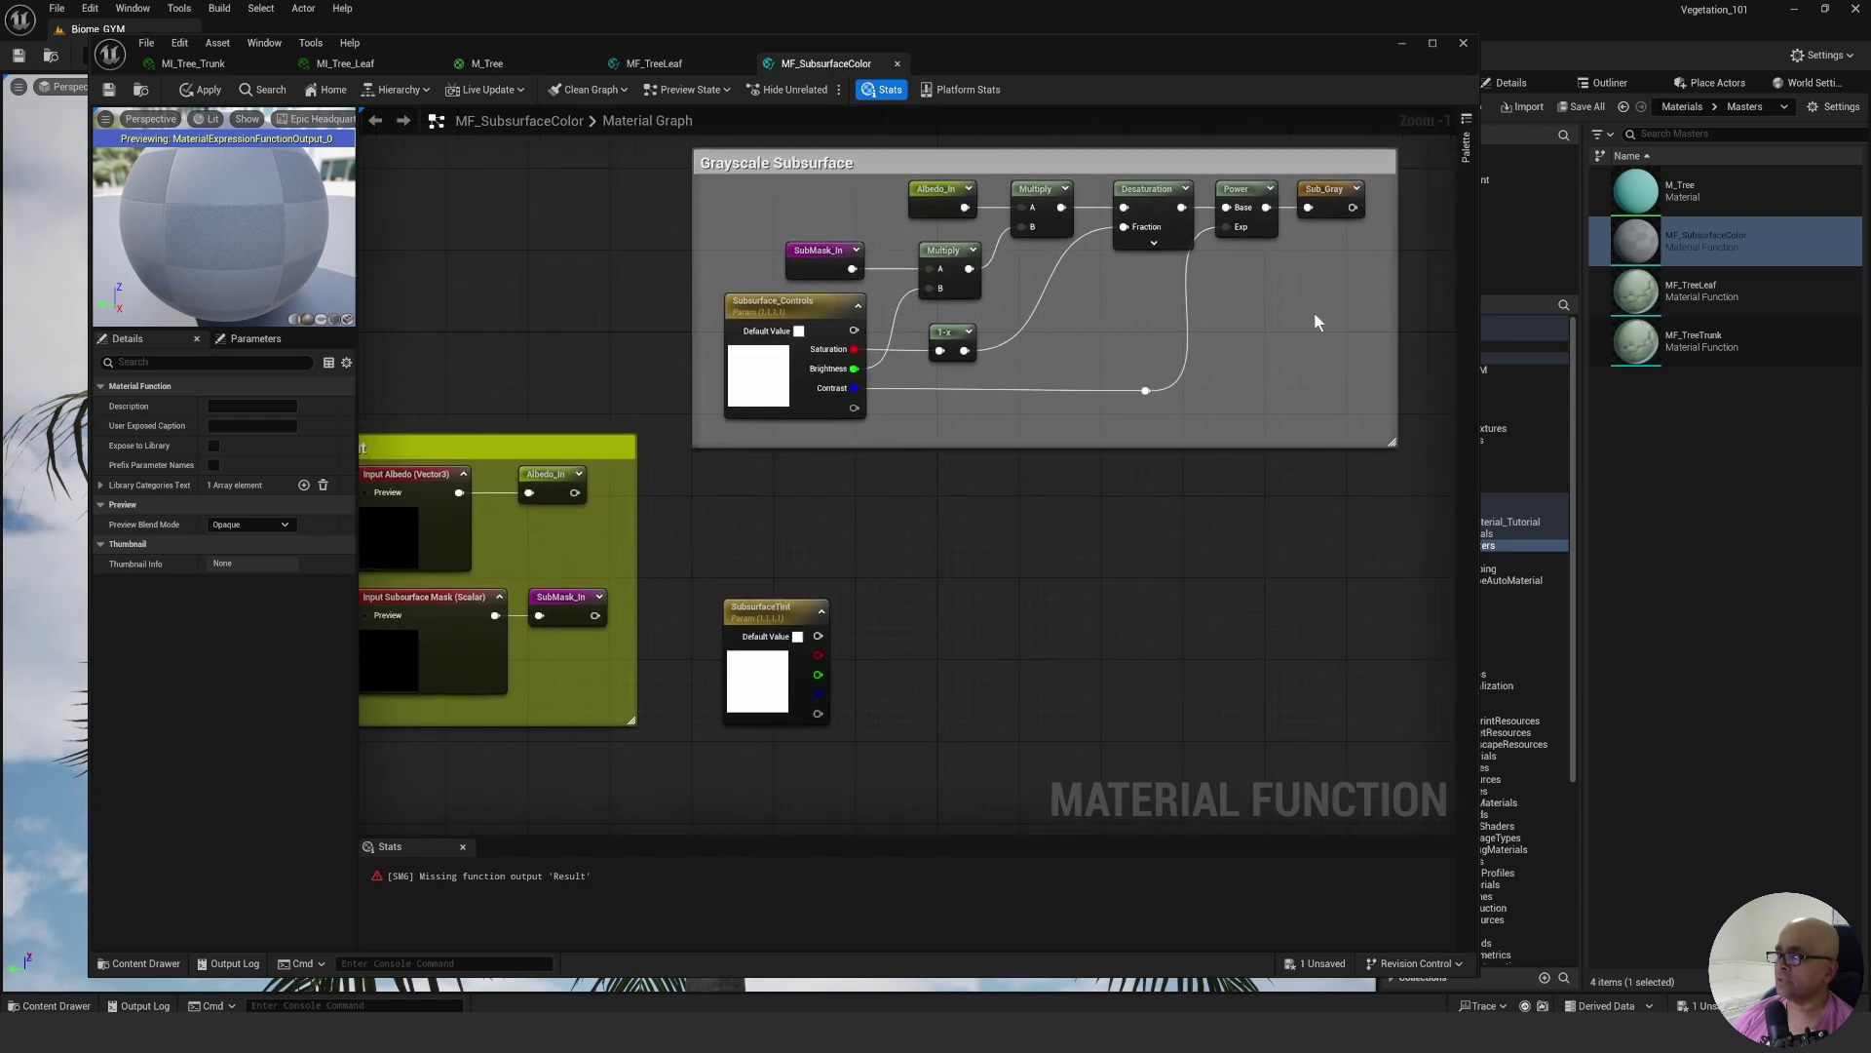
right_drag(822, 523, 840, 531)
right_click(836, 527)
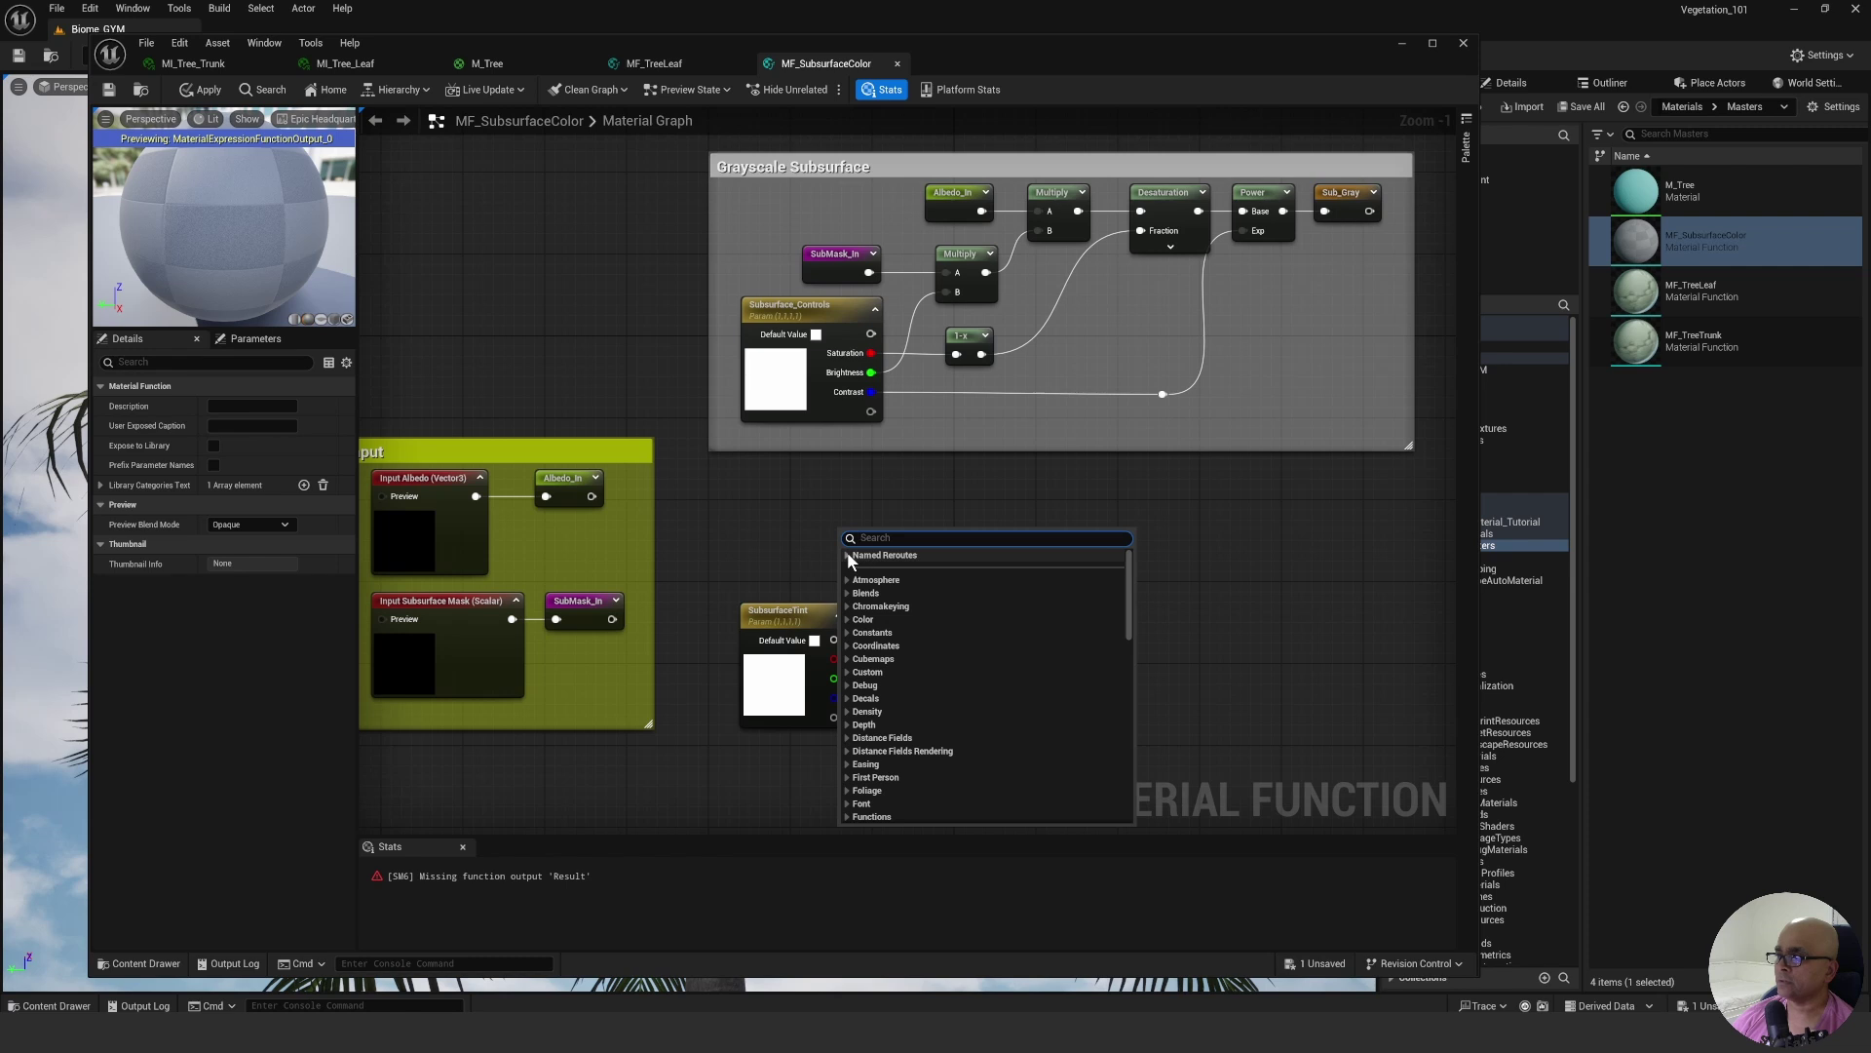
click(847, 555)
click(878, 581)
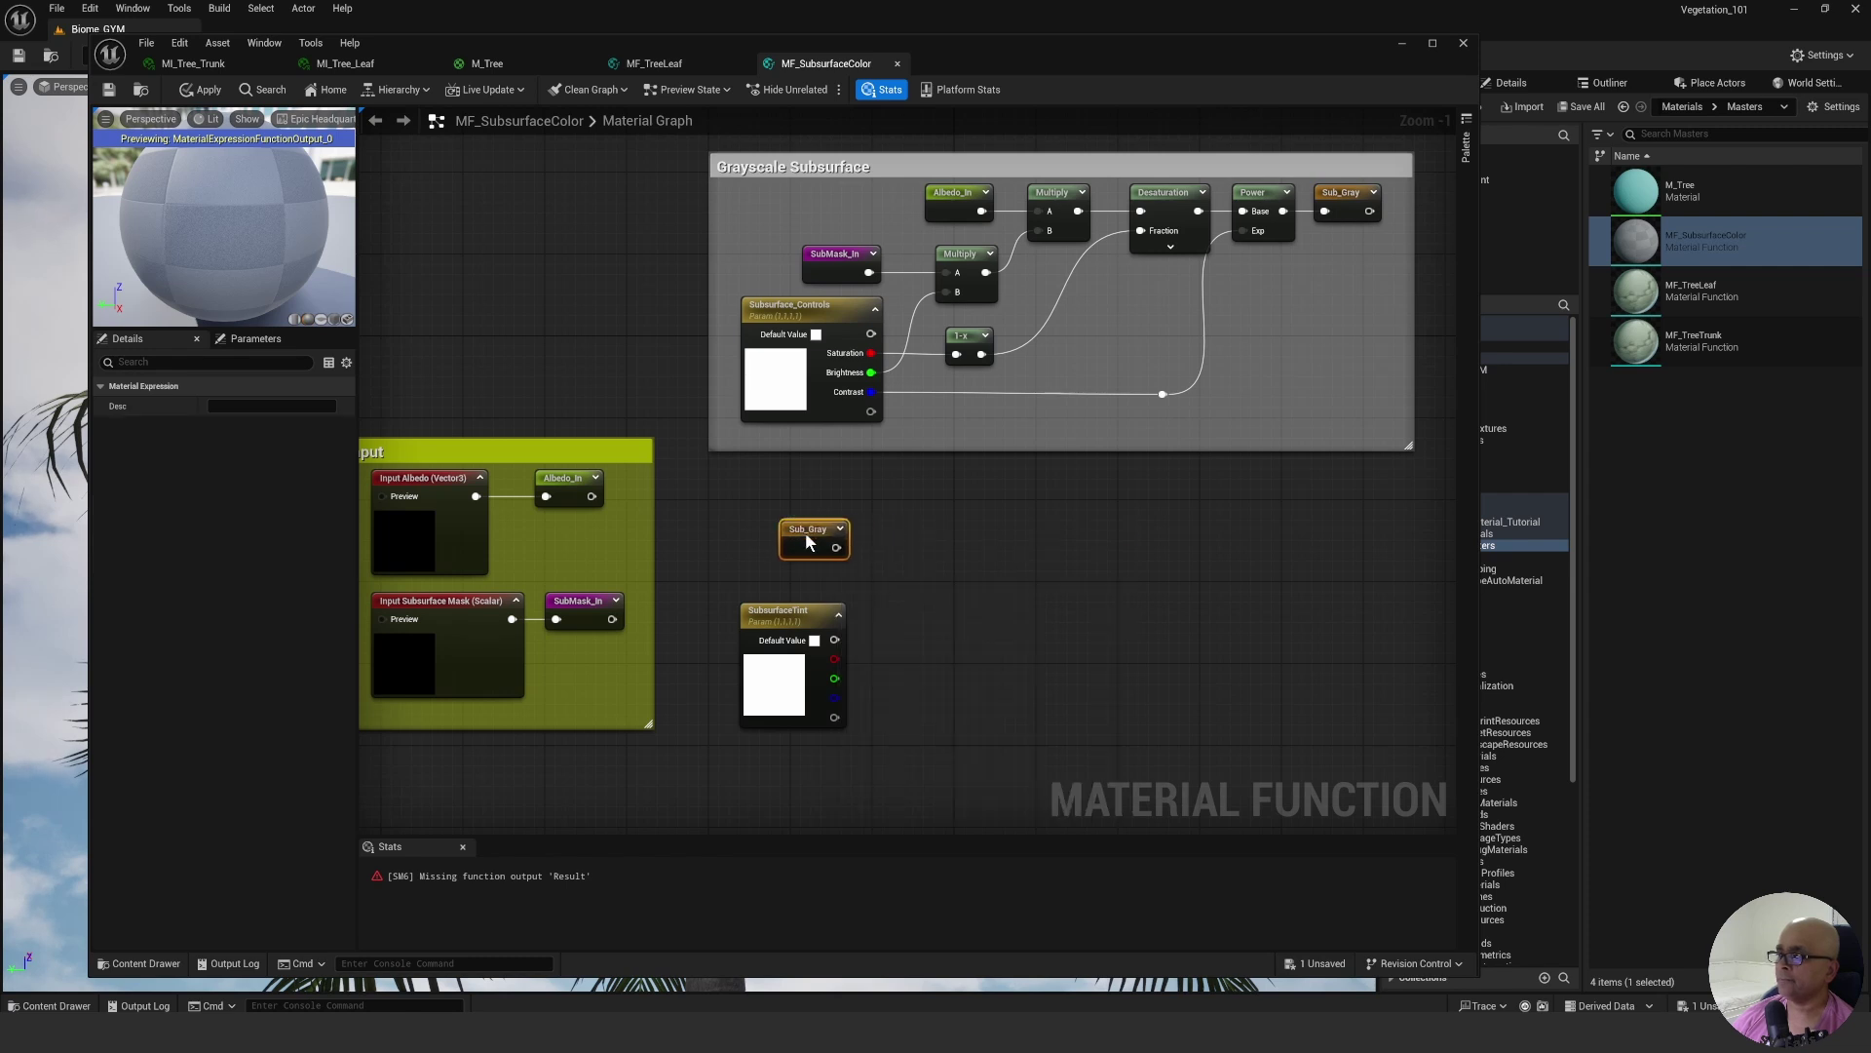
Add a Blend_Overlay node beside SubsurfaceTint, wiring Sub_Gray into Base and the tint colour into Blend.
click(853, 522)
right_drag(939, 587, 891, 542)
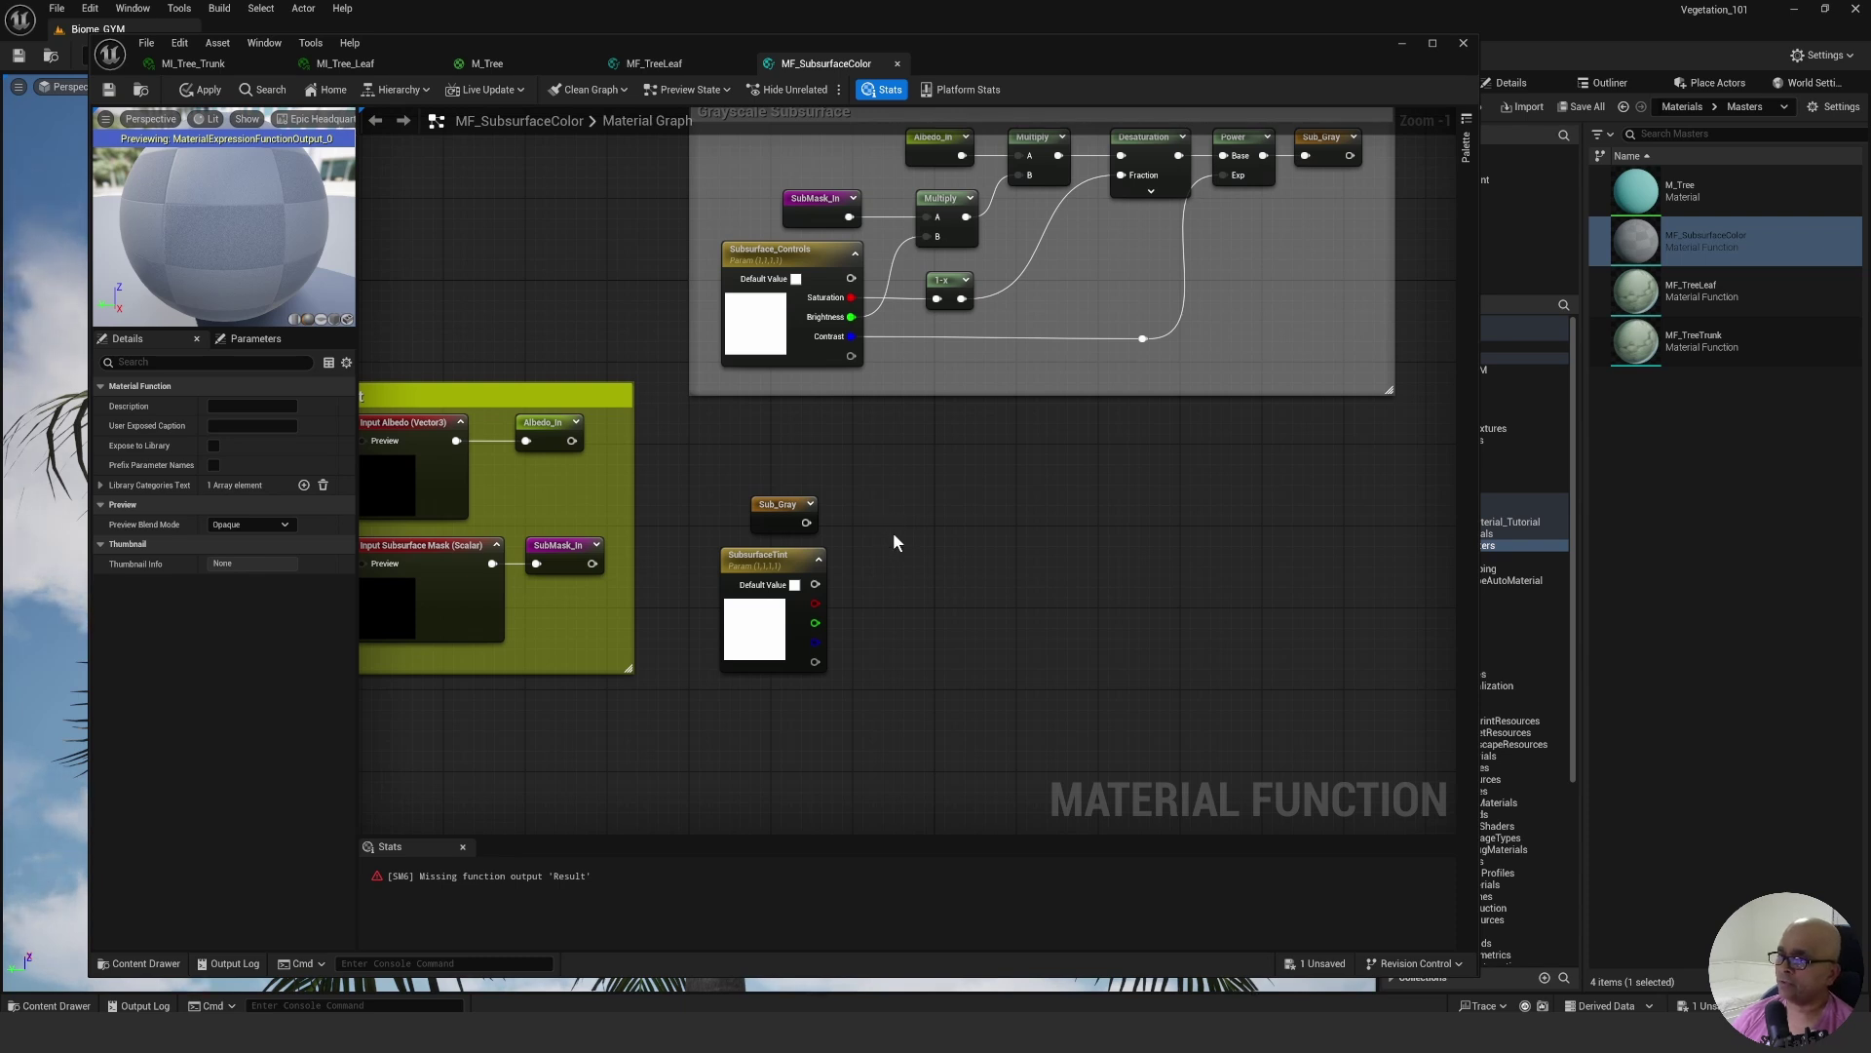
right_click(895, 536)
text(ble)
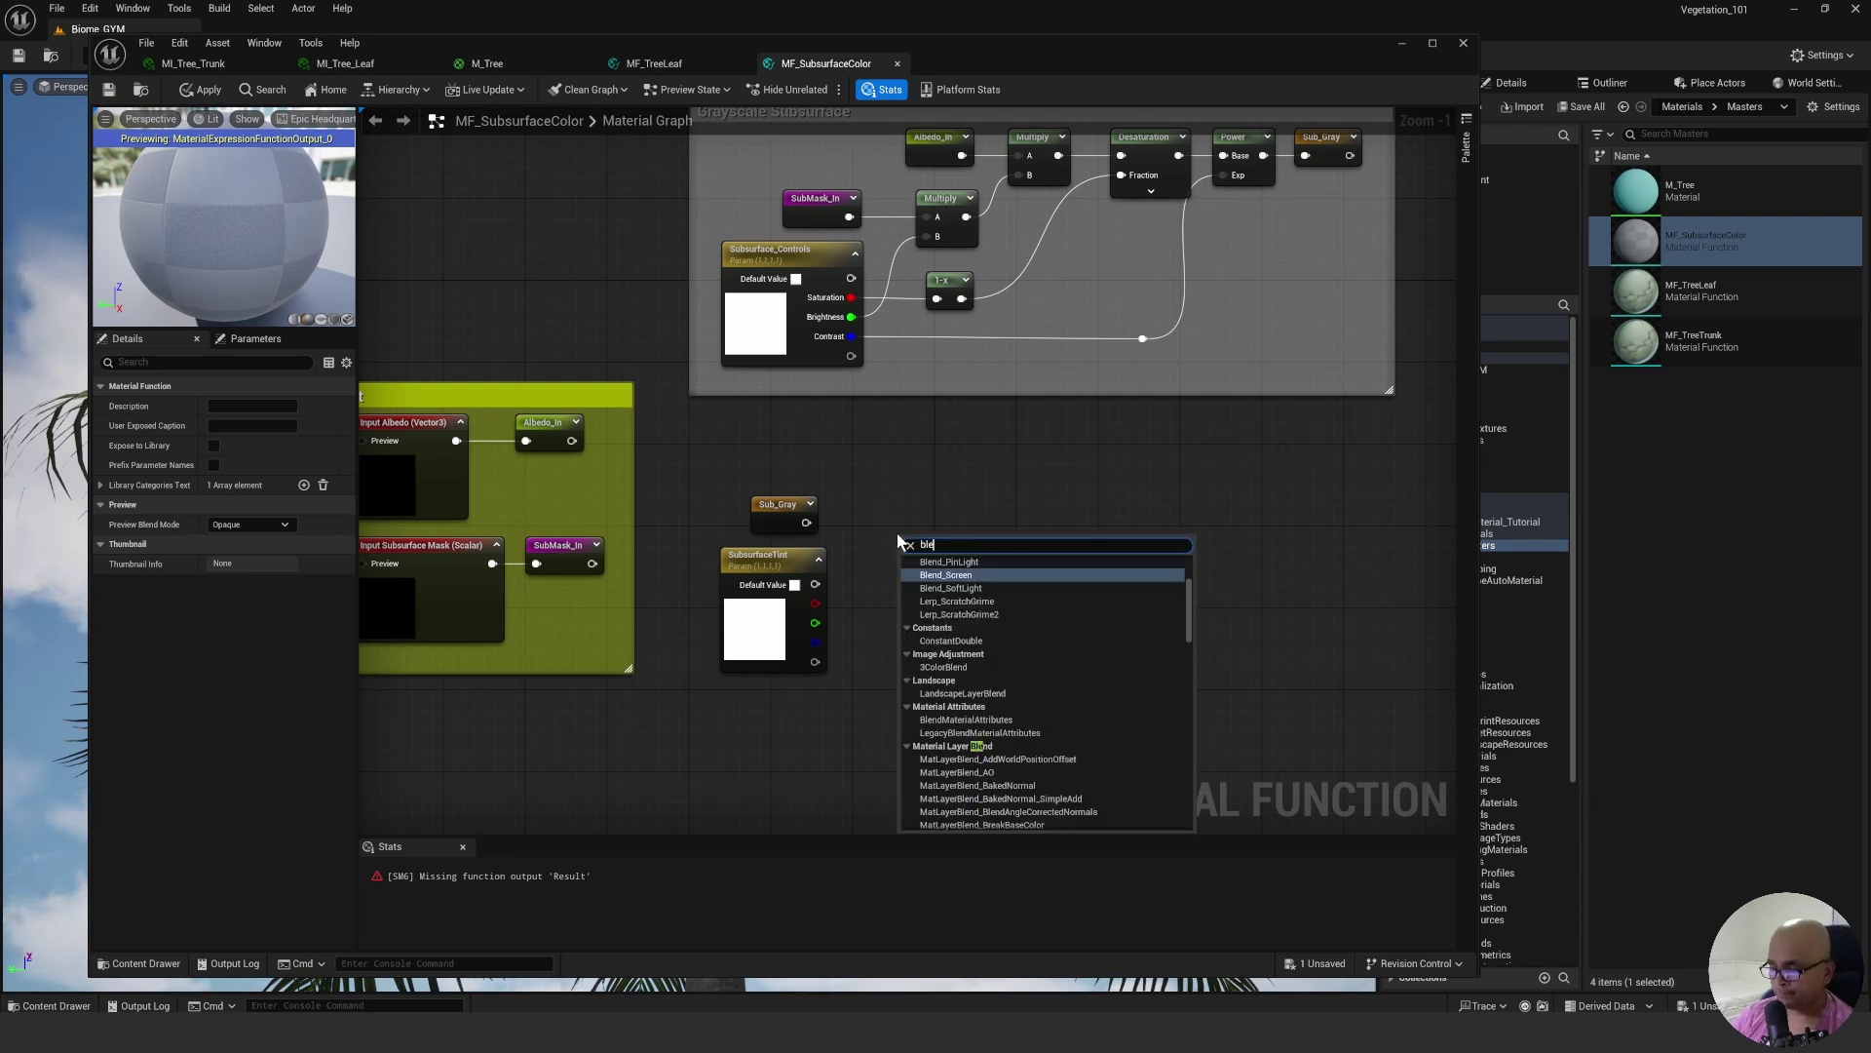
text(nd_)
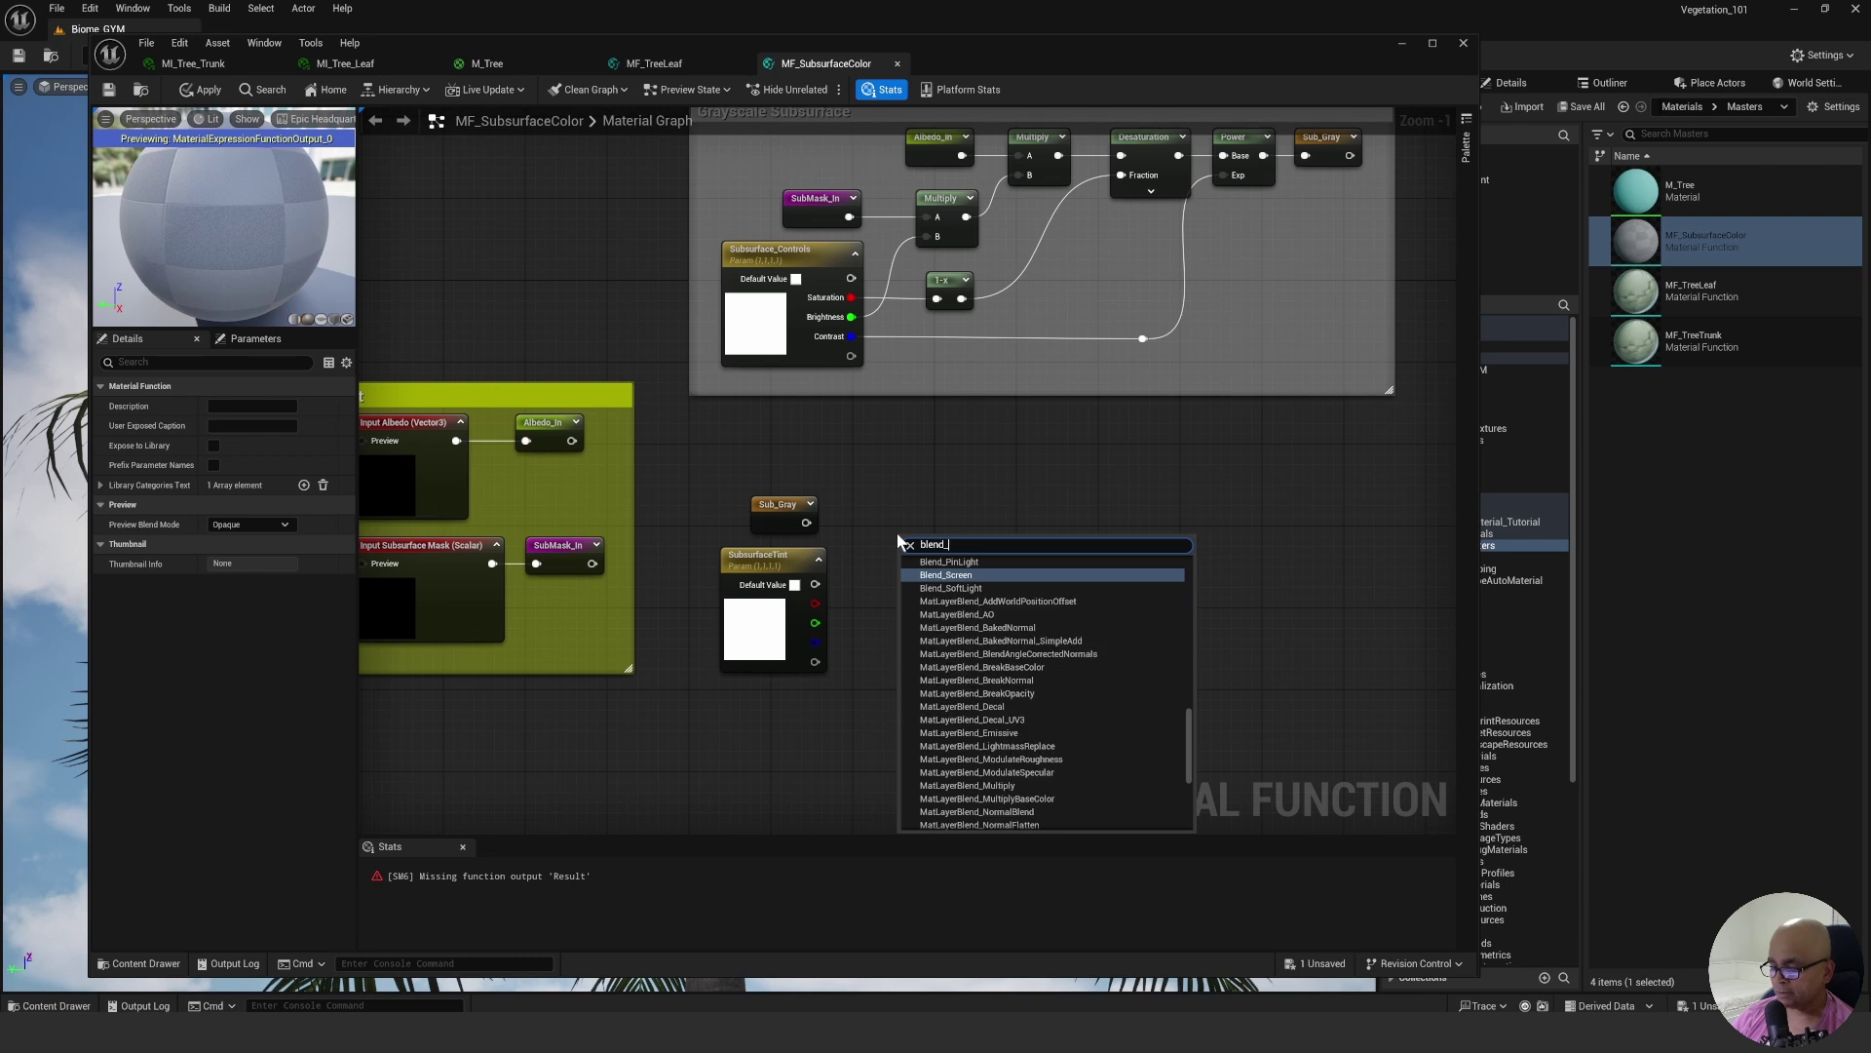
text(over)
key(Return)
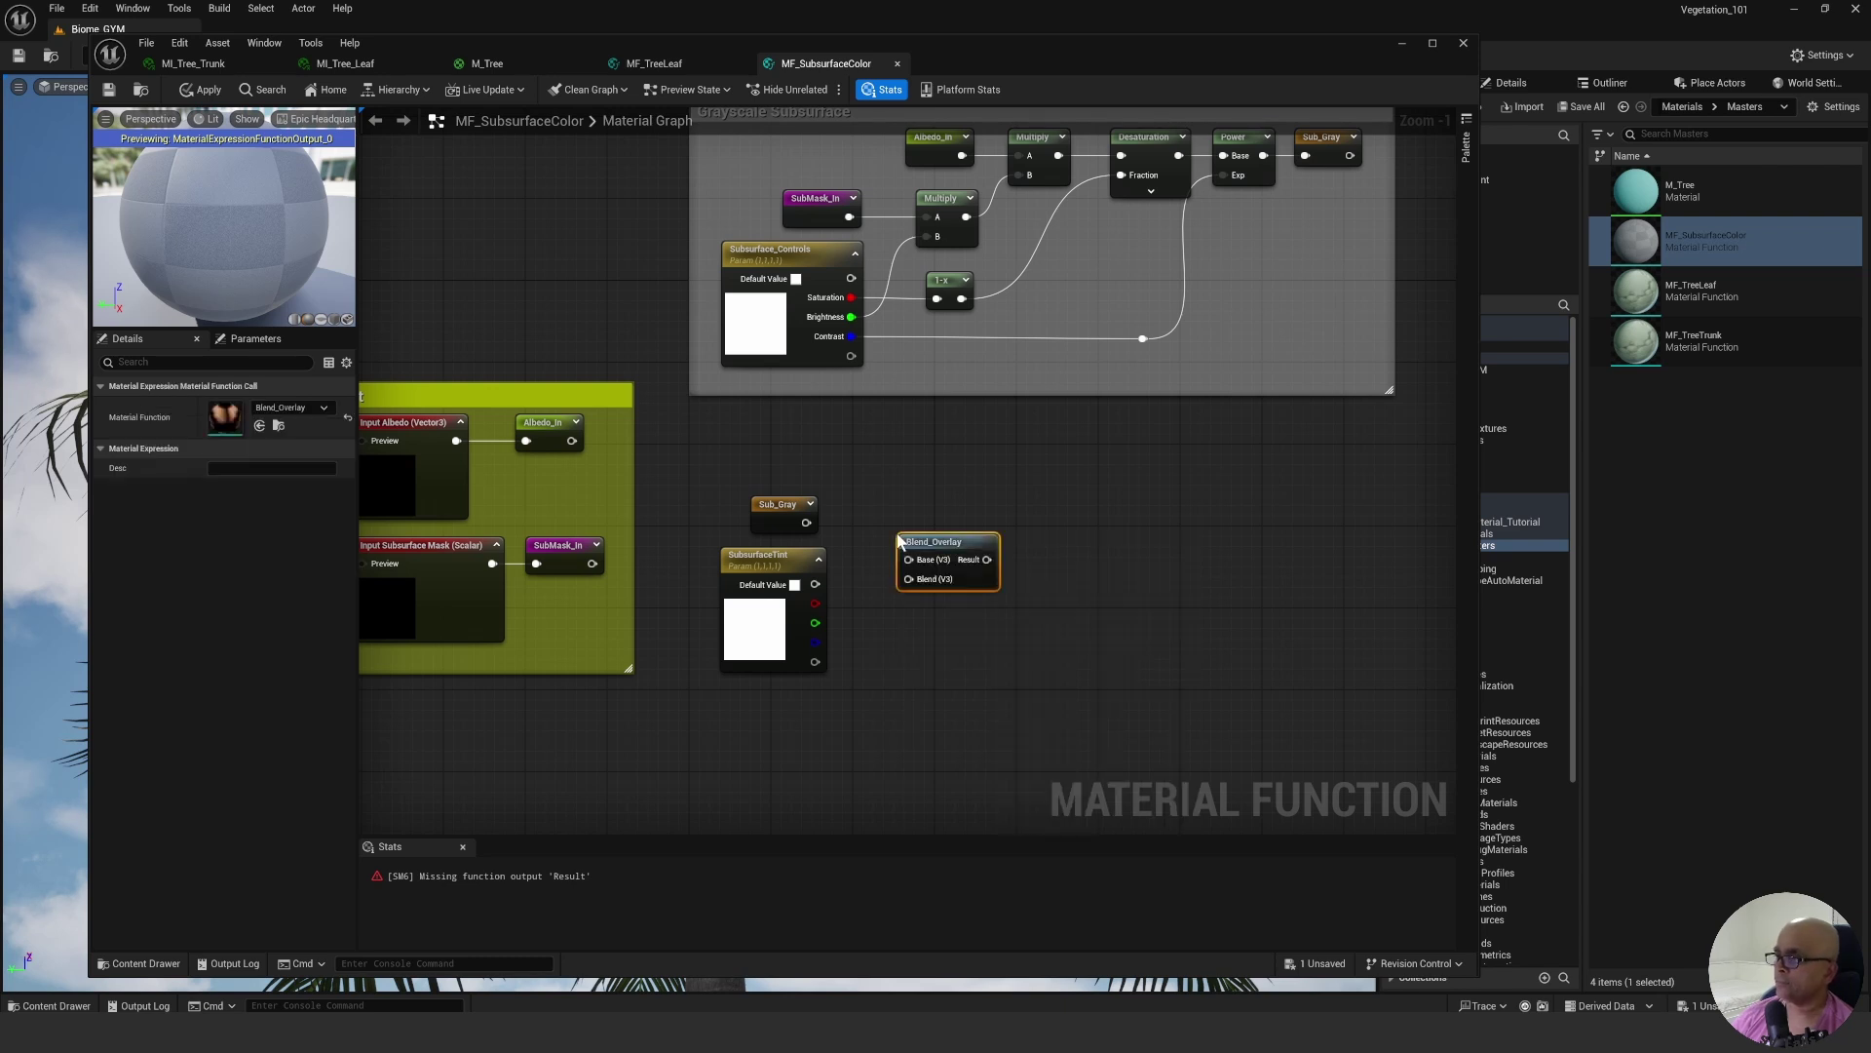
mouse_move(927, 540)
mouse_down()
mouse_move(824, 528)
mouse_move(895, 554)
mouse_move(863, 573)
mouse_move(895, 571)
mouse_move(923, 533)
mouse_up()
click(890, 472)
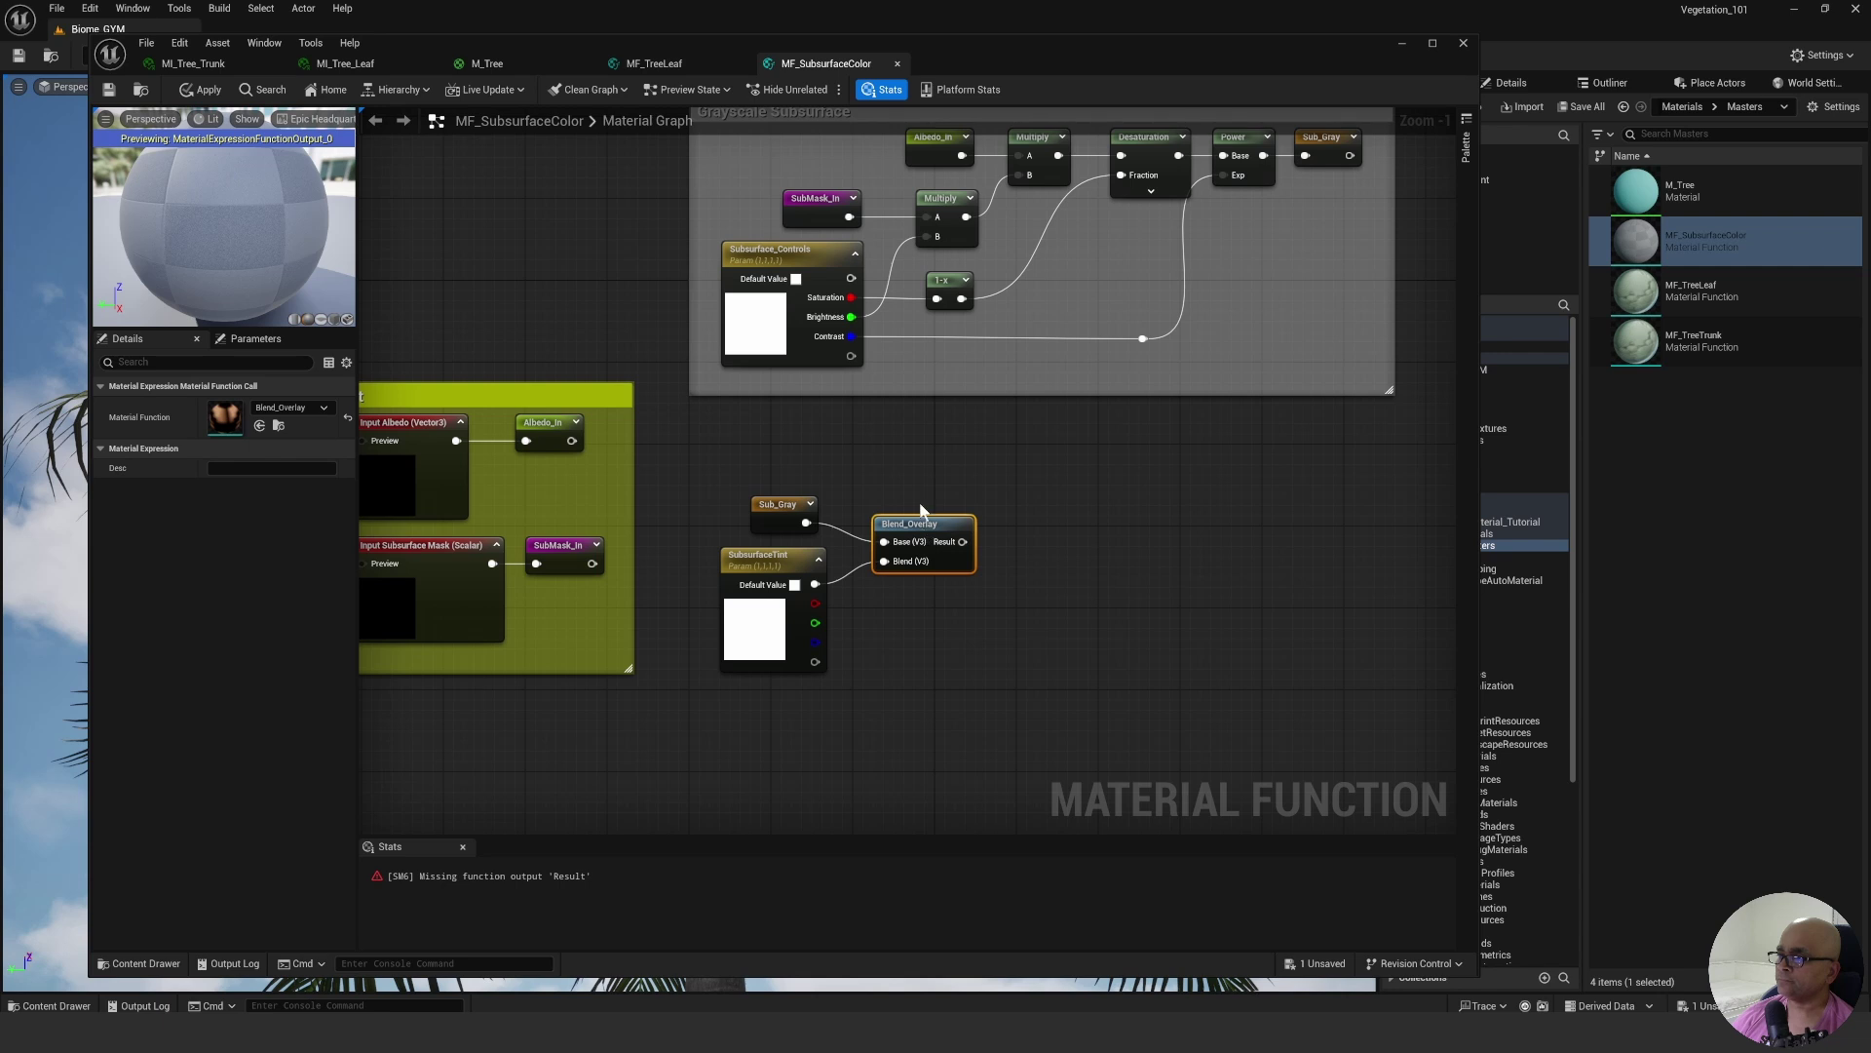
click(870, 534)
Assign the SubsurfaceTint parameter to the 2_Subsurface group and set its sort priority to 2.
click(807, 554)
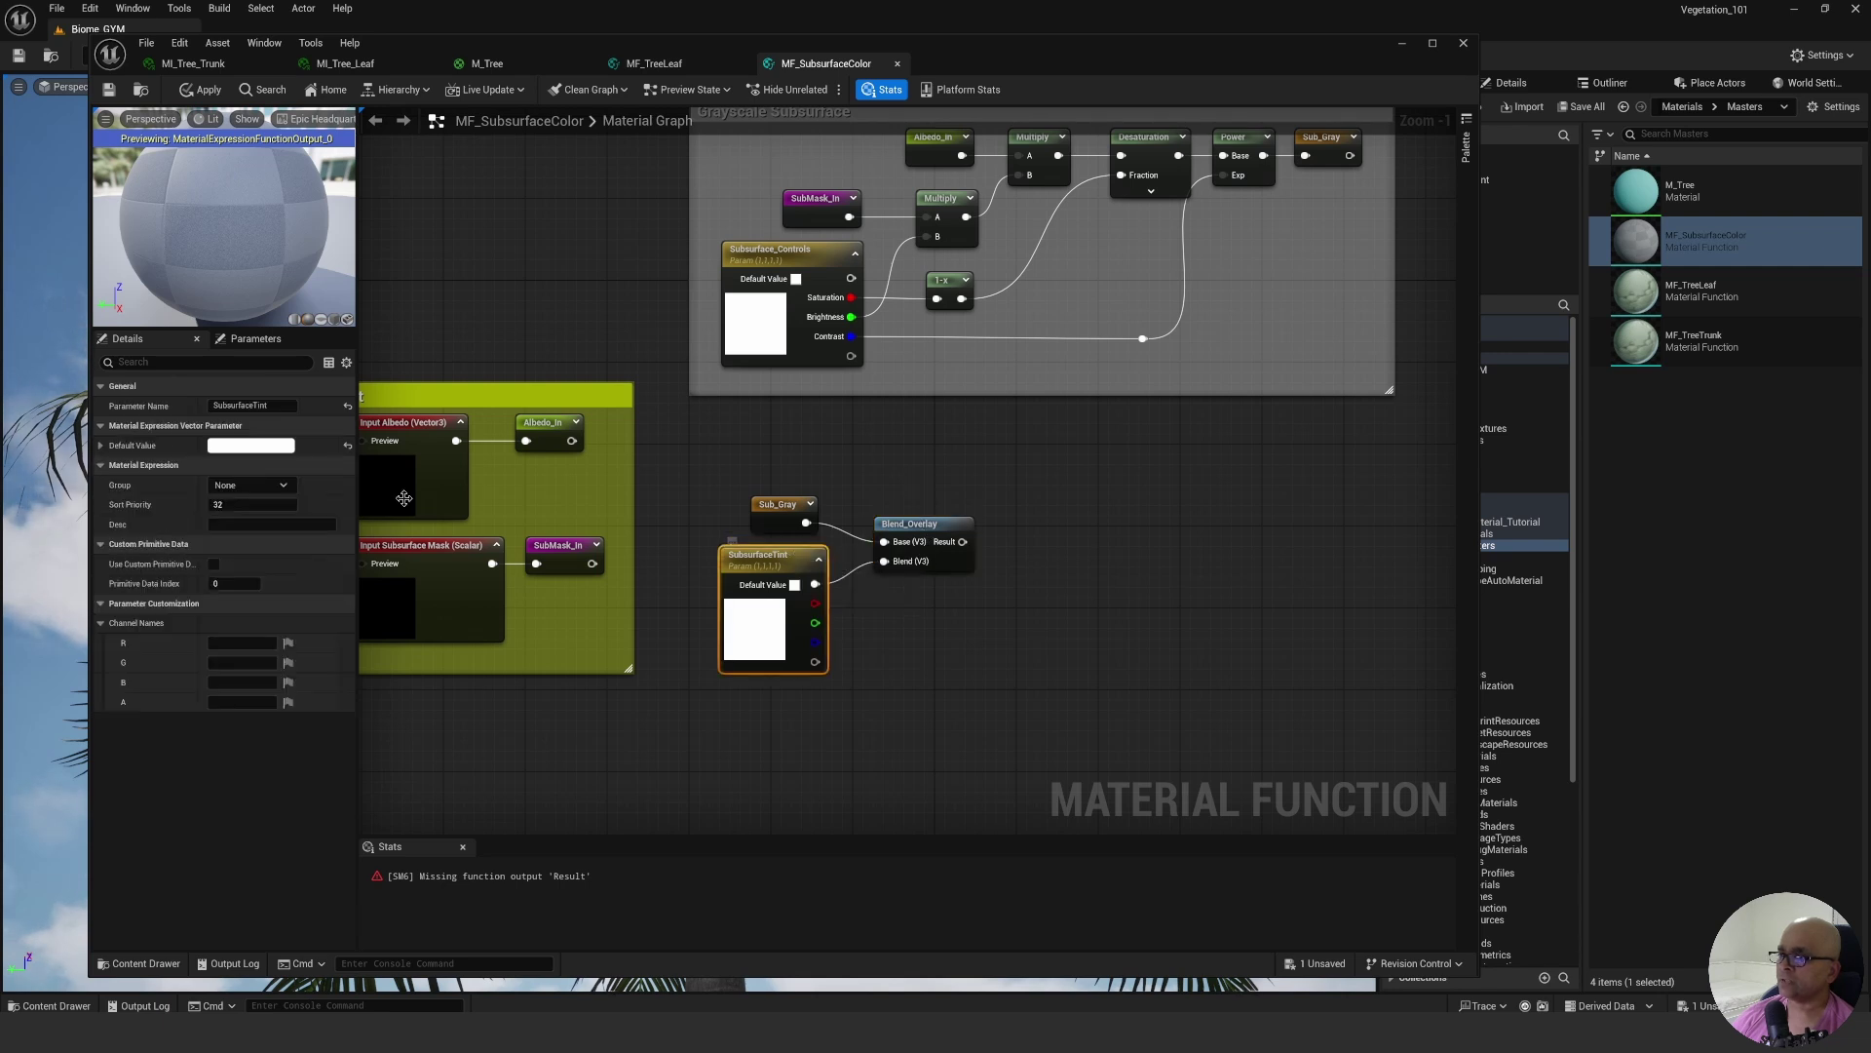
click(284, 485)
click(235, 499)
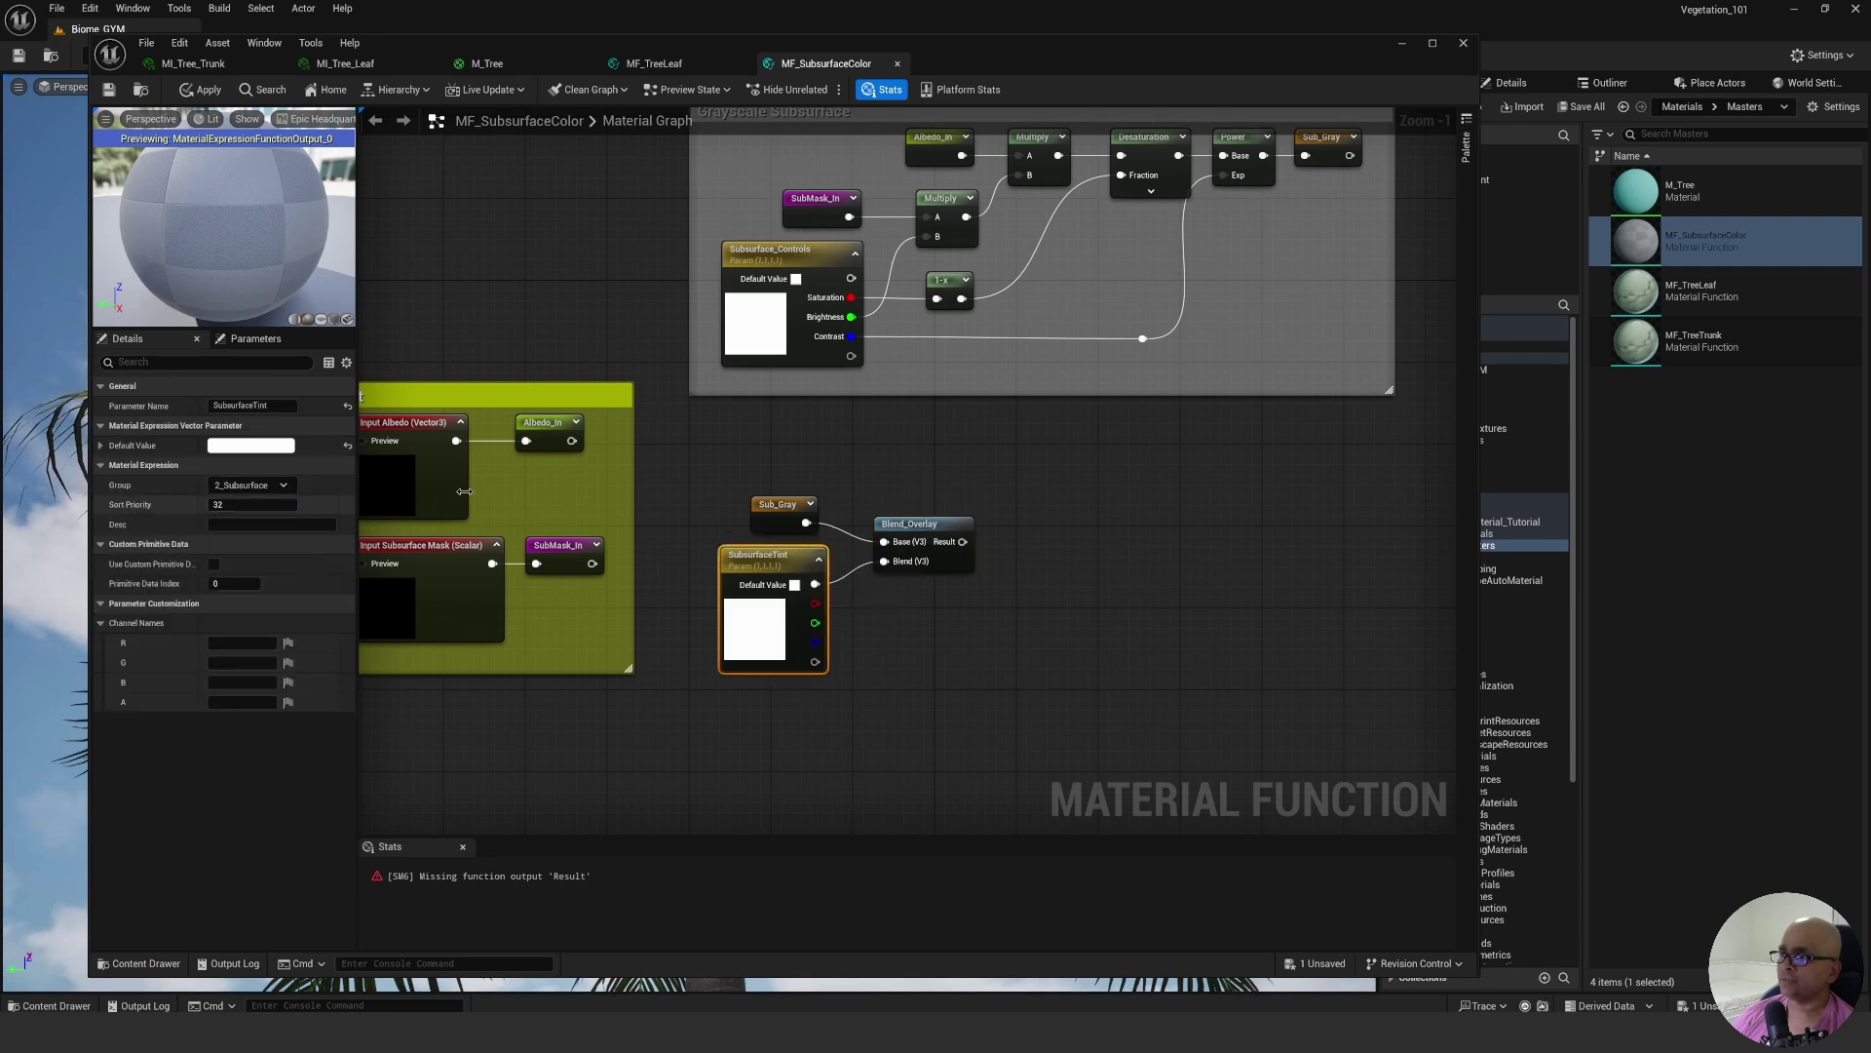
click(870, 452)
right_drag(953, 453, 933, 459)
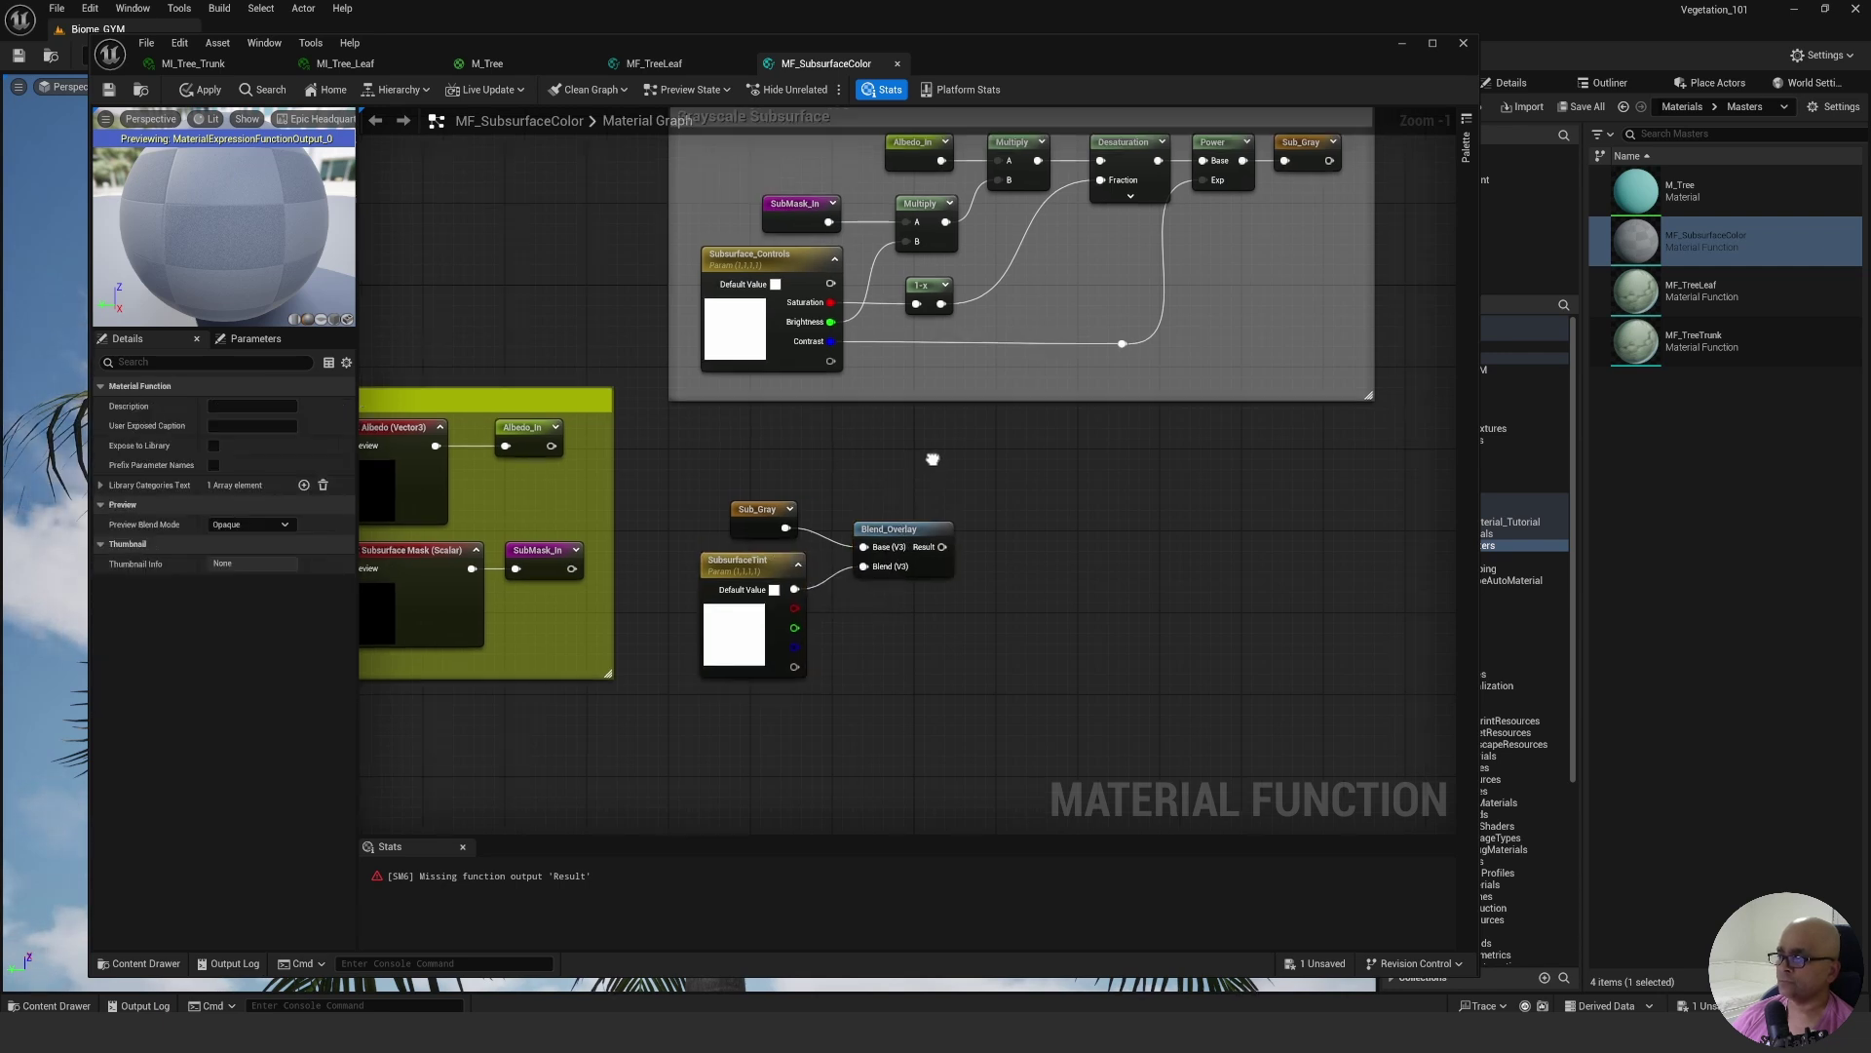
click(760, 566)
click(254, 501)
text(2)
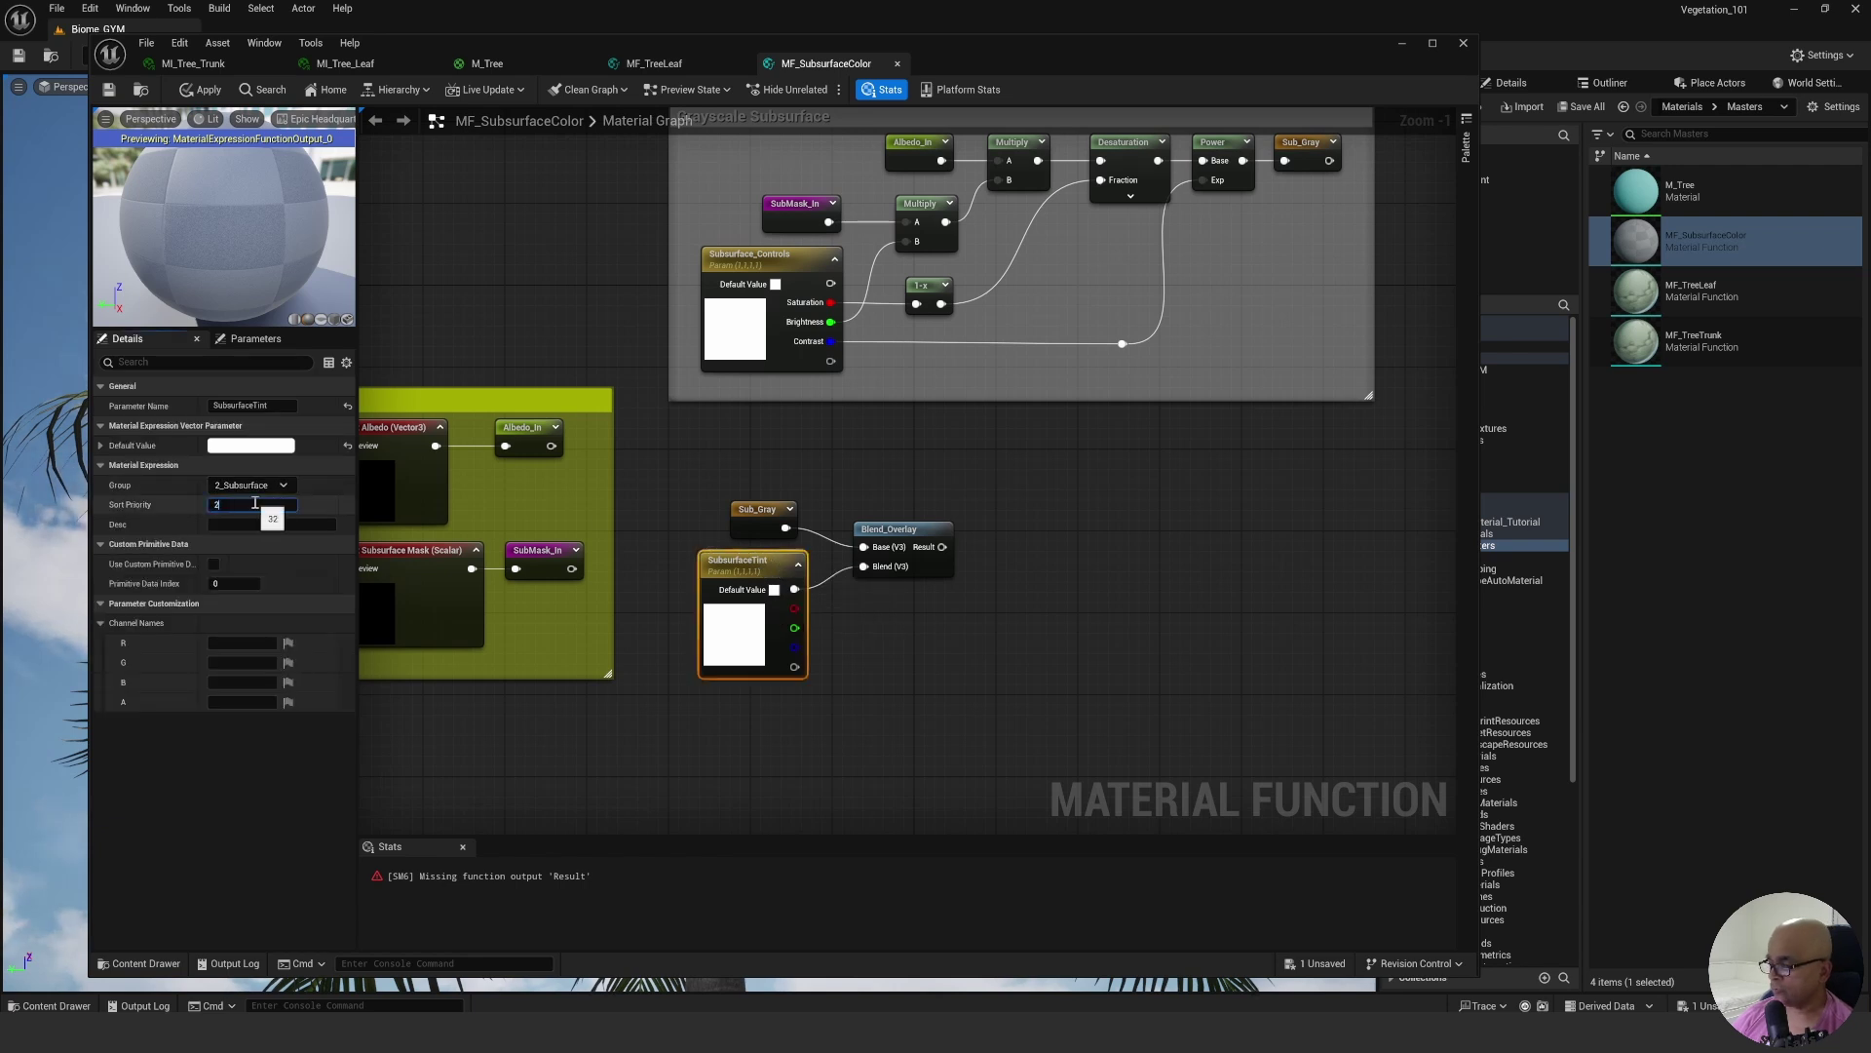
click(803, 466)
Name the alpha channel of the SubsurfaceTint parameter Tint Strength.
scroll(803, 466, down, 2)
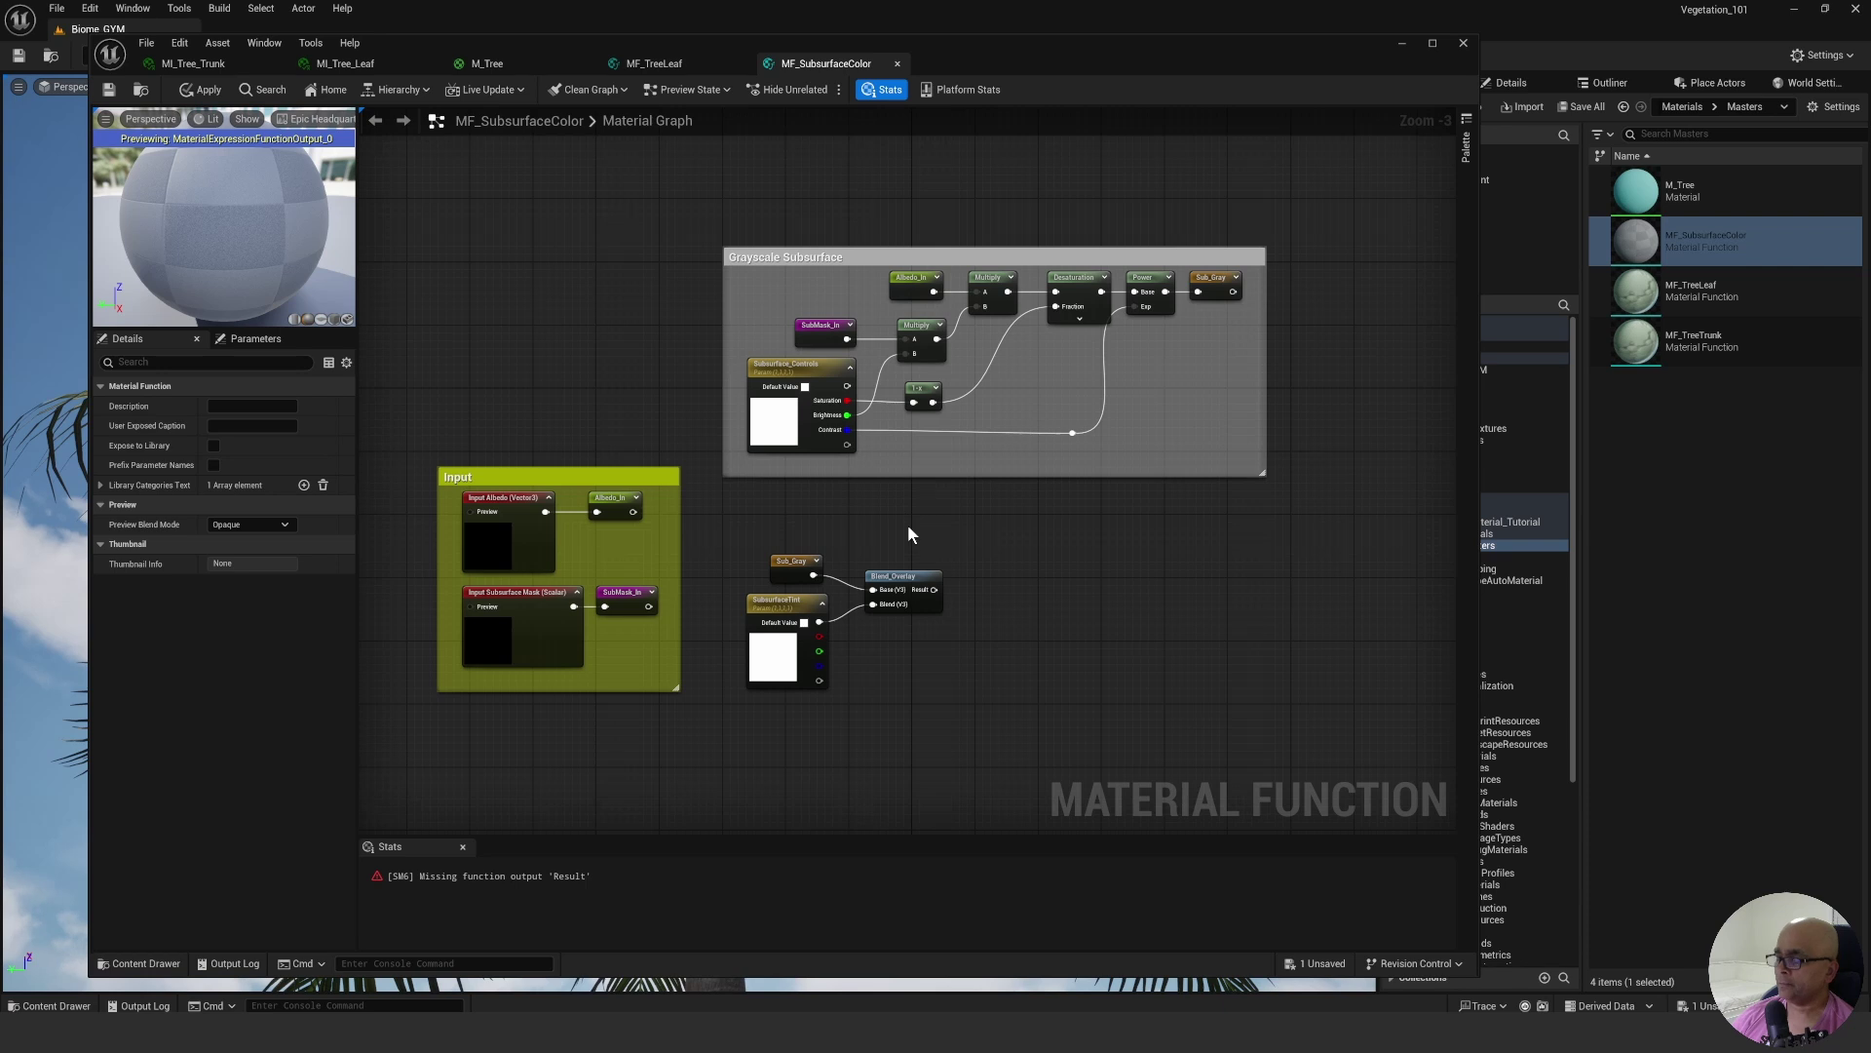
scroll(968, 497, up, 2)
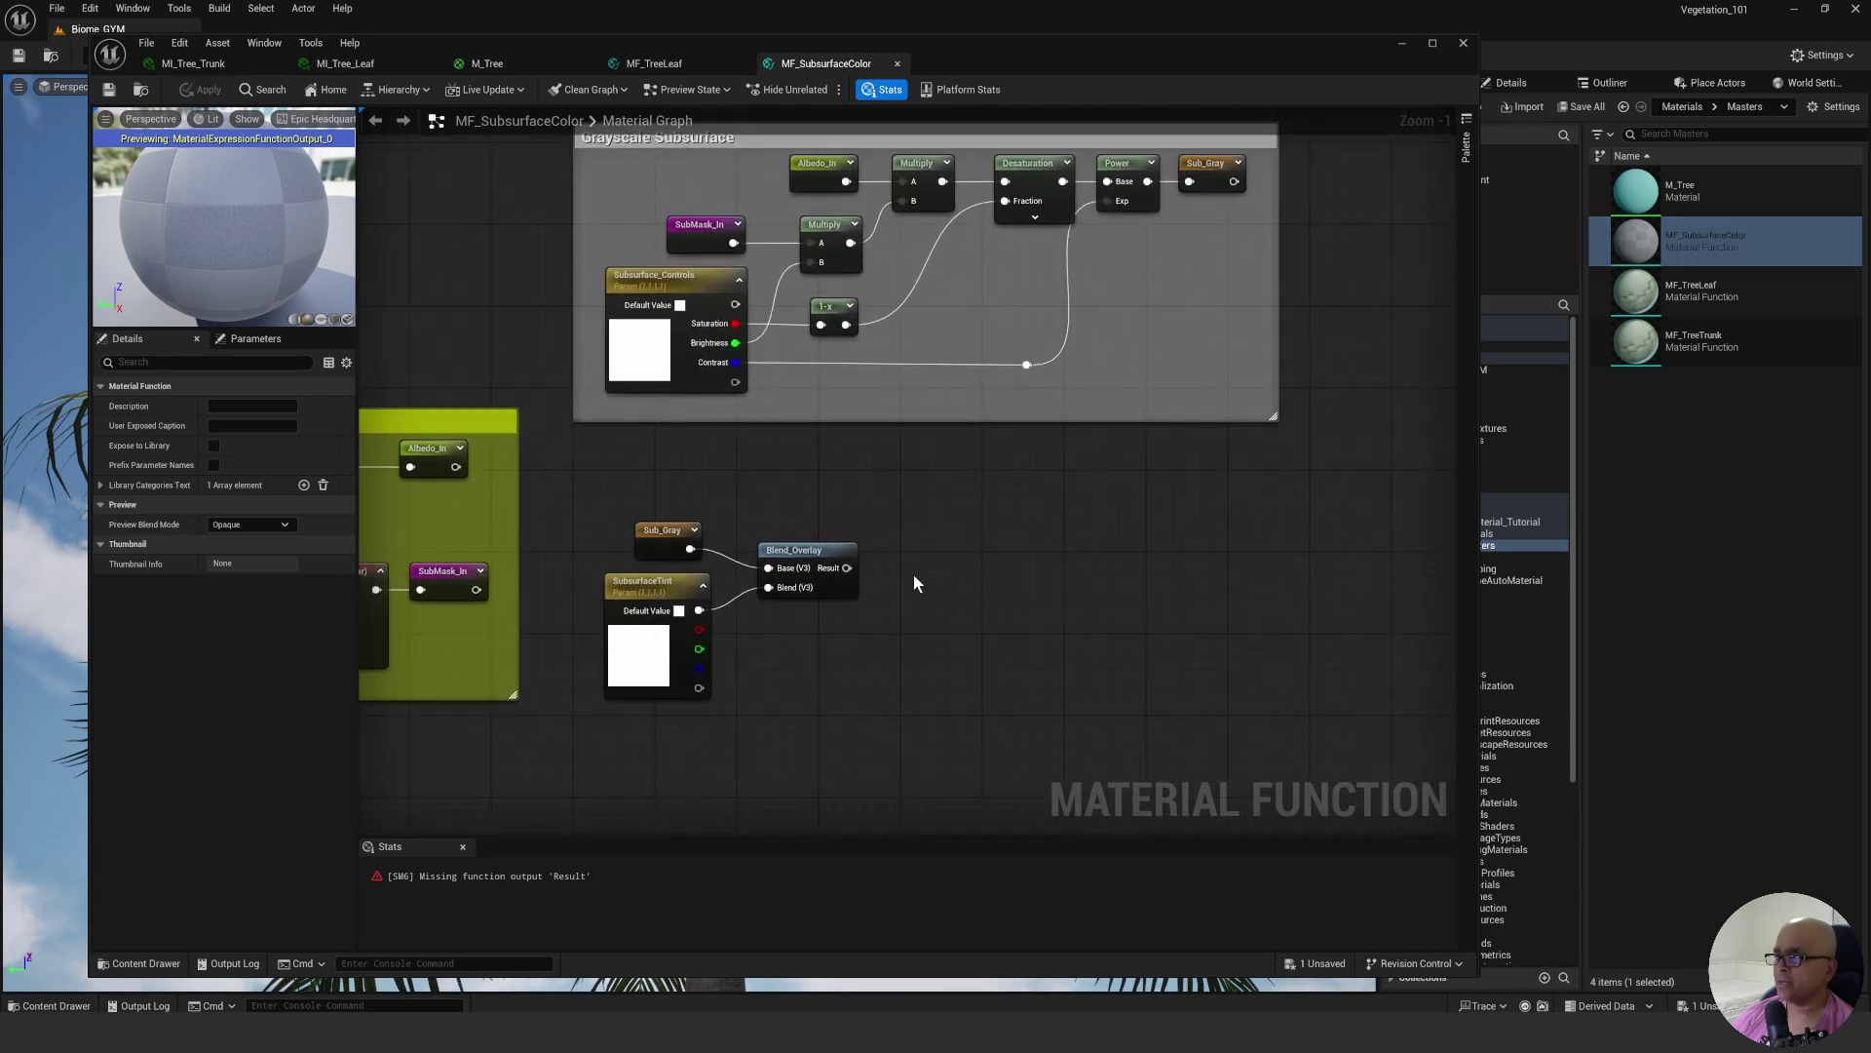
right_drag(938, 605, 946, 562)
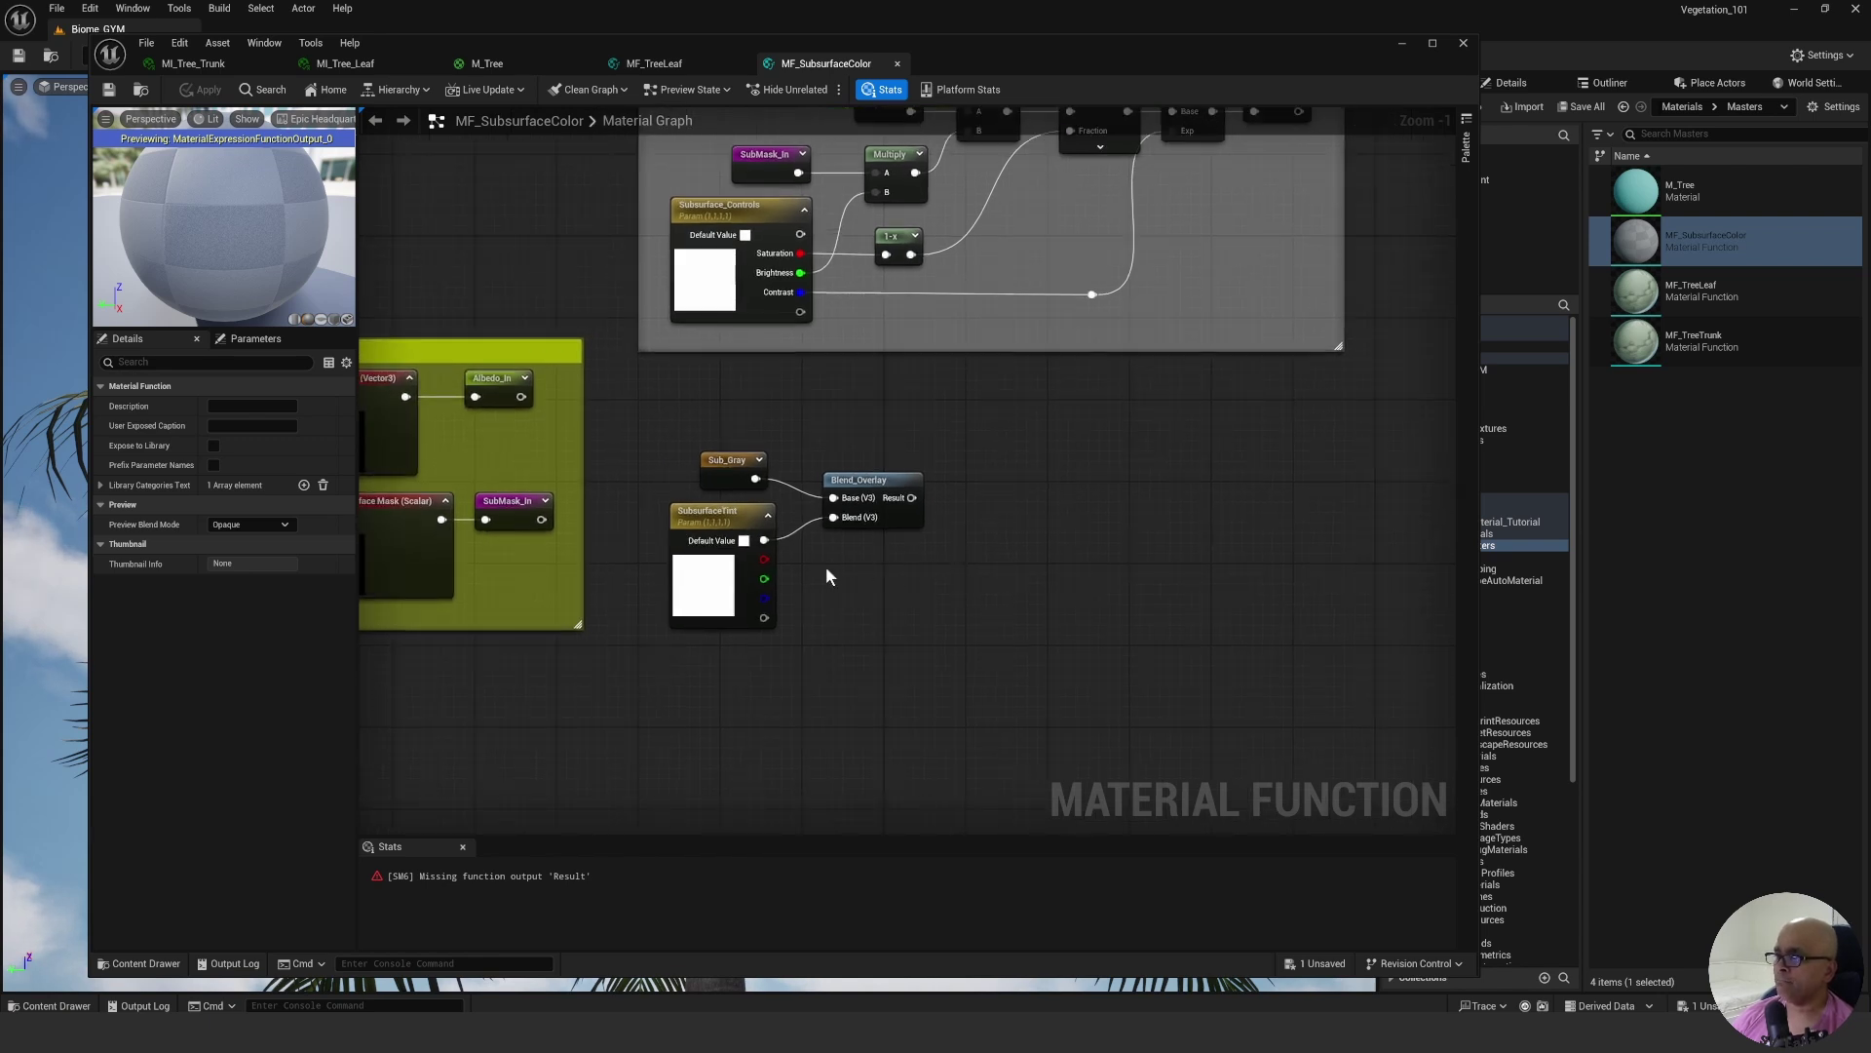
click(749, 512)
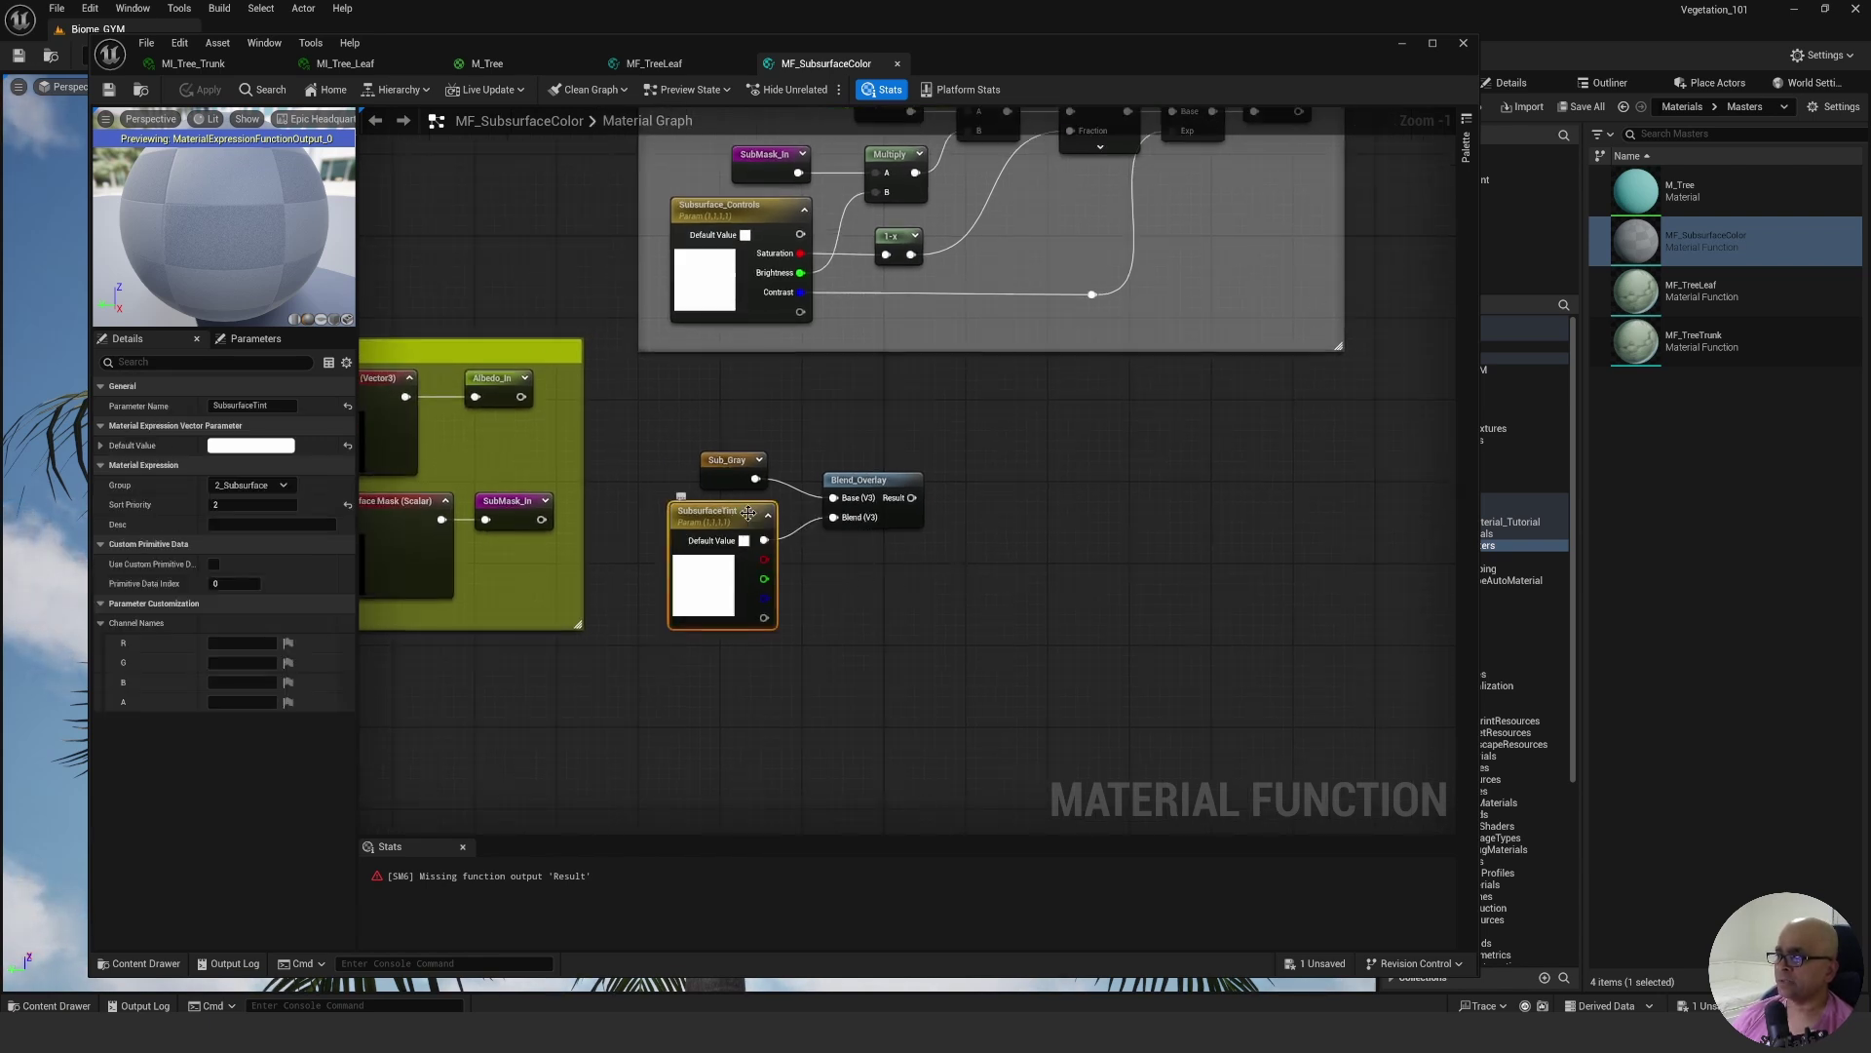
click(232, 703)
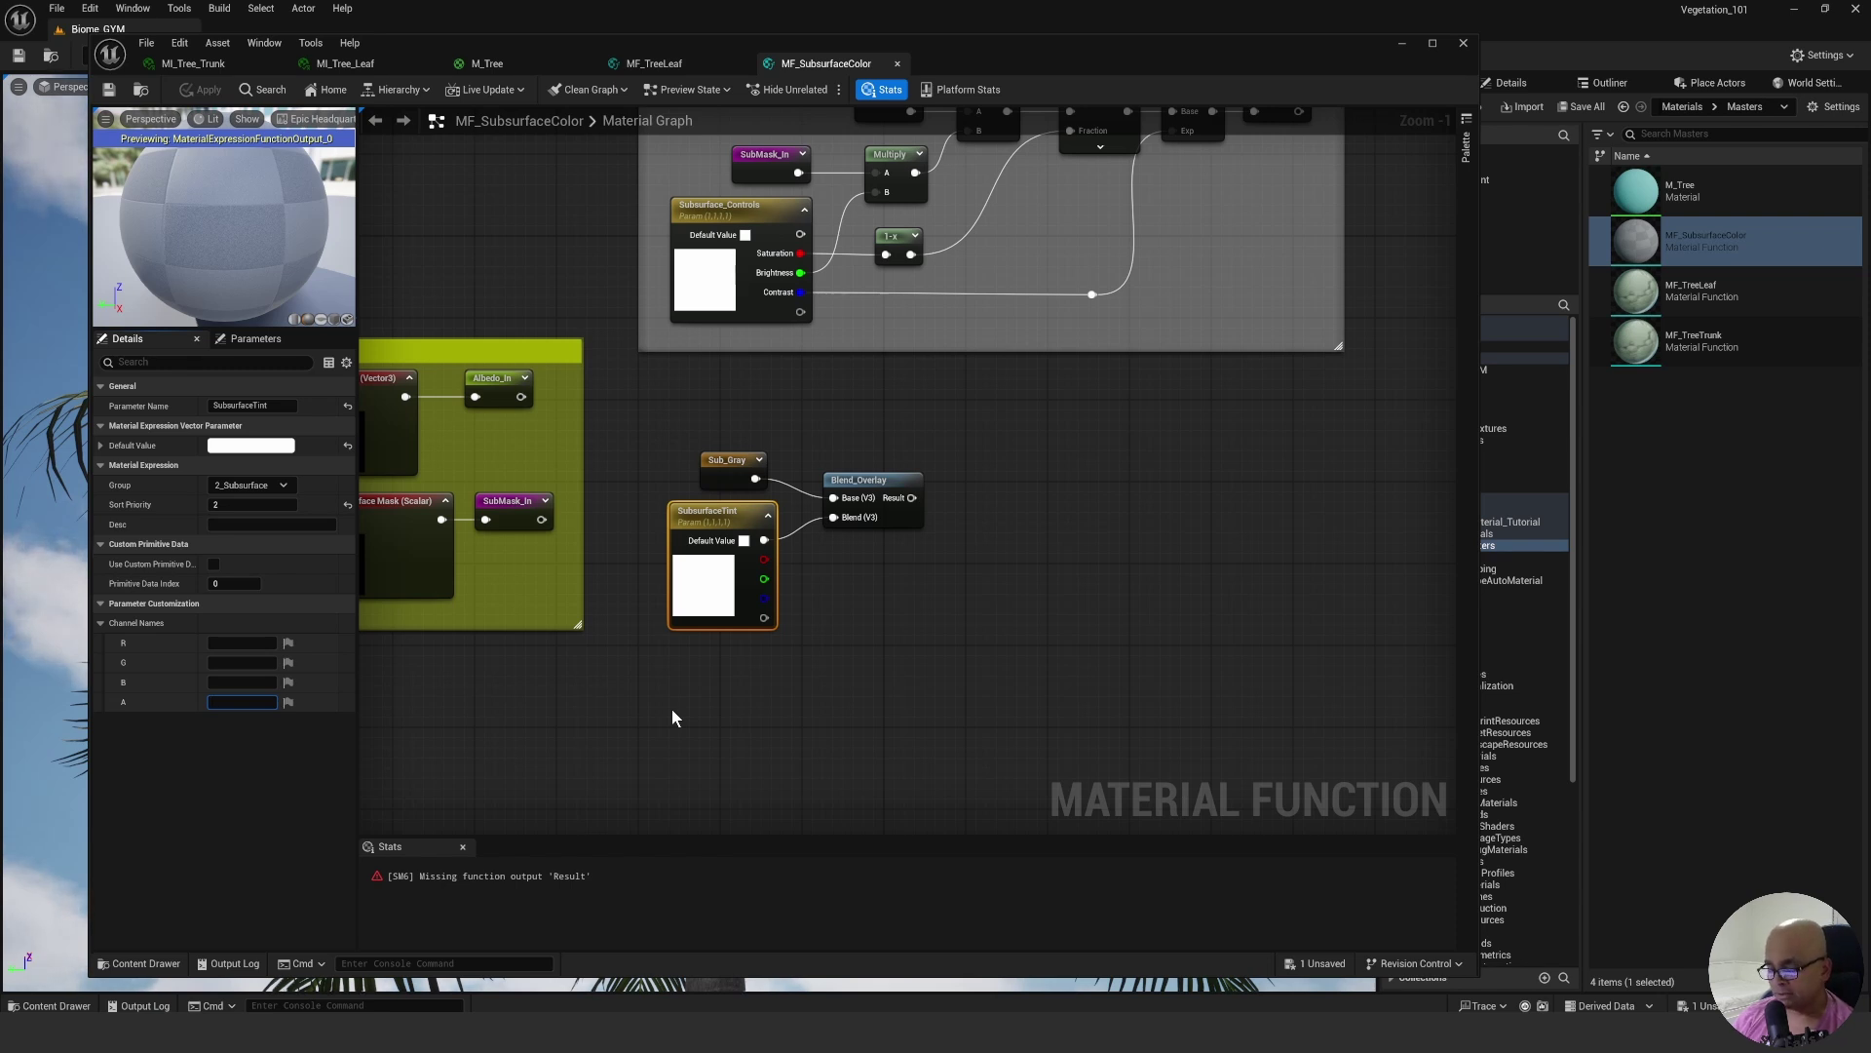
text(nt St)
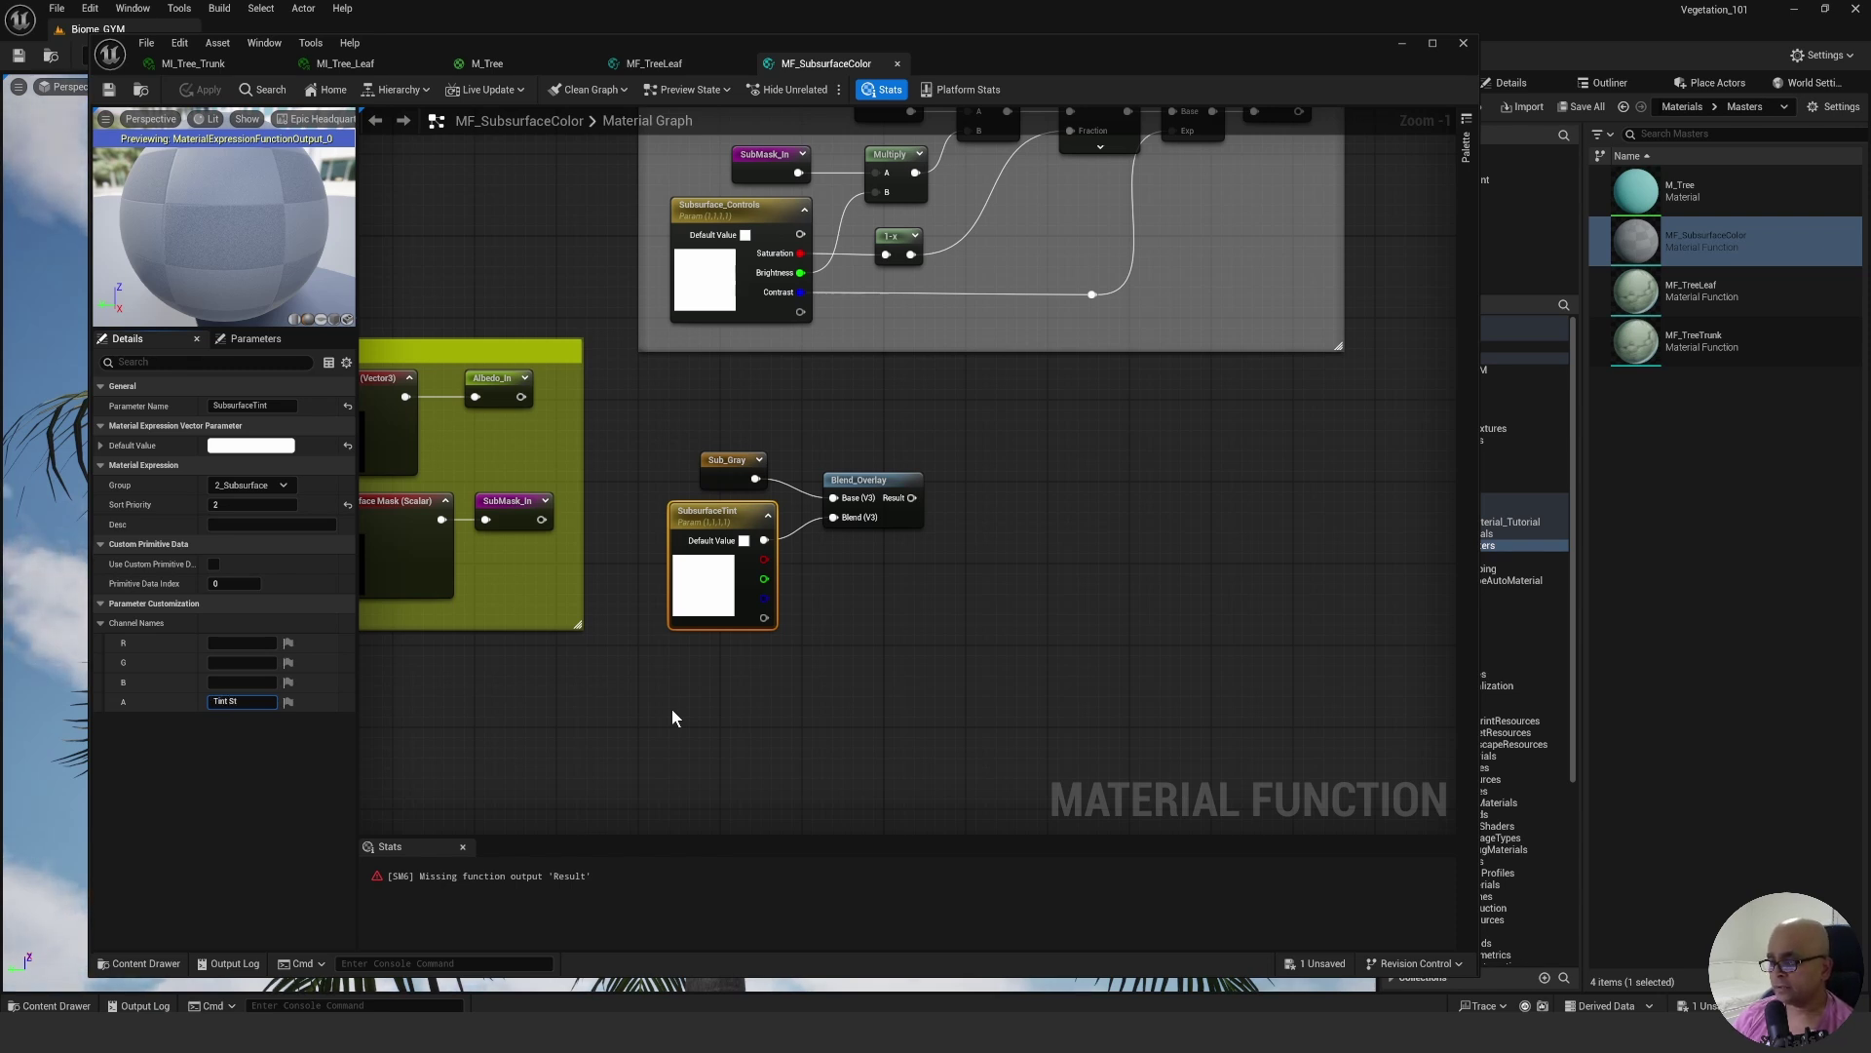
text(rength)
key(Return)
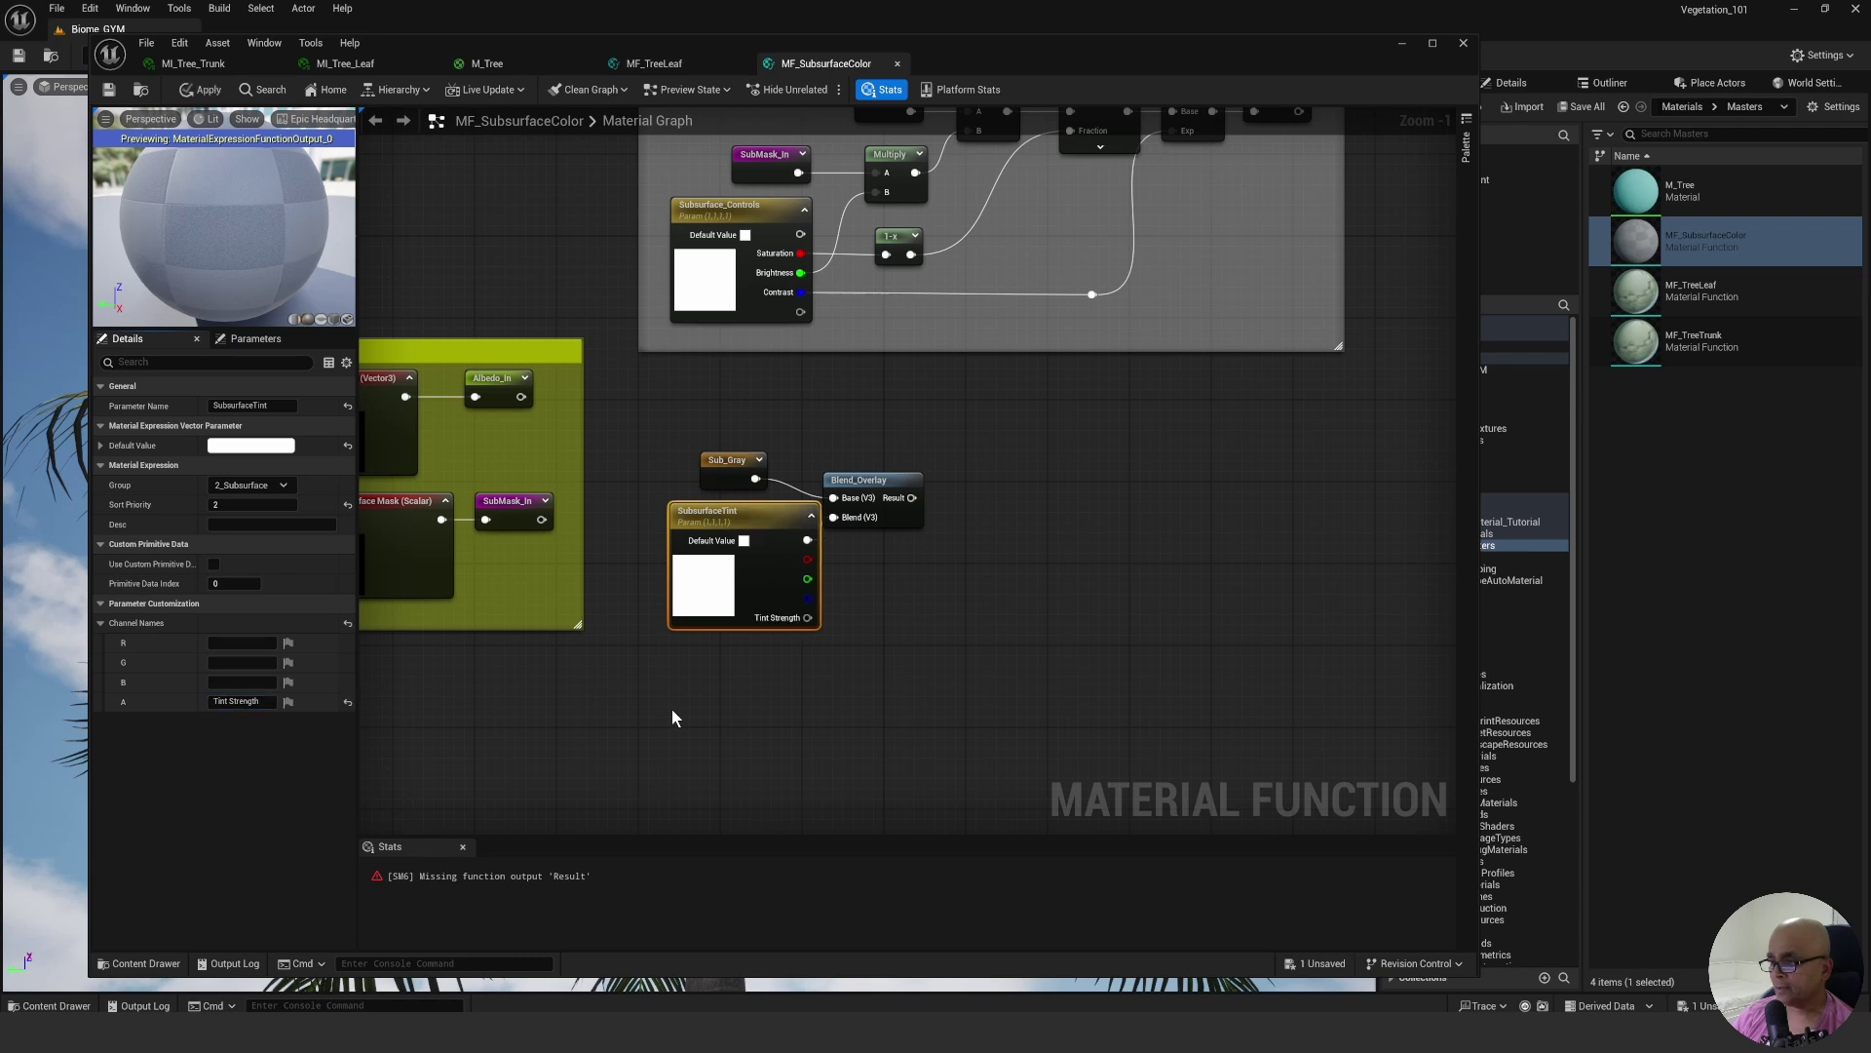
click(670, 710)
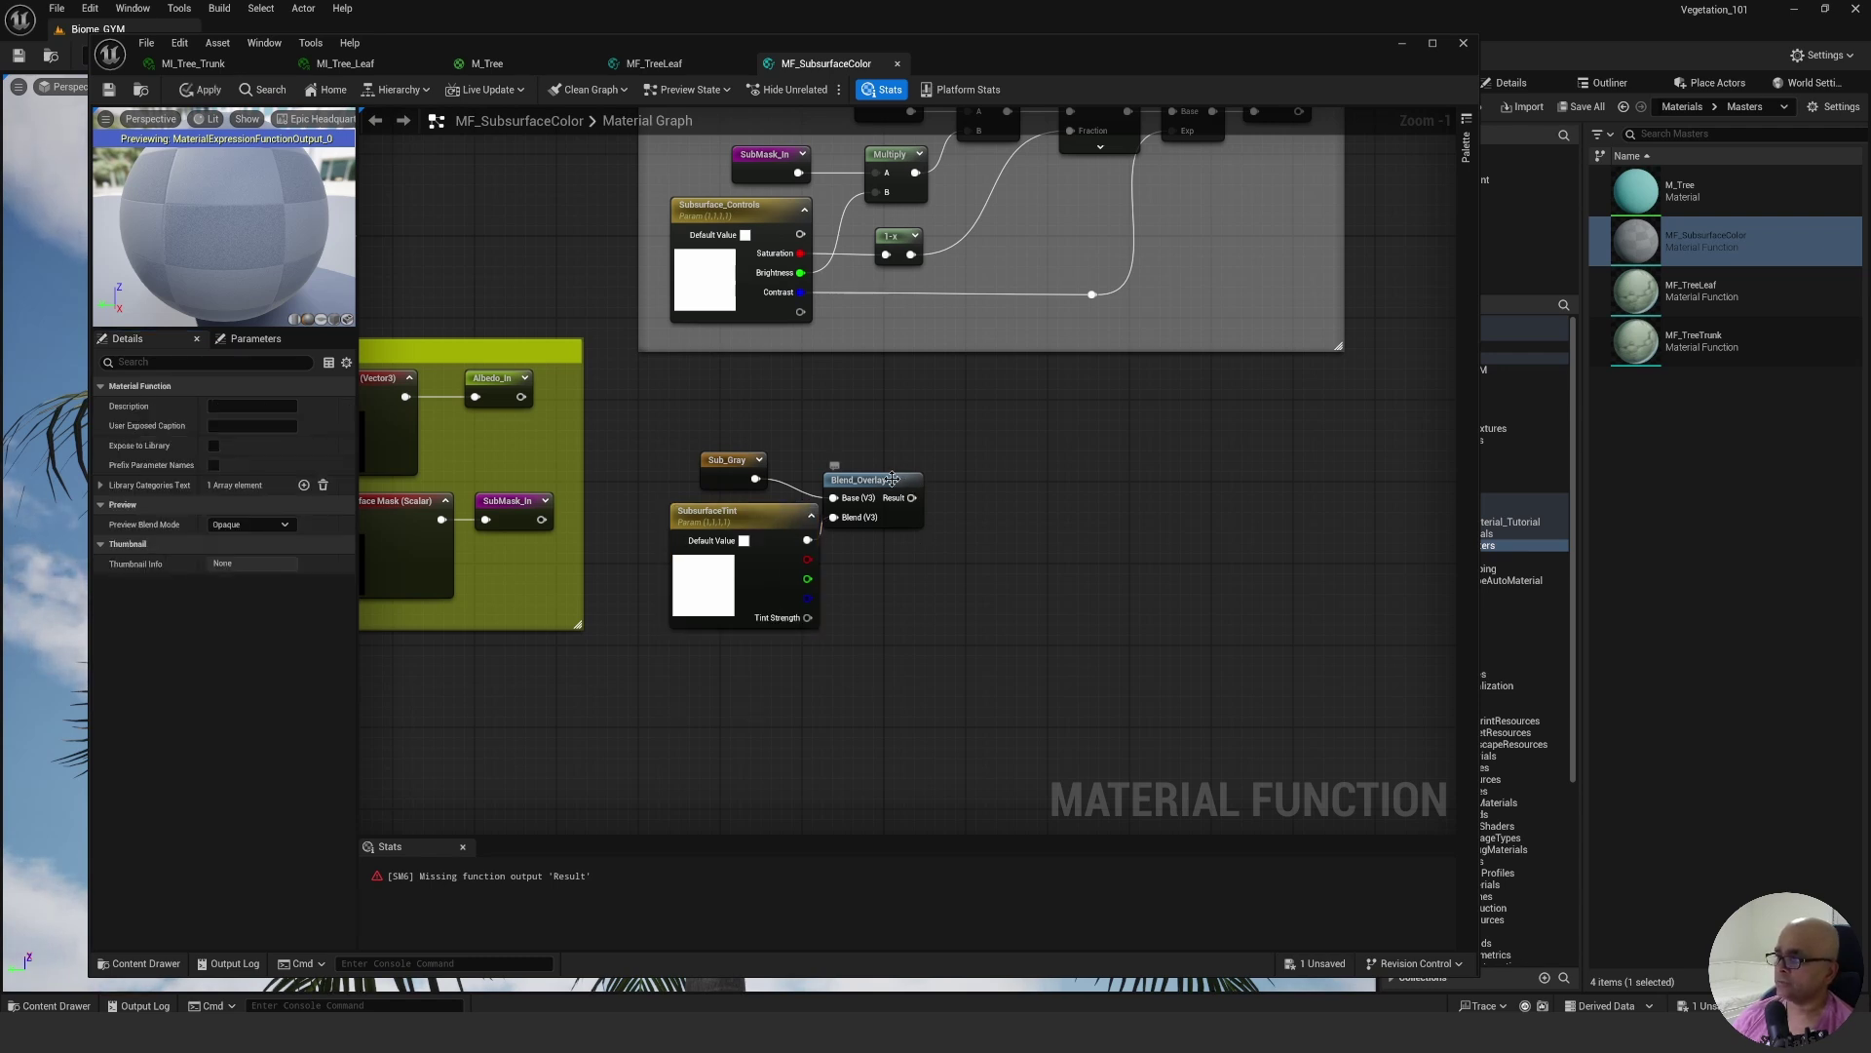
Move the Blend_Overlay node up and right so it clears the SubsurfaceTint node.
drag(887, 475, 918, 454)
click(915, 563)
right_drag(915, 574, 817, 582)
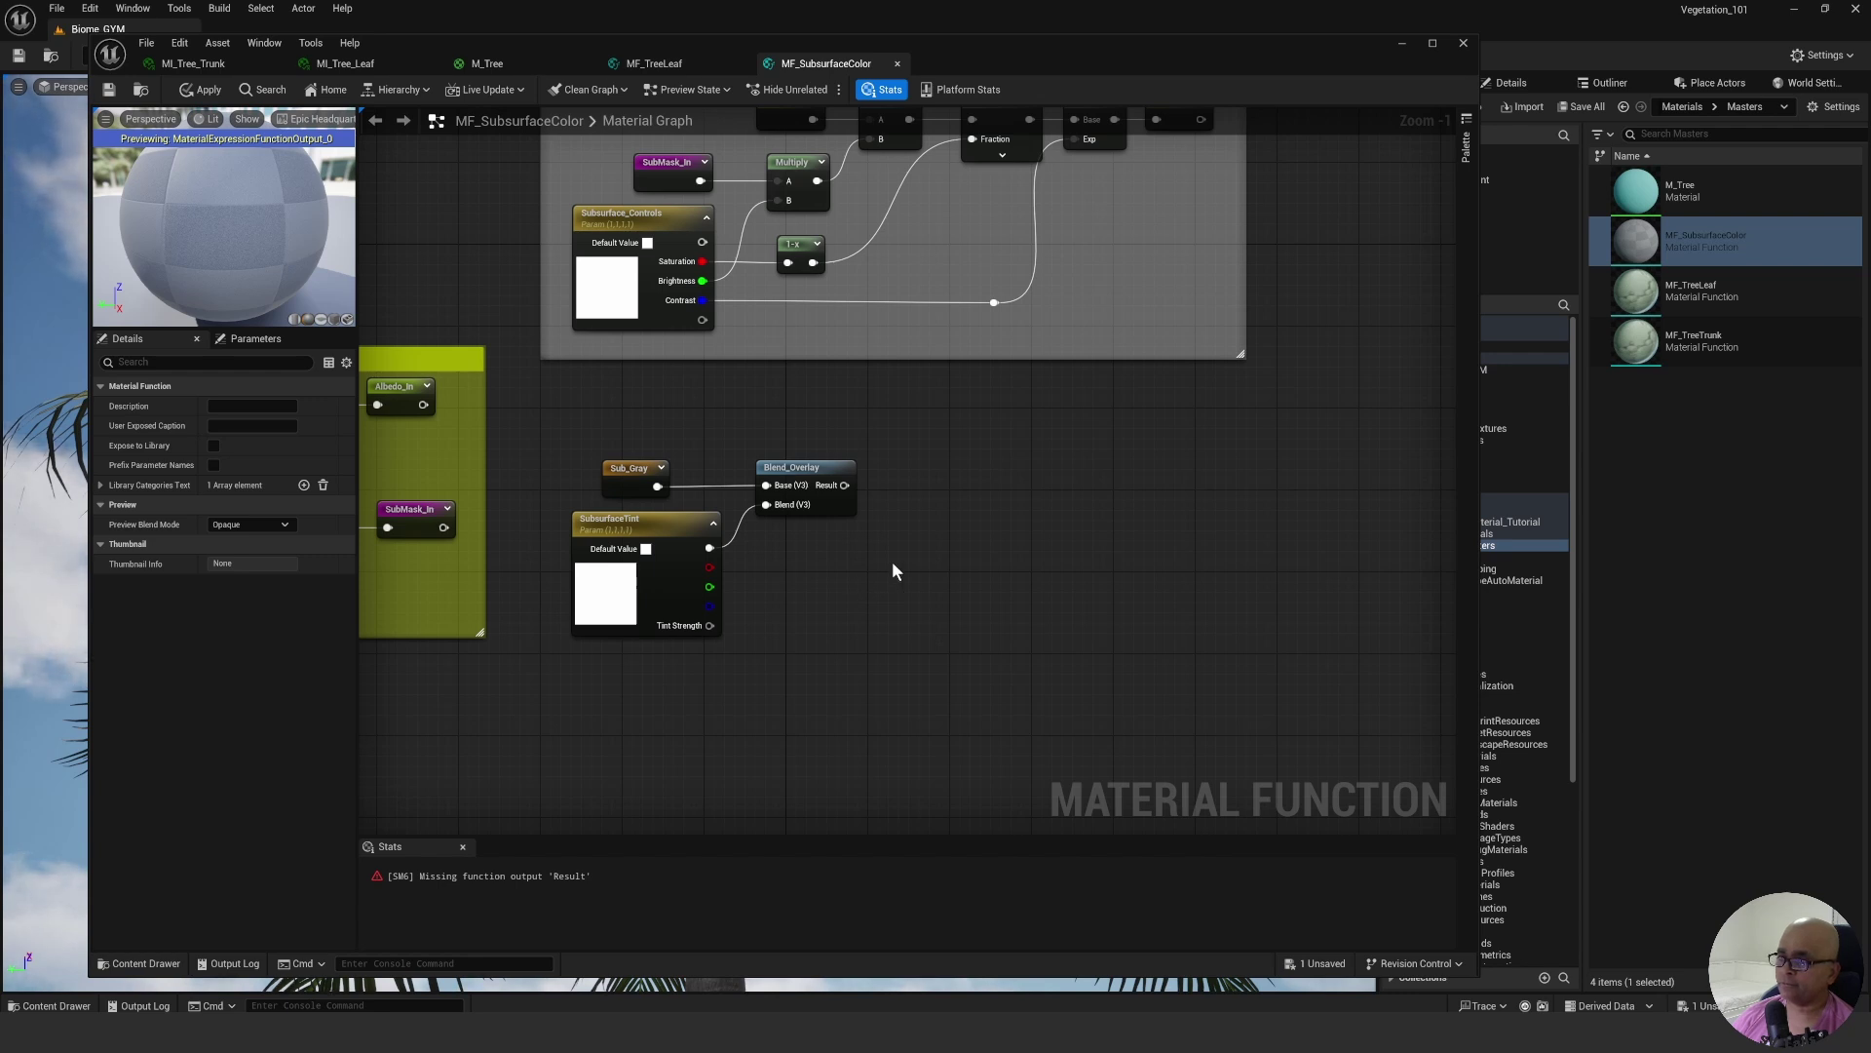
Add a LinearInterpolate node below and to the right of Blend_Overlay.
right_drag(890, 560, 874, 581)
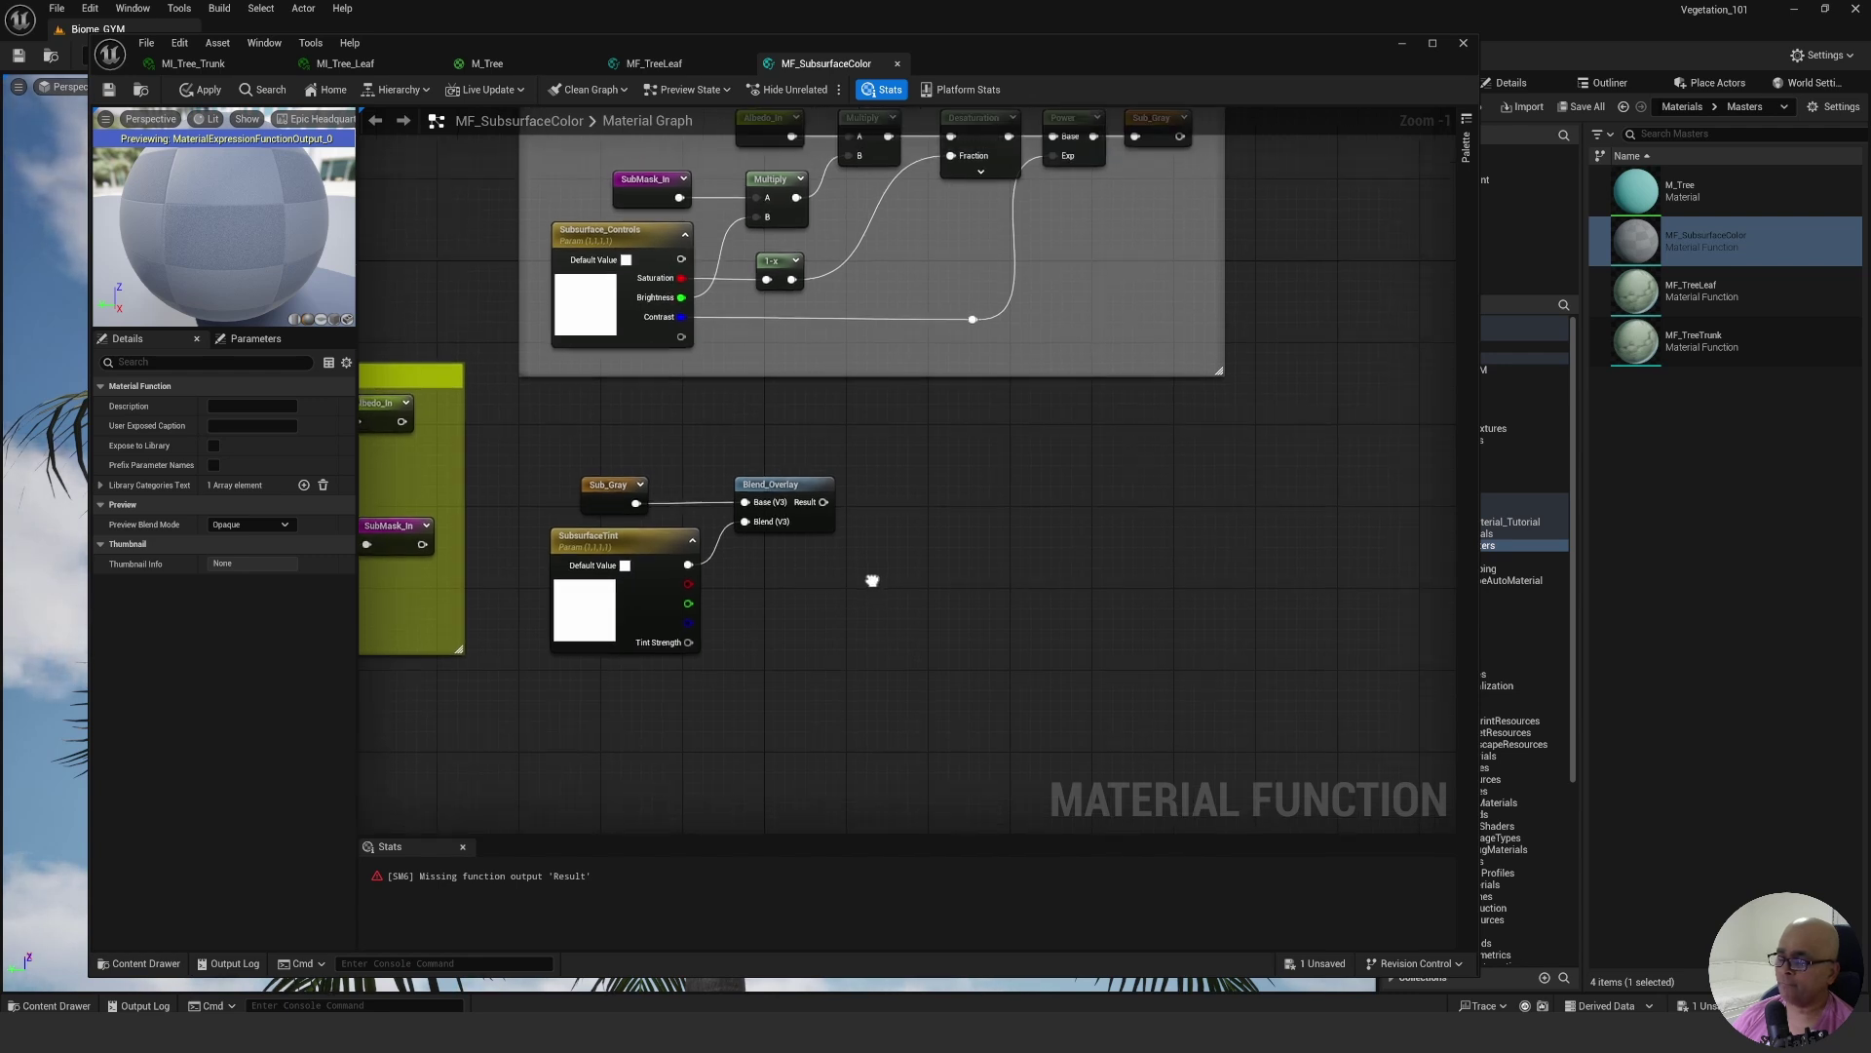
right_click(927, 604)
text(lin)
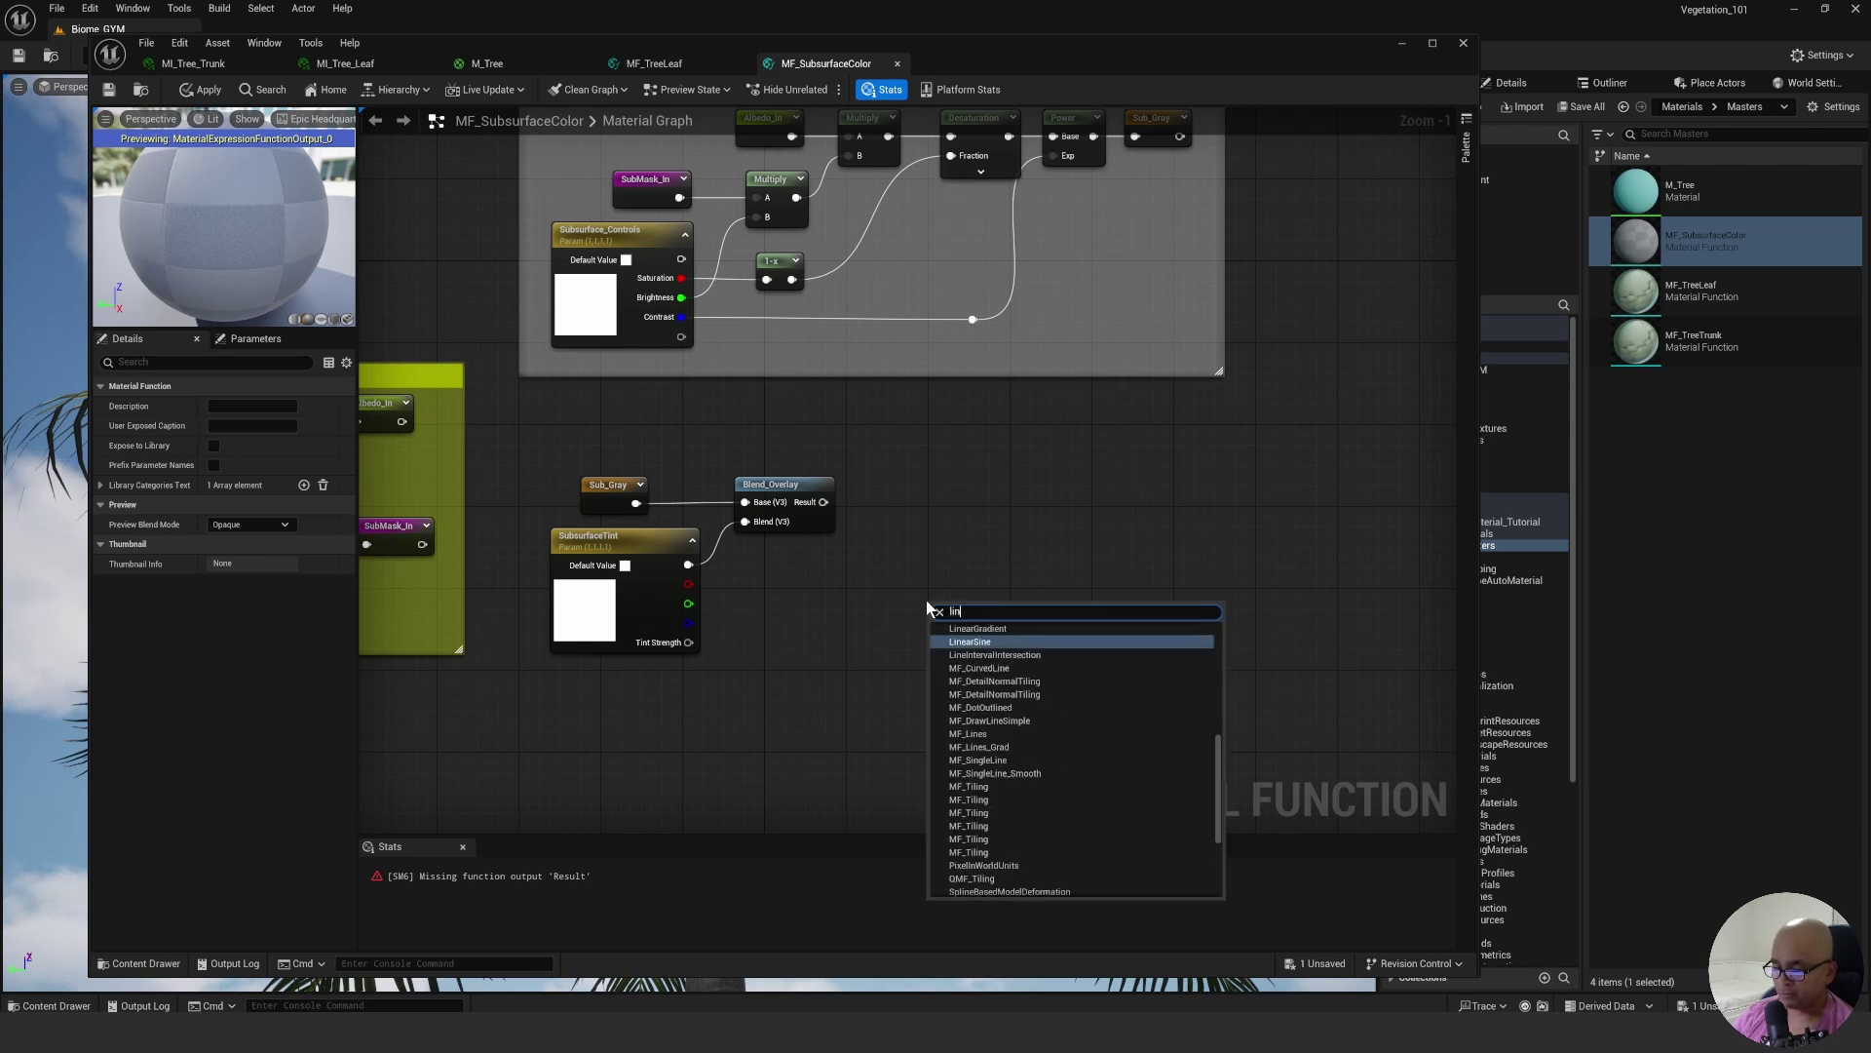
text(ea)
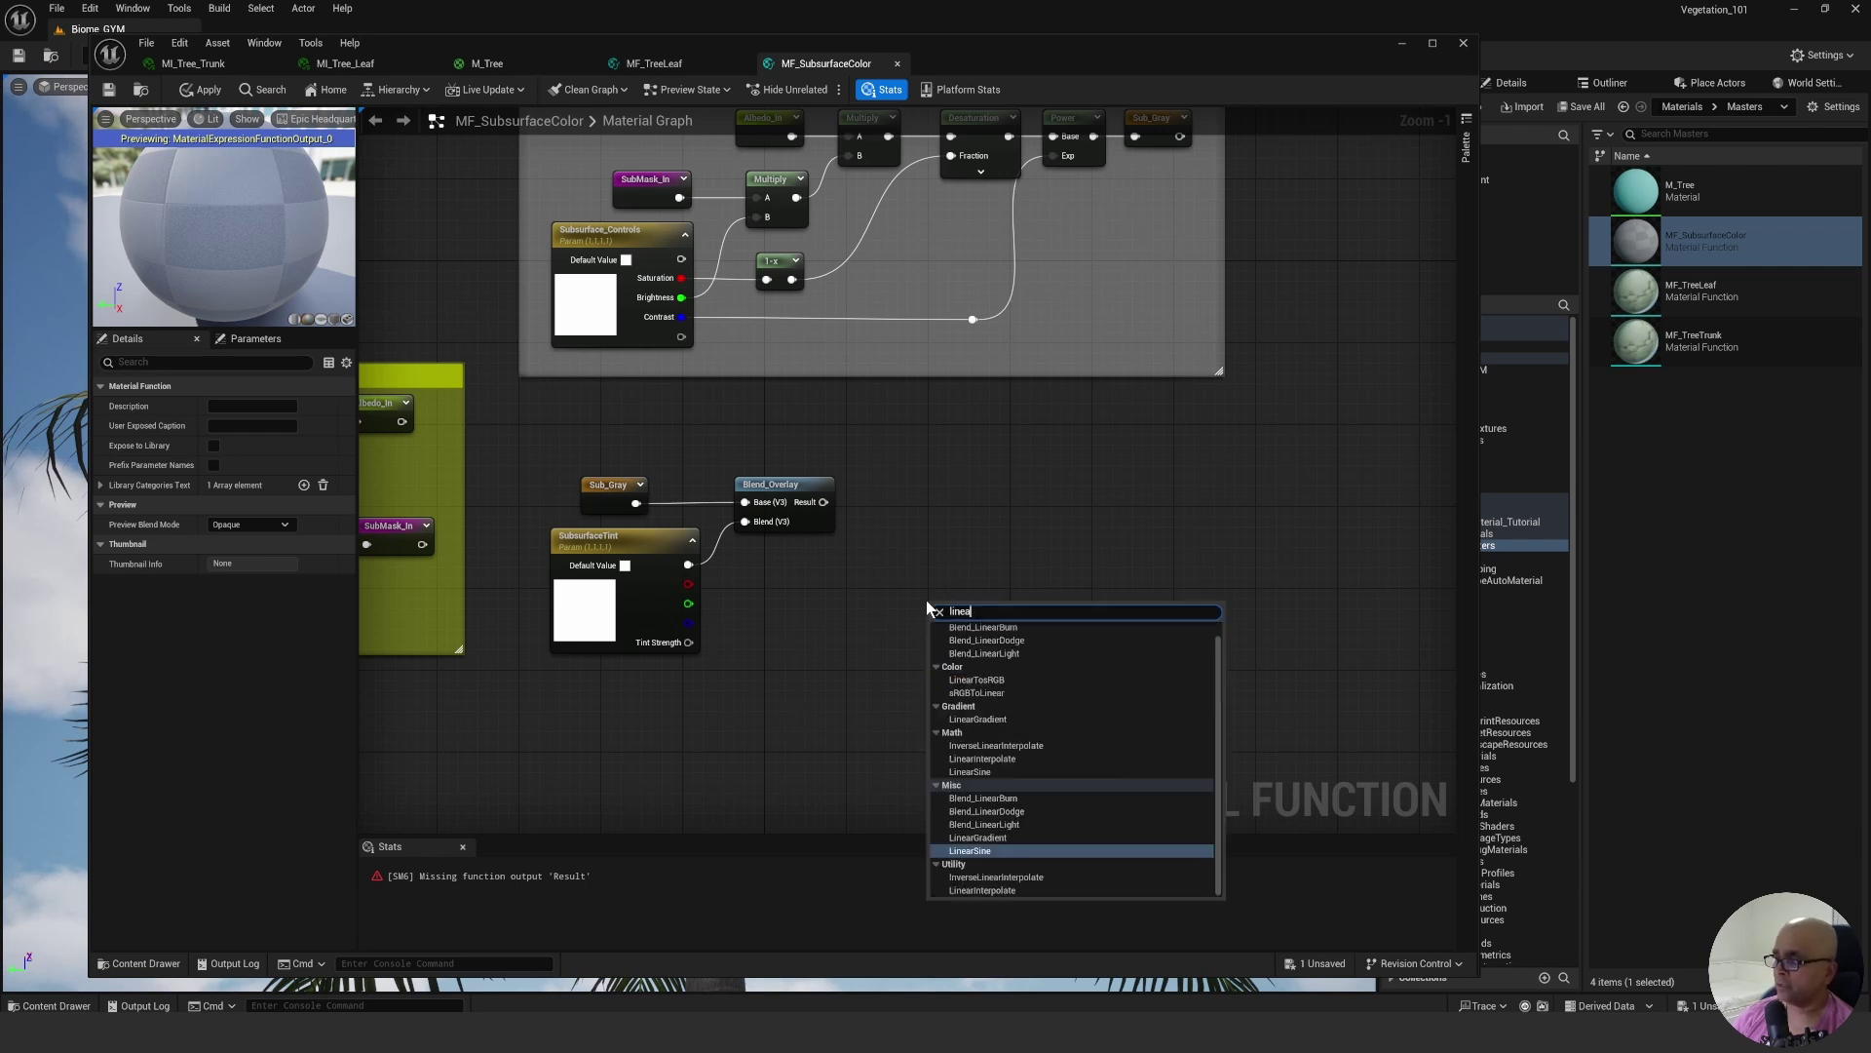
text(r)
key(Up)
key(Up)
key(Up)
key(Up)
key(Up)
key(Up)
key(Up)
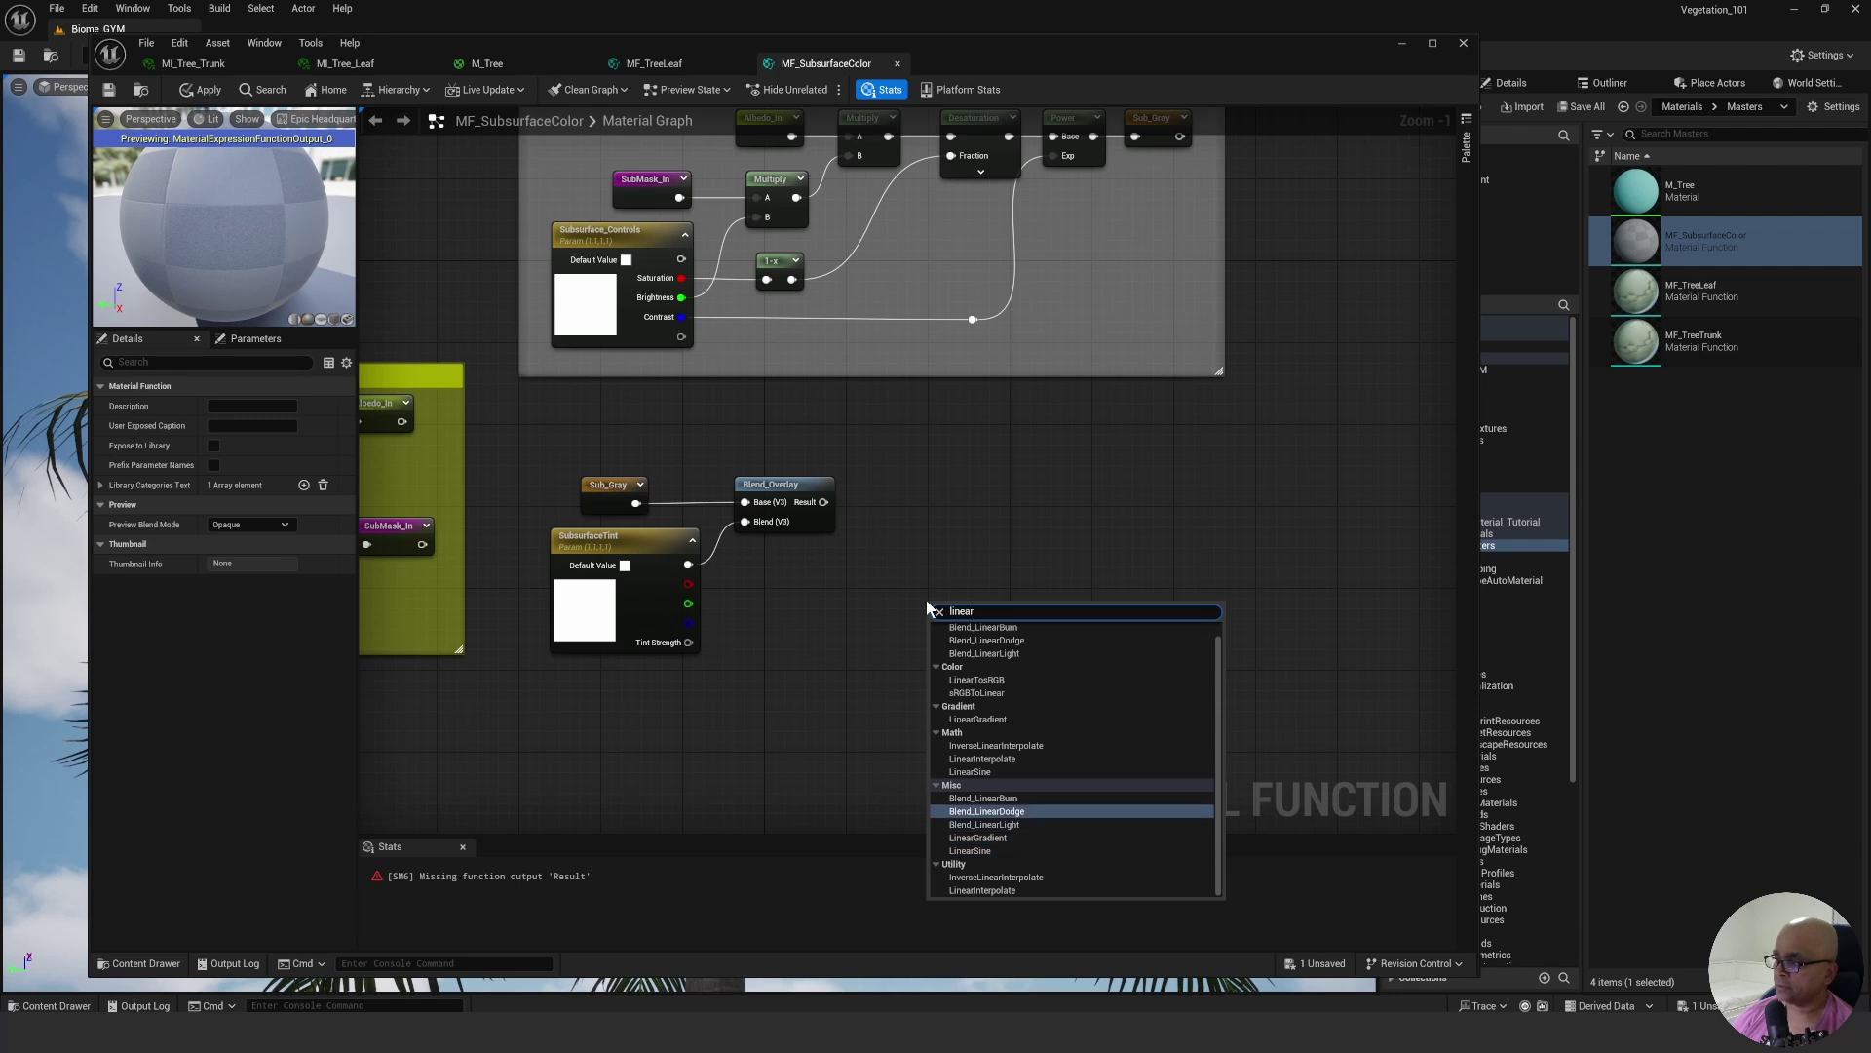
key(Return)
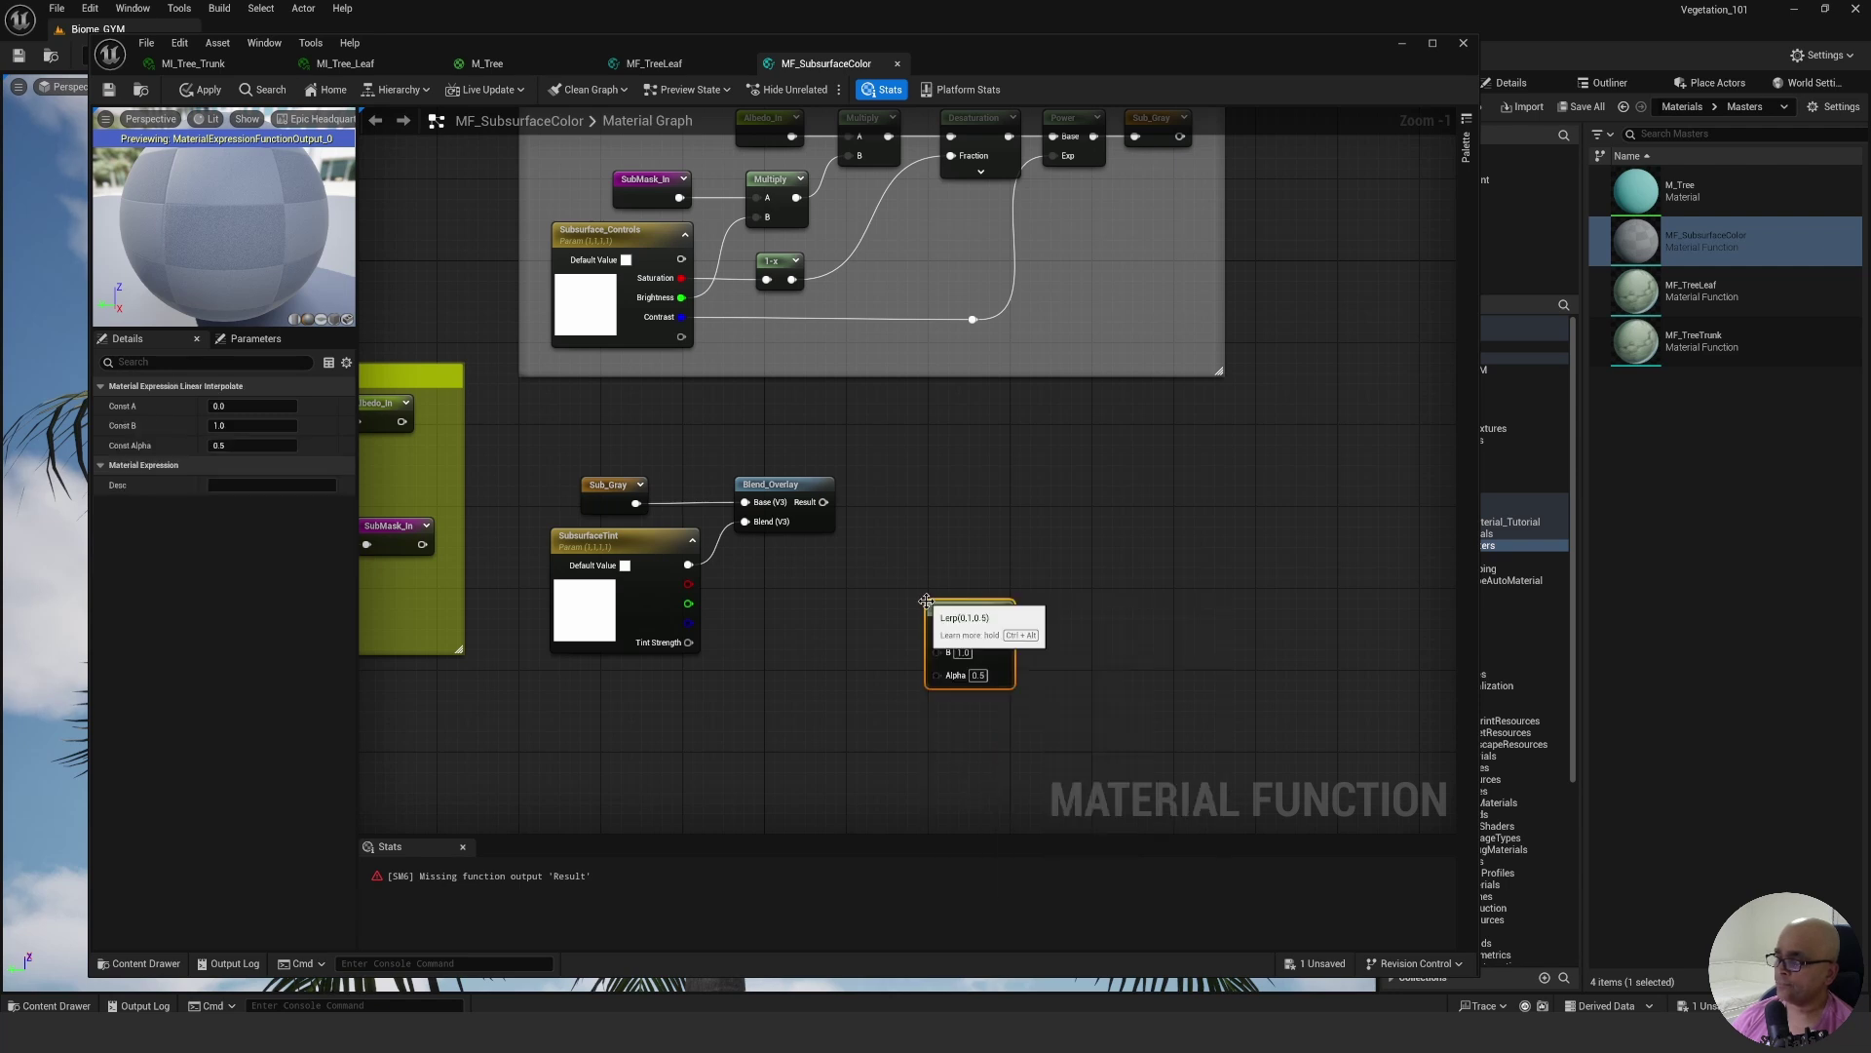
Move the Lerp node up and further right, slightly lower than Blend_Overlay with space between them.
drag(980, 609, 945, 547)
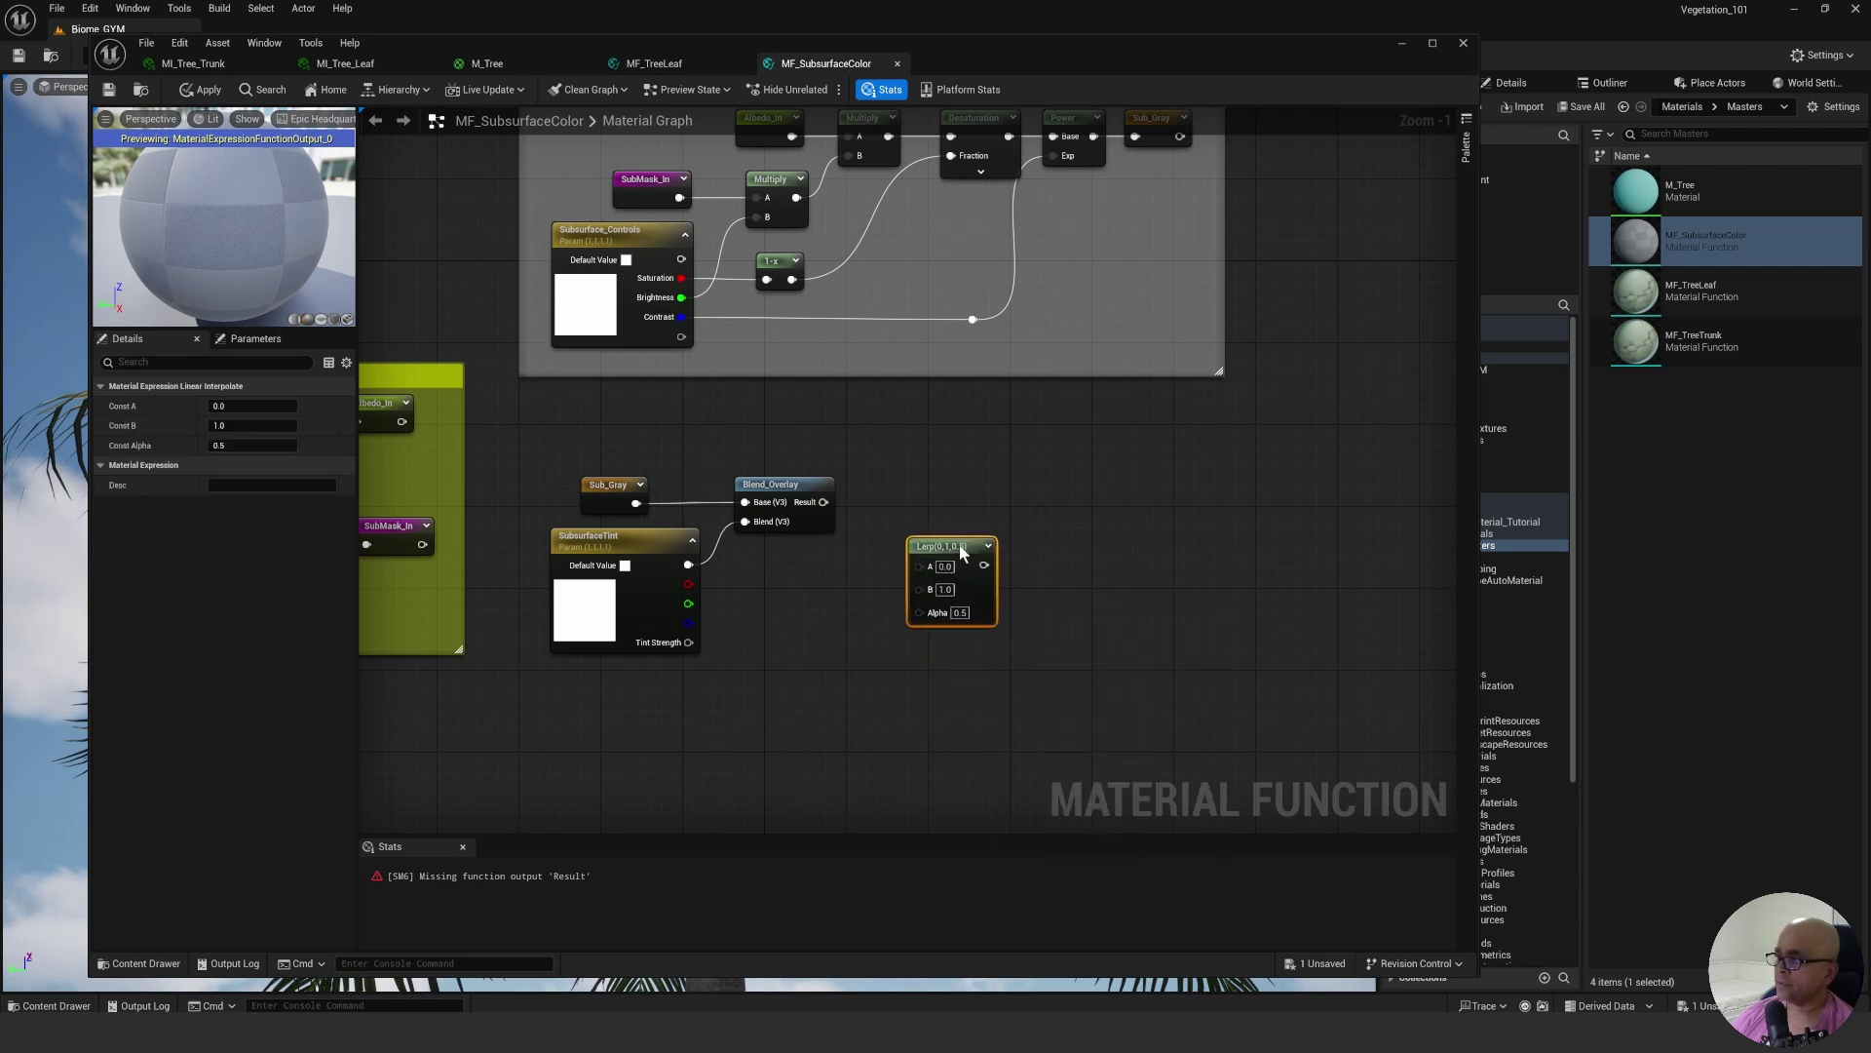
click(962, 451)
right_drag(895, 548, 919, 554)
drag(919, 554, 991, 553)
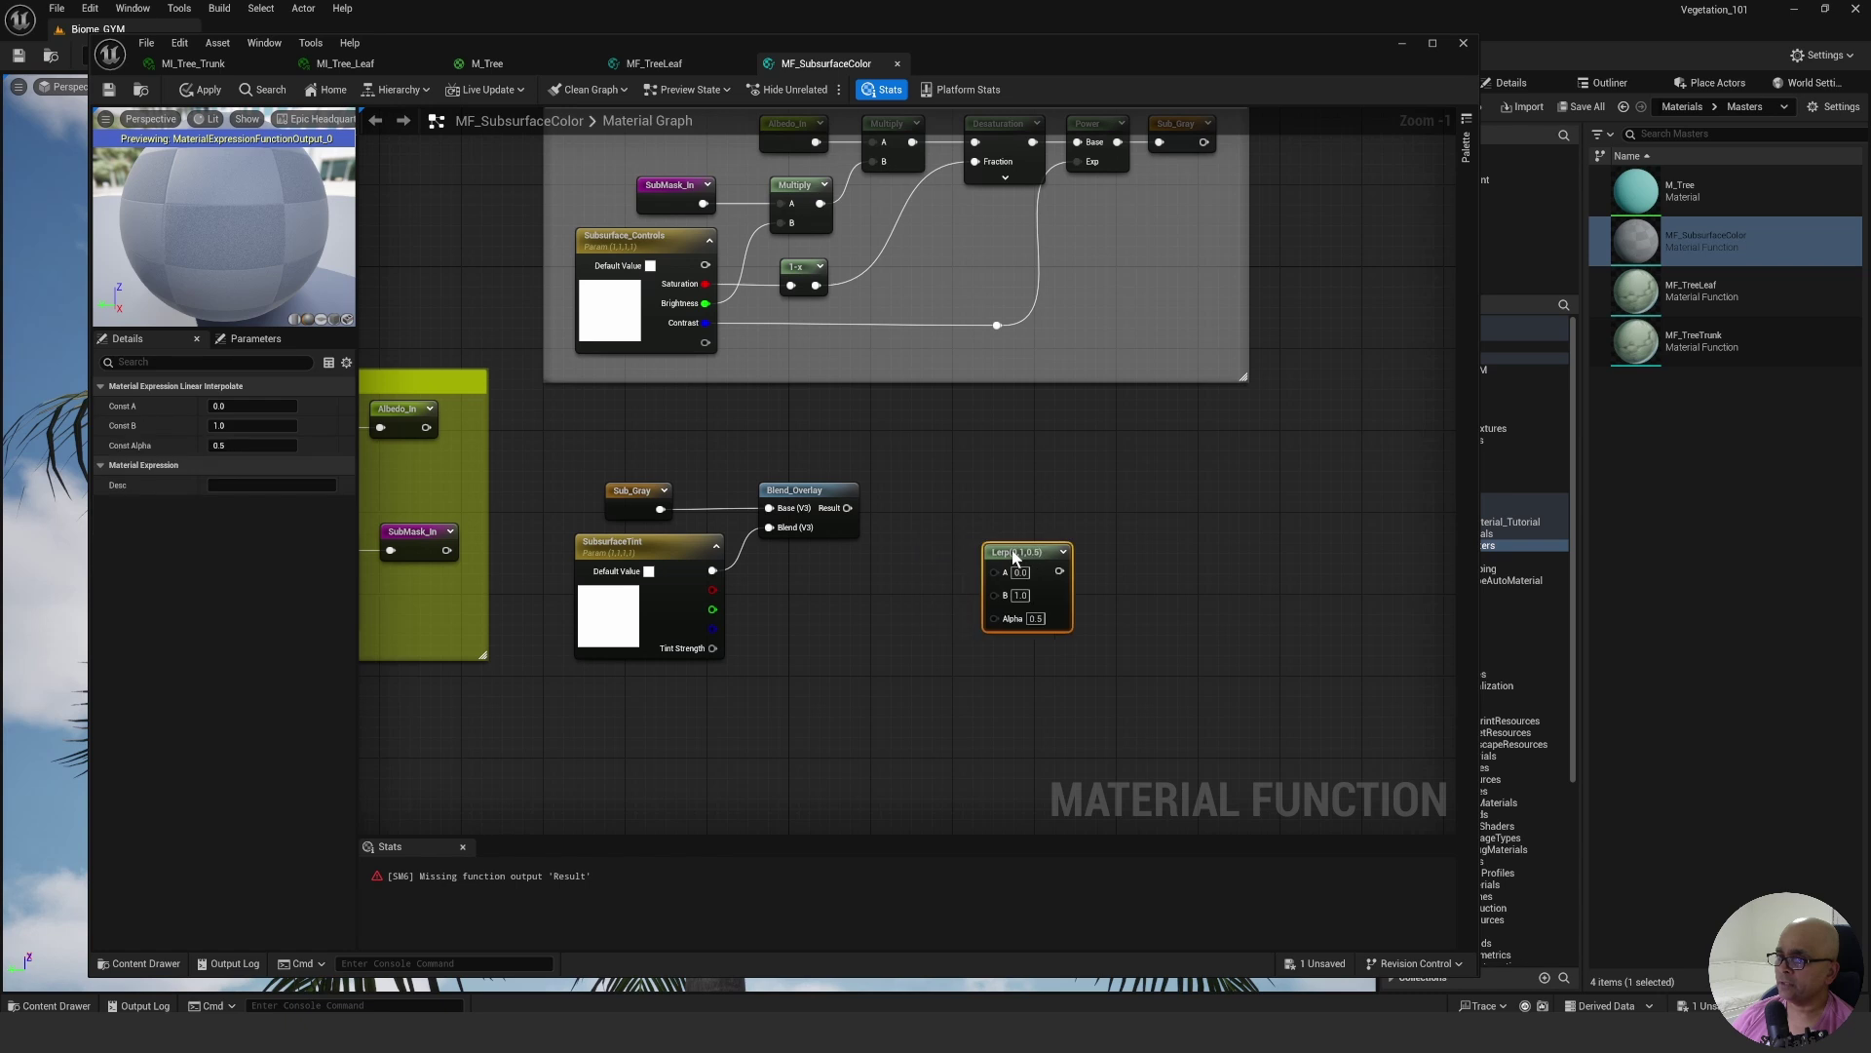
click(1010, 494)
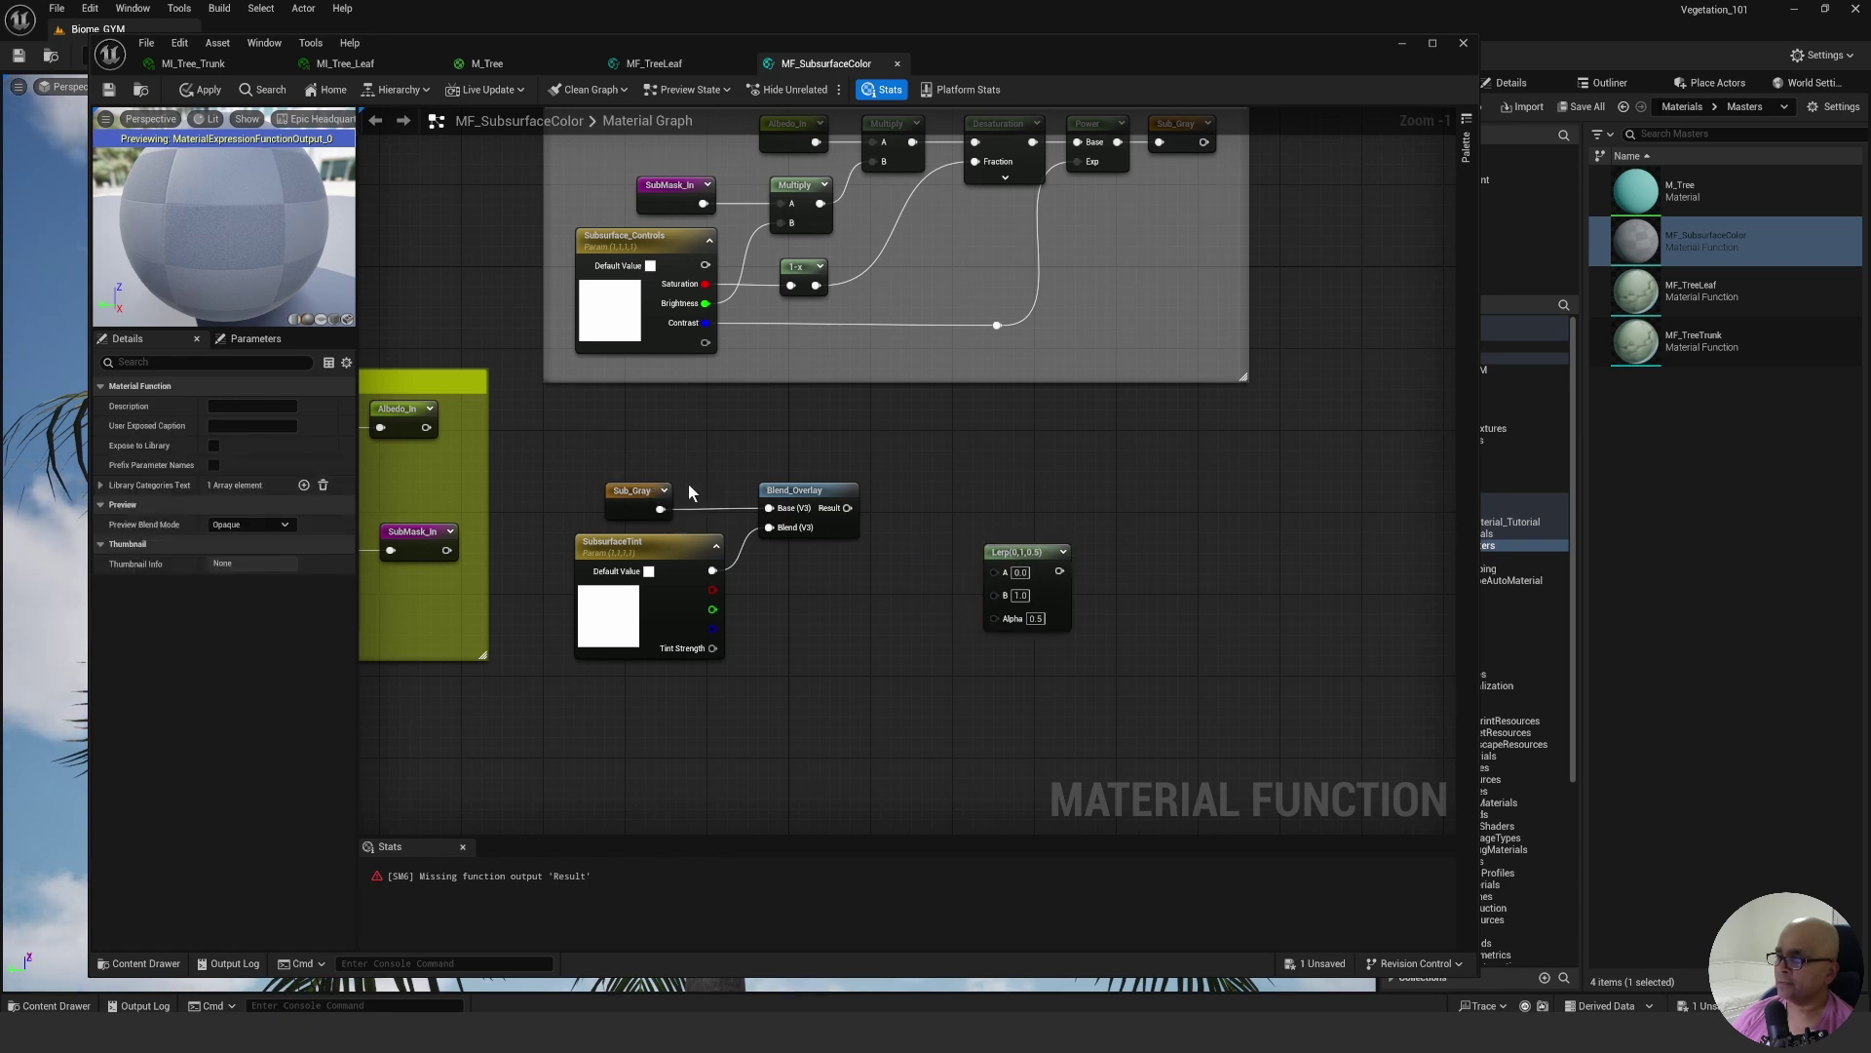
Connect Sub_Gray to the Lerp's A input and the Blend_Overlay result to its B input.
right_drag(1185, 219, 1170, 214)
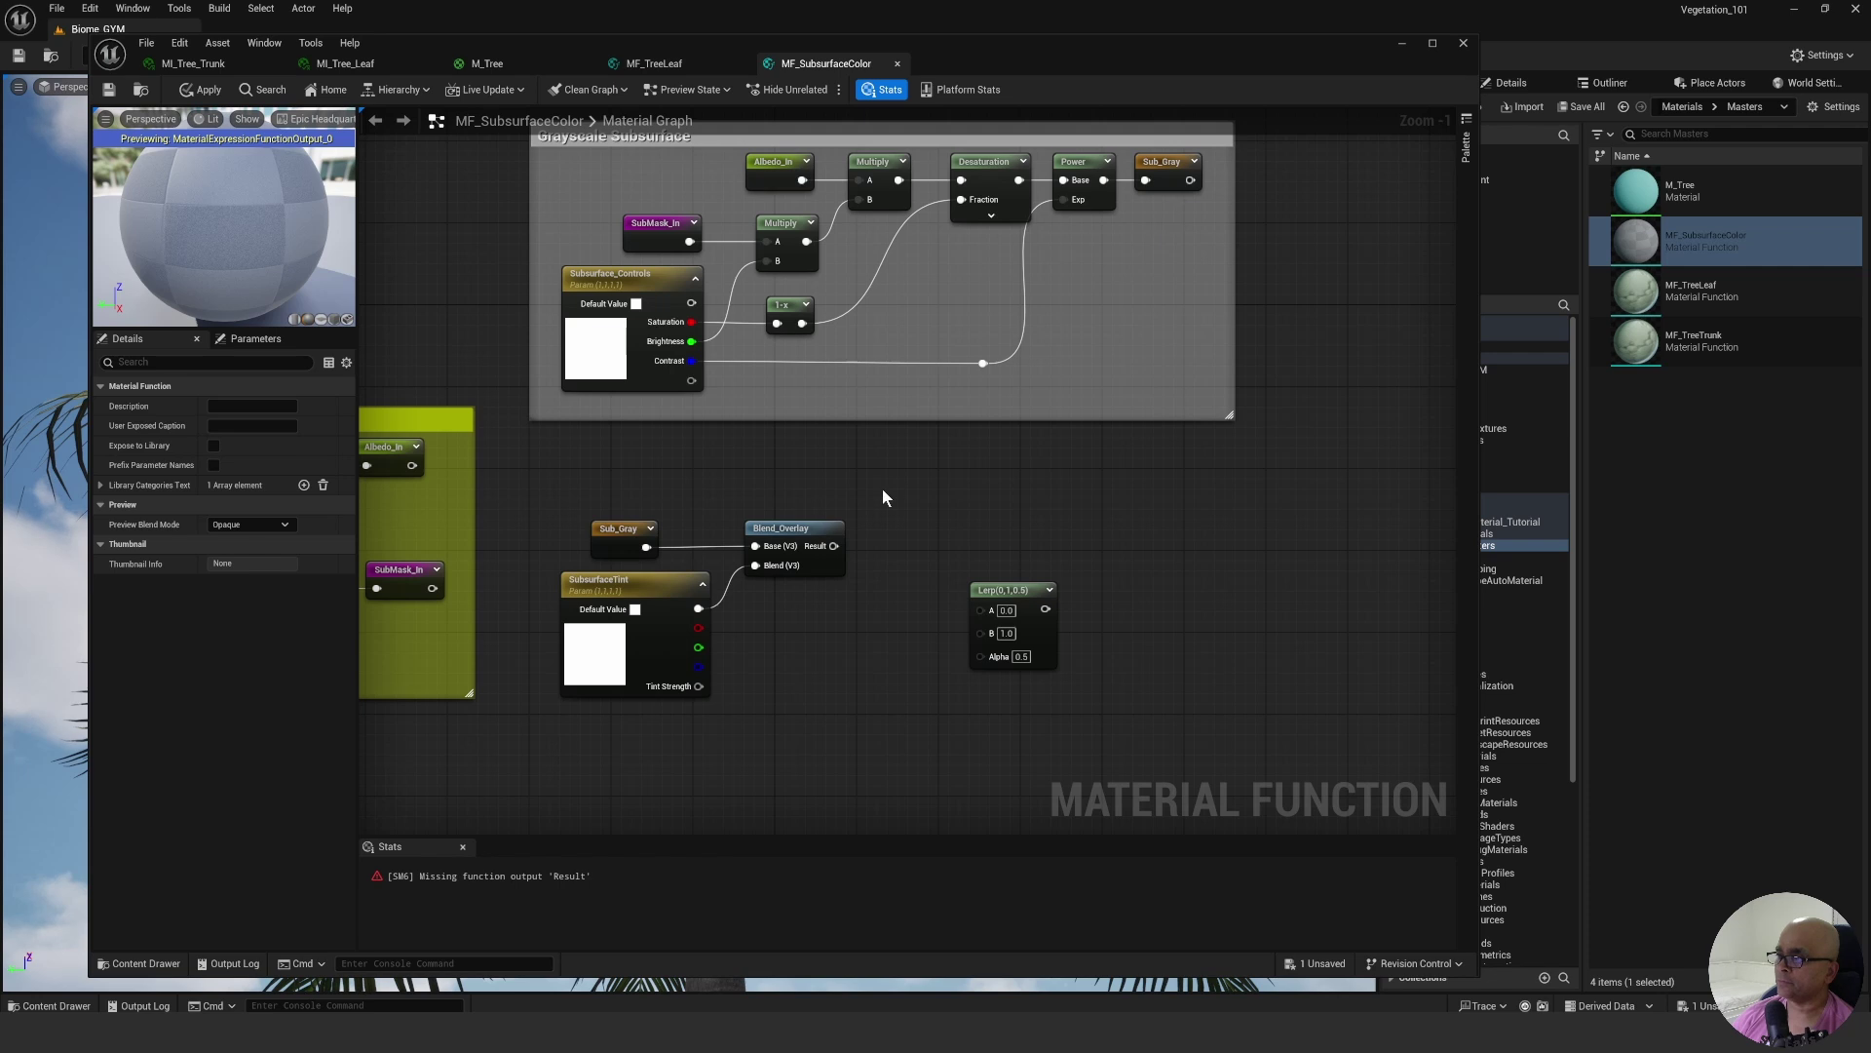
right_drag(883, 499, 893, 448)
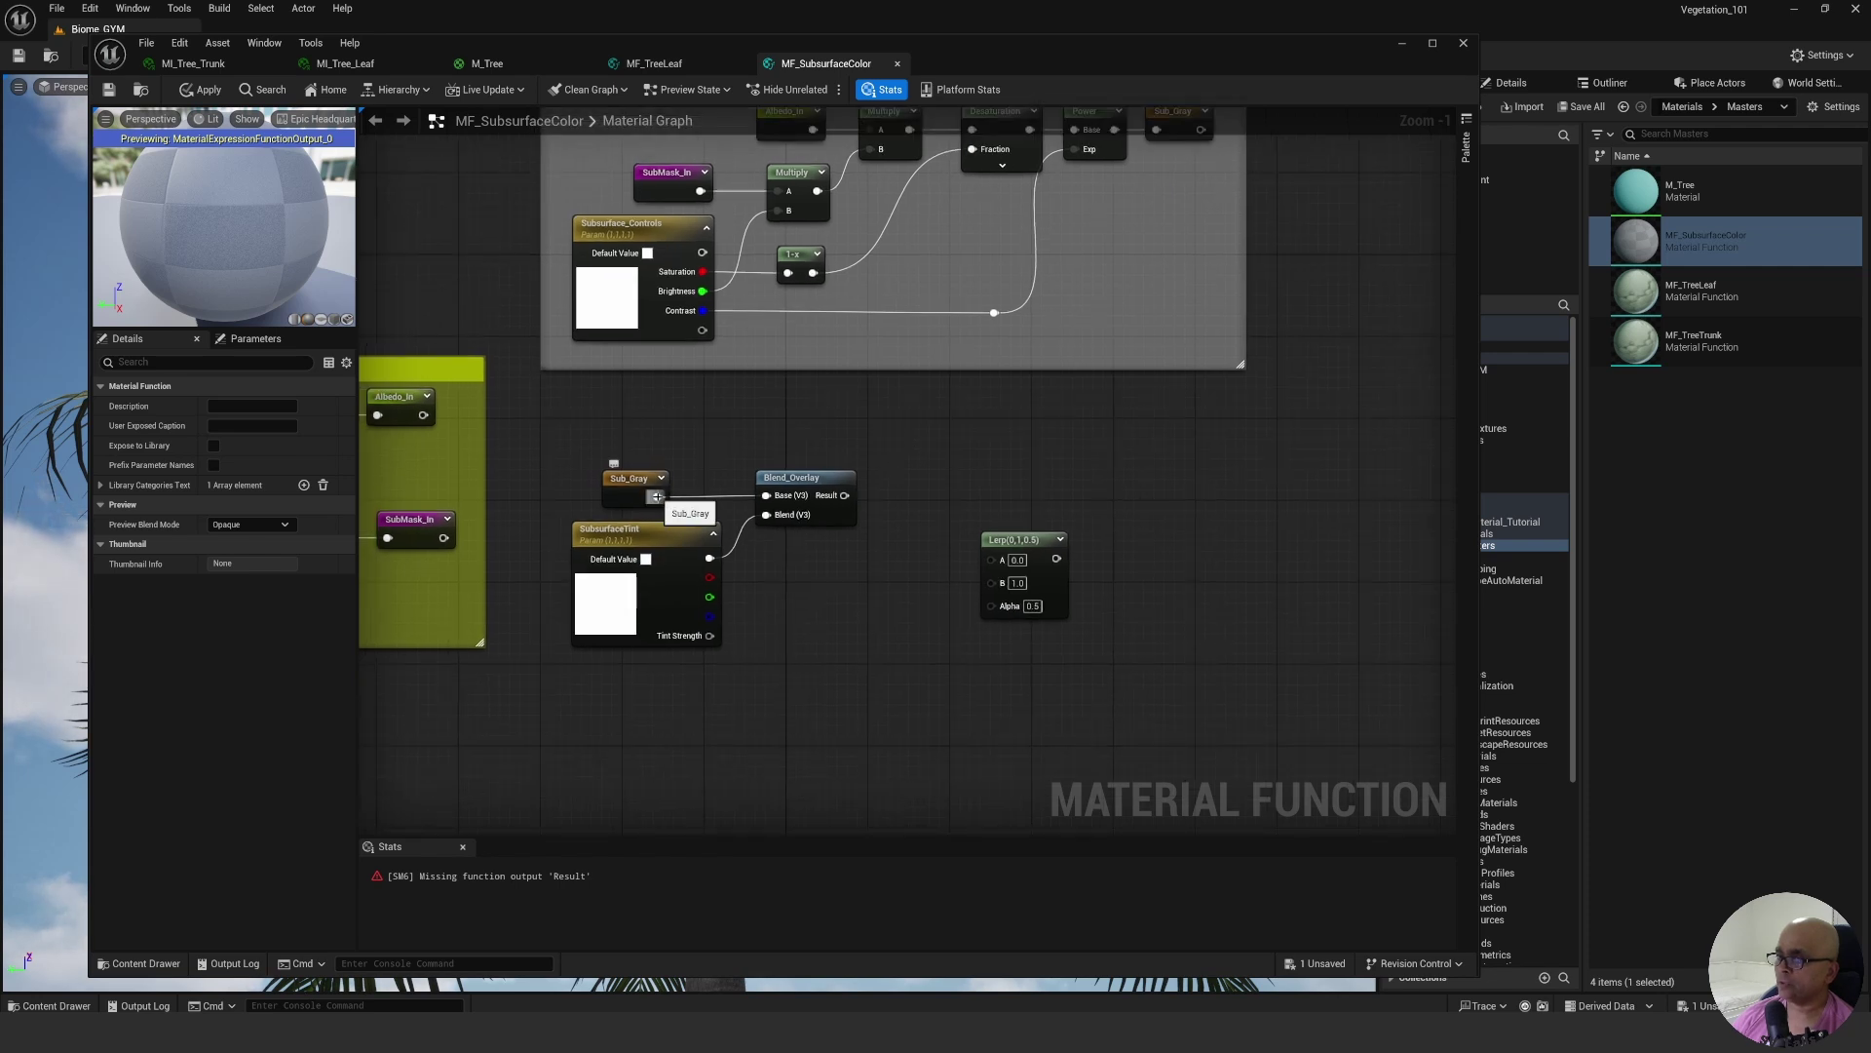
drag(657, 497, 990, 561)
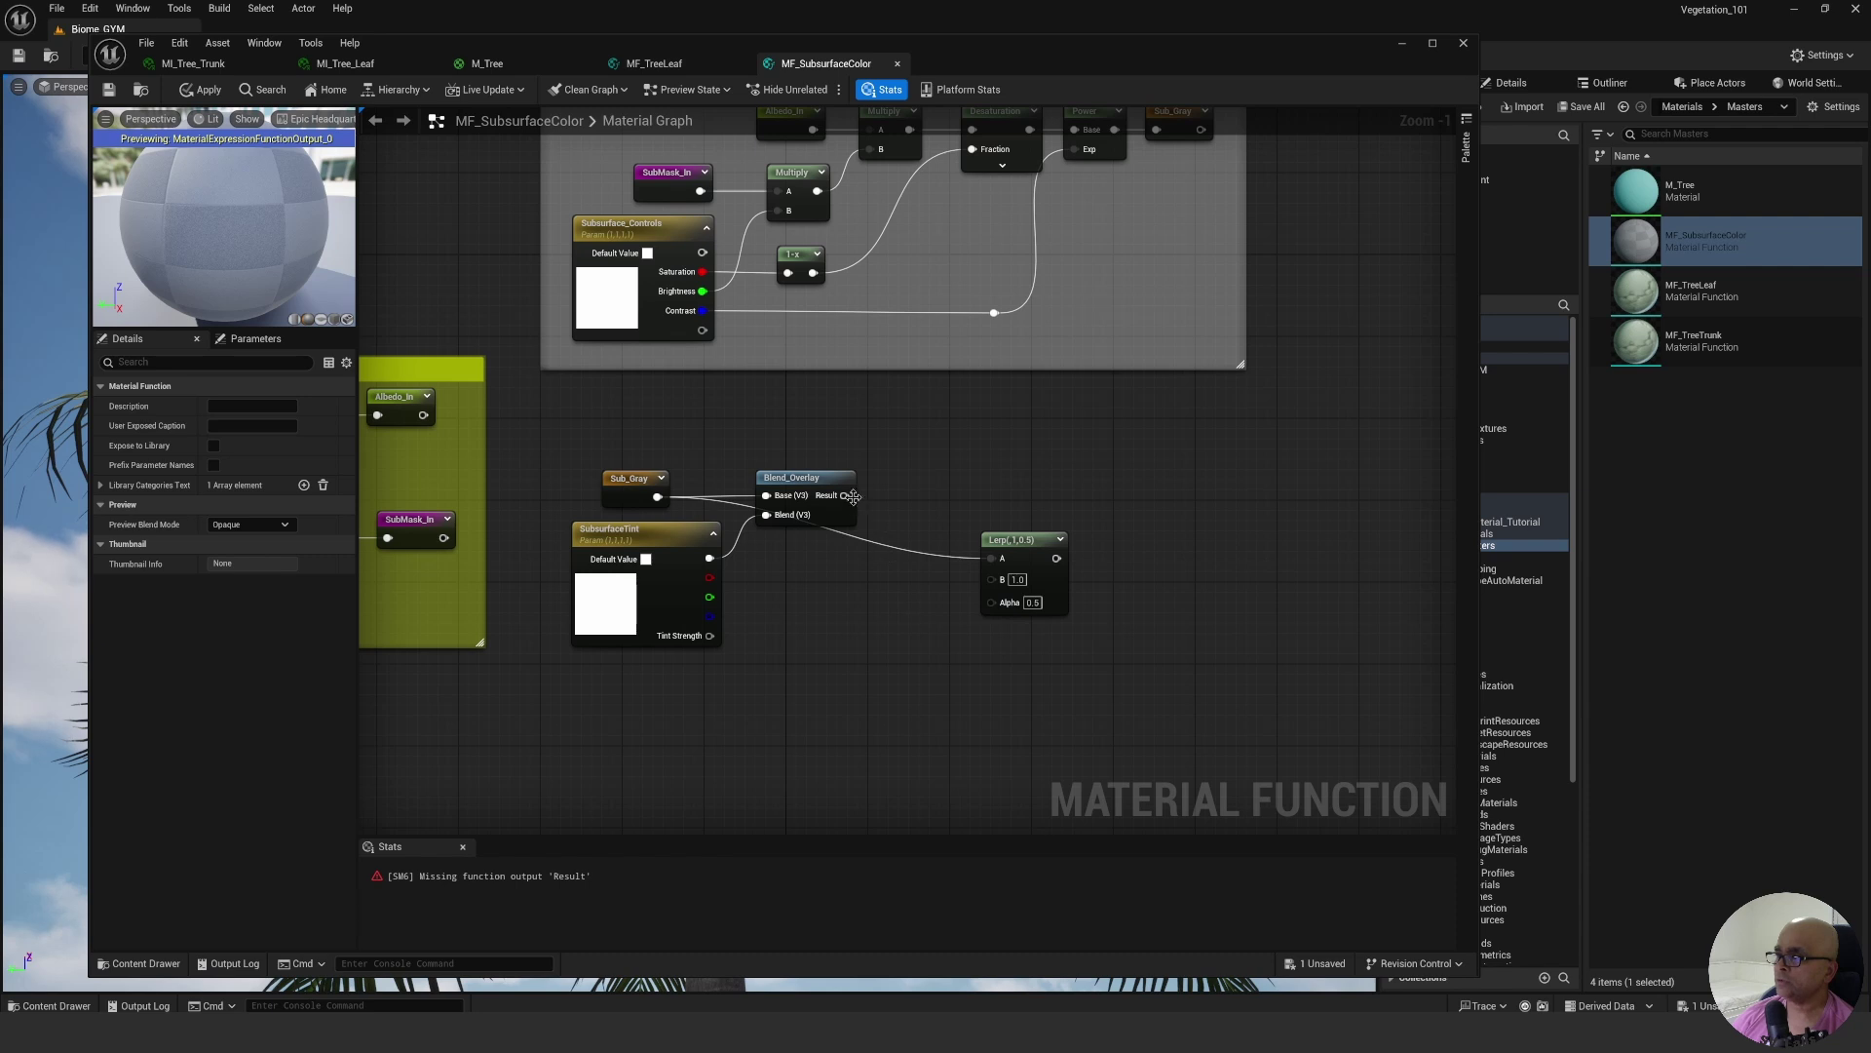
drag(846, 496, 992, 579)
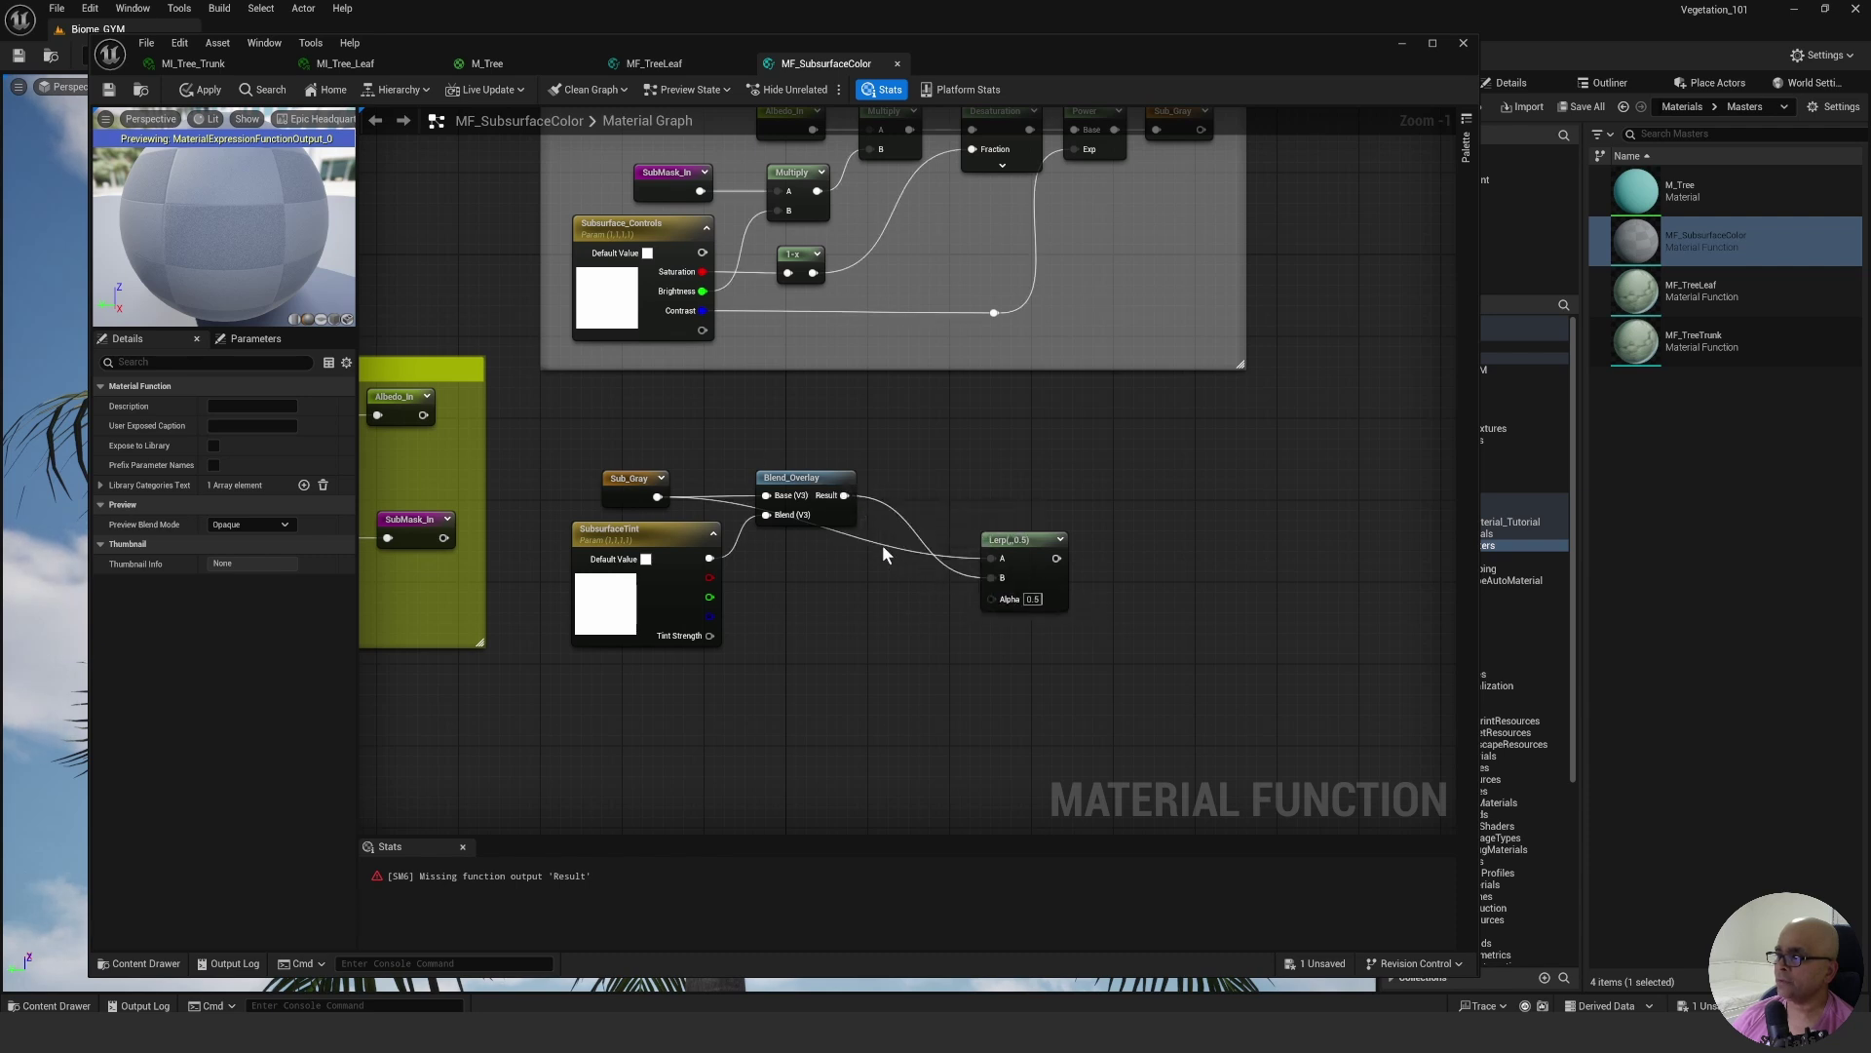
Add a reroute point on the Sub_Gray-to-Lerp wire, place it below Blend_Overlay, and move the Lerp node closer.
double_click(883, 552)
drag(883, 552, 790, 577)
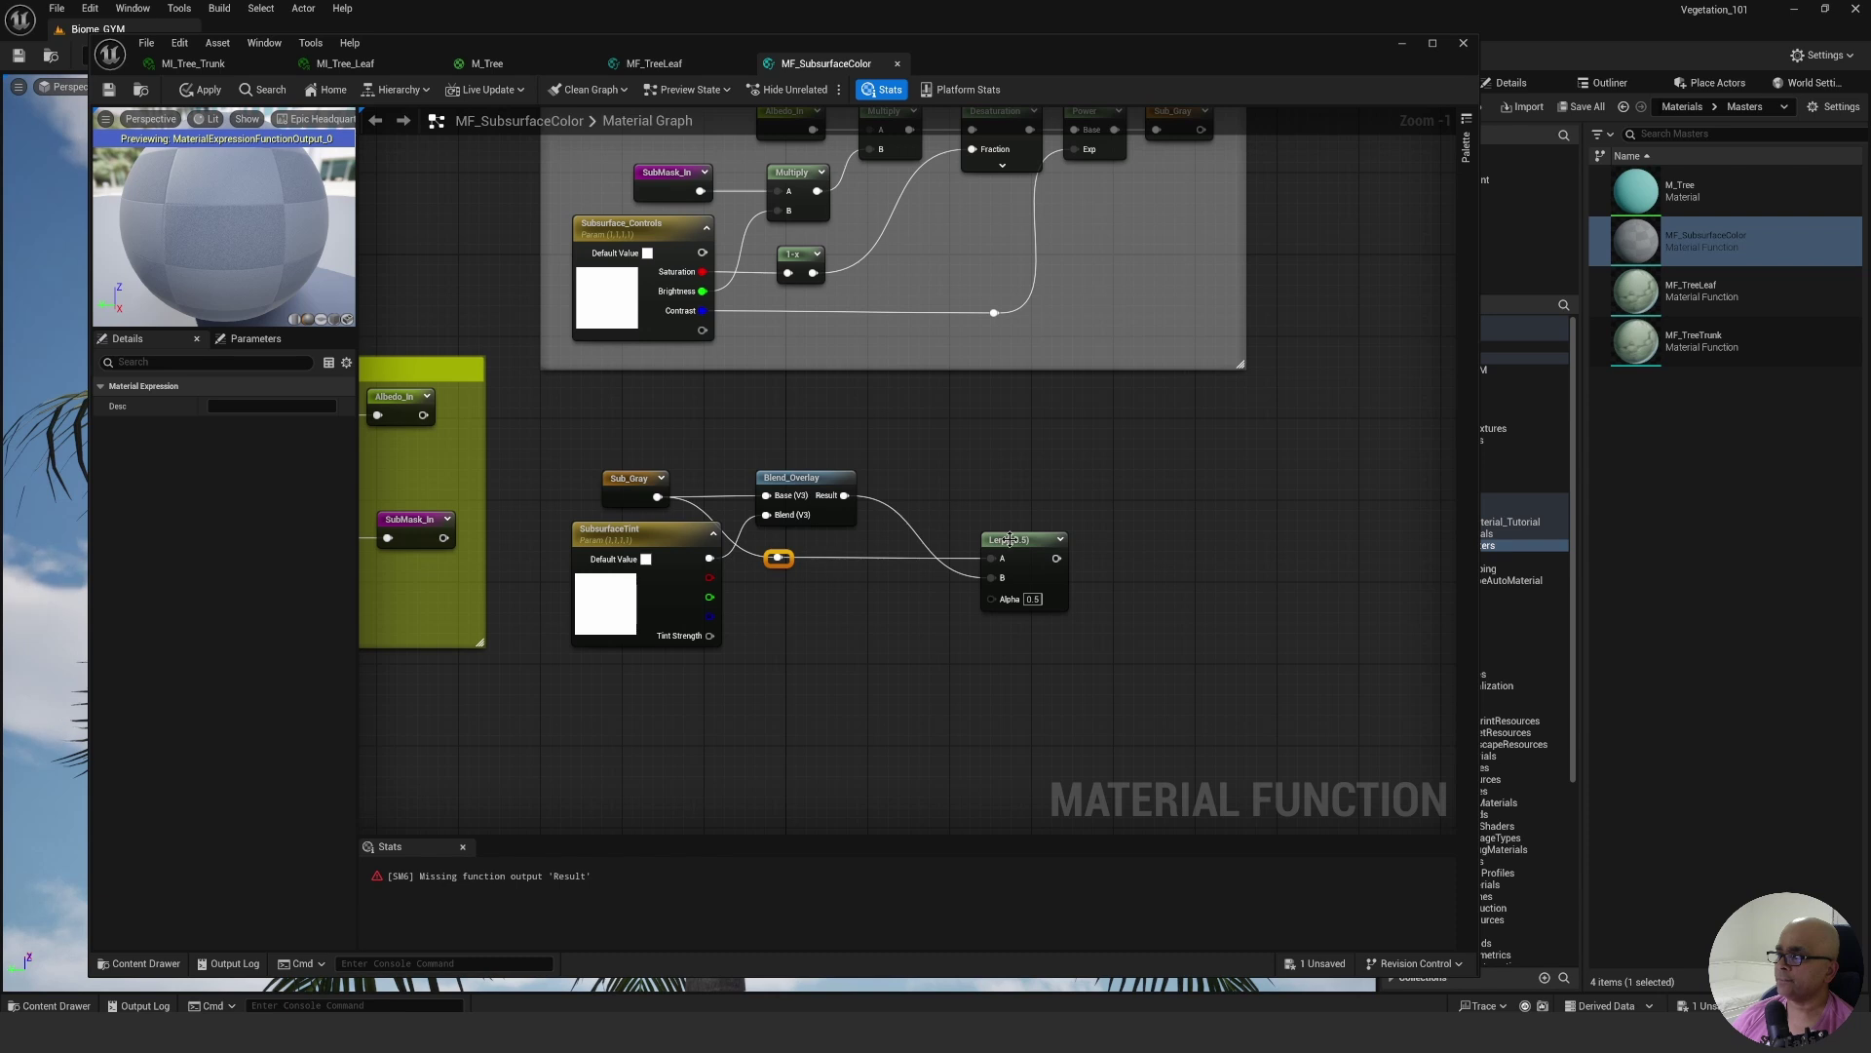
drag(1015, 544, 922, 546)
click(861, 570)
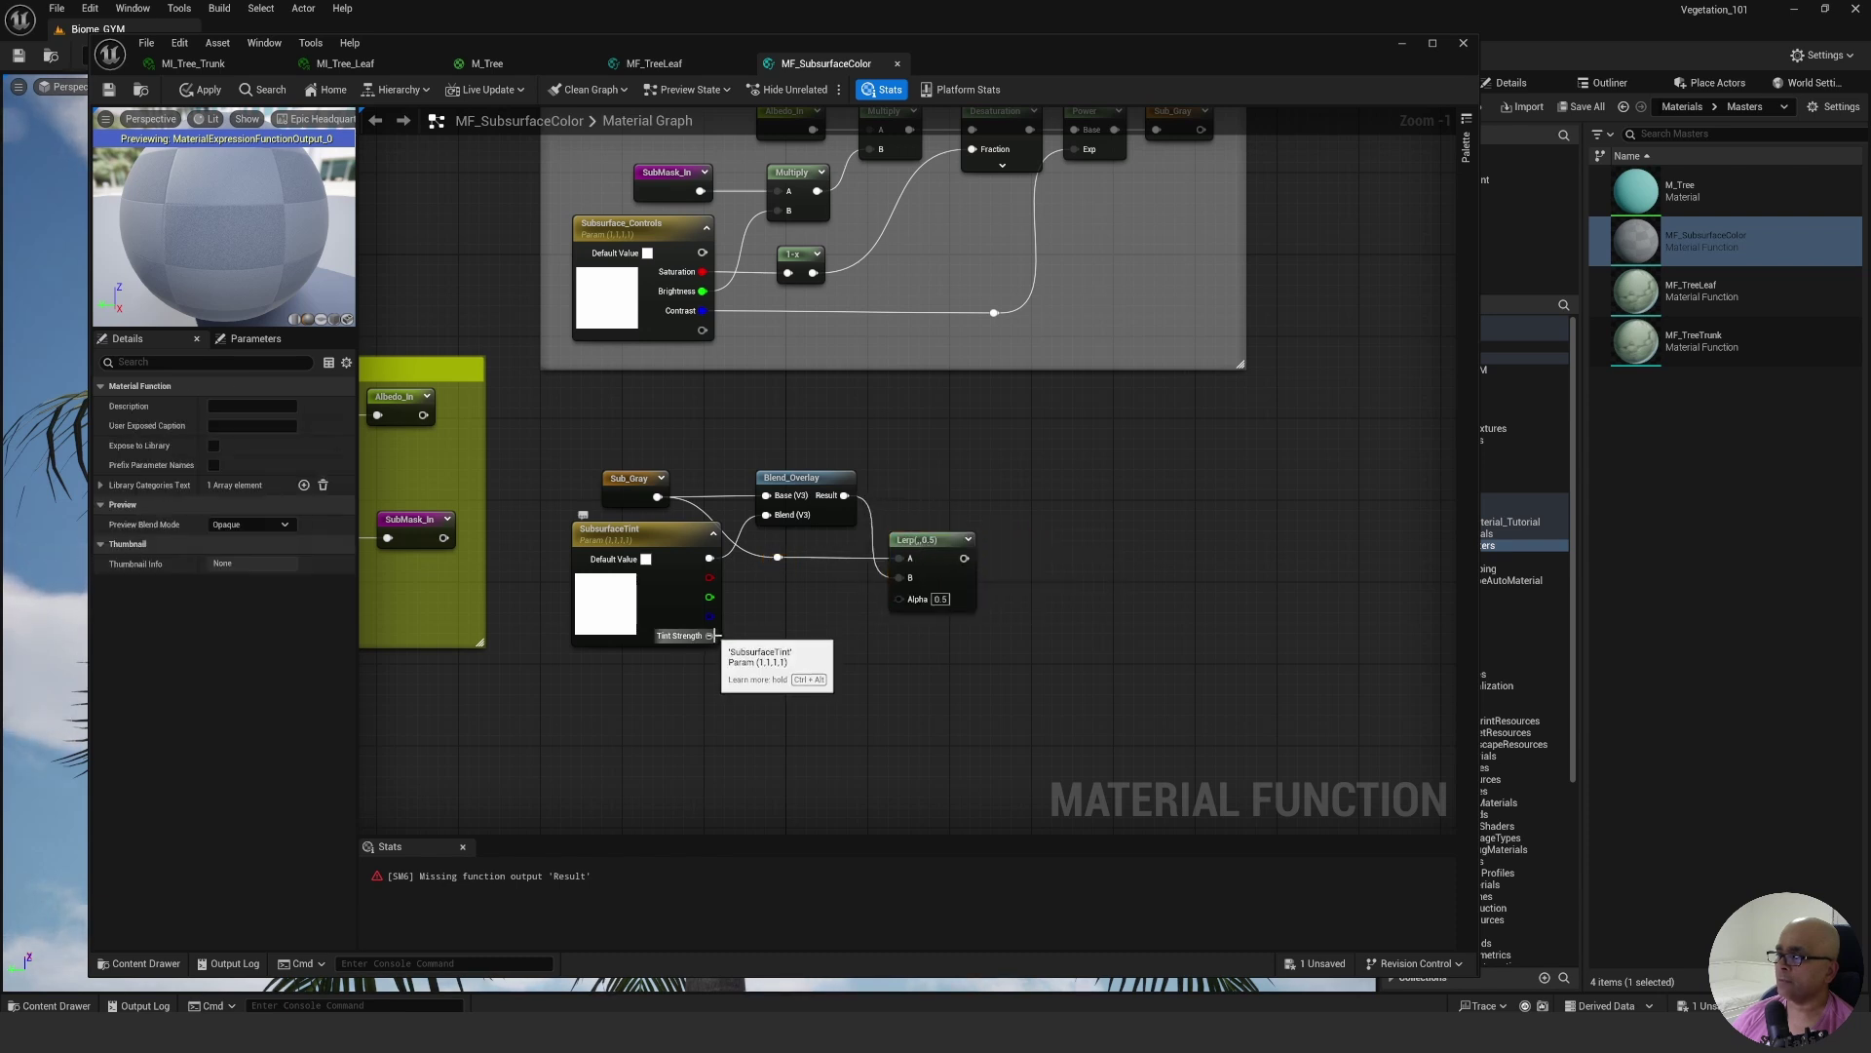
Connect Tint Strength to the Lerp's Alpha input and shift the Sub_Gray node right, closer to Blend_Overlay.
drag(710, 635, 898, 599)
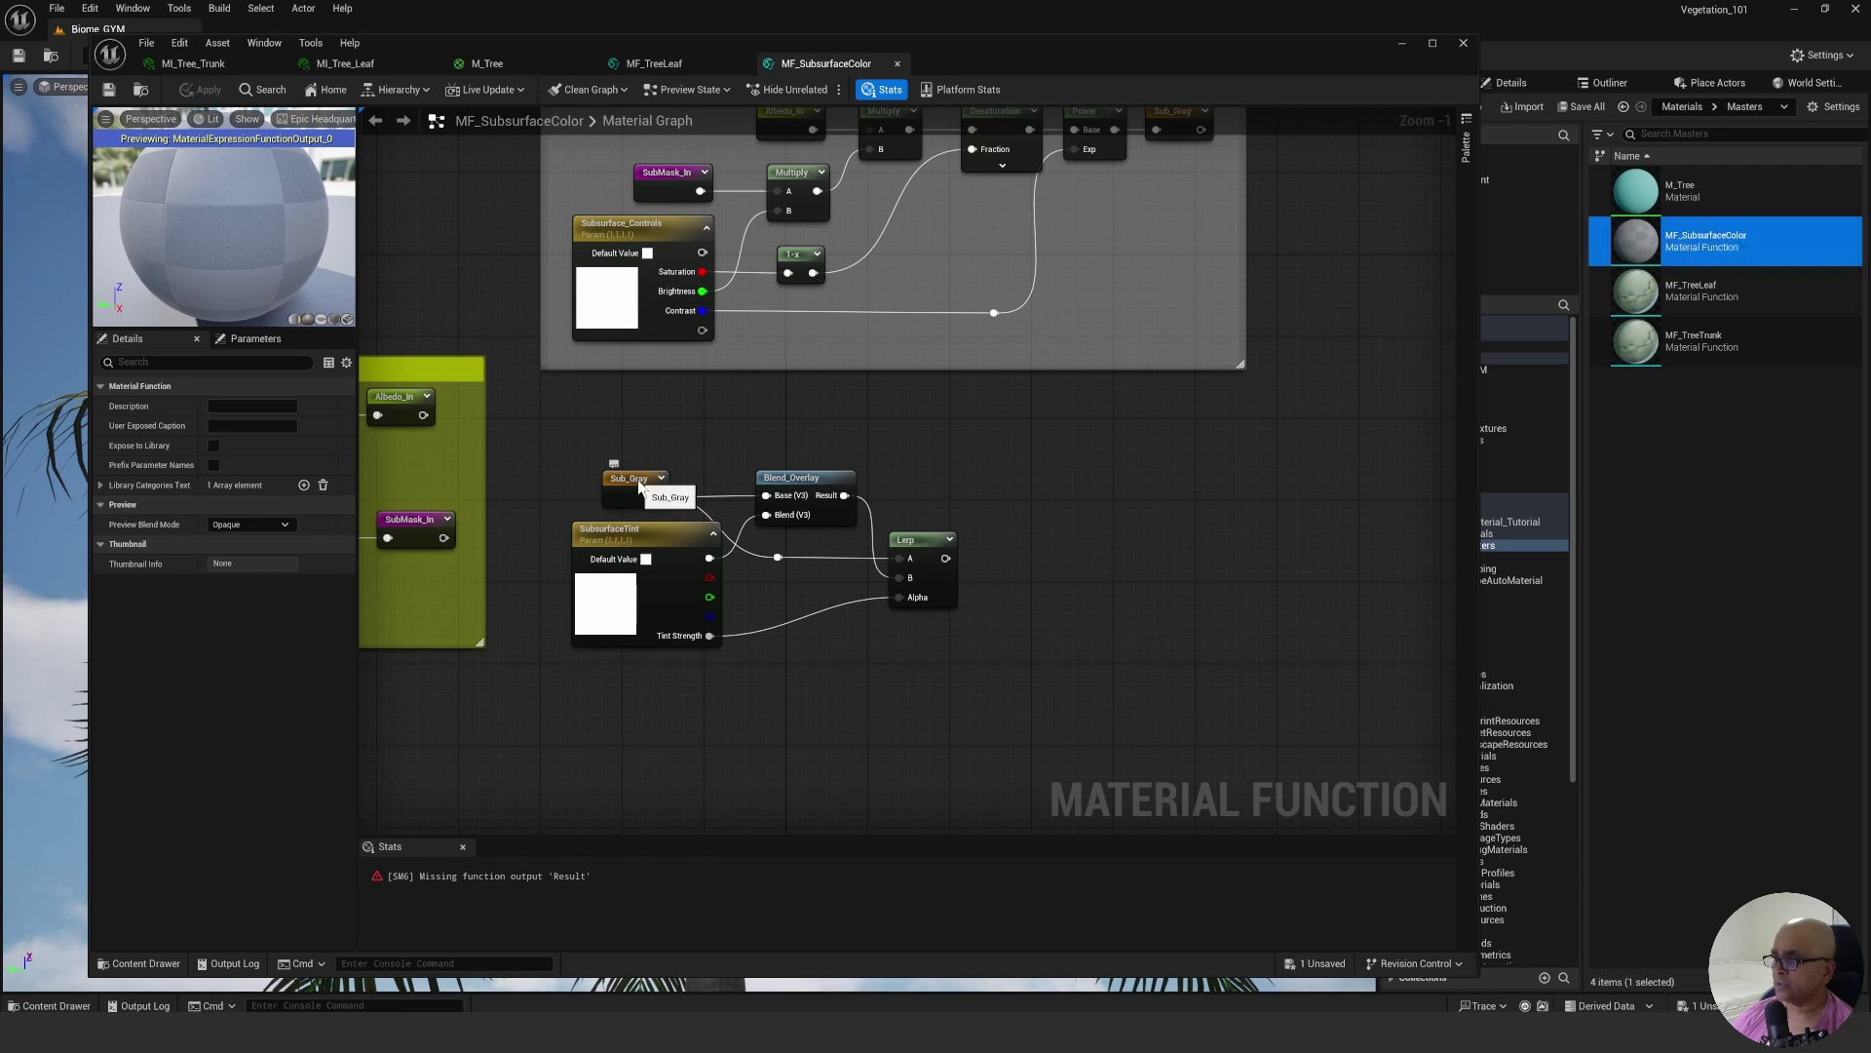
drag(636, 485, 677, 484)
click(941, 455)
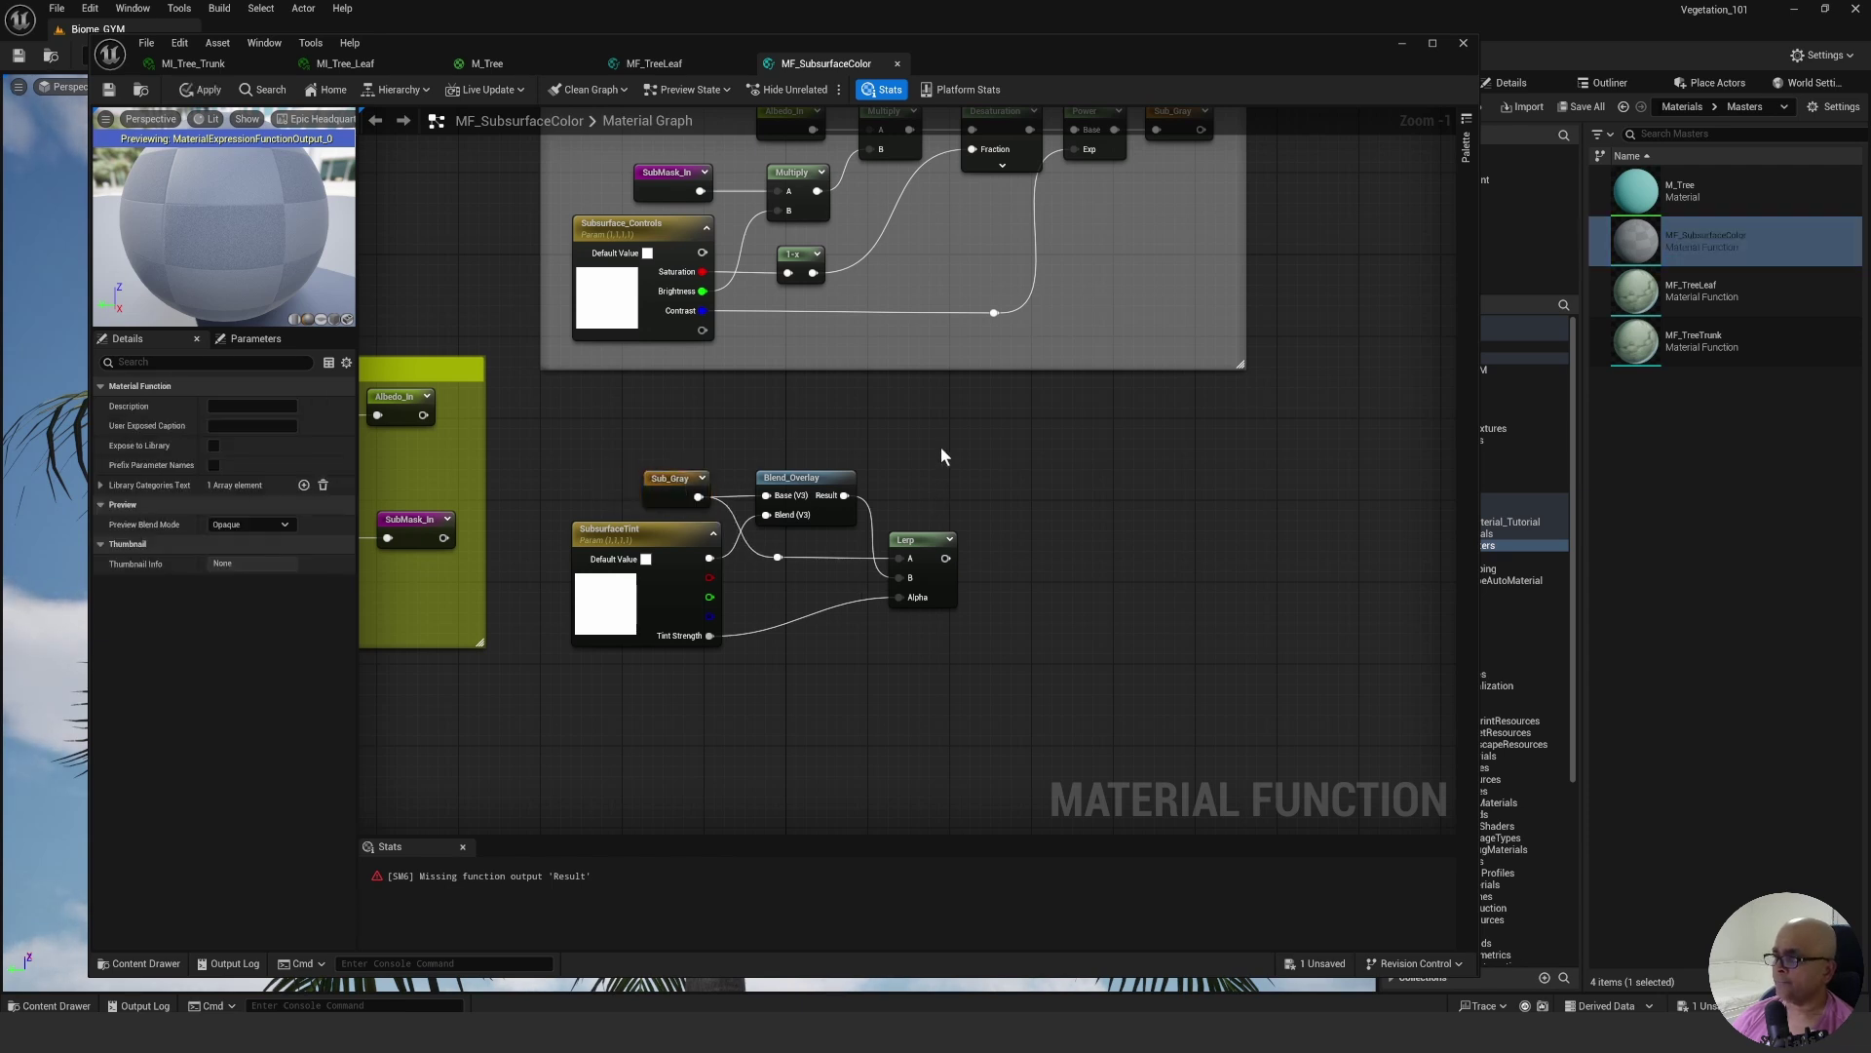
right_drag(906, 478, 911, 477)
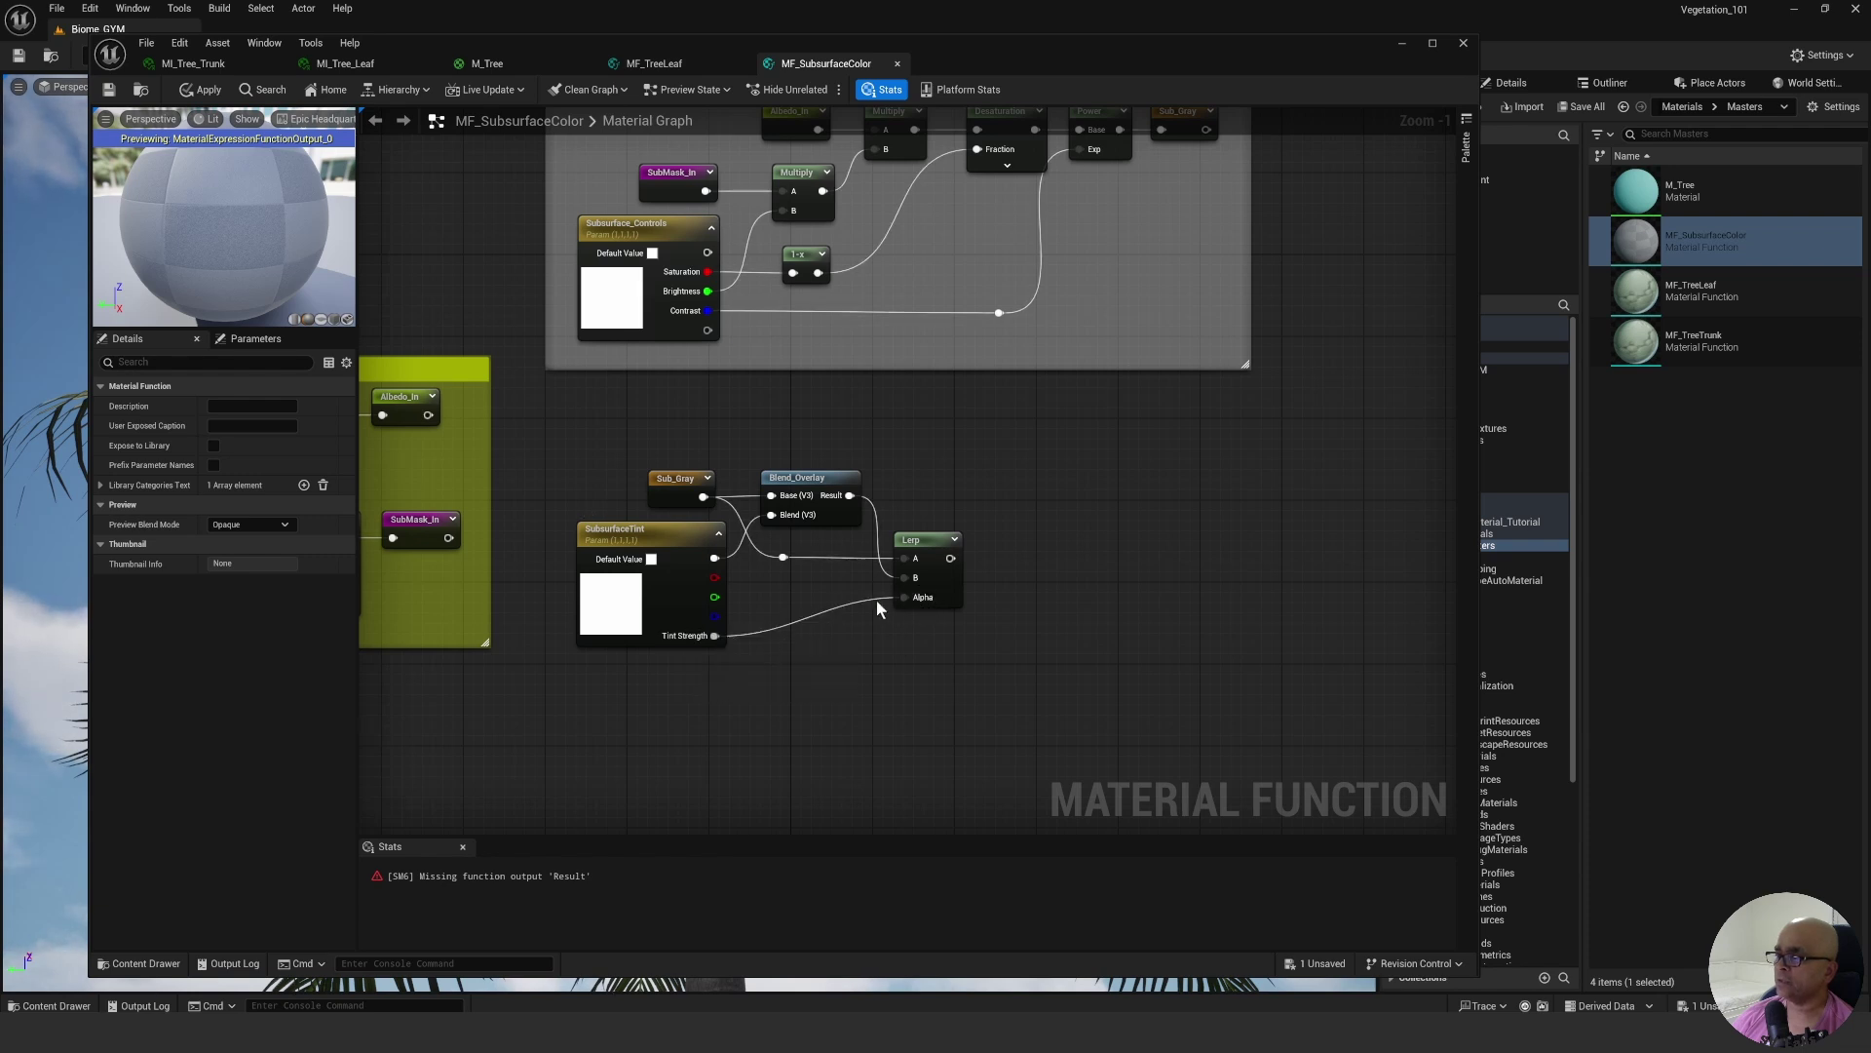
Add a static switch parameter named "Tint Subsurface?" beside the Lerp node.
drag(893, 579, 893, 577)
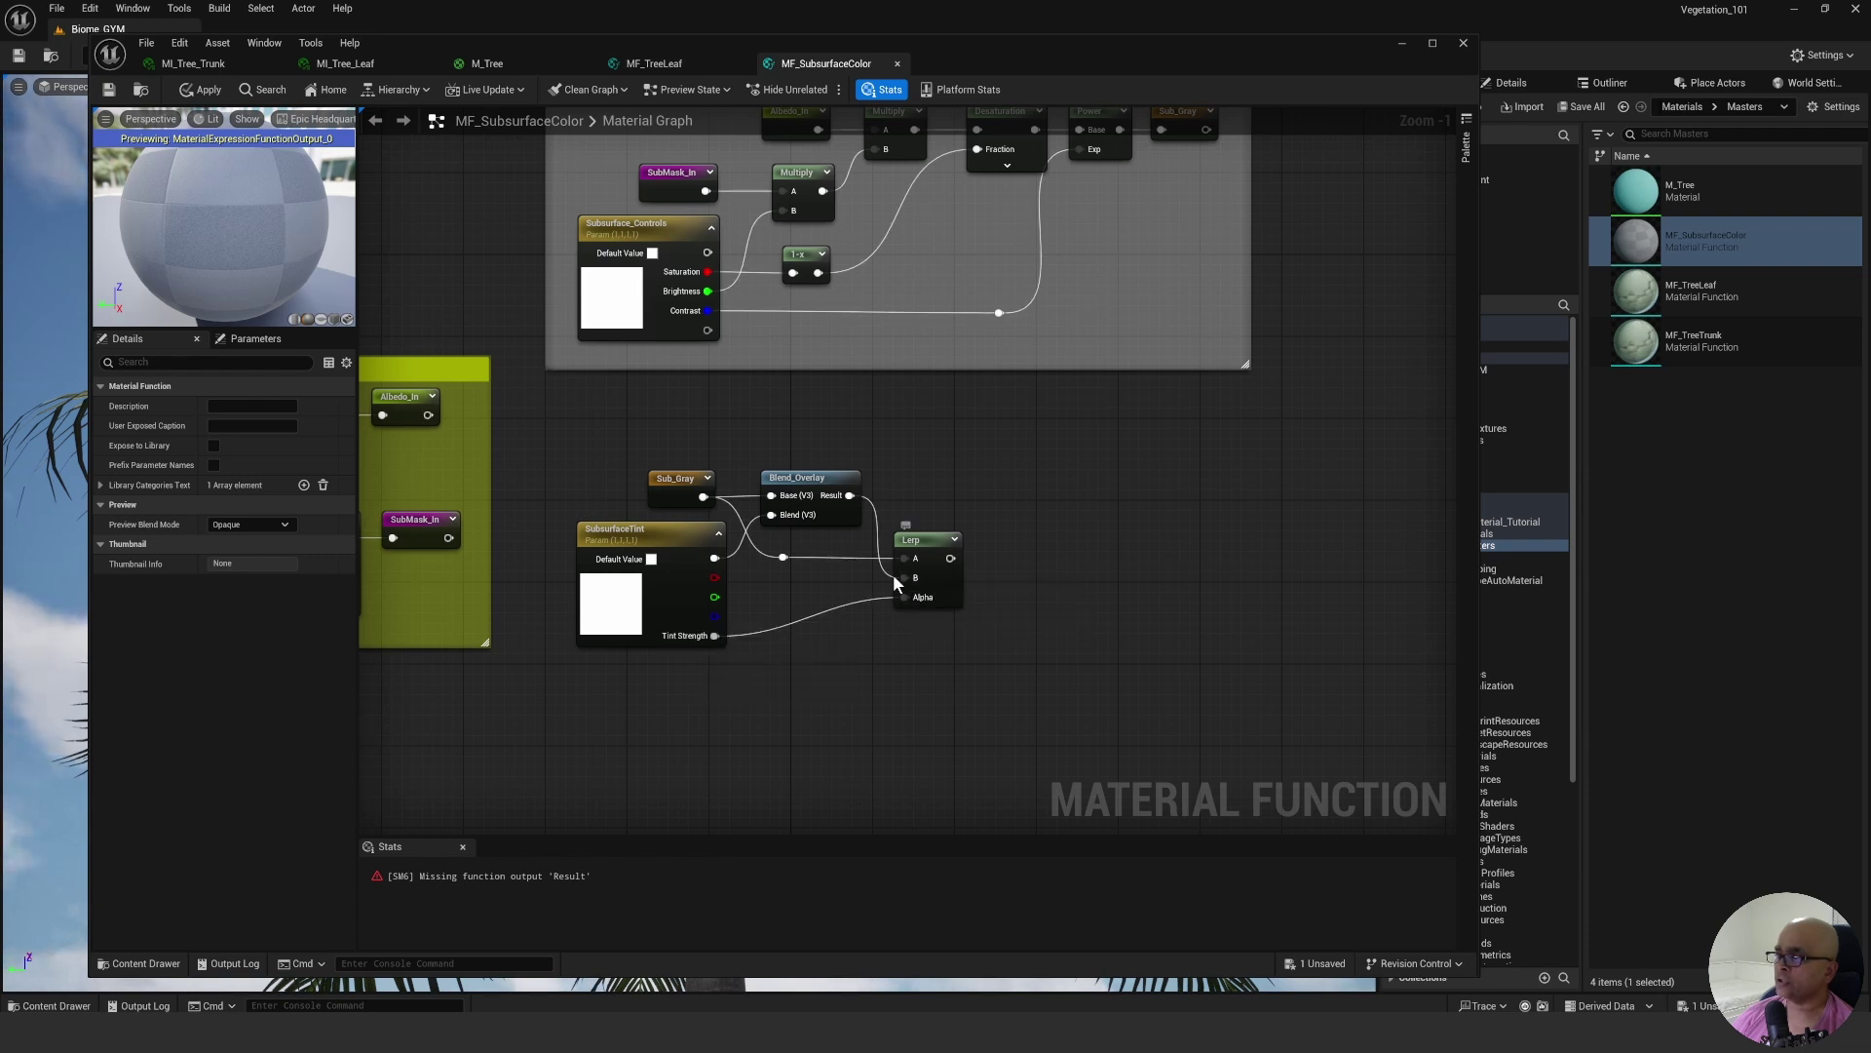
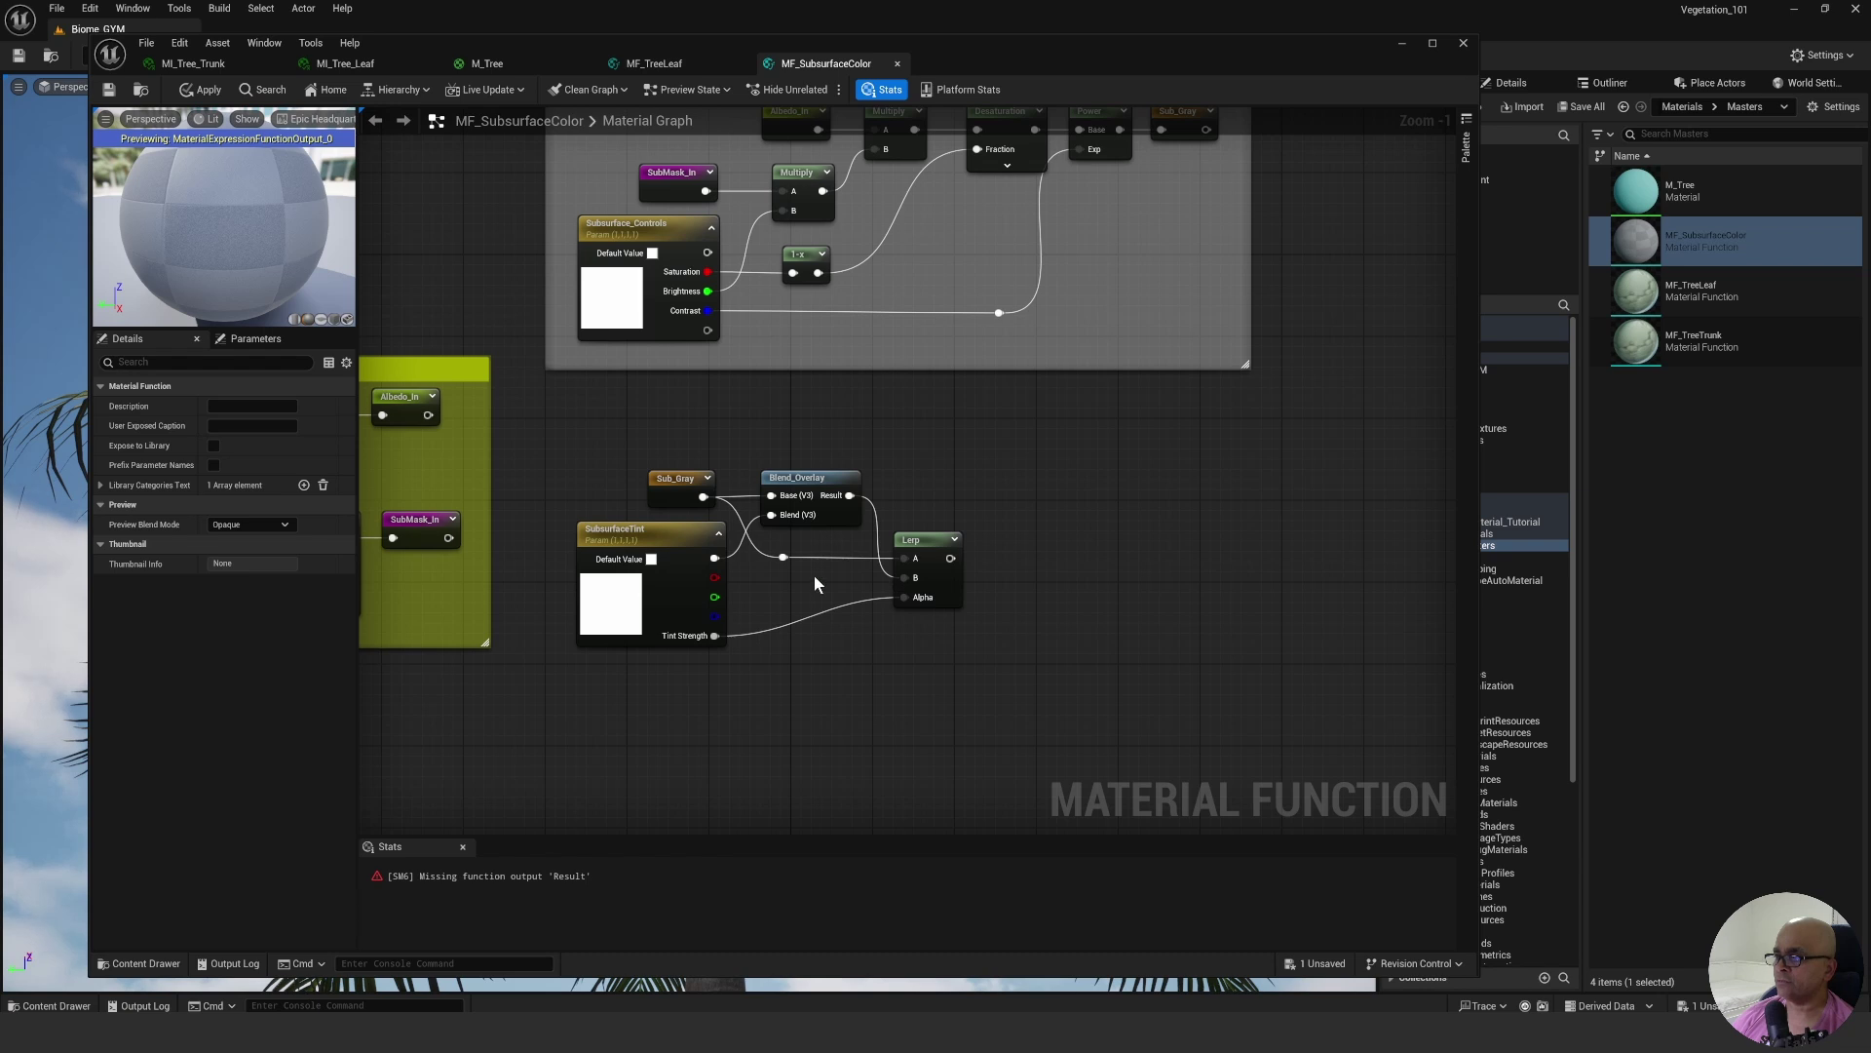
right_drag(1061, 528, 998, 563)
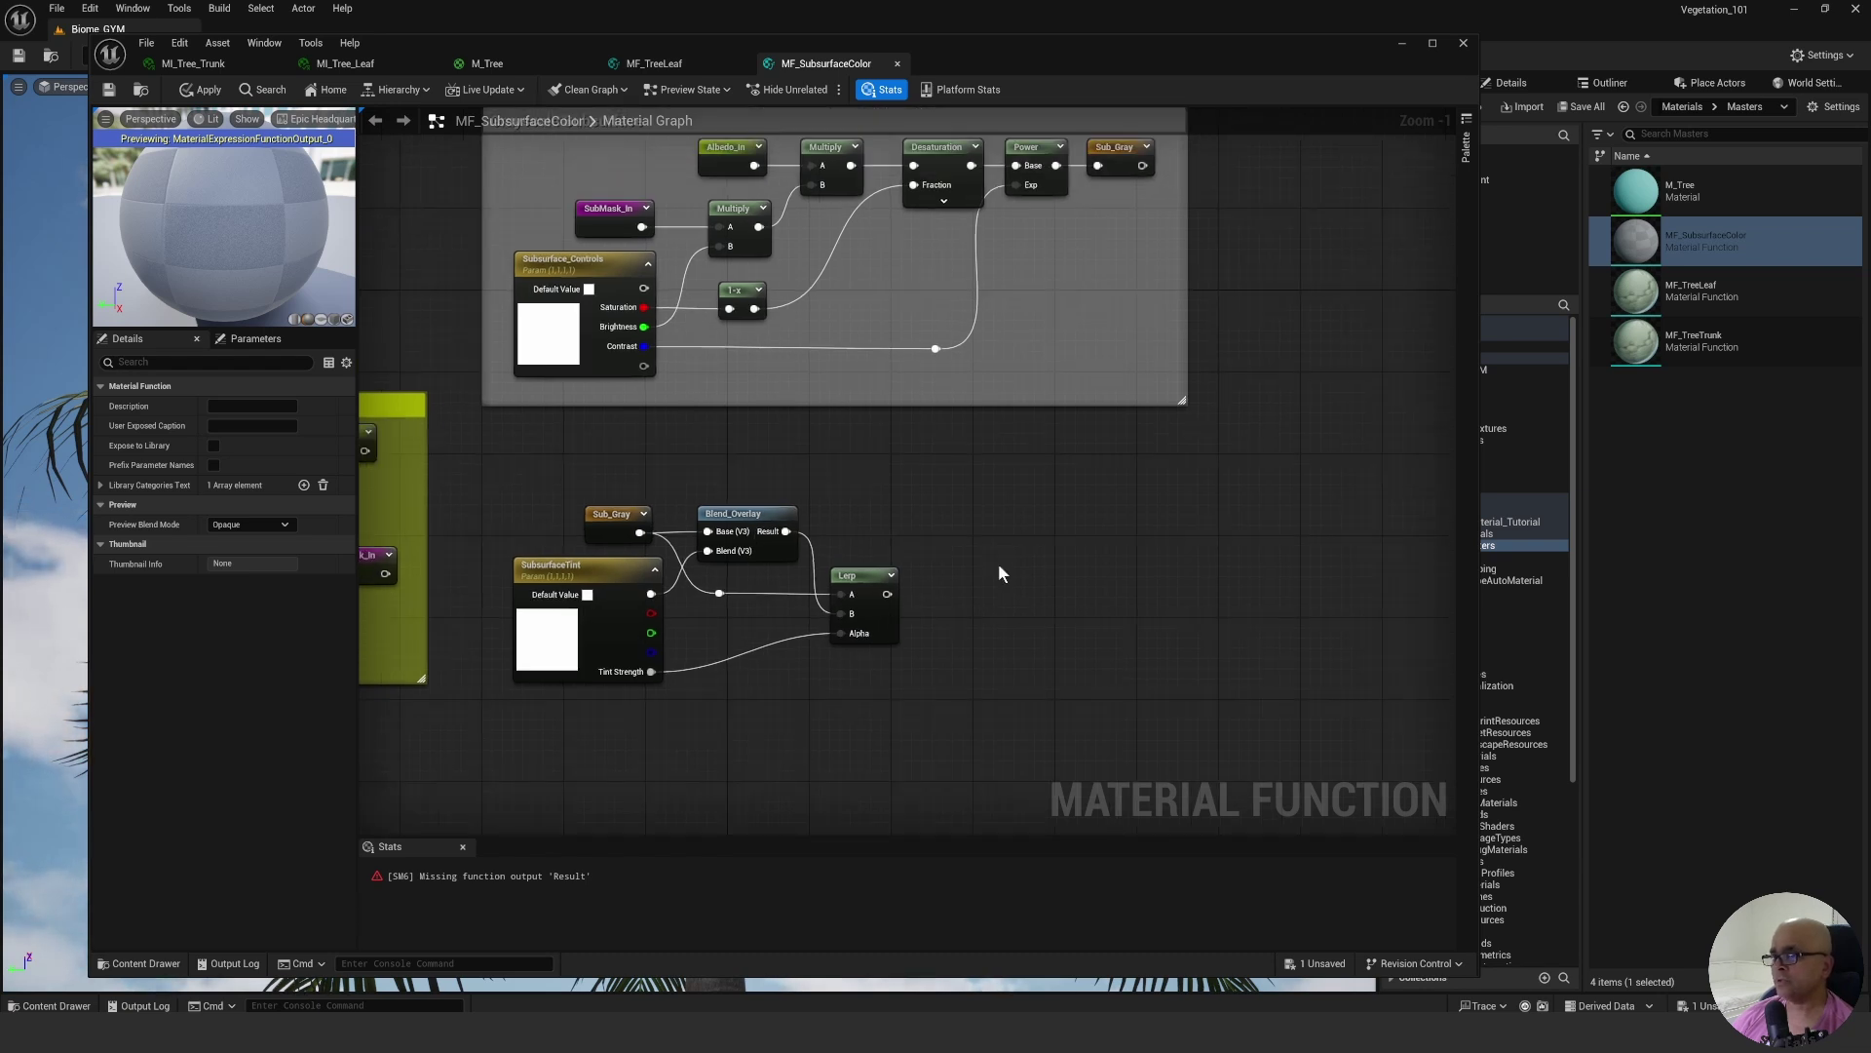
right_drag(1009, 541, 1002, 587)
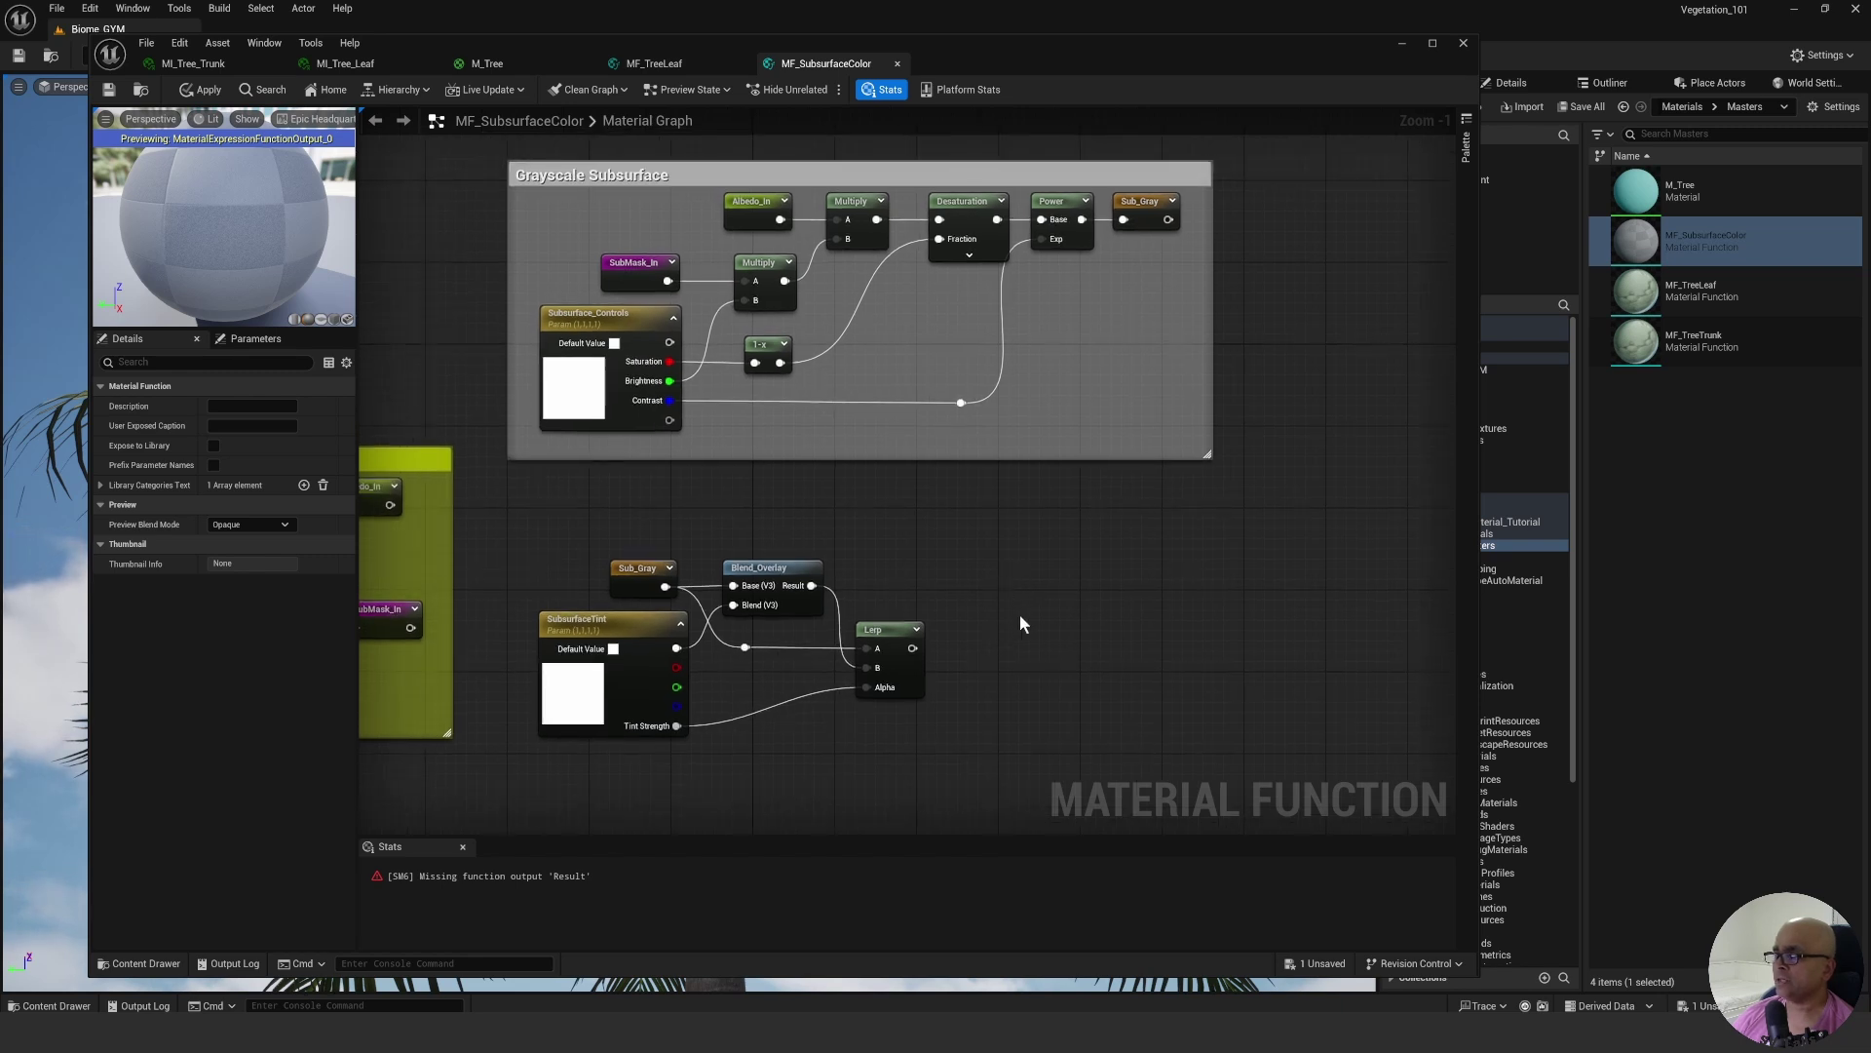
right_click(995, 598)
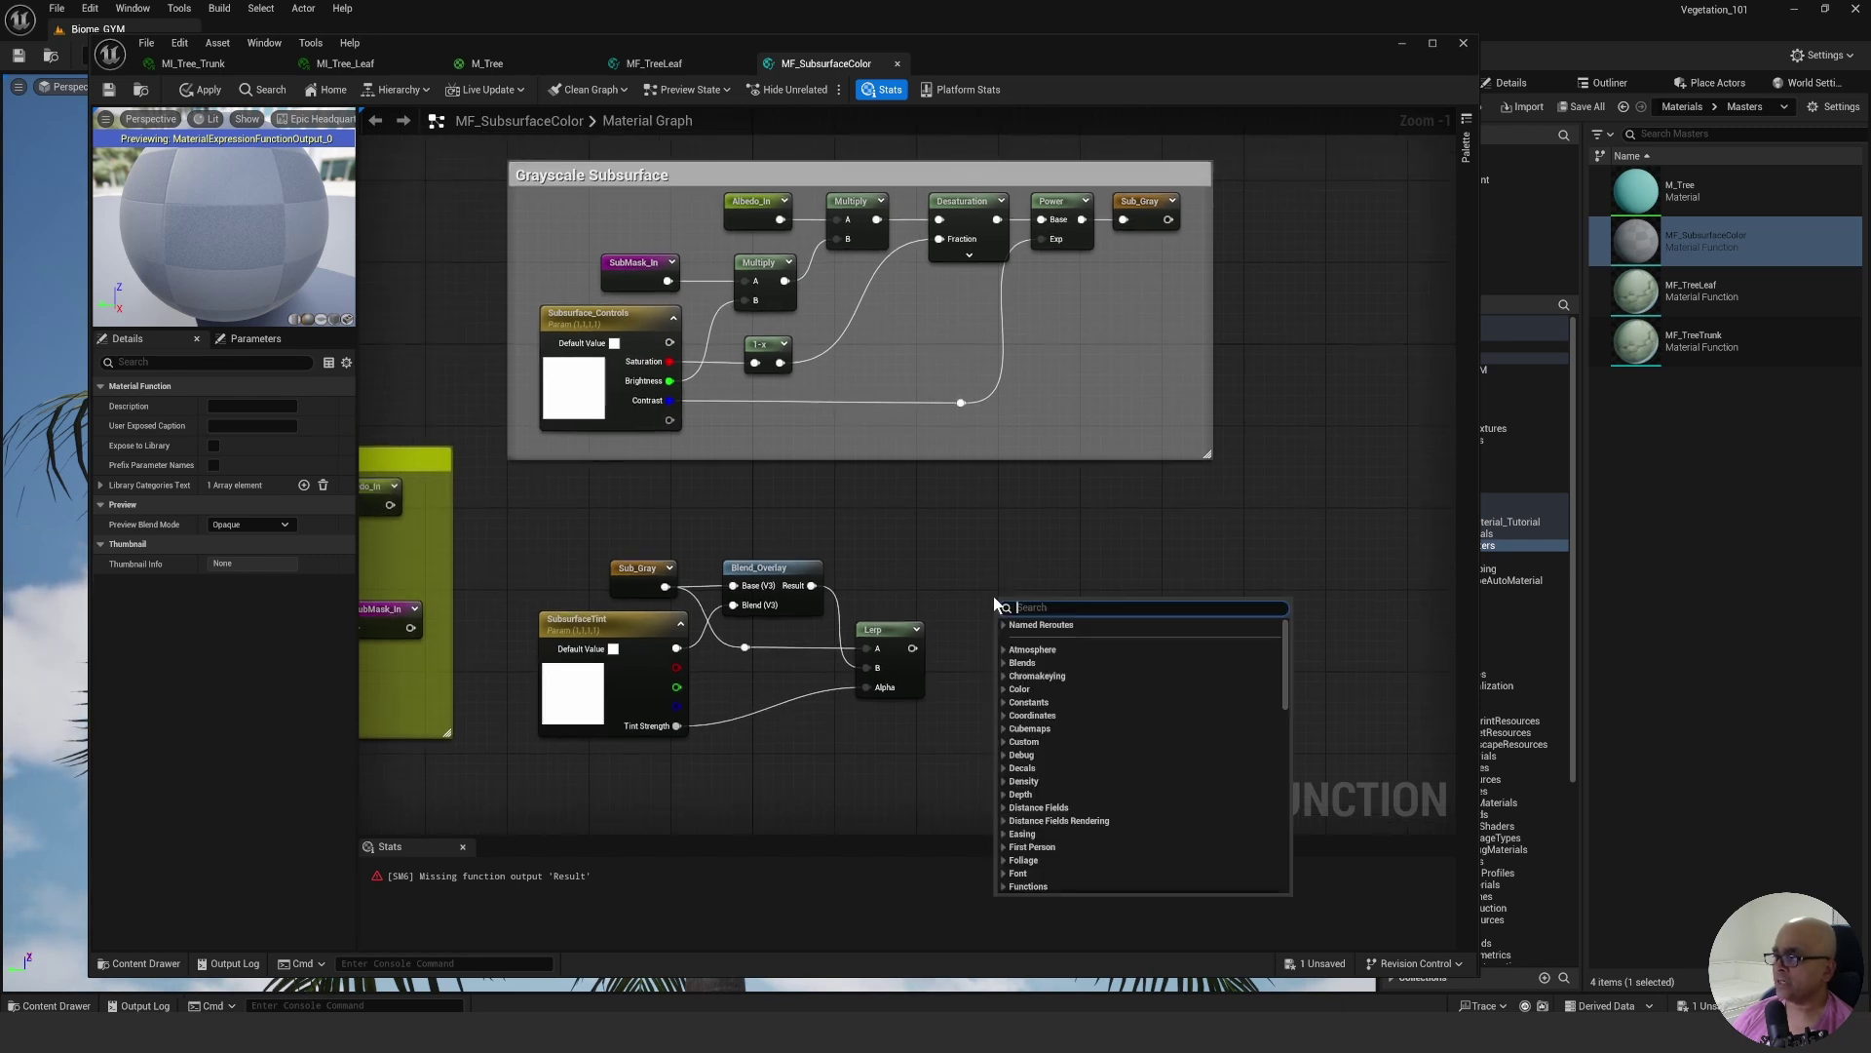
text(staticswitch)
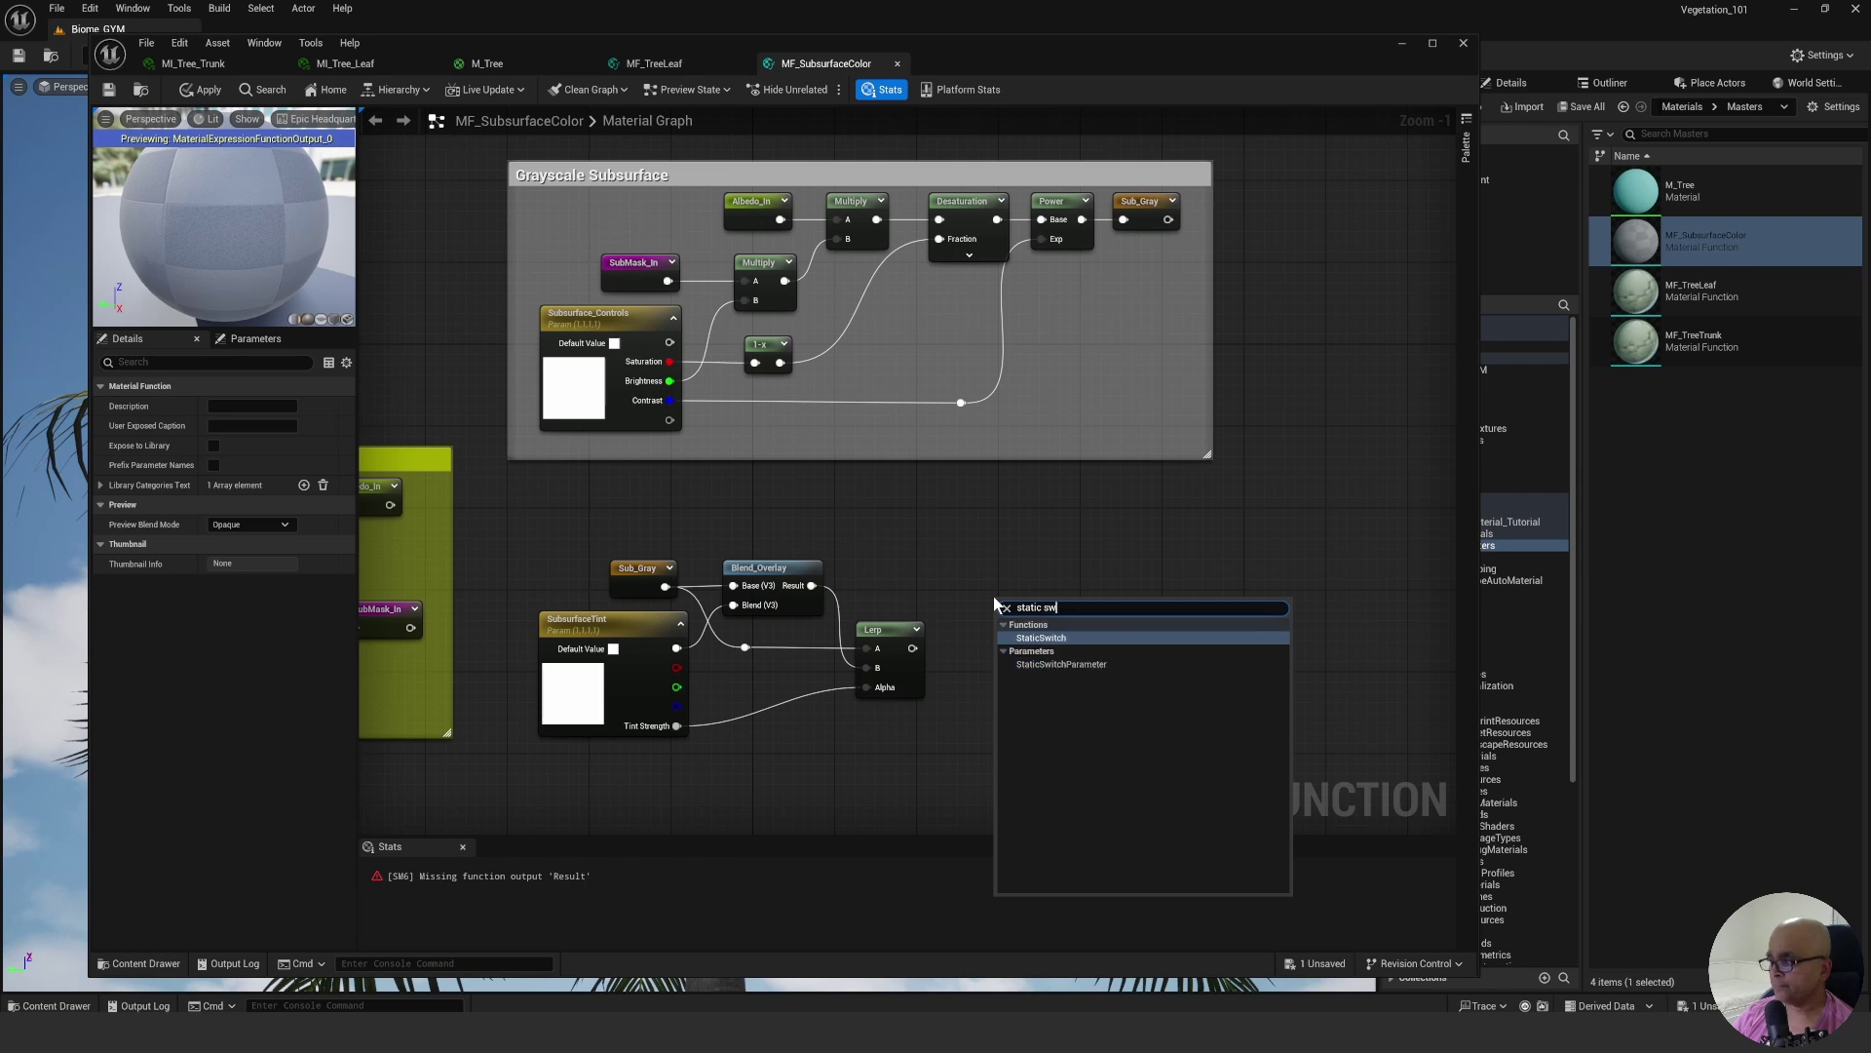
click(1040, 661)
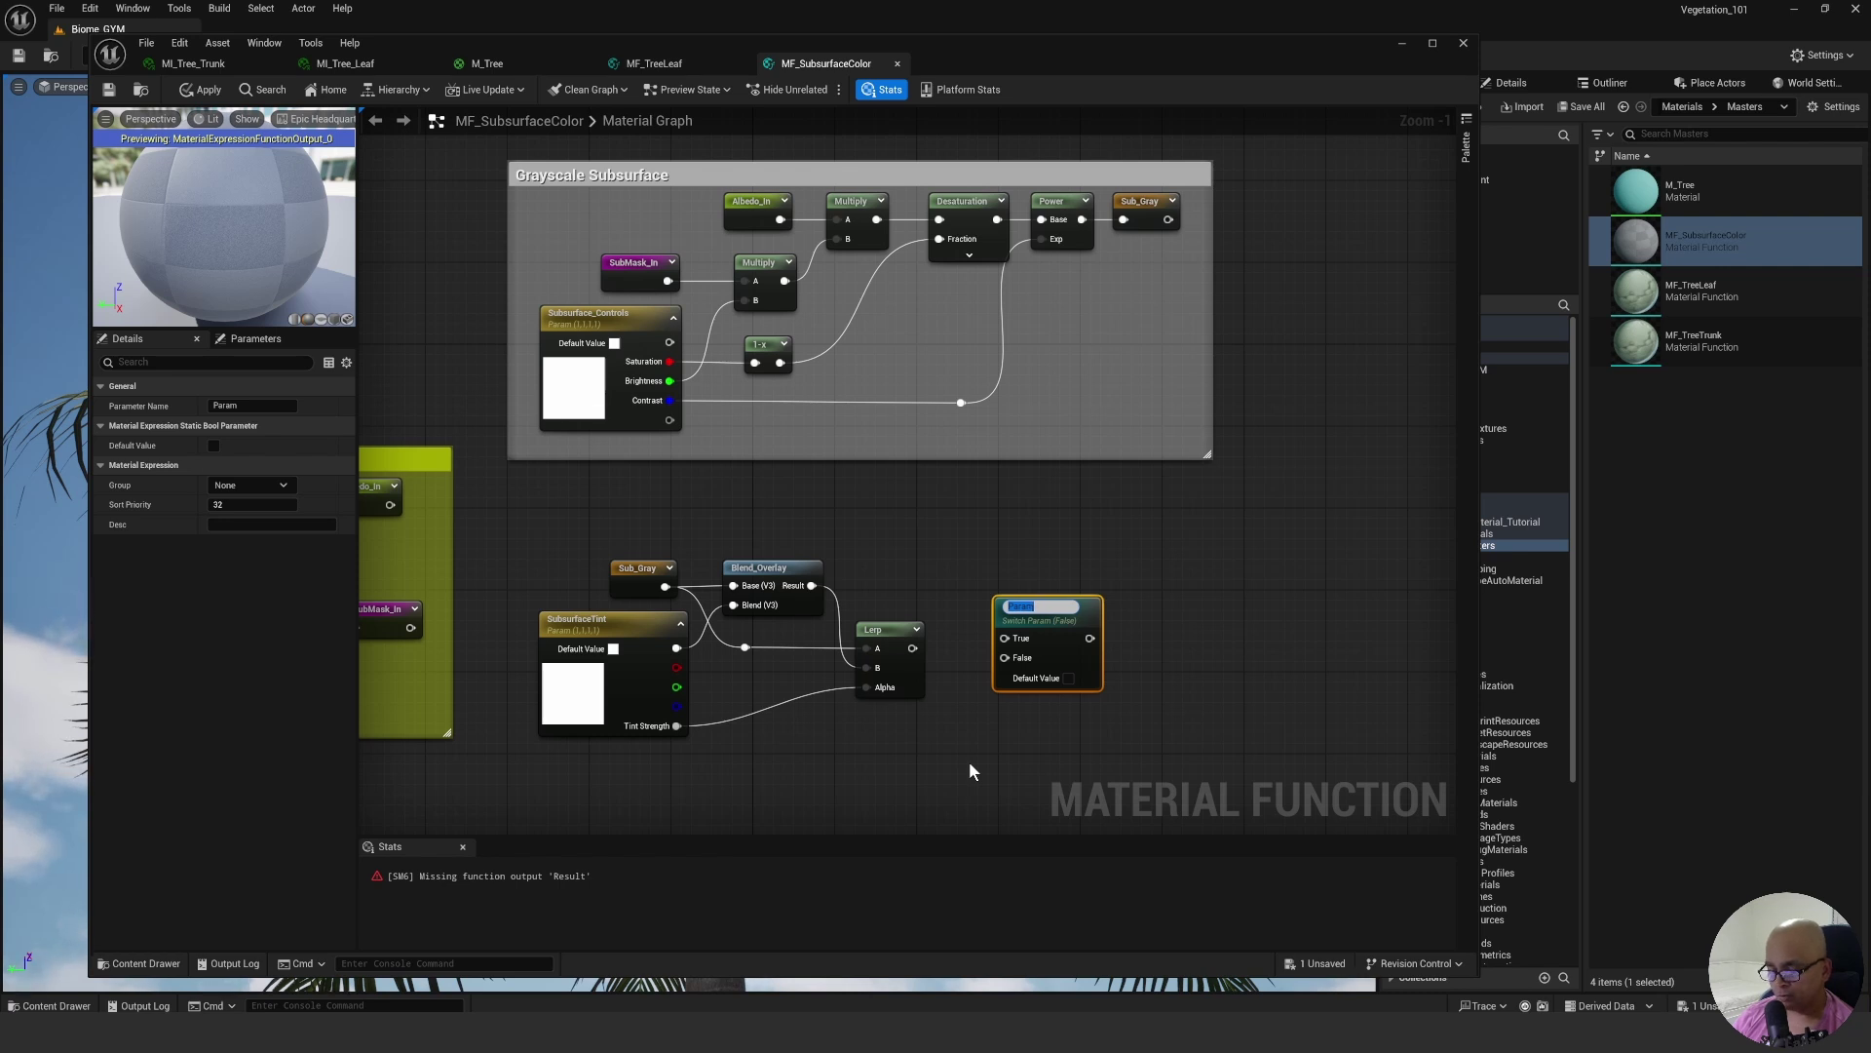
text(Ti)
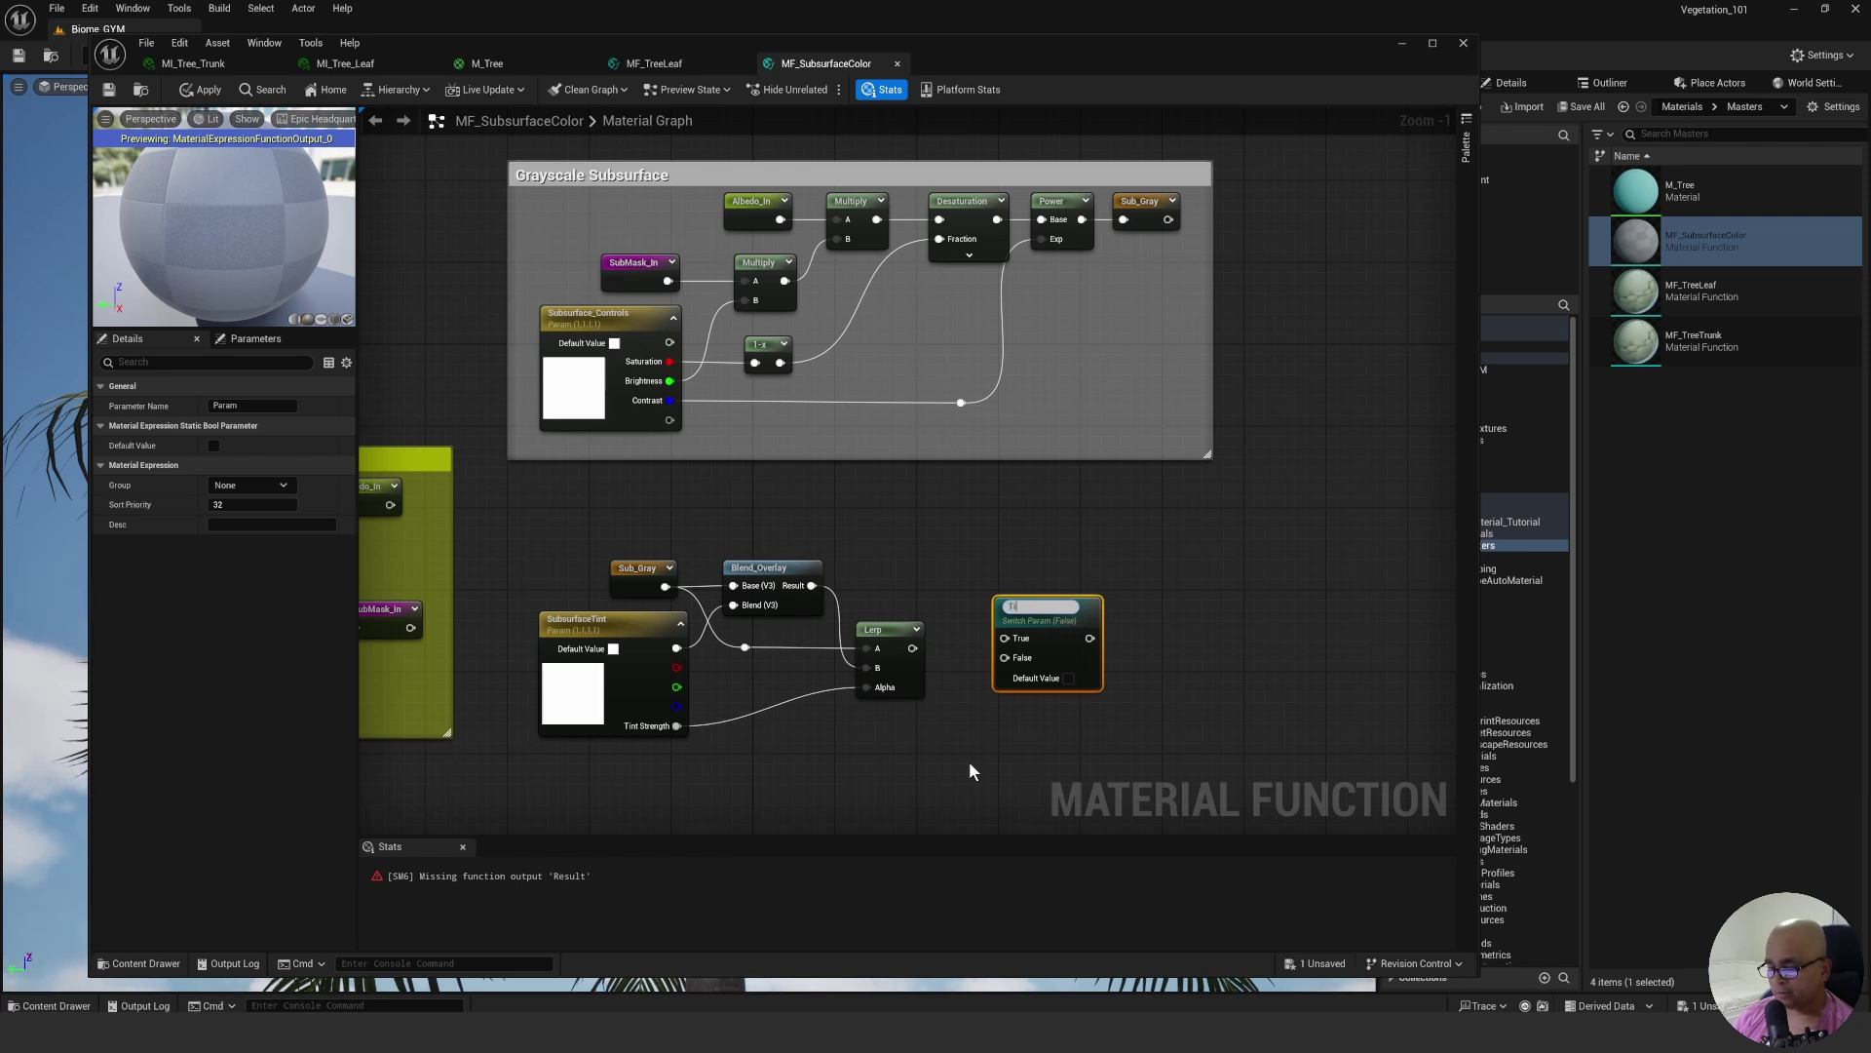
text(nt Sub)
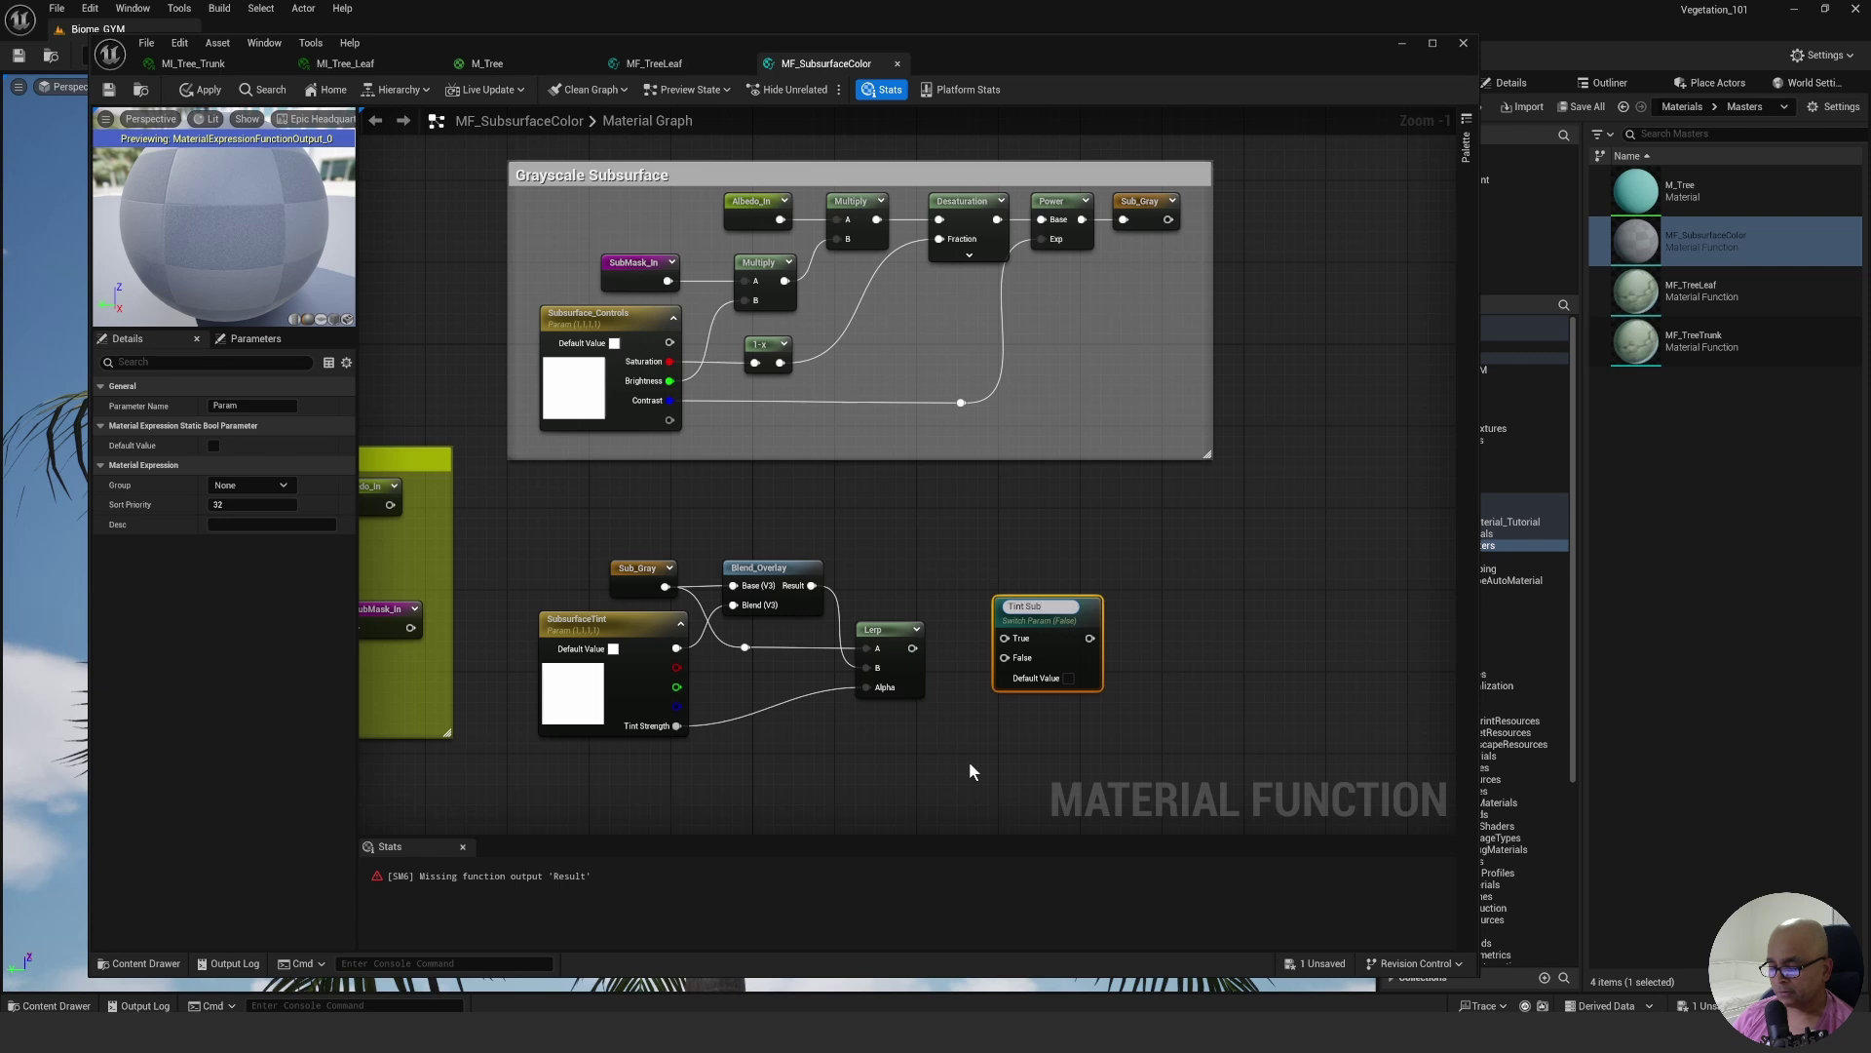
text(surfac)
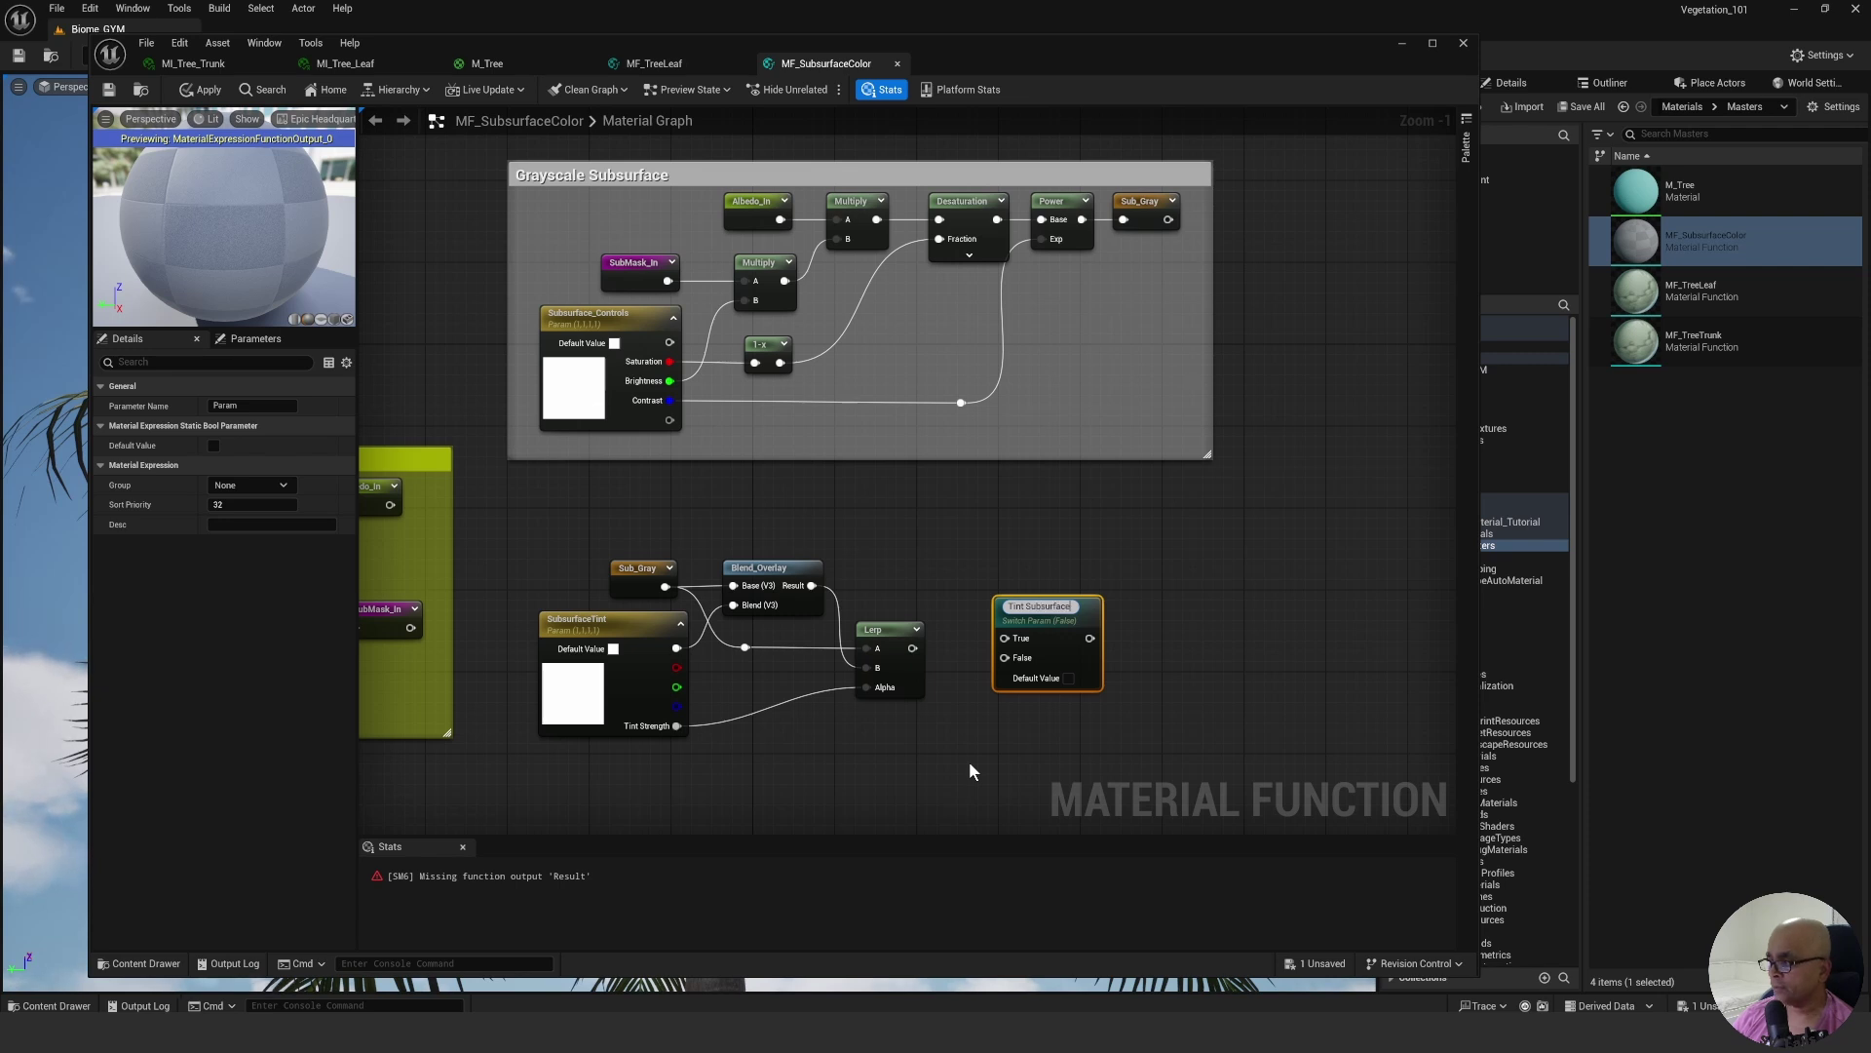
text(e?)
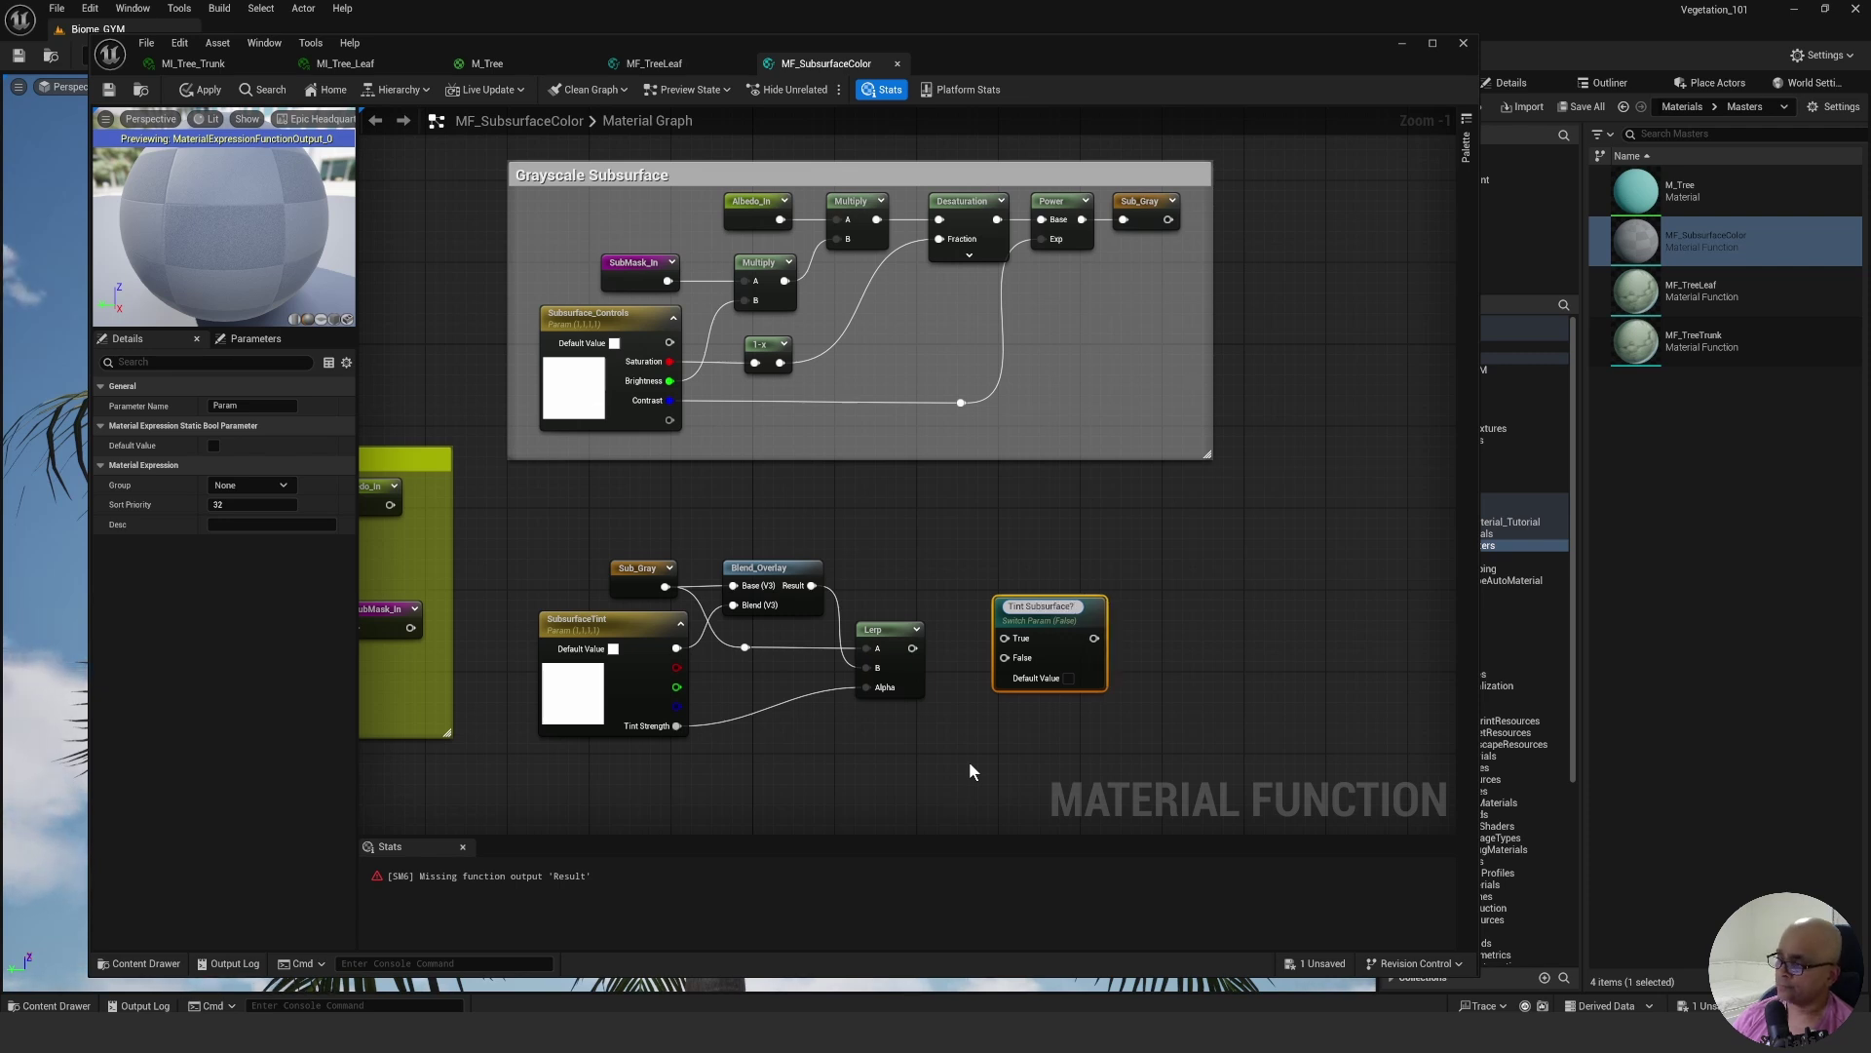
key(Return)
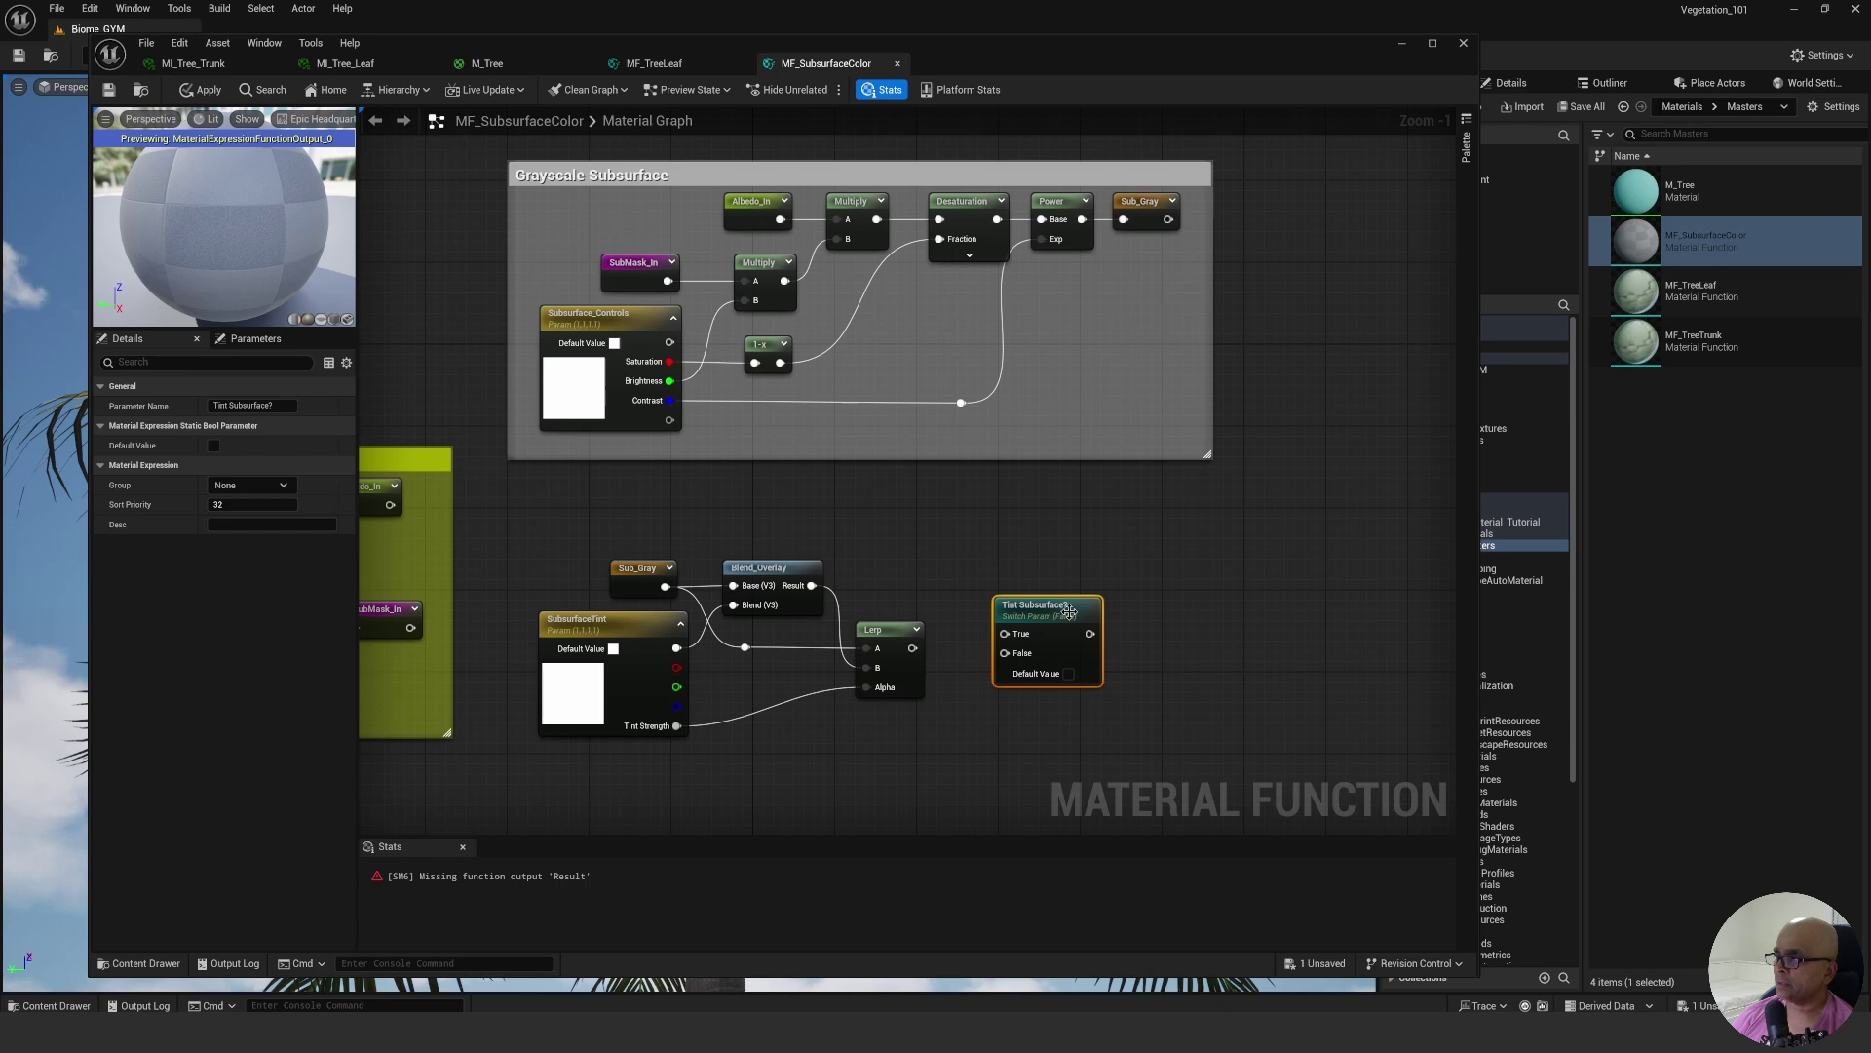
Raise the Tint Subsurface? switch level with Blend_Overlay and connect the Lerp output to its True input.
drag(1075, 613, 1080, 575)
click(1160, 557)
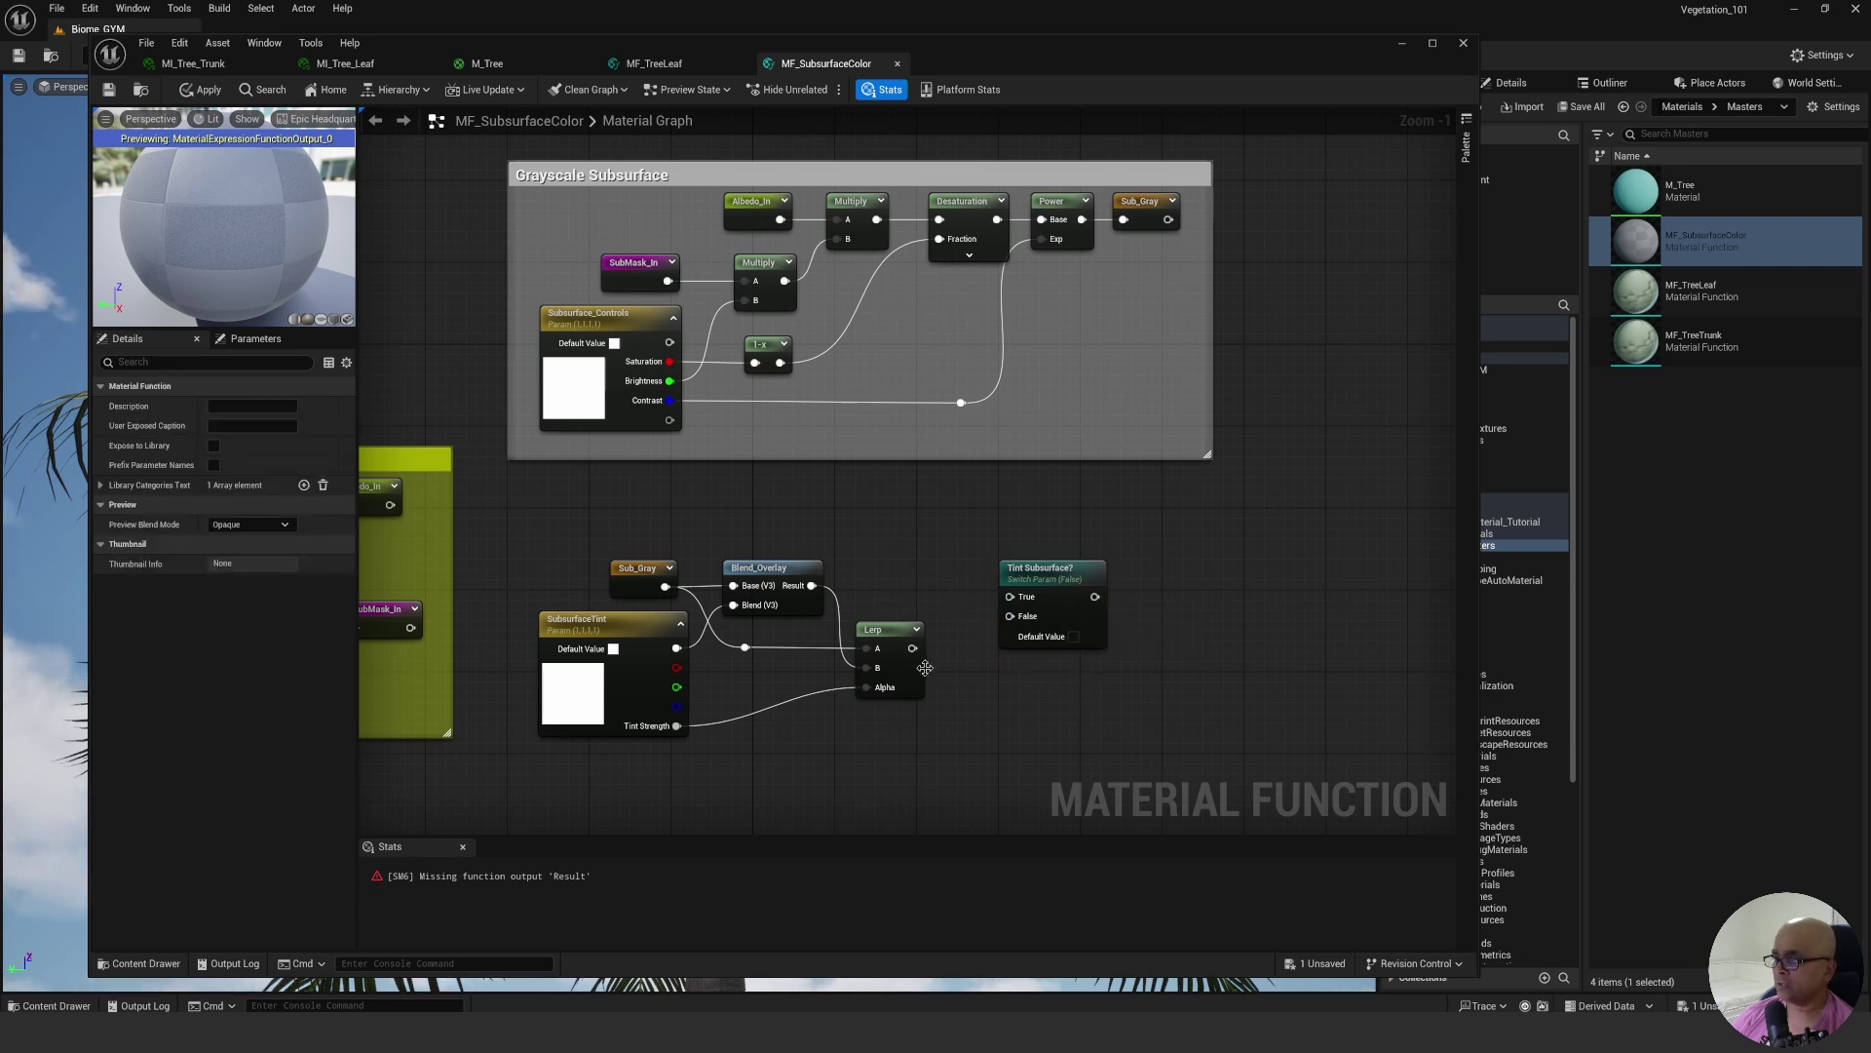
drag(913, 648, 1011, 602)
click(1044, 570)
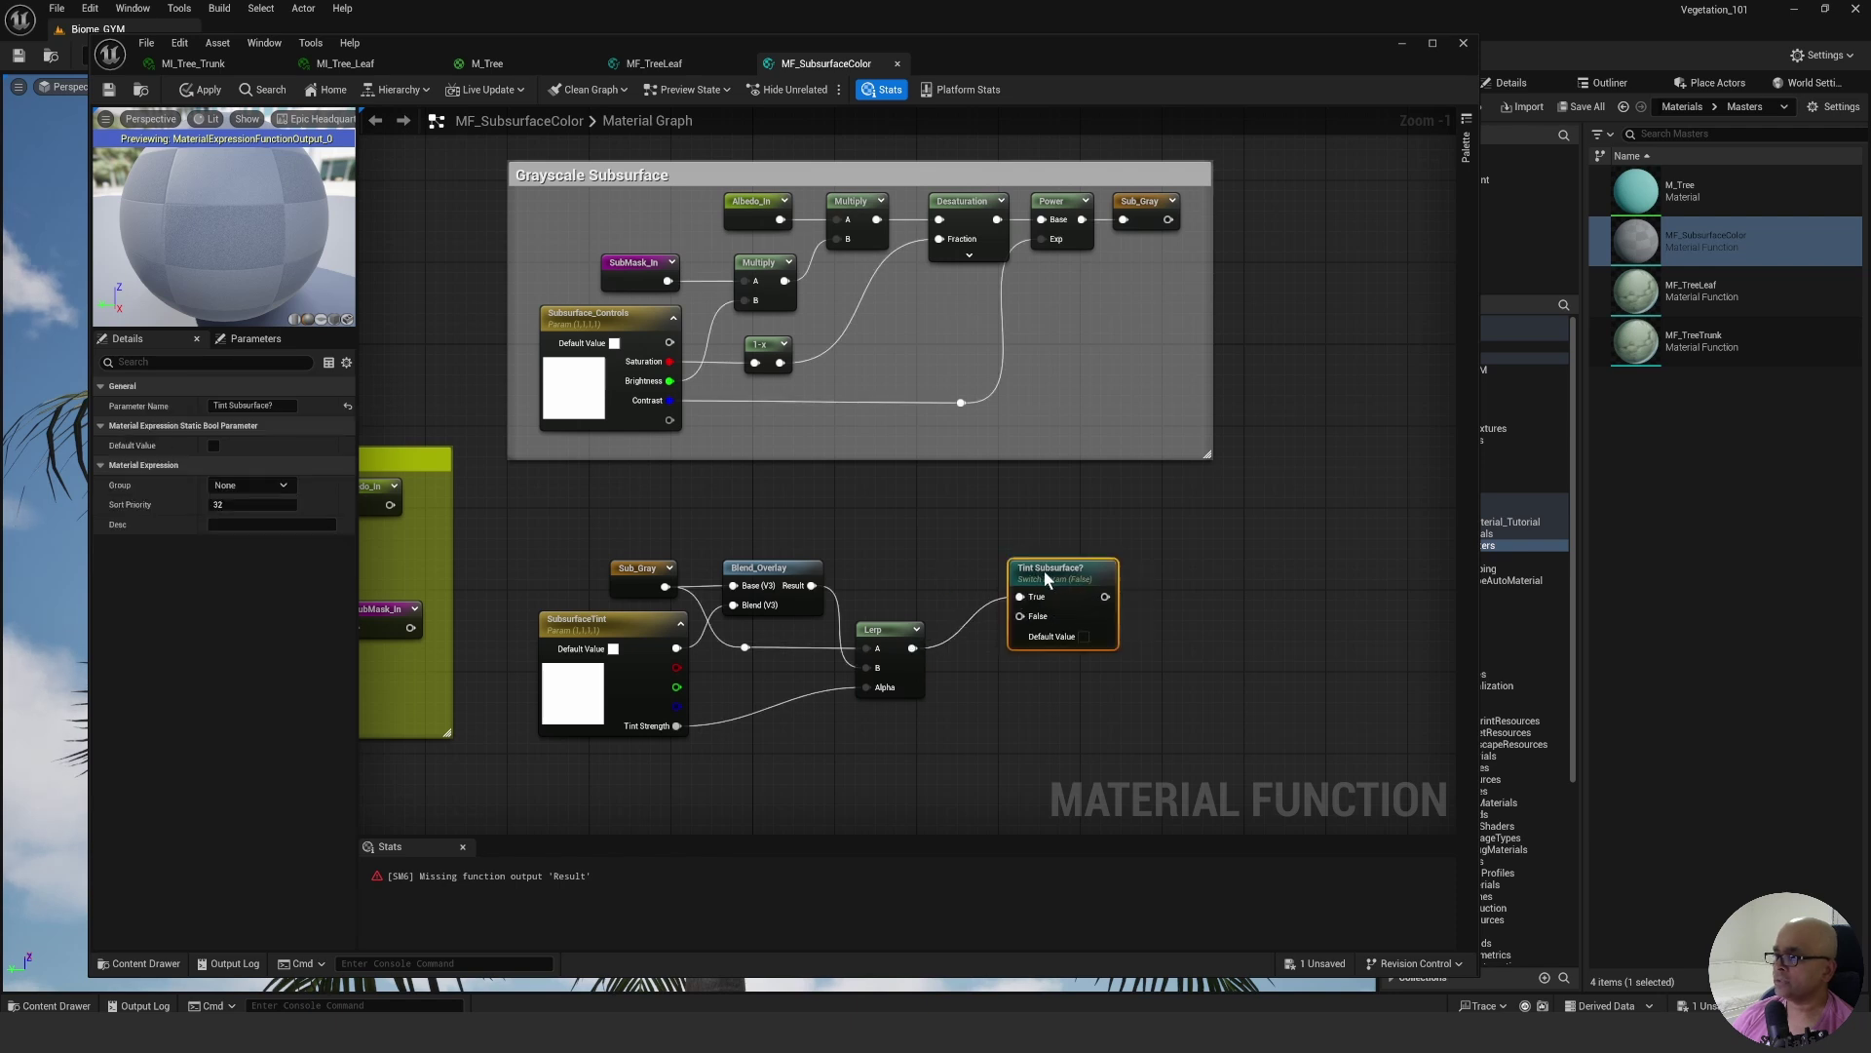
click(926, 552)
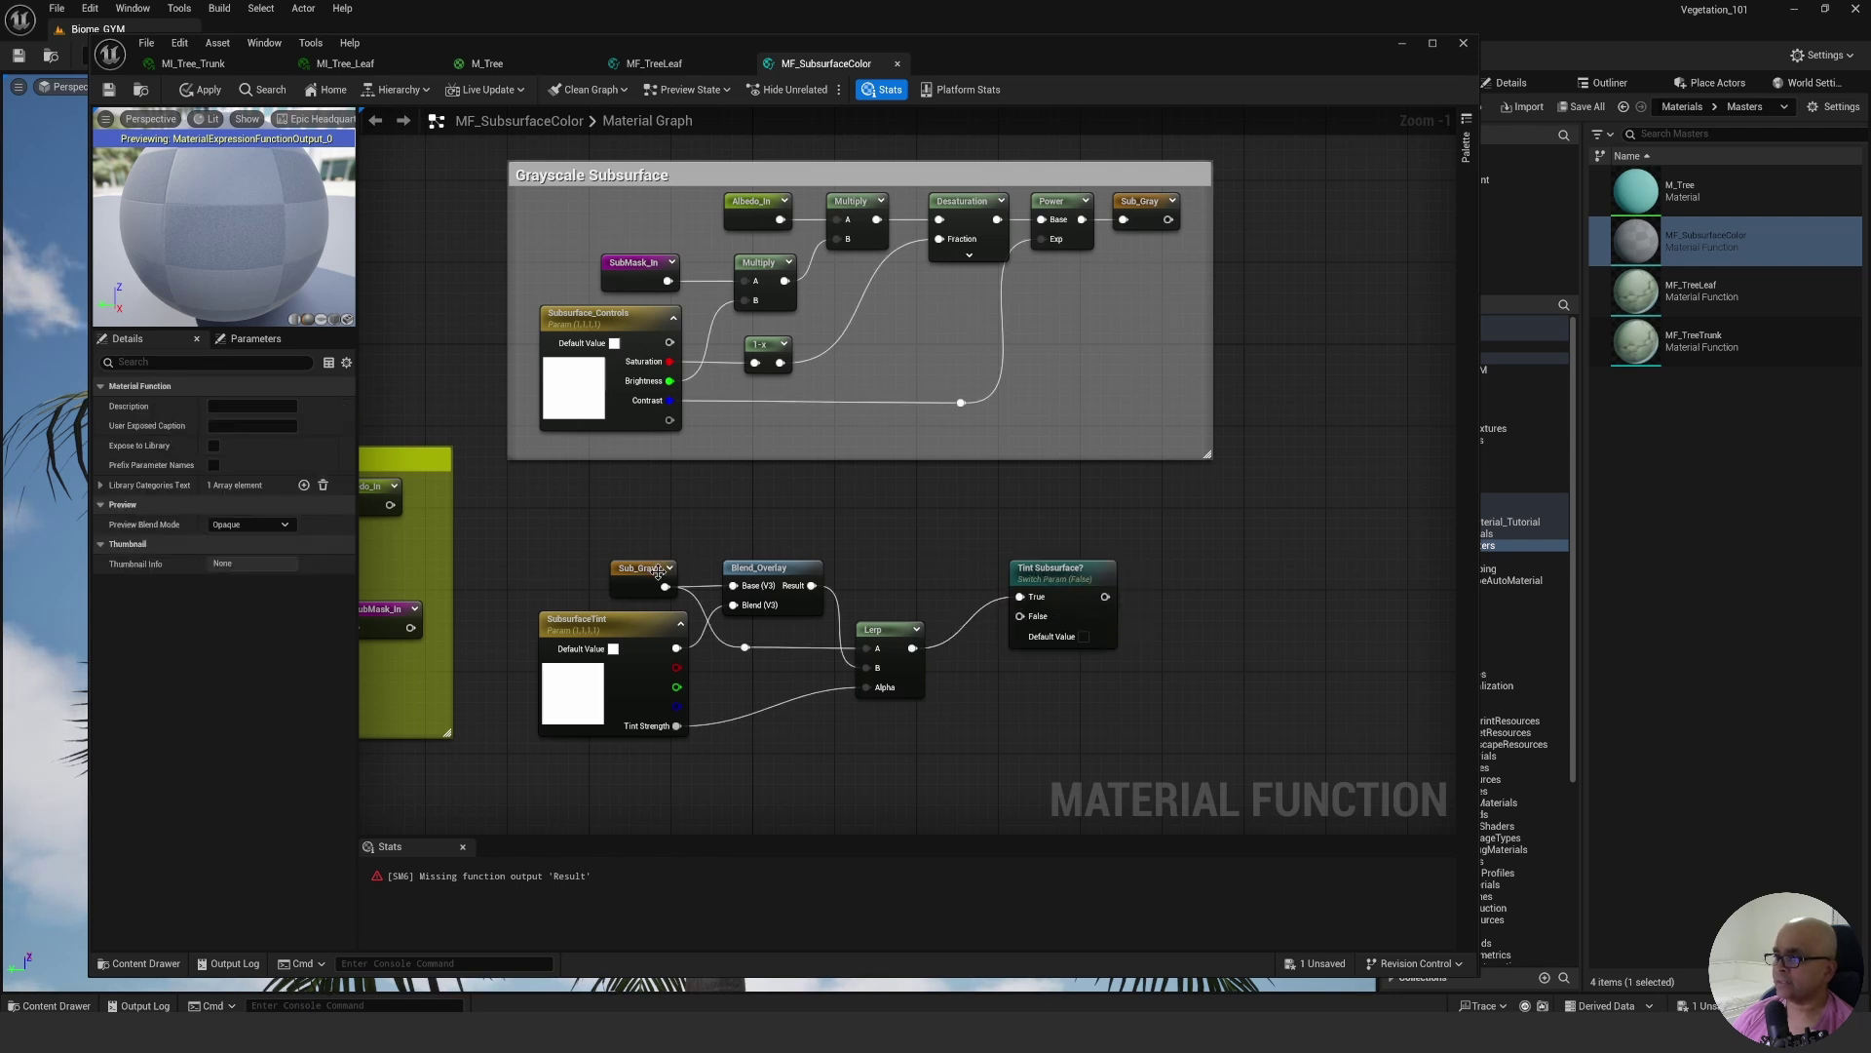
Move Sub_Gray slightly left and Blend_Overlay up, and connect Sub_Gray to the switch's False input.
mouse_move(651, 580)
mouse_down()
mouse_move(653, 539)
mouse_move(638, 575)
mouse_up()
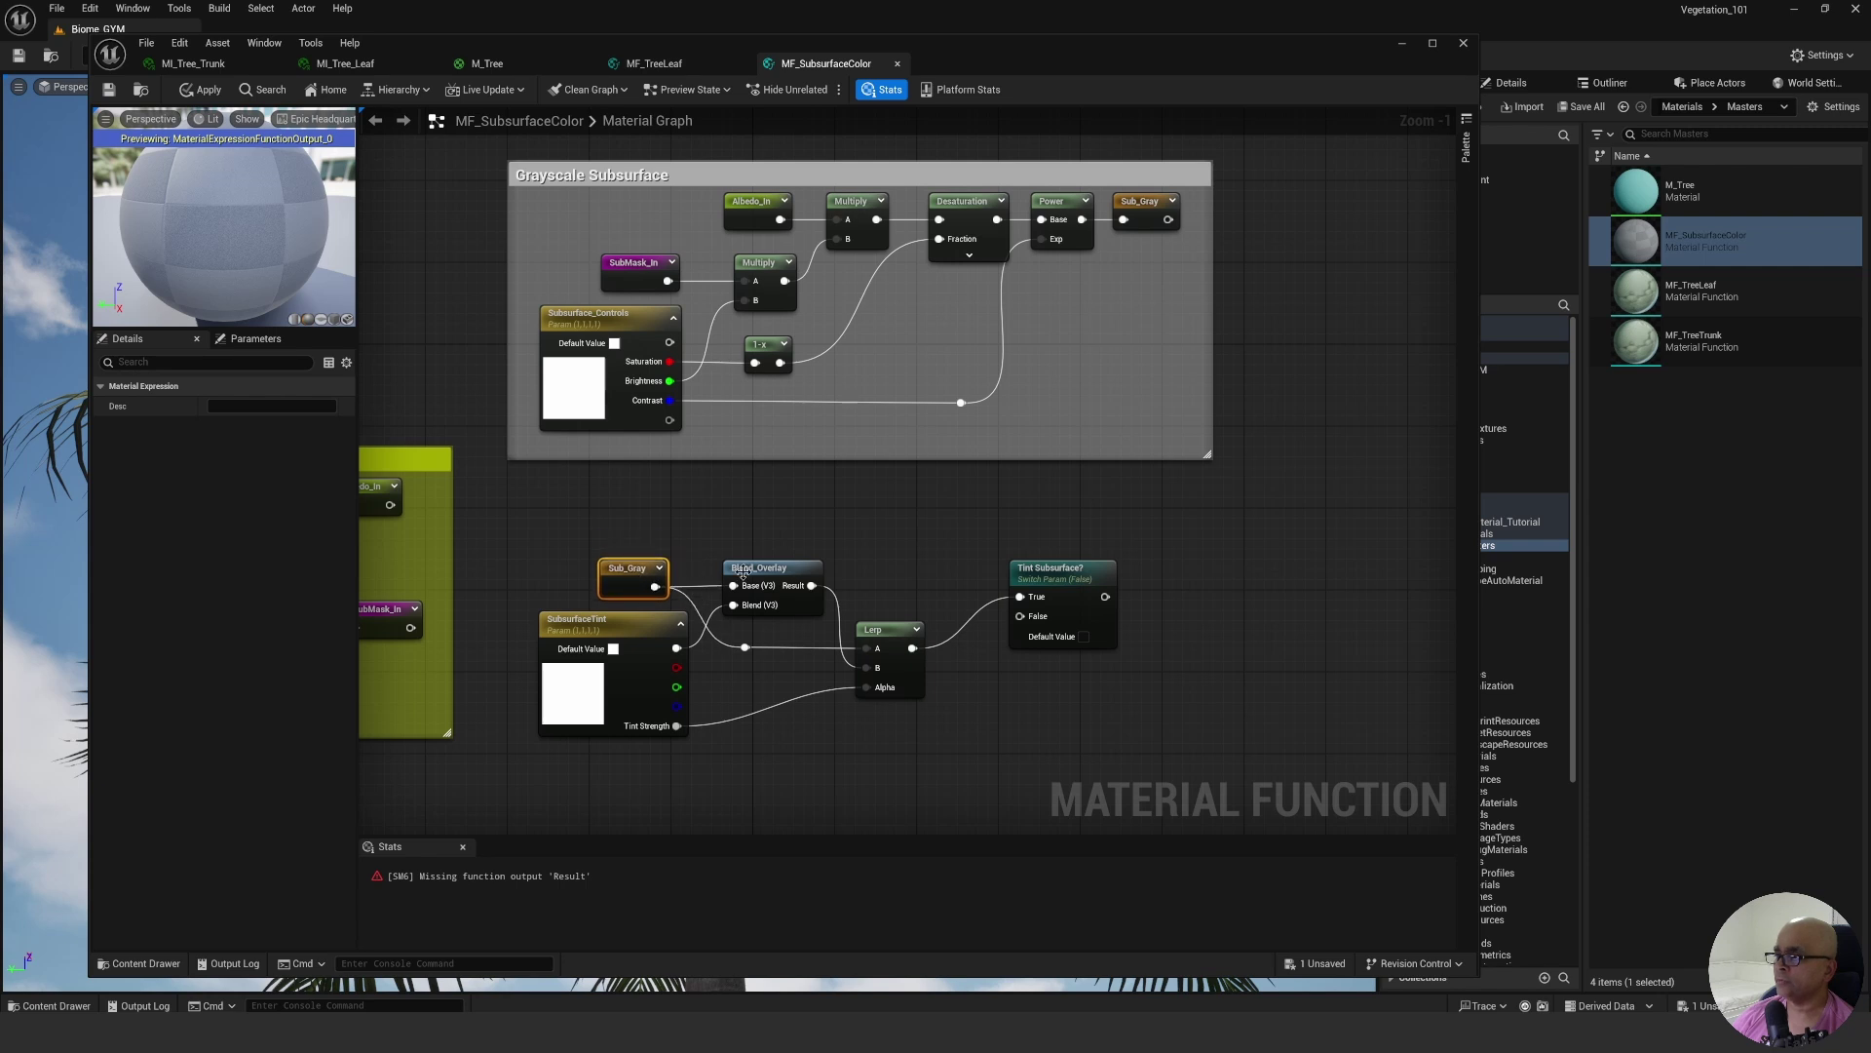
drag(765, 572, 765, 521)
click(893, 555)
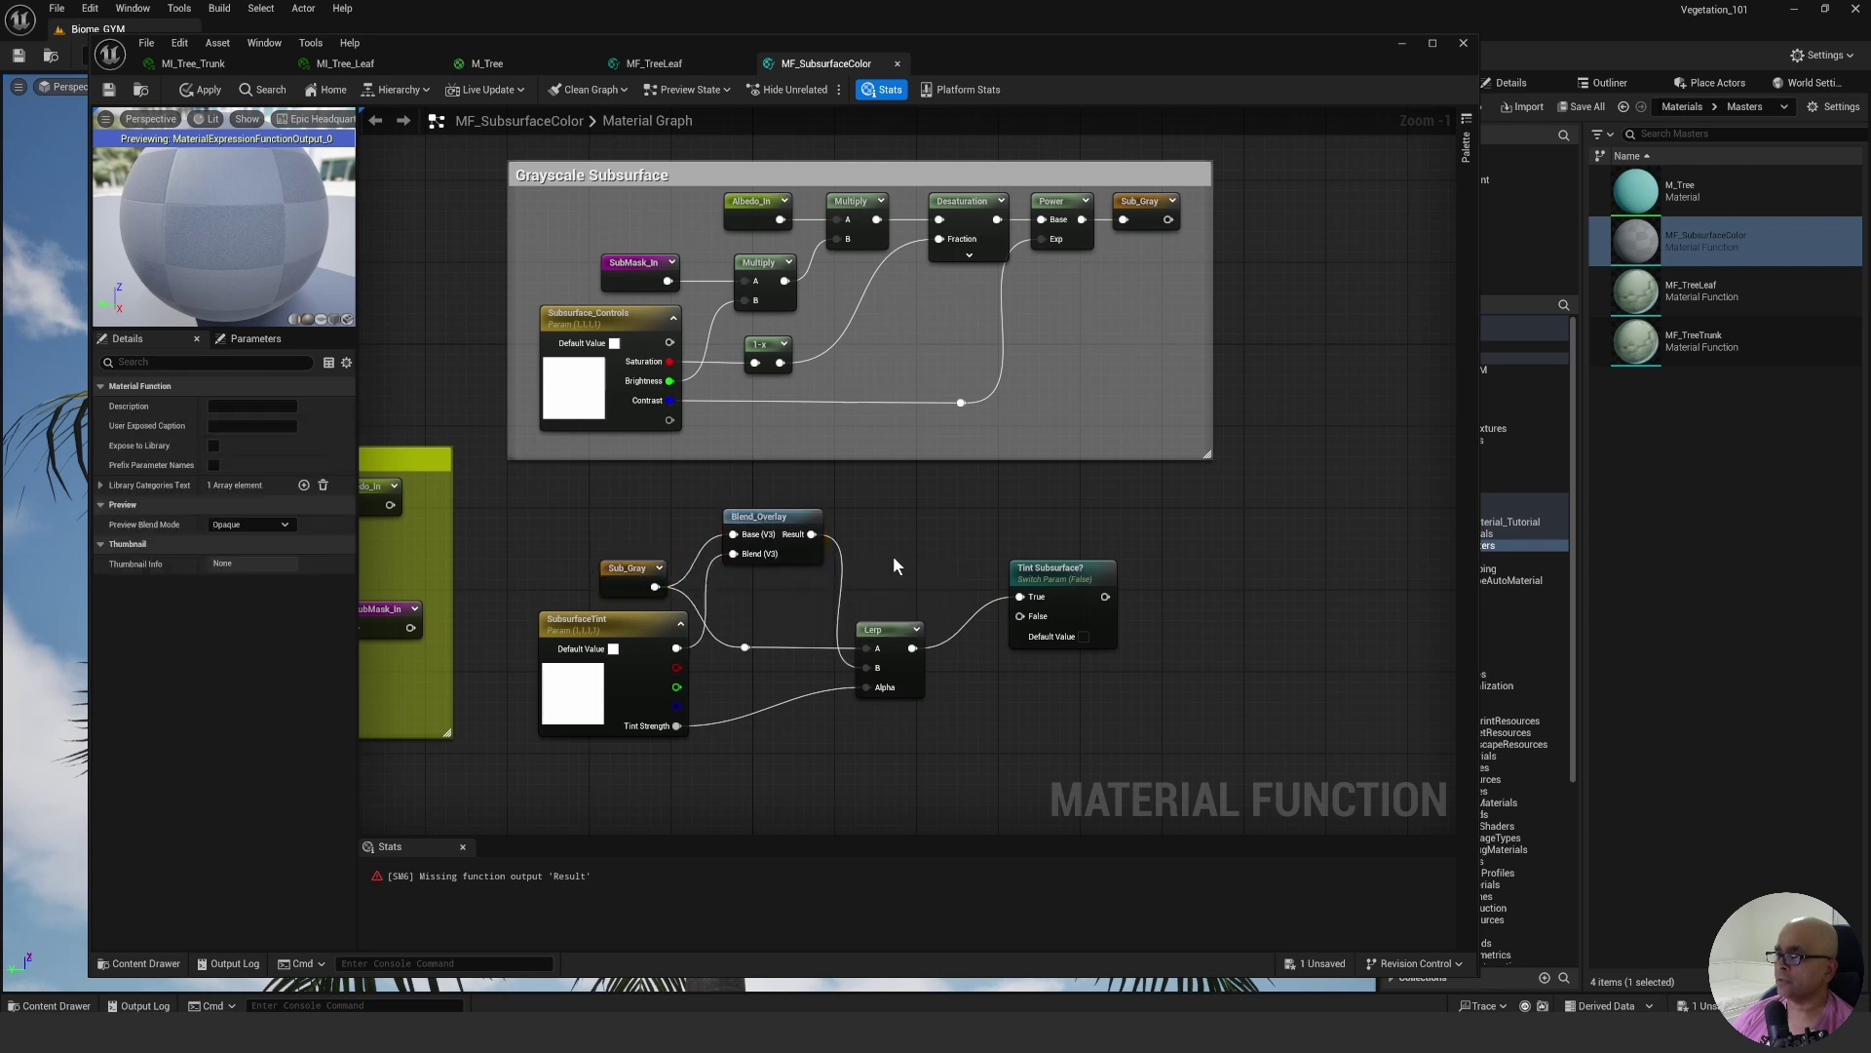
drag(654, 588, 1031, 551)
click(890, 553)
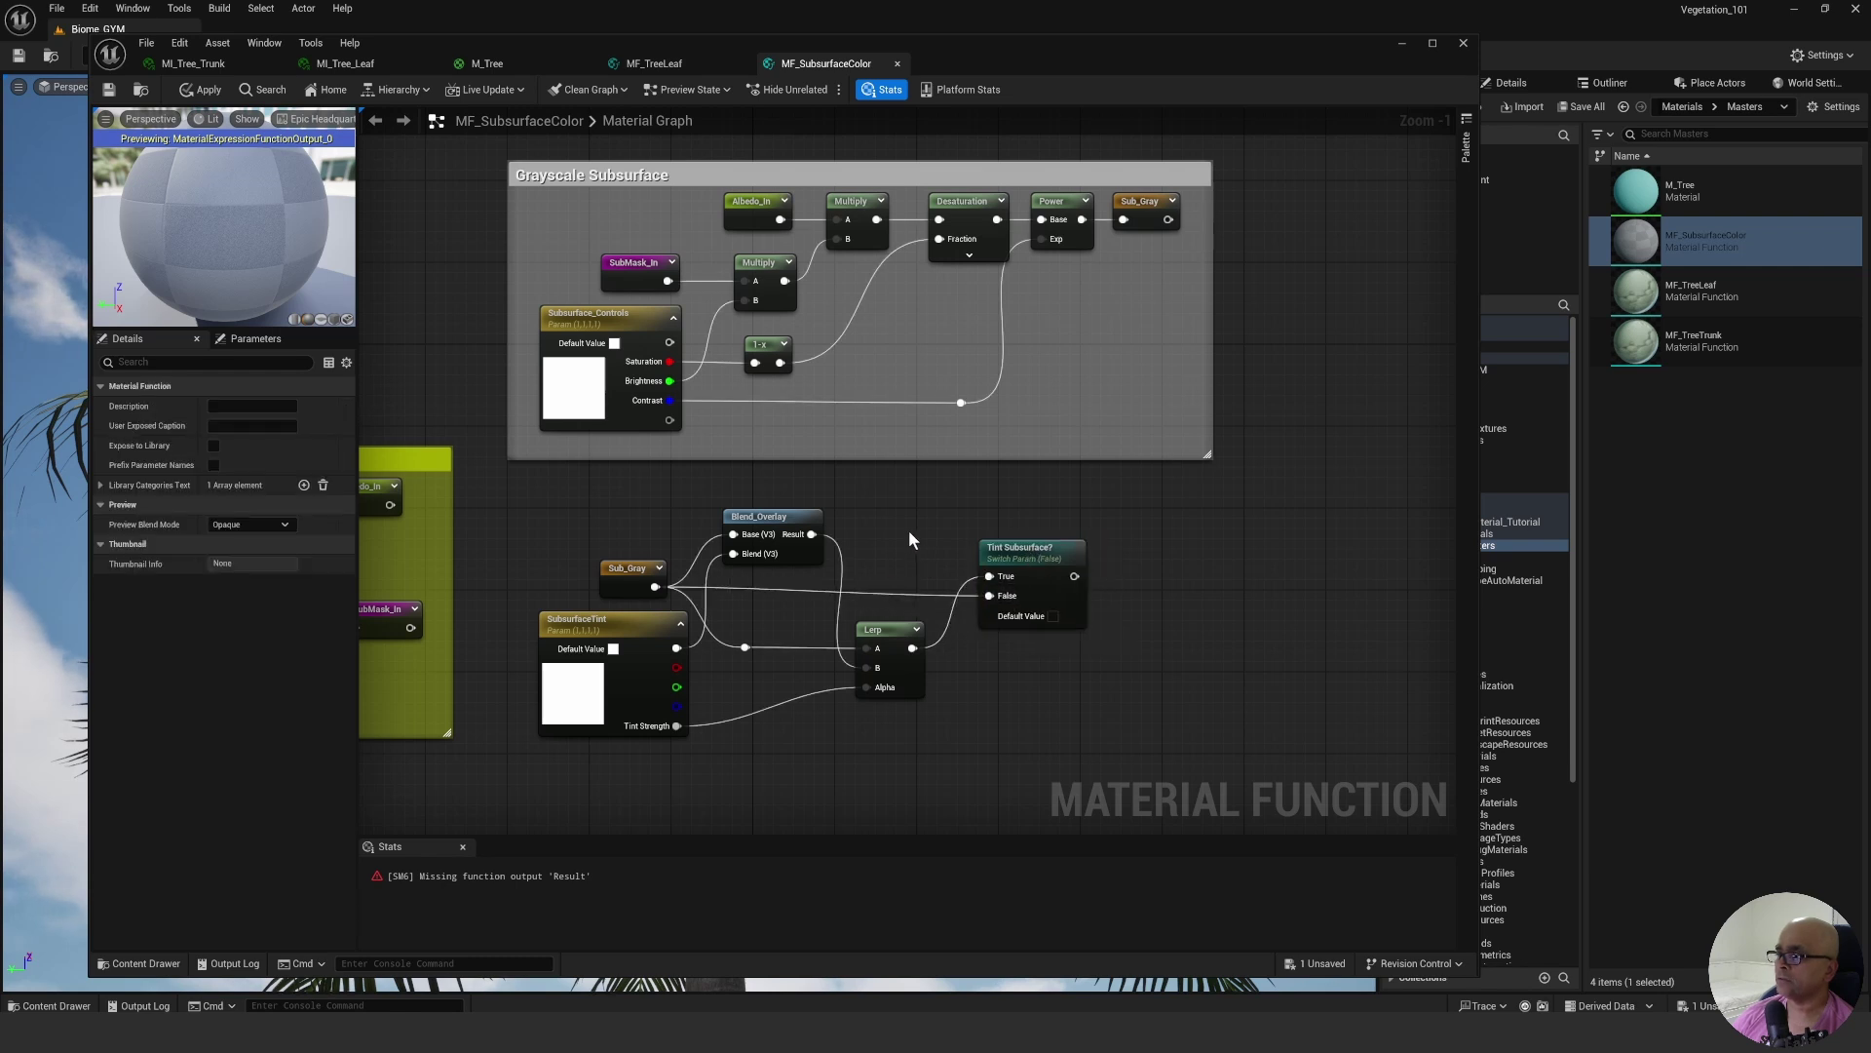
Shift all the tint nodes, from Sub_Gray to the Tint Subsurface? switch, down and right, farther below the Grayscale Subsurface comment.
scroll(905, 550, down, 1)
drag(563, 506, 1067, 683)
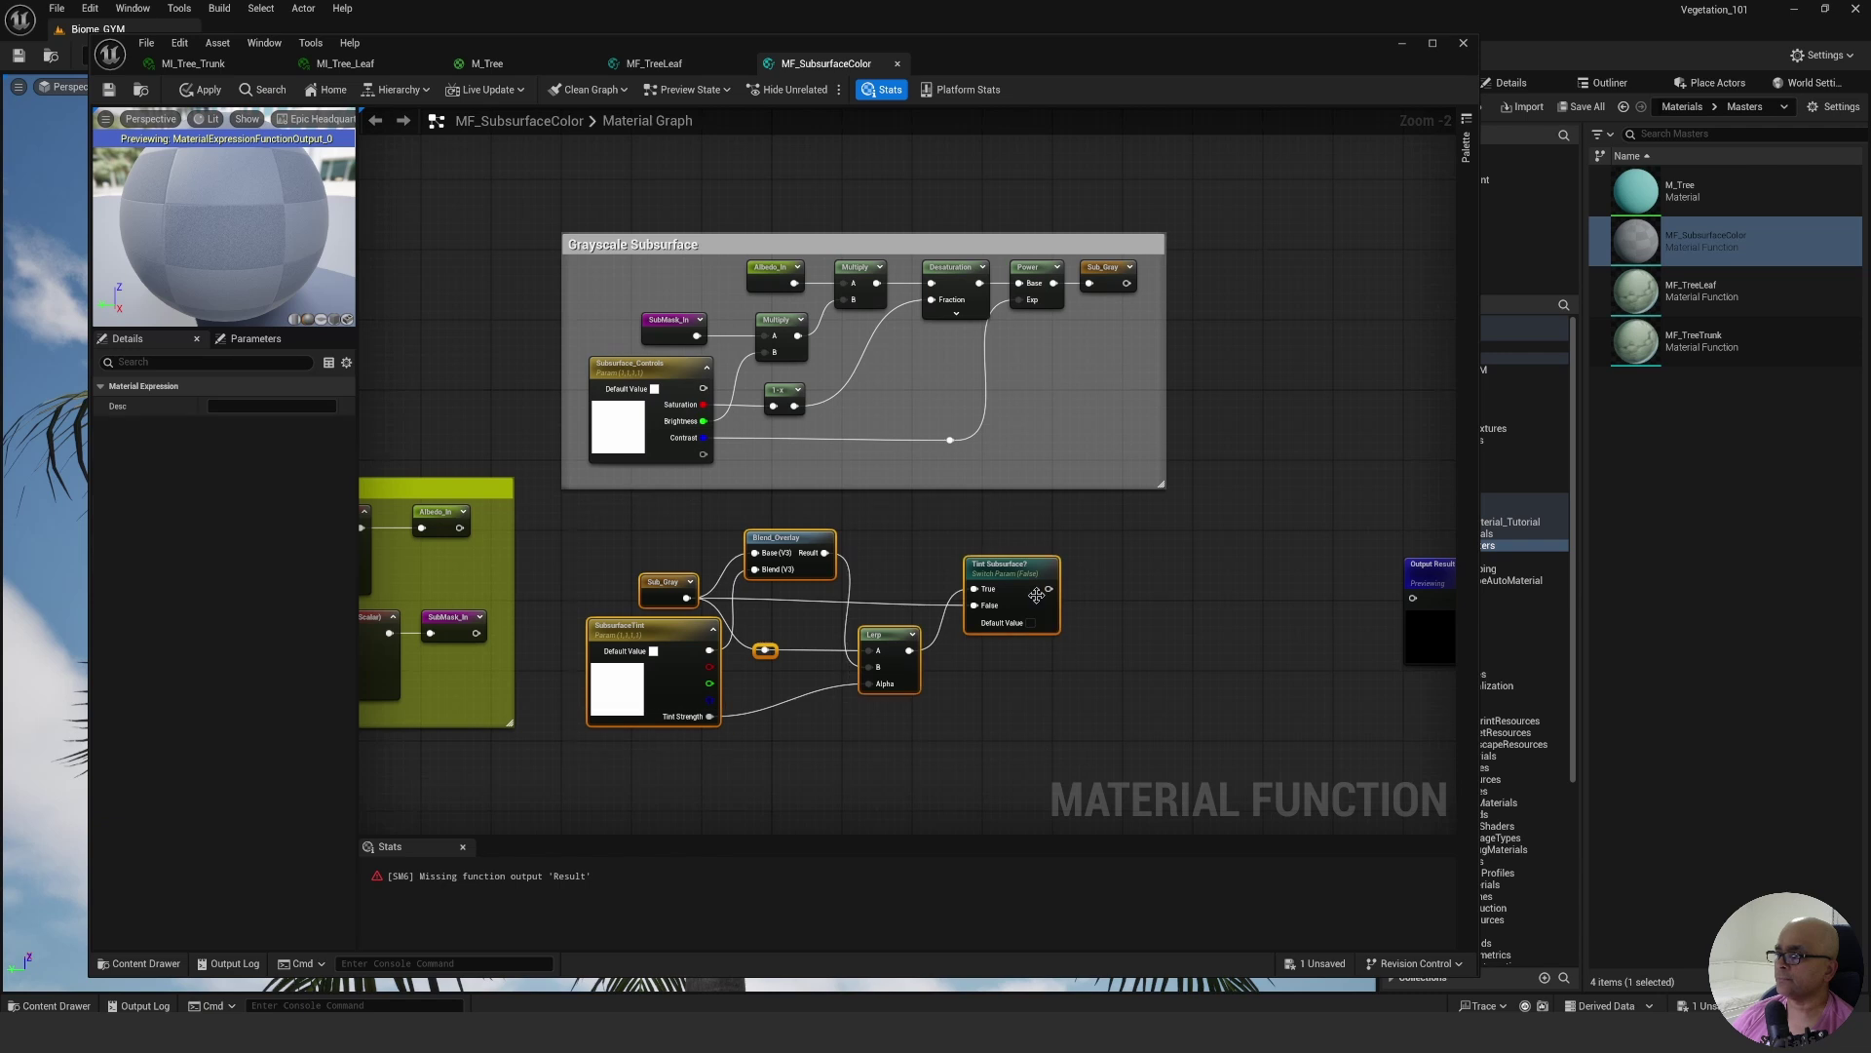
drag(1009, 569, 1009, 604)
click(1126, 569)
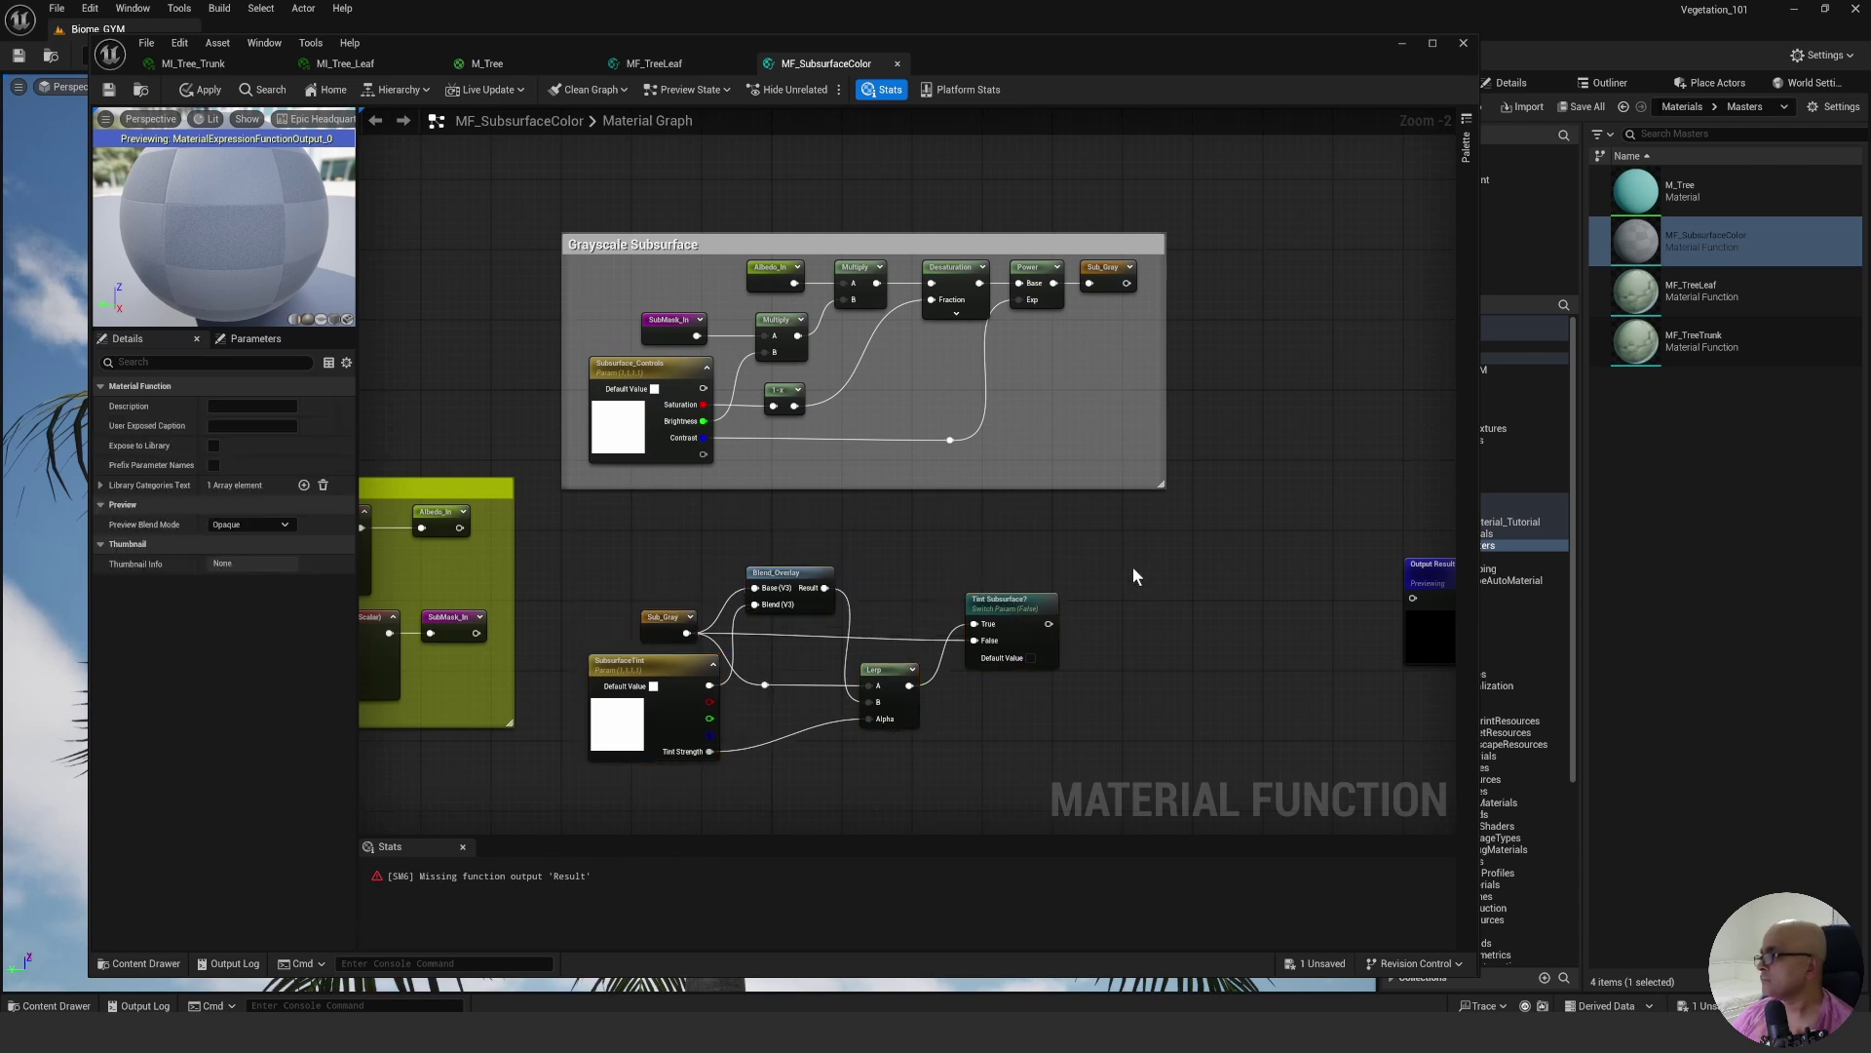
right_drag(1126, 557, 1139, 498)
drag(652, 519, 1080, 756)
drag(1023, 545, 1049, 544)
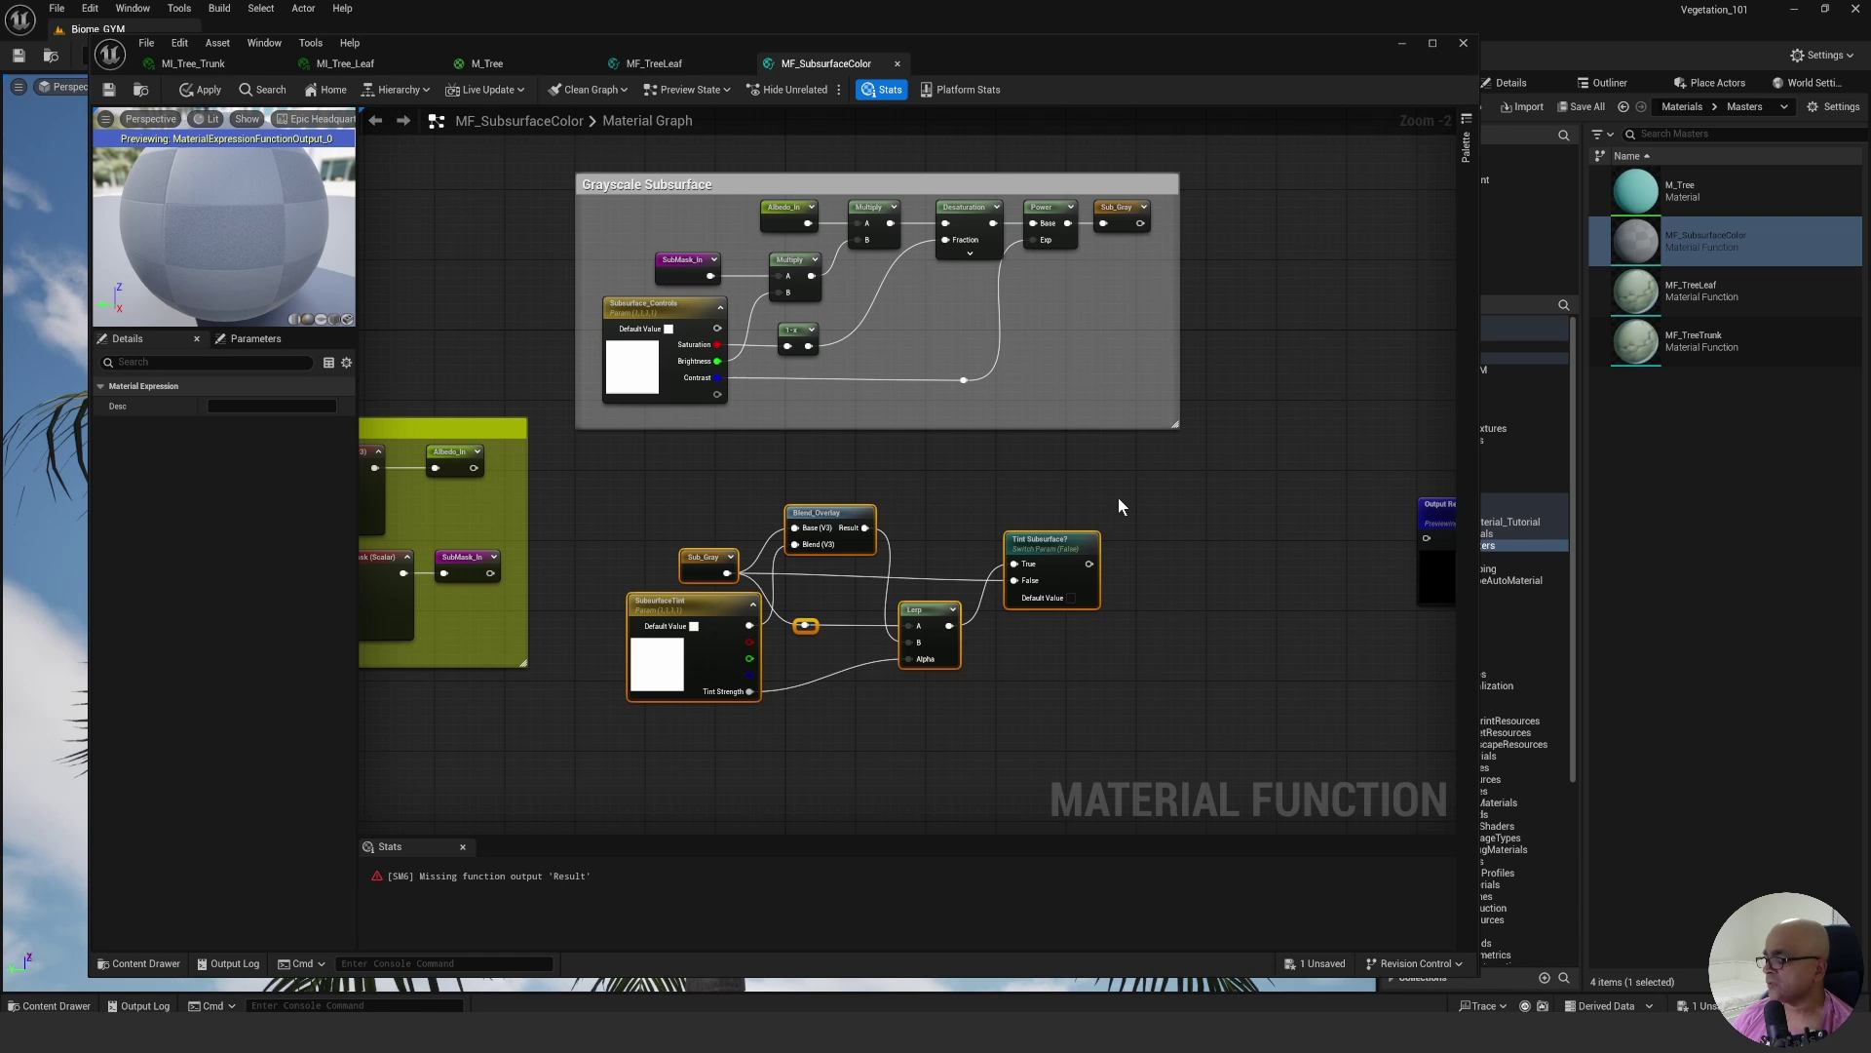
Wrap the selected tint nodes in a comment box titled "Subsurface Color".
text(c)
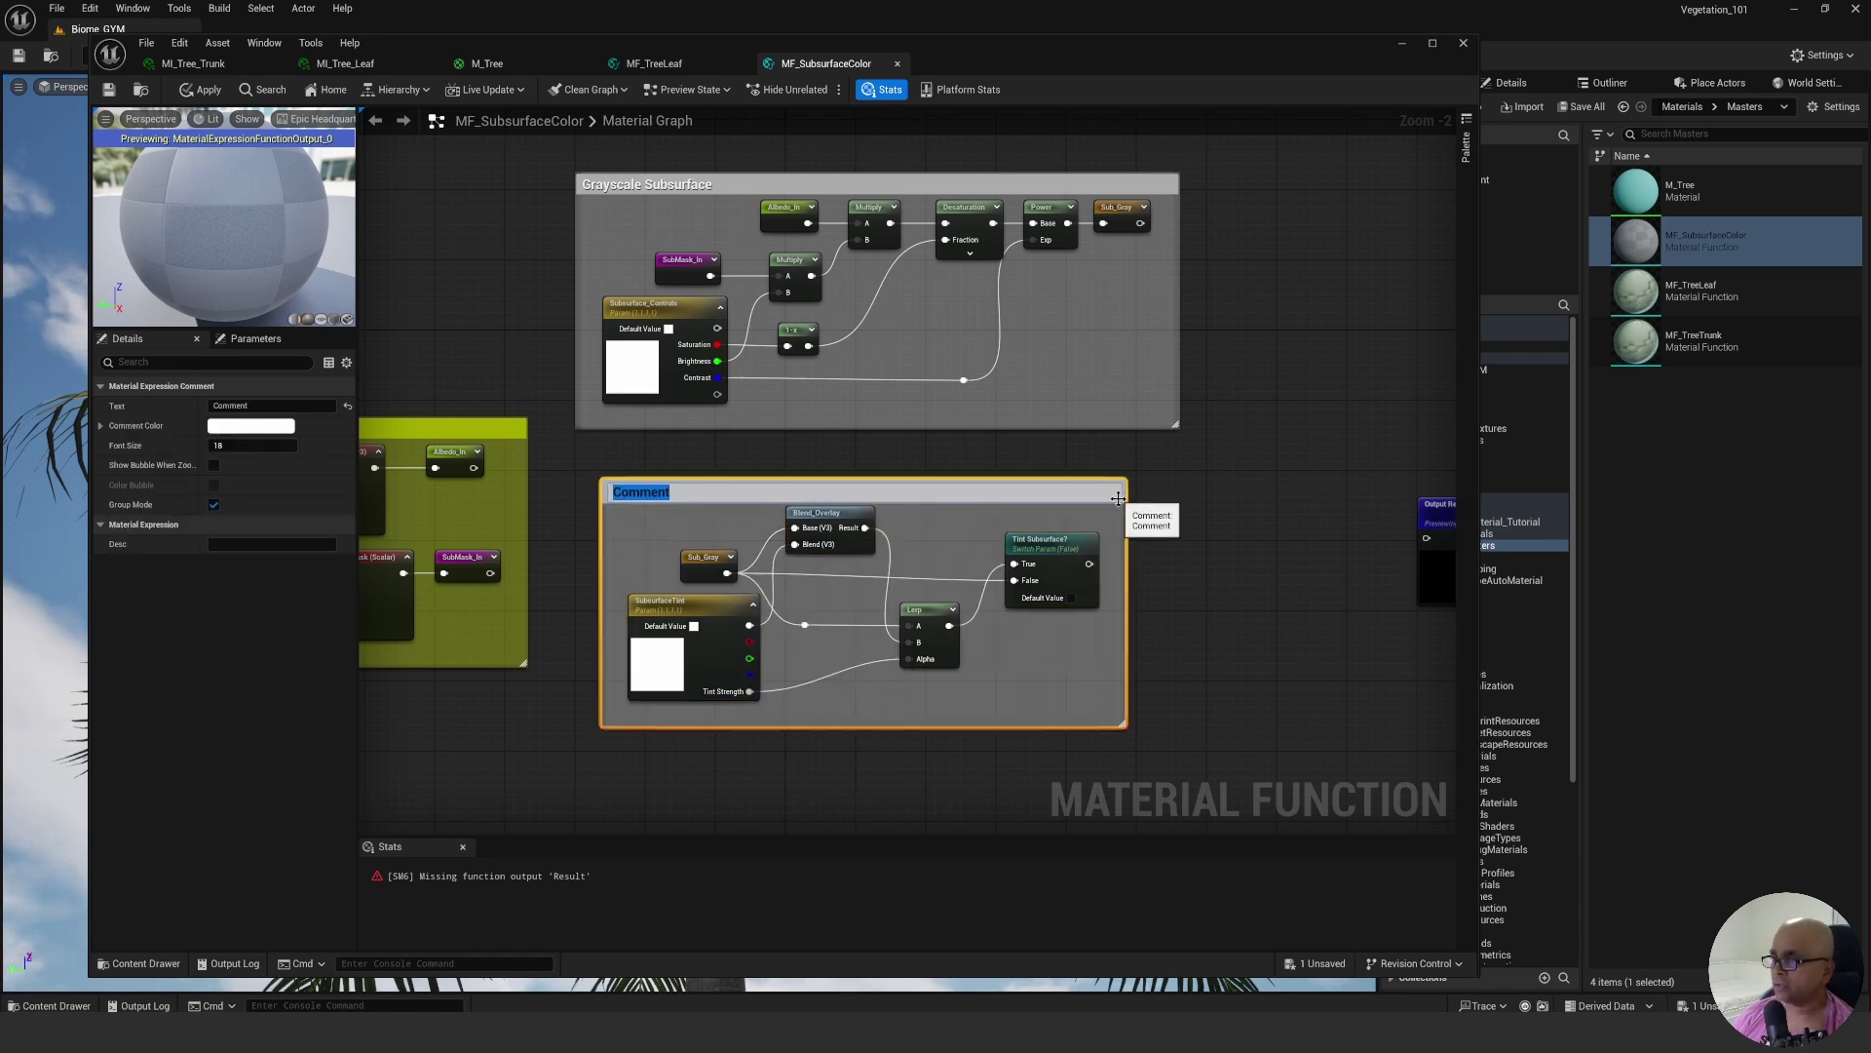
text(Sub)
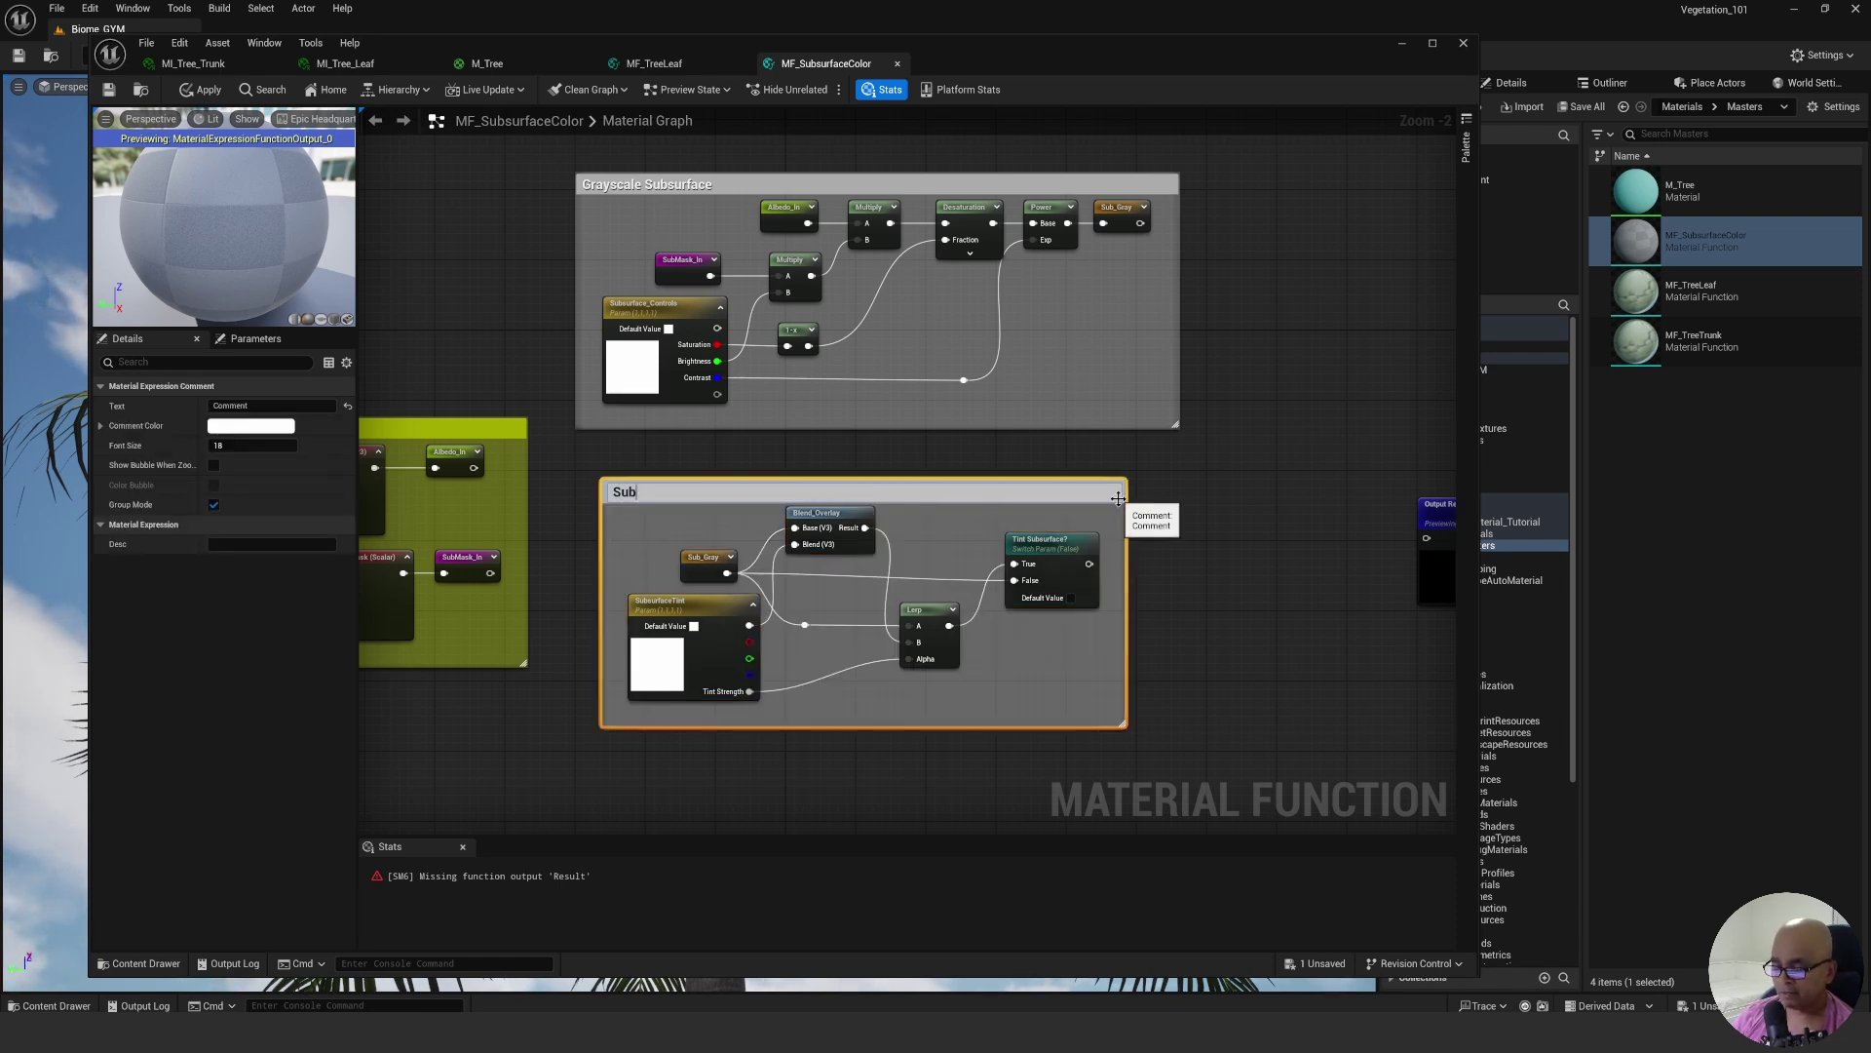
text(surface)
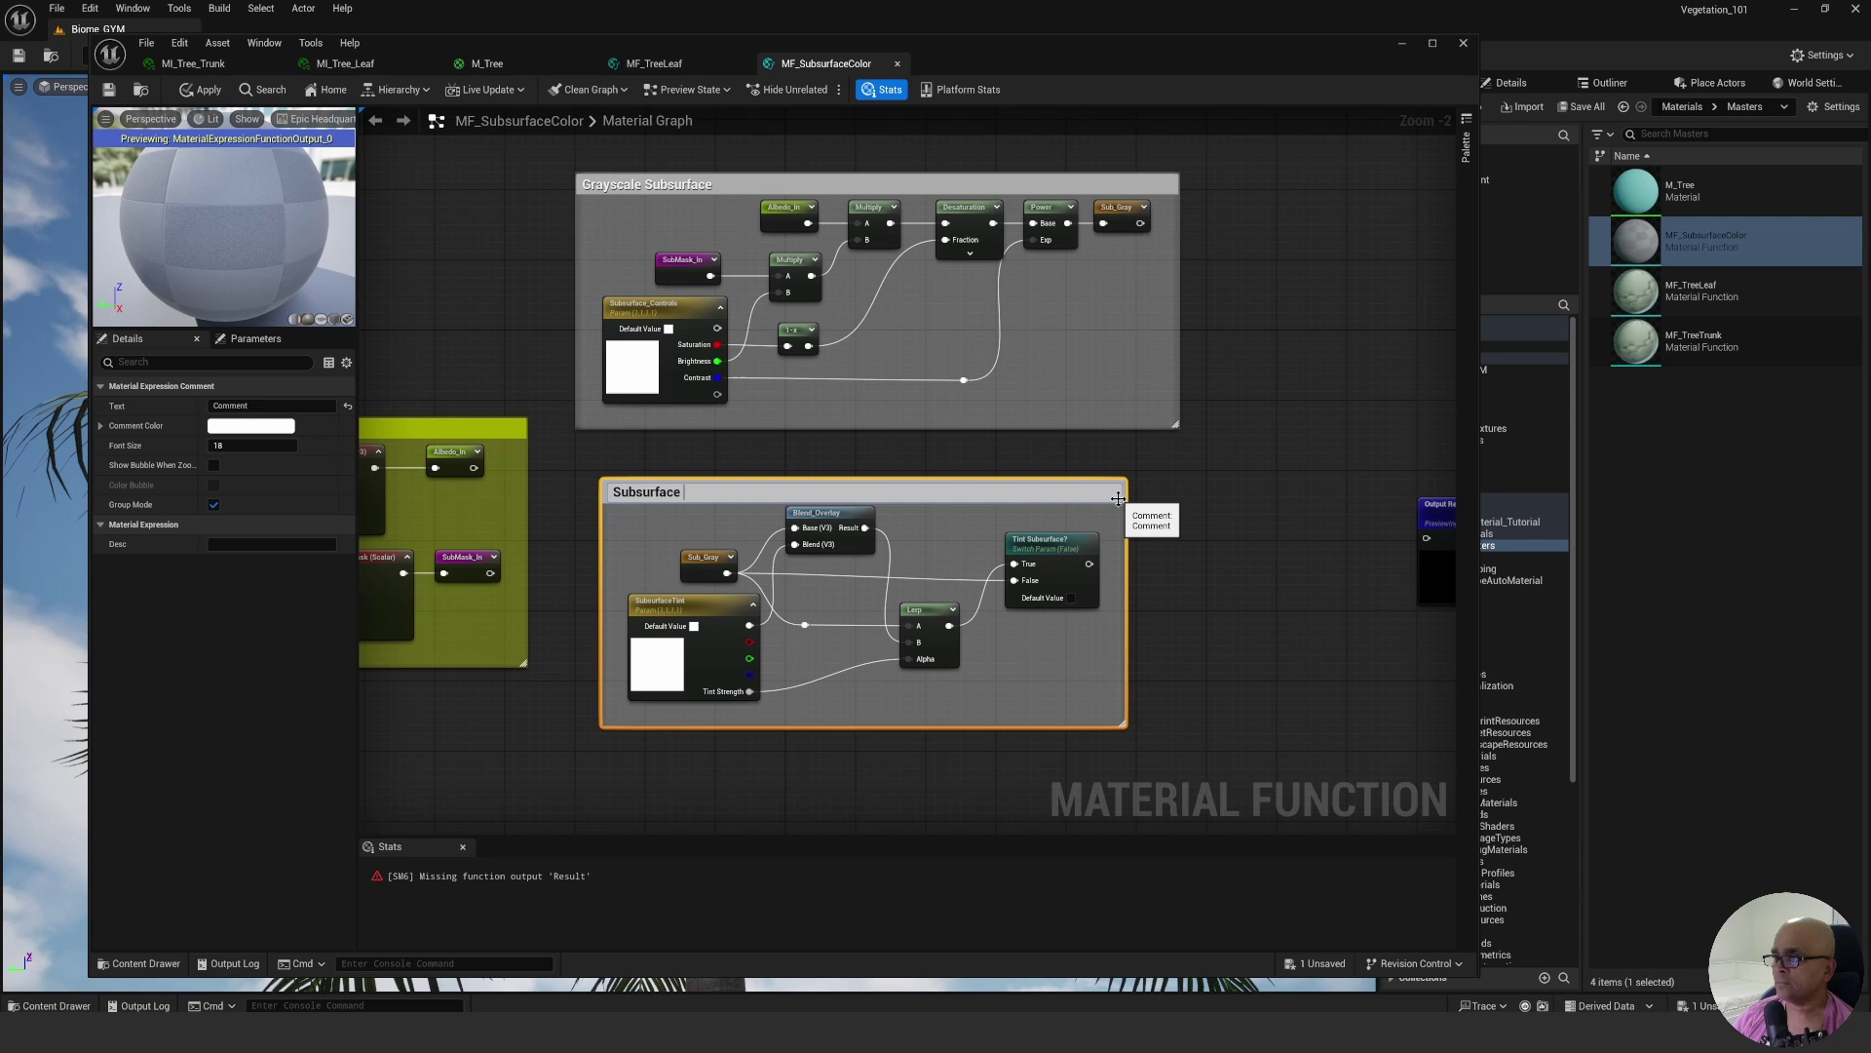
text( Color)
key(Return)
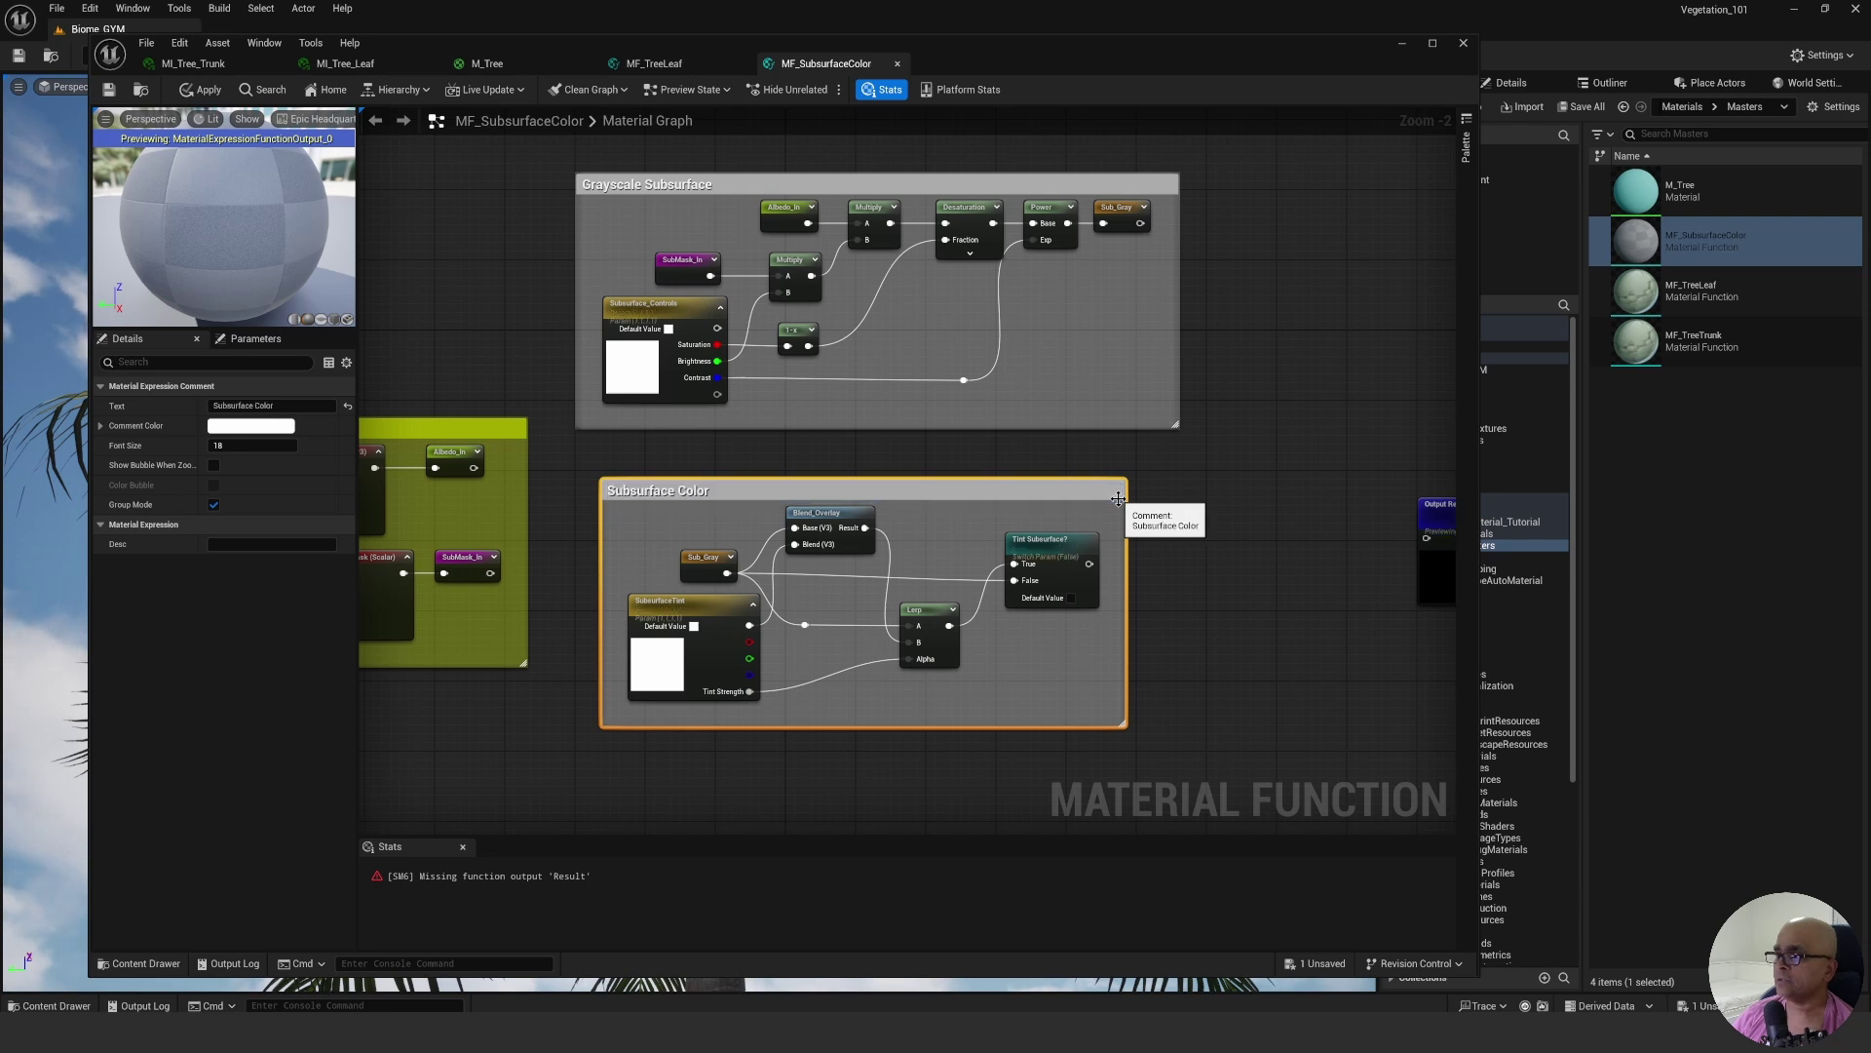
click(1215, 586)
Move the Subsurface Color comment closer beneath Grayscale Subsurface and extend its right edge to a similar width.
right_drag(1214, 587, 1103, 565)
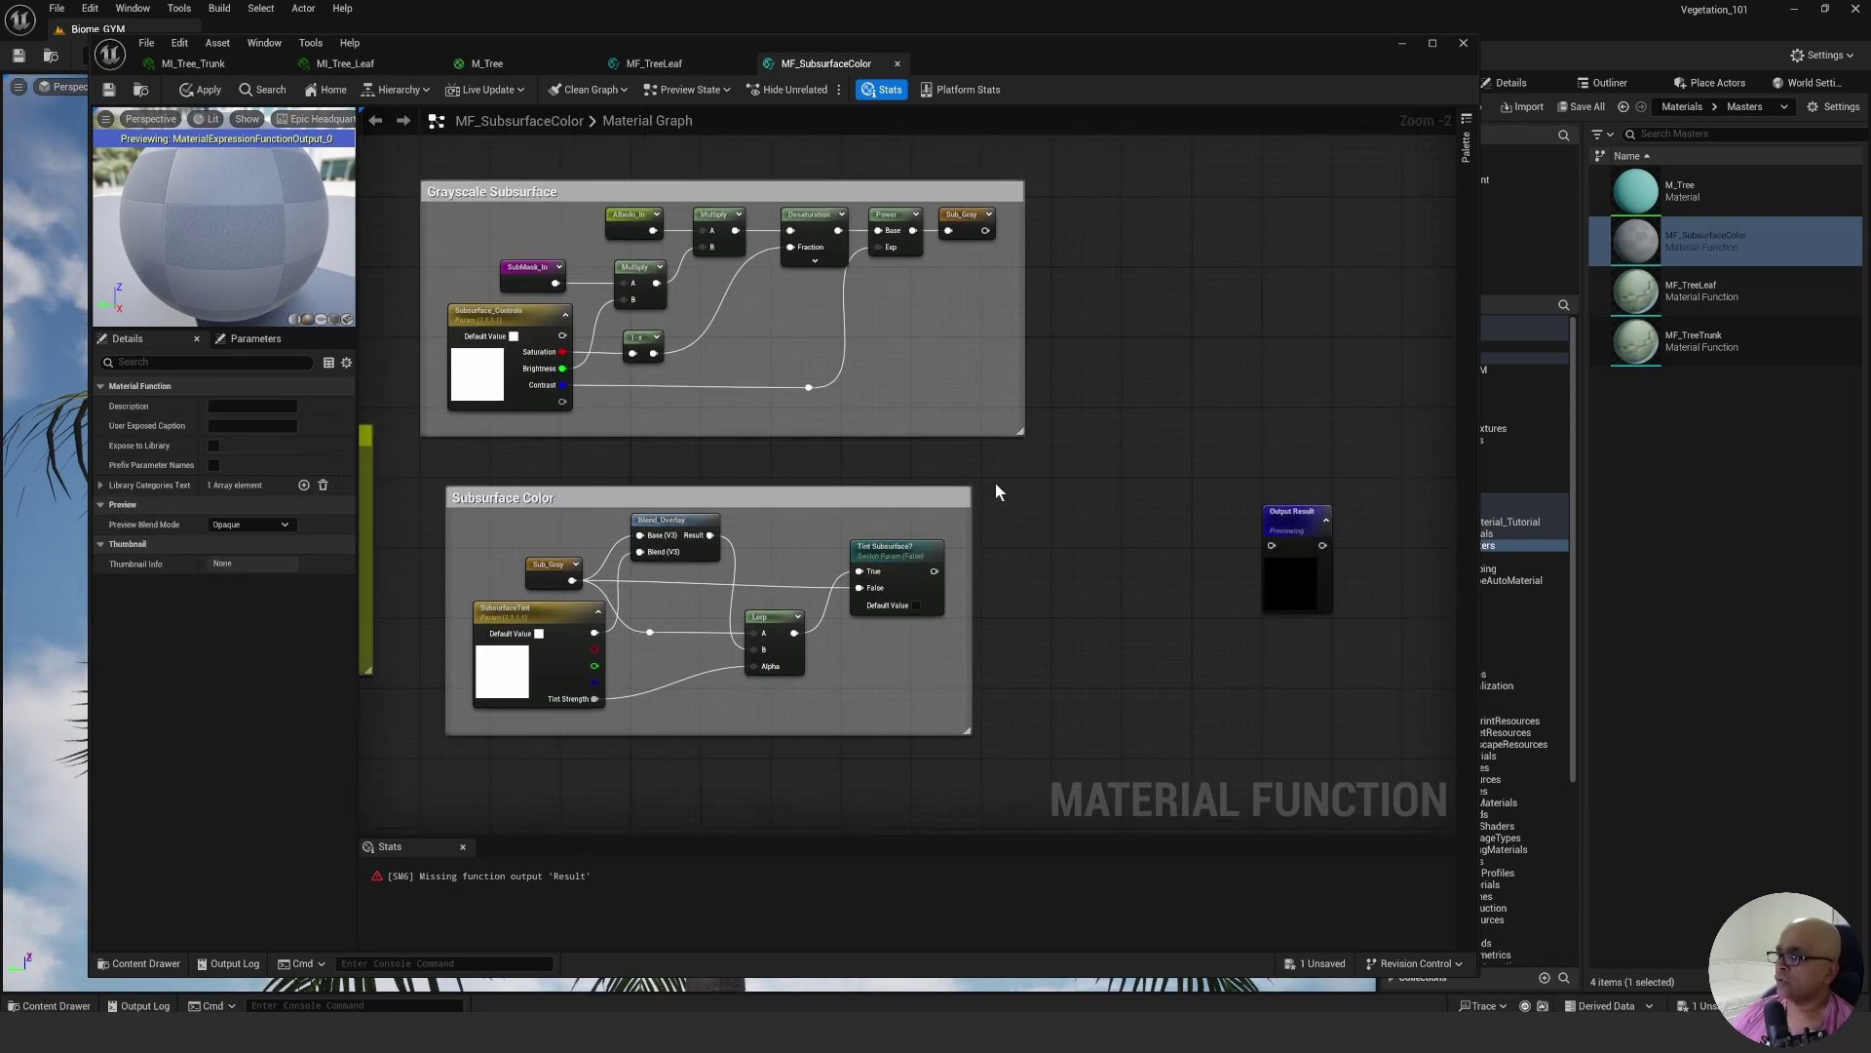
right_drag(979, 462, 1065, 462)
drag(766, 503, 750, 477)
drag(1046, 528, 1116, 528)
click(1217, 526)
Connect the Tint Subsurface? switch to Output Result and save the material function.
right_drag(1093, 579, 1012, 576)
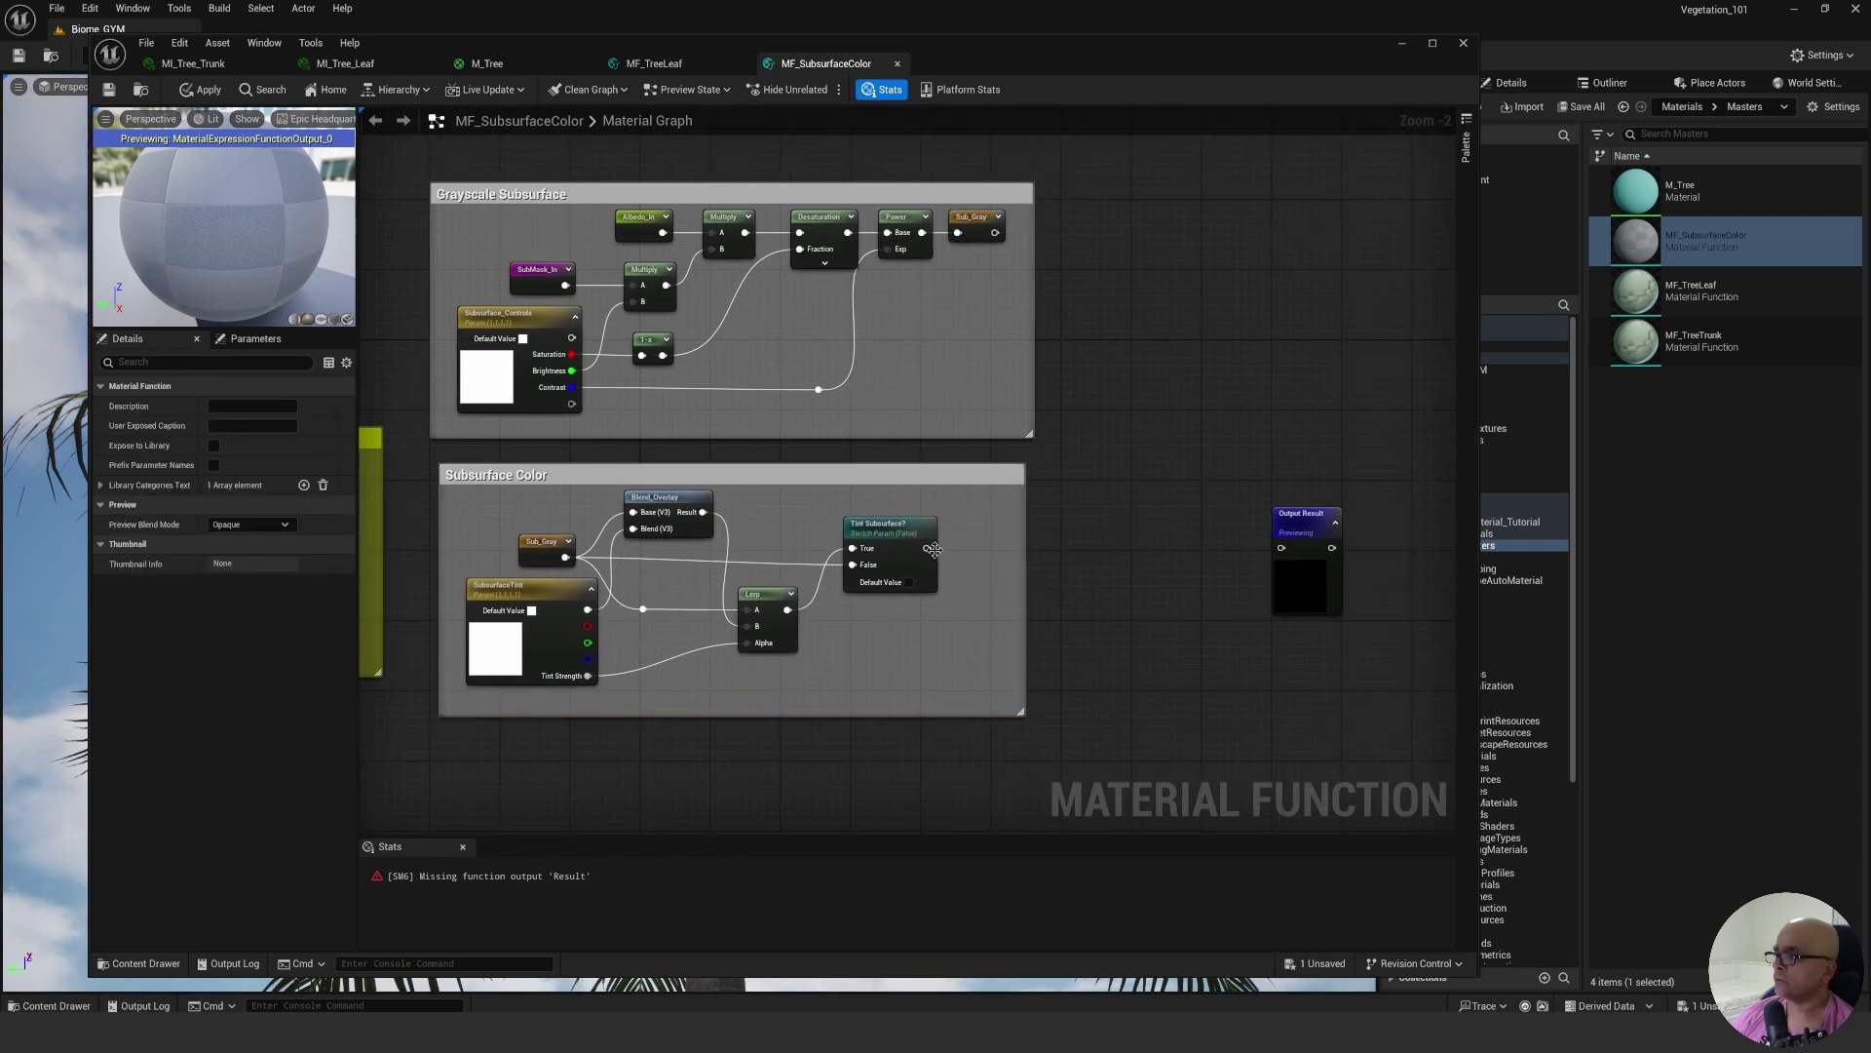
drag(933, 549, 1126, 539)
click(1119, 466)
right_drag(891, 471, 1069, 479)
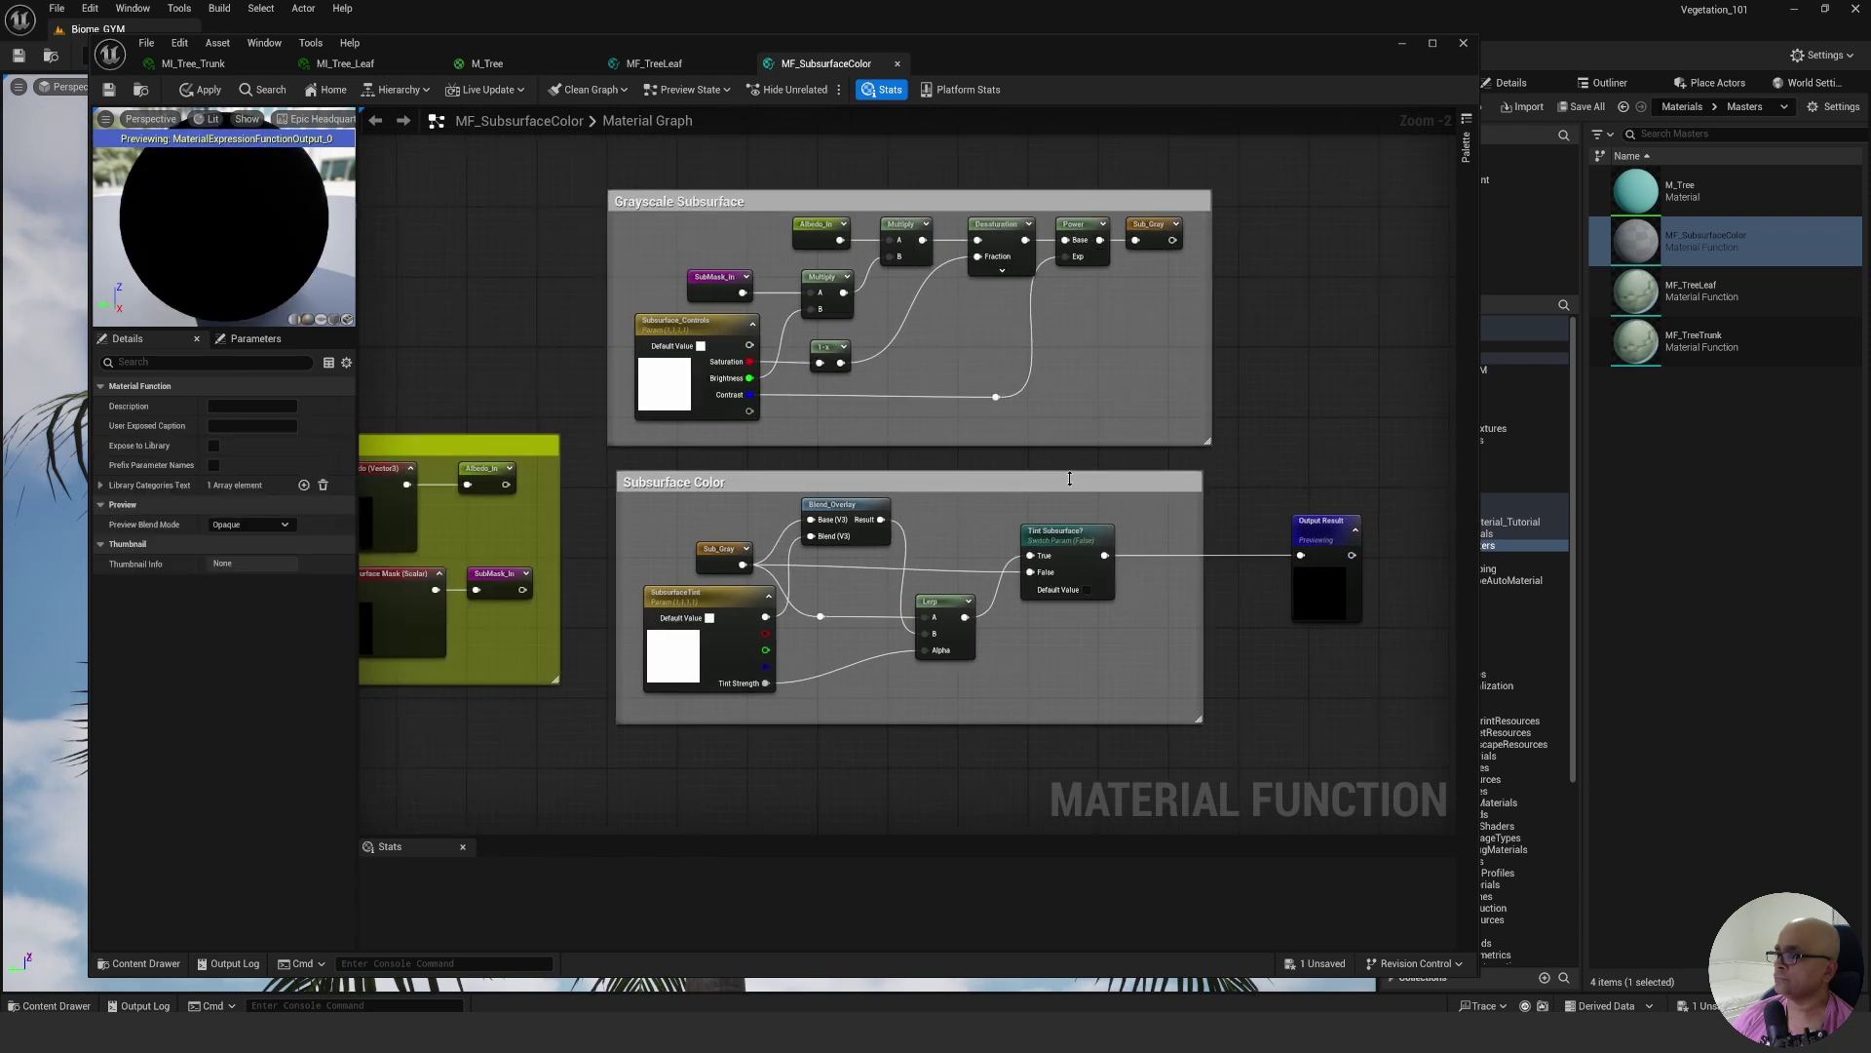
right_drag(433, 347, 617, 343)
key(ctrl+s)
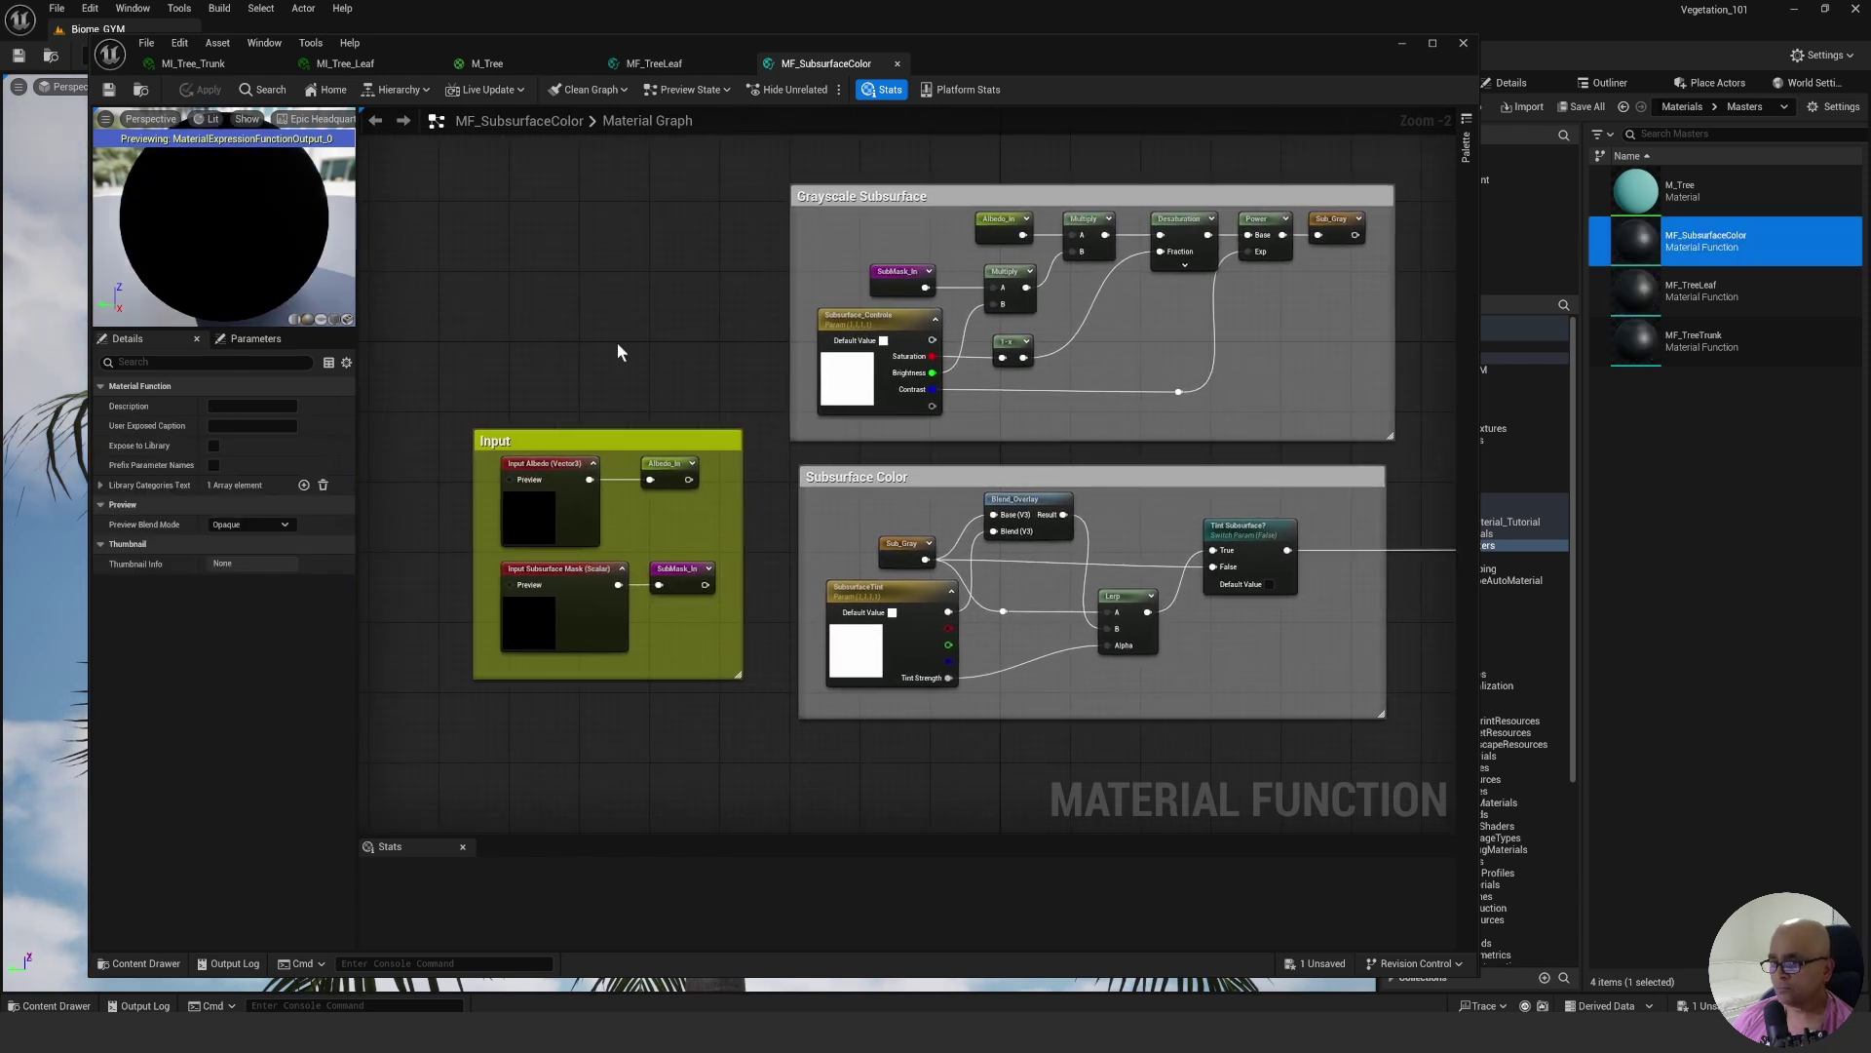
right_drag(1287, 363, 1132, 360)
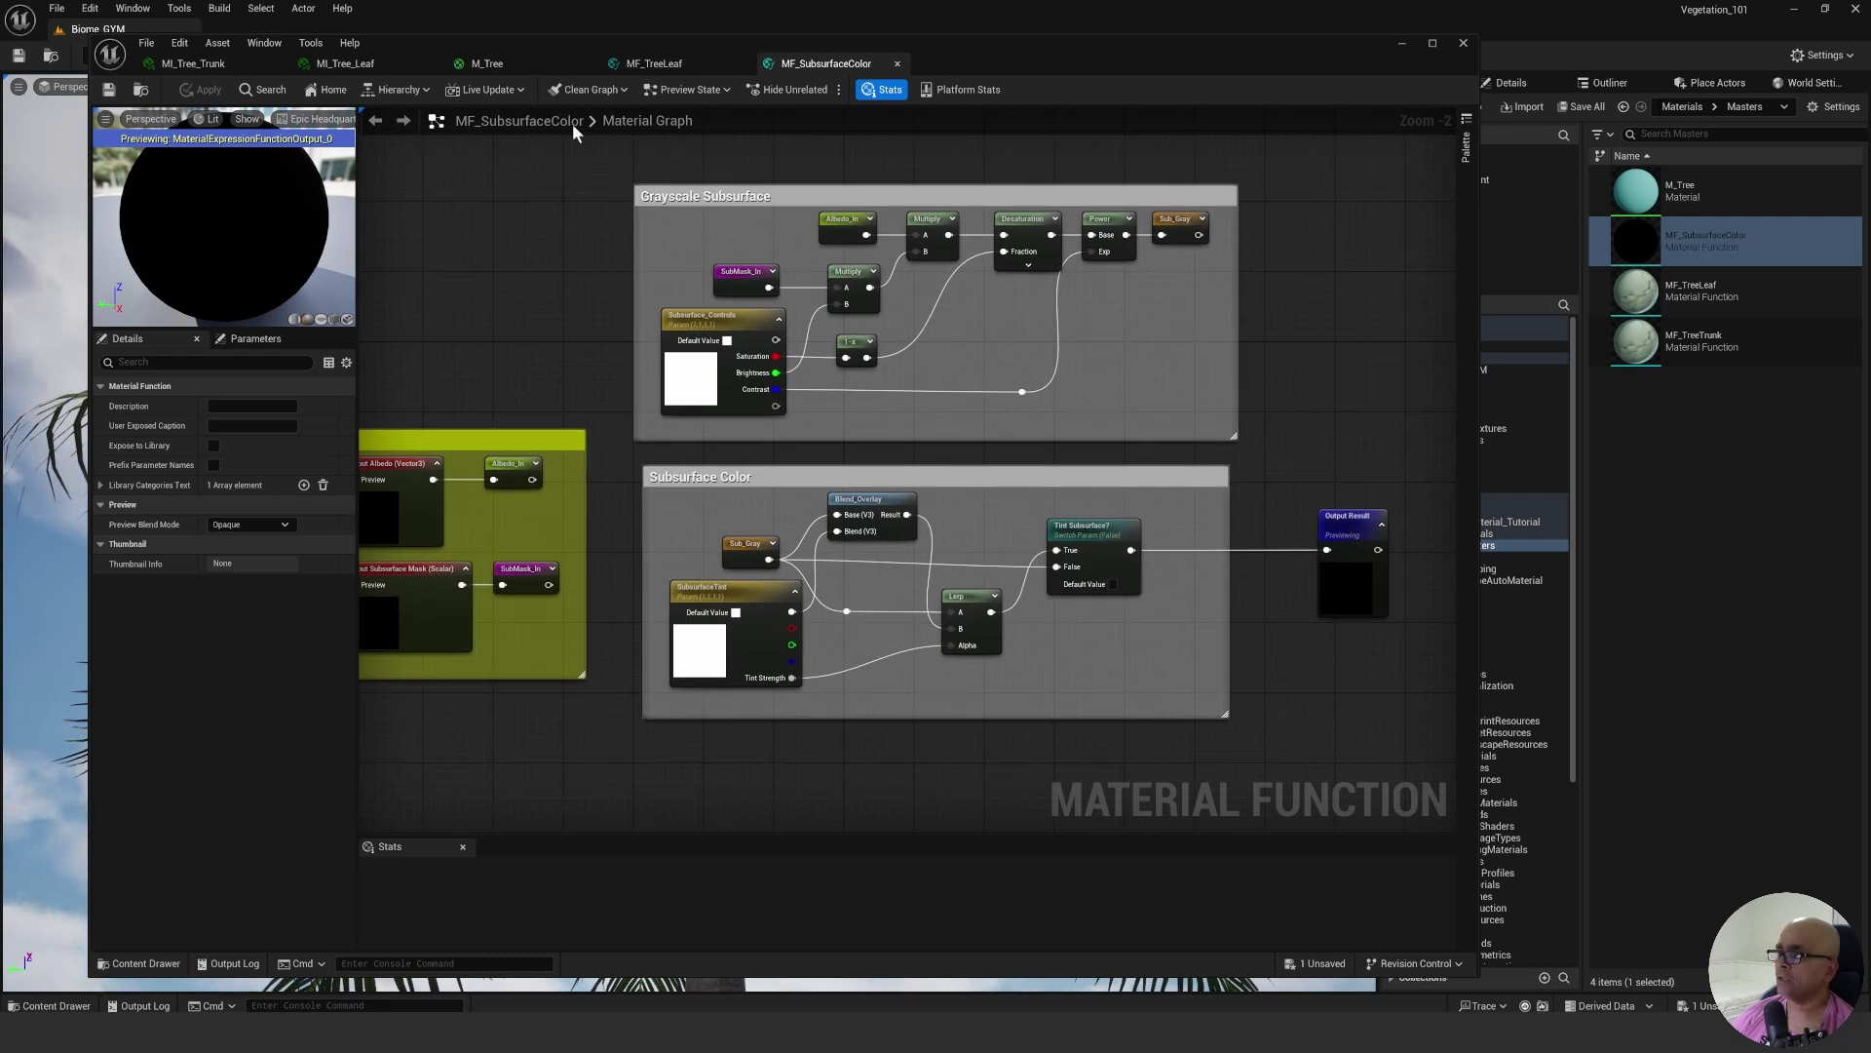
Go to the MF_TreeLeaf graph and place the MF_SubsurfaceColor function between the texture groups and the output nodes.
click(644, 63)
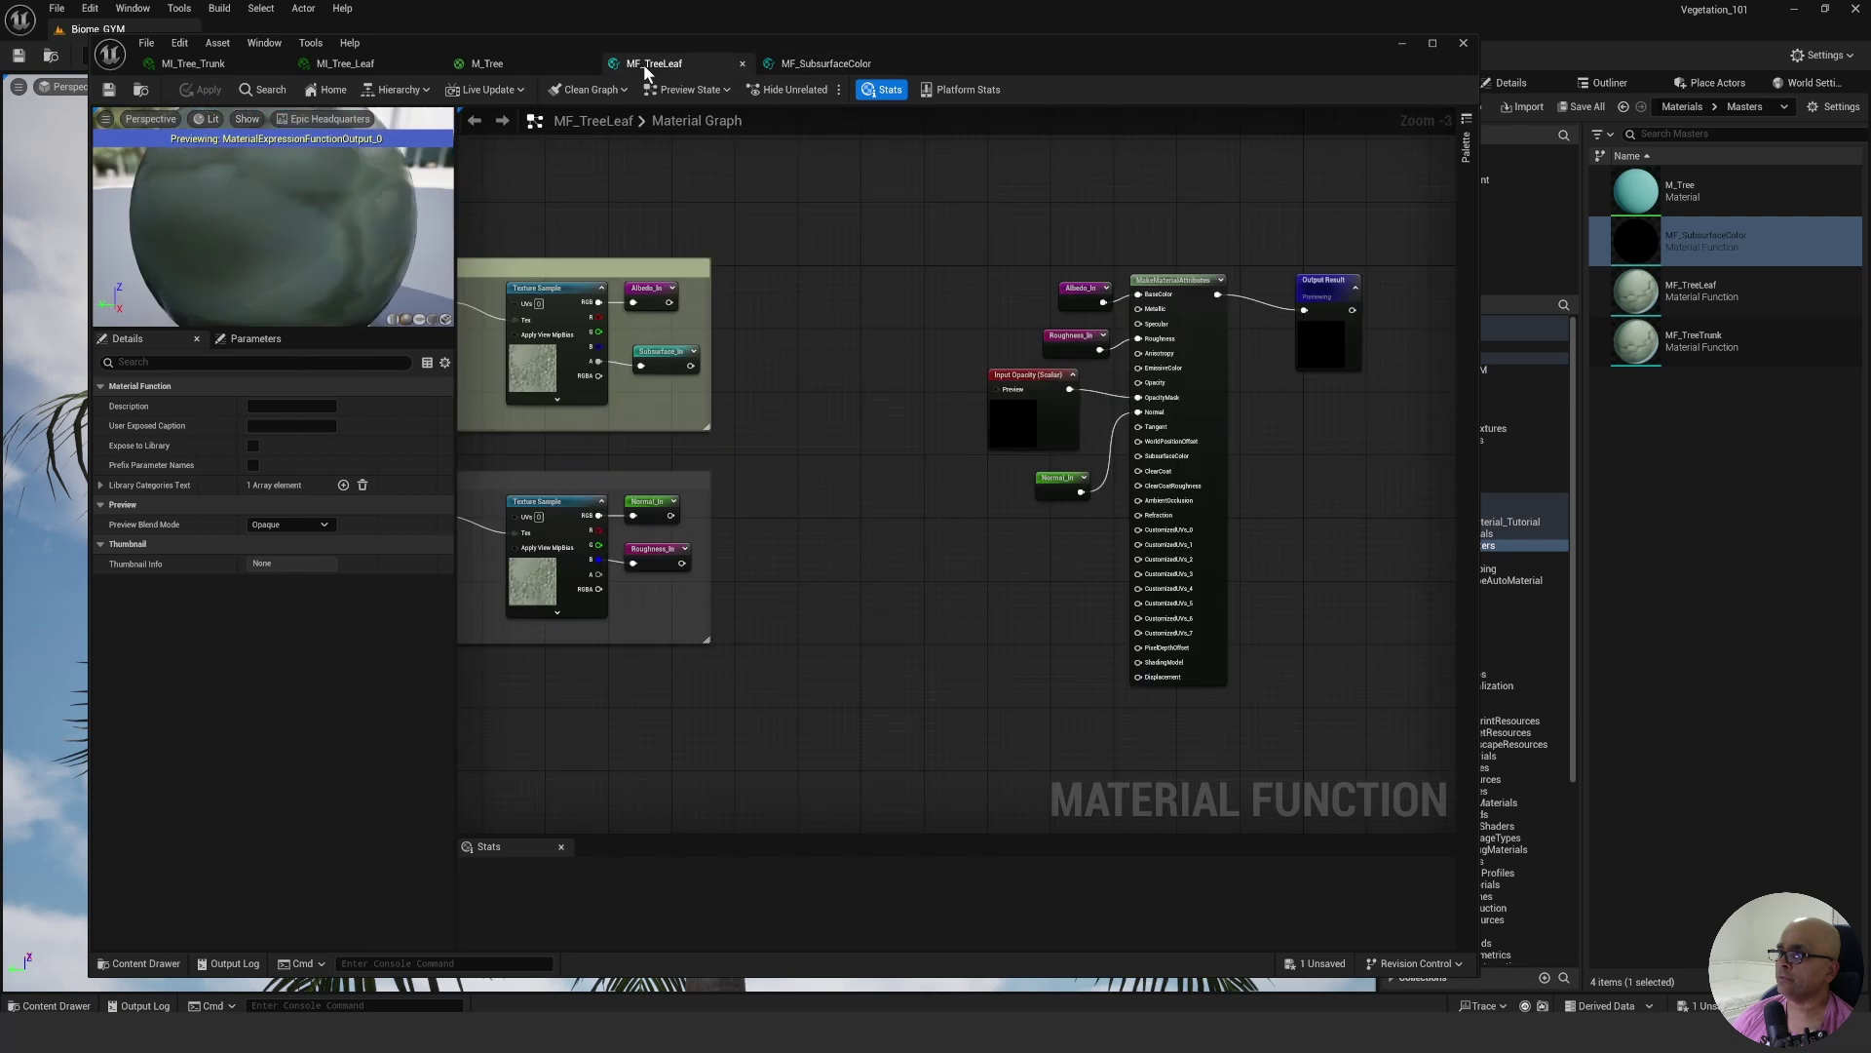
right_drag(767, 304, 849, 365)
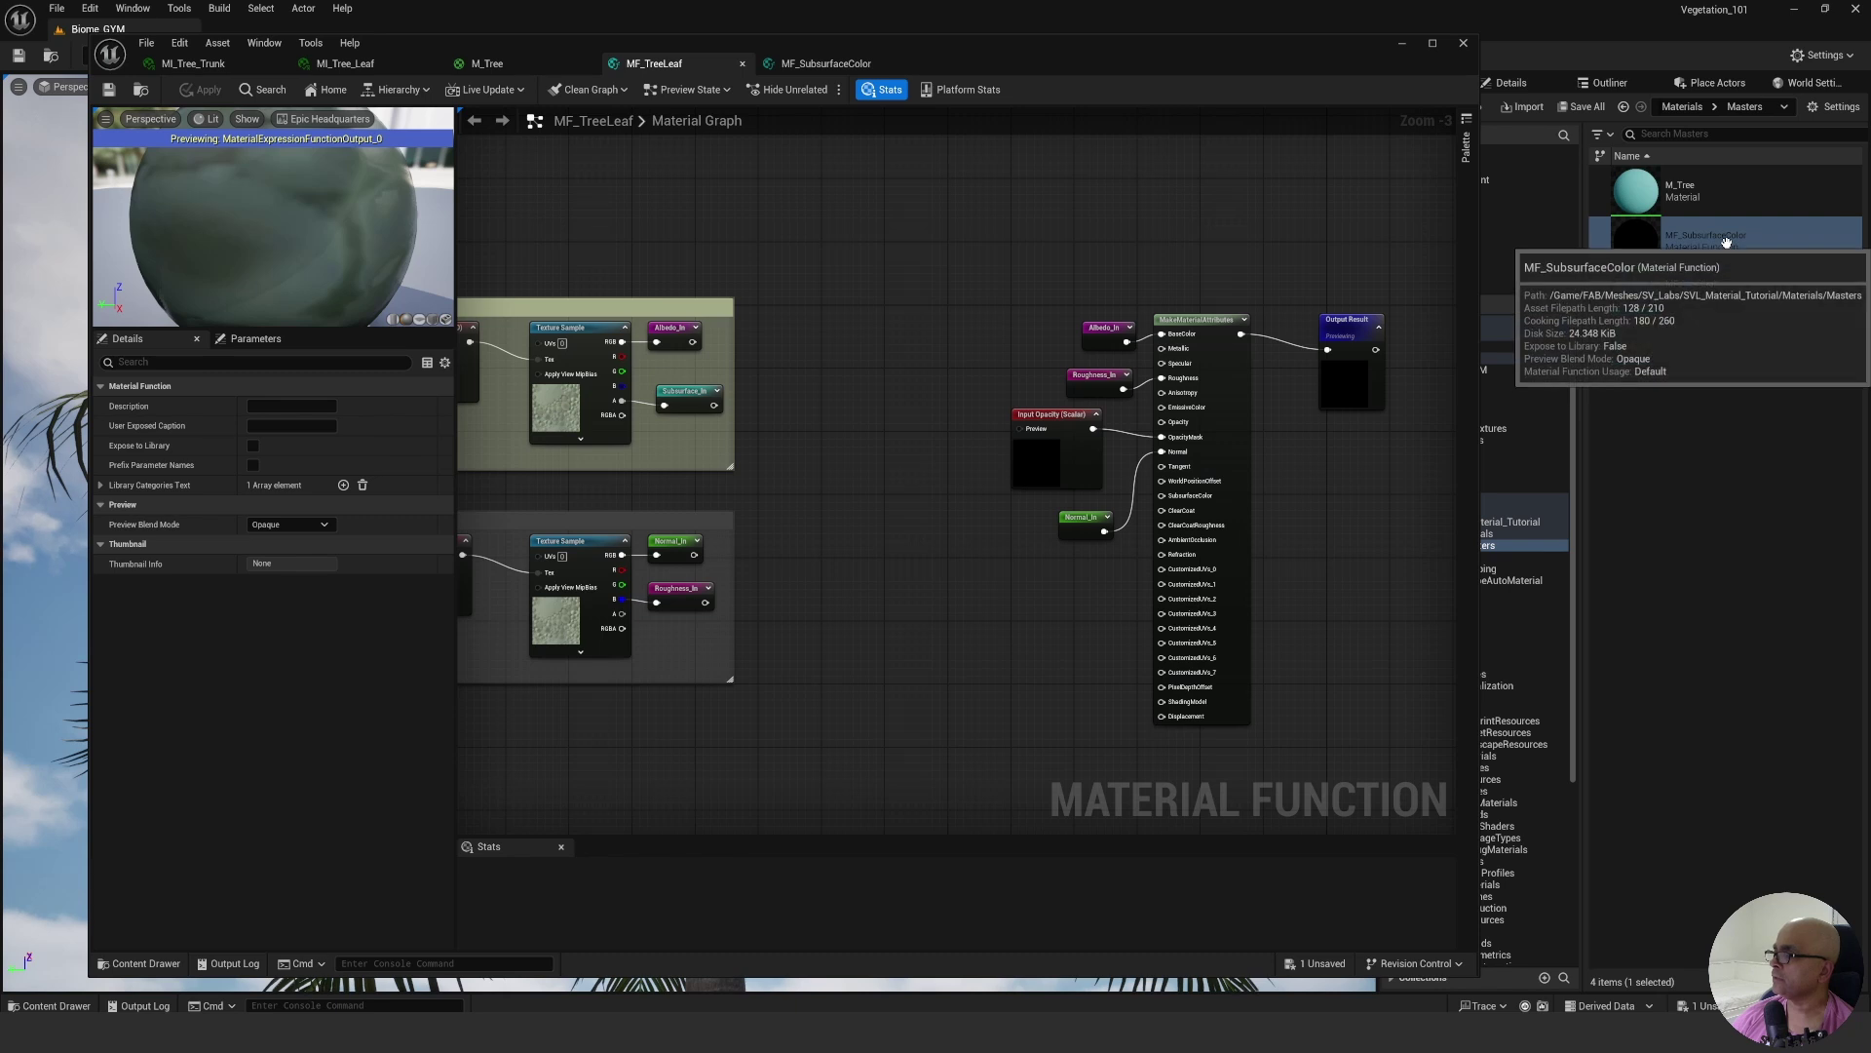
drag(1657, 241, 908, 533)
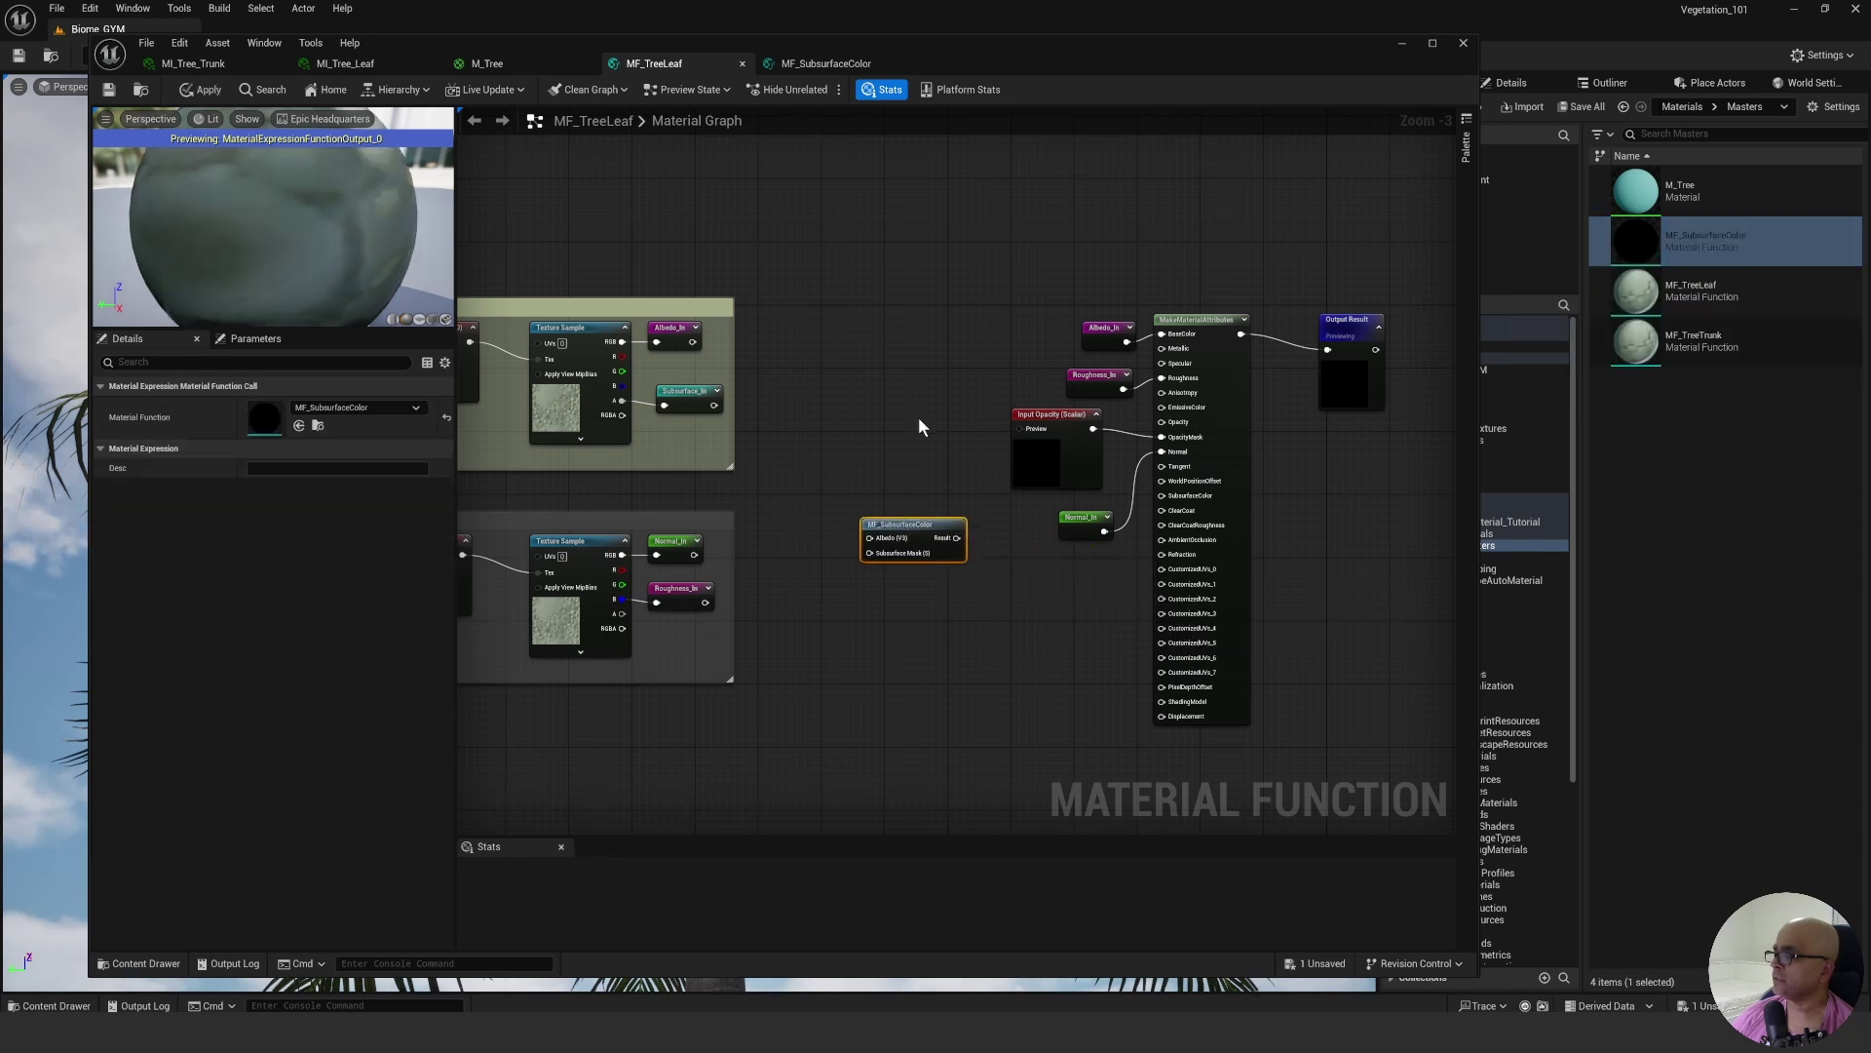
Shift MakeMaterialAttributes, its input nodes and Output Result to the right to make room for MF_SubsurfaceColor.
right_drag(918, 426, 733, 426)
drag(1328, 283, 858, 680)
drag(1001, 272, 1232, 277)
click(728, 359)
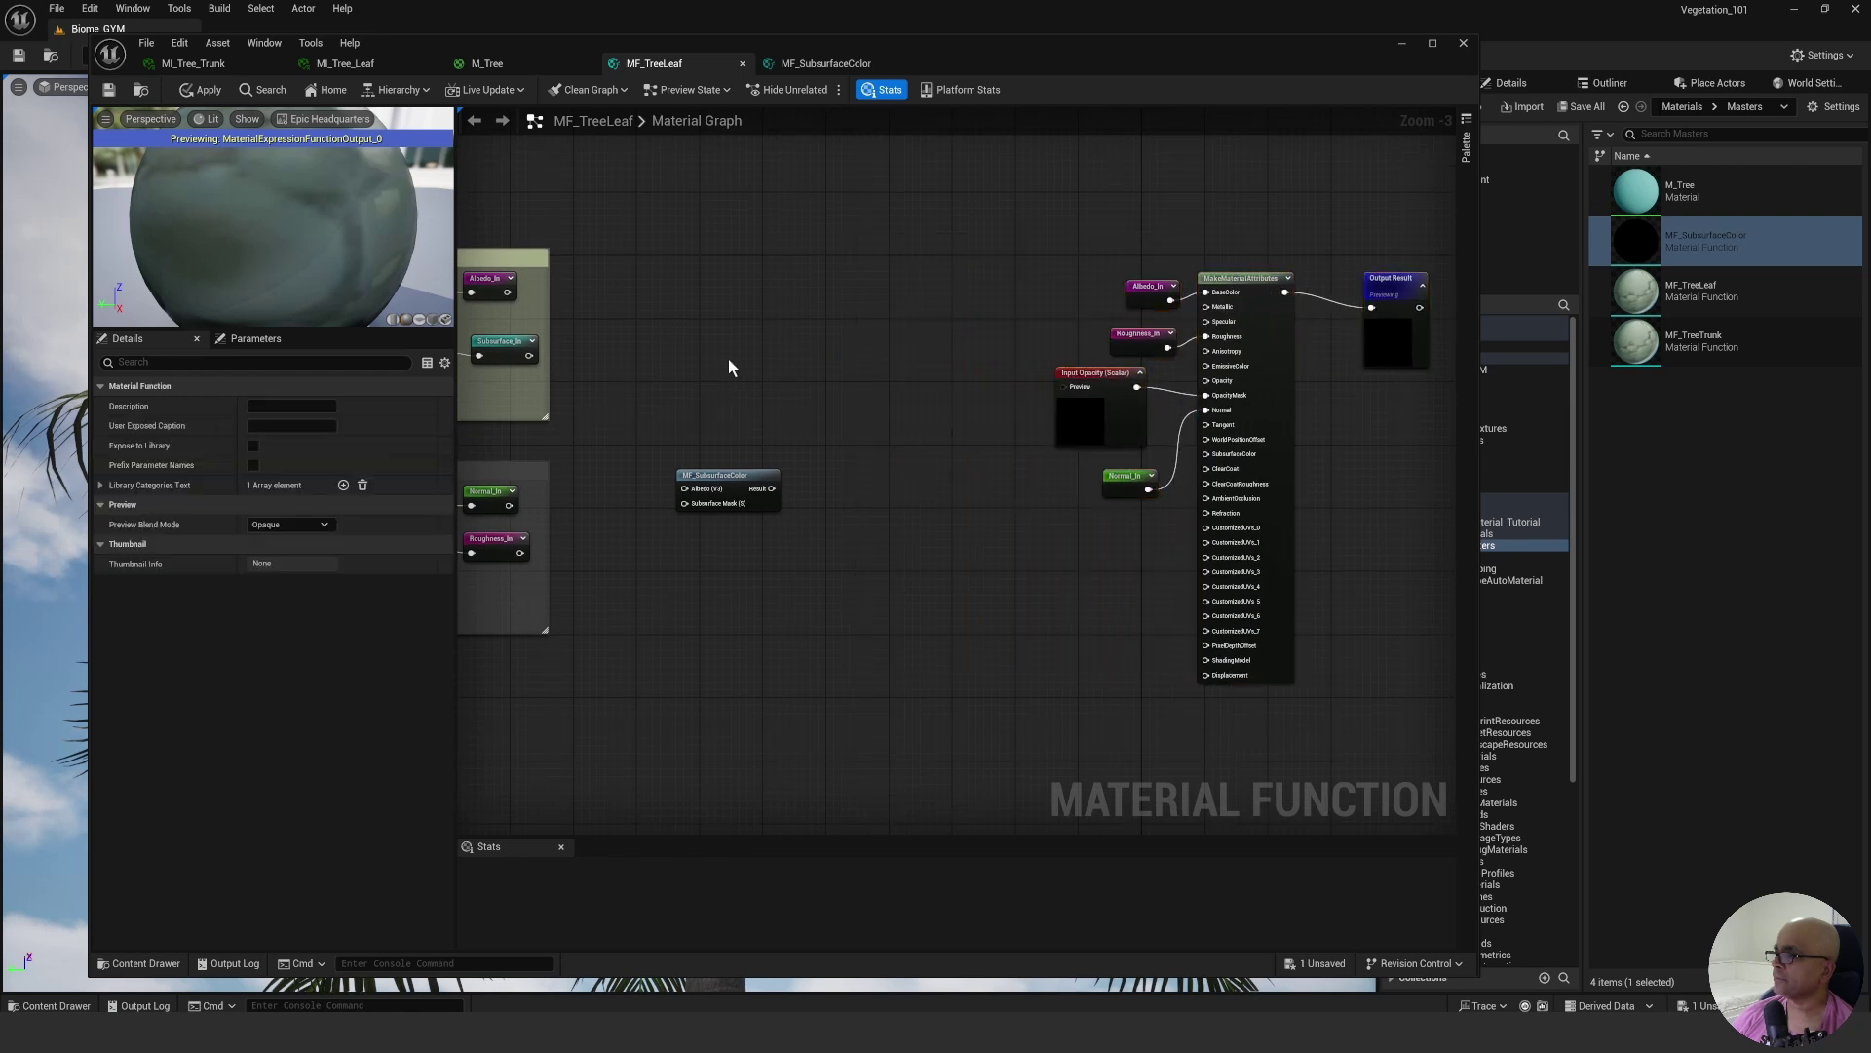
Move the MF_SubsurfaceColor node up into the empty area above and right of the albedo texture group.
right_drag(728, 358, 1030, 523)
drag(1030, 524, 1050, 335)
click(971, 314)
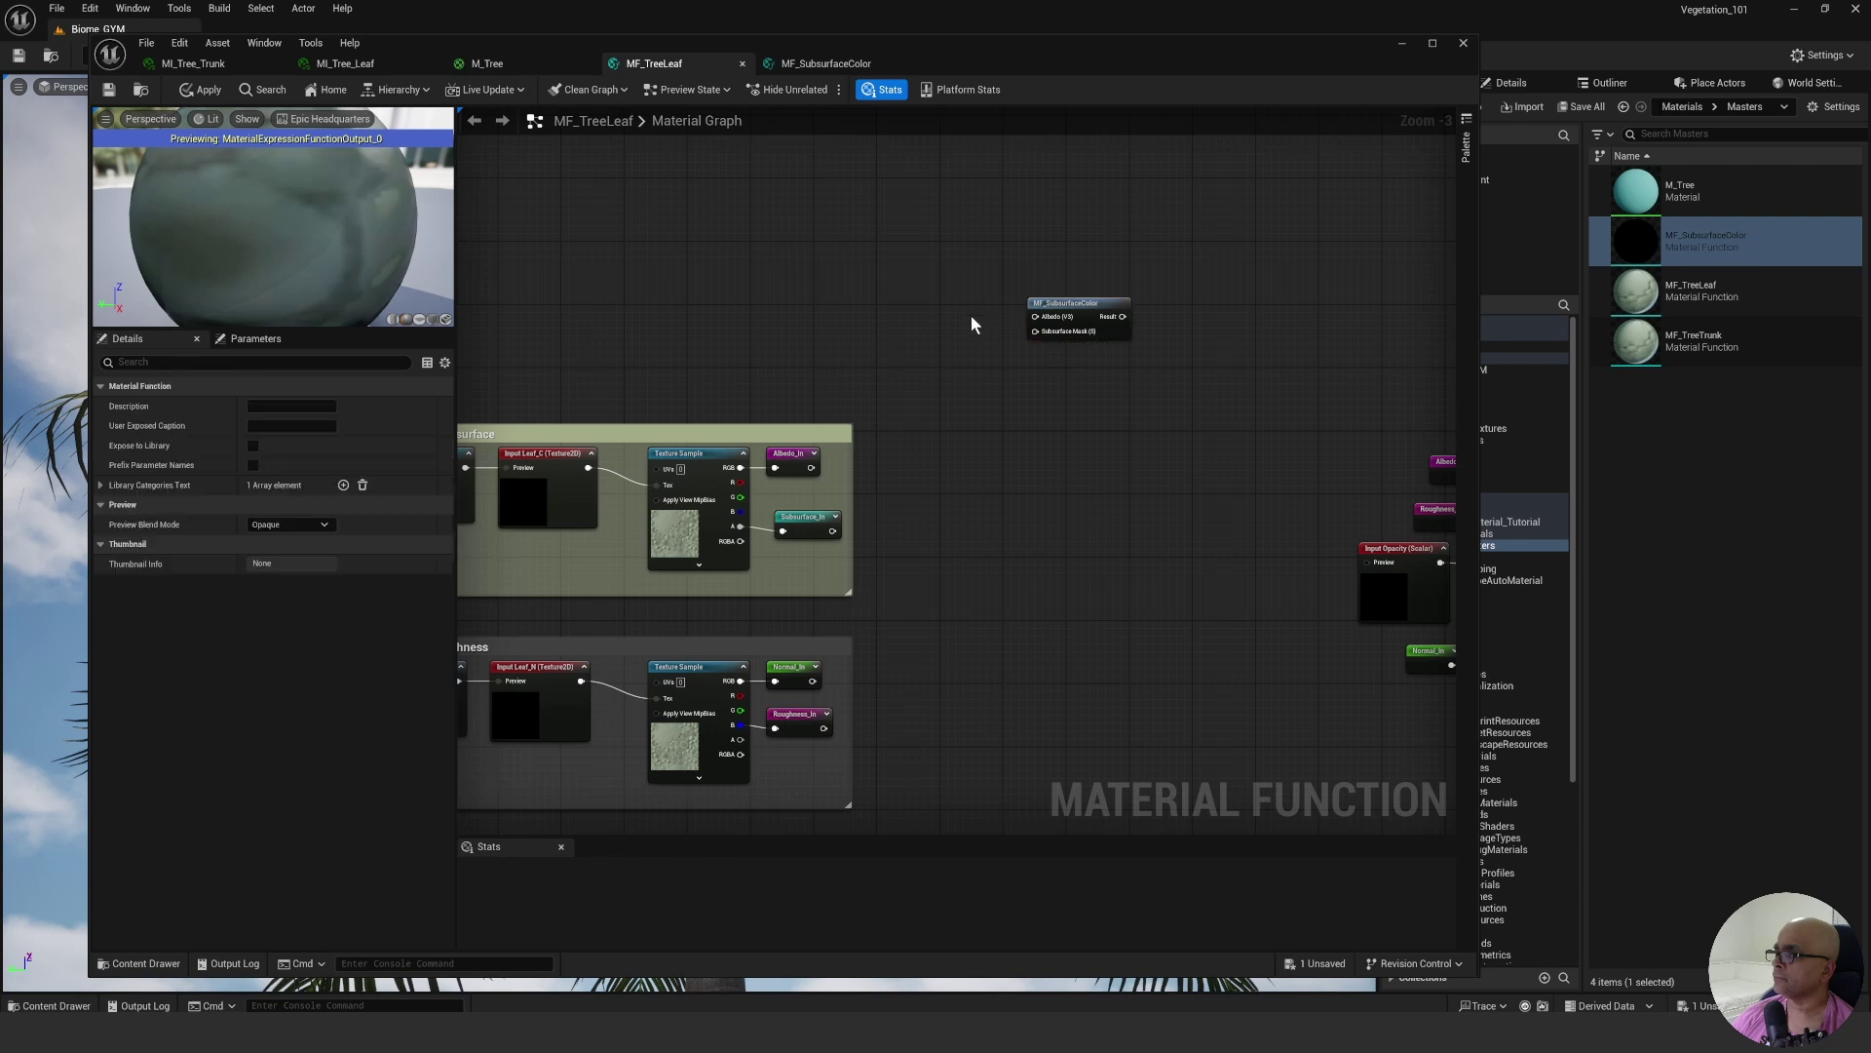
Add an Albedo_In named reroute beside the MF_SubsurfaceColor node and connect it to the Albedo input.
right_drag(970, 314, 945, 394)
scroll(946, 390, up, 1)
scroll(959, 409, up, 1)
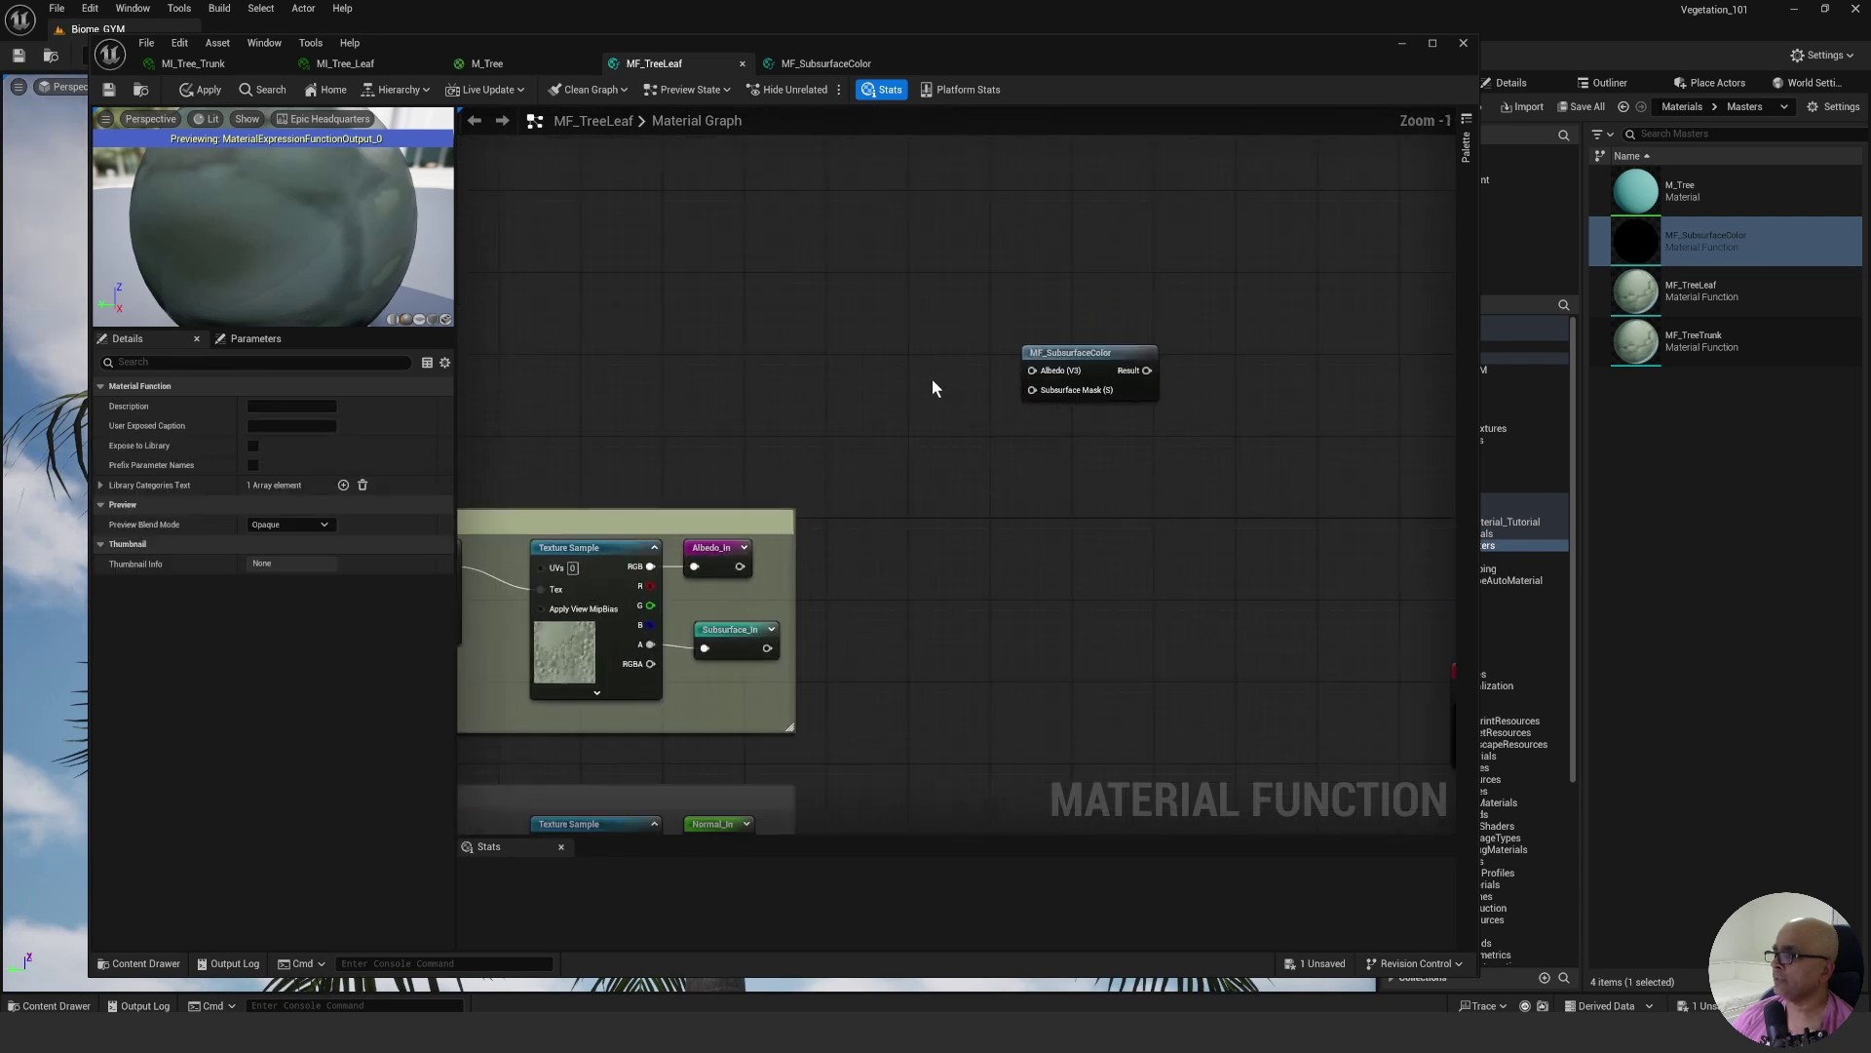
right_click(917, 379)
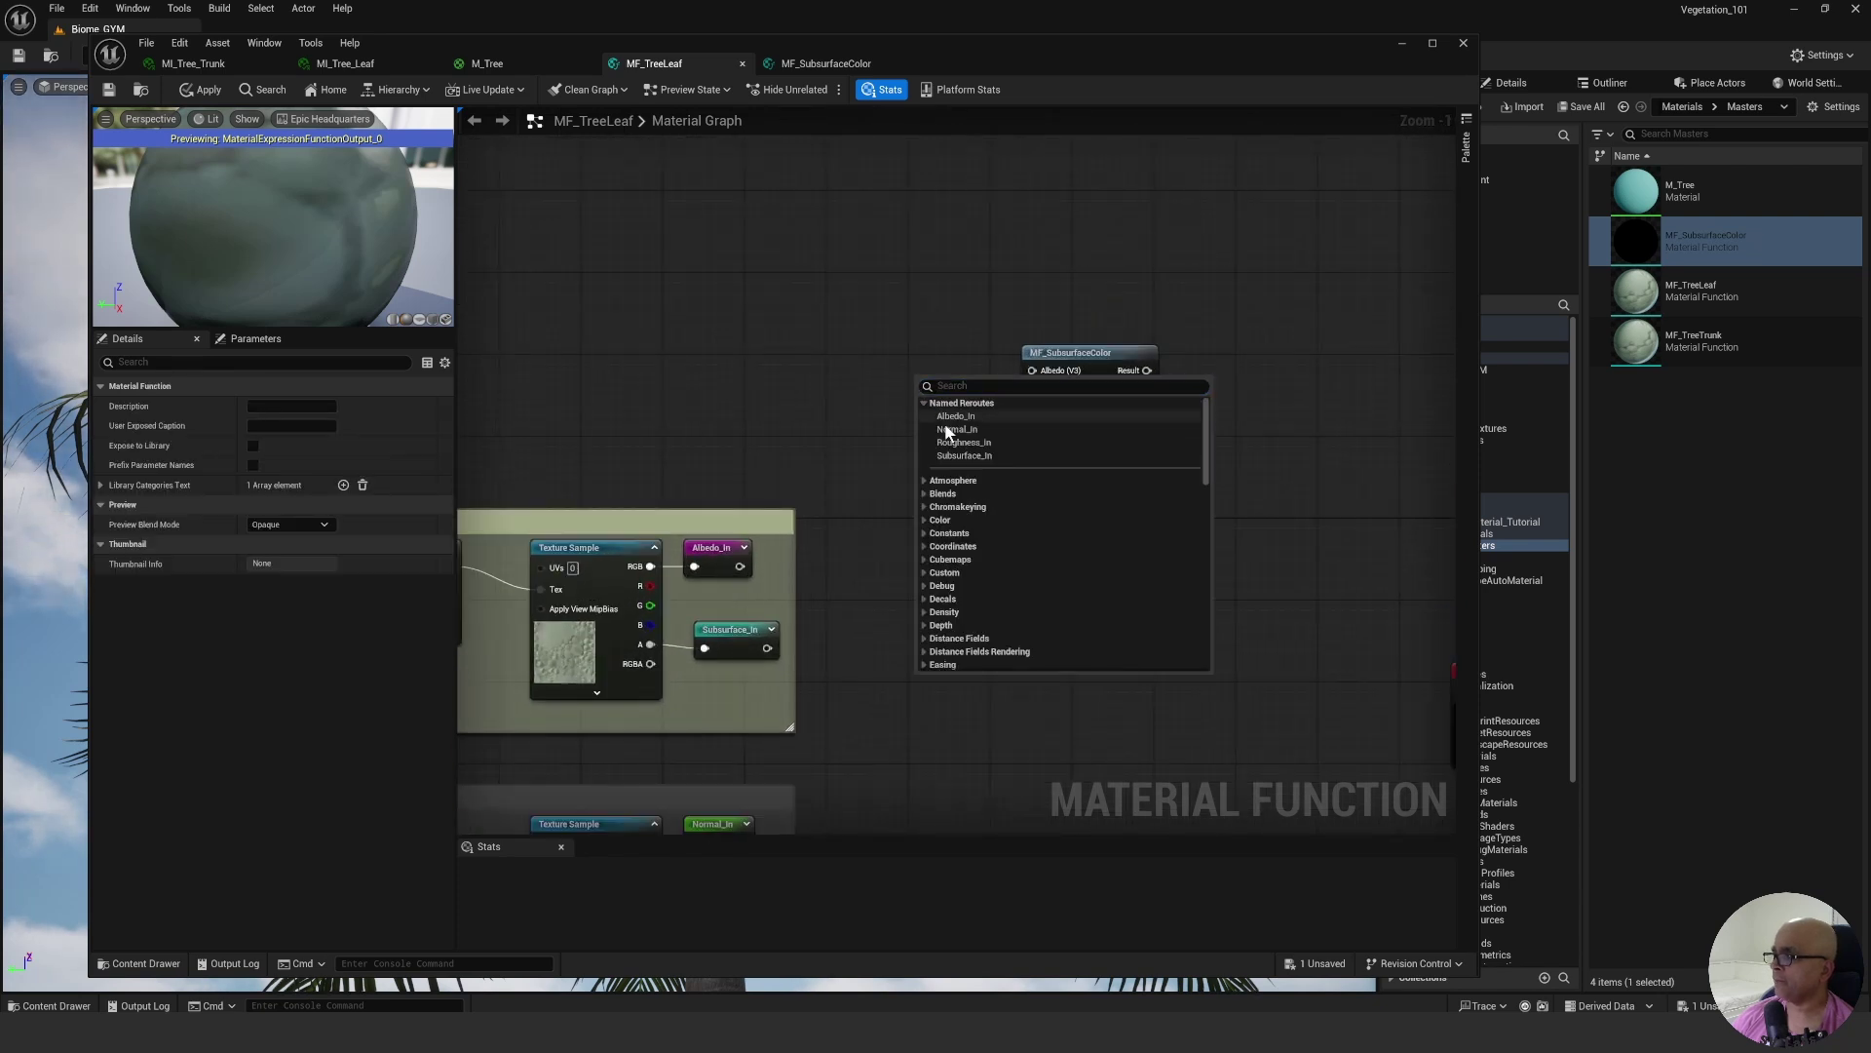
click(955, 416)
drag(965, 383, 1033, 370)
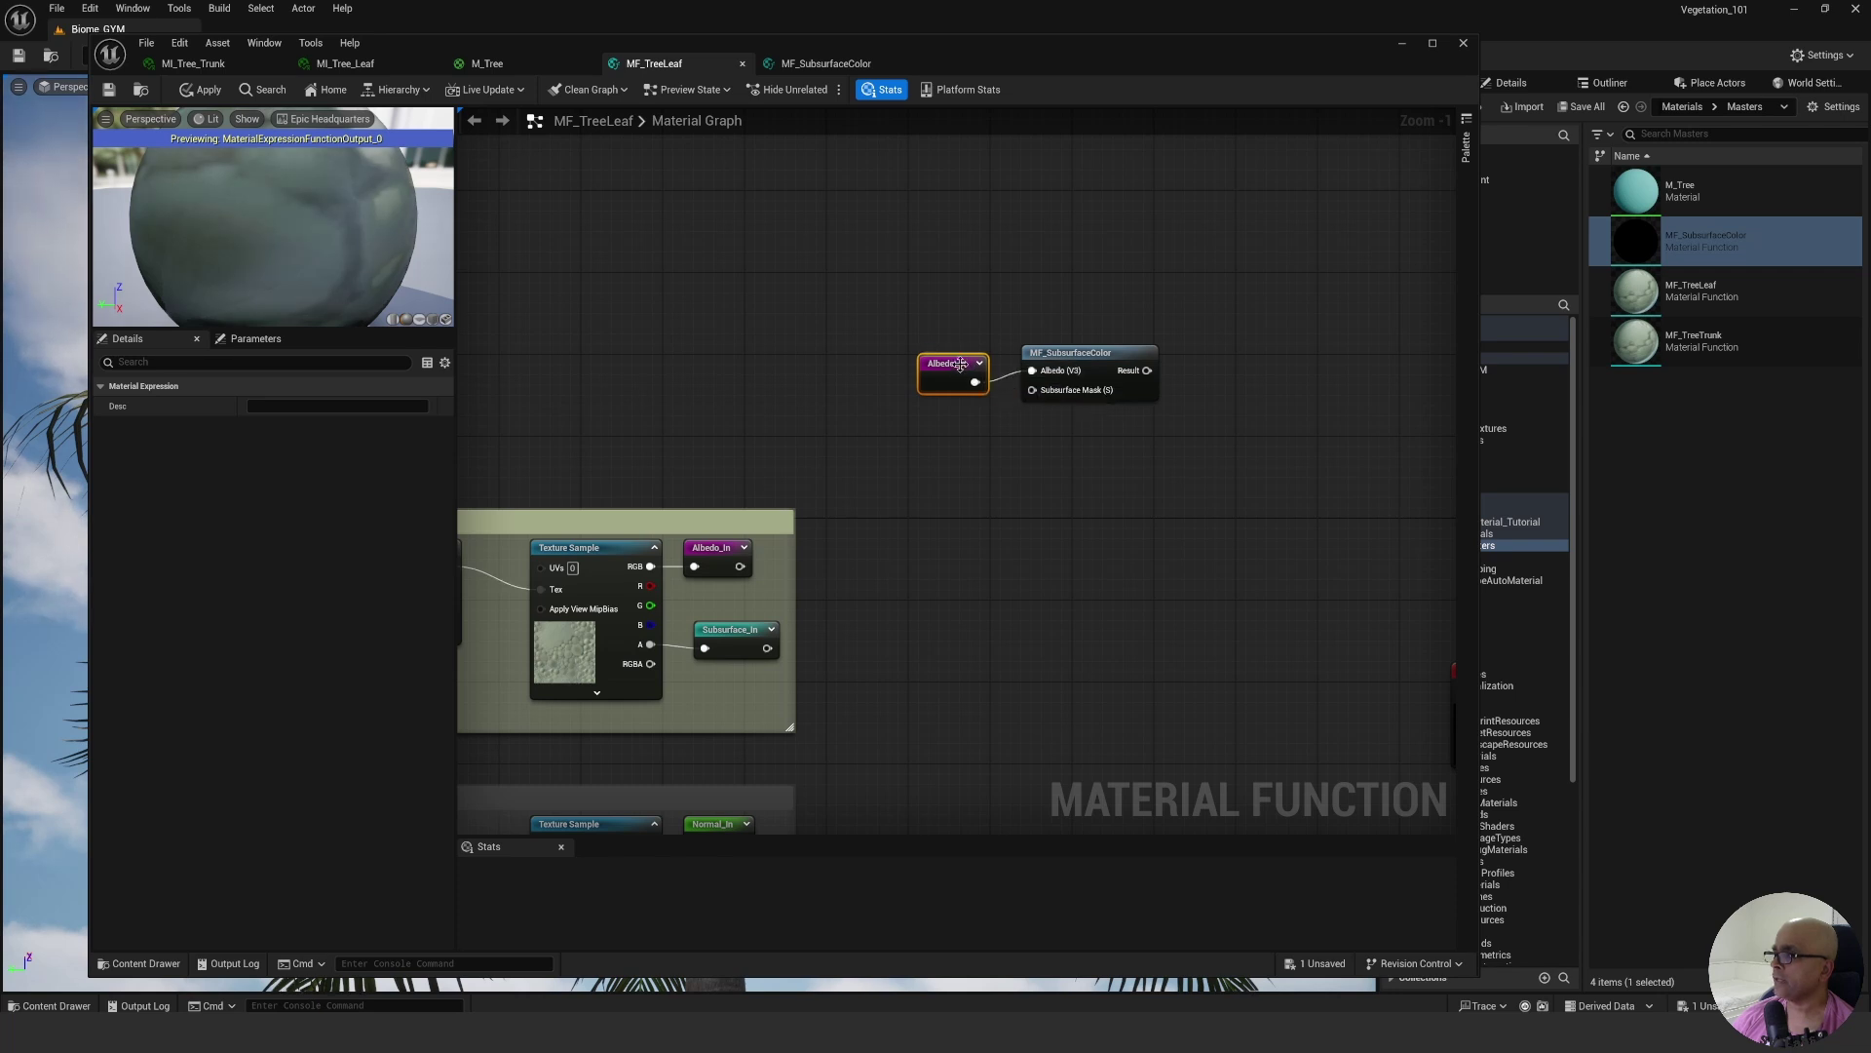
click(1004, 417)
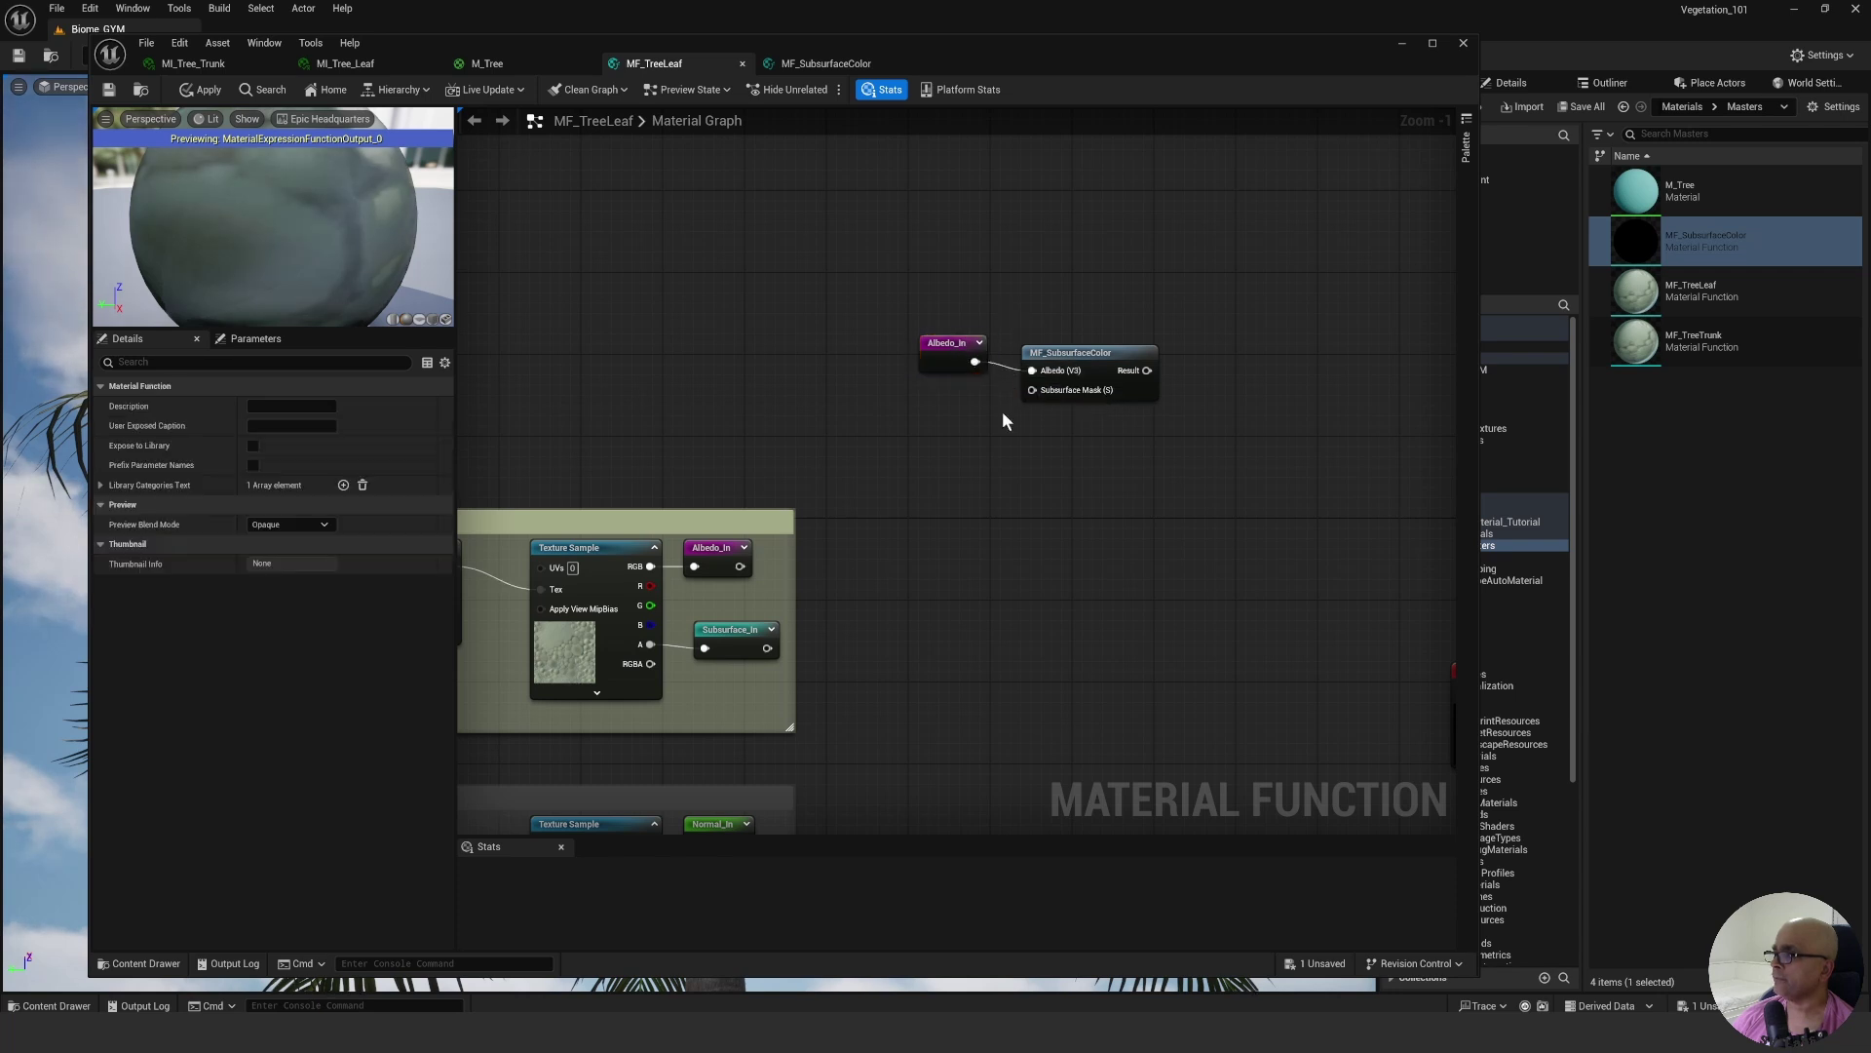
Add a Subsurface_In named reroute below Albedo_In and connect it to the Subsurface Mask input of MF_SubsurfaceColor.
right_click(937, 416)
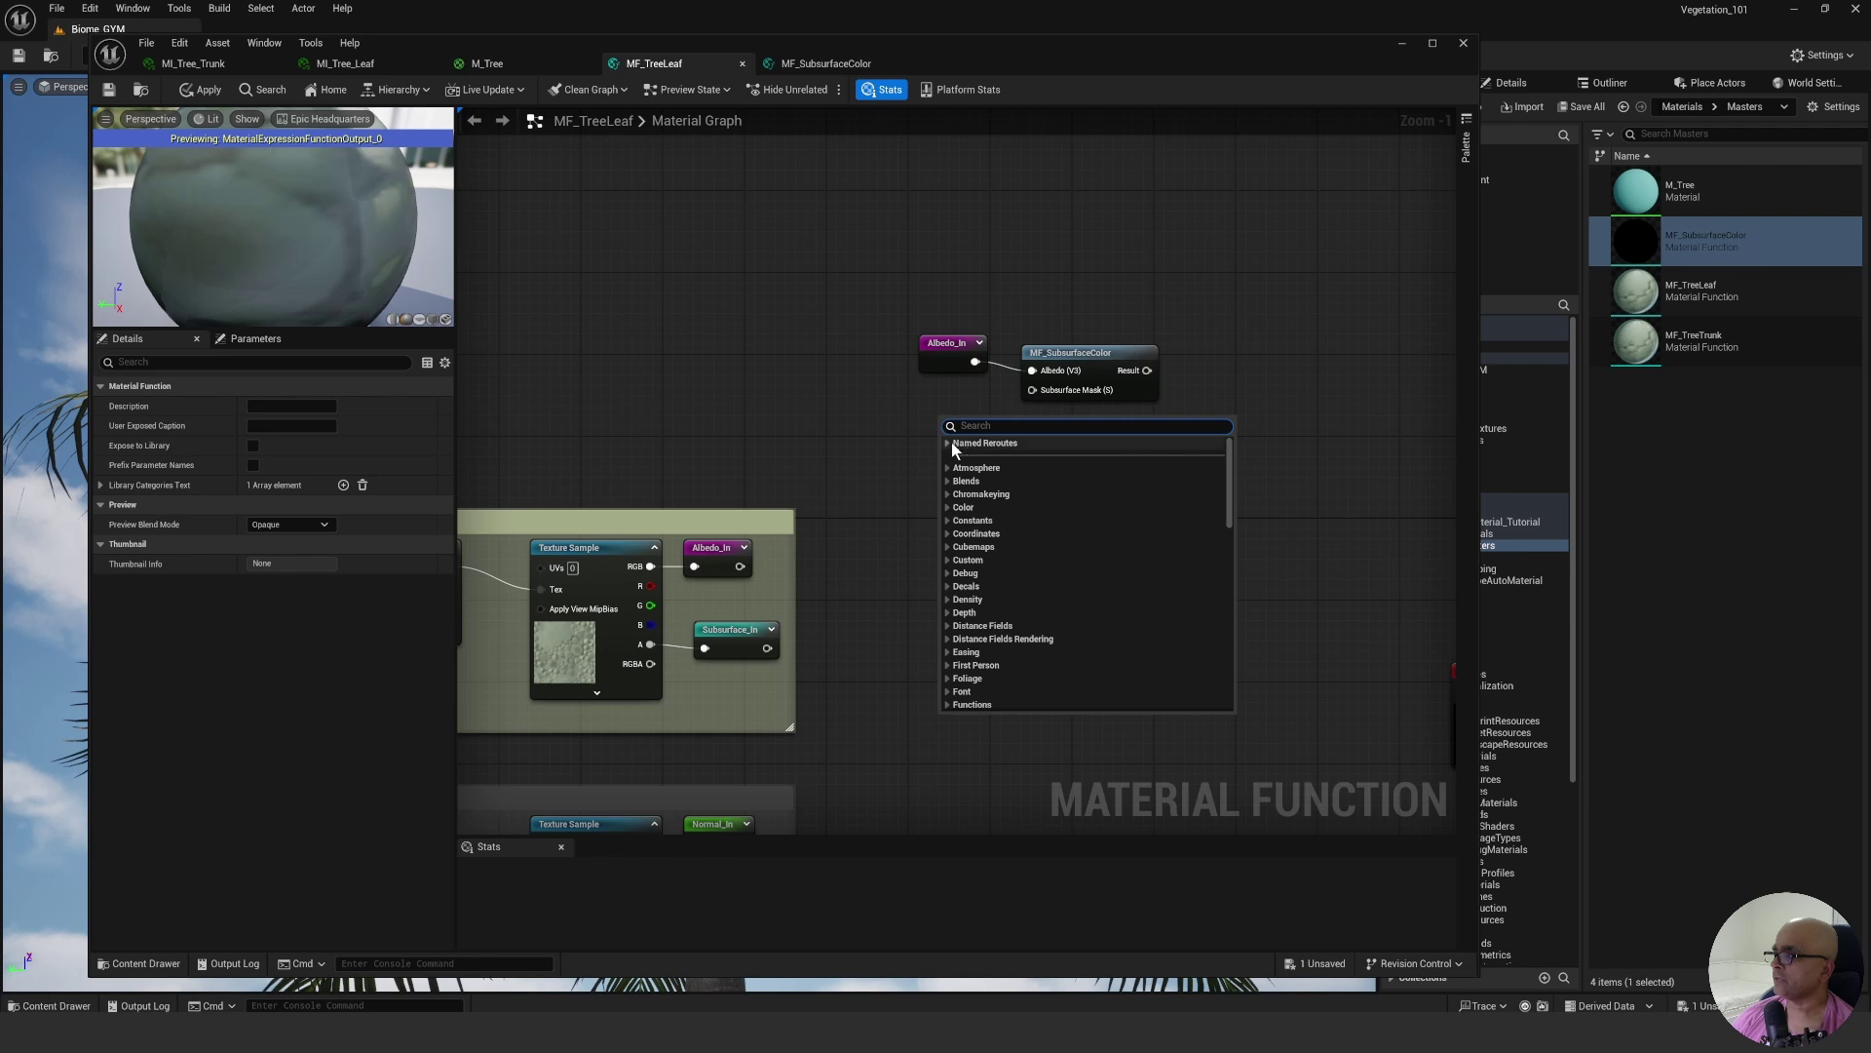
click(948, 443)
click(995, 500)
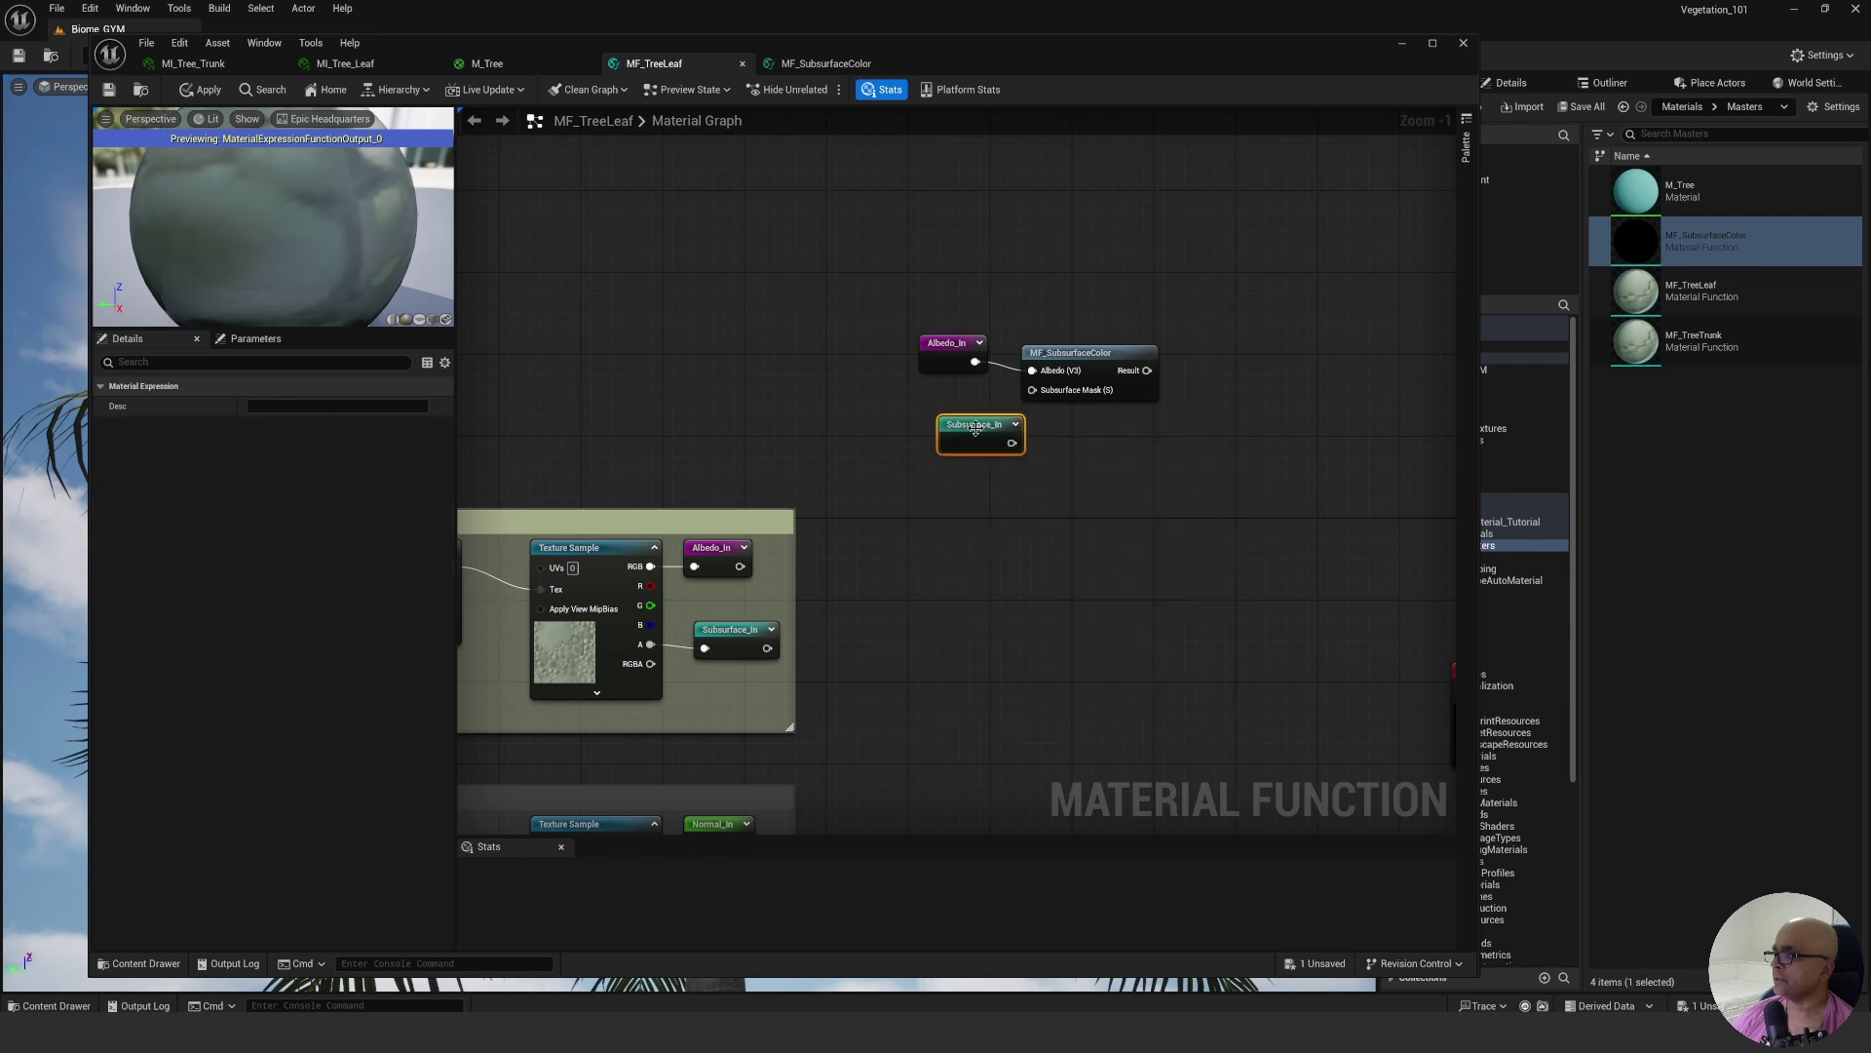
drag(949, 417, 1035, 393)
click(1006, 455)
right_drag(1050, 446, 1021, 434)
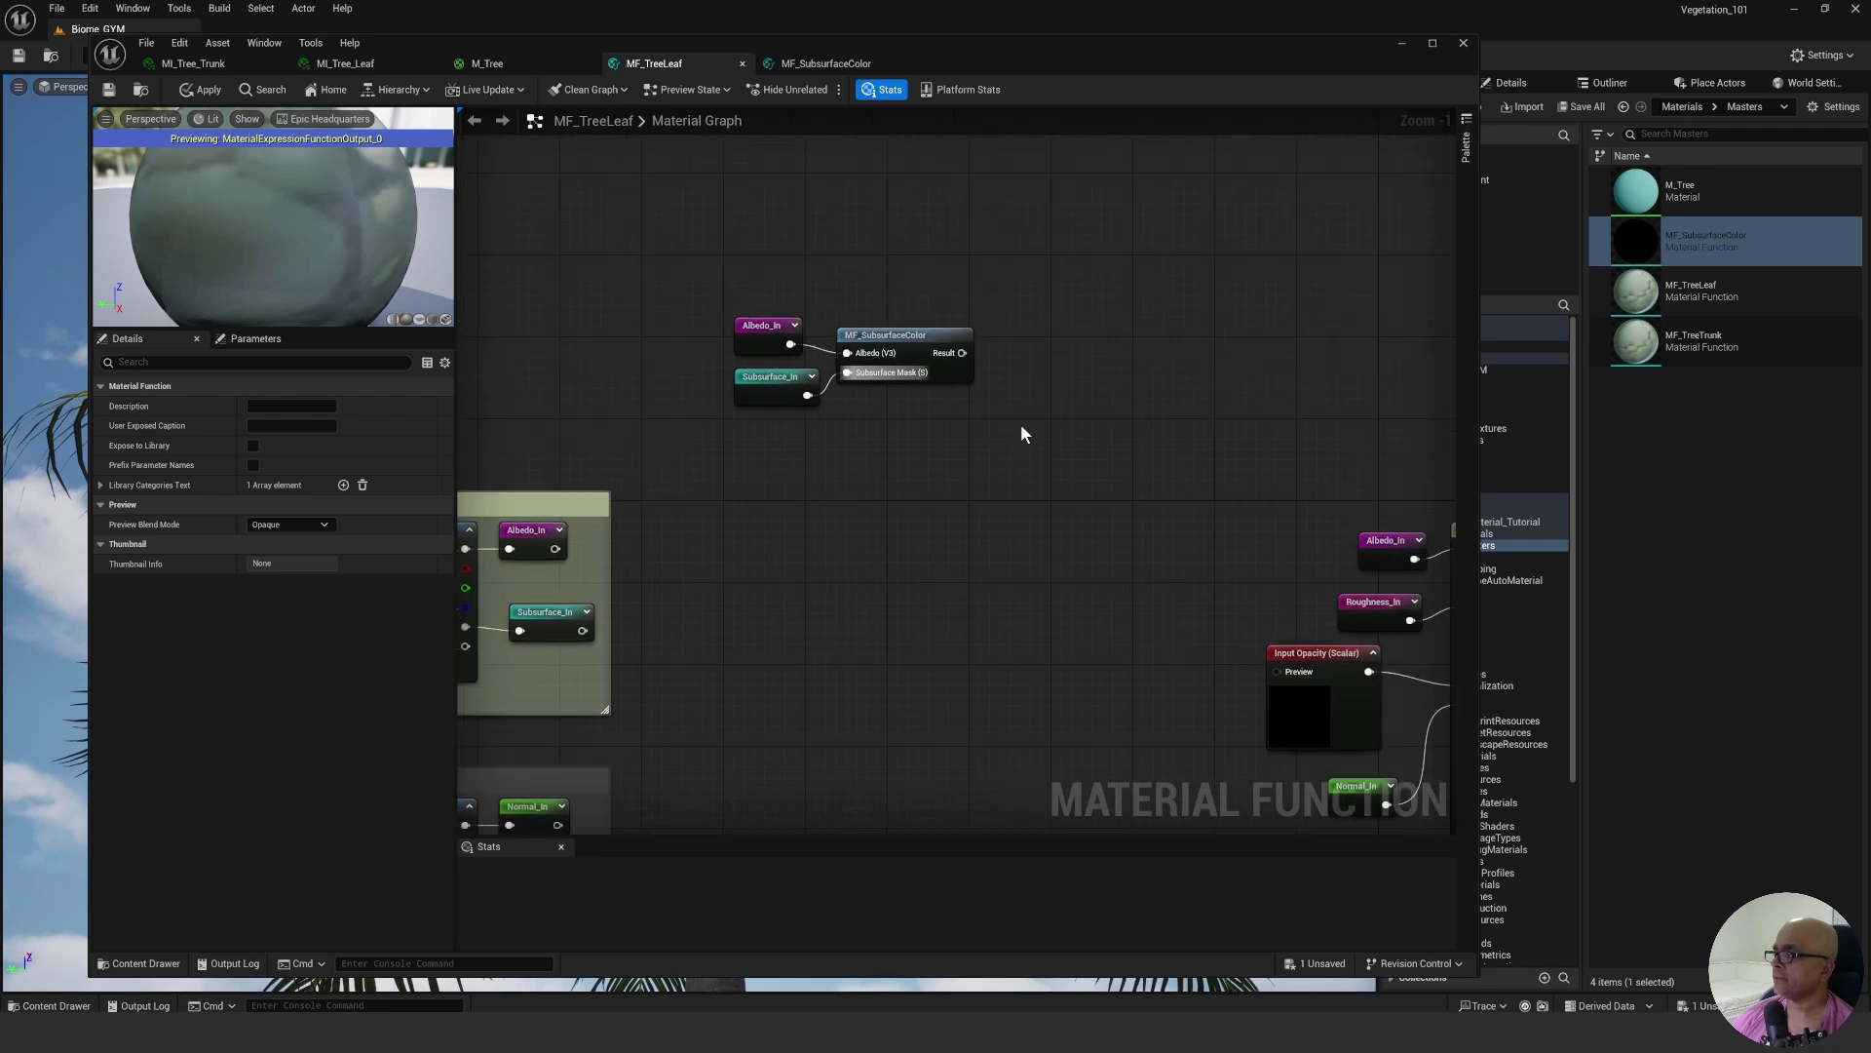
Create a named reroute declaration called SubsurfaceColor_In from the MF_SubsurfaceColor Result and align it beside the node.
right_drag(1072, 495, 940, 388)
scroll(965, 413, down, 1)
scroll(934, 372, up, 2)
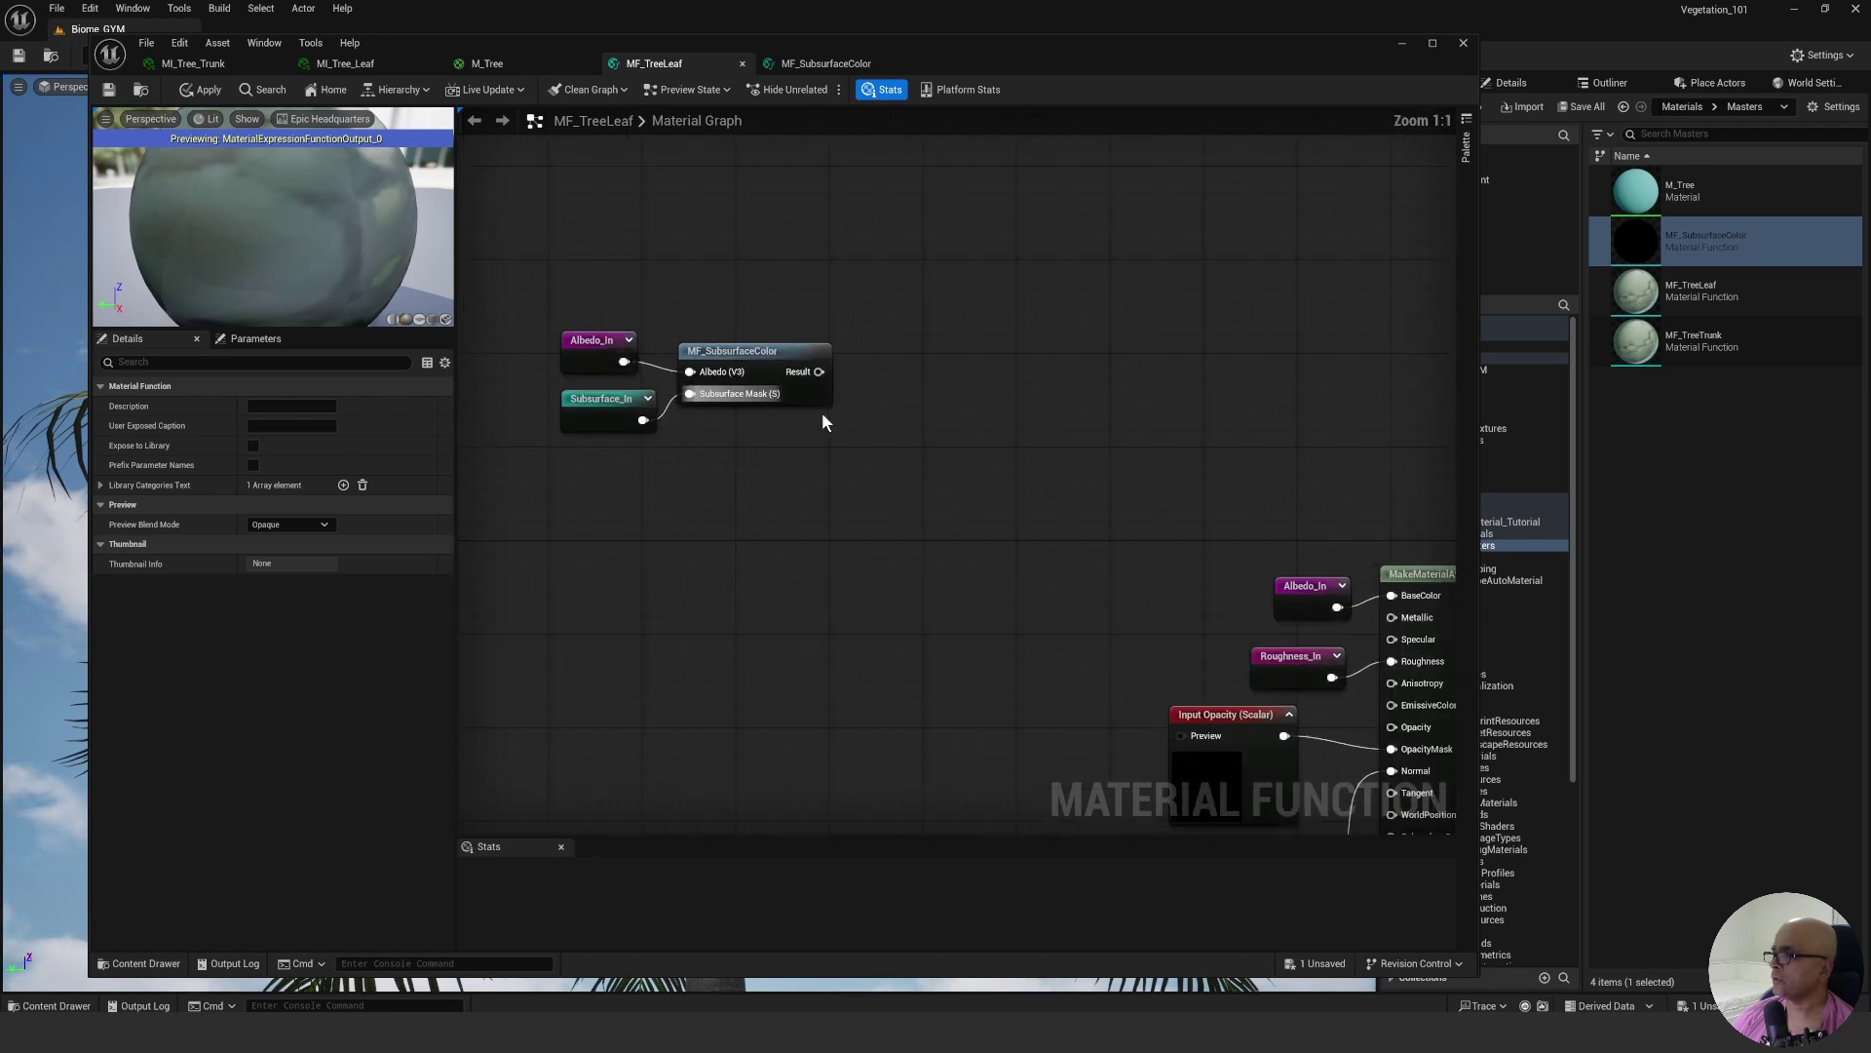
drag(820, 373, 877, 371)
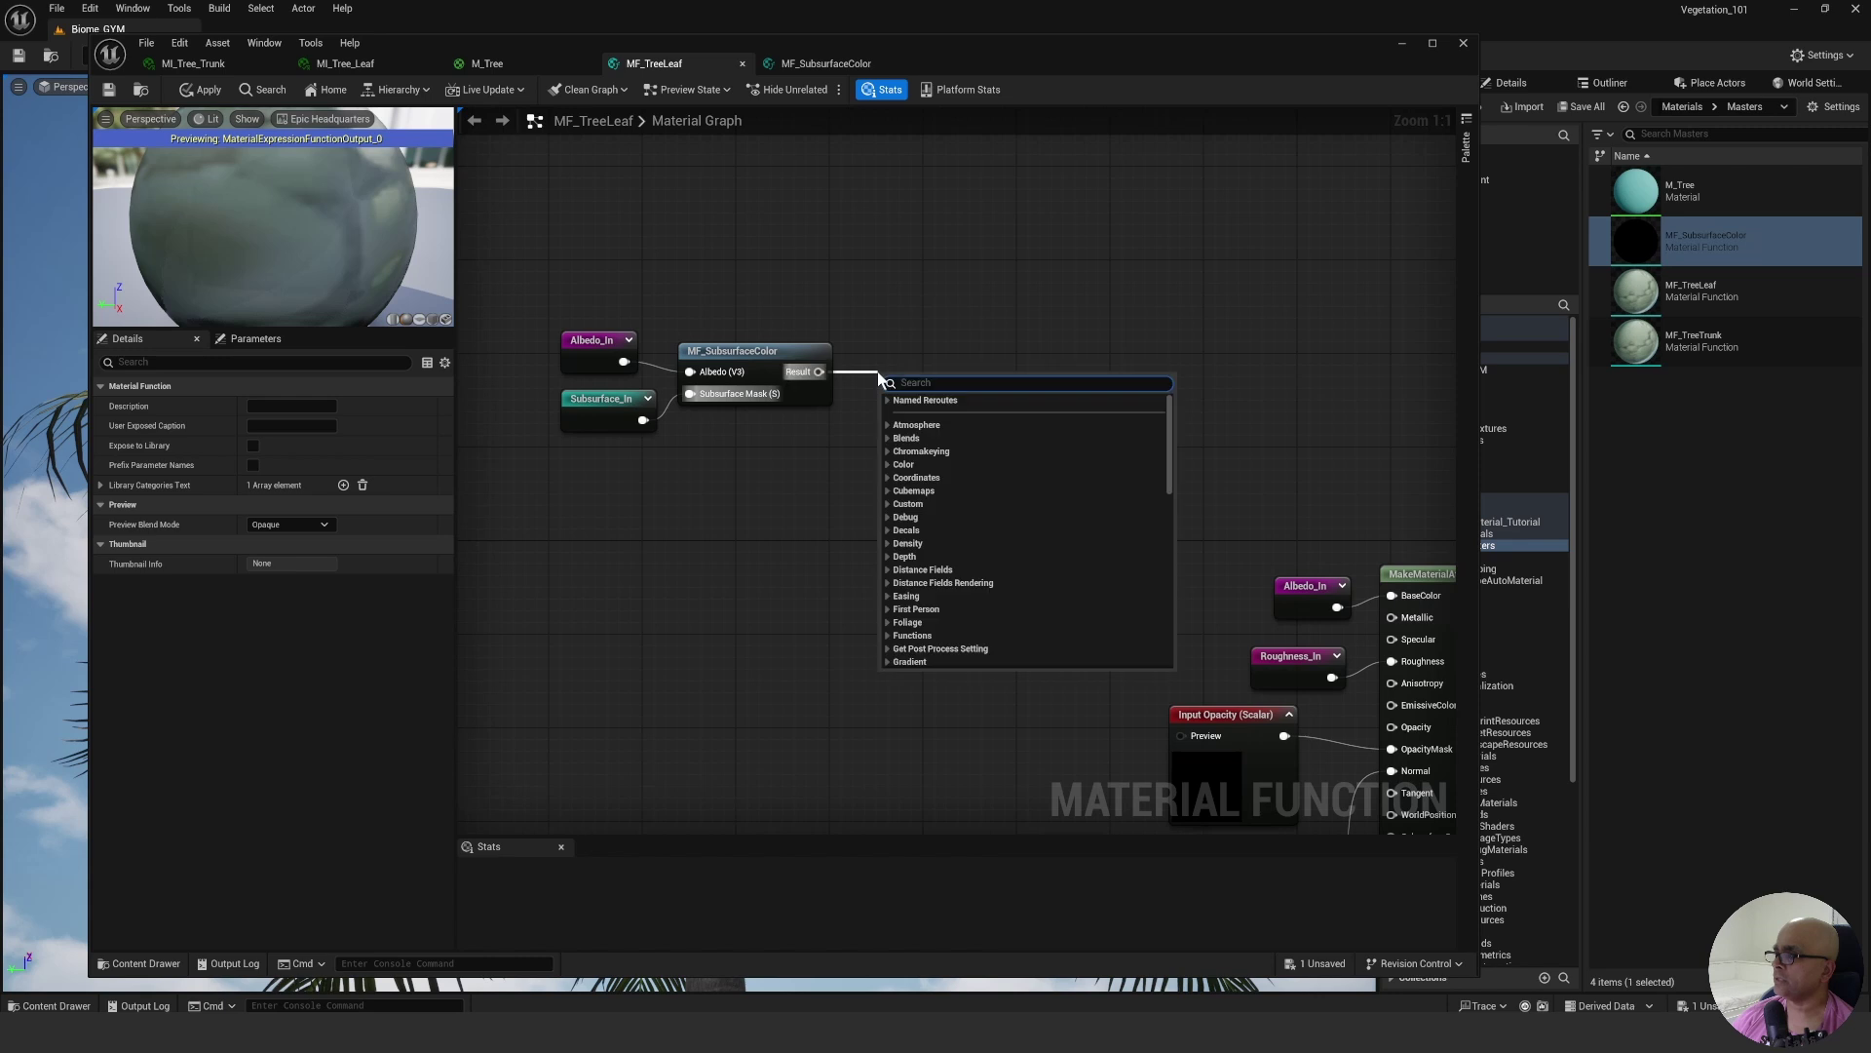
text(name)
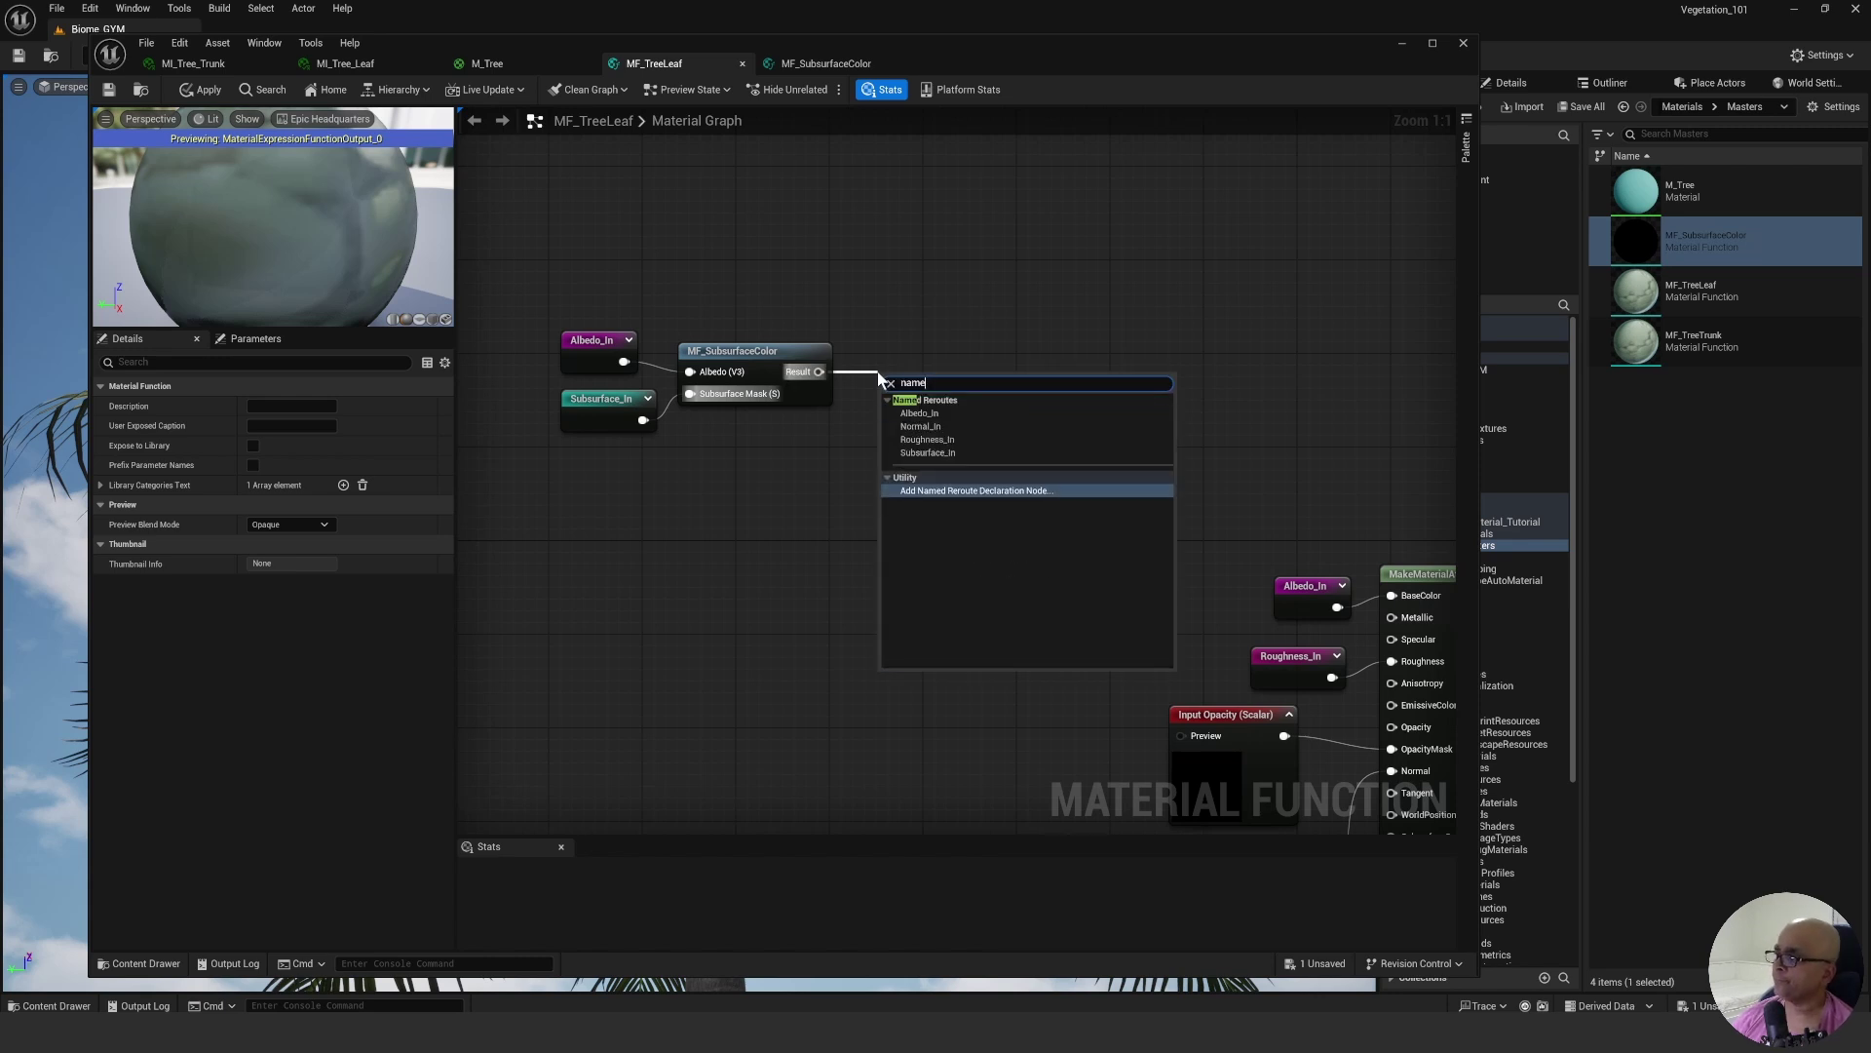
click(975, 490)
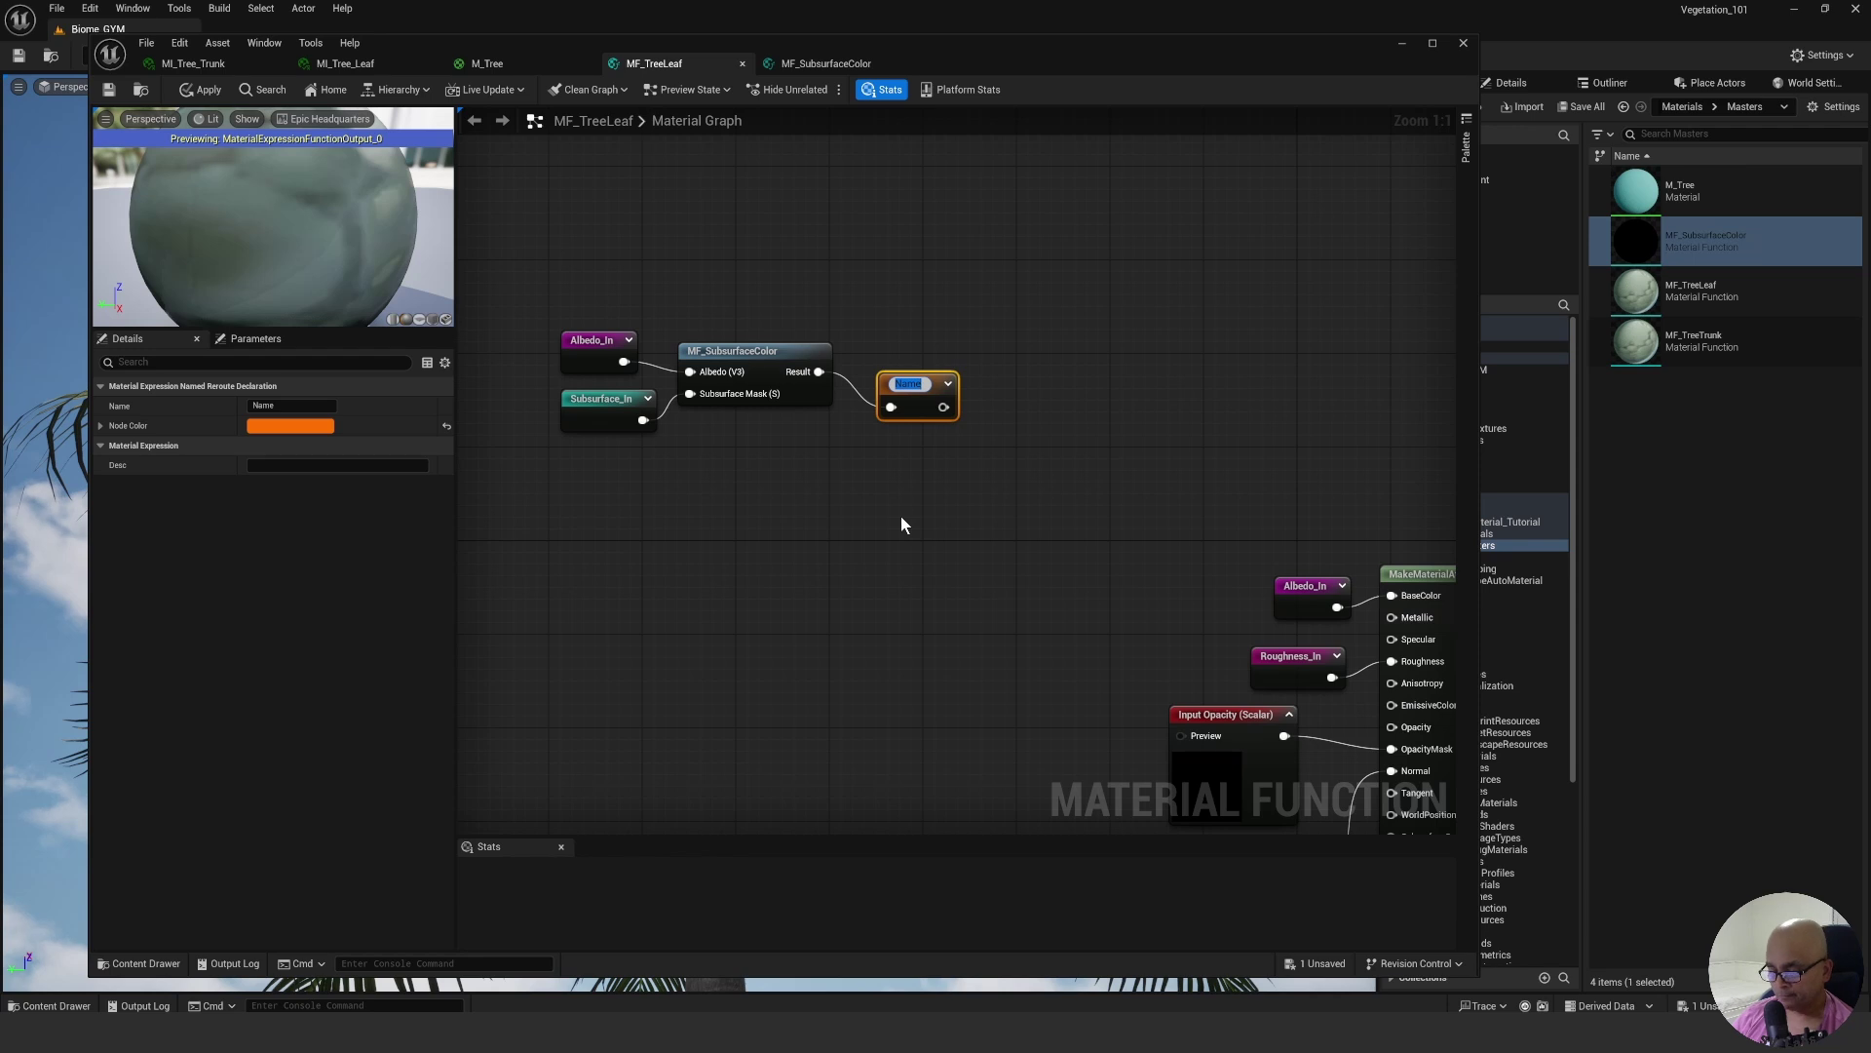
text(Subsur)
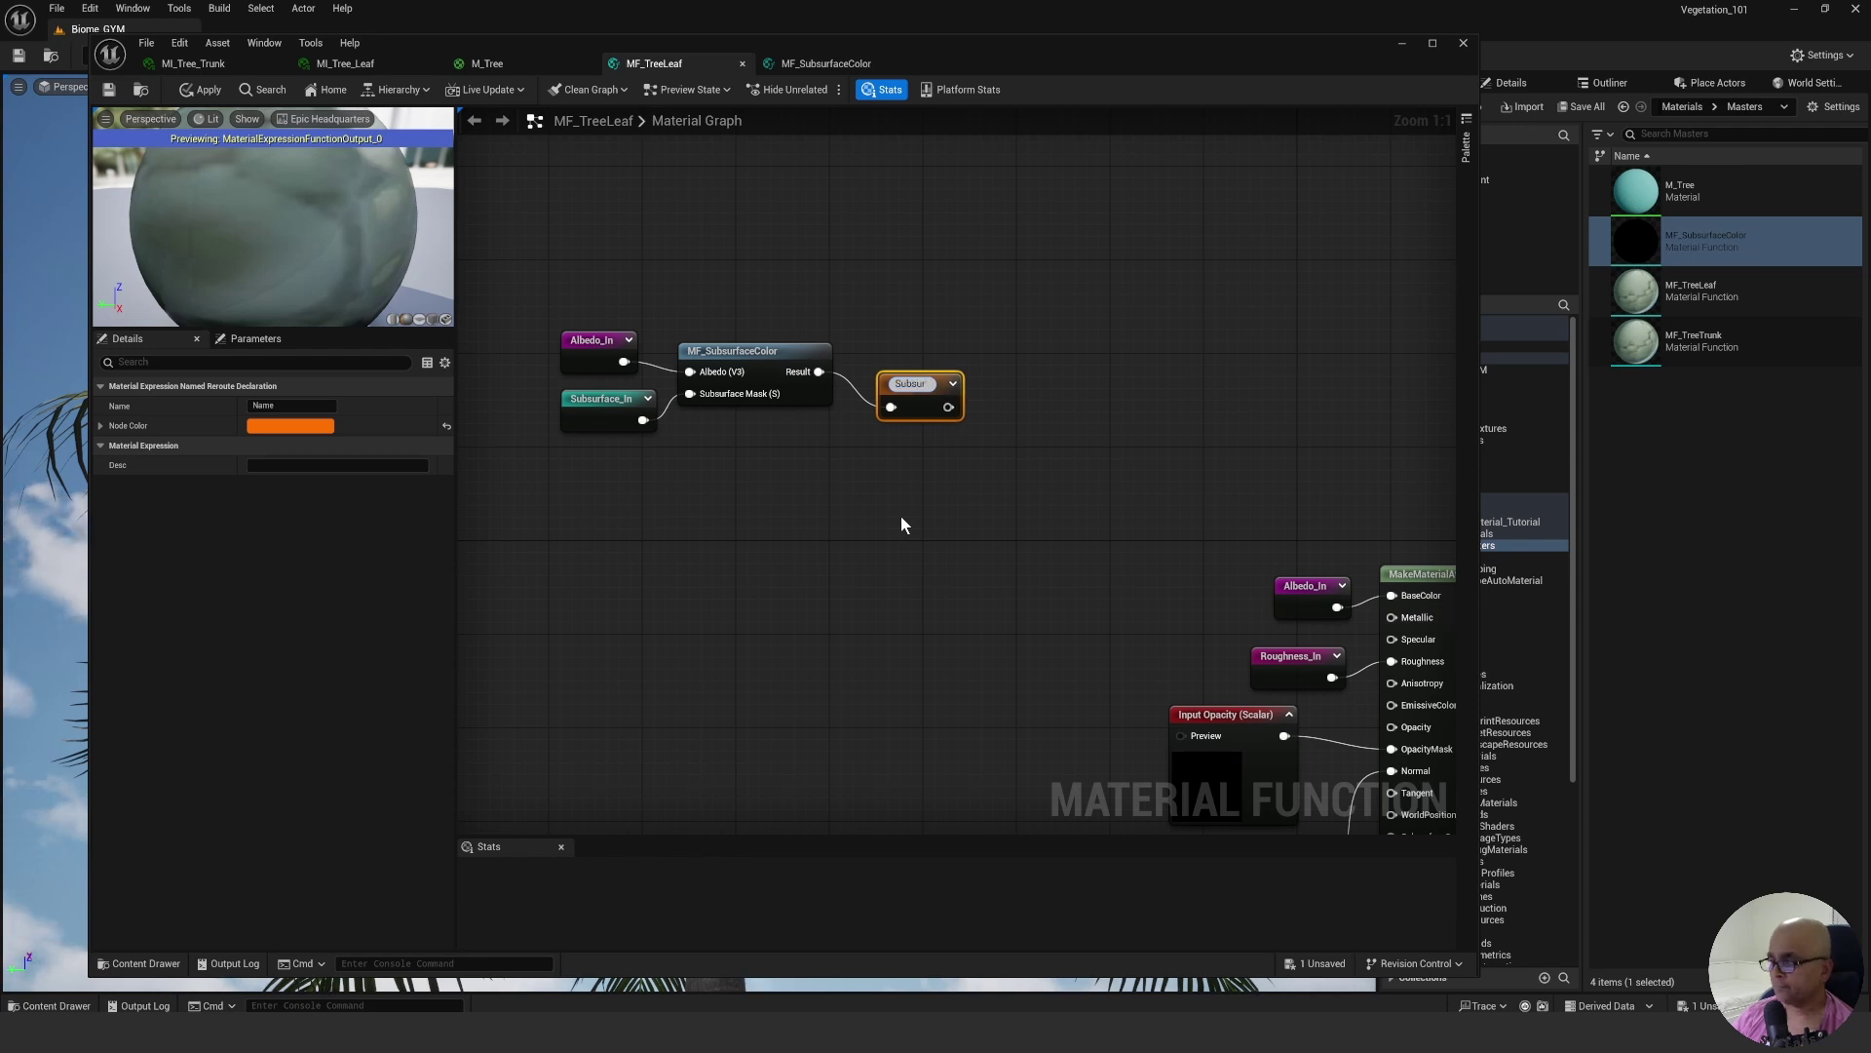
text(face)
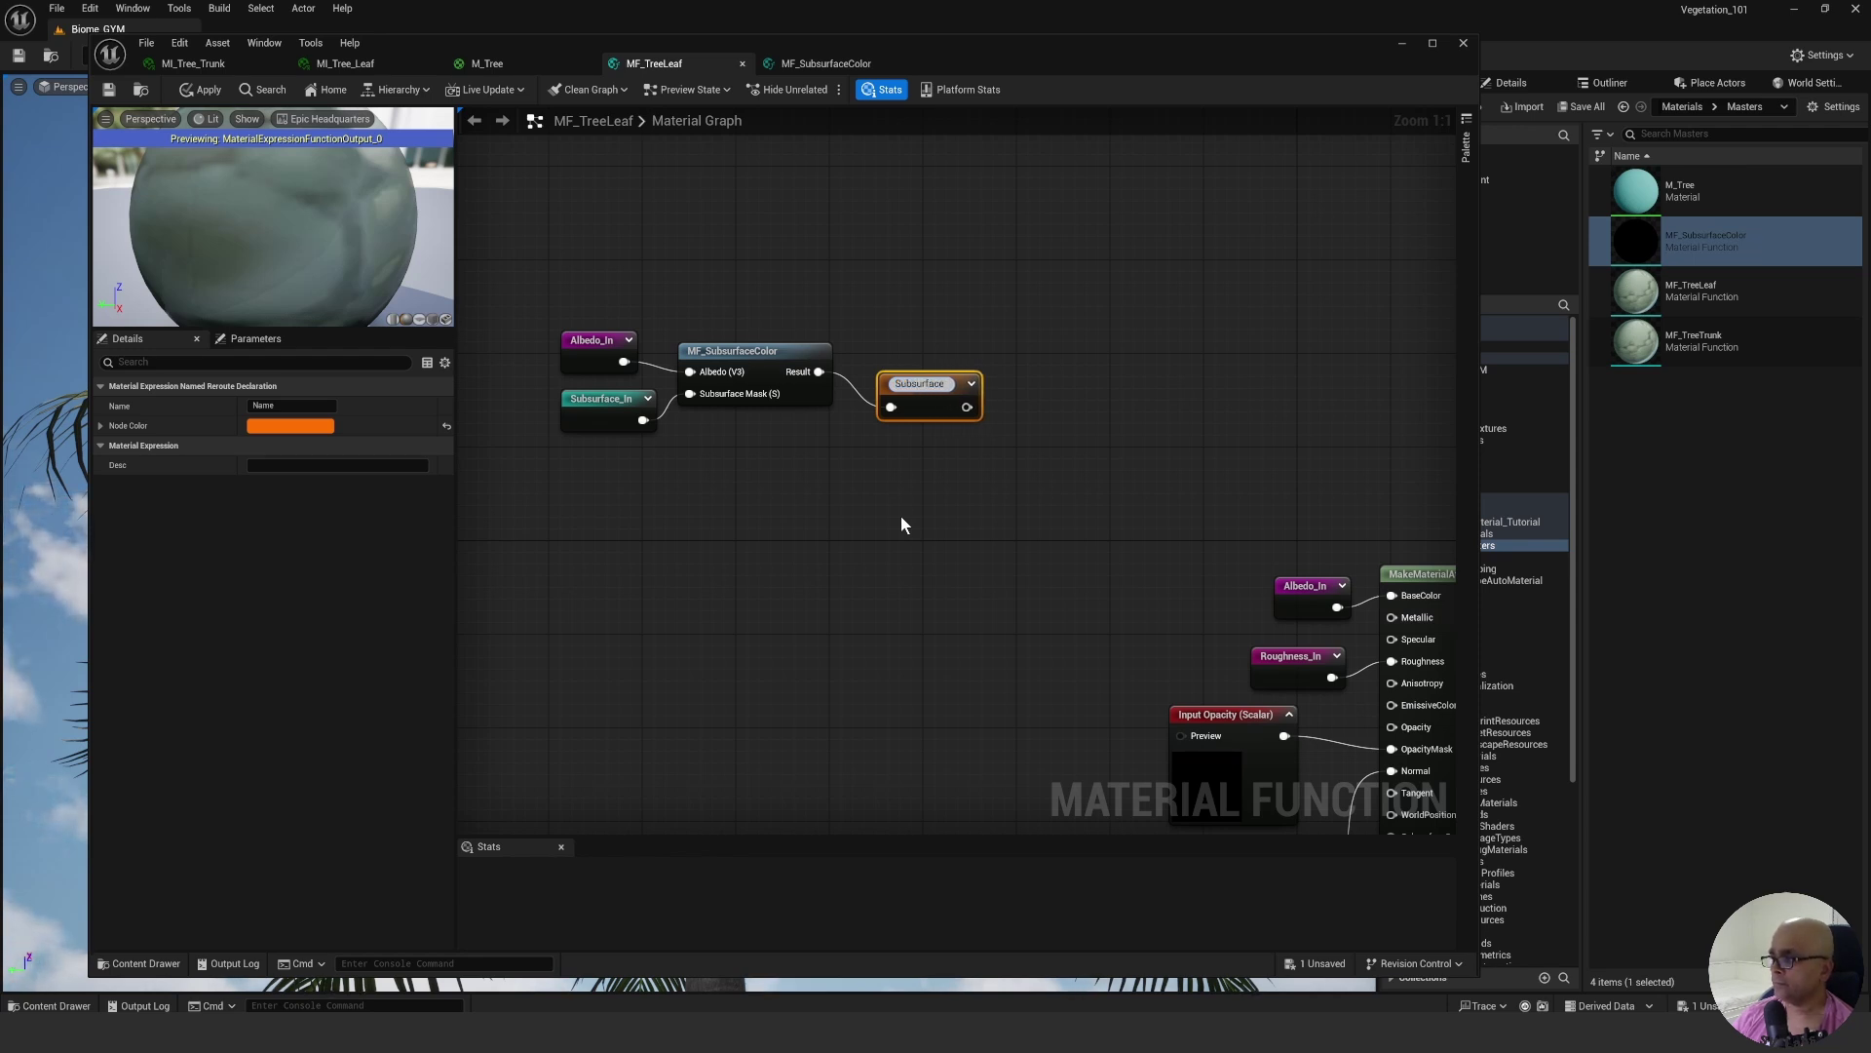
text(Color)
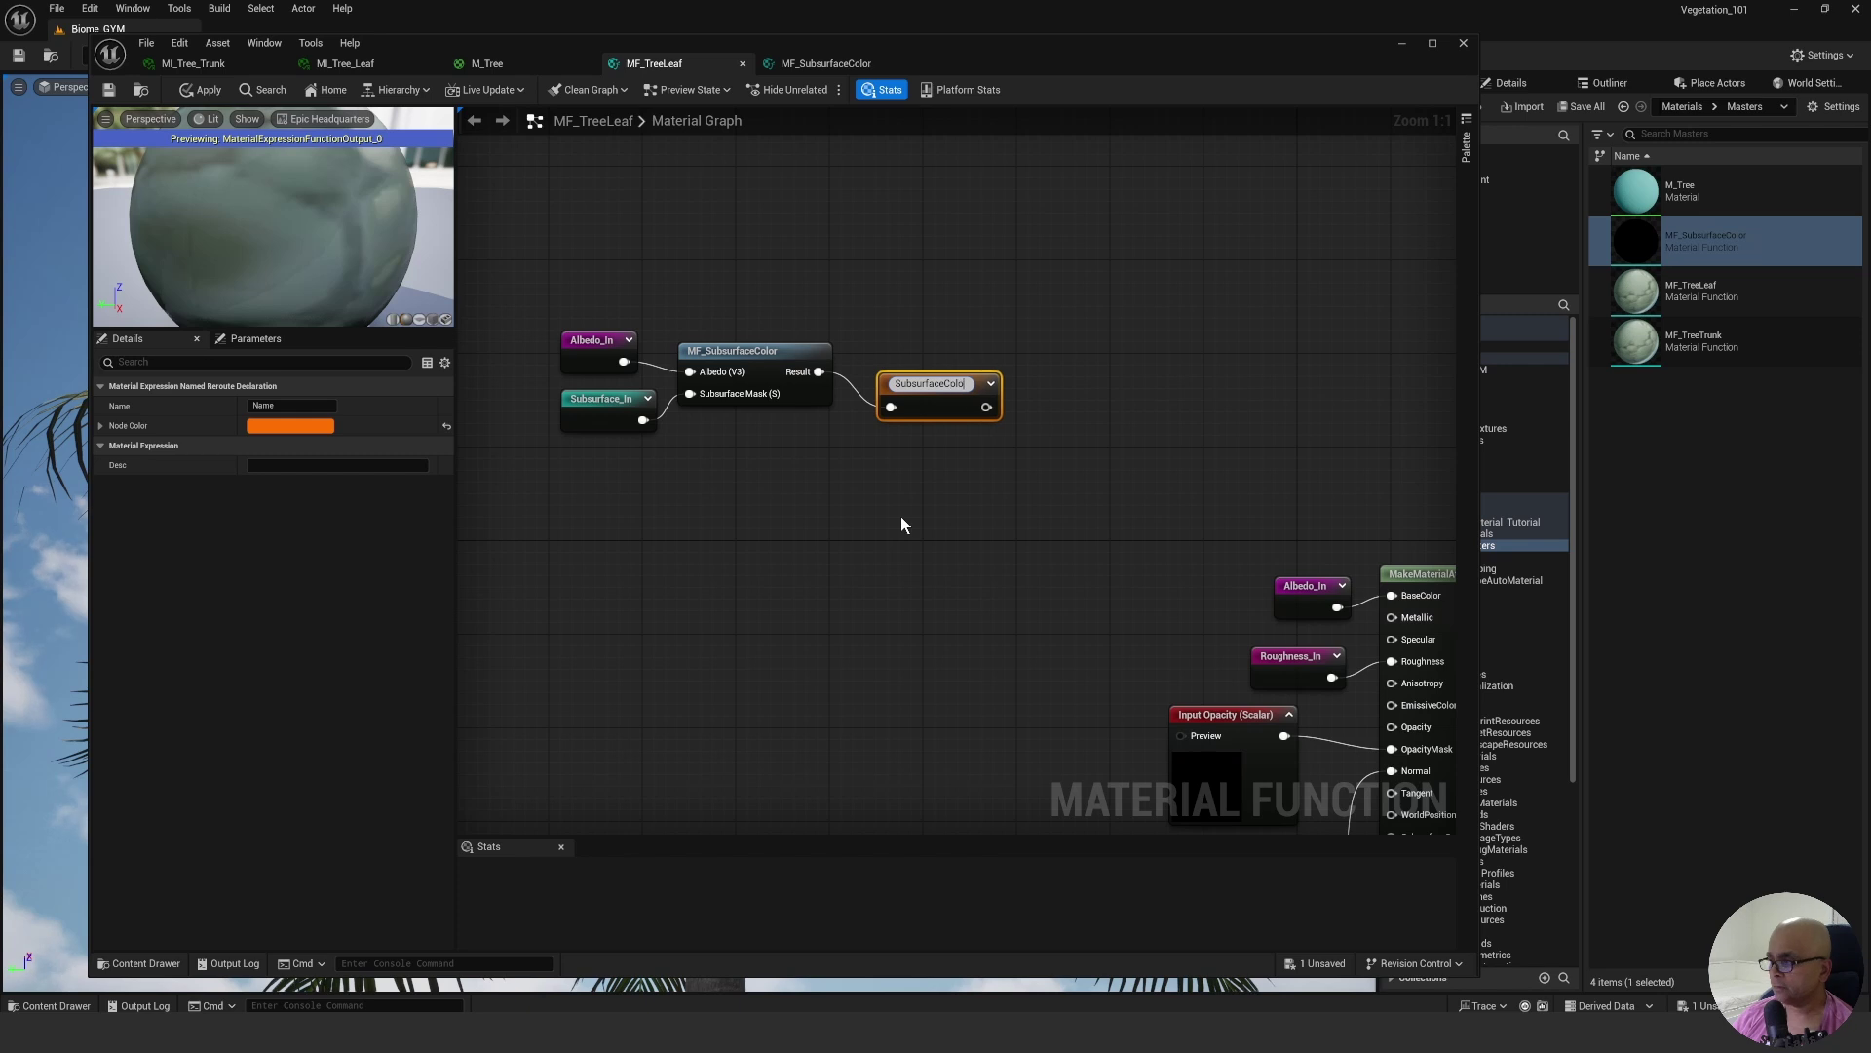
text(_In)
key(Return)
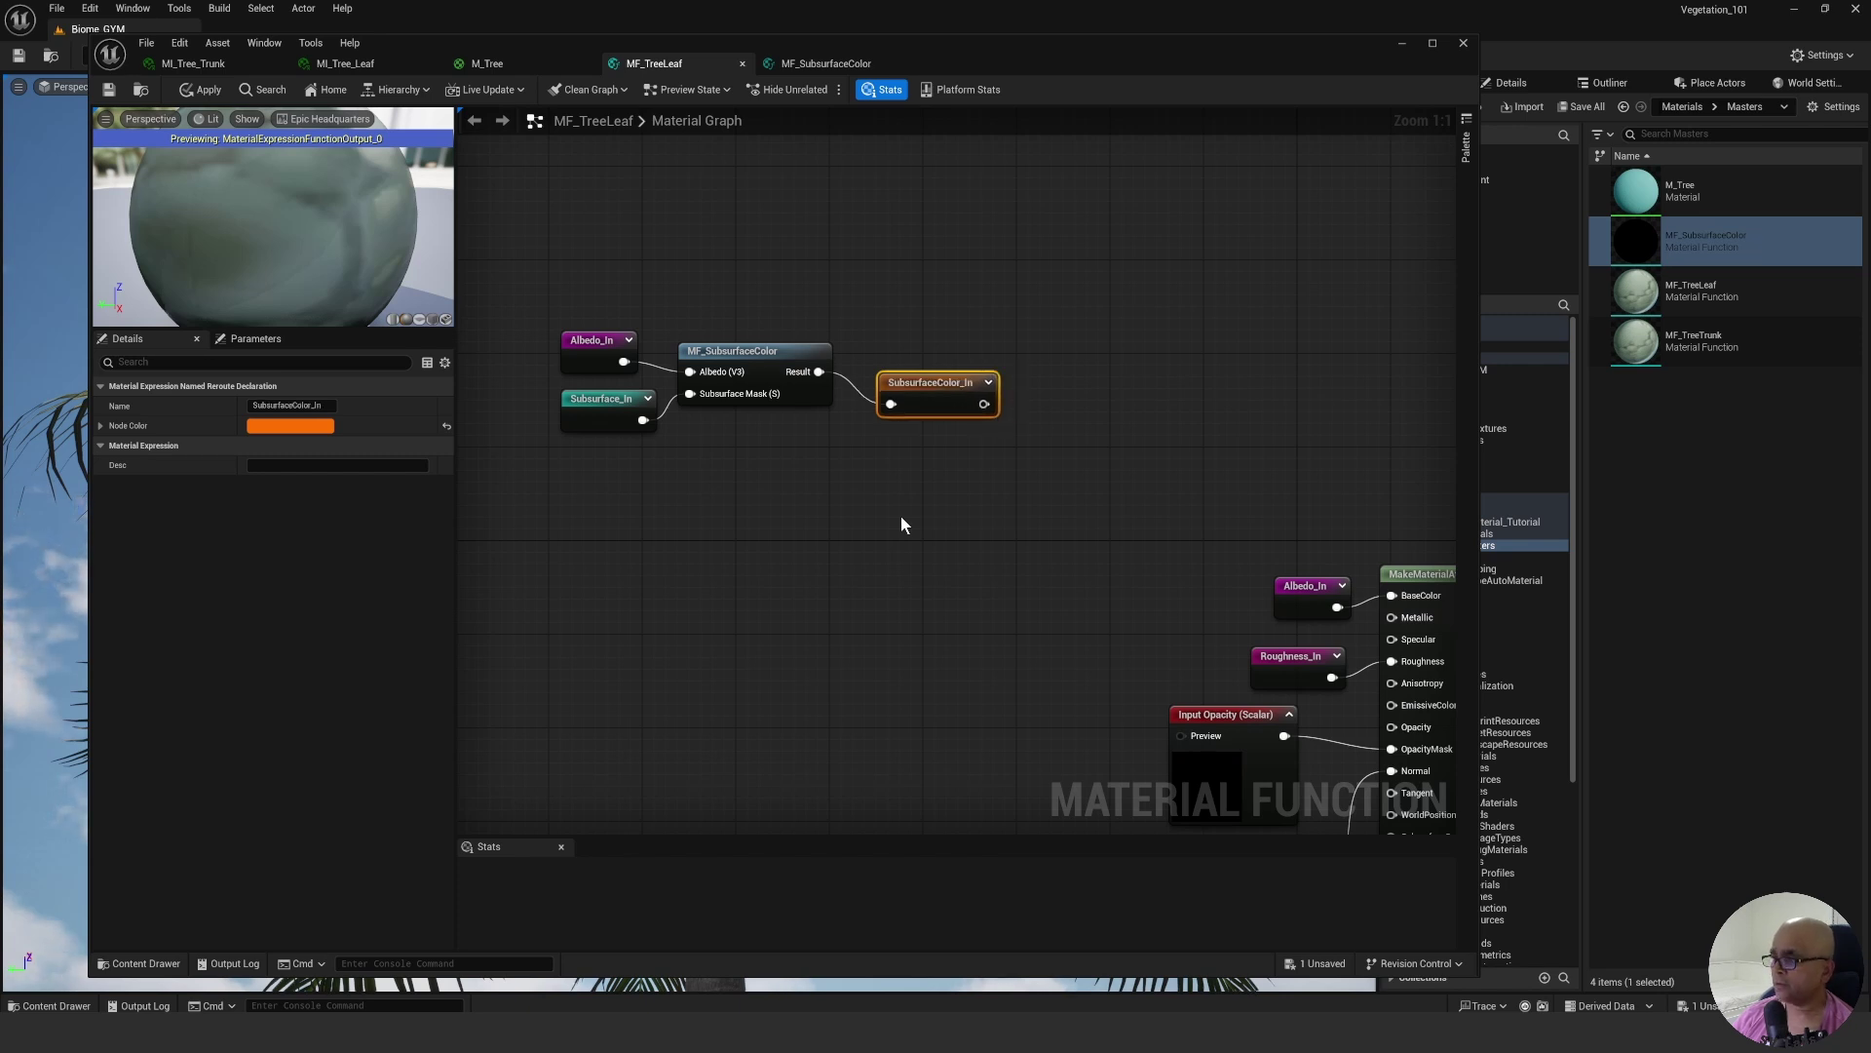
drag(922, 384, 906, 353)
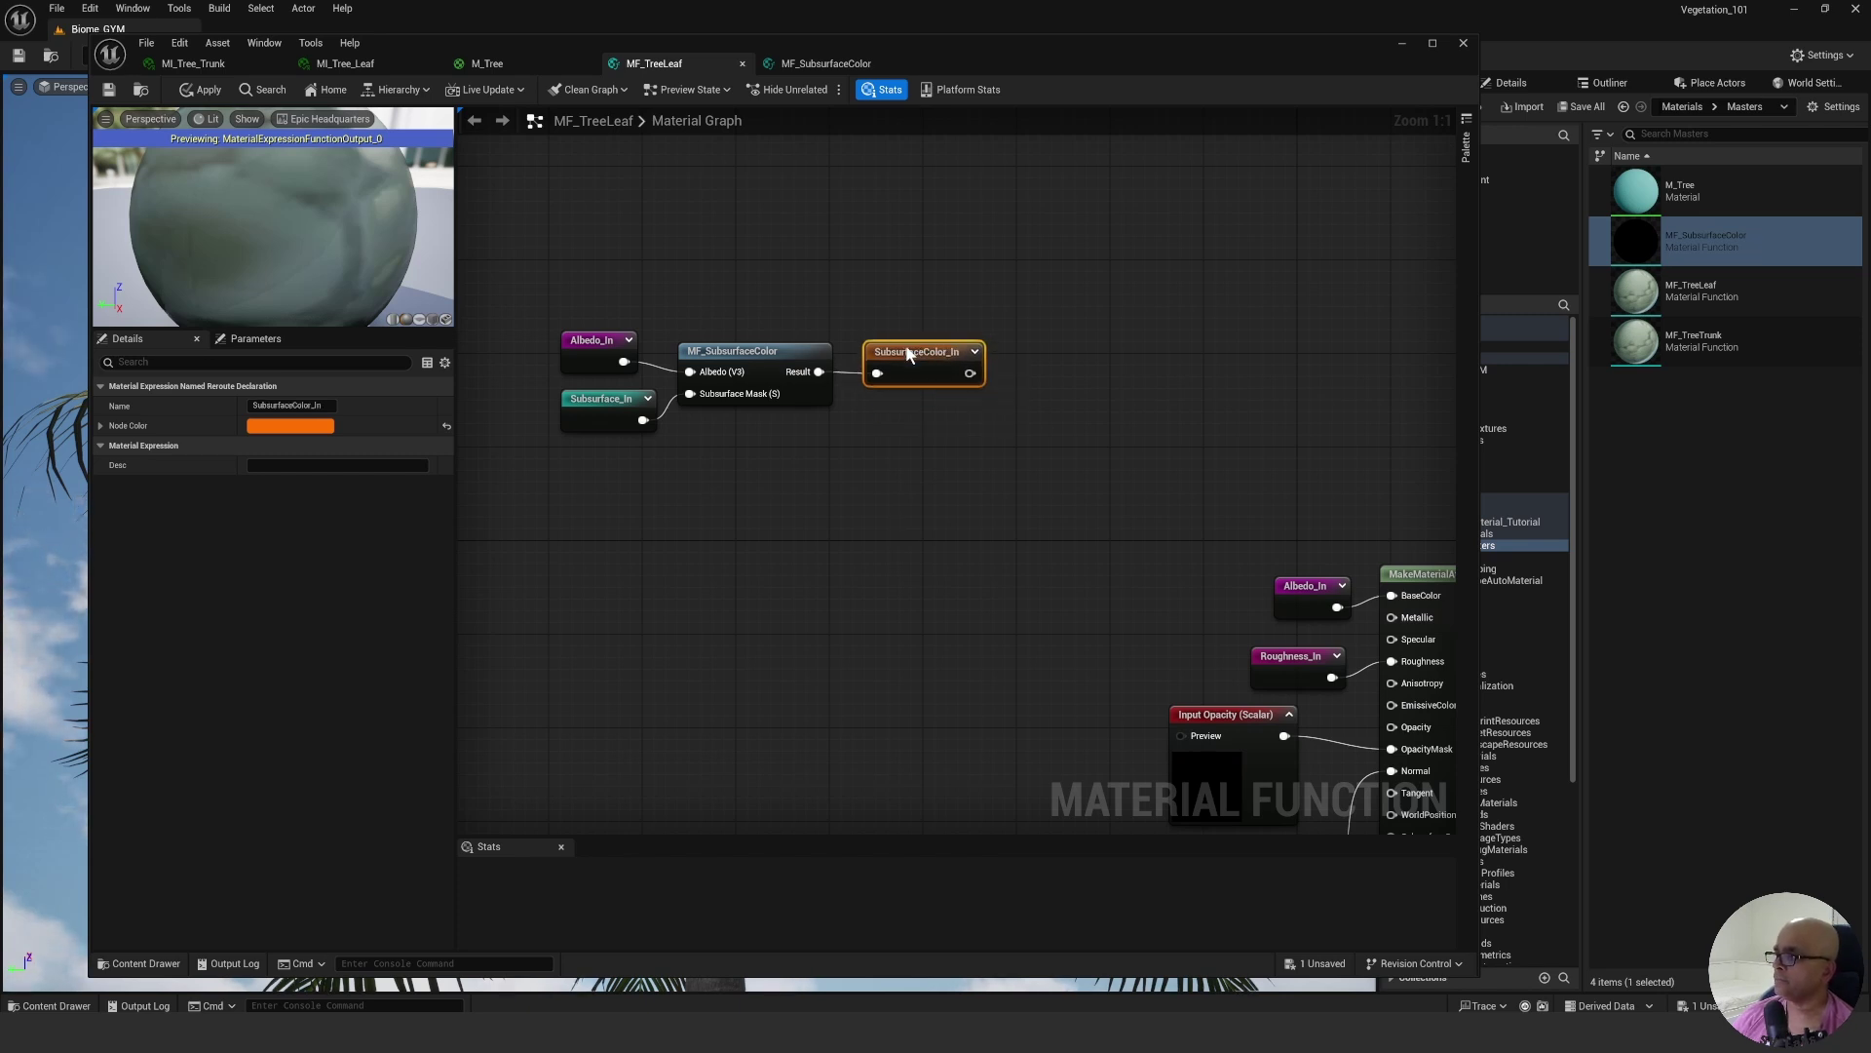
click(901, 481)
Feed the SubsurfaceColor input of MakeMaterialAttributes from a SubsurfaceColor_In named reroute, placed below the Normal_In node.
scroll(905, 478, down, 1)
right_drag(909, 472, 902, 429)
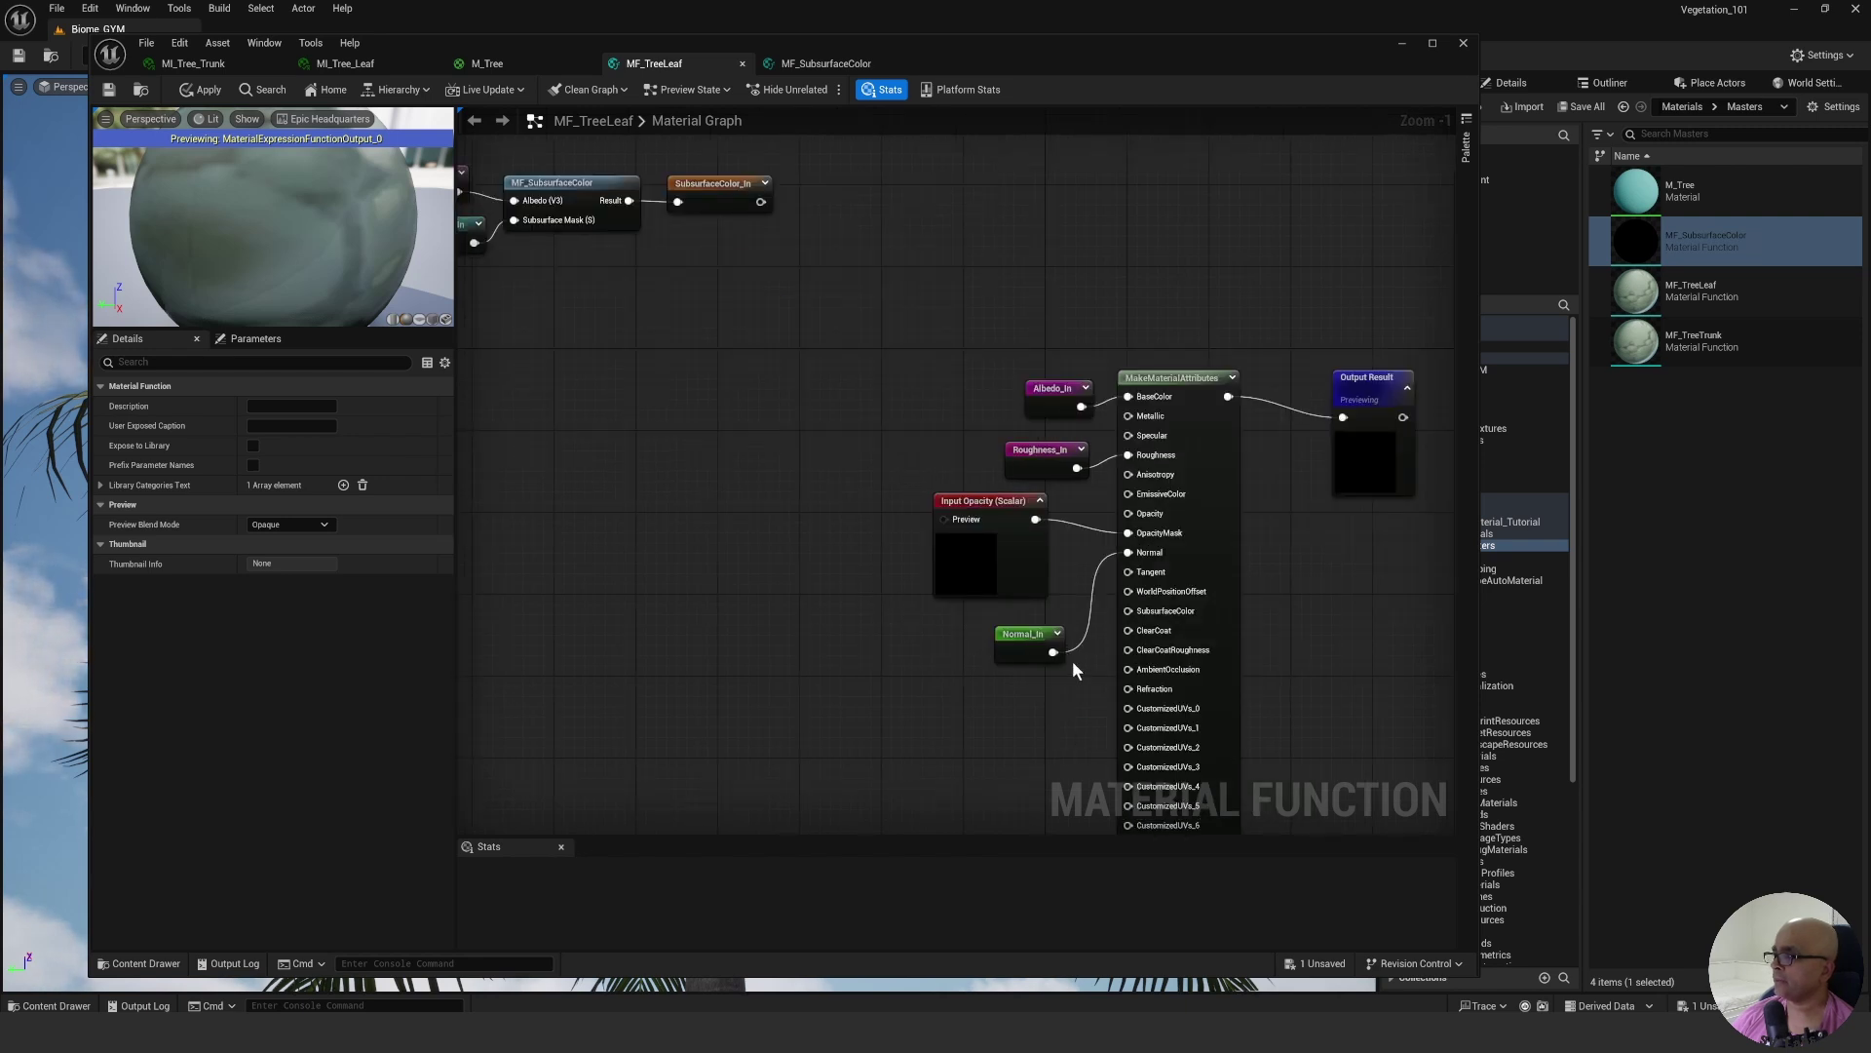
drag(1029, 636, 1020, 625)
click(1061, 682)
right_drag(1104, 672, 1131, 584)
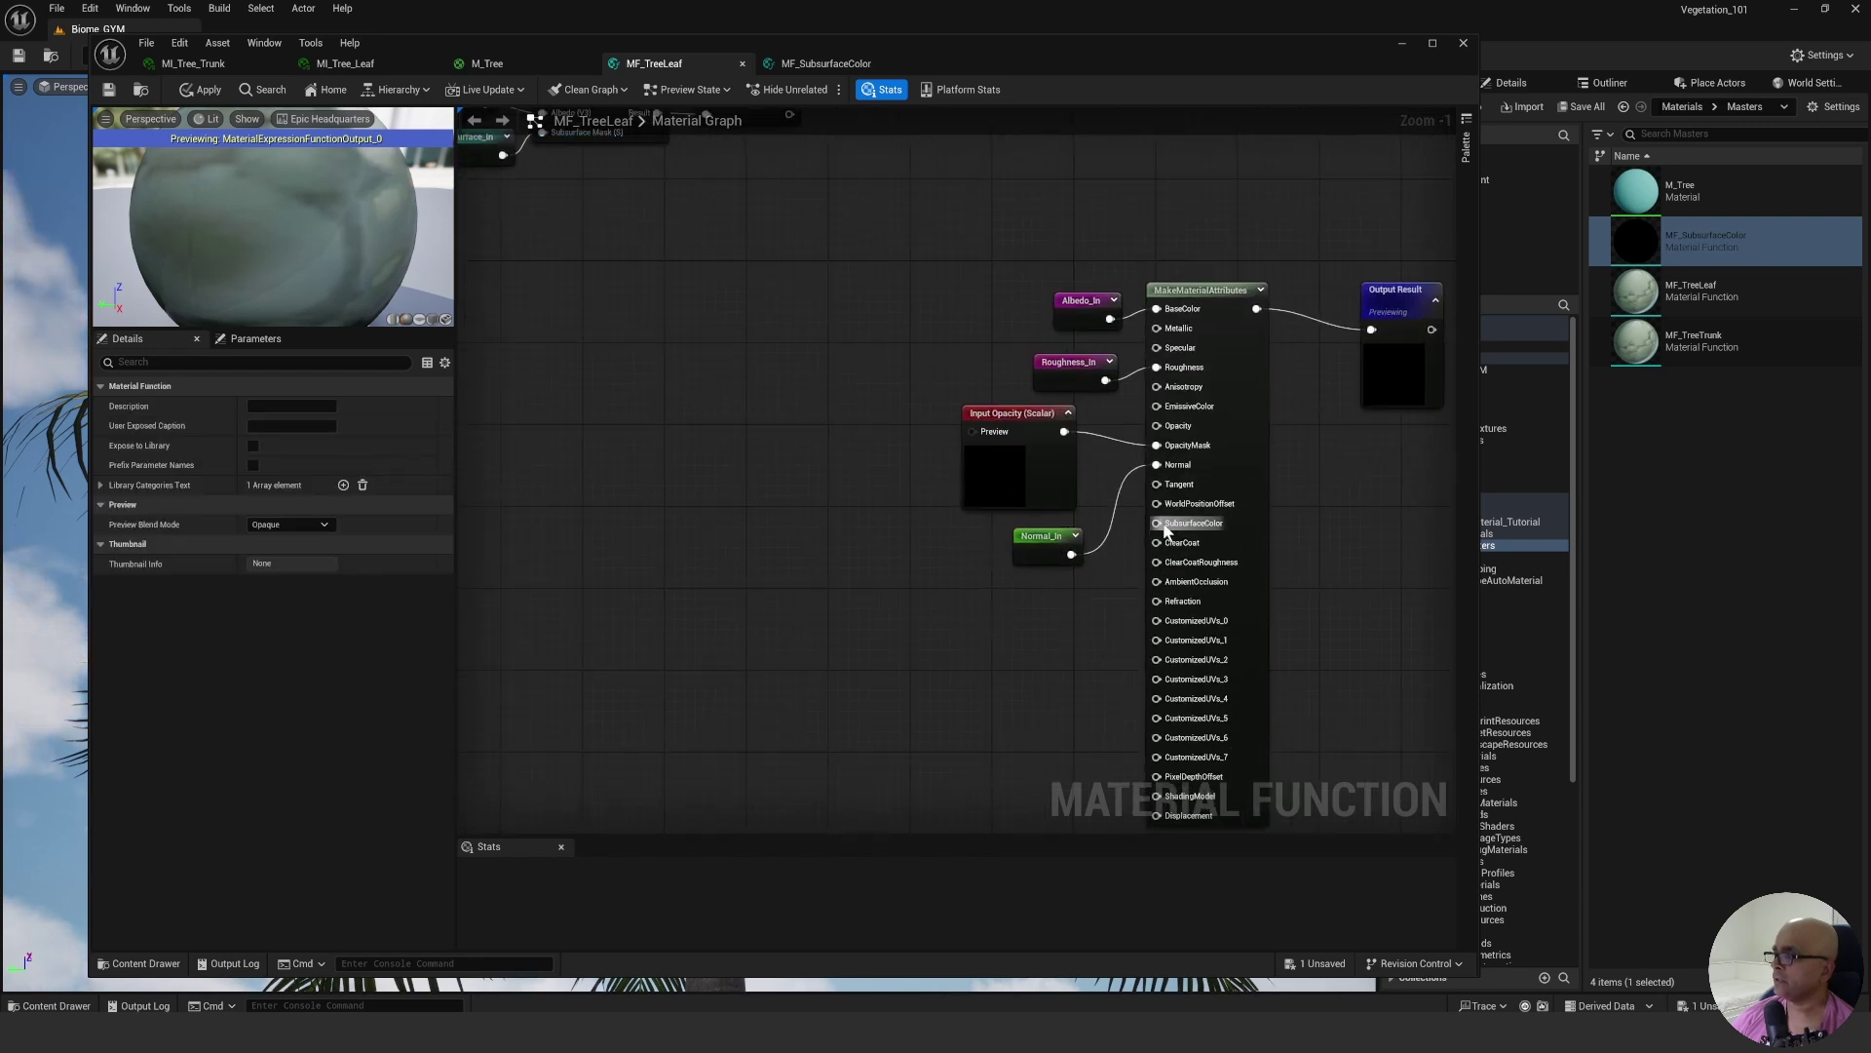
drag(1156, 523, 1096, 593)
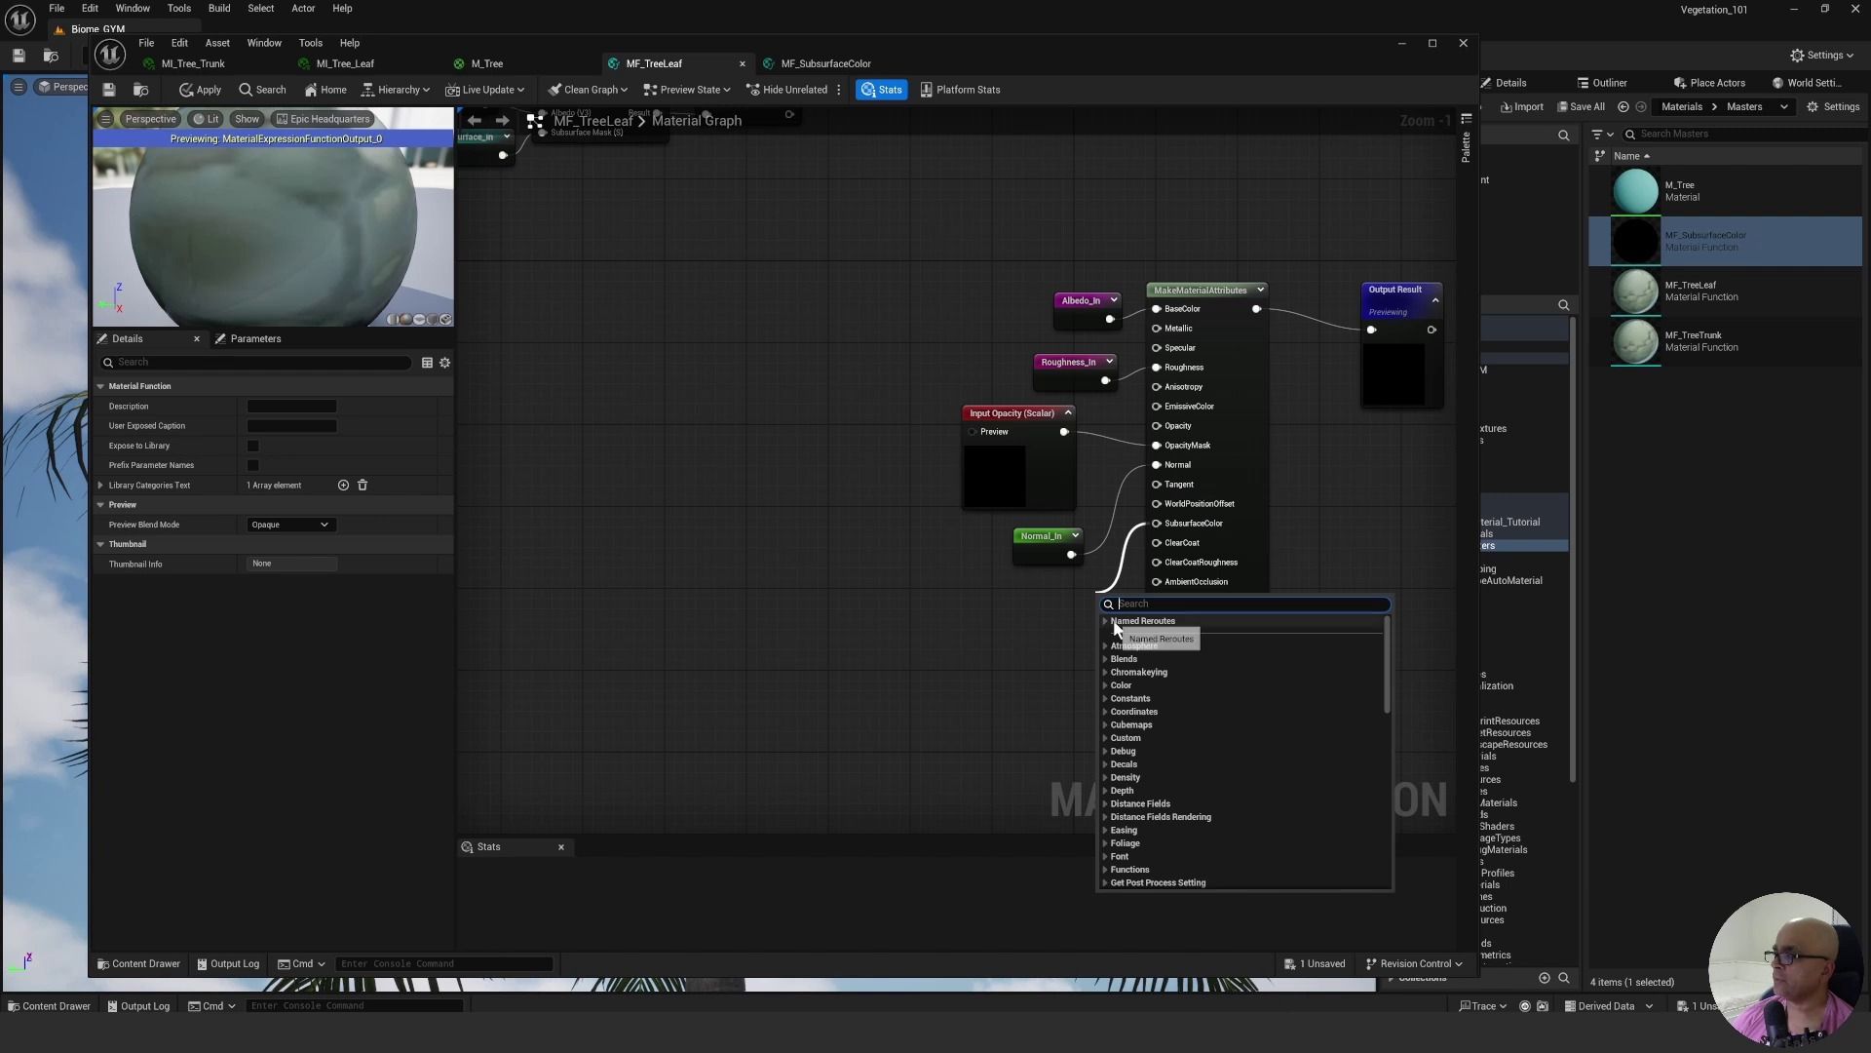
click(1105, 621)
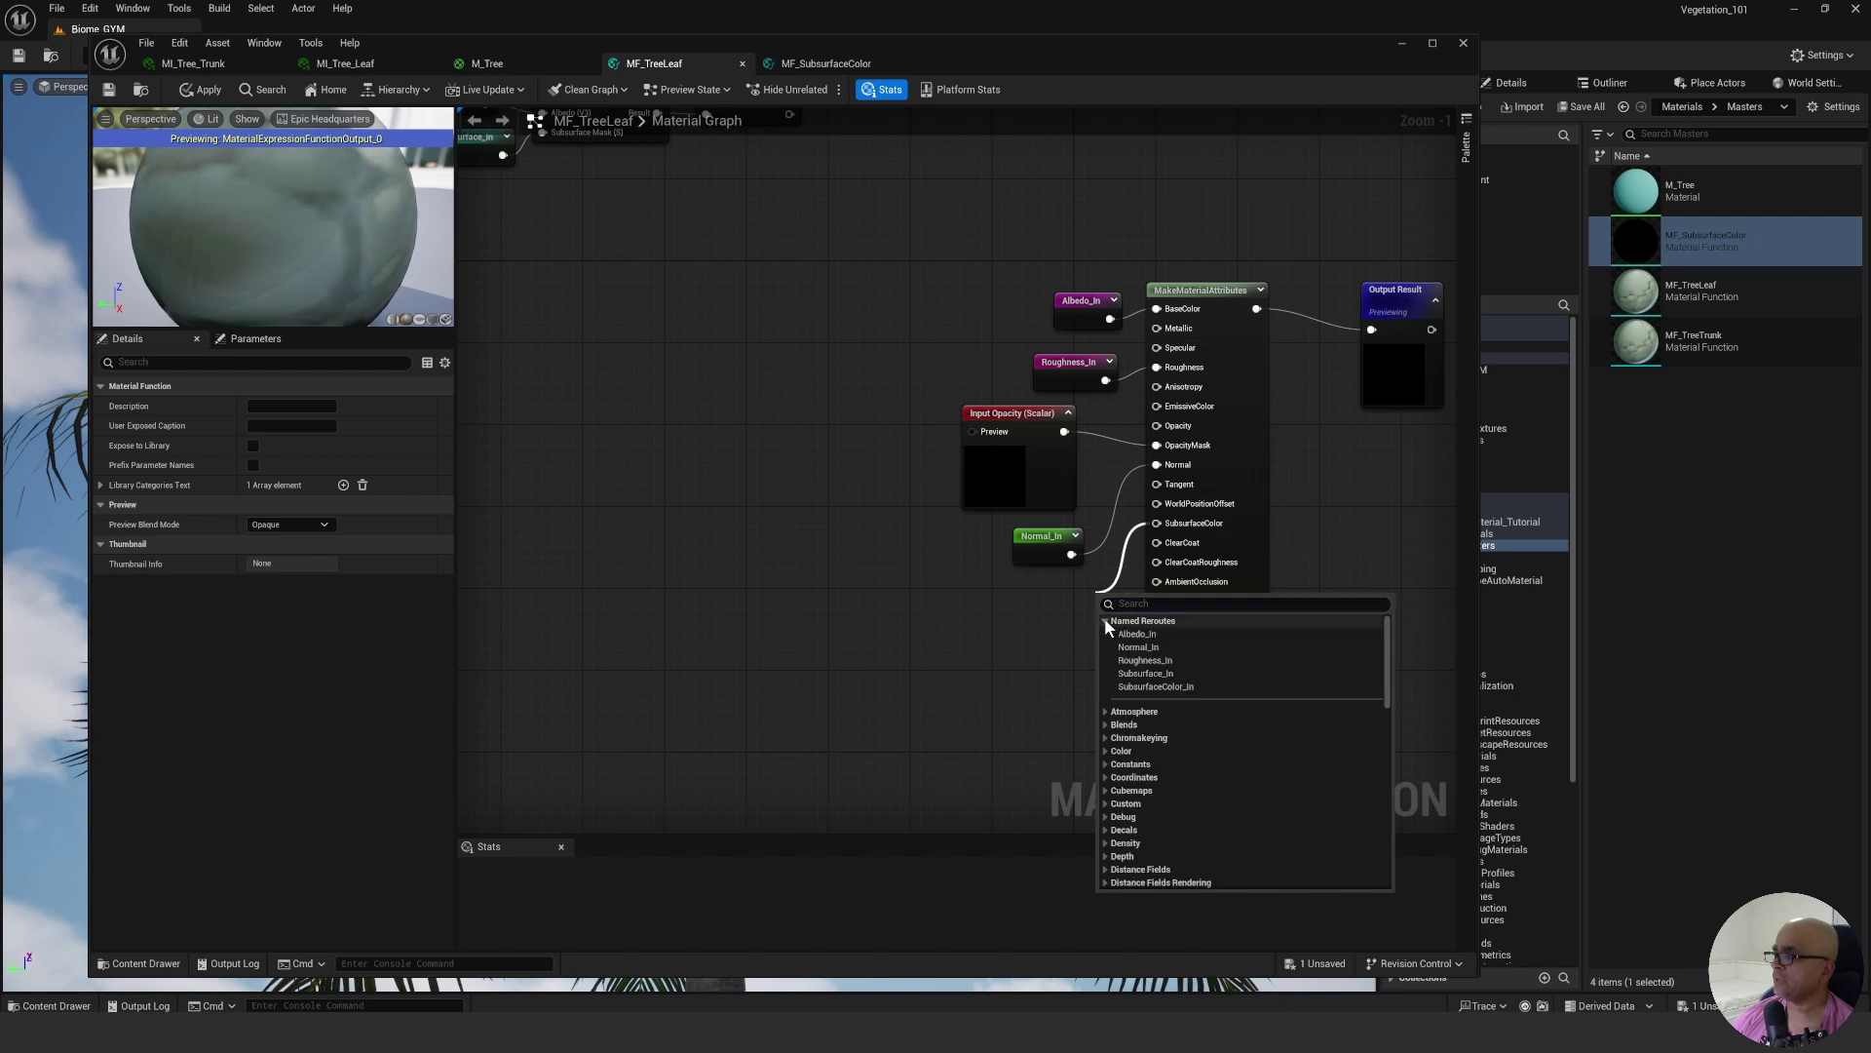
click(1155, 686)
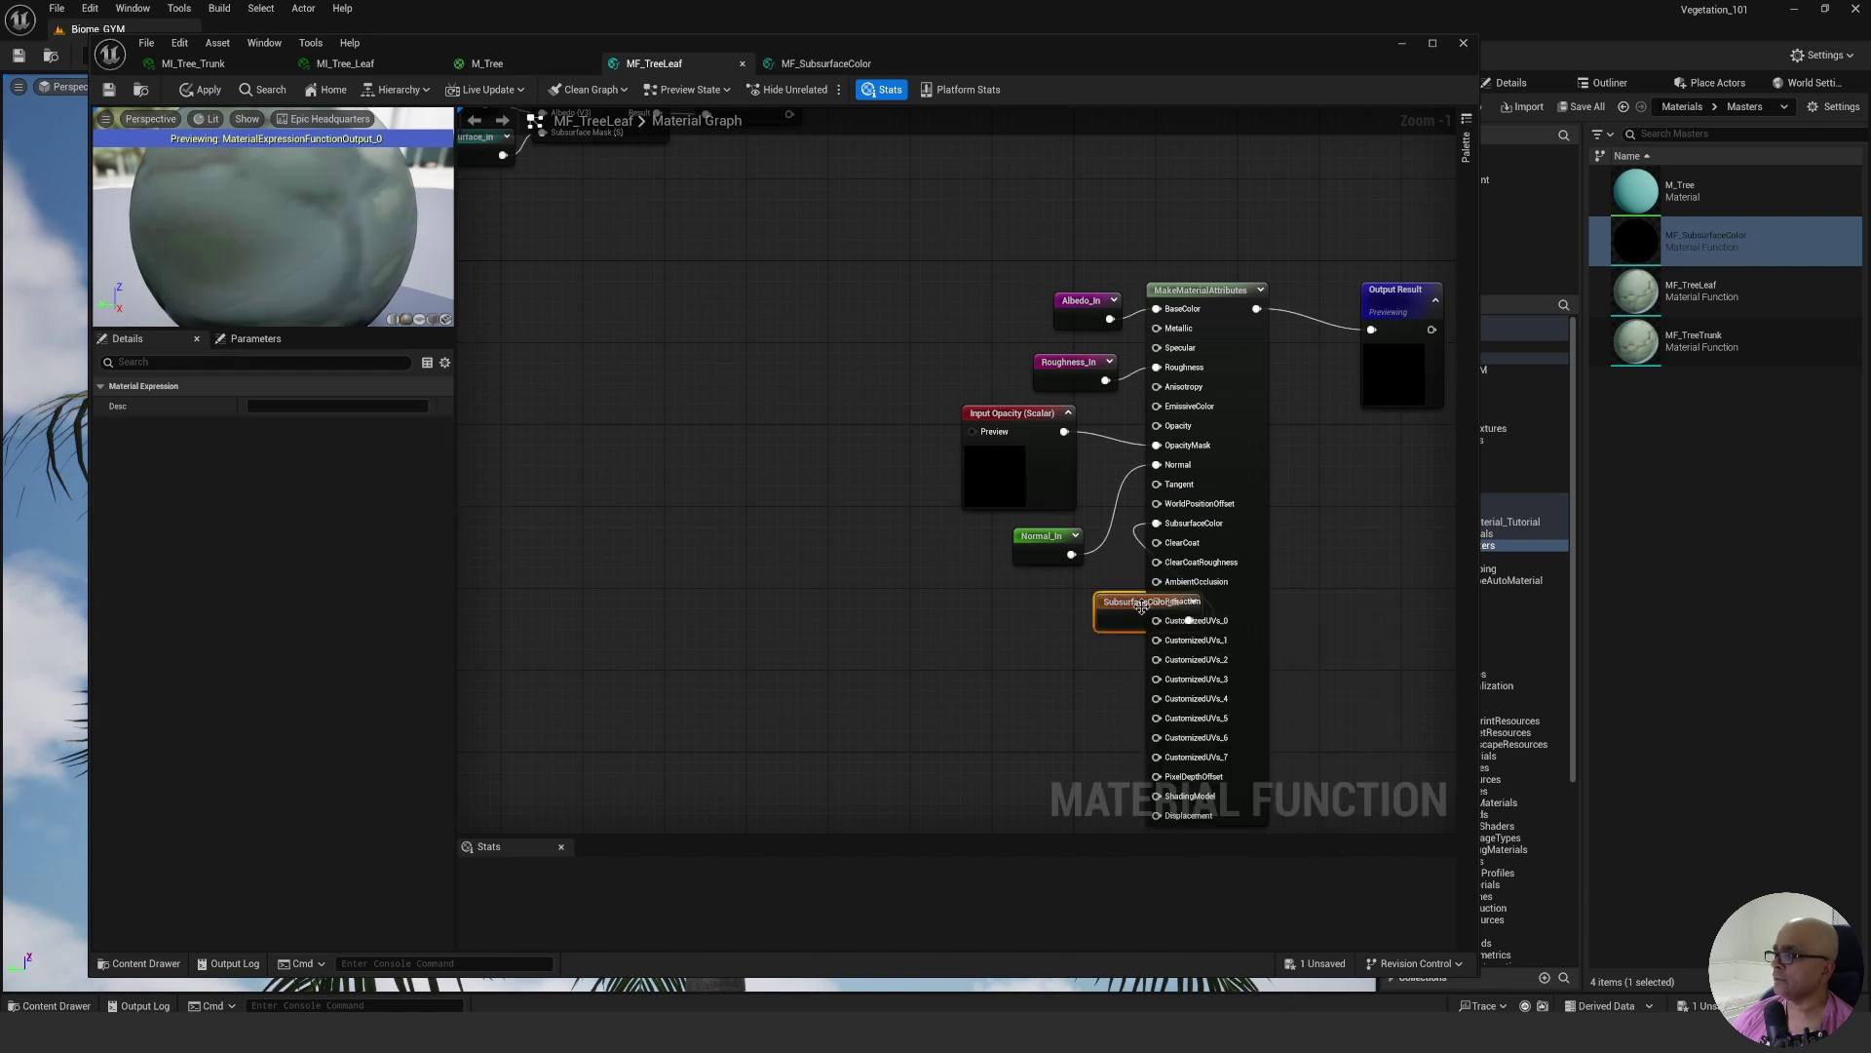
drag(1146, 607, 1021, 592)
click(1041, 668)
Enclose the MF_SubsurfaceColor node and its three named reroutes in a comment titled Subsurface Controls.
right_drag(749, 357, 961, 547)
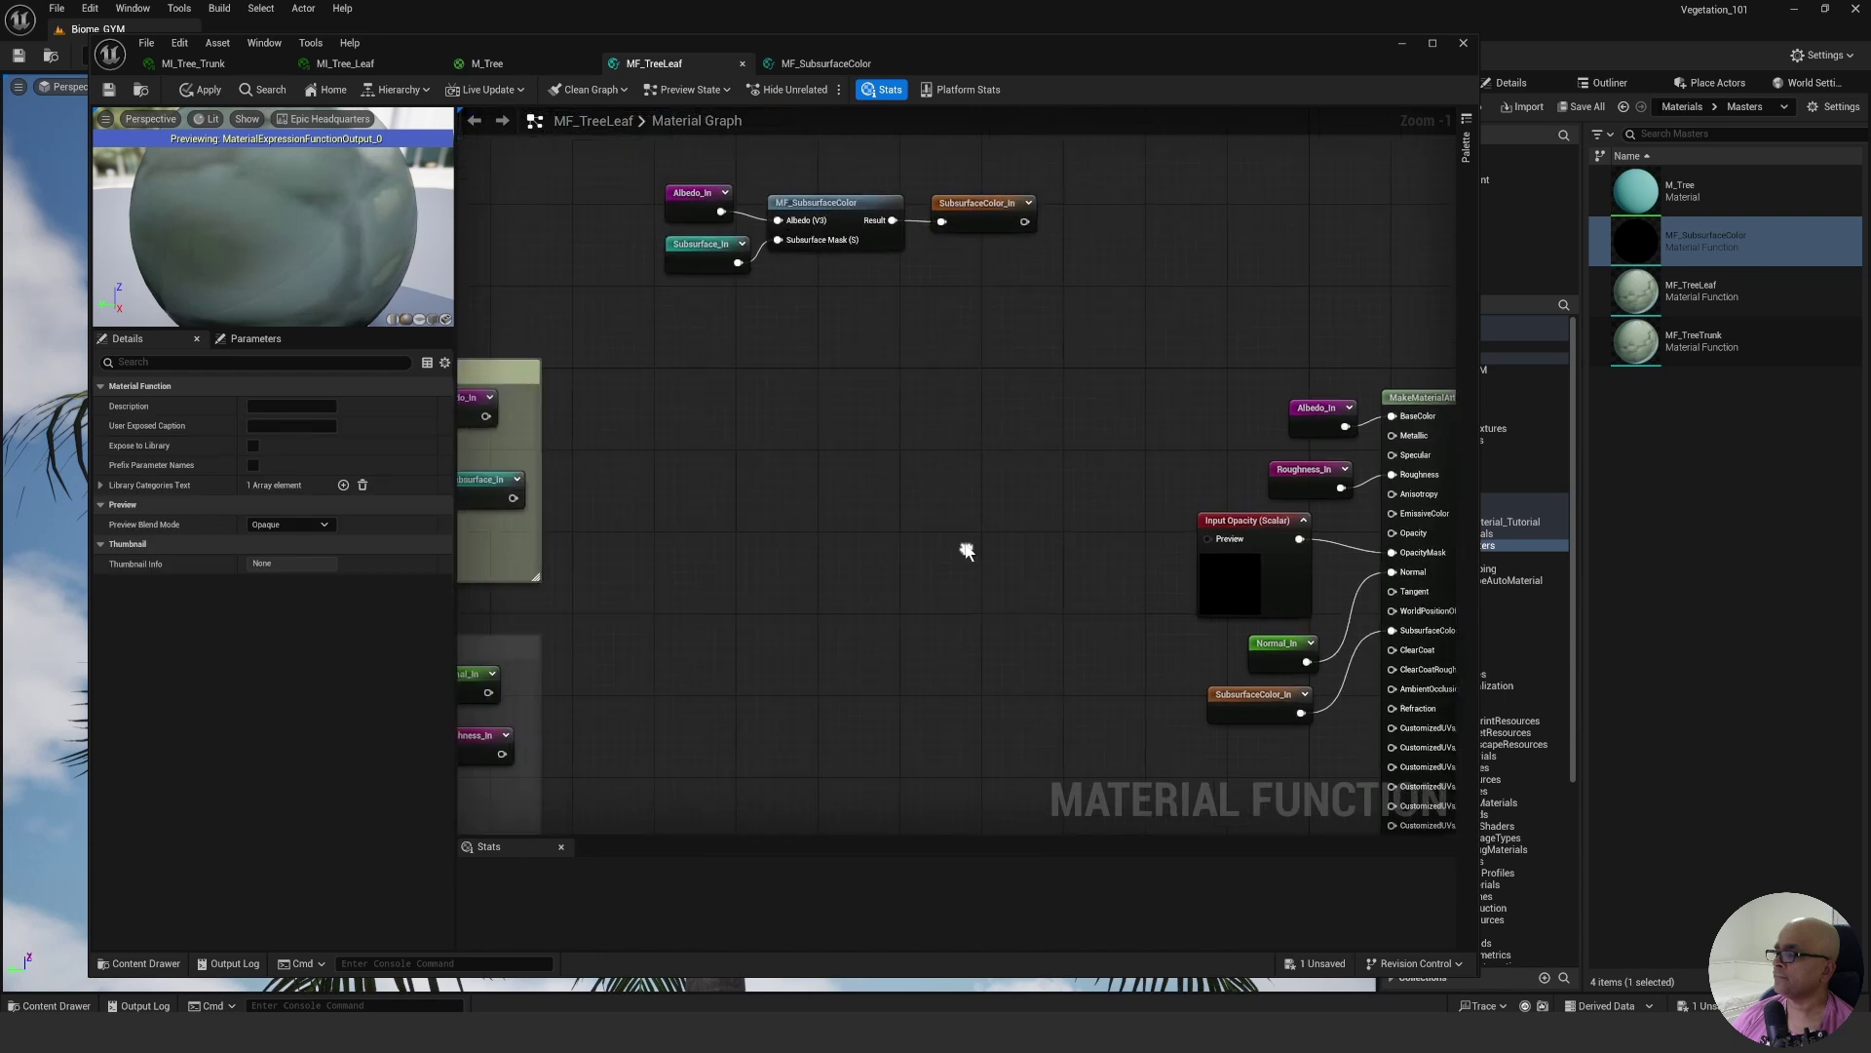
right_drag(879, 345, 854, 430)
drag(615, 209, 1064, 440)
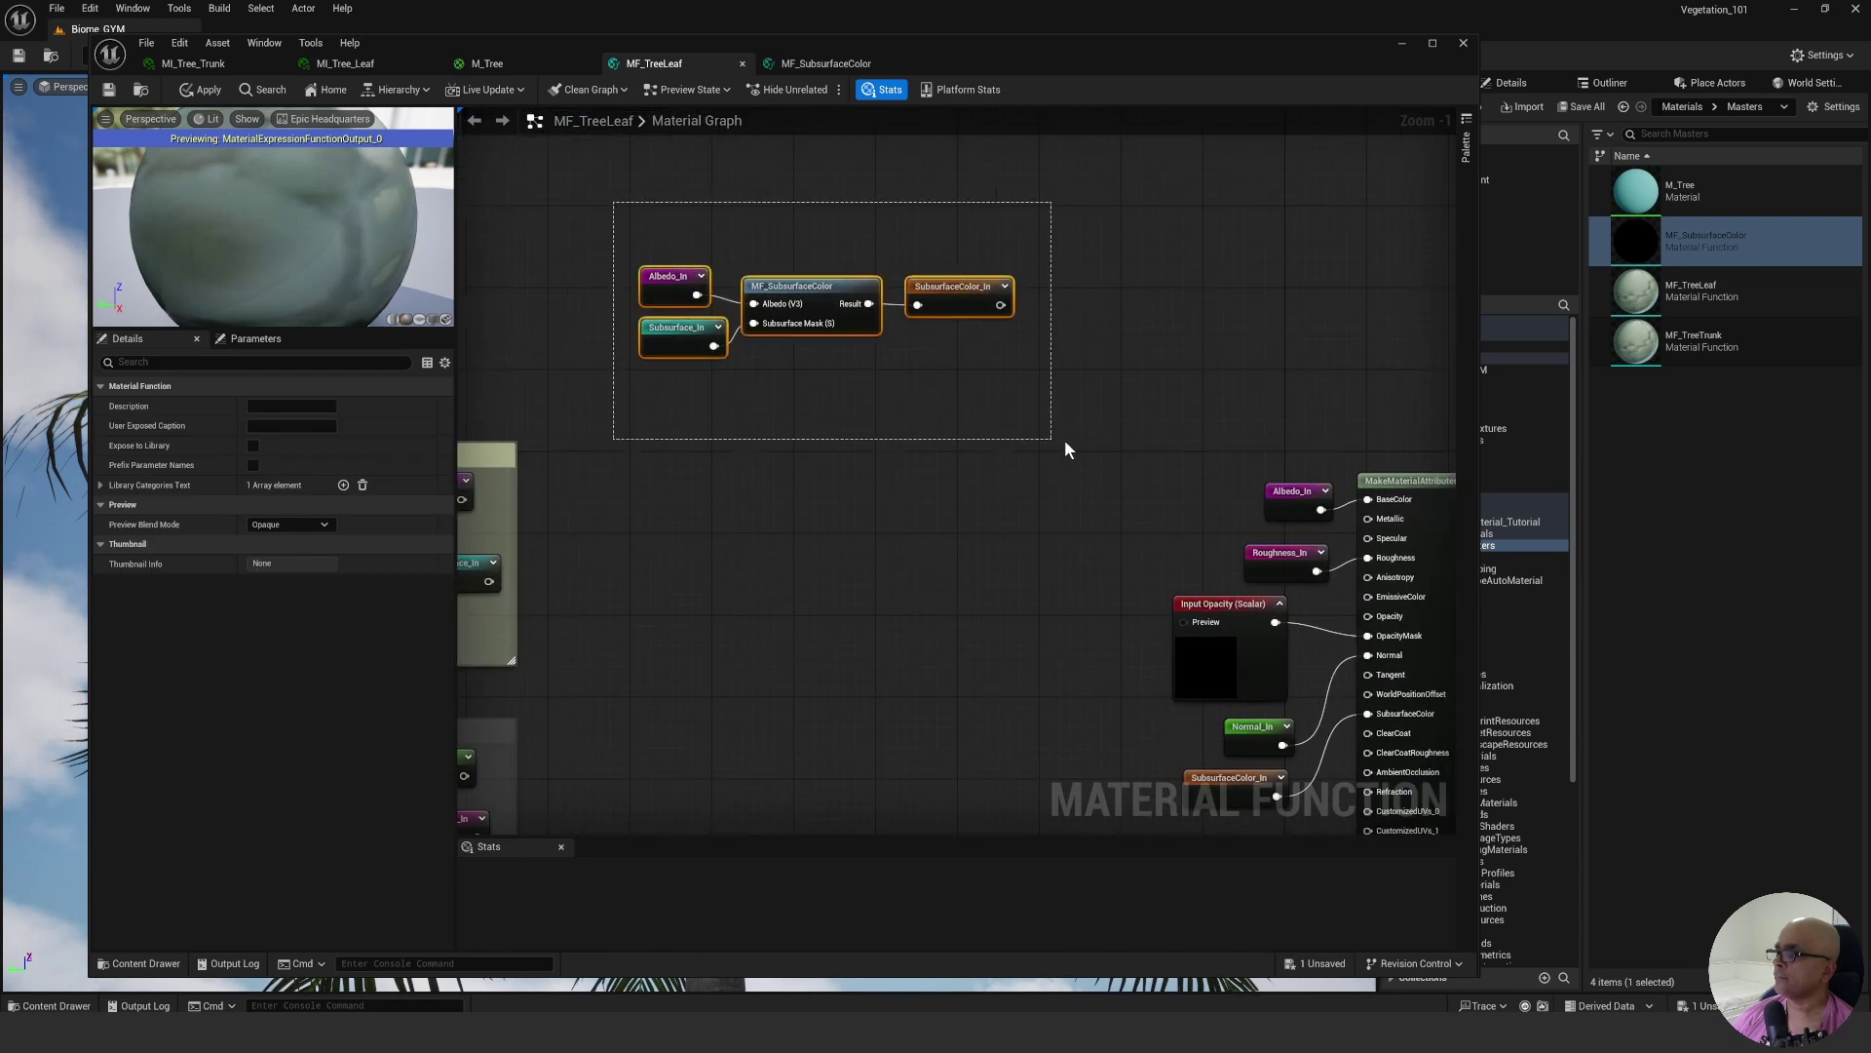
right_drag(969, 352, 970, 403)
text(c)
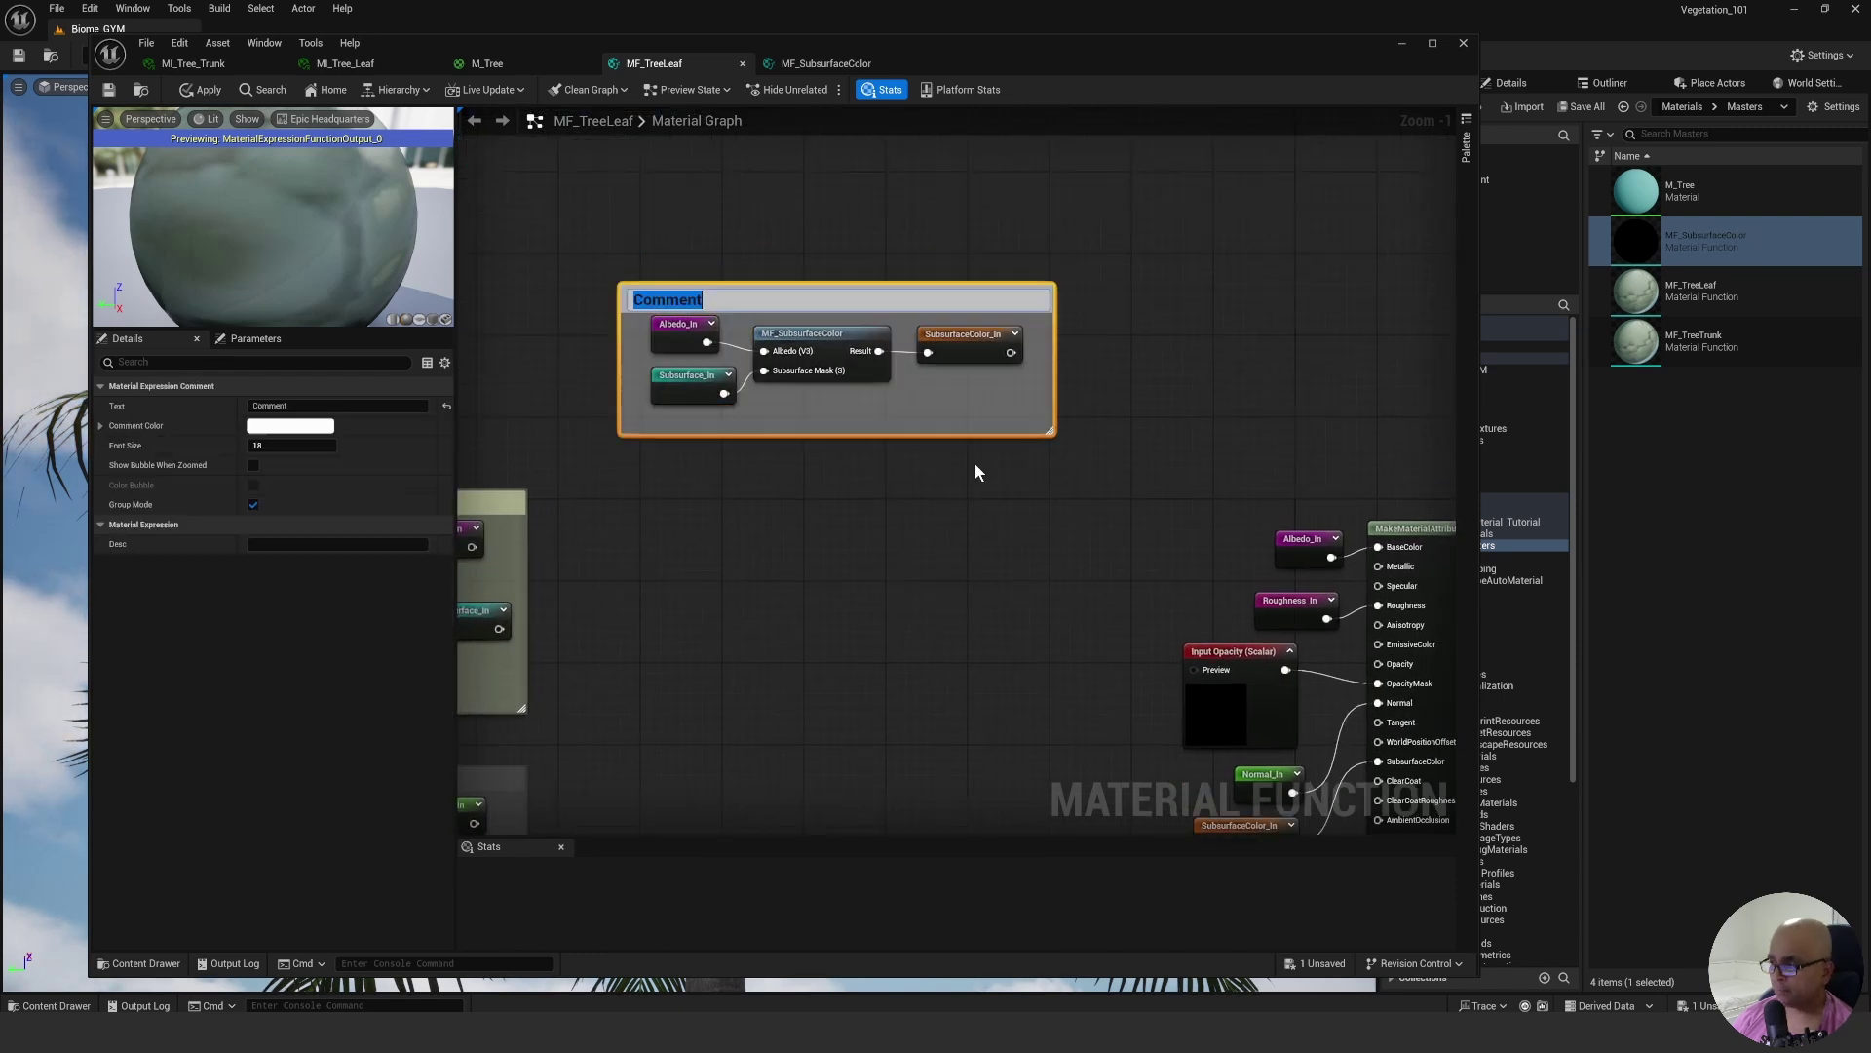
text(Sub)
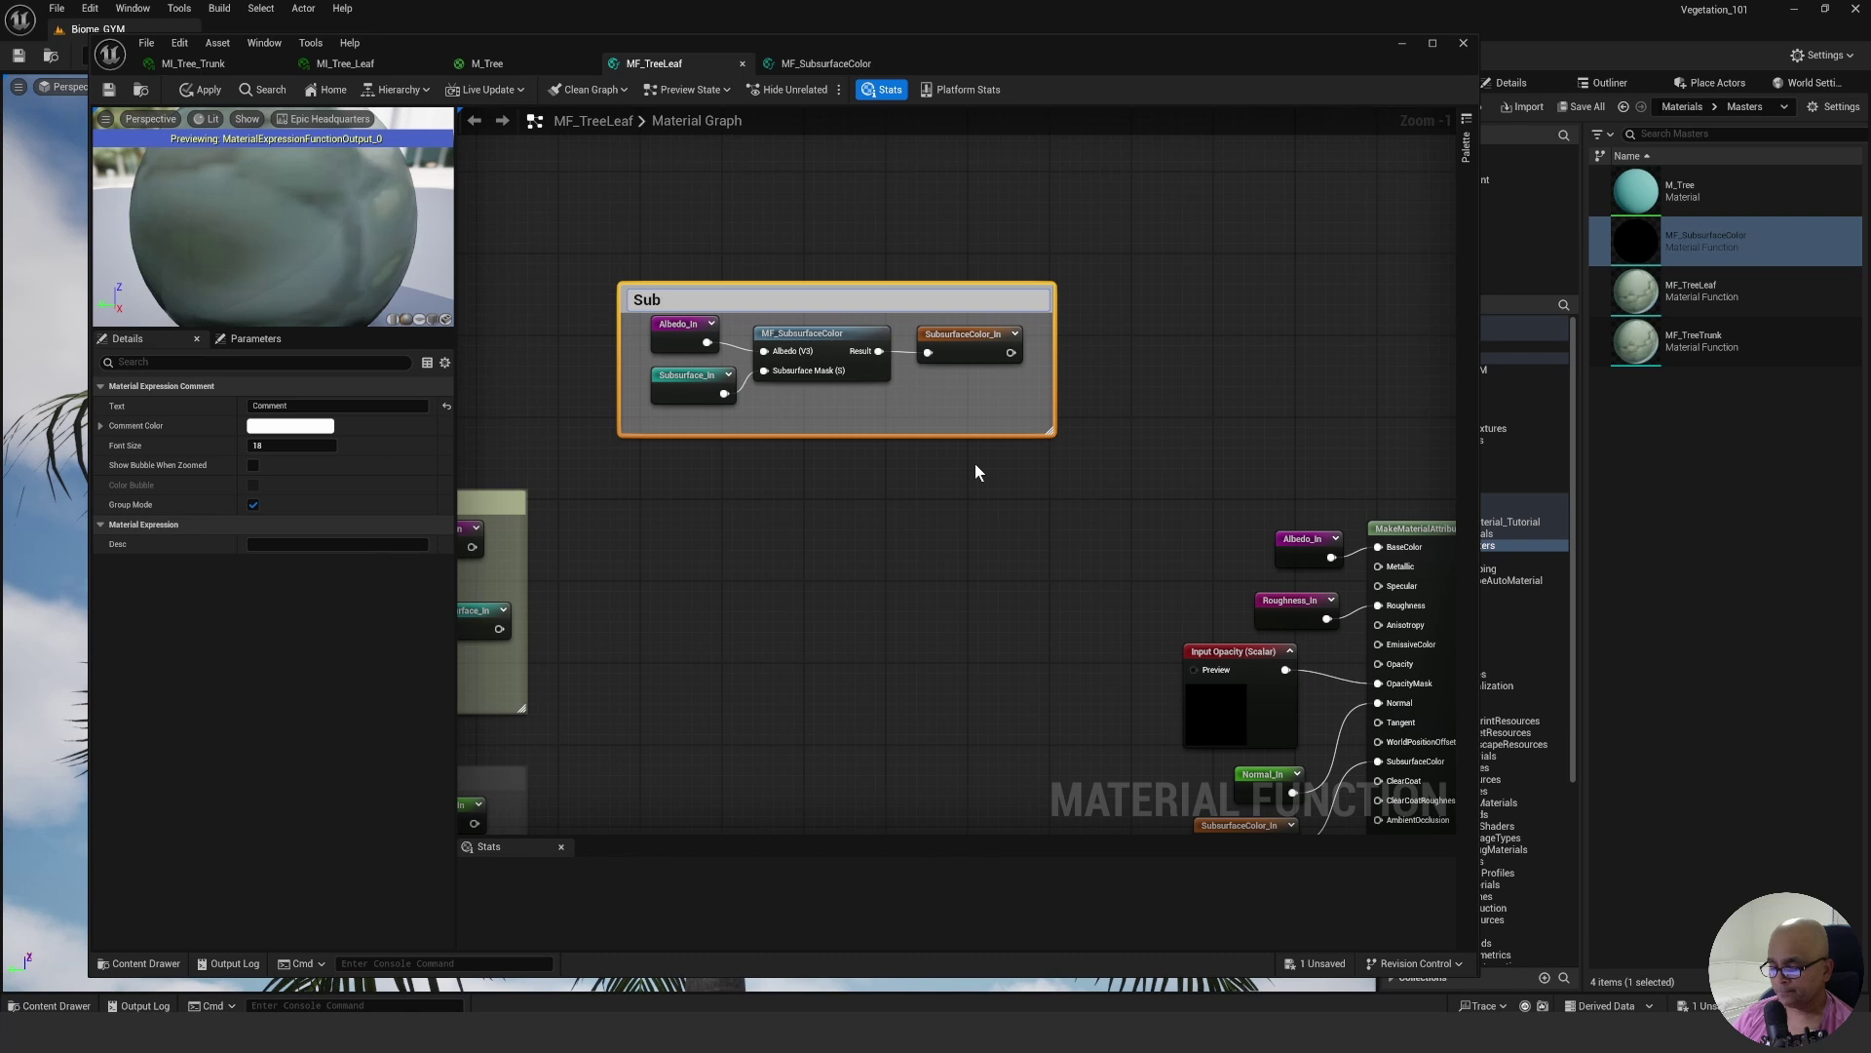
text(surface Controls)
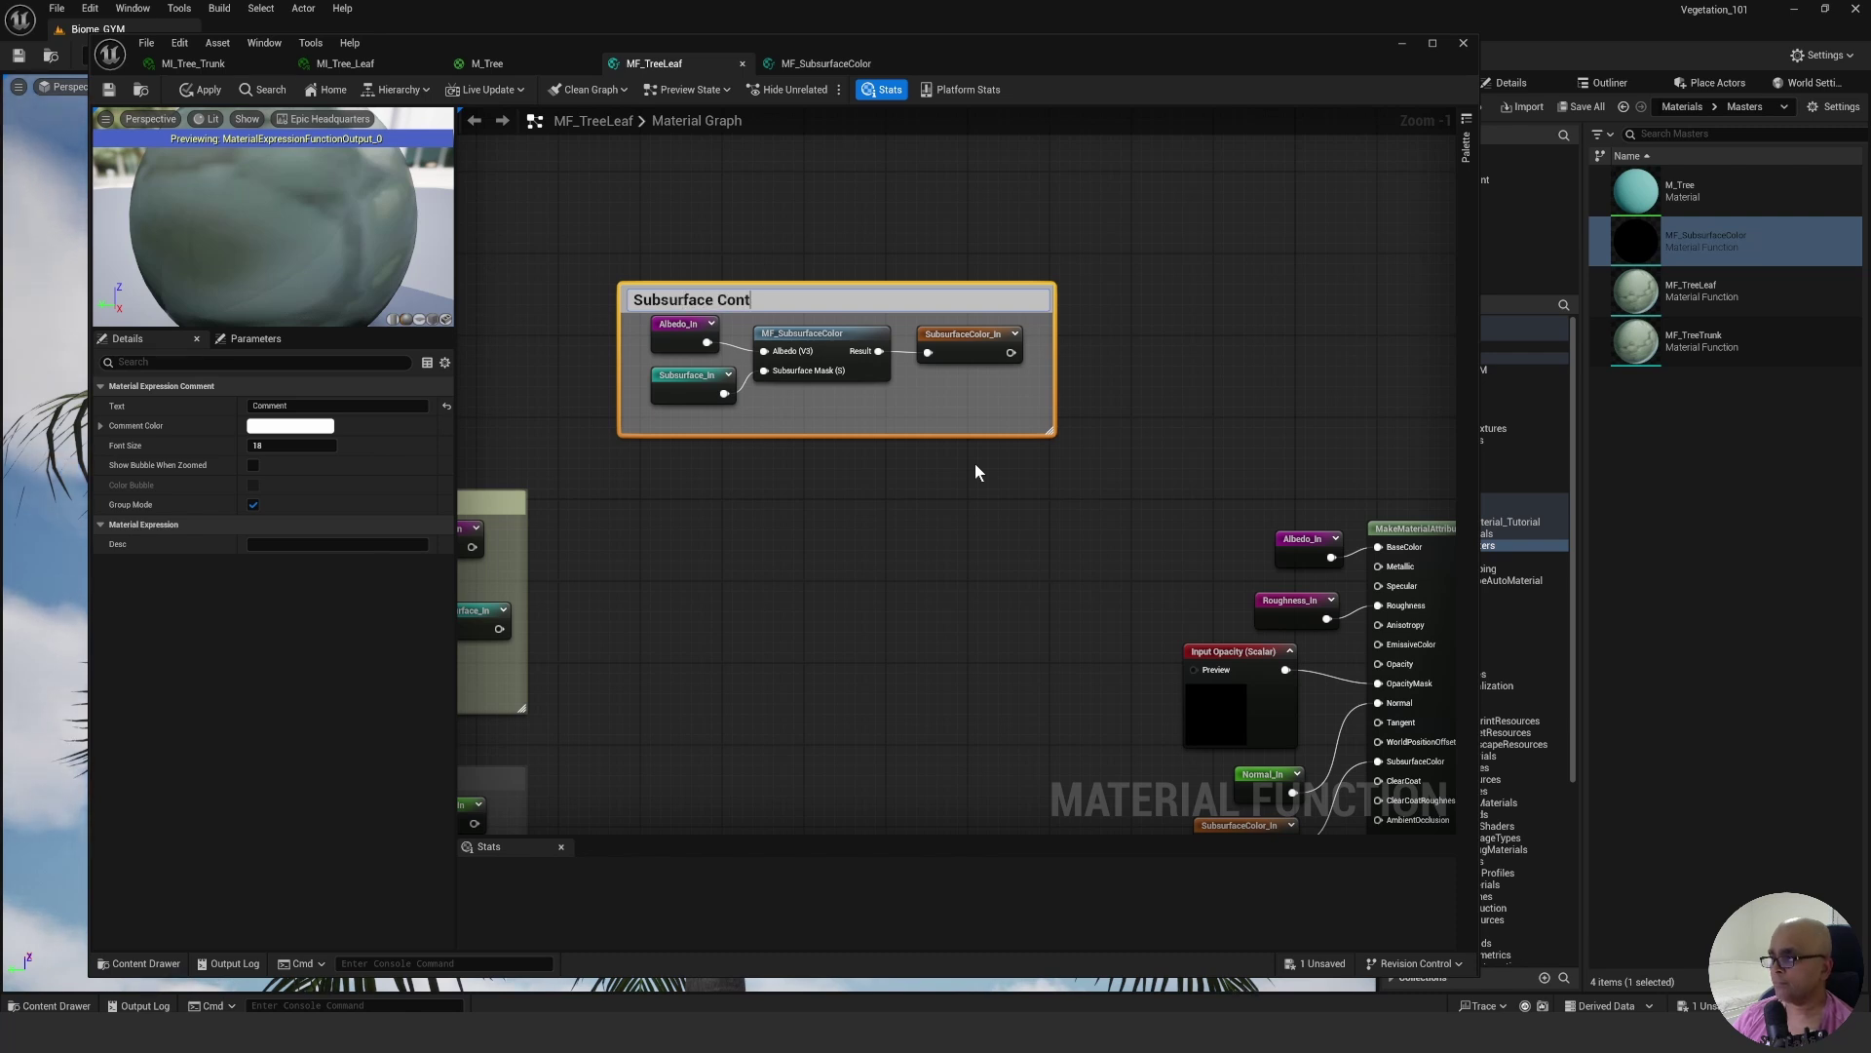
key(Return)
click(799, 626)
Move the Subsurface Controls comment group down closer to the texture groups and save the MF_TreeLeaf material function.
right_drag(768, 588, 885, 433)
right_drag(821, 353, 860, 429)
drag(902, 216, 883, 293)
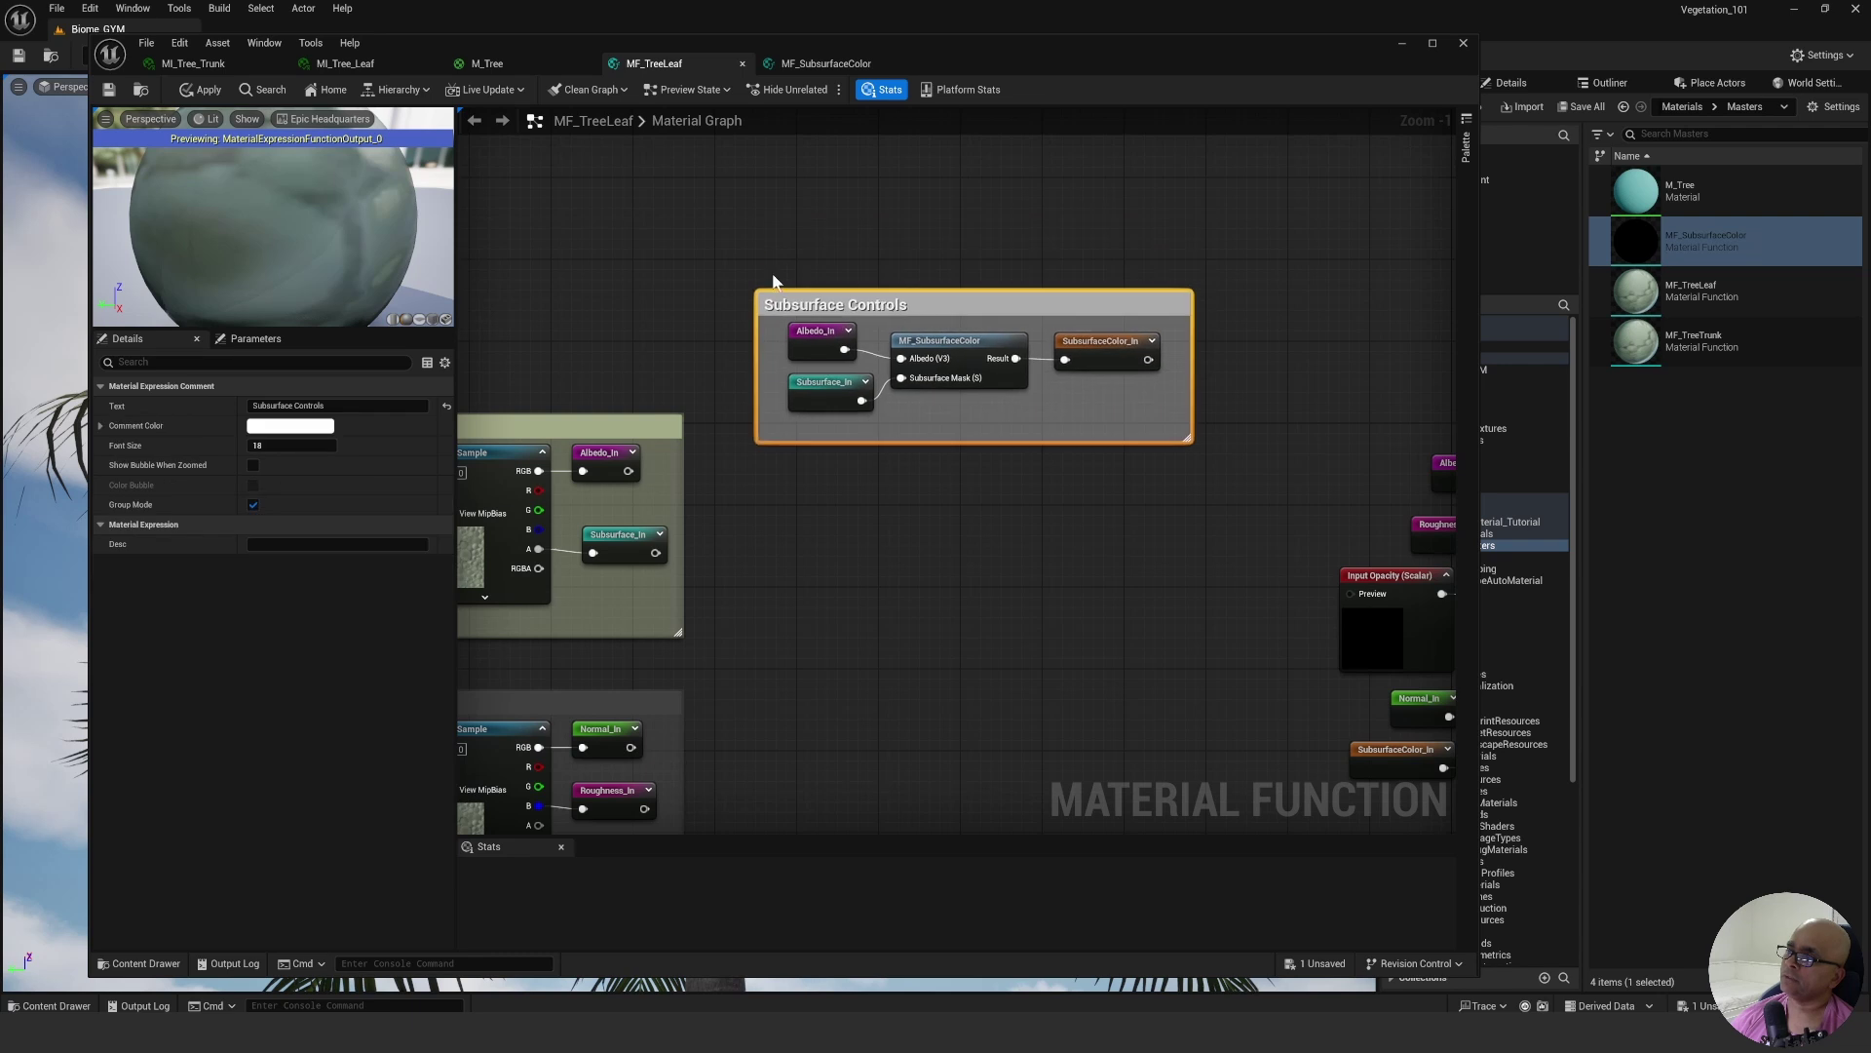
click(619, 361)
right_drag(619, 361, 838, 349)
right_drag(1392, 451, 1124, 458)
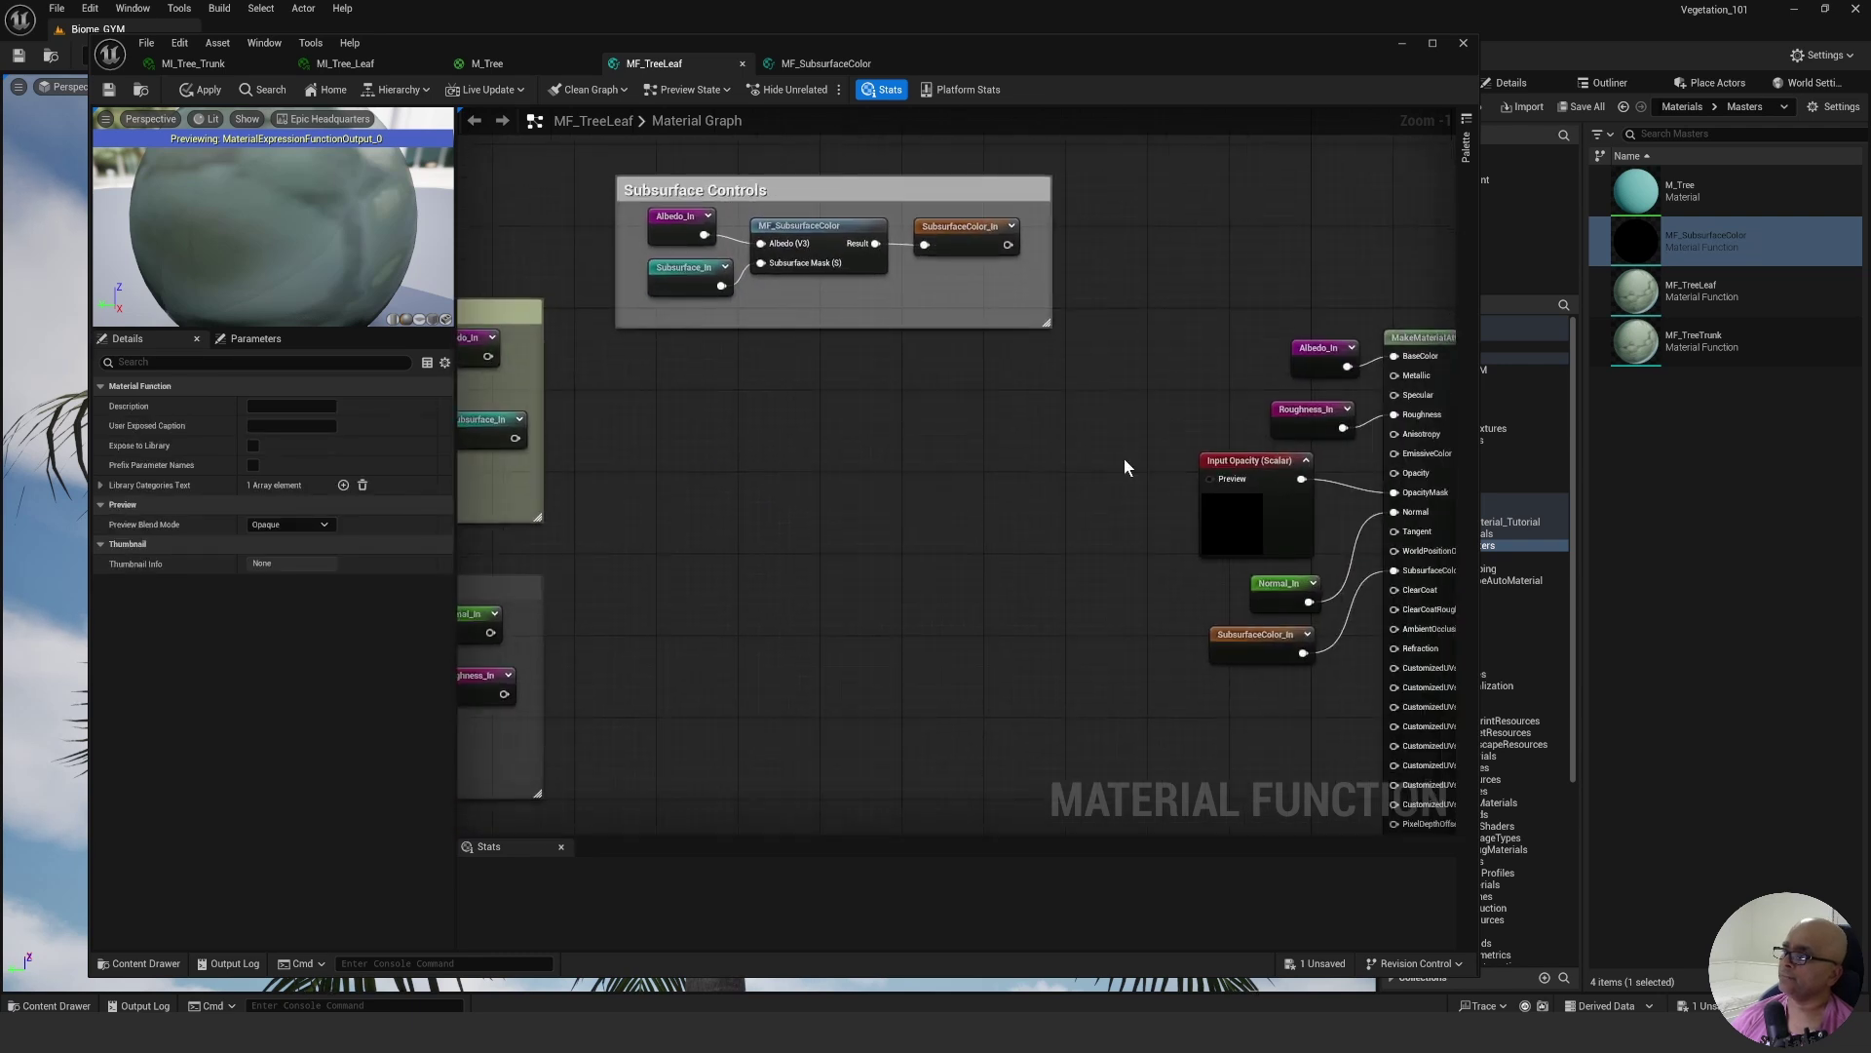
right_drag(1225, 326, 1079, 312)
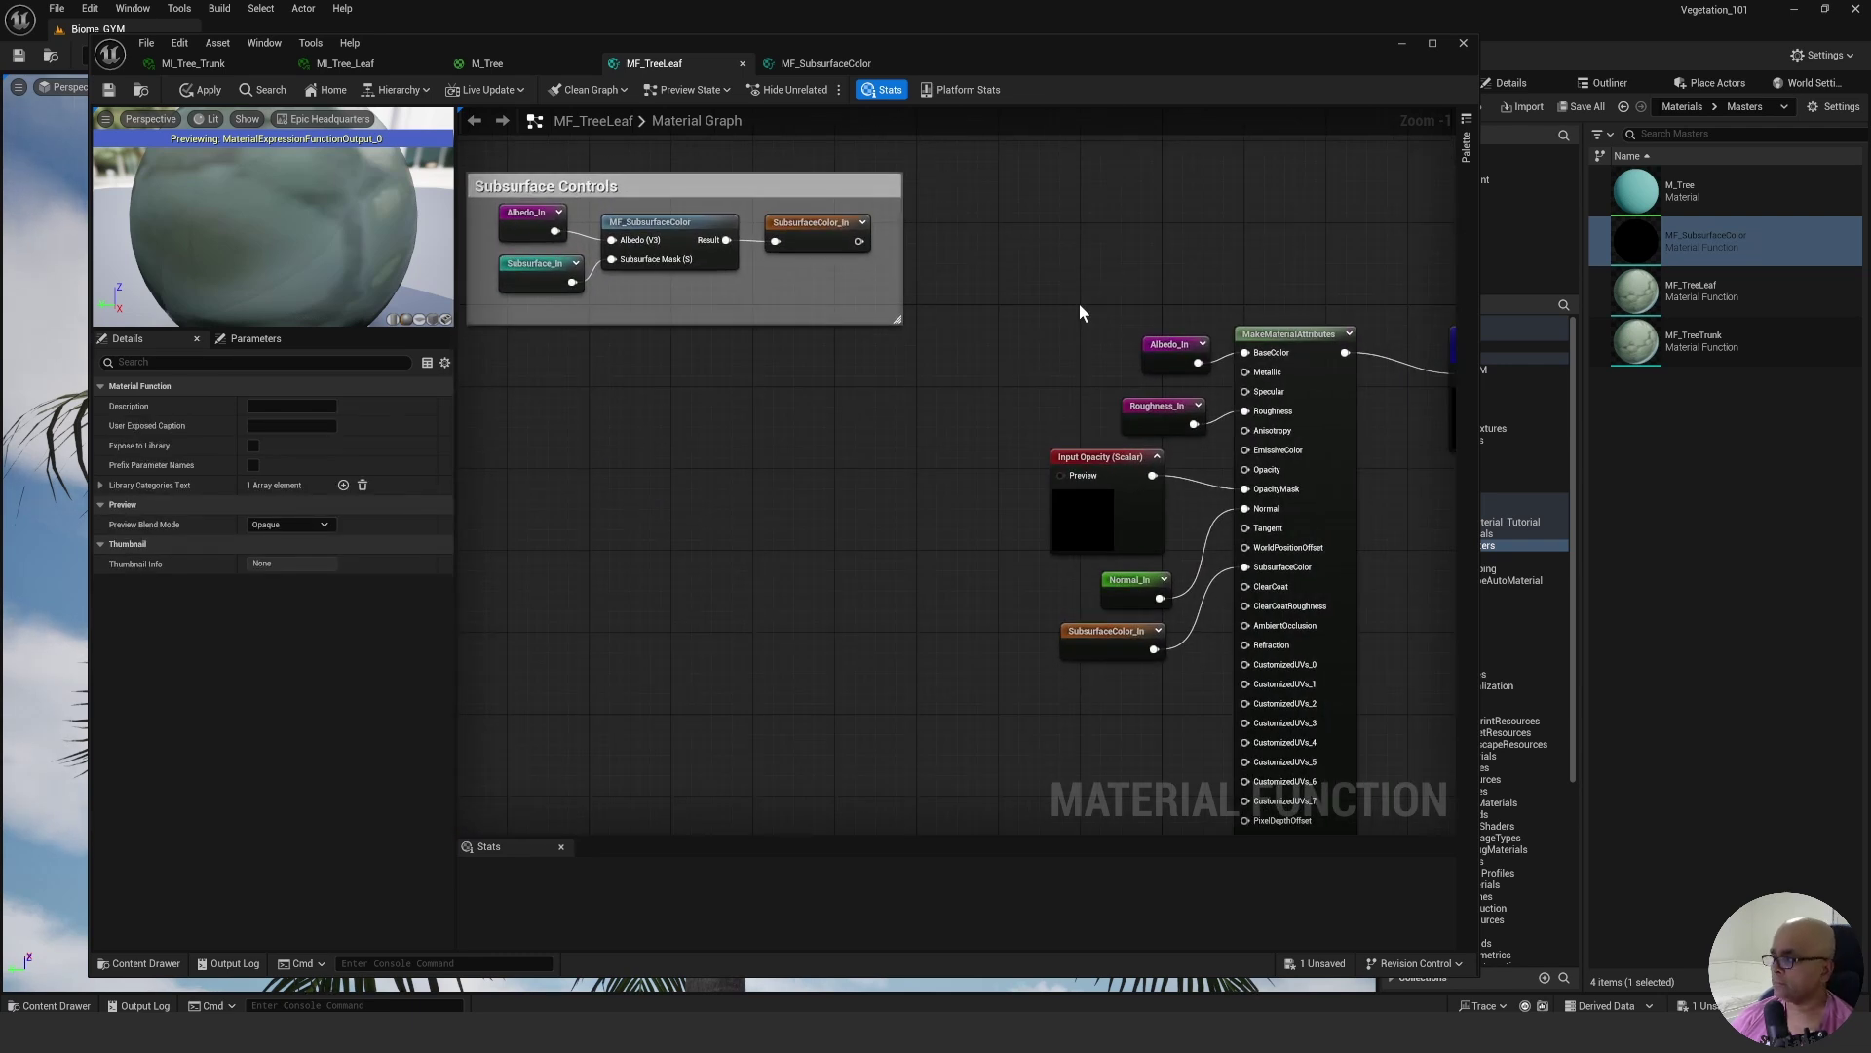
key(ctrl+s)
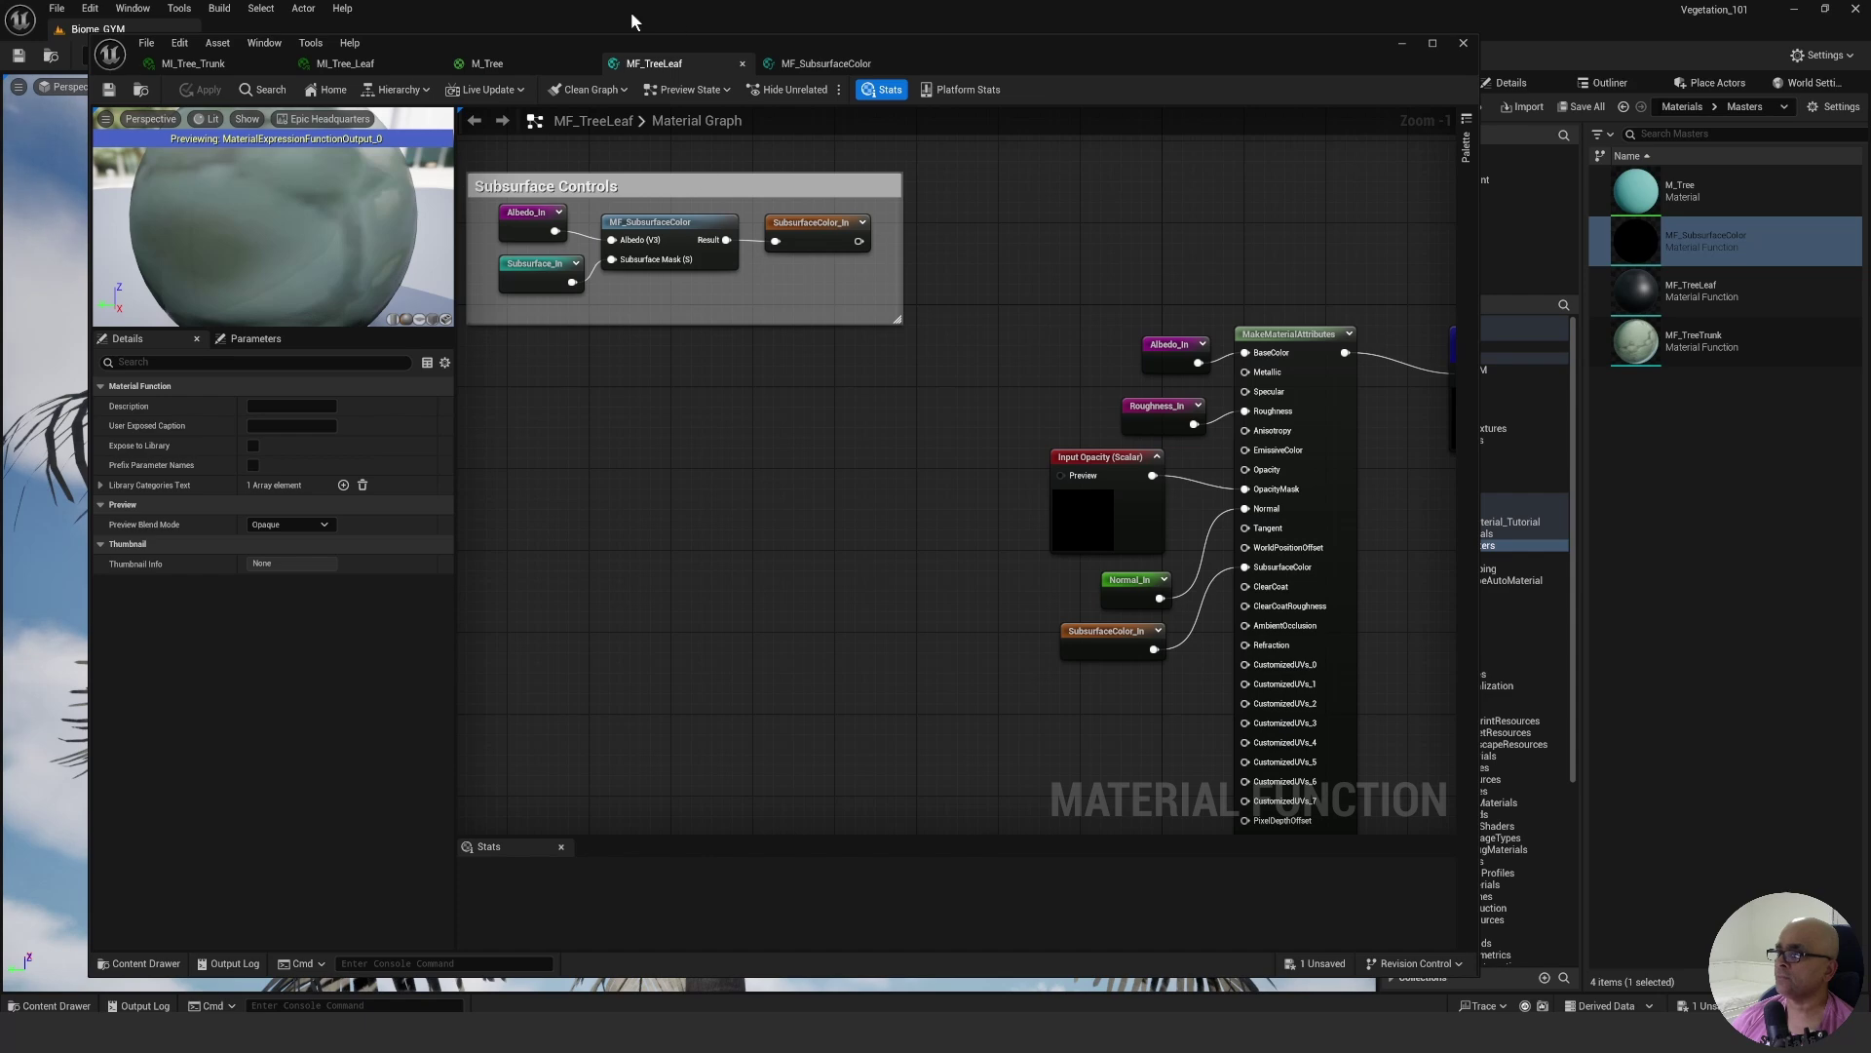
Return to the level viewport and examine how the palm fronds look against the sunlight.
drag(635, 11, 657, 23)
double_click(700, 16)
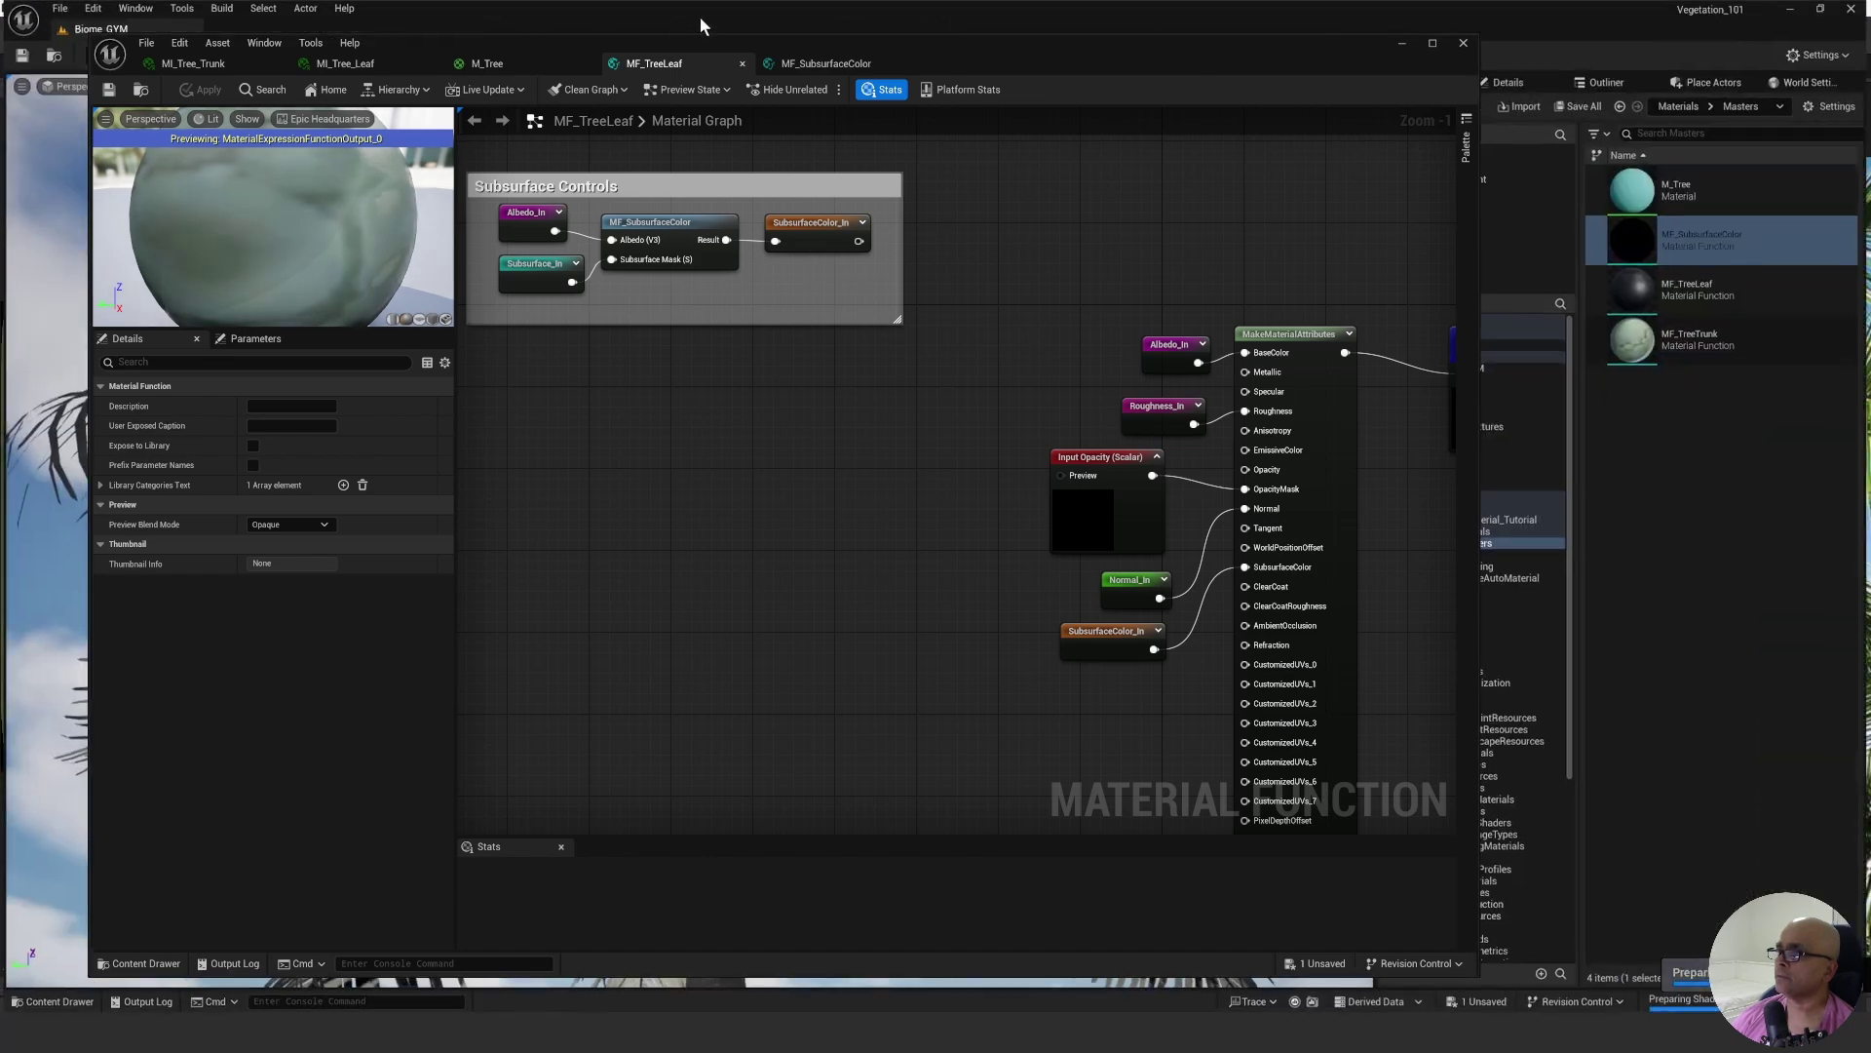
click(1396, 43)
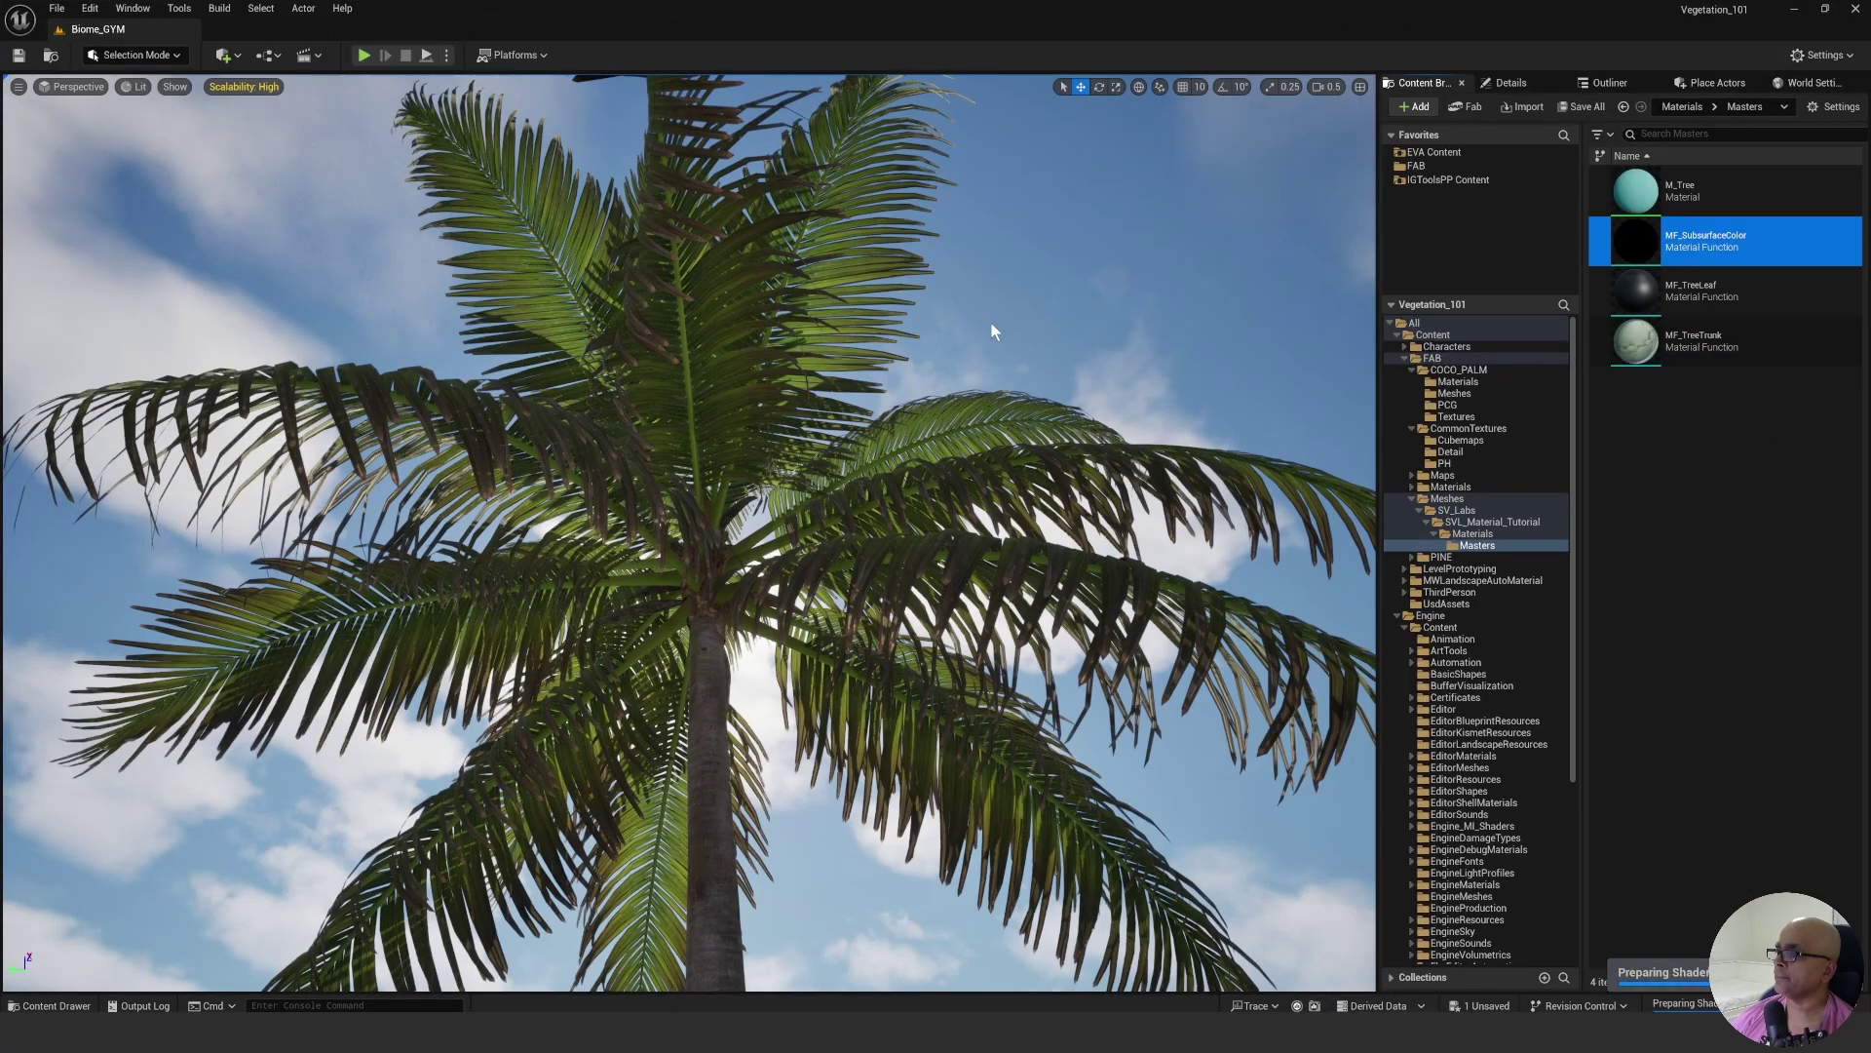
right_drag(992, 324, 967, 181)
scroll(965, 230, up, 1)
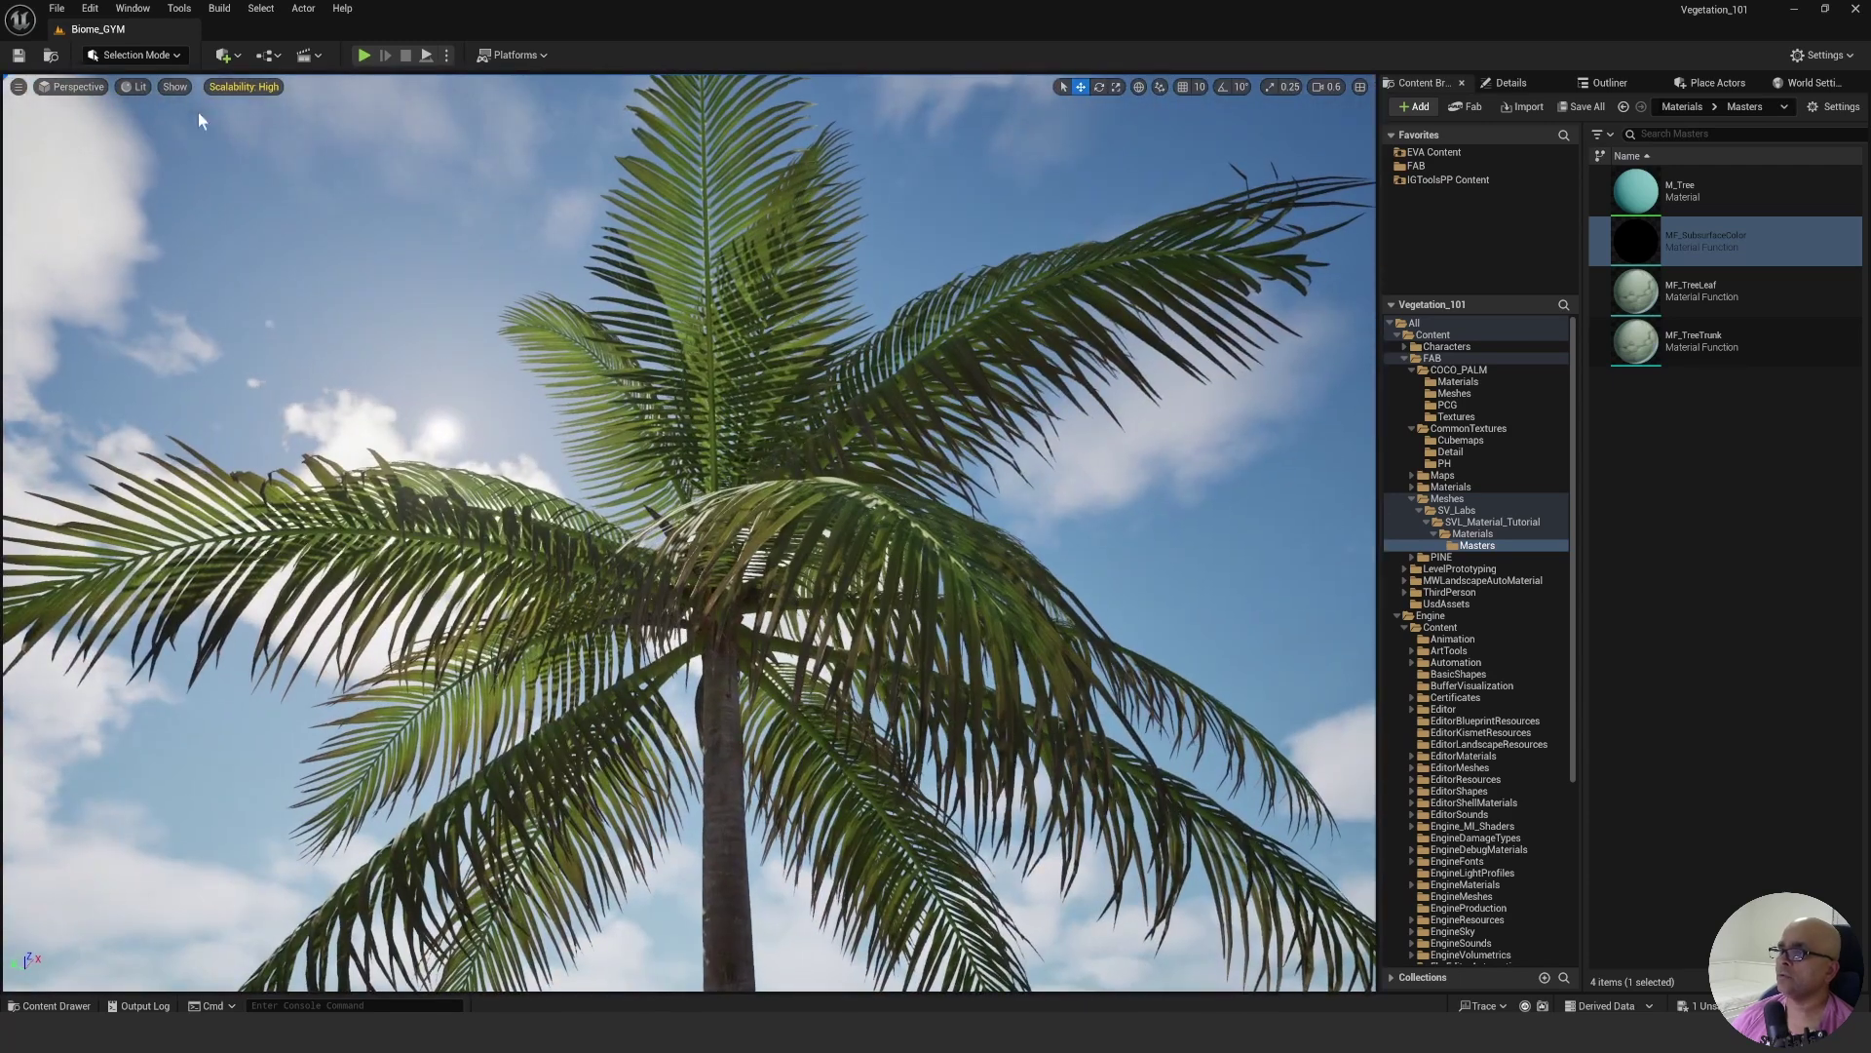
Switch the viewport to the Subsurface Color buffer visualization to check the palm leaves.
click(137, 86)
mouse_move(175, 394)
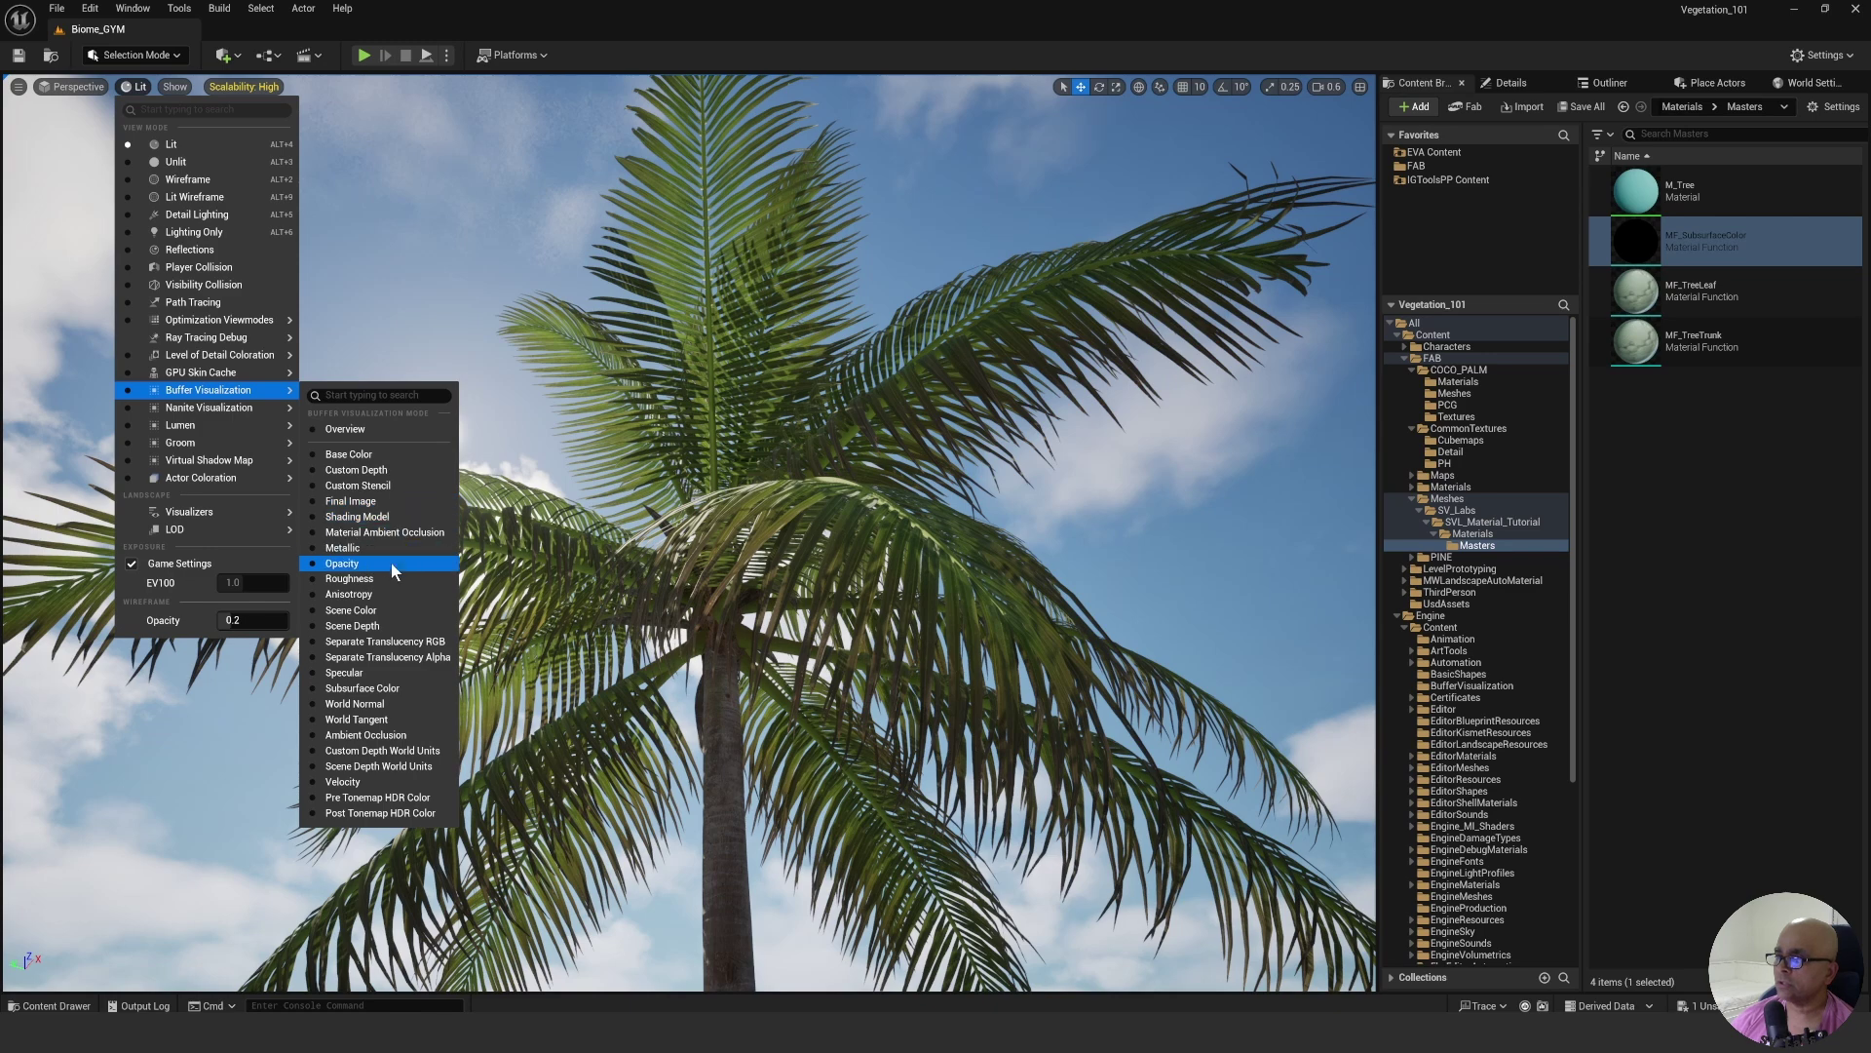
click(387, 689)
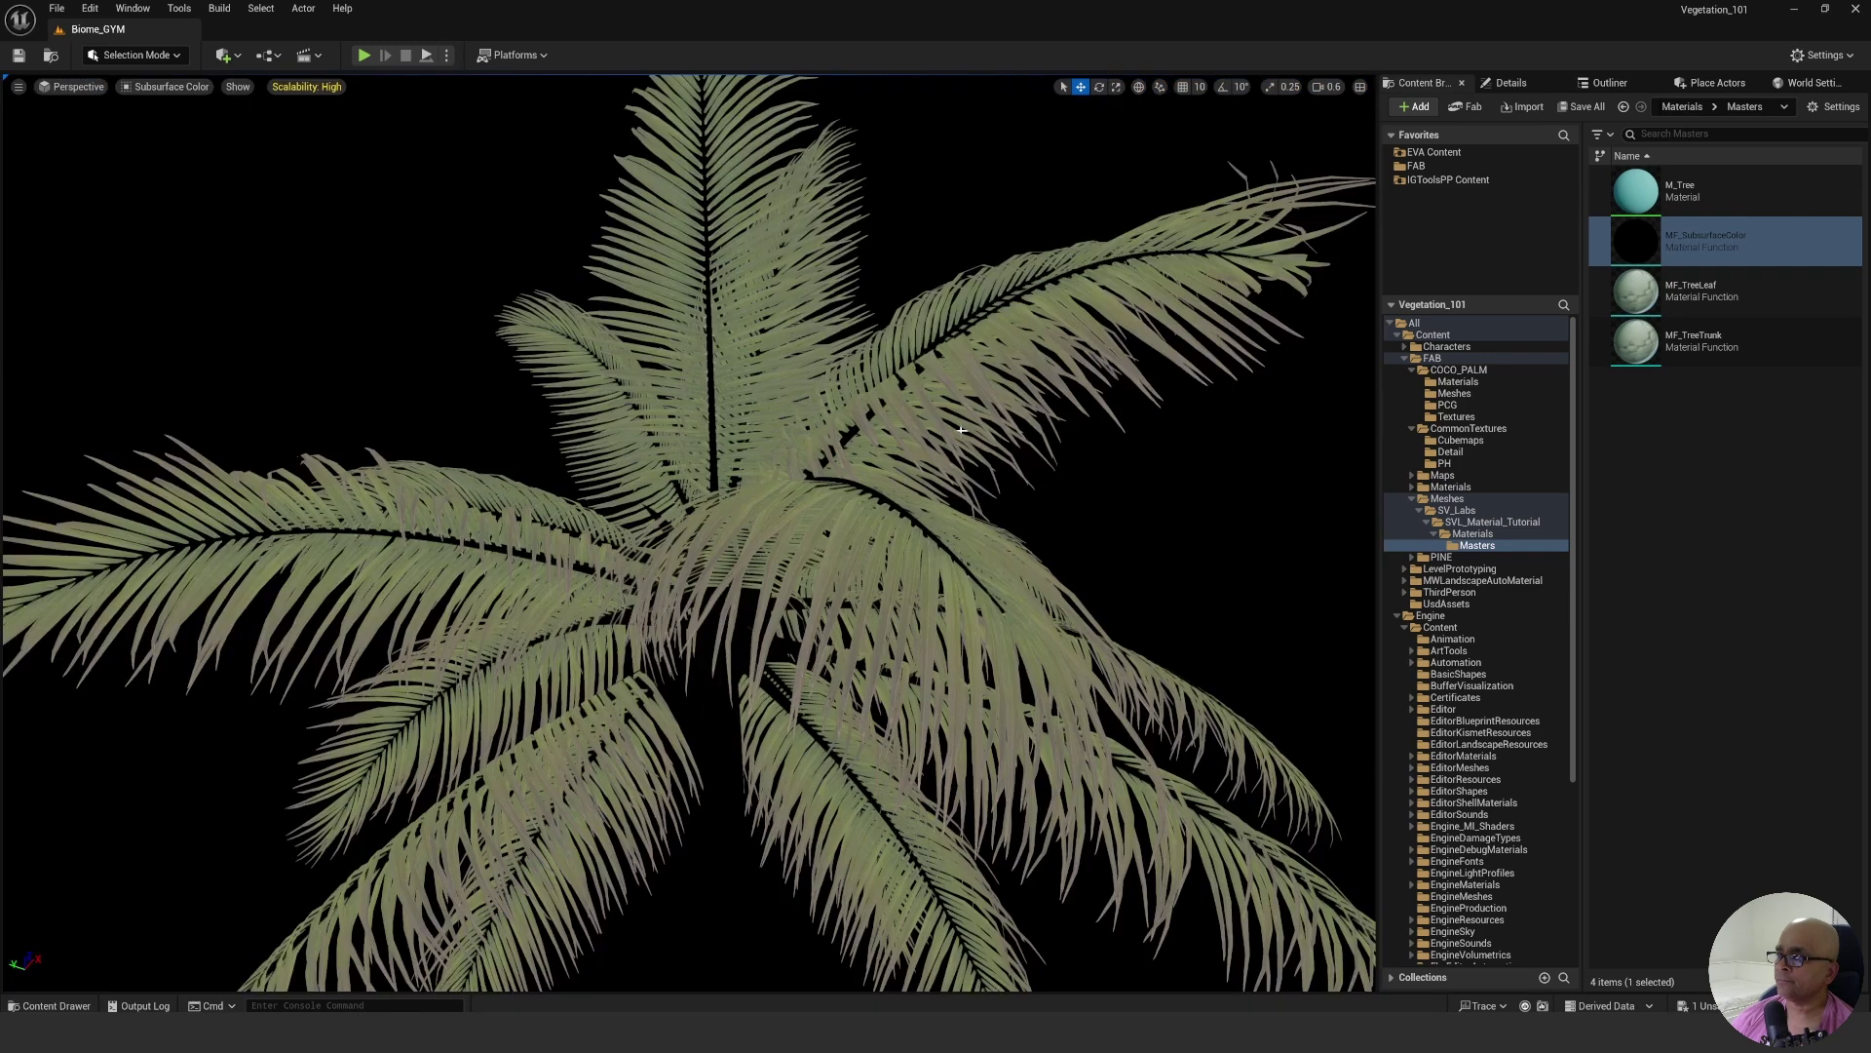
Inspect the palm's subsurface color from several angles, then return the viewport to Lit shading and examine the sunlit fronds.
right_drag(962, 430, 752, 314)
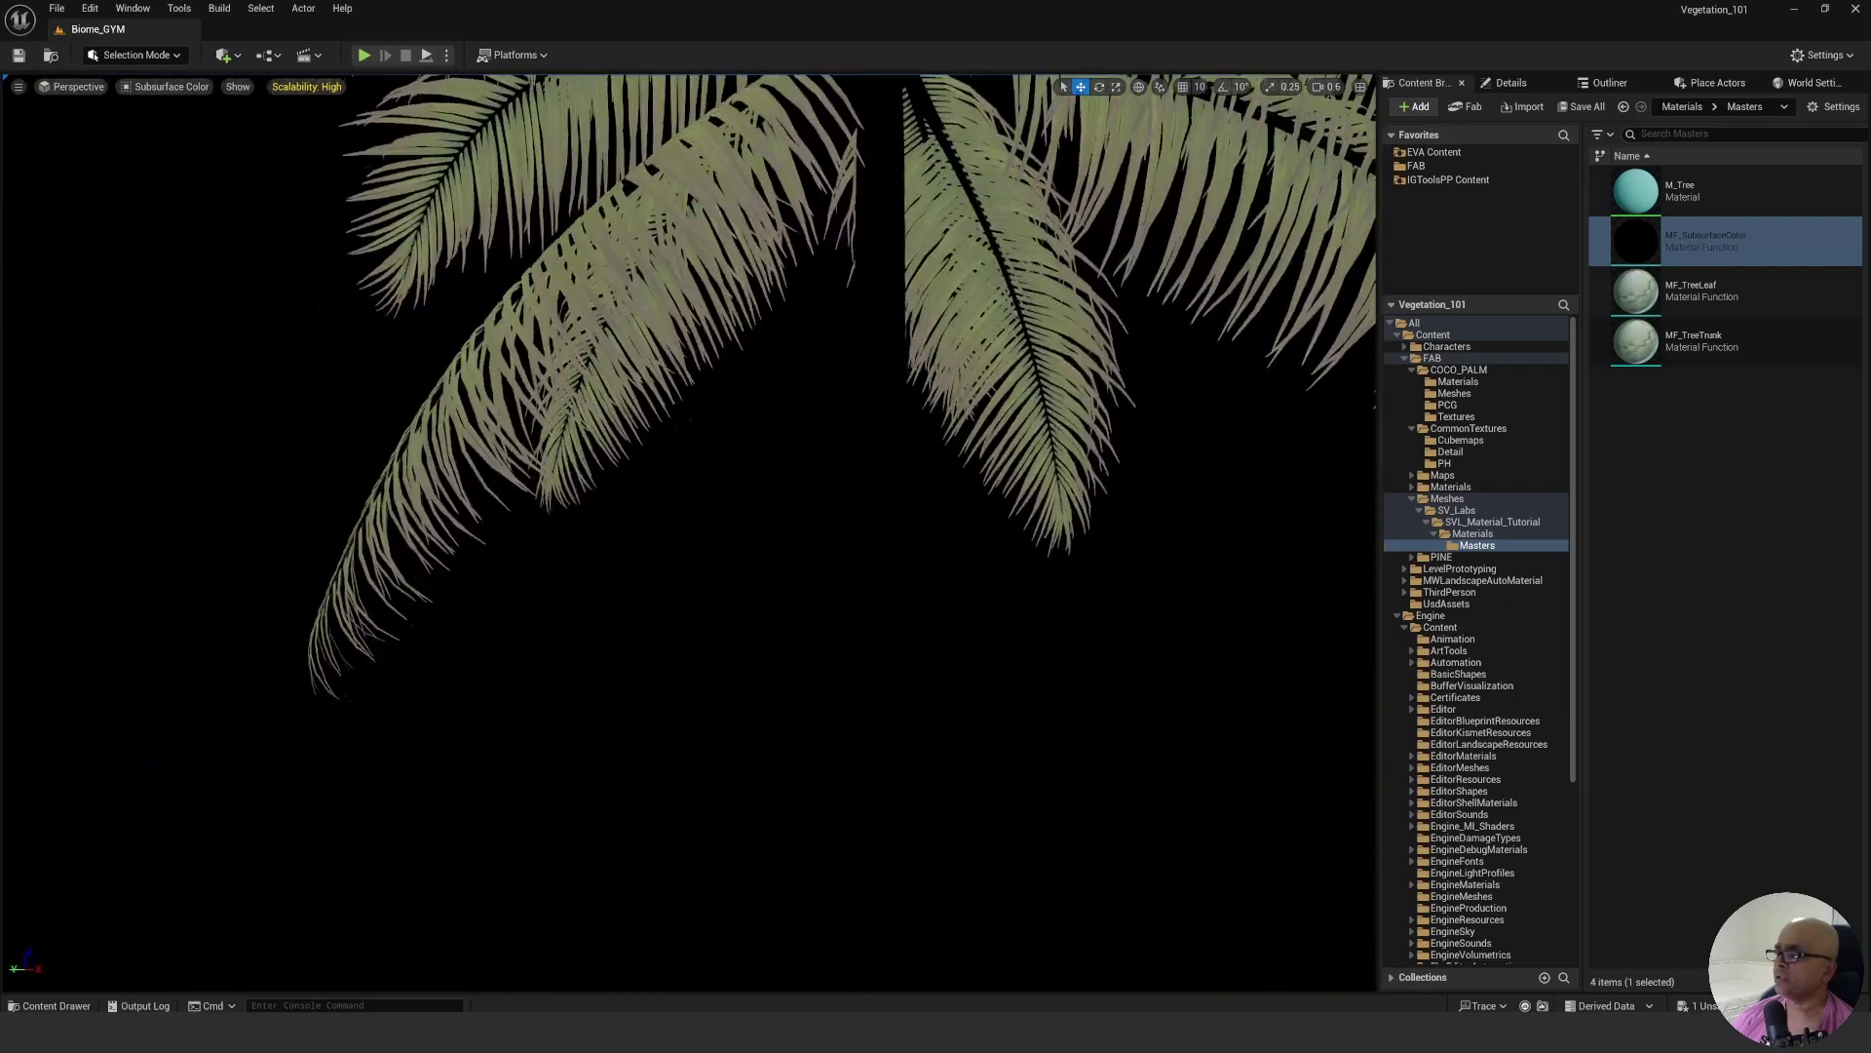
right_drag(734, 512, 734, 512)
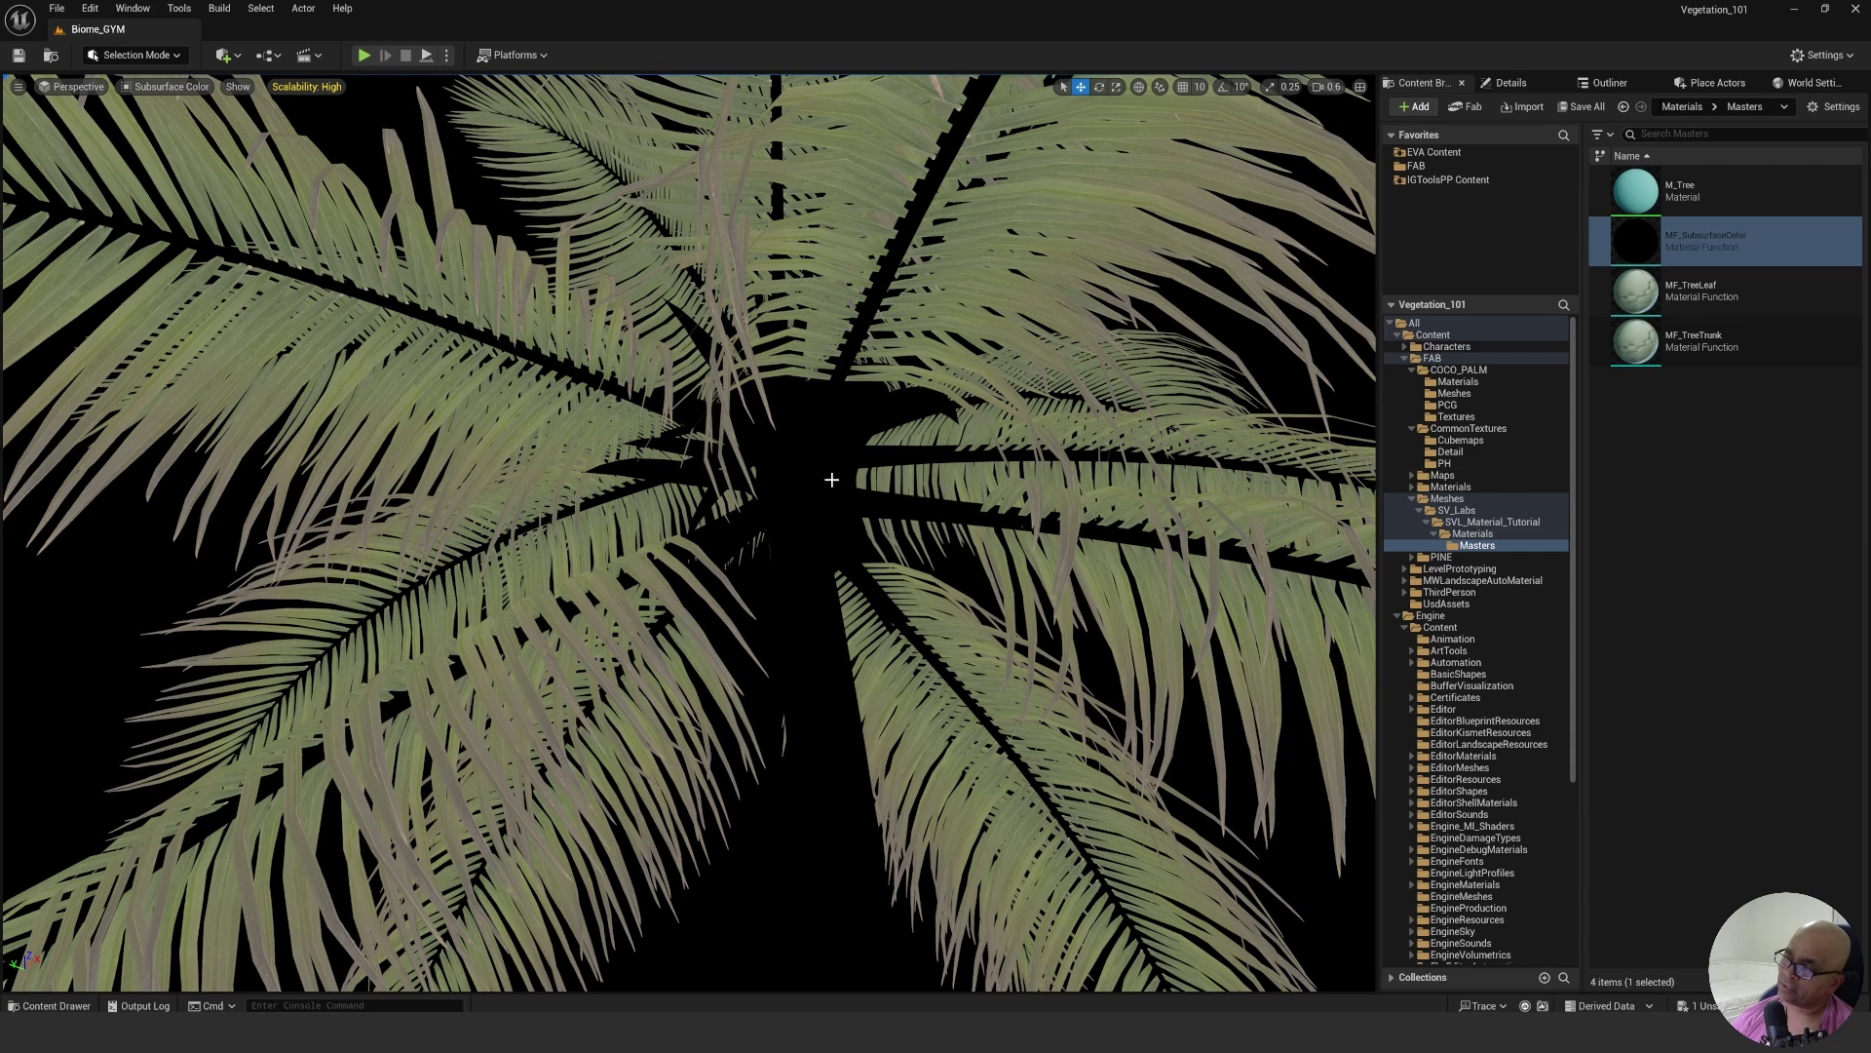
right_drag(937, 419, 938, 419)
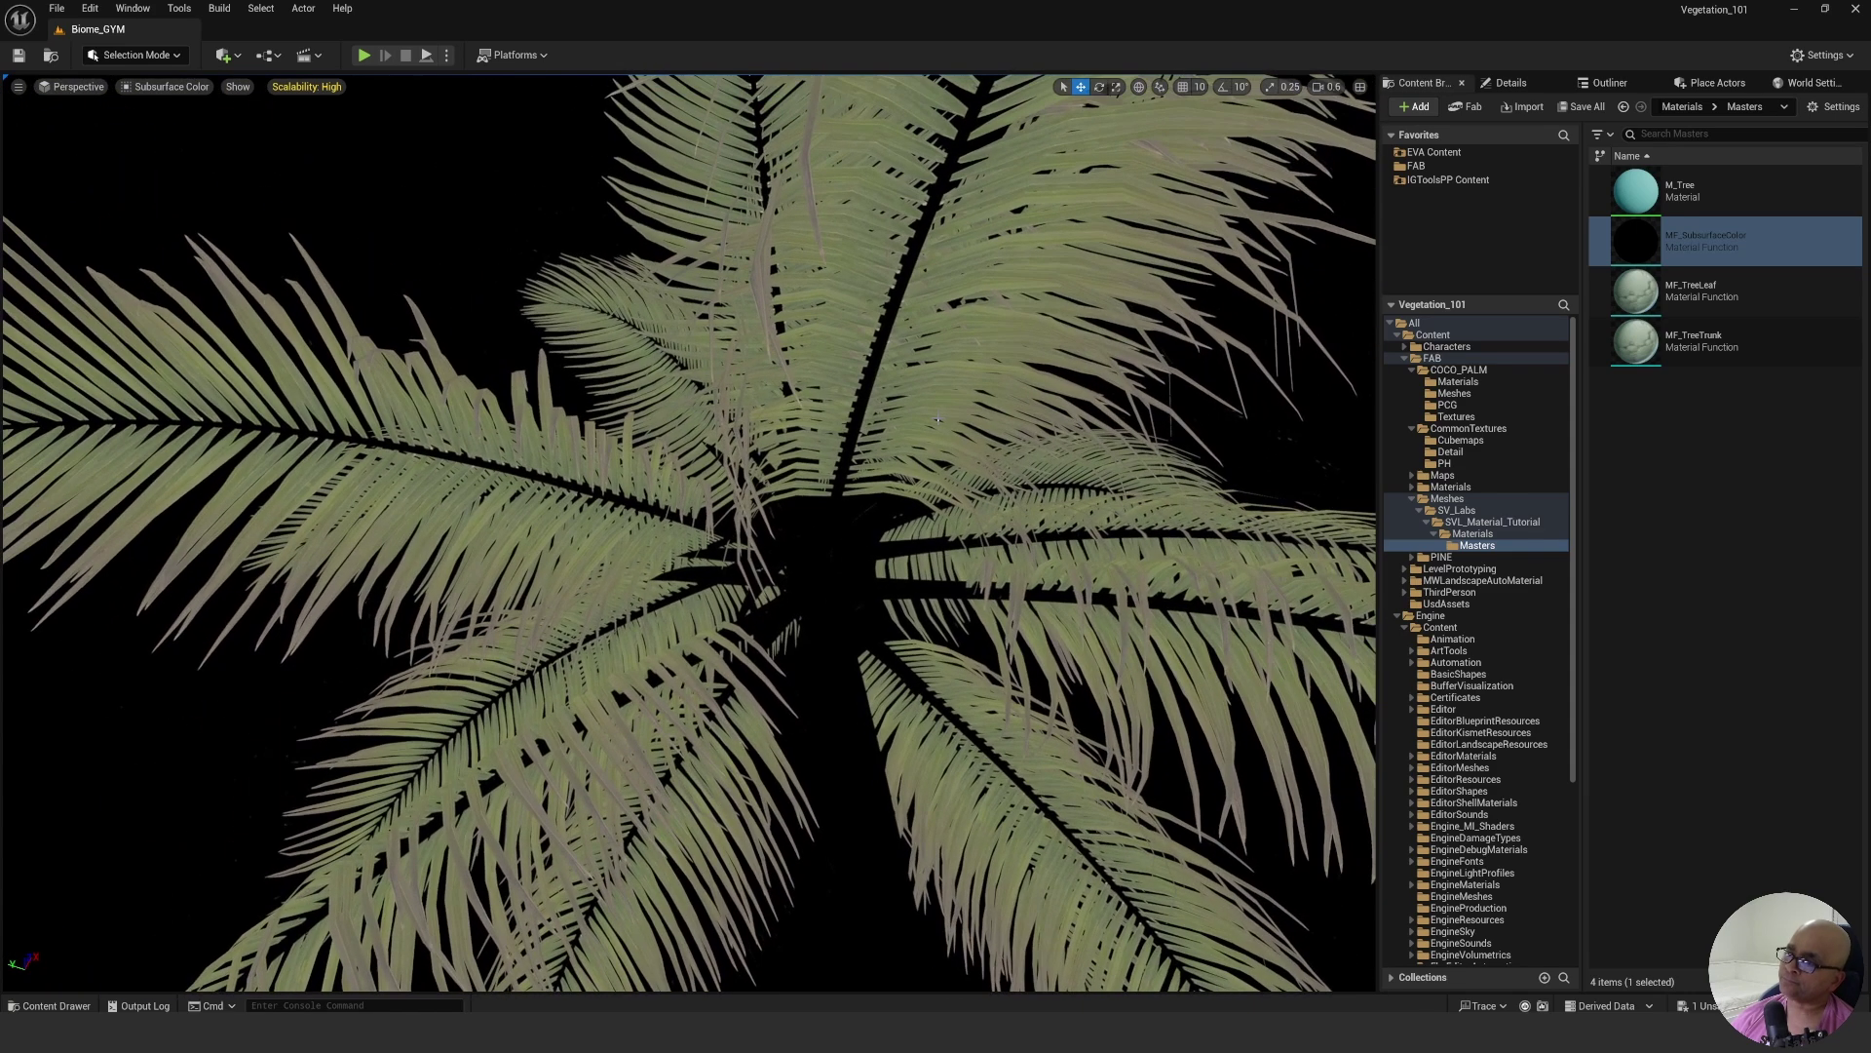
click(188, 89)
click(193, 145)
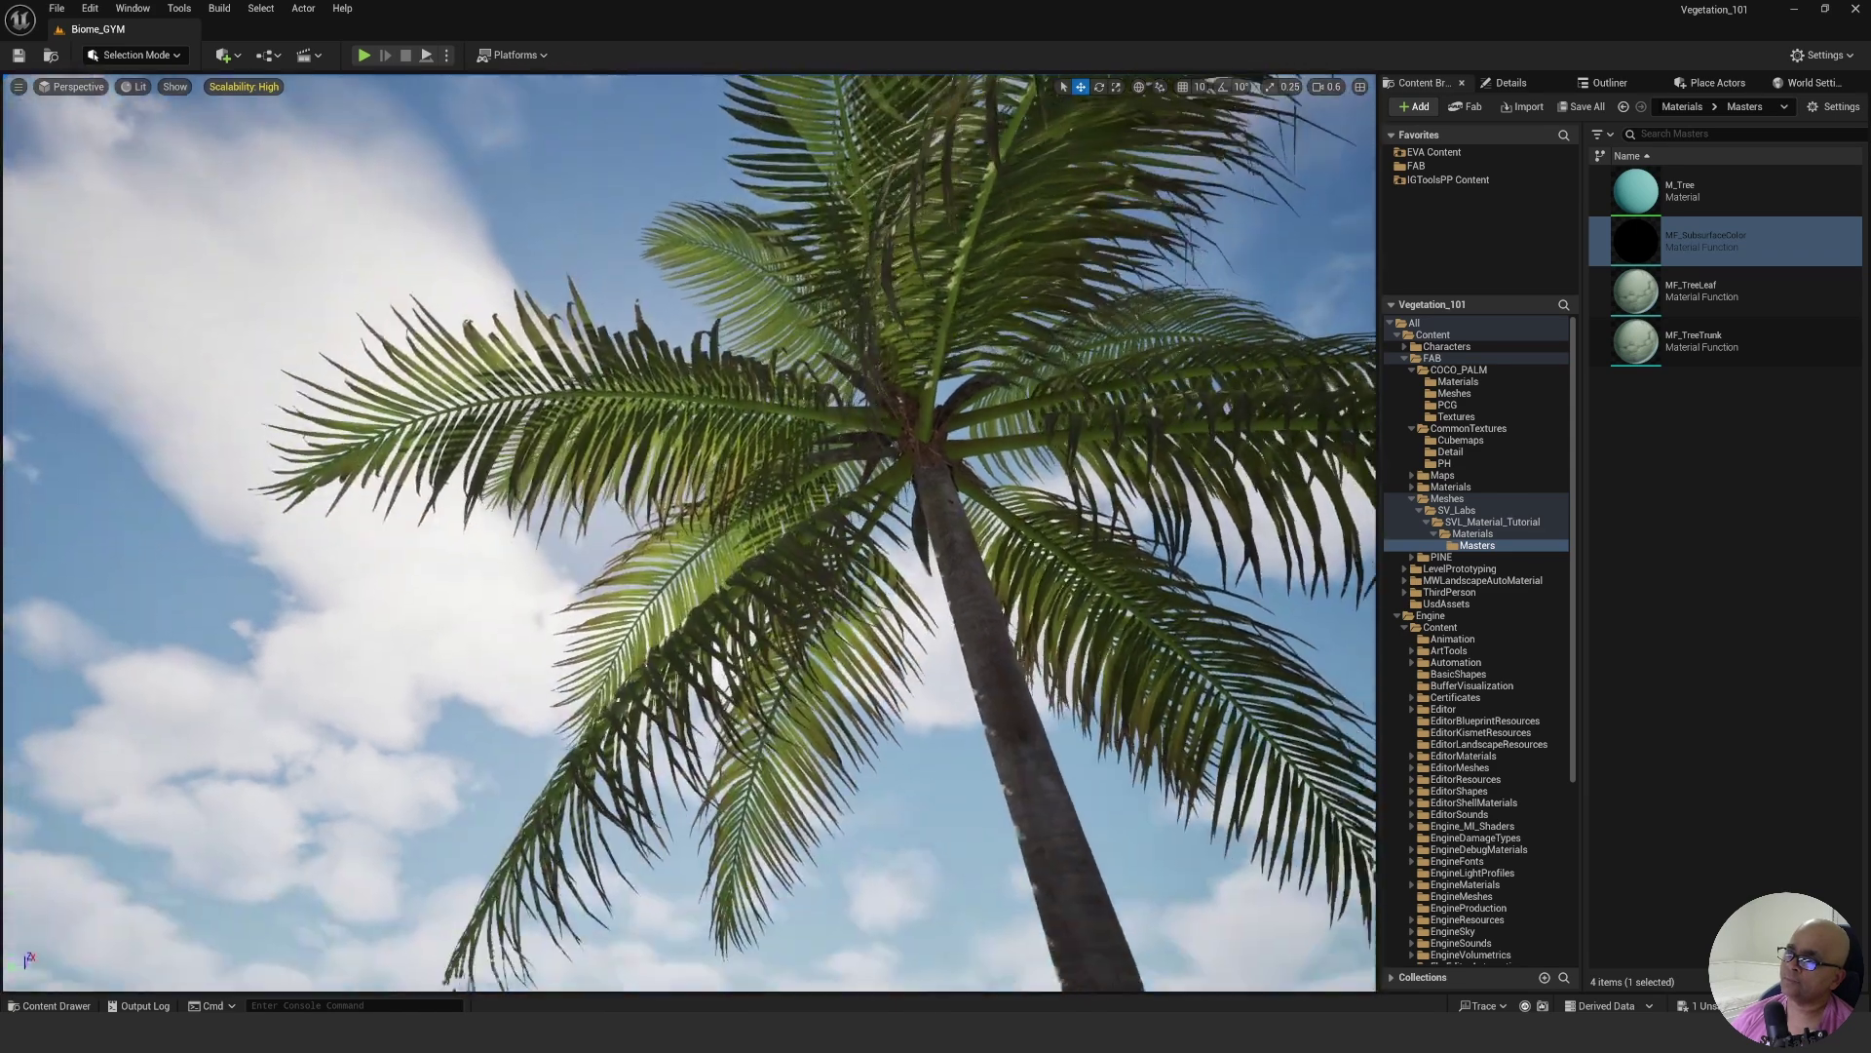
right_drag(689, 533, 689, 533)
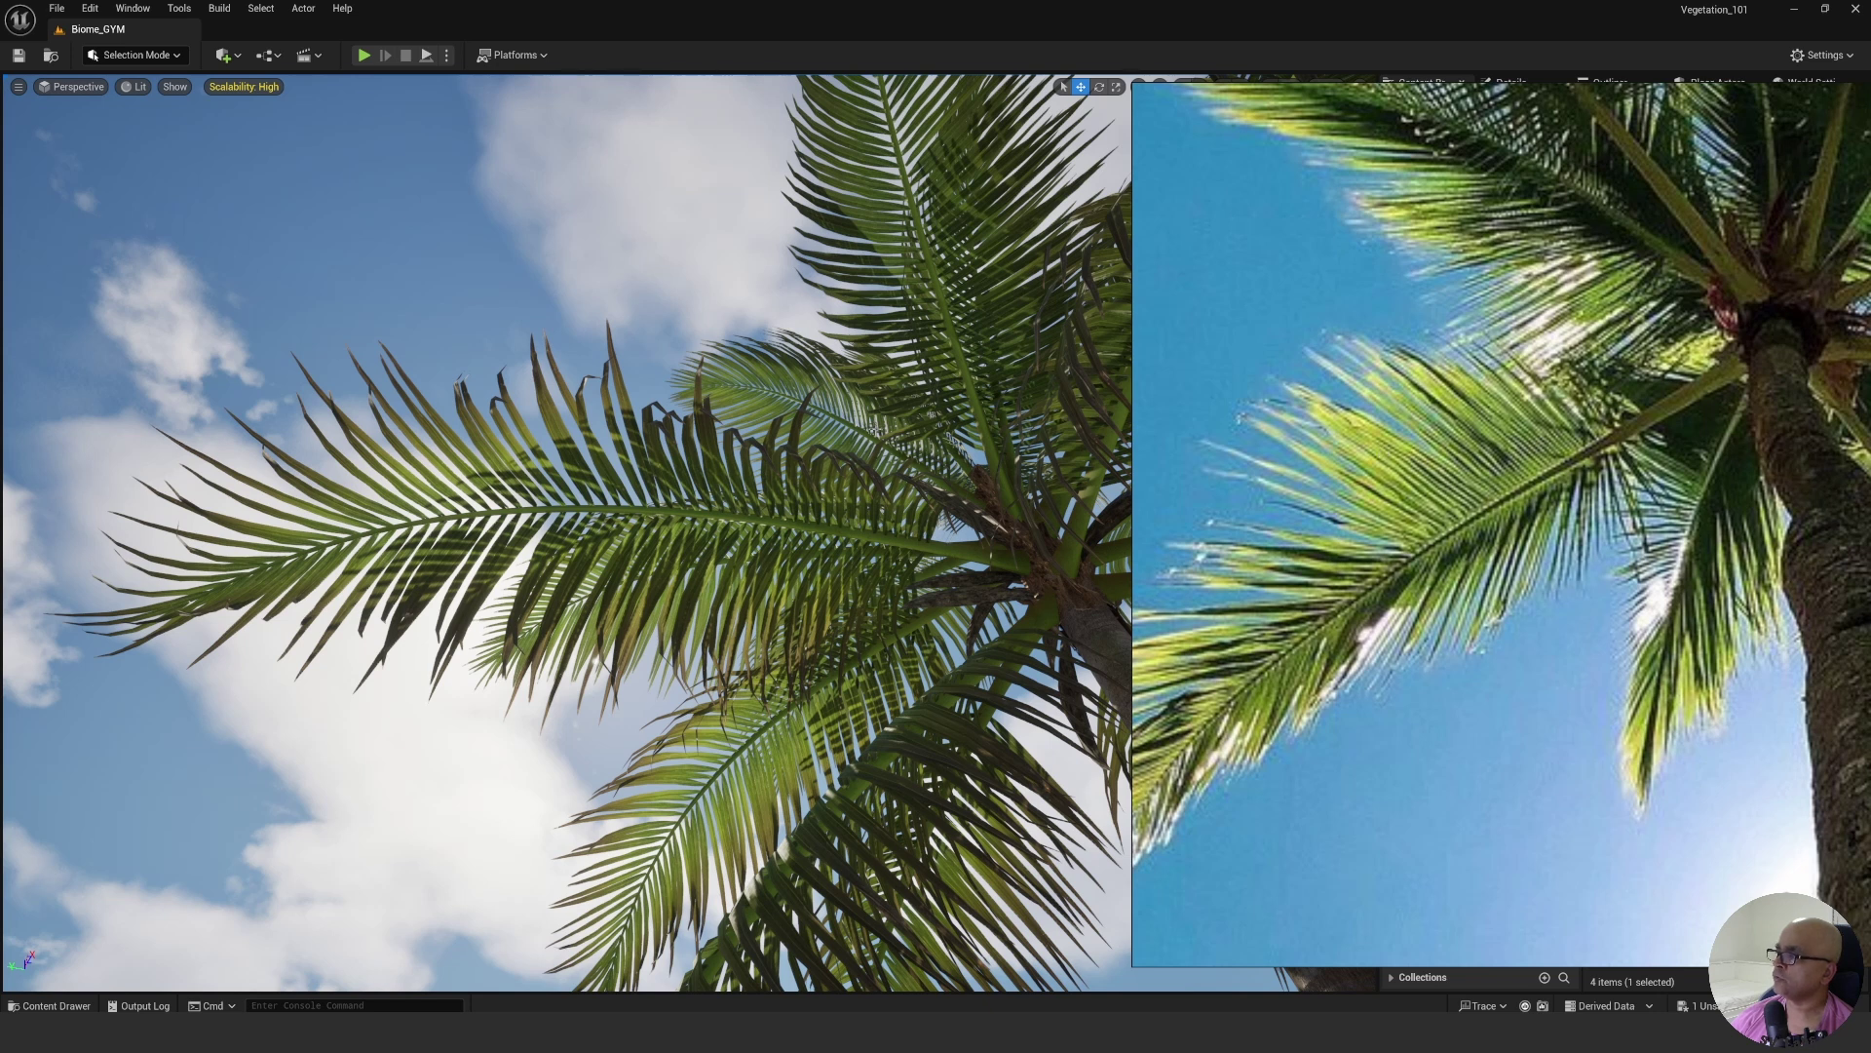
right_drag(1158, 514, 1212, 512)
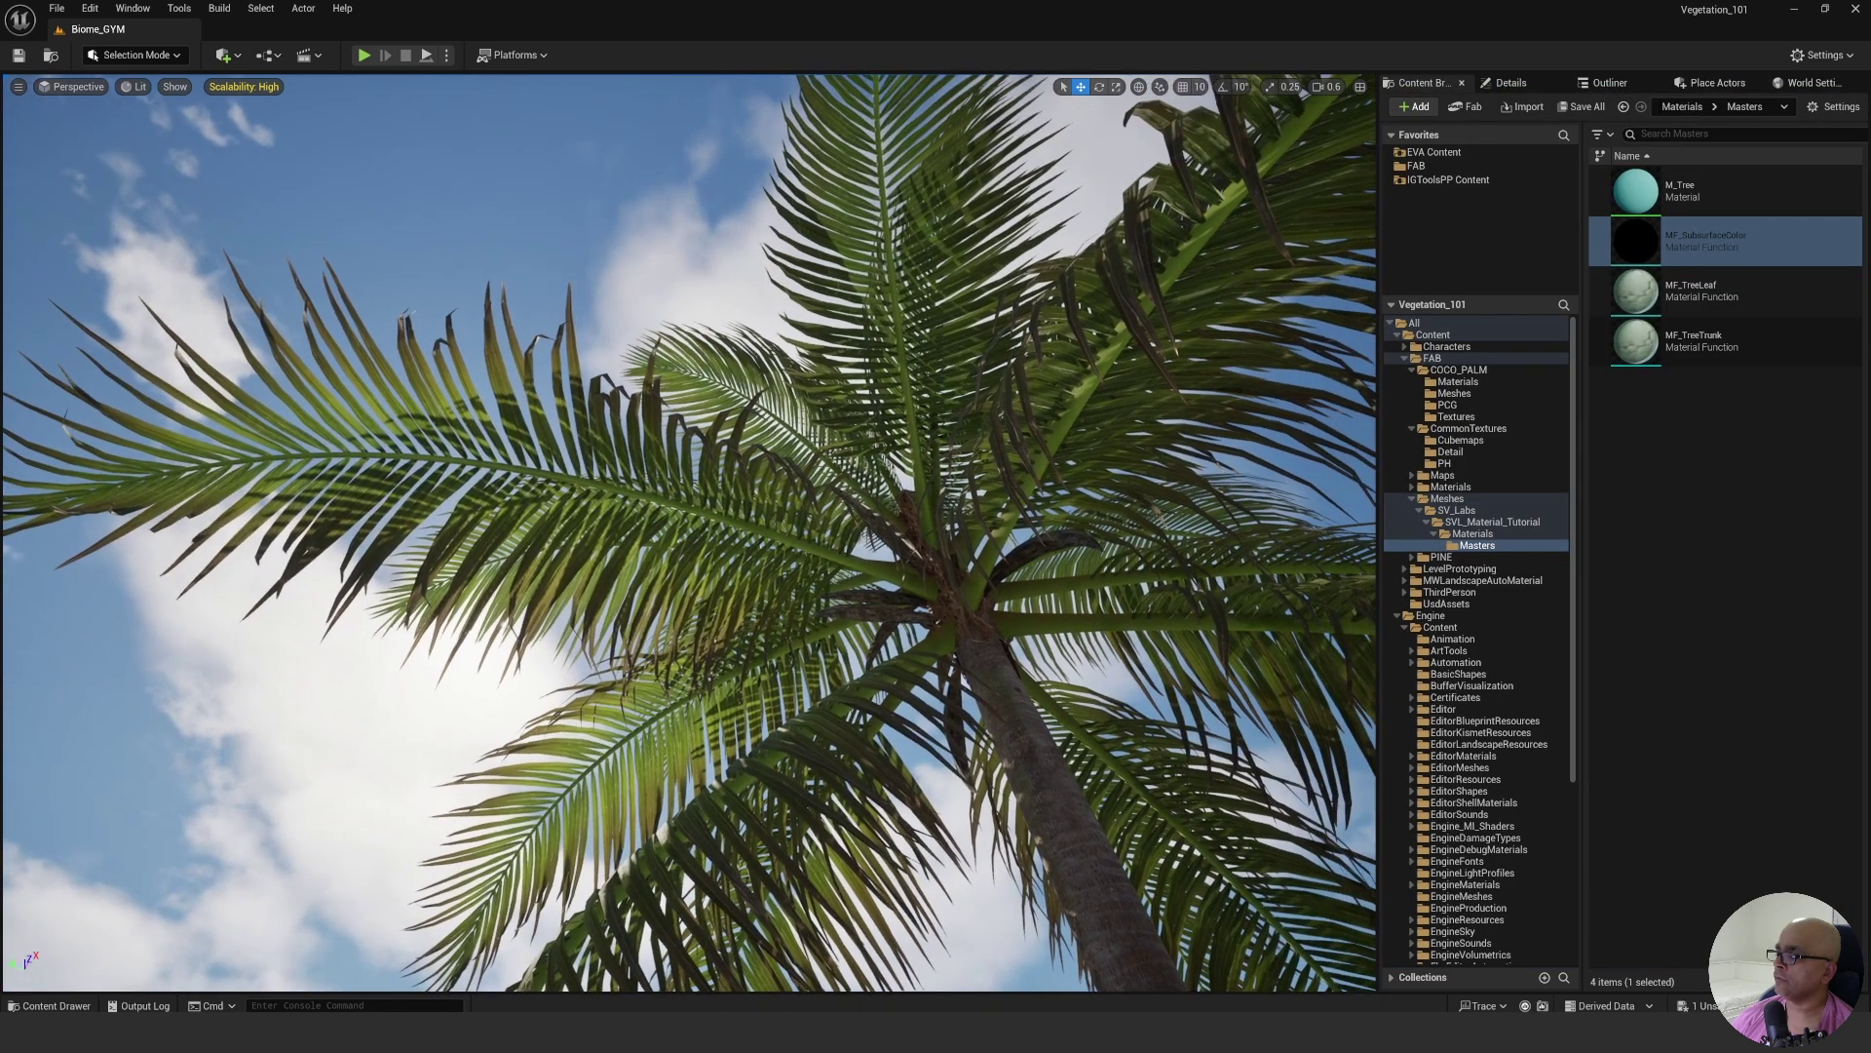
Place the material editor window beside the palm view and show the MI_Tree_Leaf material instance.
mouse_move(1053, 1033)
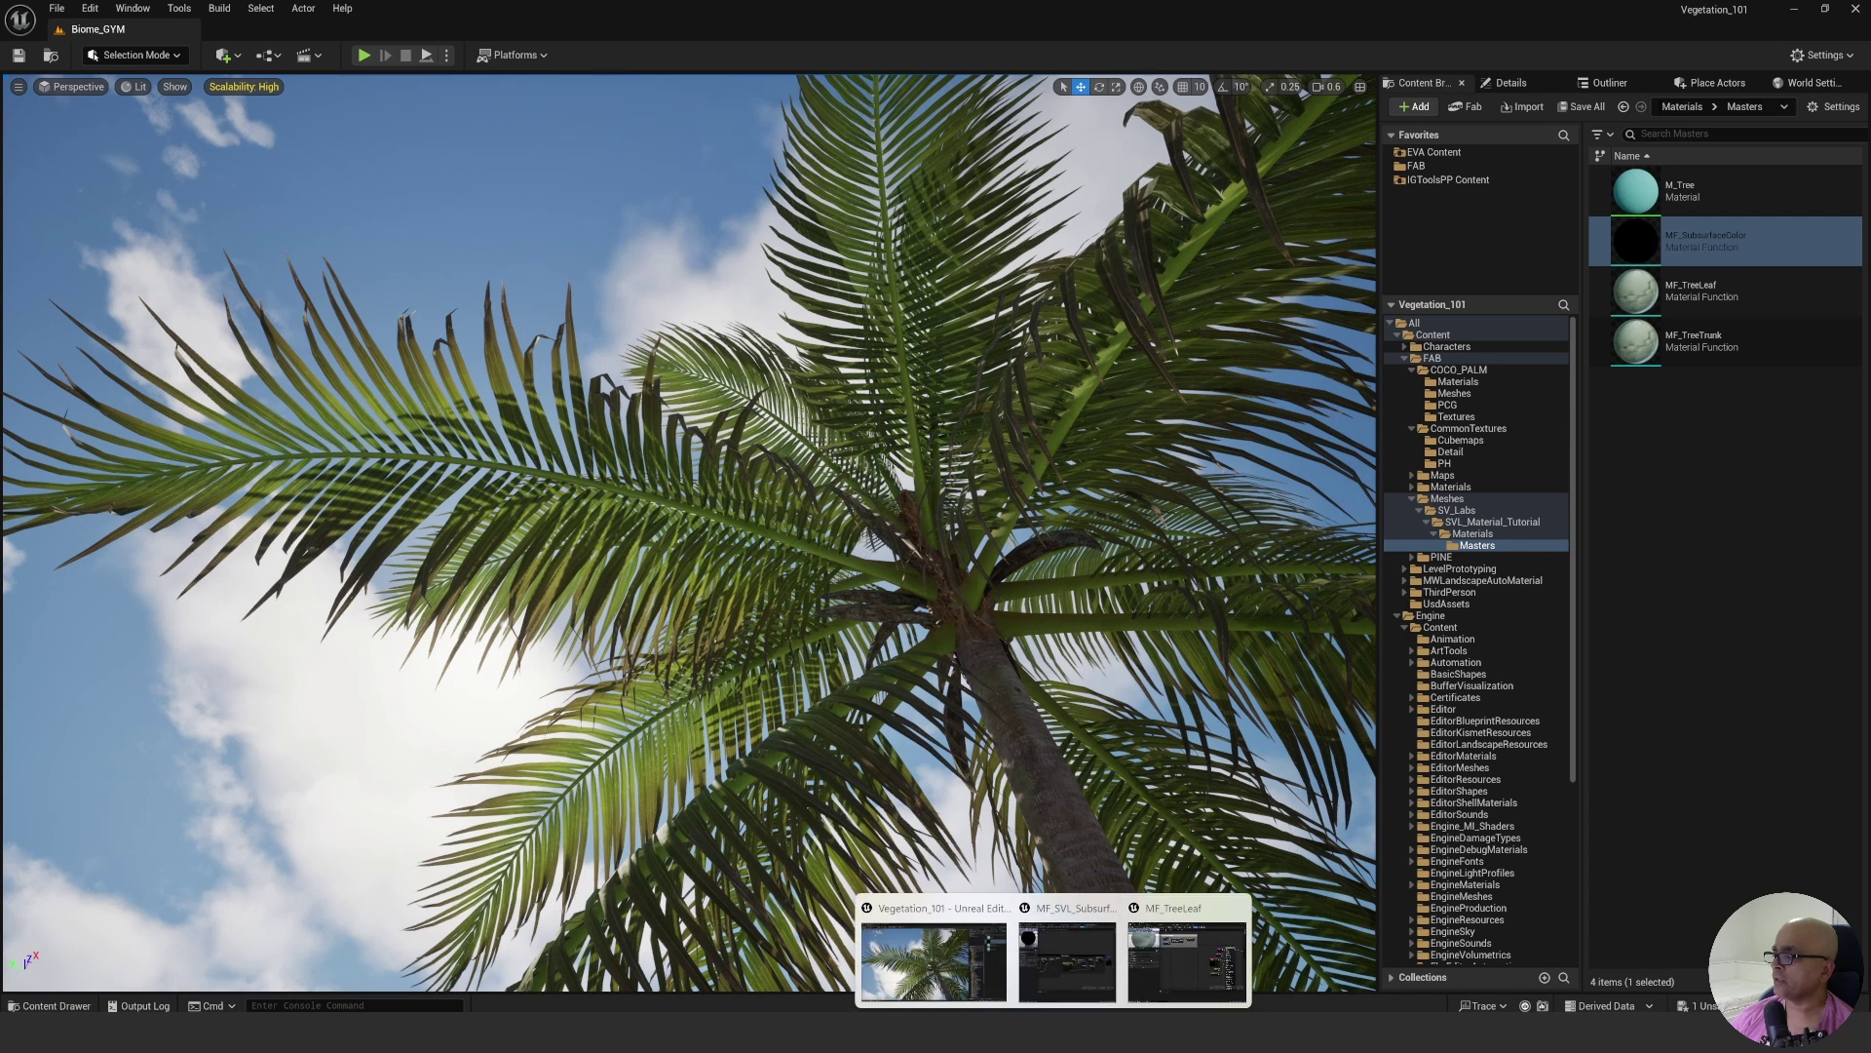
click(1203, 967)
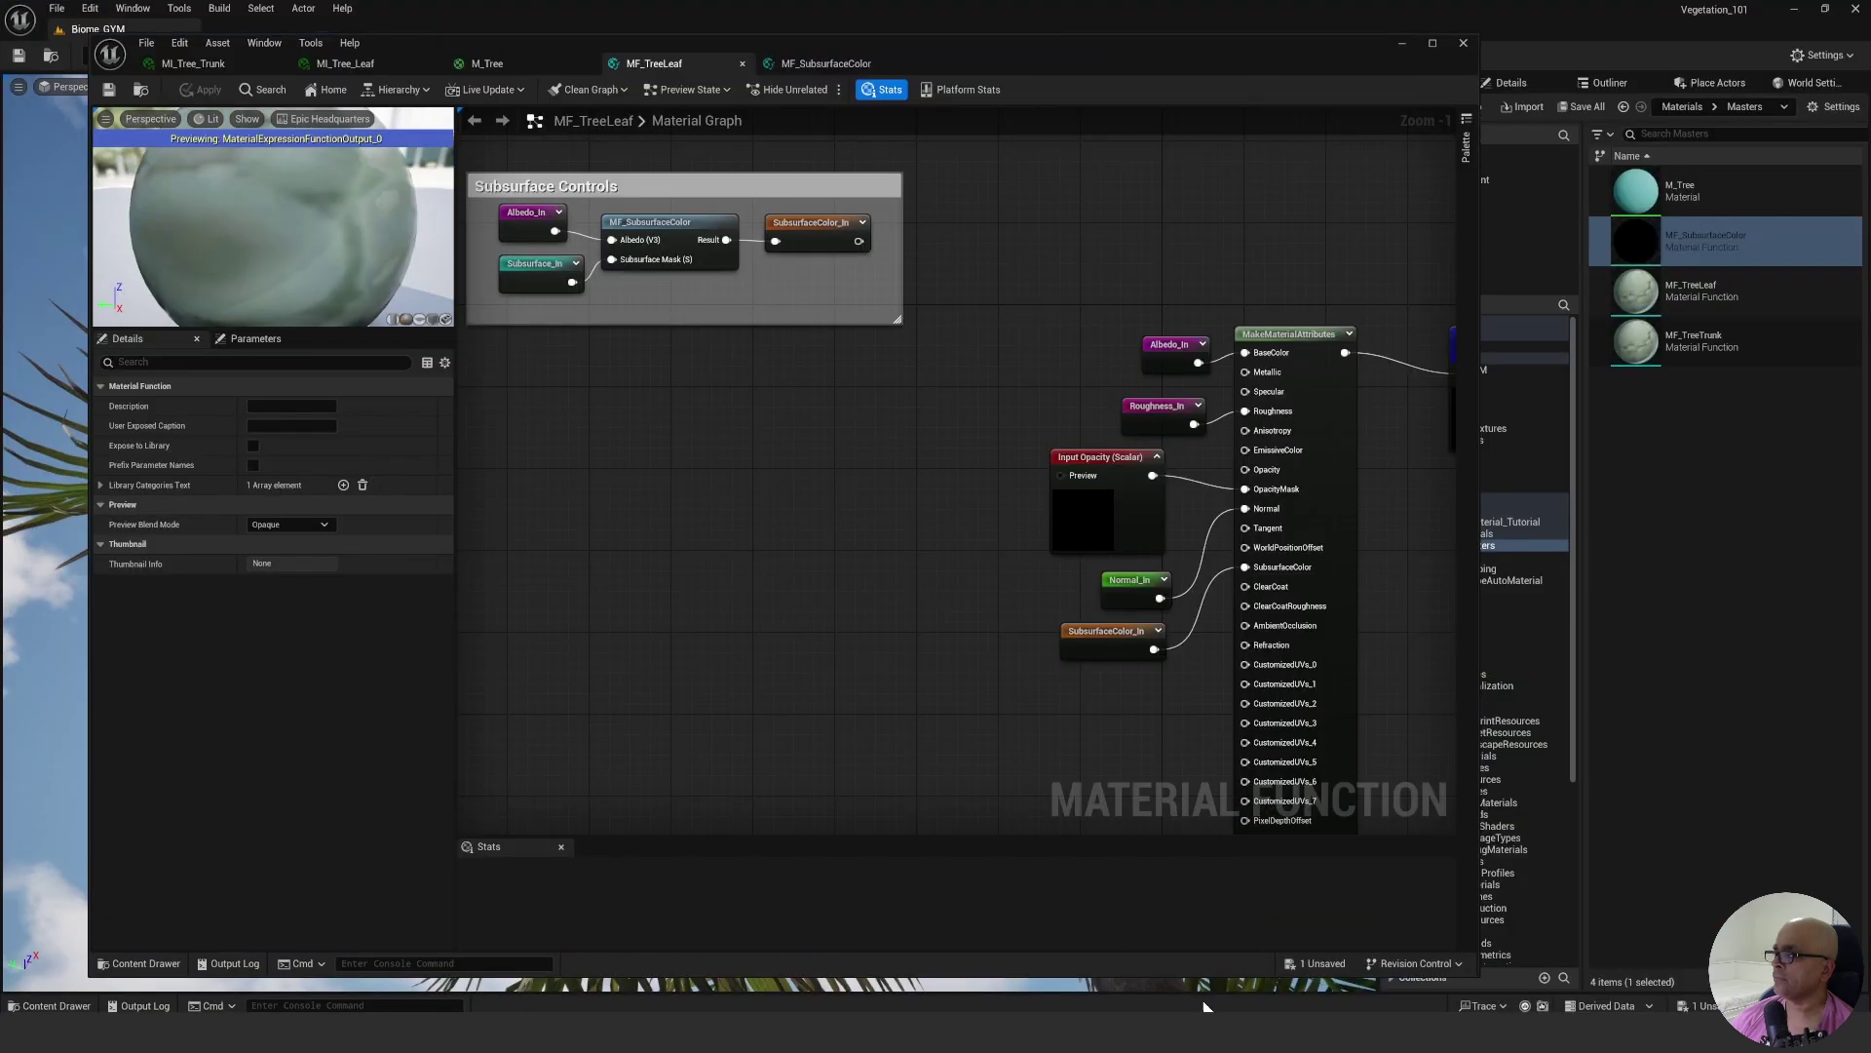
drag(547, 45, 905, 48)
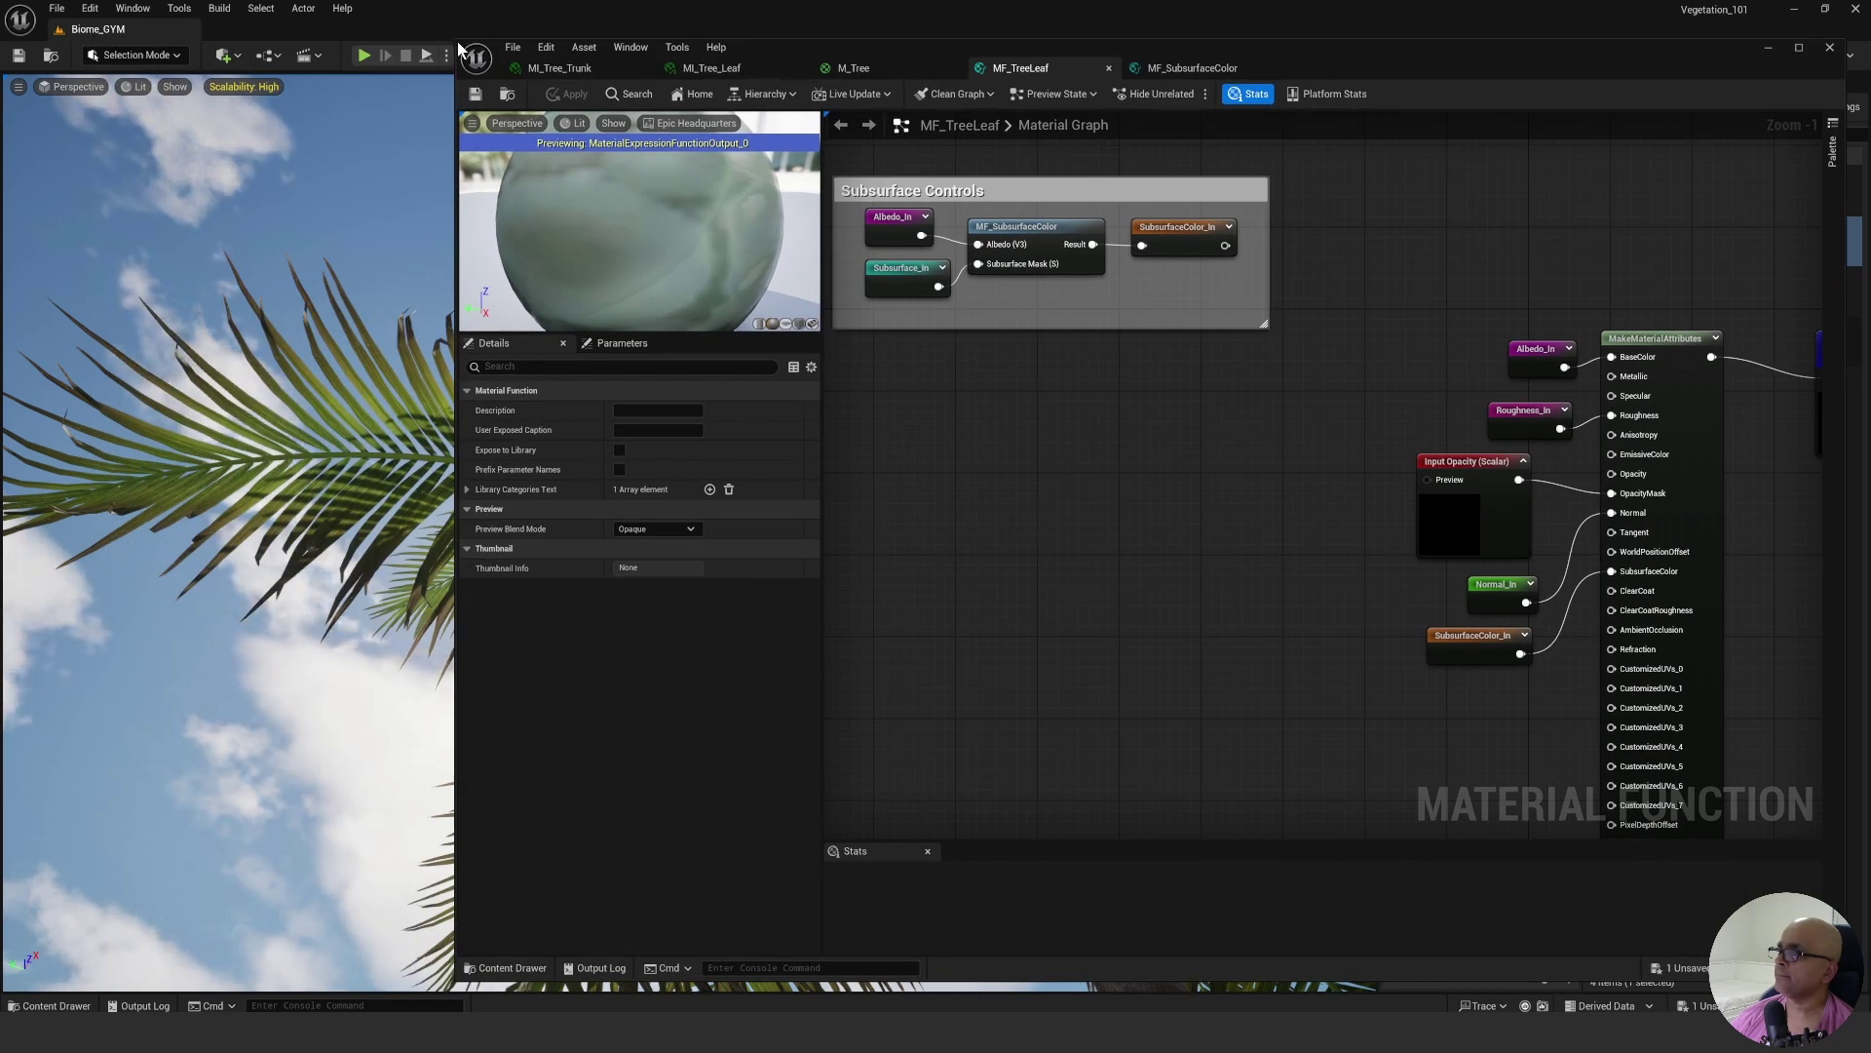
drag(452, 41, 943, 43)
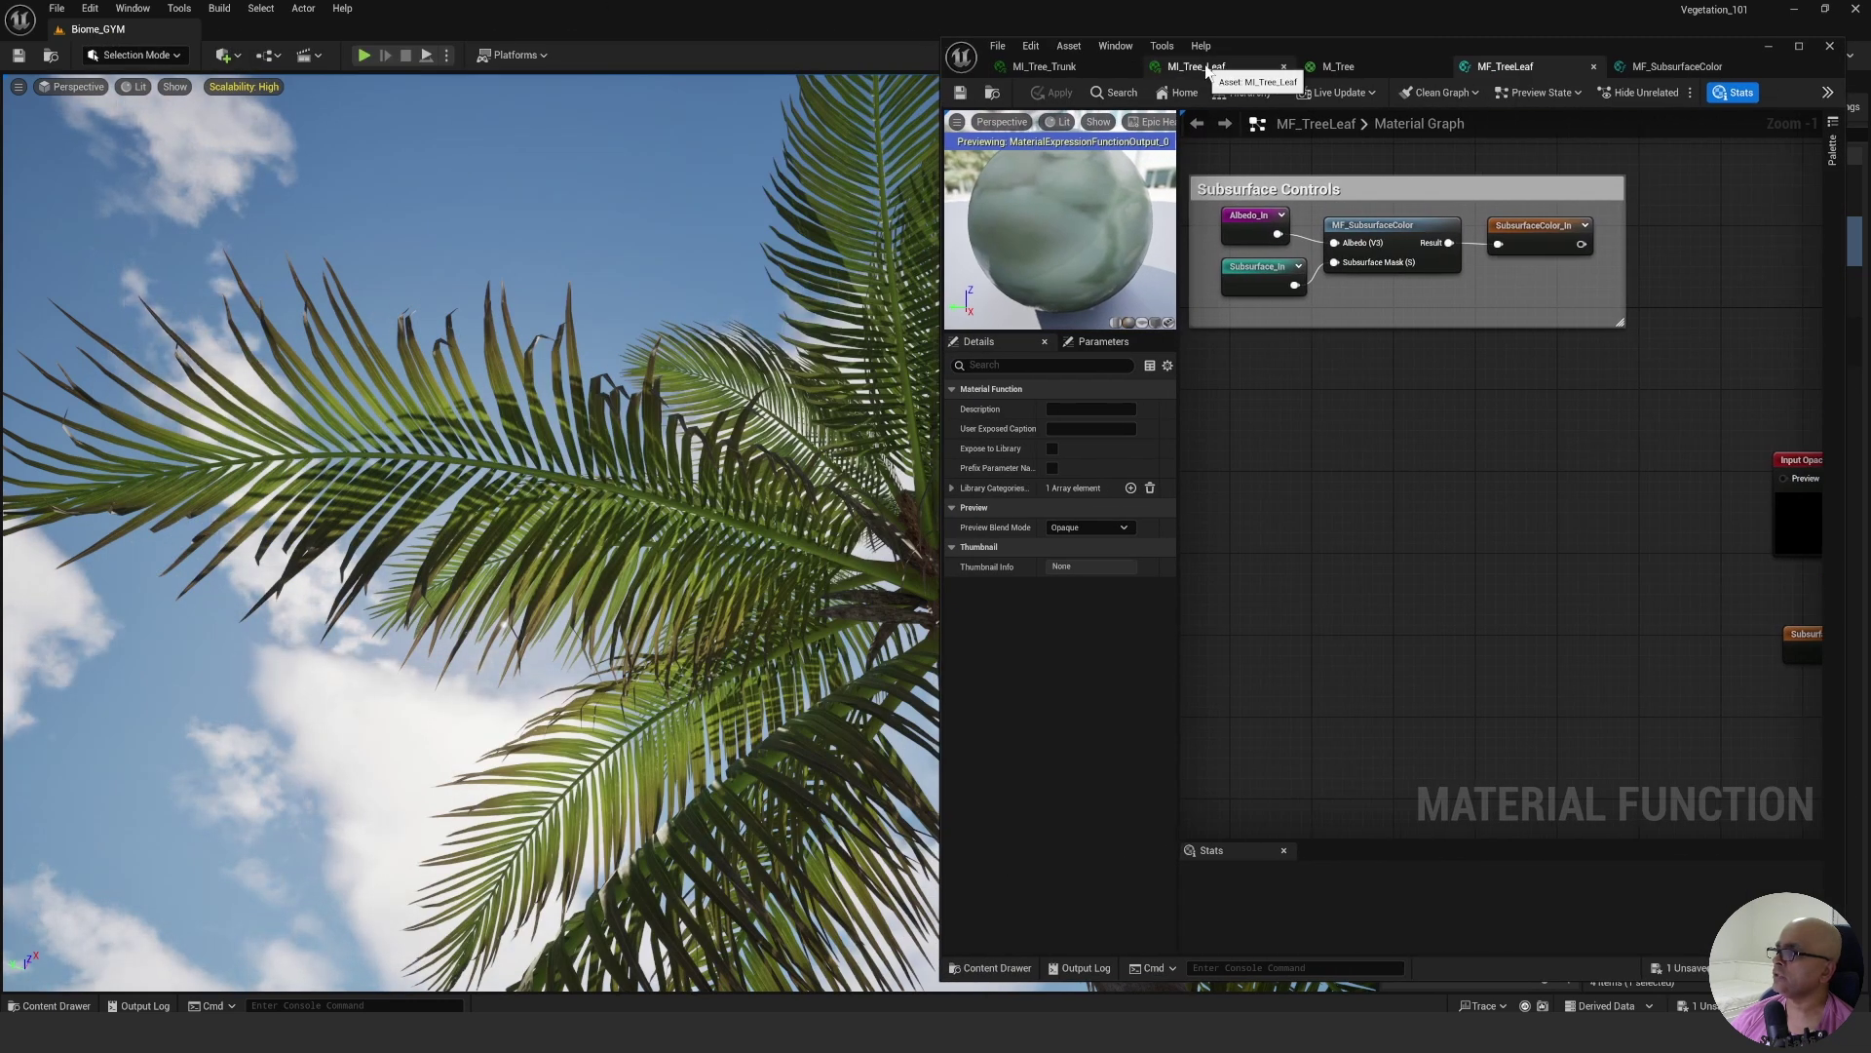
click(1208, 66)
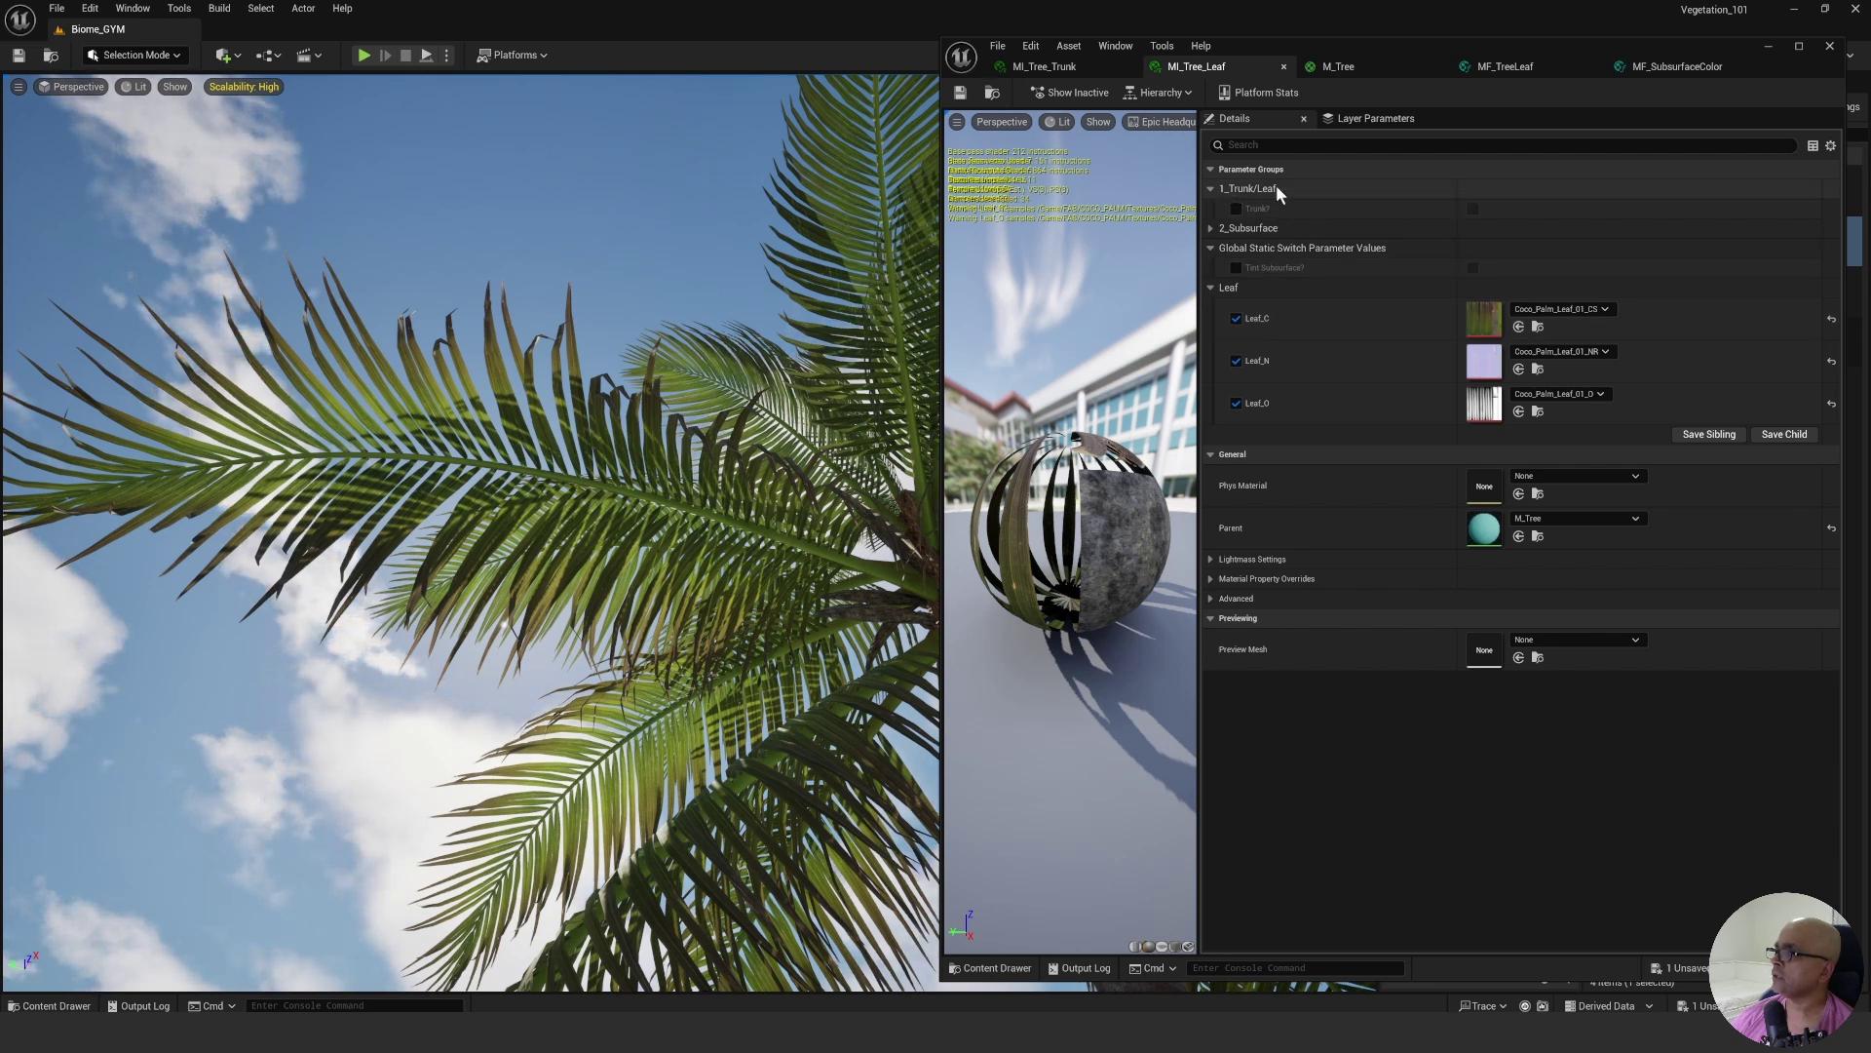
Expand the 2_Subsurface parameters of MI_Tree_Leaf and enable the Subsurface_Controls override.
click(1210, 228)
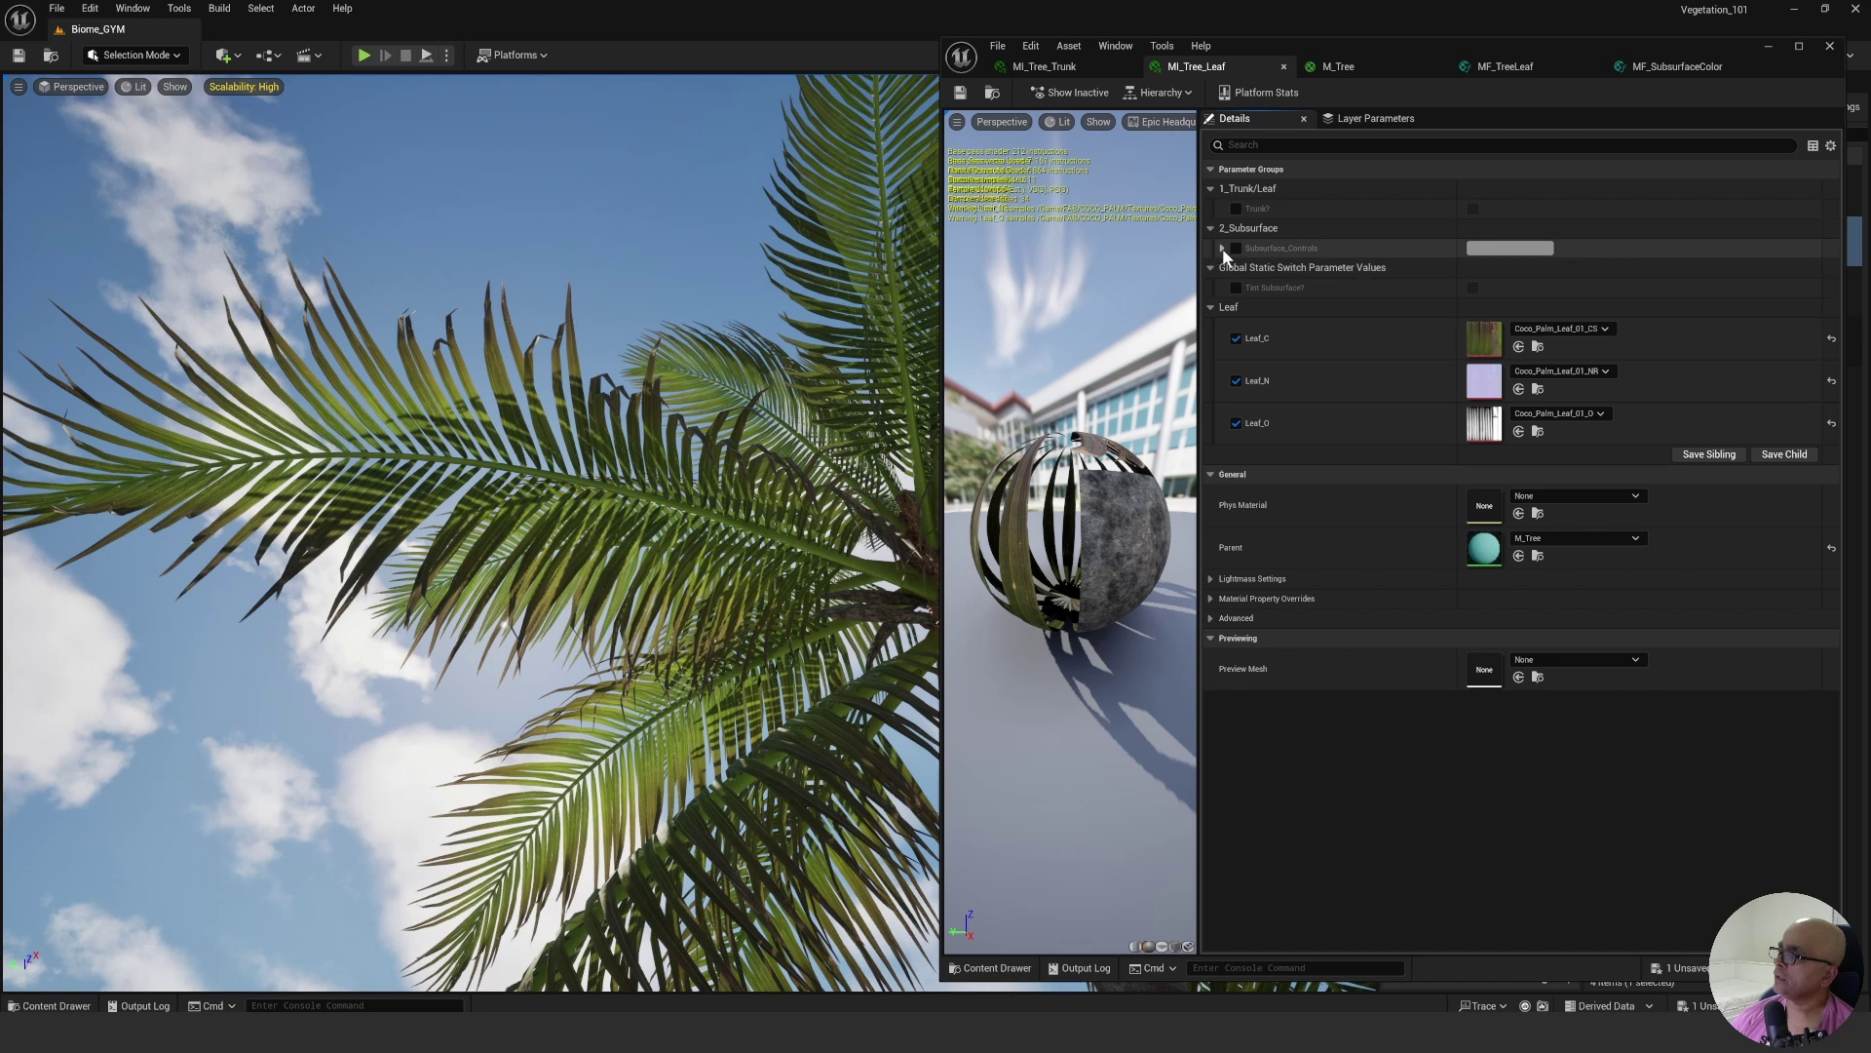
click(1224, 250)
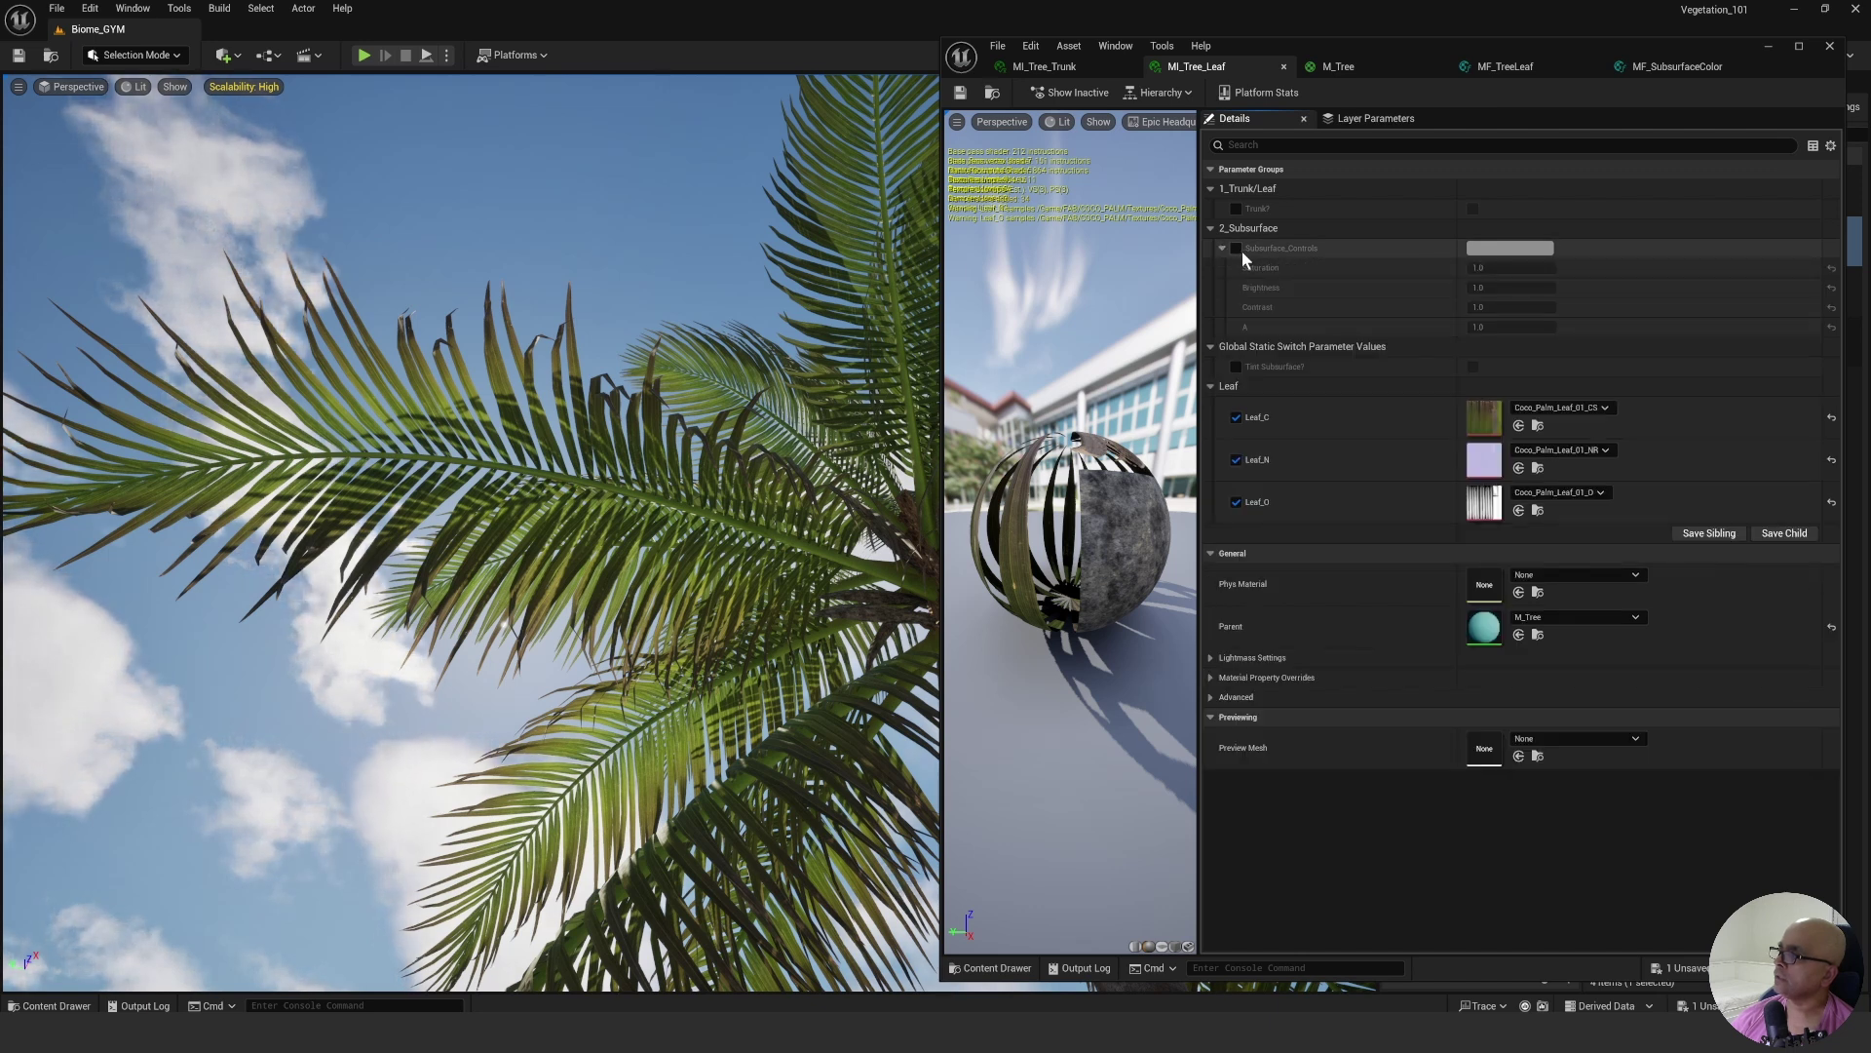
click(1237, 247)
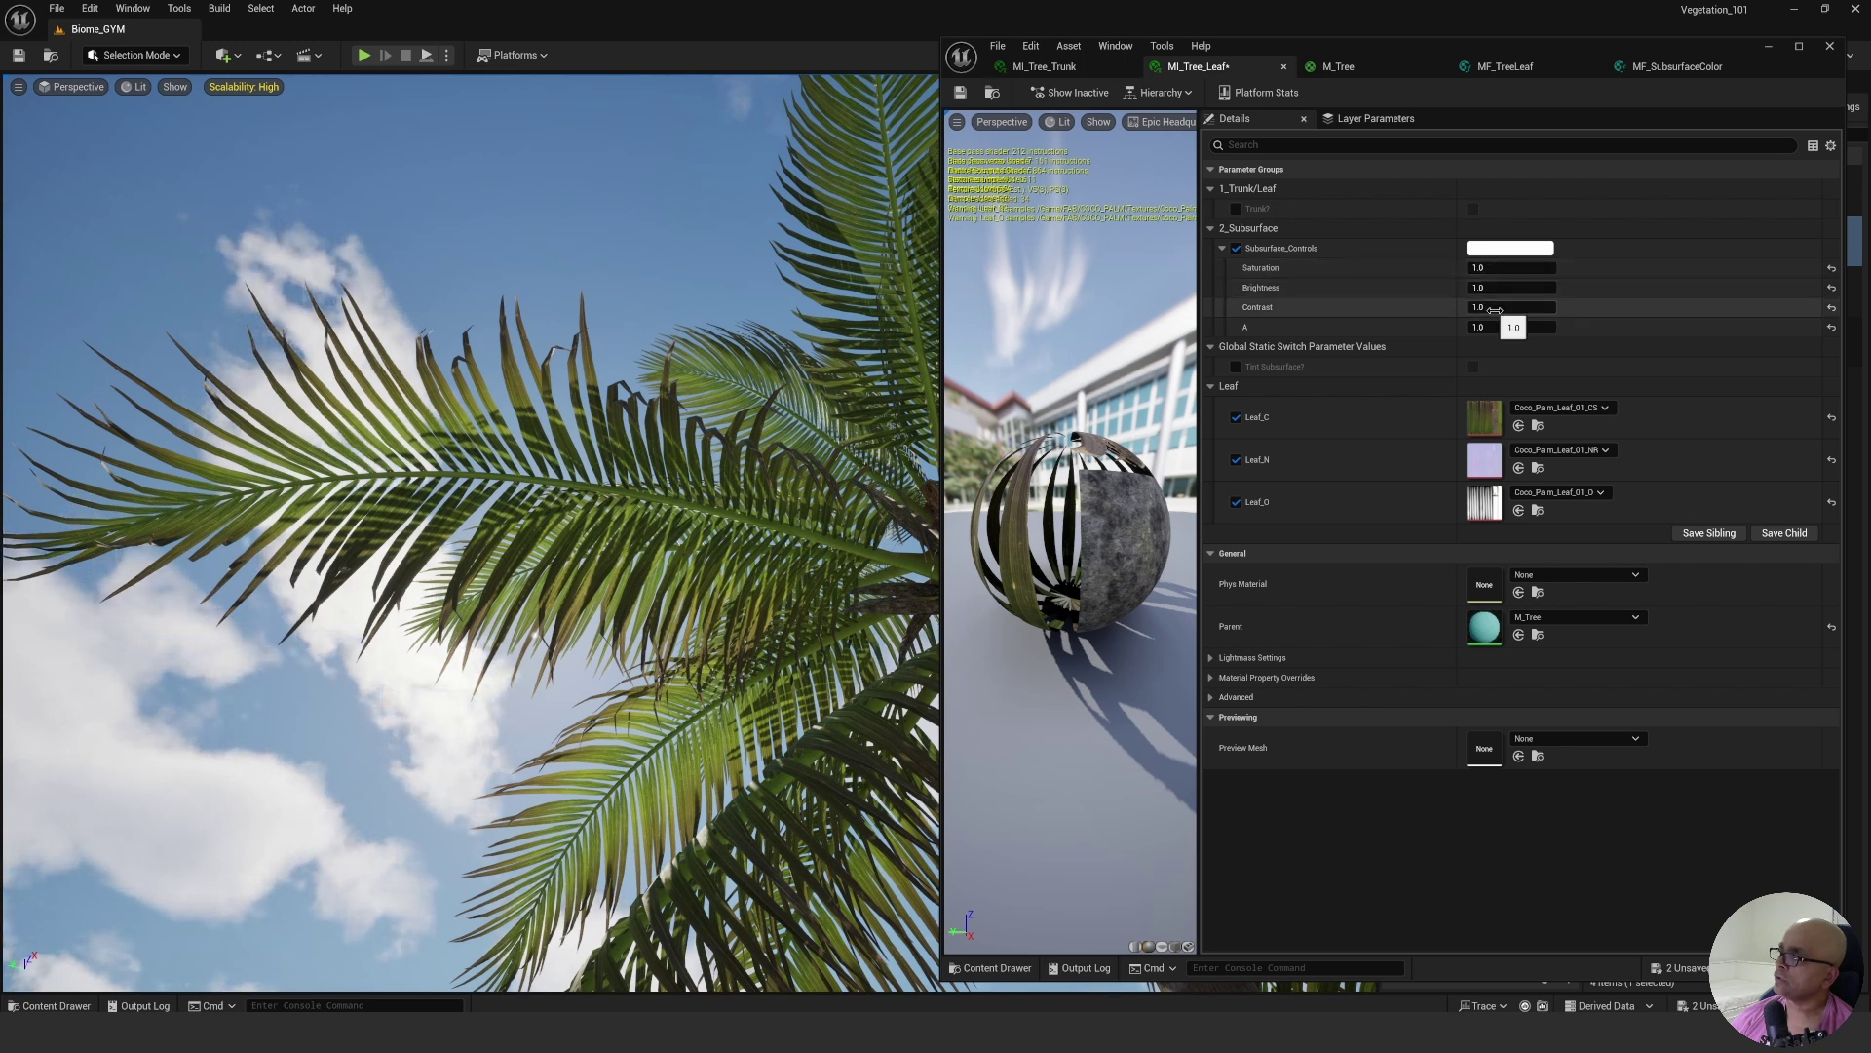
Try Subsurface_Controls Brightness values of 0 and 10 and check their effect on the palm fronds.
click(1493, 292)
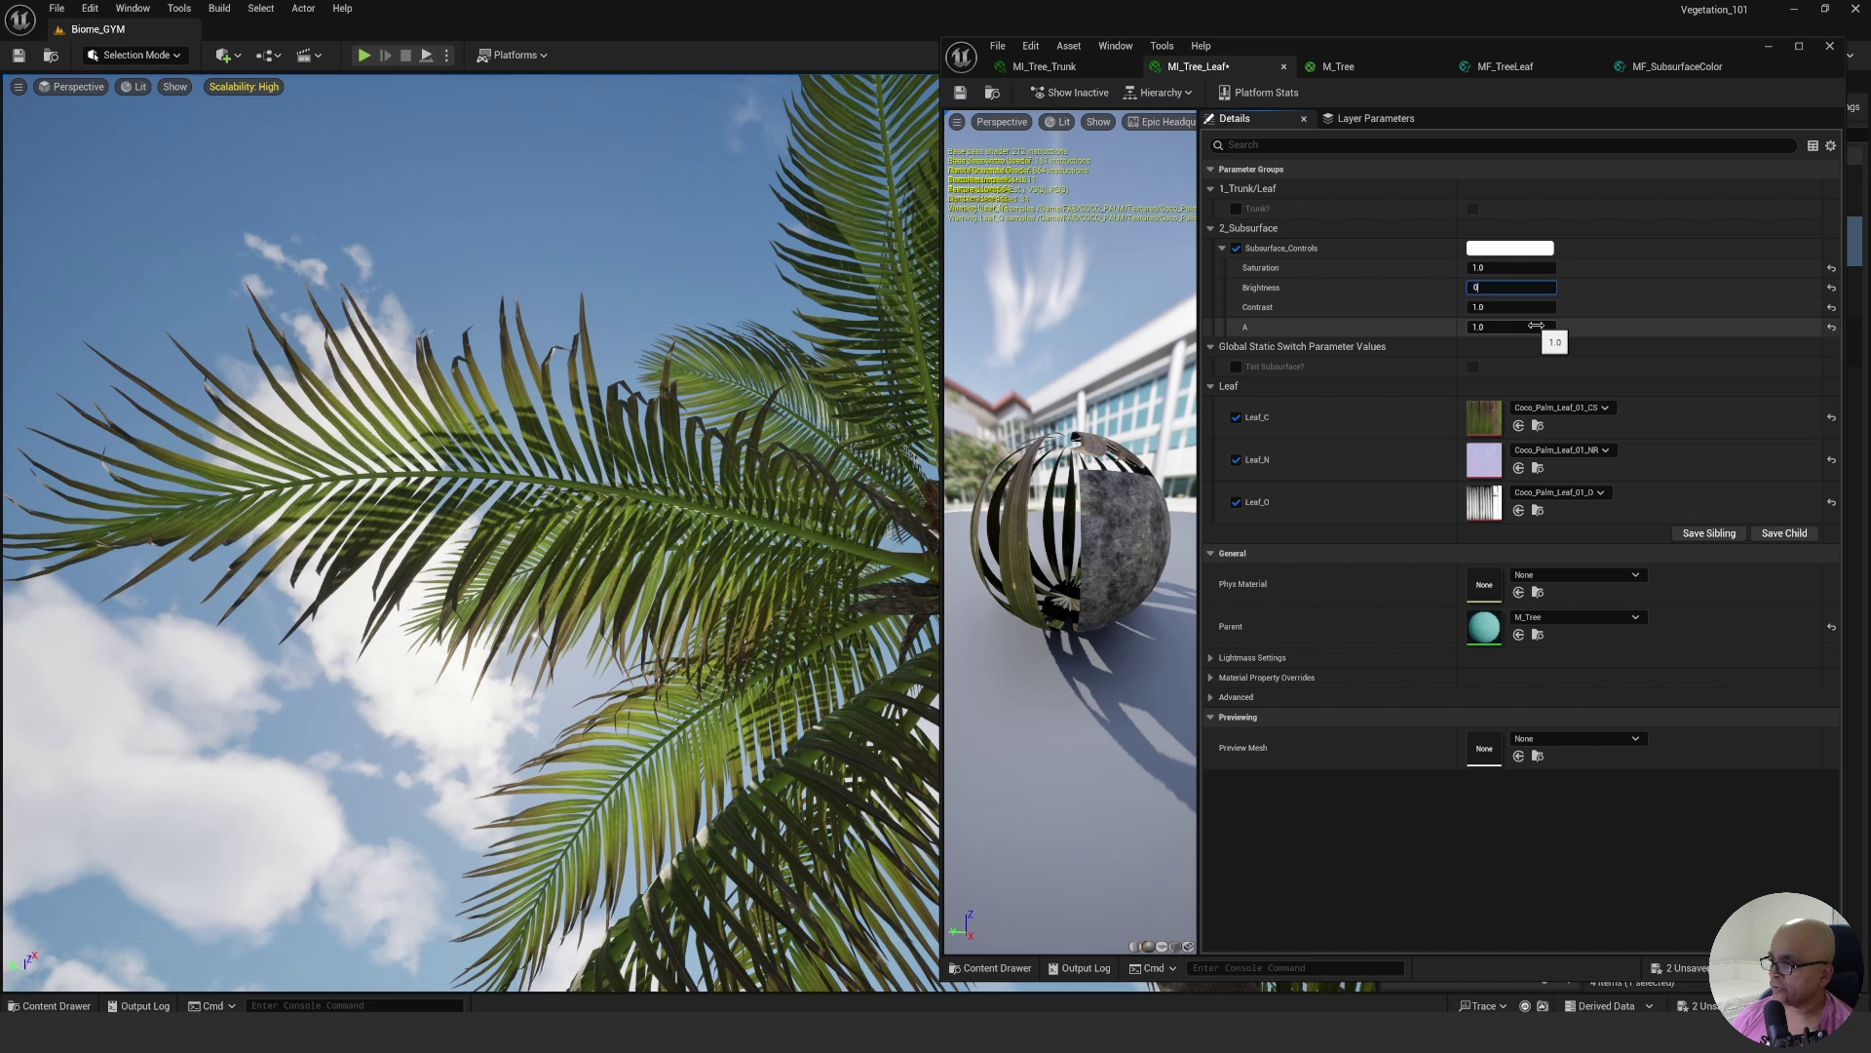
text(0)
key(Return)
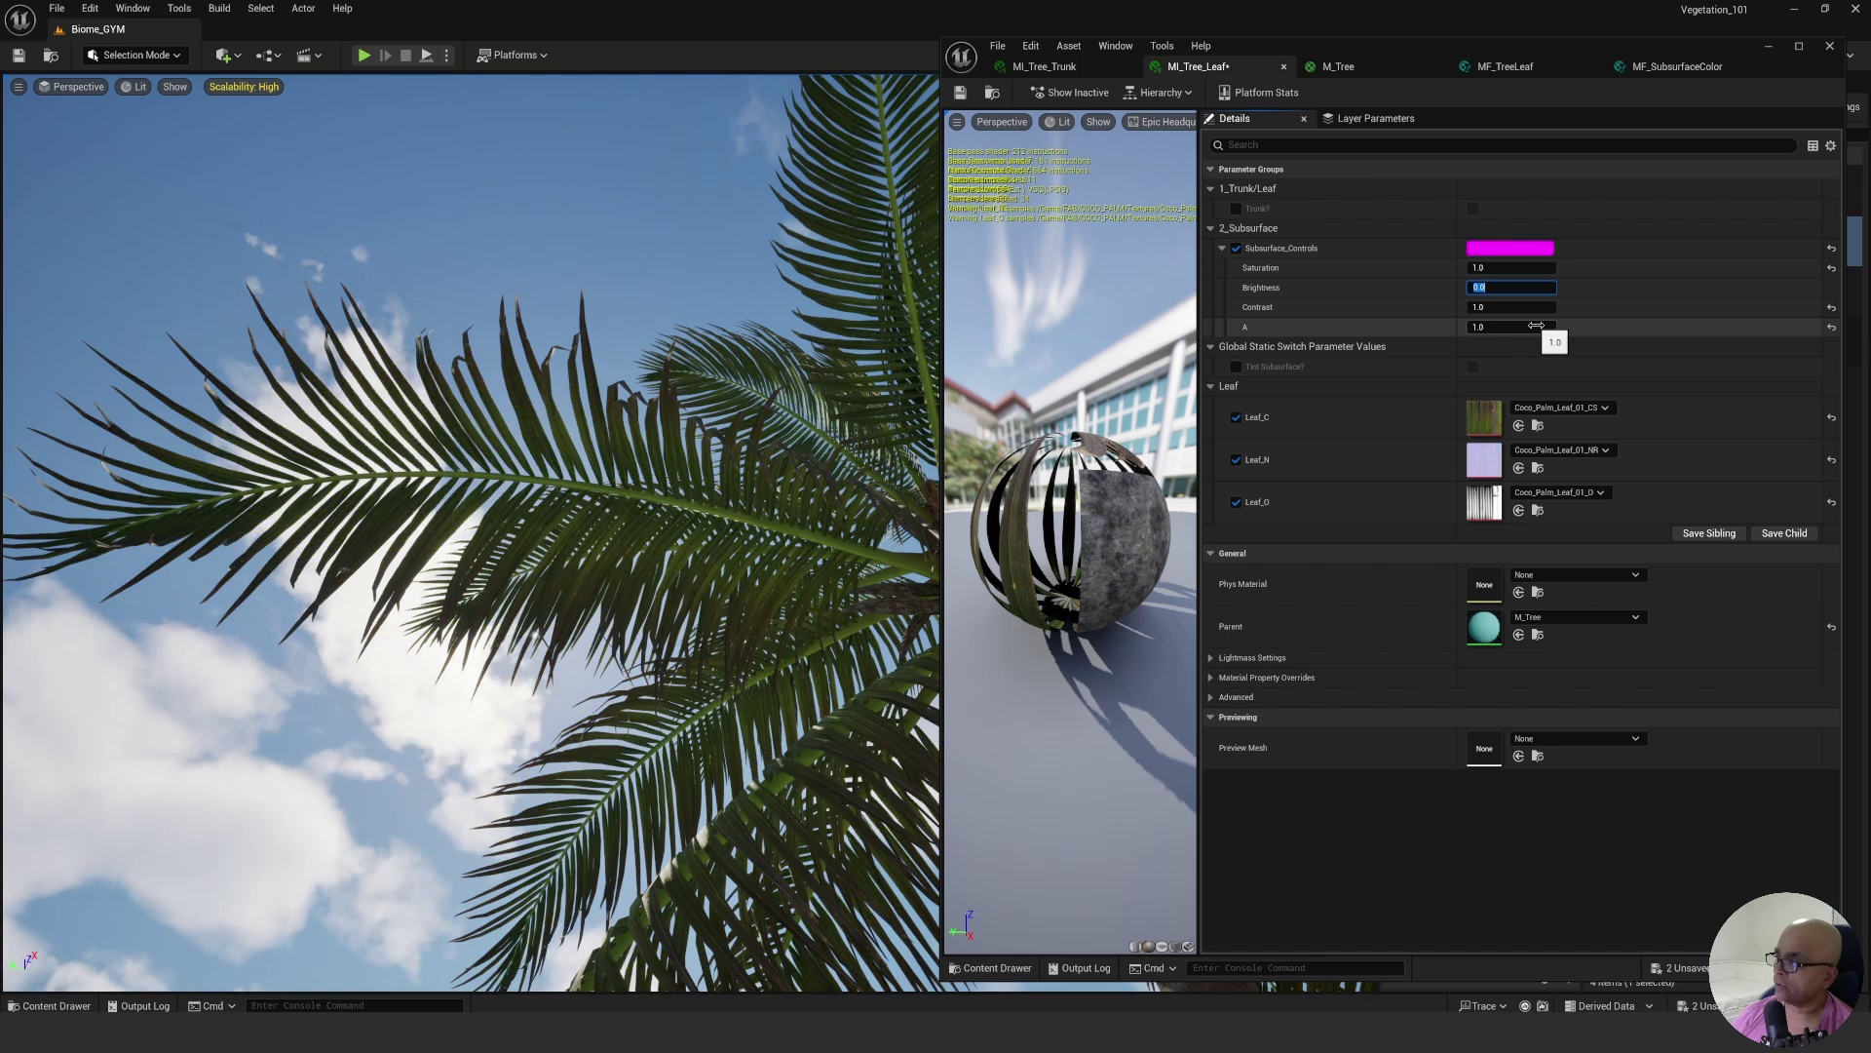
text(10)
key(Return)
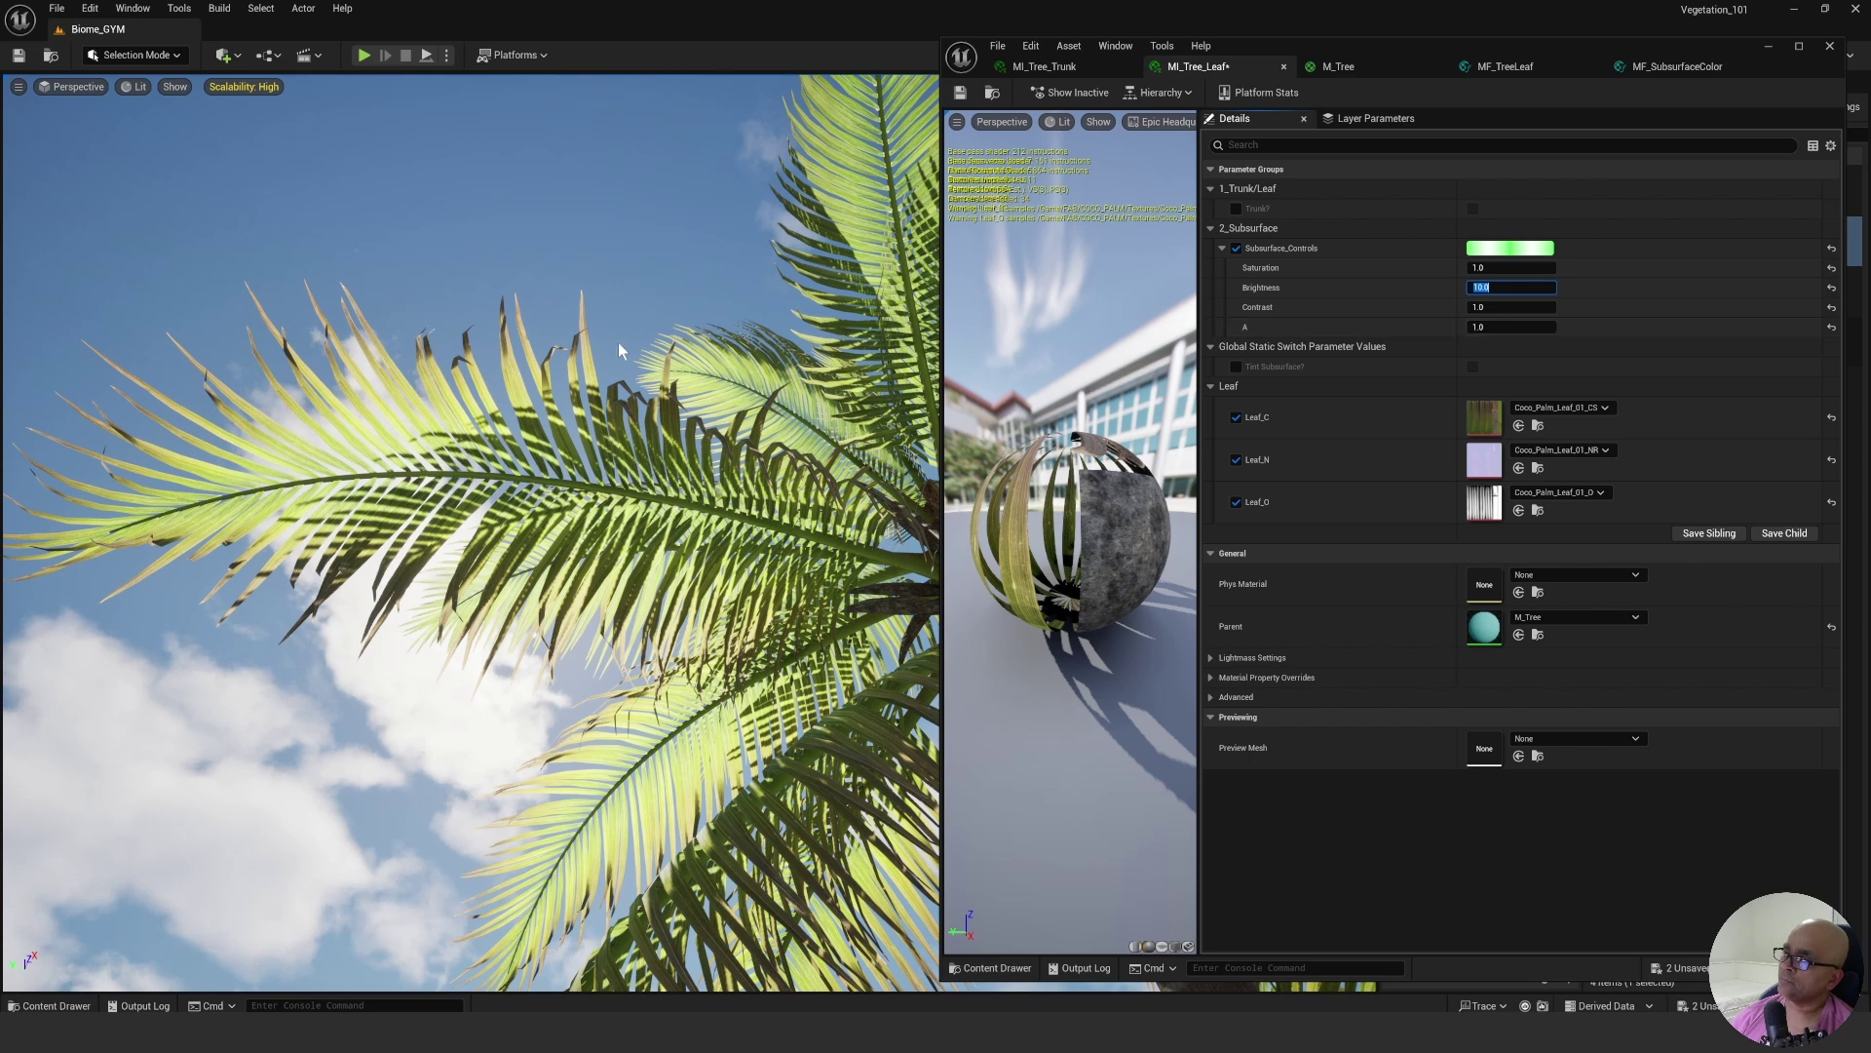
mouse_move(562, 440)
right_down()
mouse_move(663, 390)
mouse_move(697, 449)
mouse_move(682, 488)
mouse_move(551, 449)
right_up()
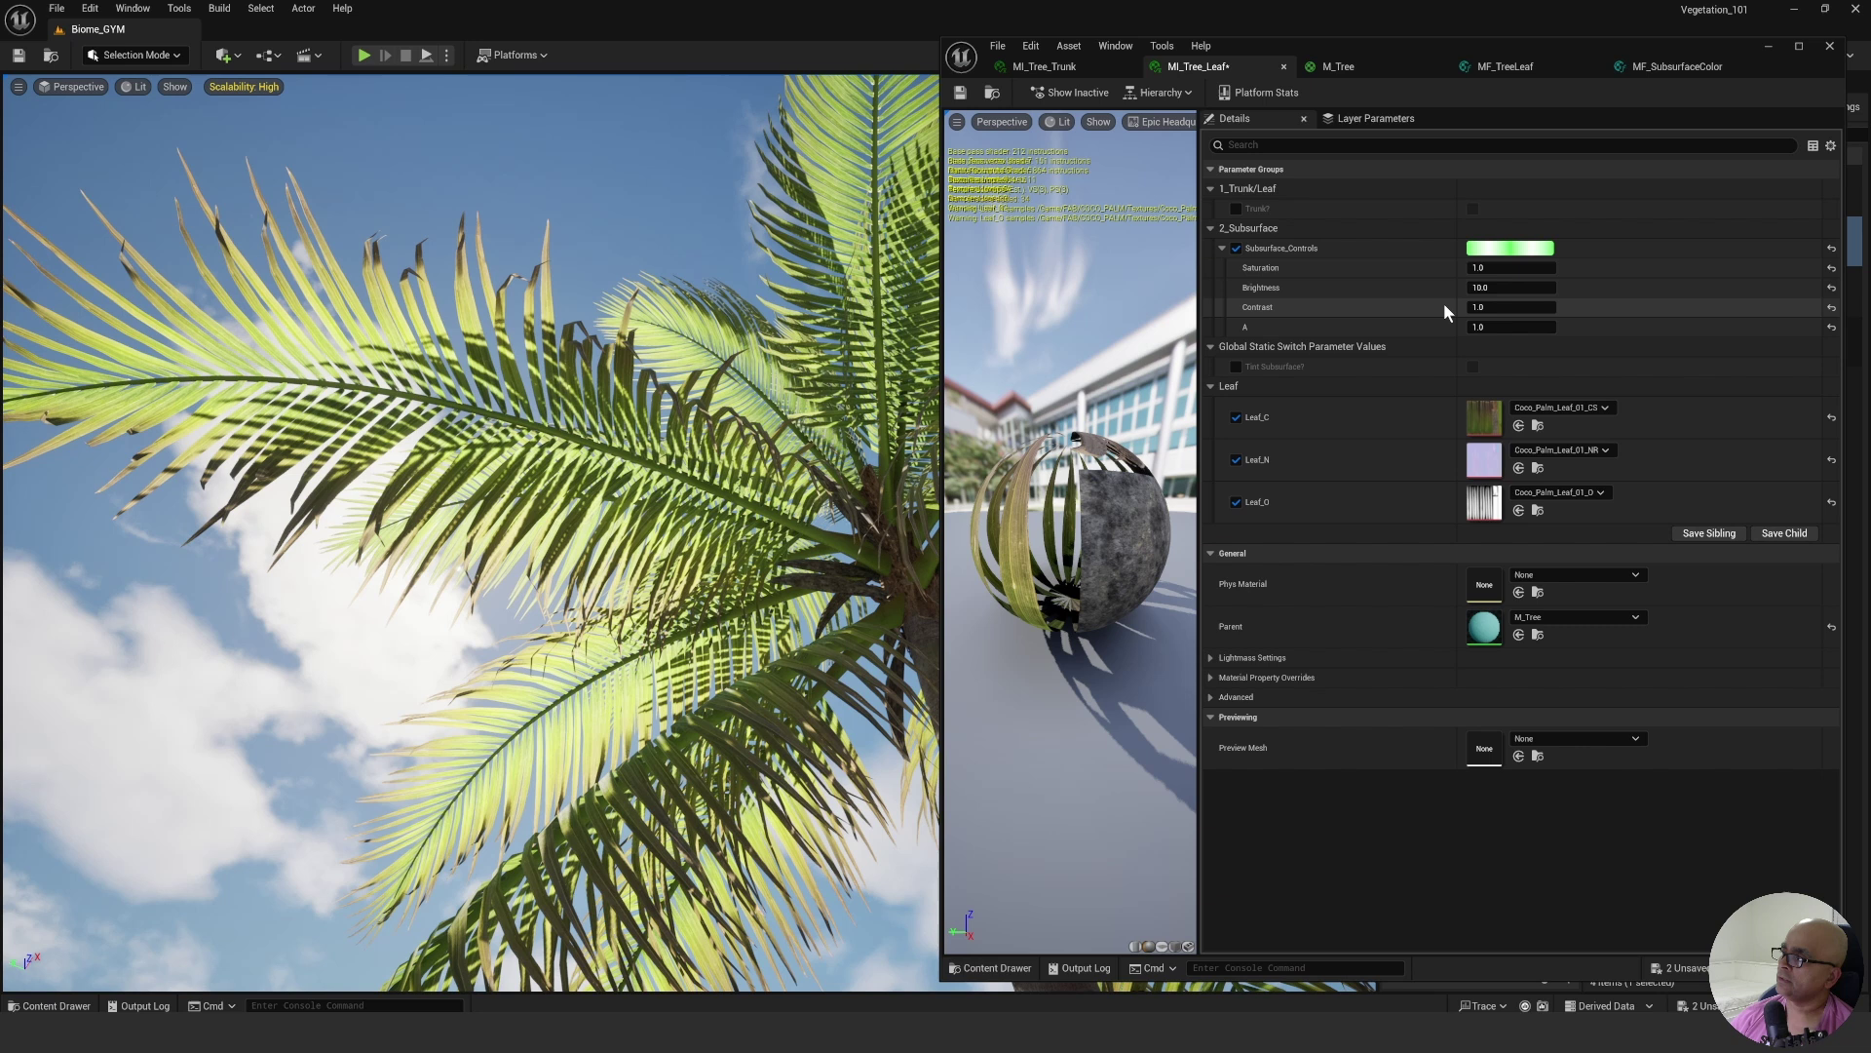
Set the Subsurface_Controls Brightness to 1.2.
click(1502, 287)
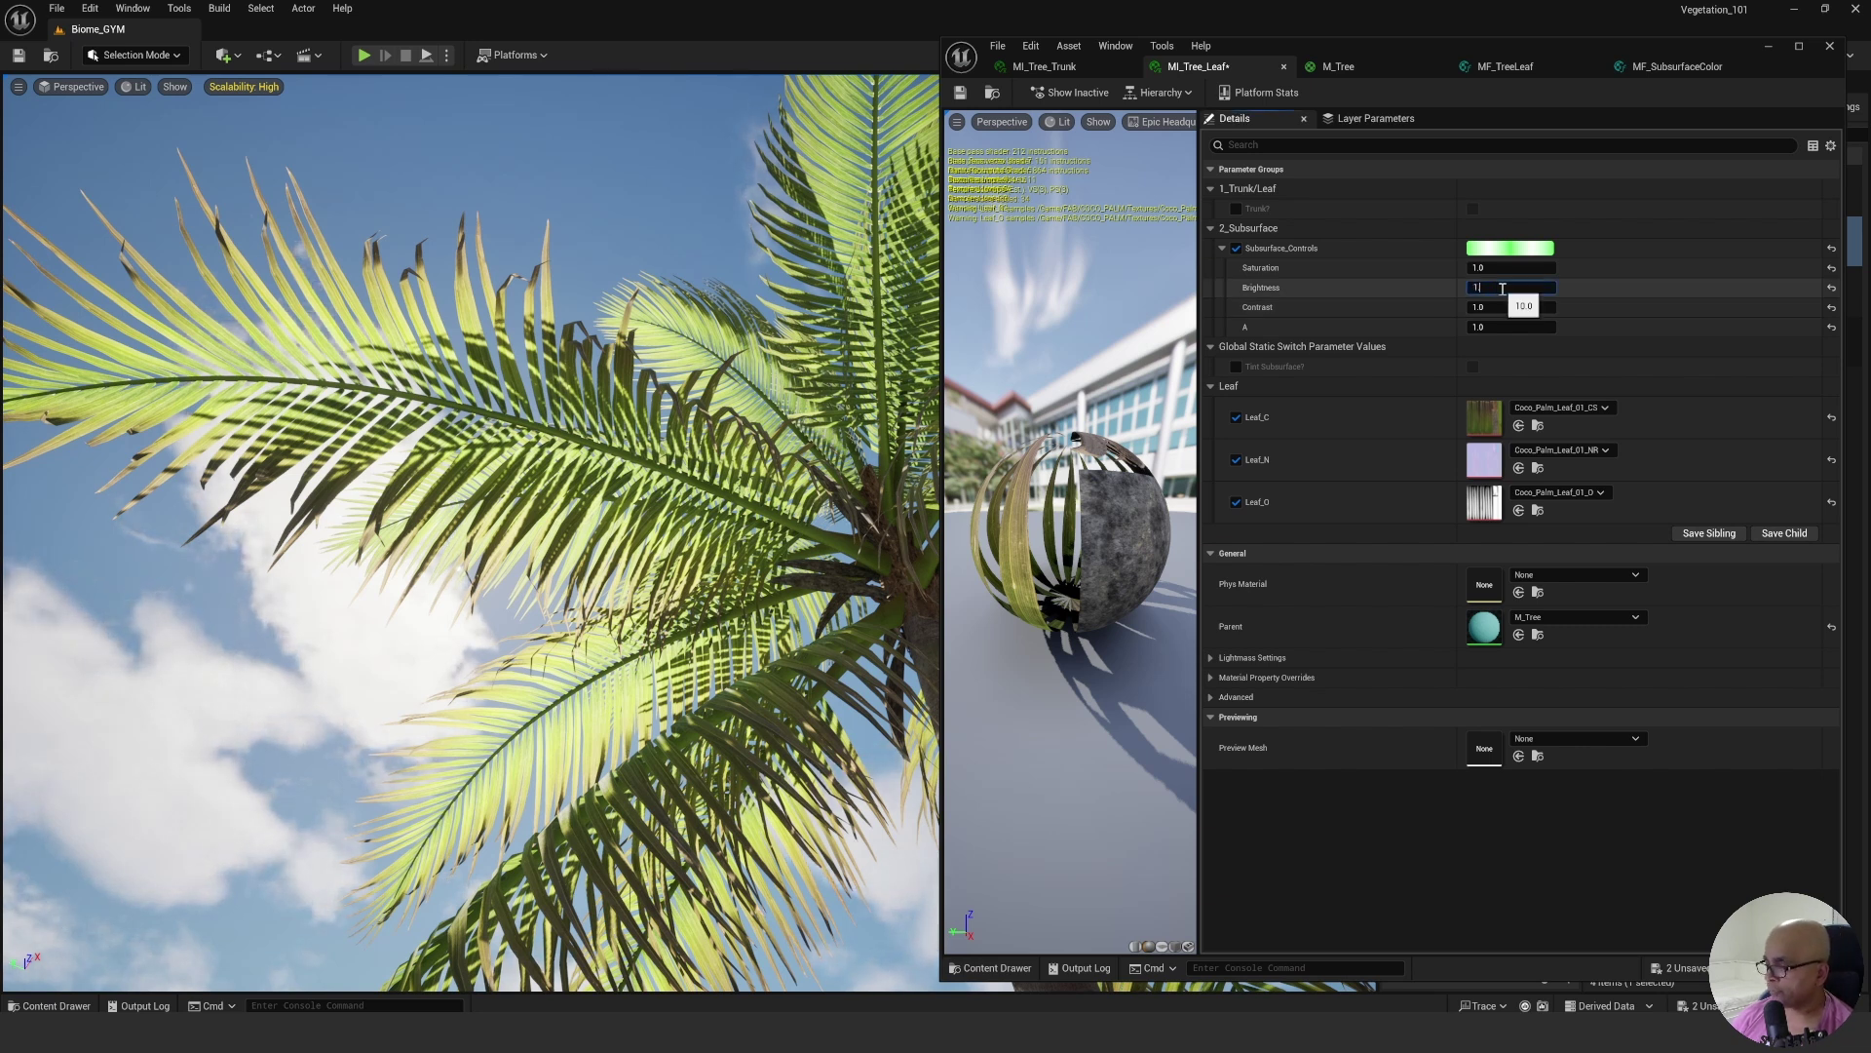
text(1.2)
key(Return)
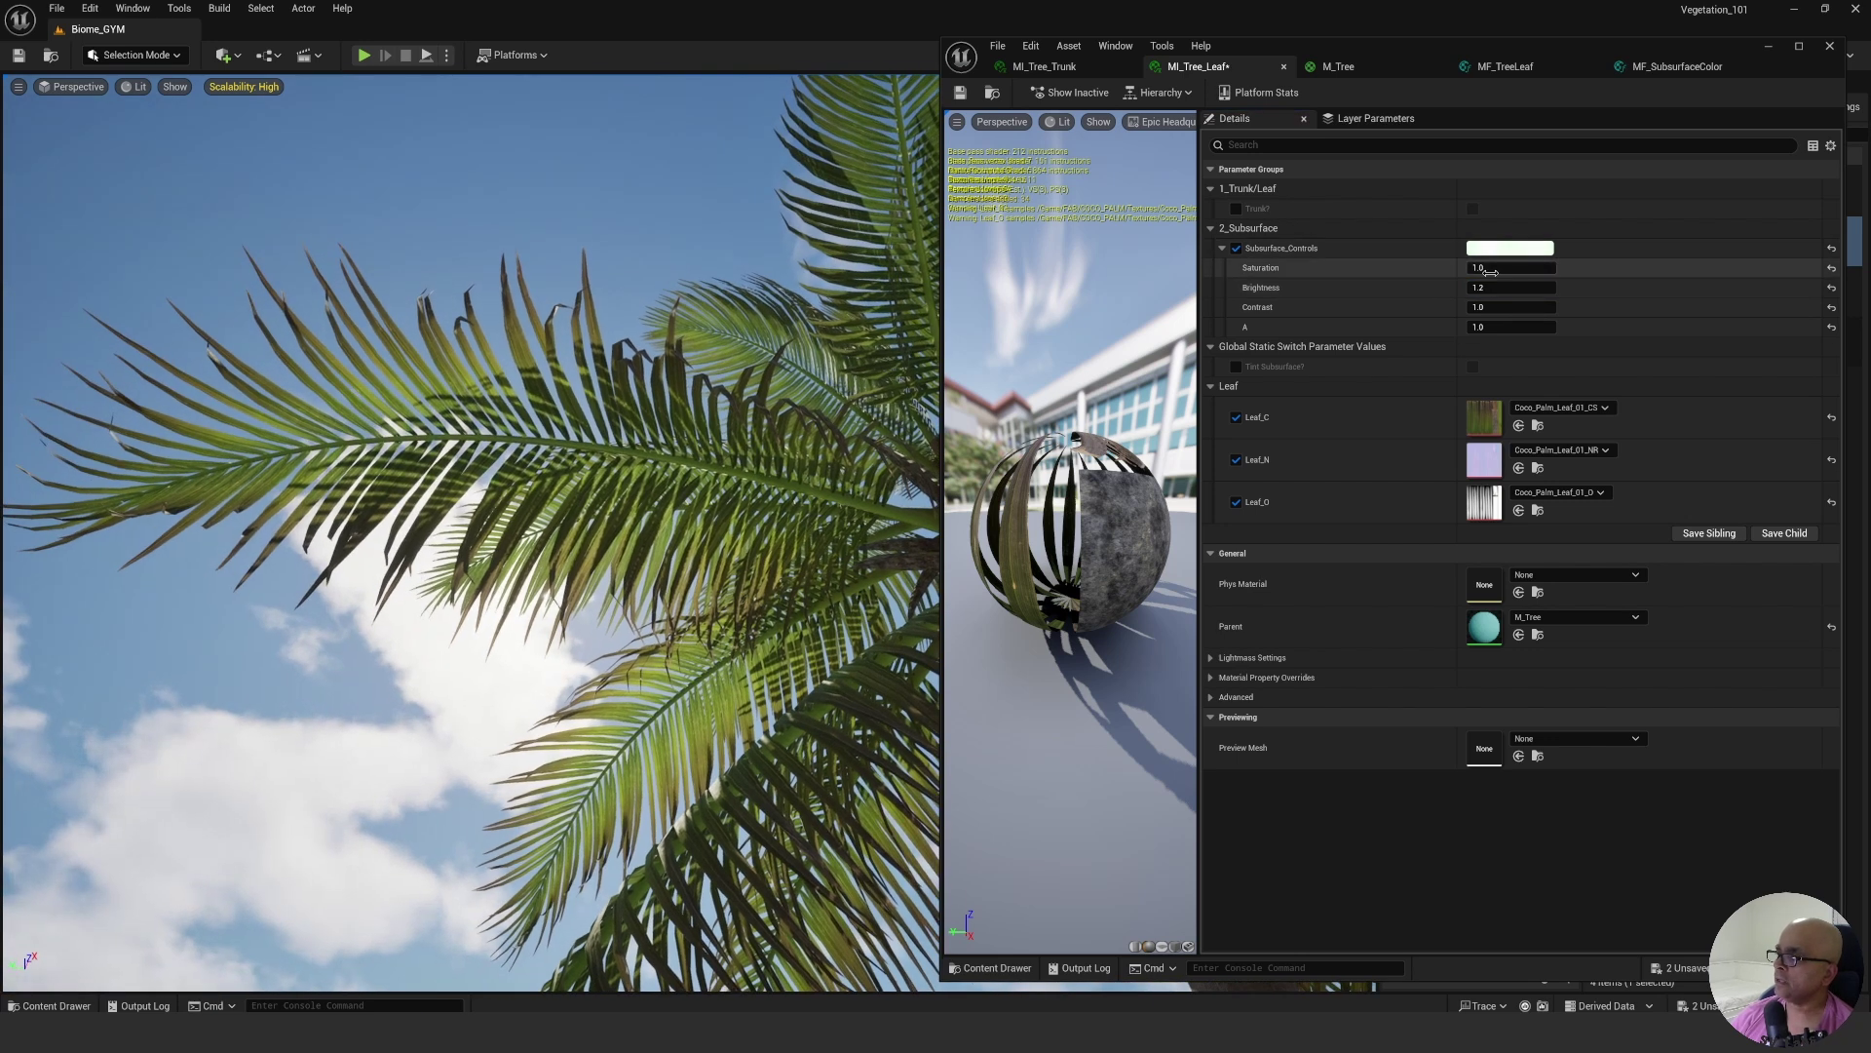
Try raising the Subsurface_Controls Saturation to about 2.88 and examine the fronds against the sun.
mouse_move(1491, 272)
mouse_down()
mouse_move(1530, 272)
mouse_move(1496, 267)
mouse_up()
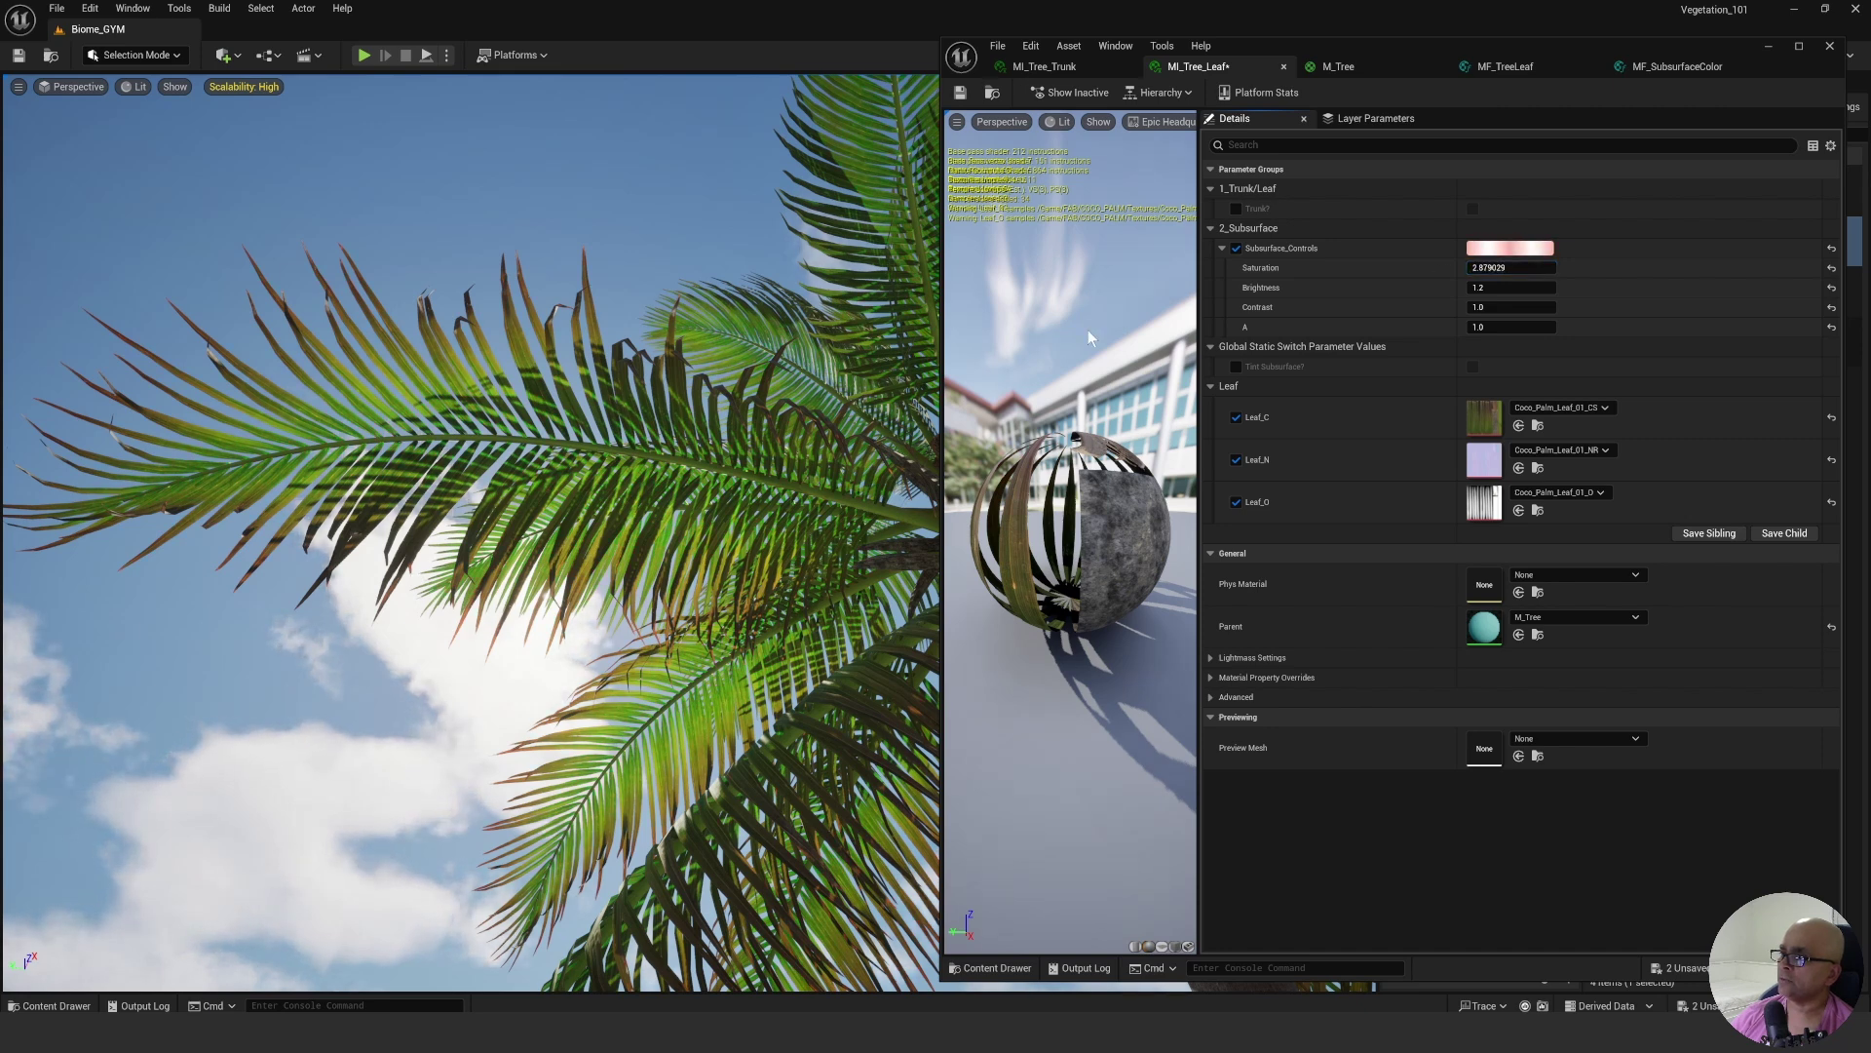
key(s)
right_drag(585, 487, 794, 351)
key(w)
Try Subsurface_Controls Saturation values of 1 and 1.5 on the backlit fronds.
click(1520, 268)
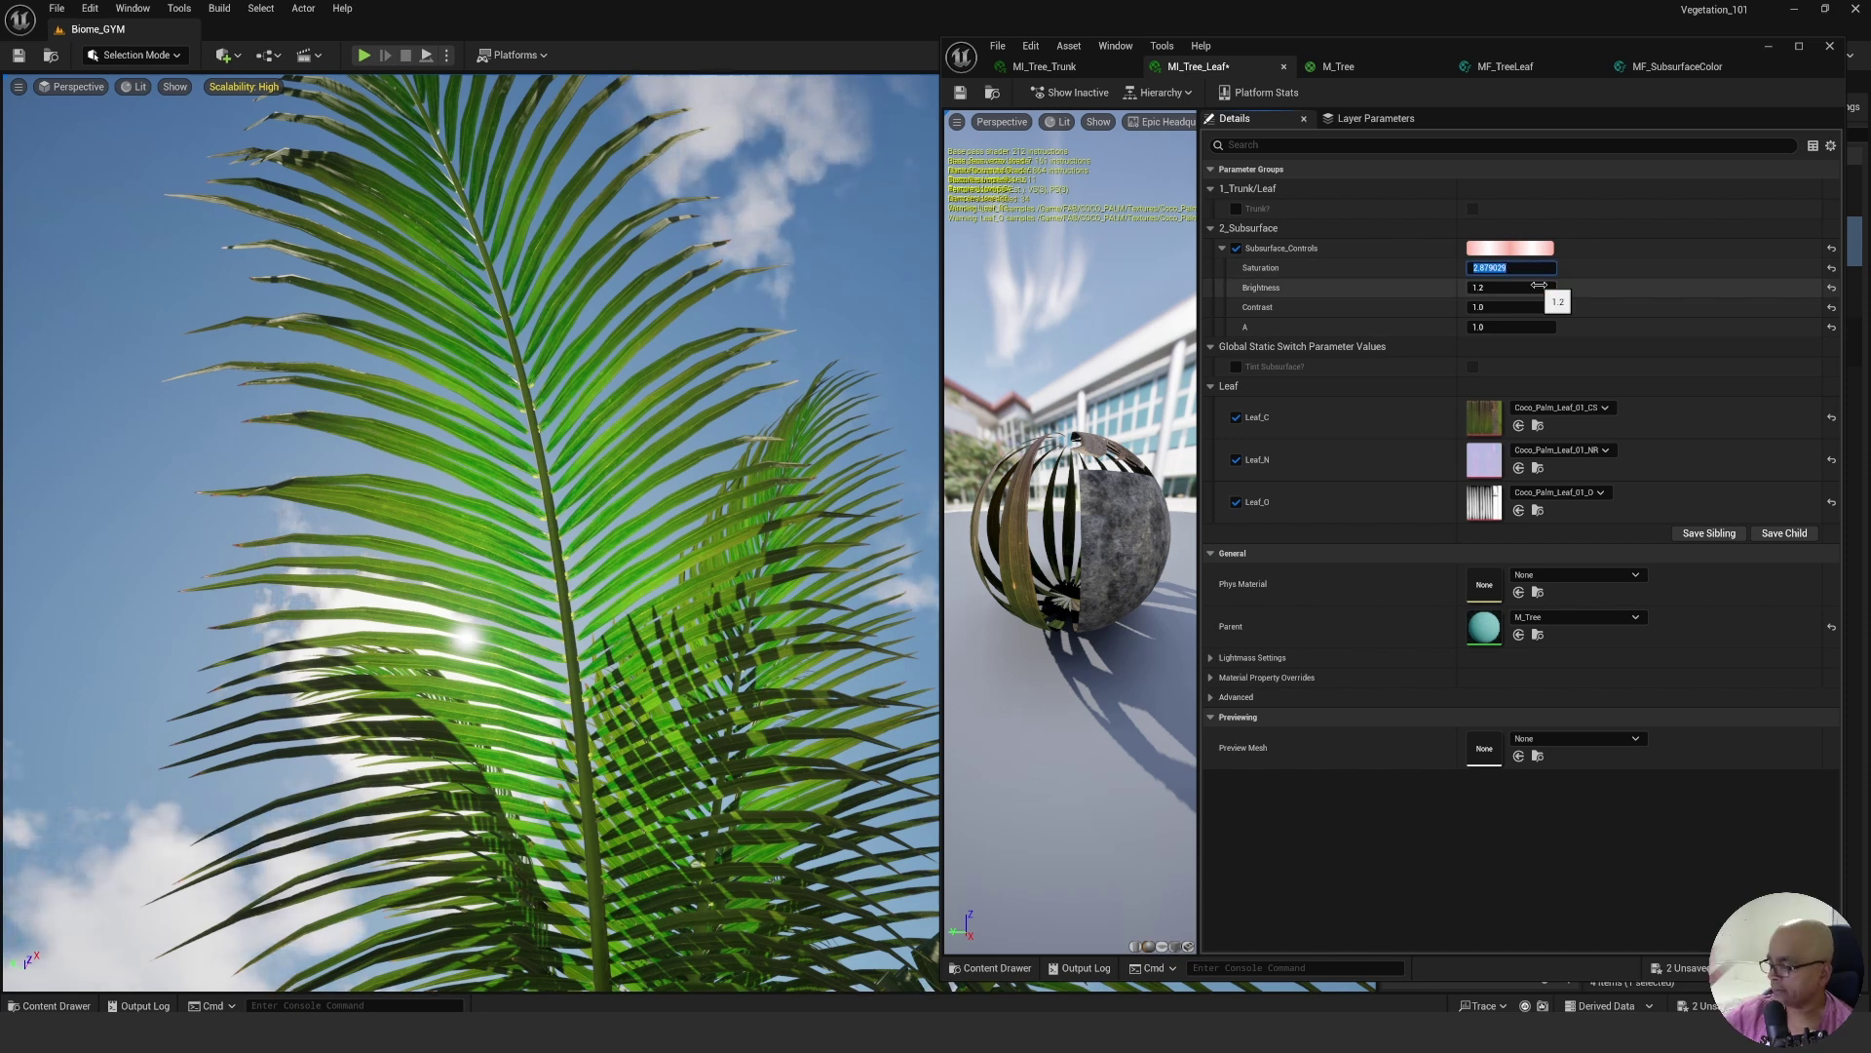
text(1)
key(Return)
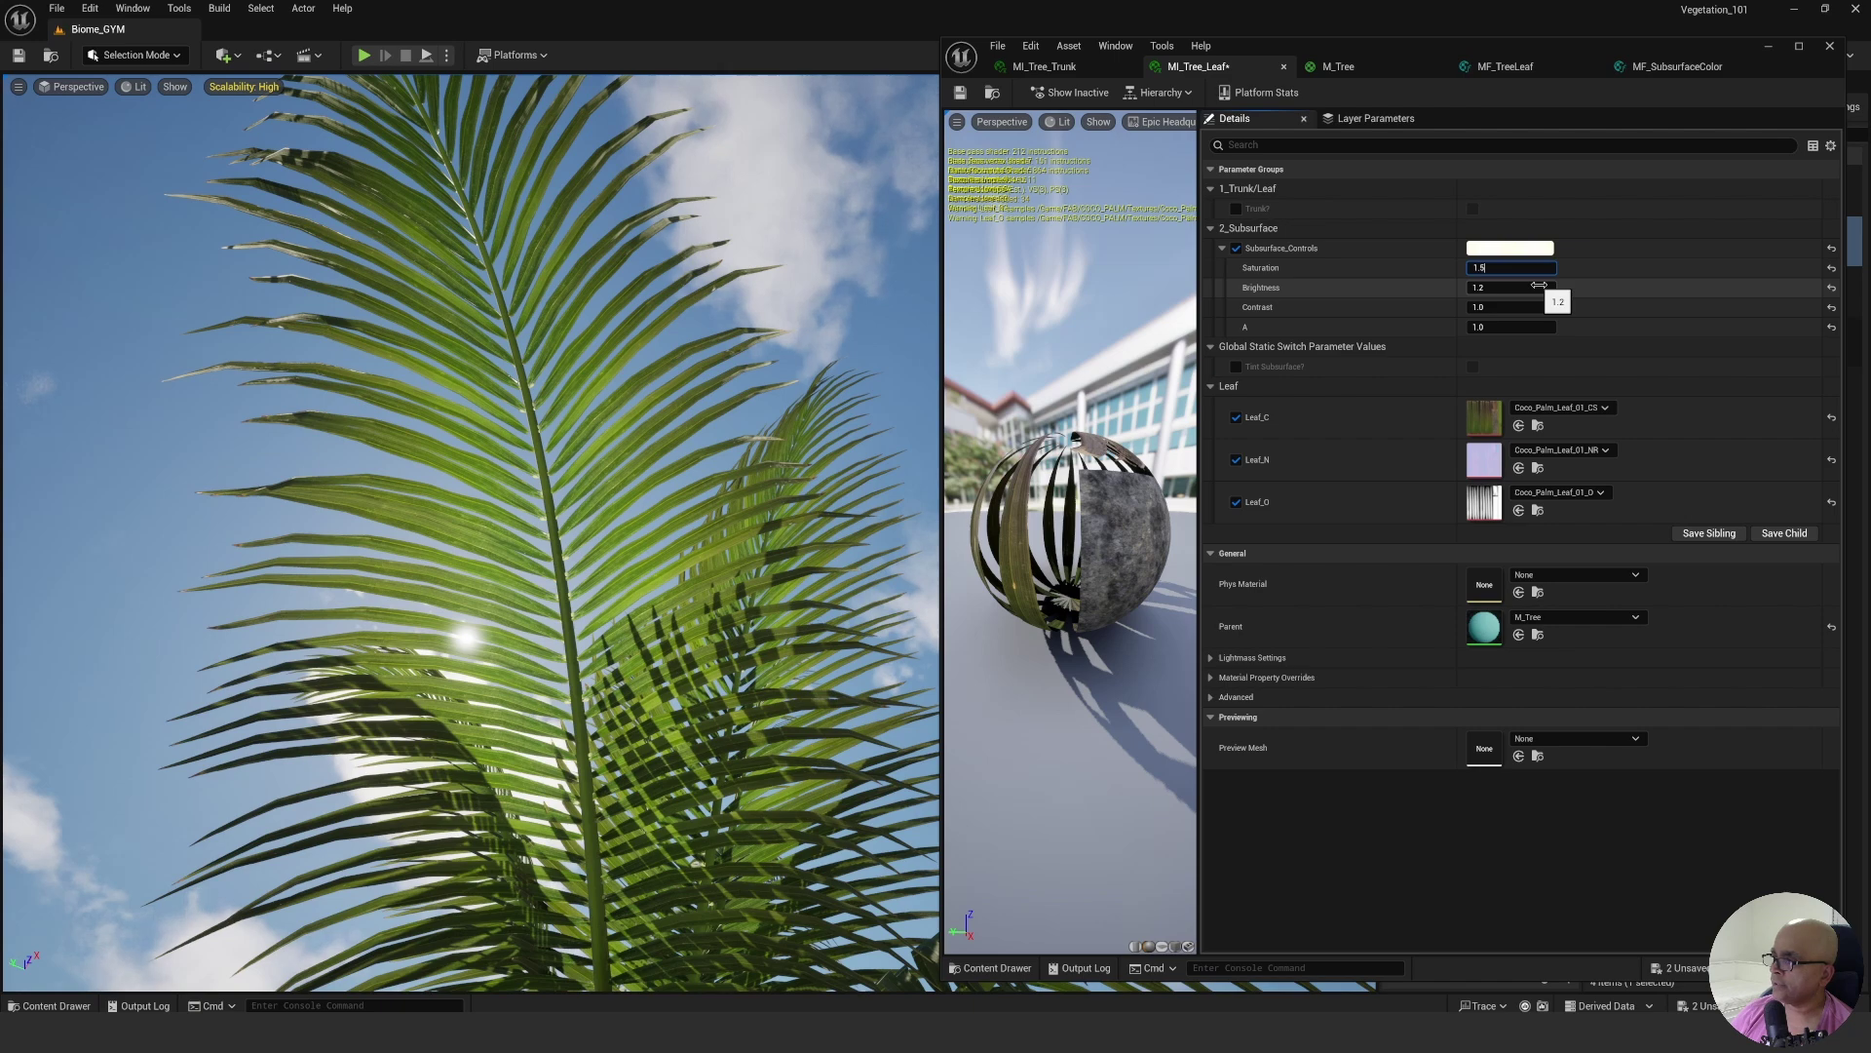
key(Return)
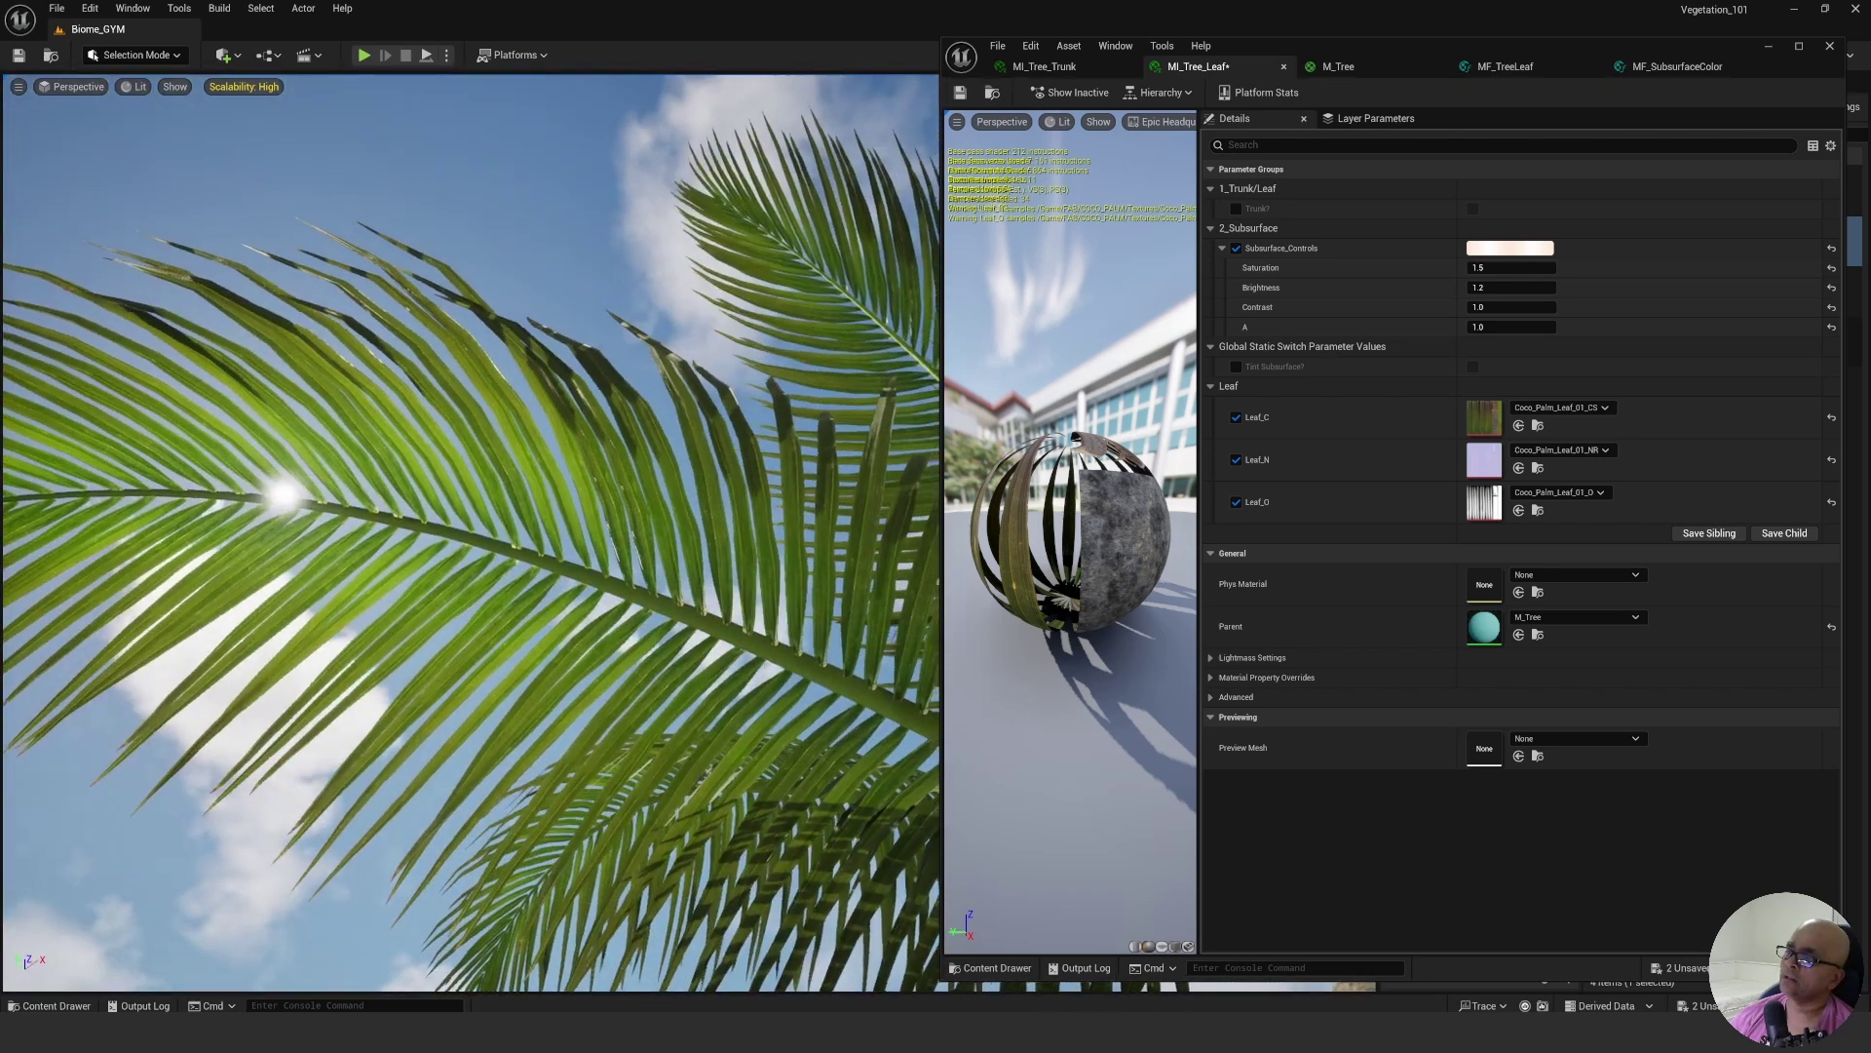
Set the Subsurface_Controls Saturation to 1.25.
click(1501, 266)
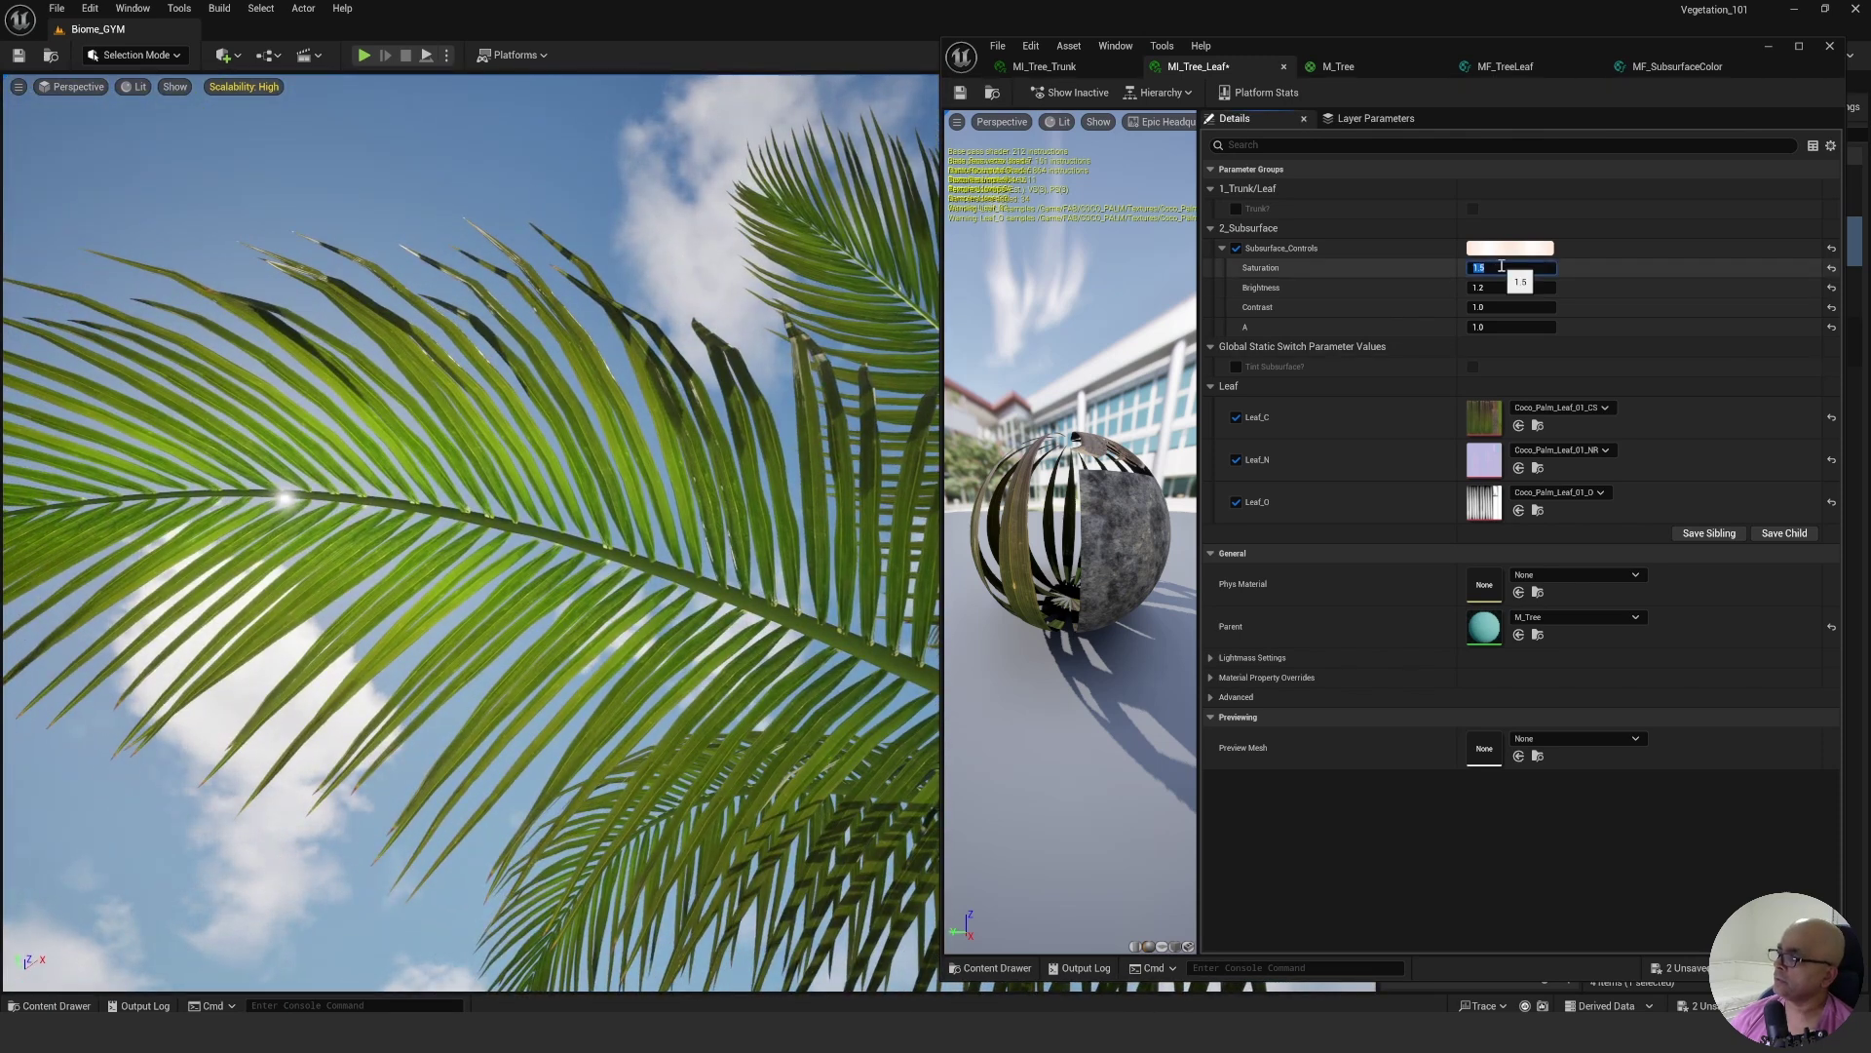
text(1.25)
key(Return)
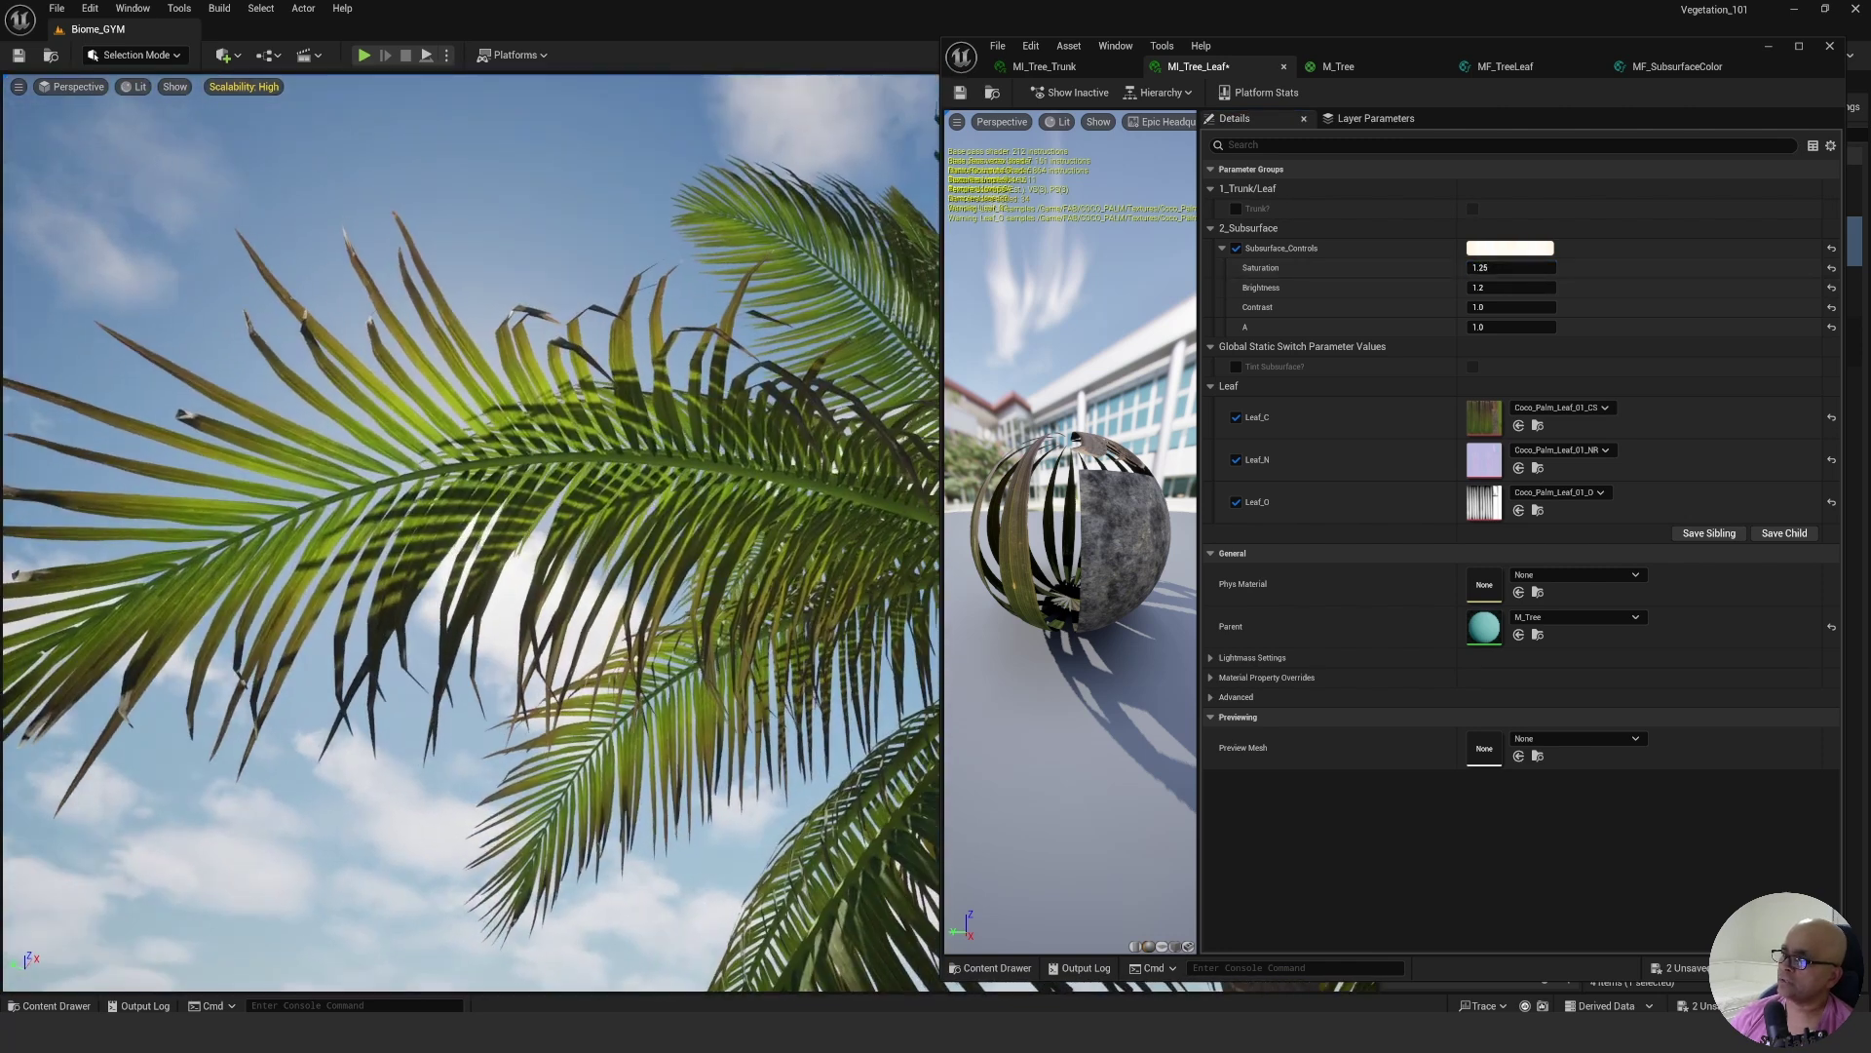
Try Subsurface_Controls Contrast values of 0 and 2 to compare their effect on the fronds.
click(1501, 307)
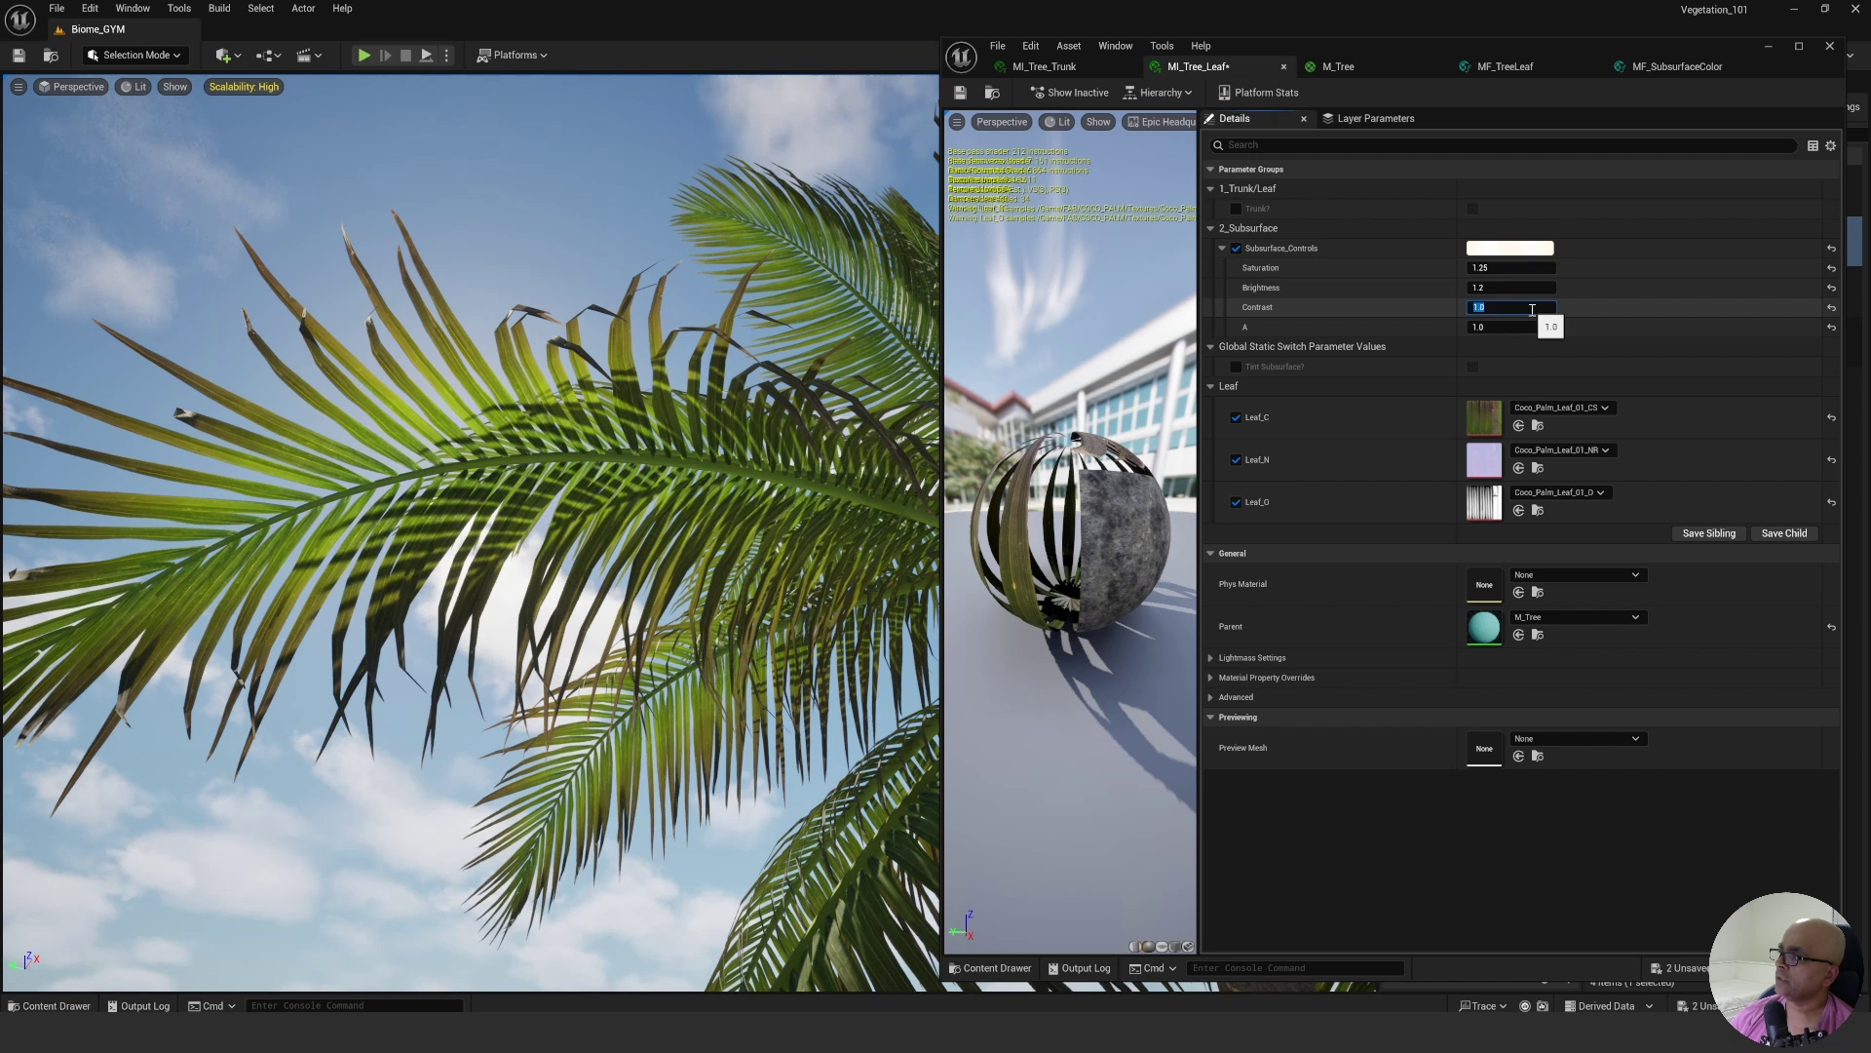
text(0)
key(Return)
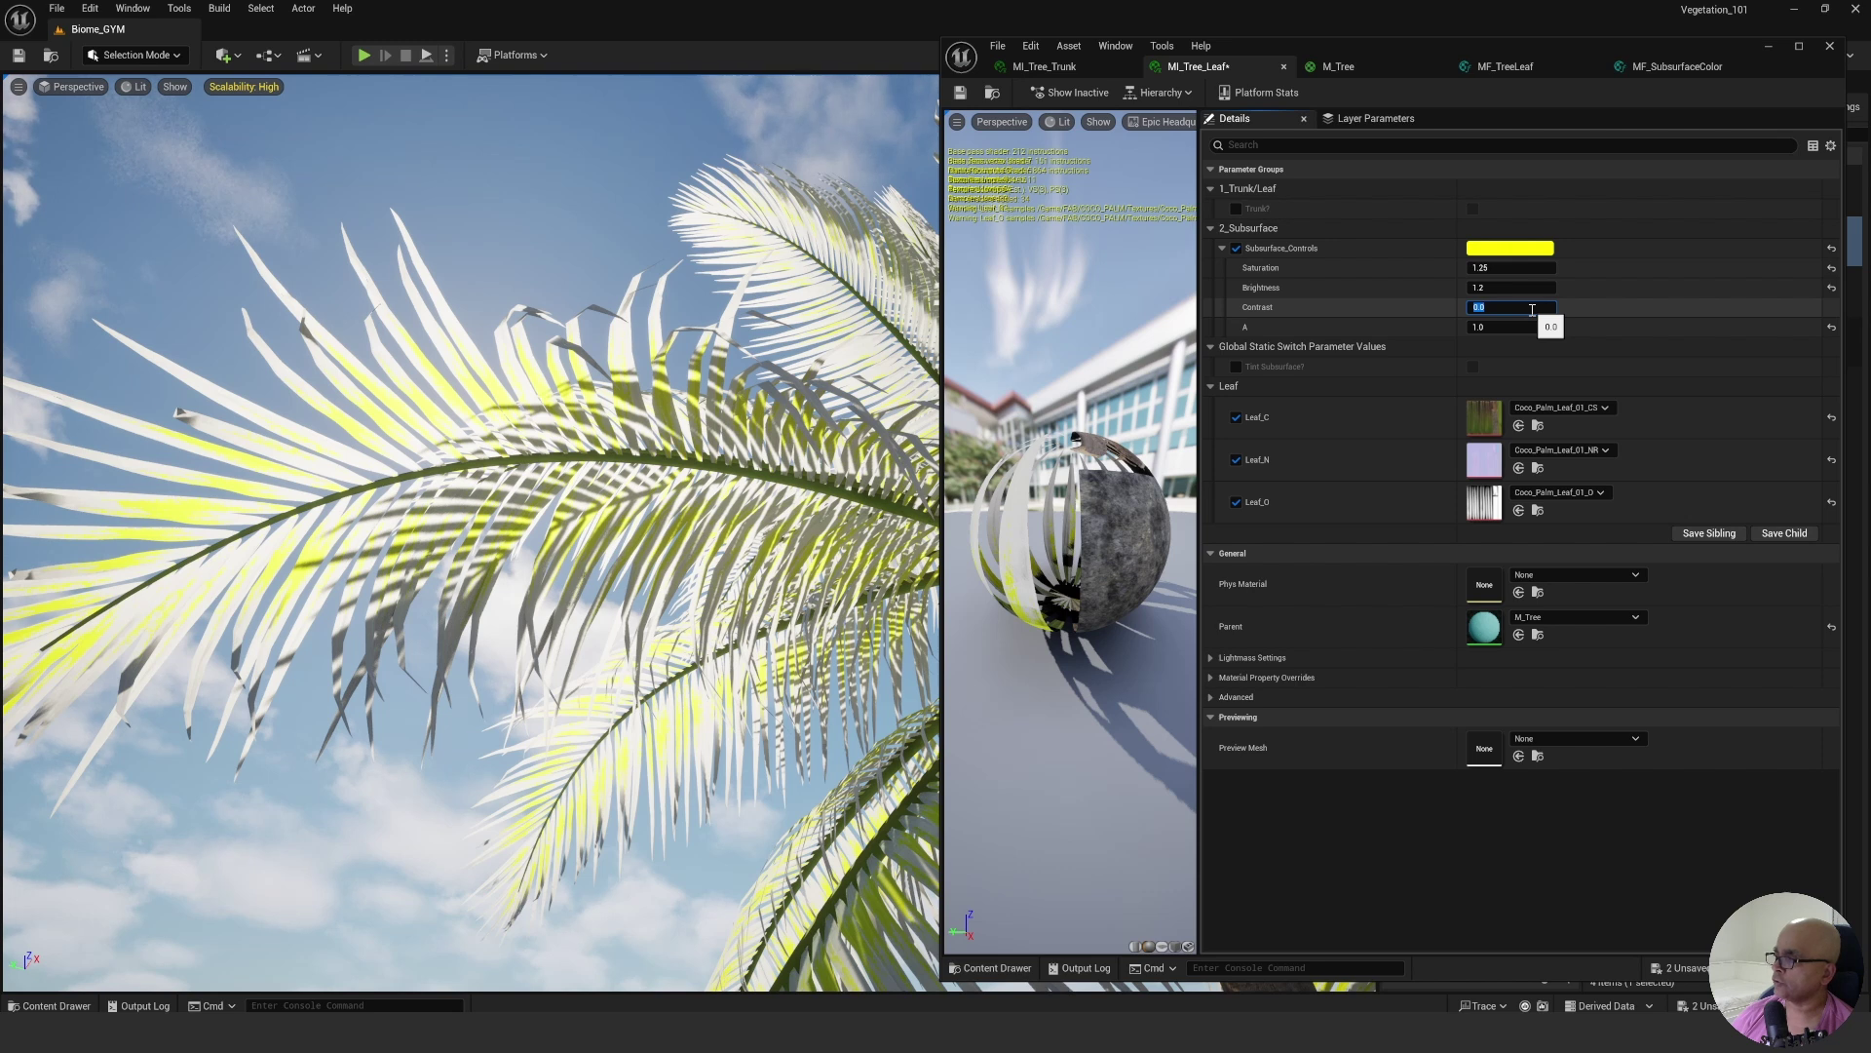
text(2)
key(Return)
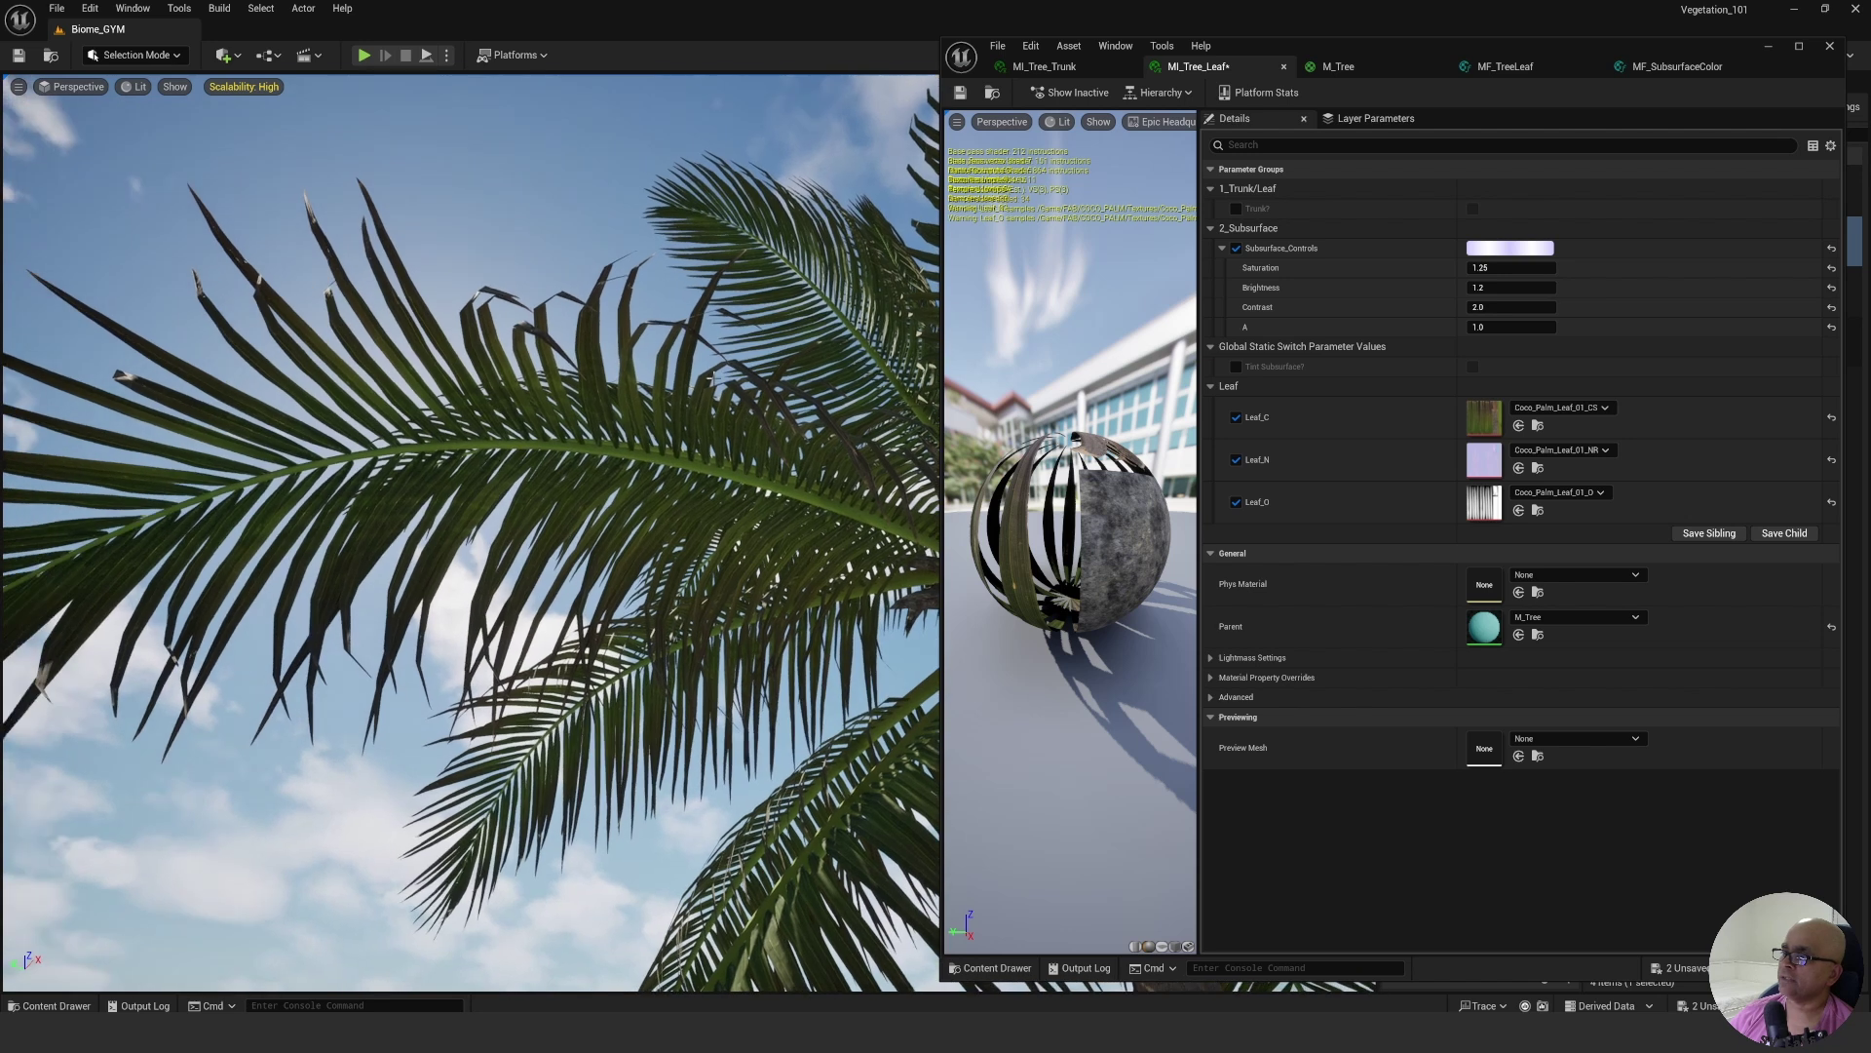
Switch the level viewport to the Subsurface Color buffer visualization and examine the whole palm crown.
click(136, 86)
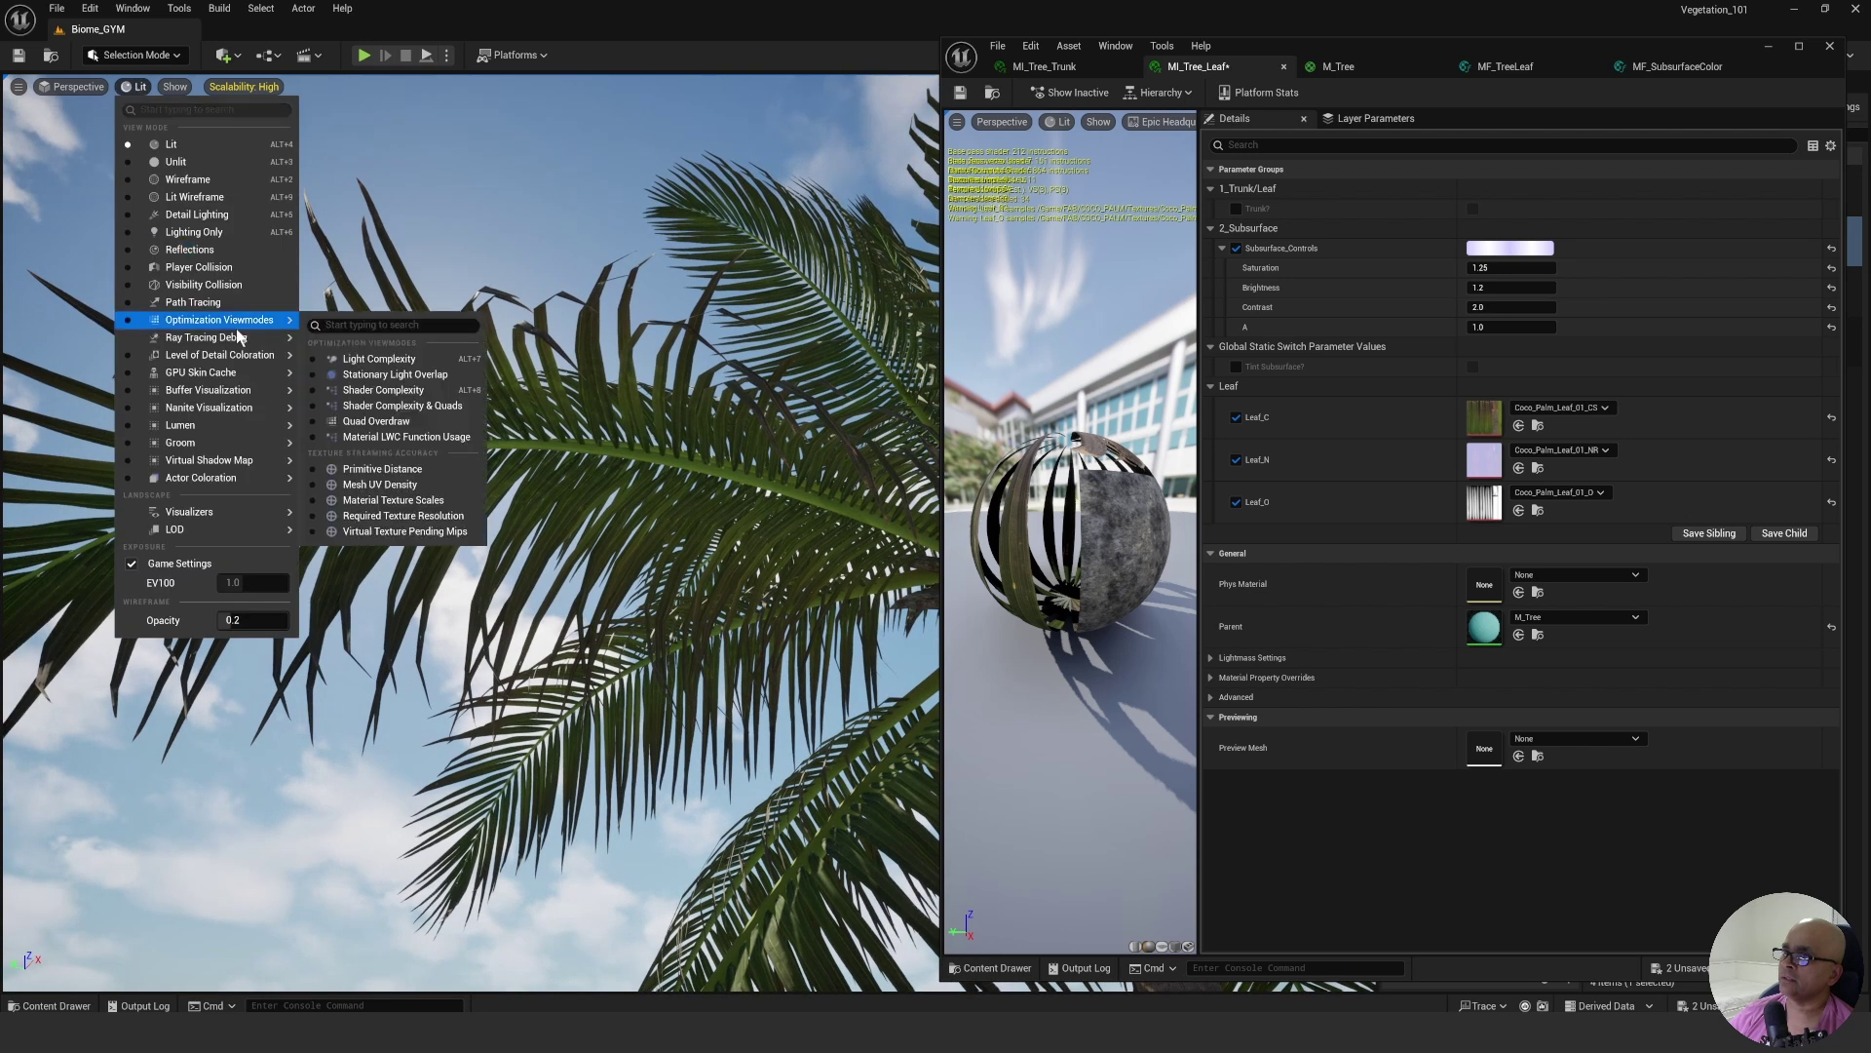
mouse_move(207, 394)
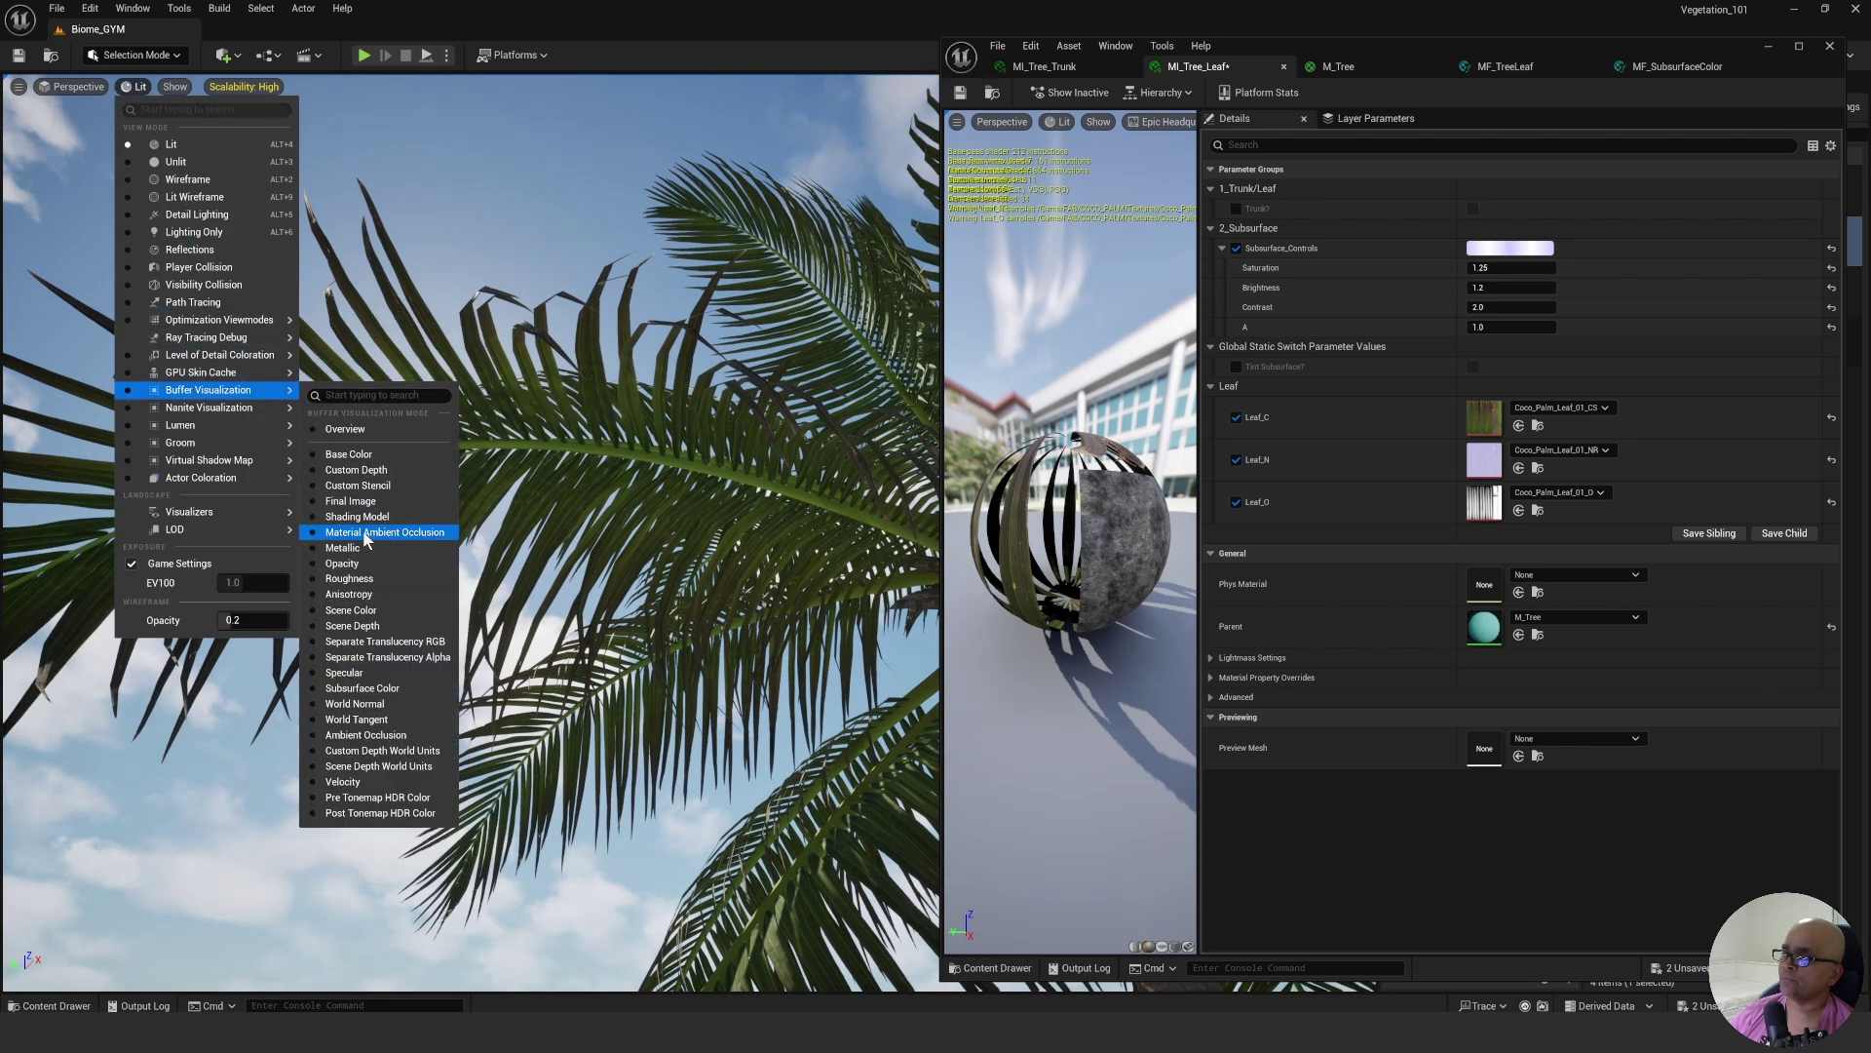
click(363, 688)
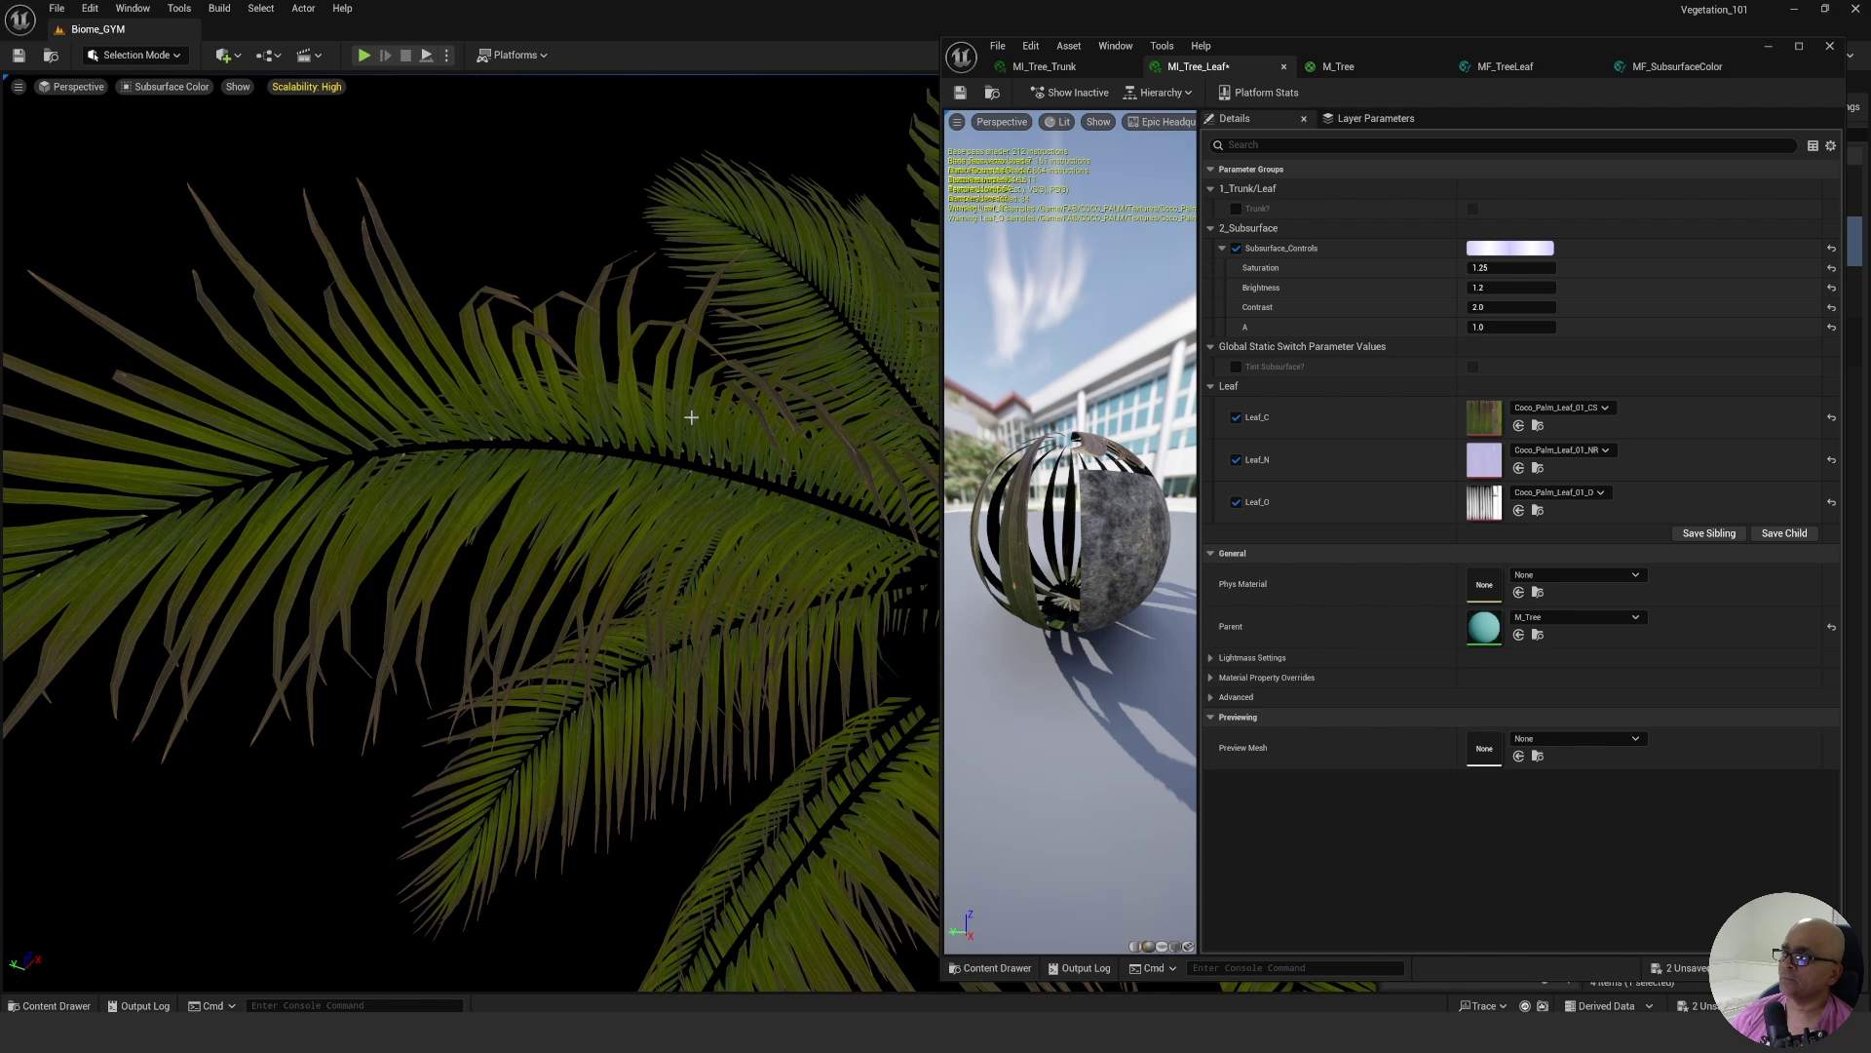
scroll(691, 417, down, 10)
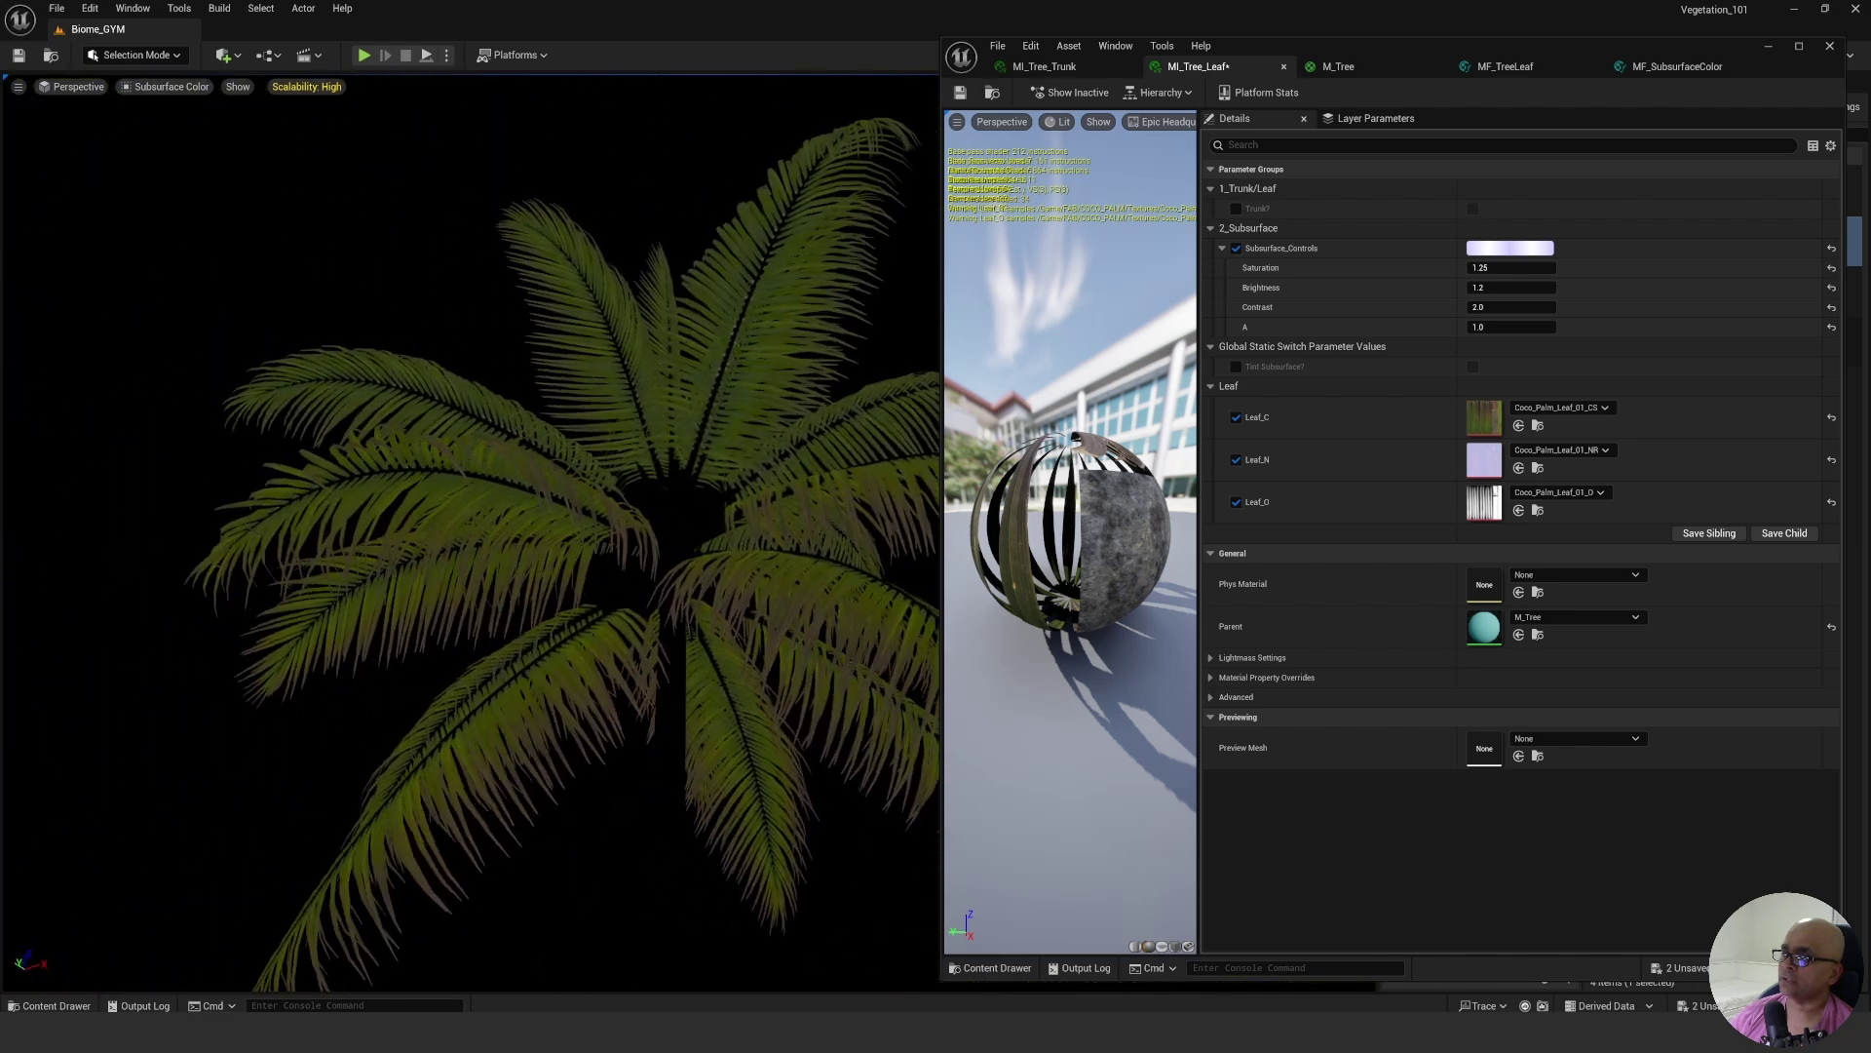
scroll(687, 414, up, 5)
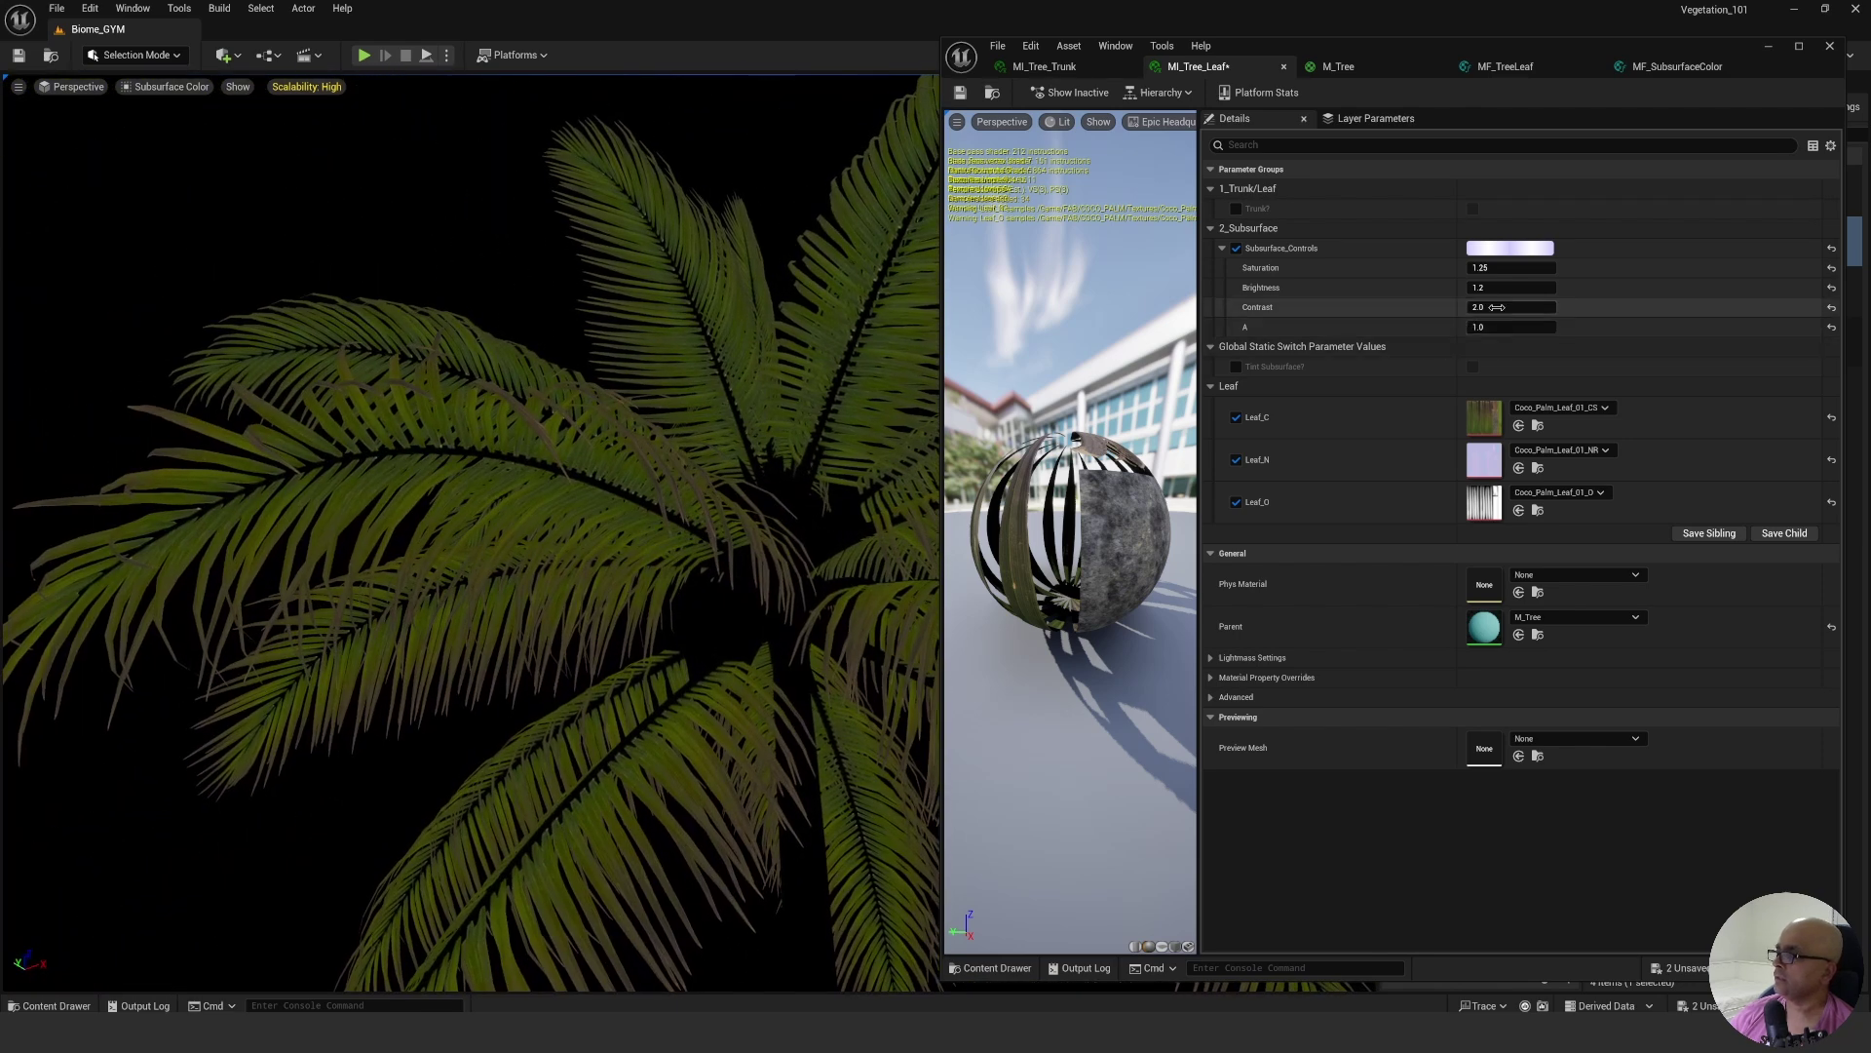
Set the Subsurface_Controls Contrast to 1.
click(1497, 307)
text(1)
key(Return)
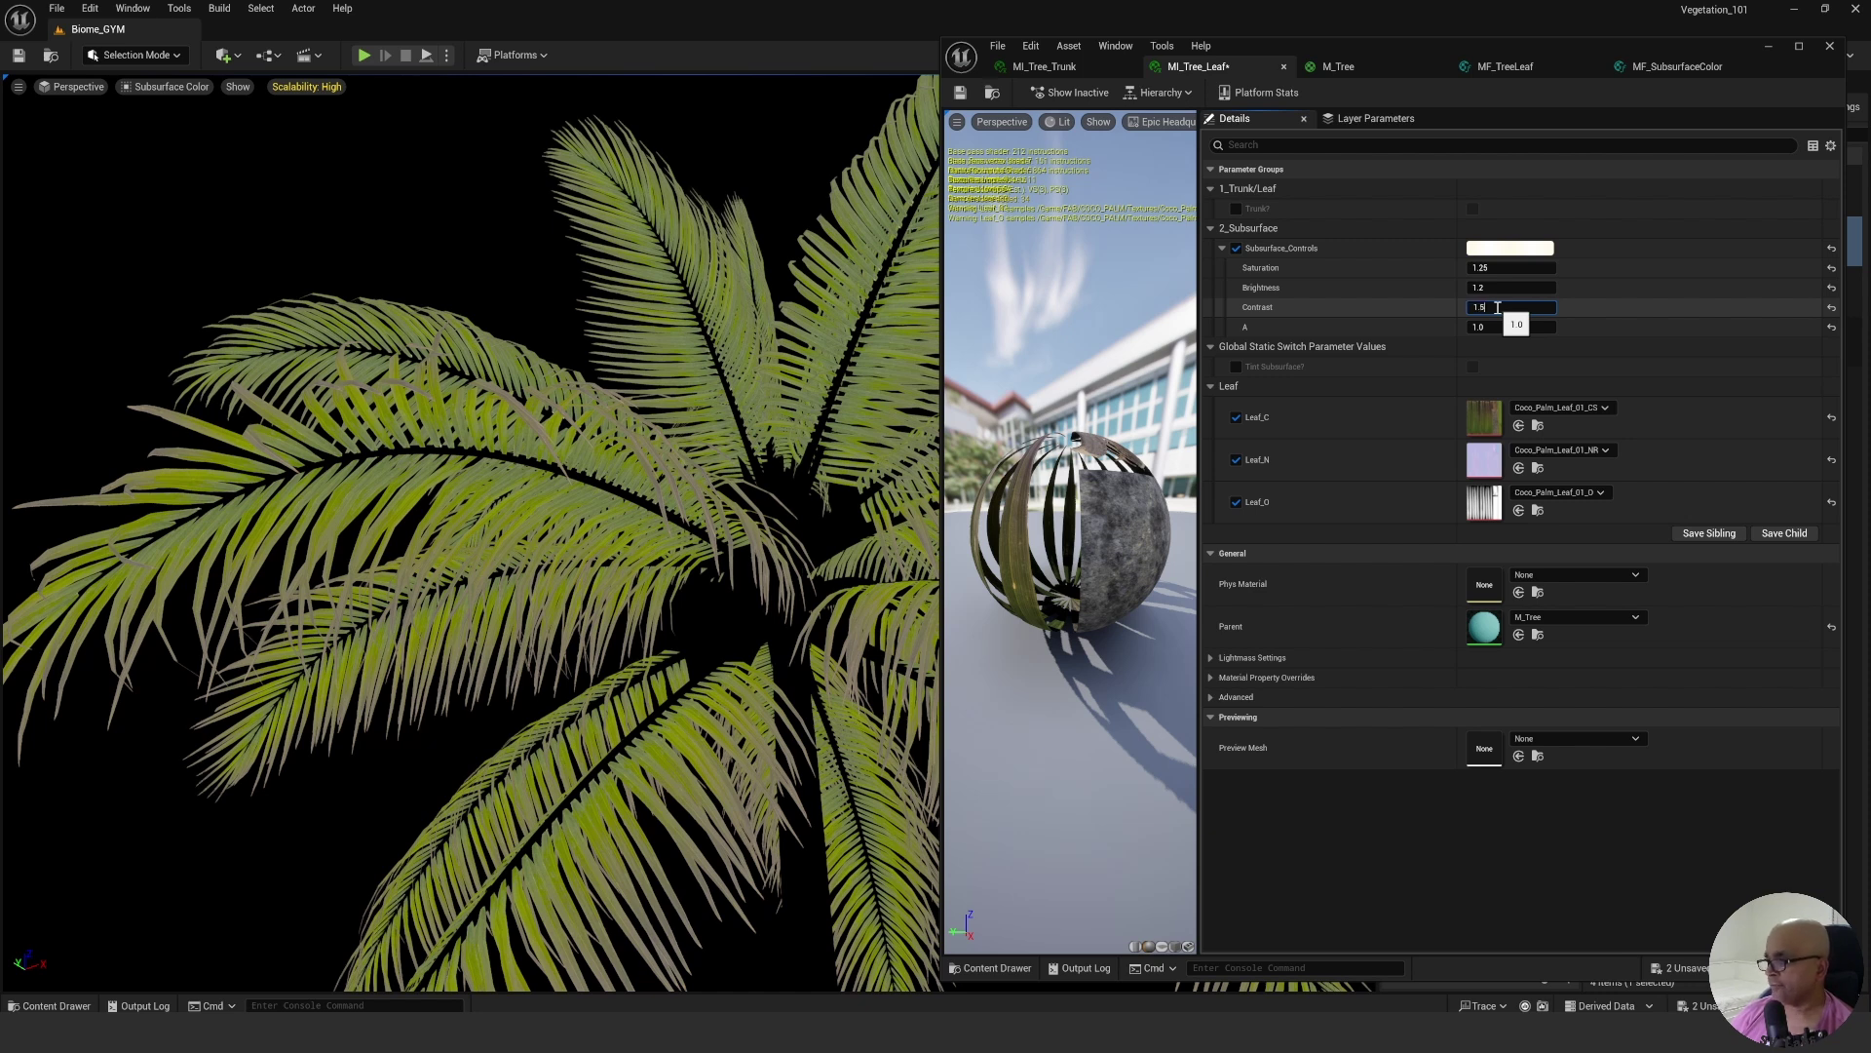
Try a Subsurface_Controls Contrast of 1.5 on the fronds and set it back to 1.
text(1.5)
key(Return)
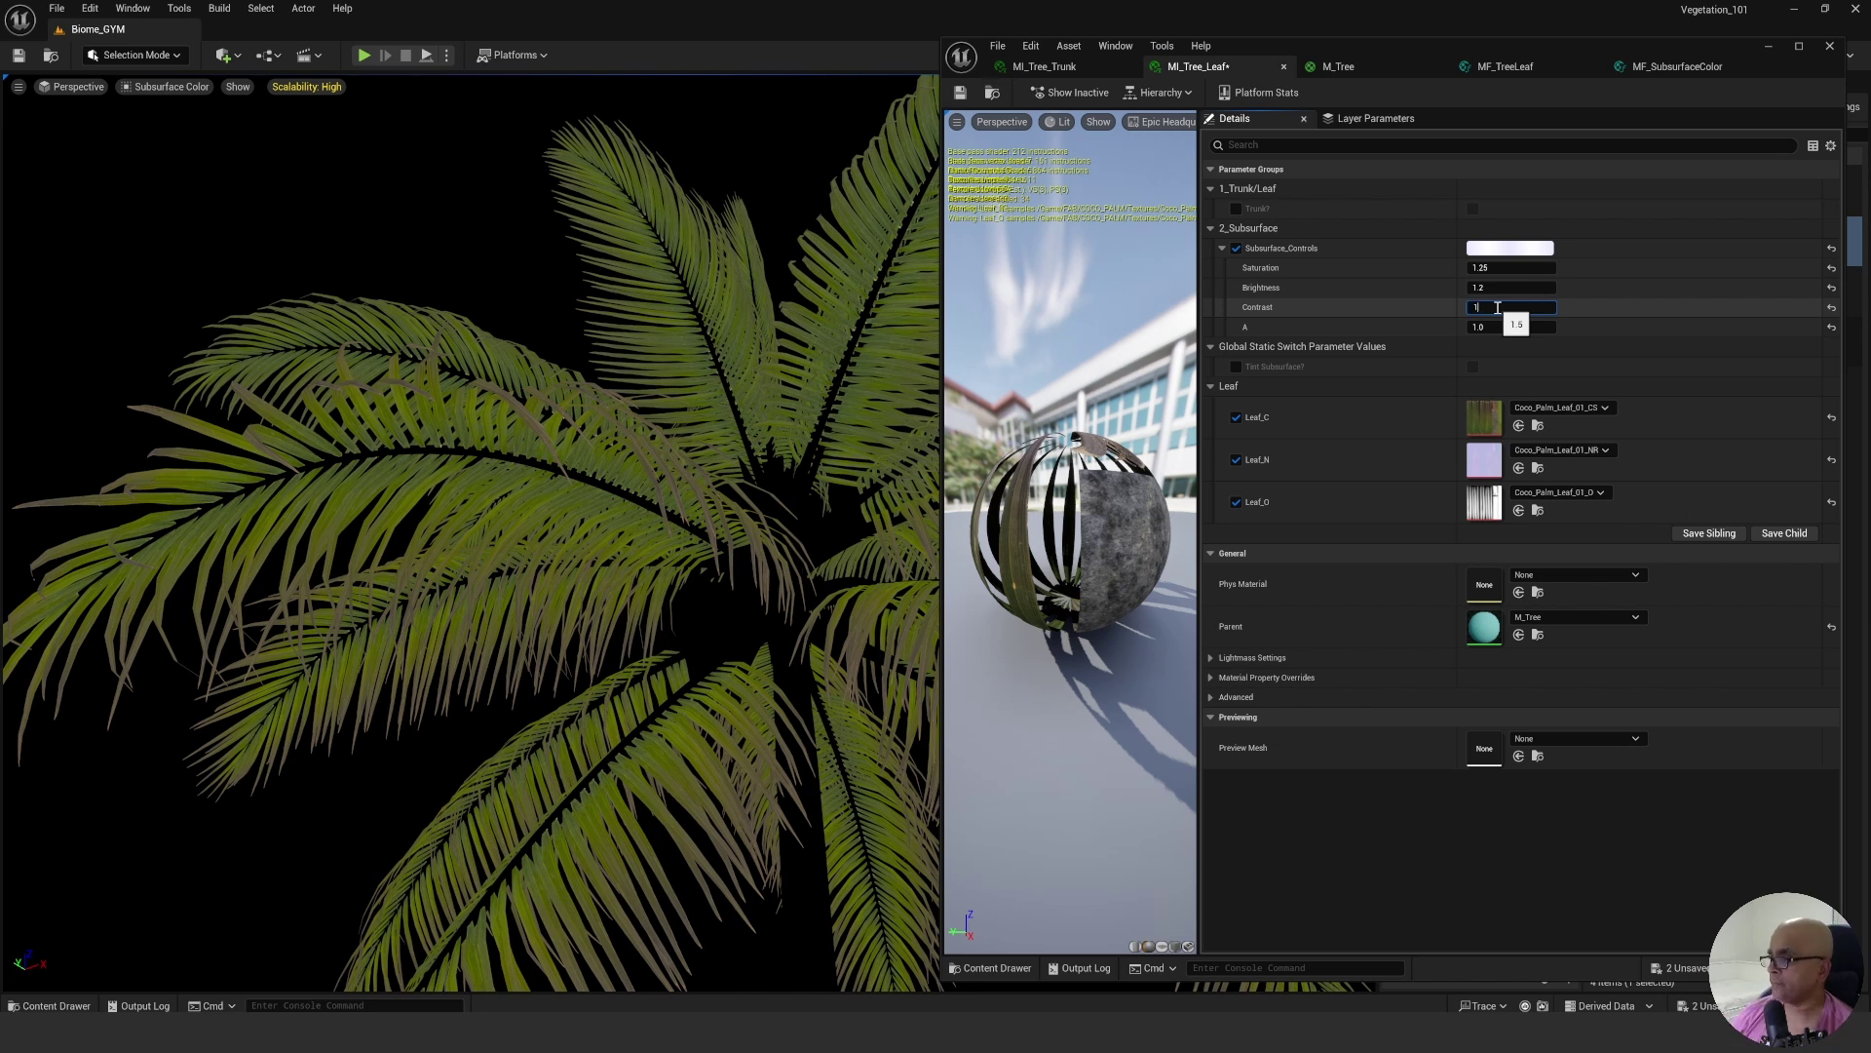
text(1)
key(Return)
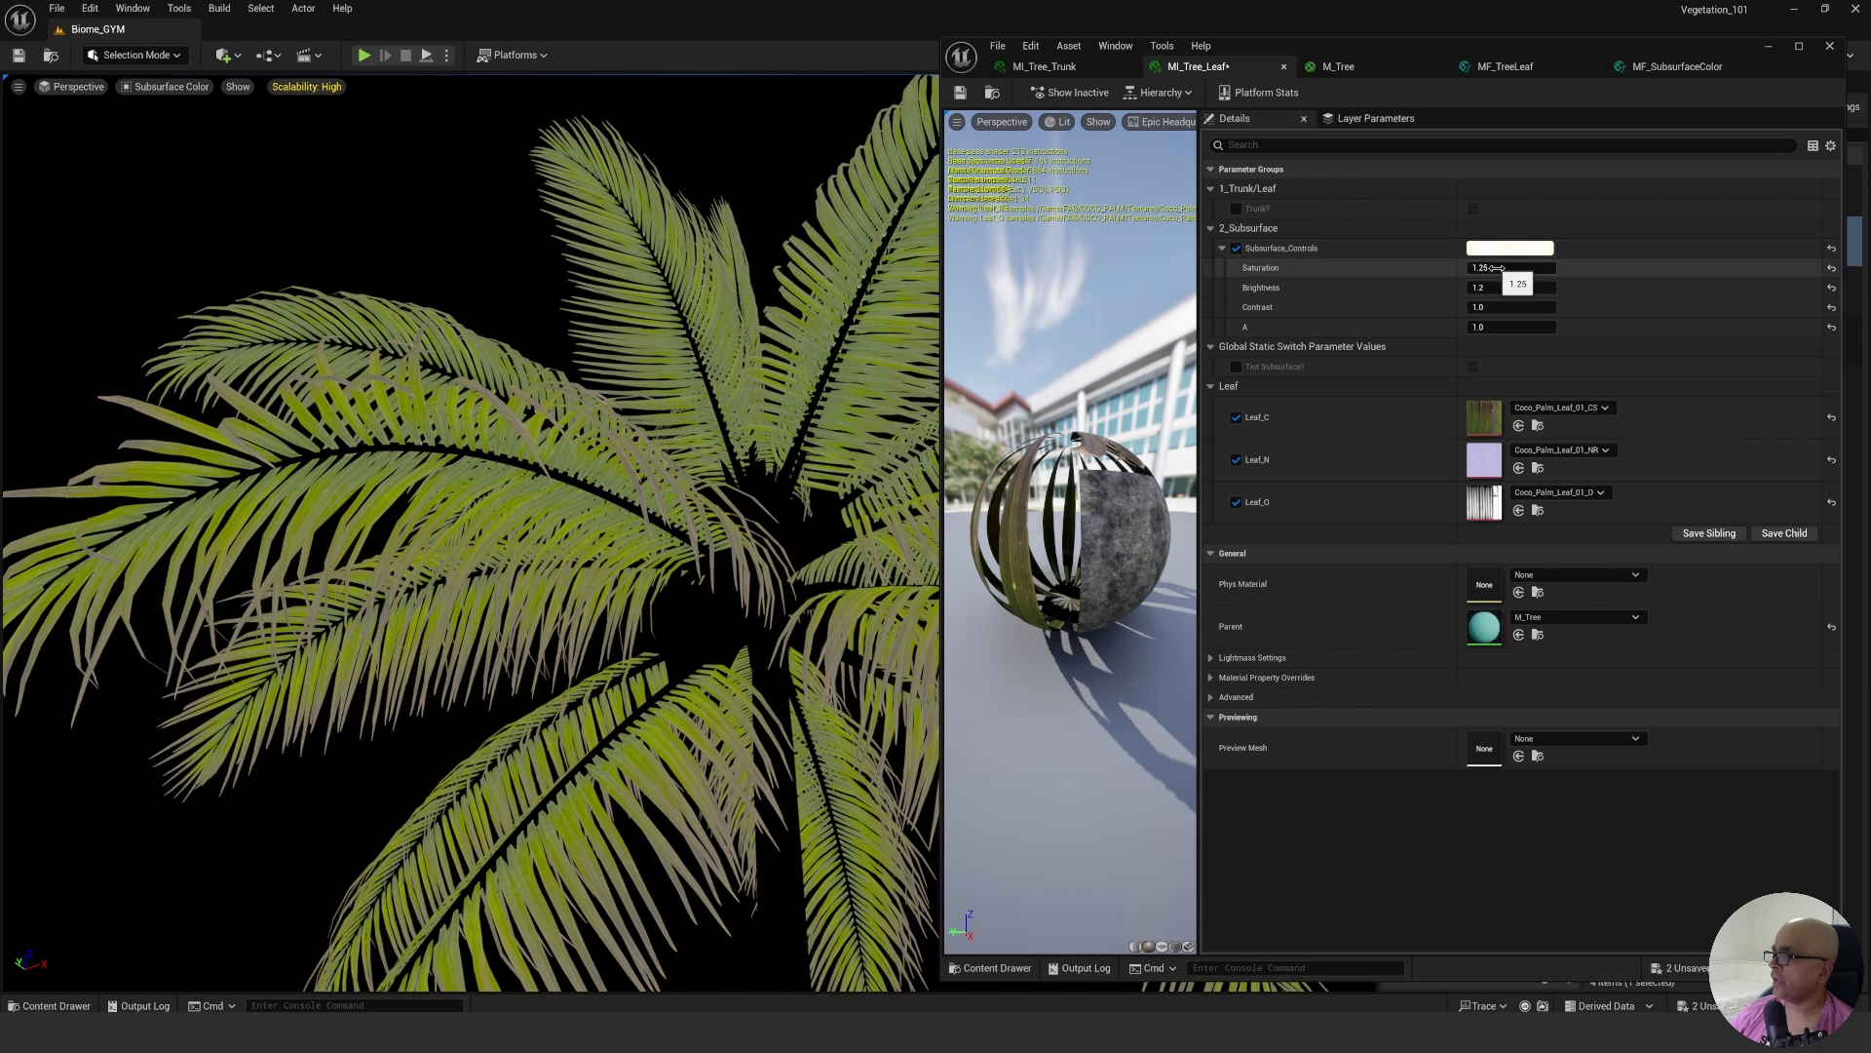
Set the Subsurface_Controls Saturation to 1, and try an A value of 0 before setting it to 1.
click(1497, 268)
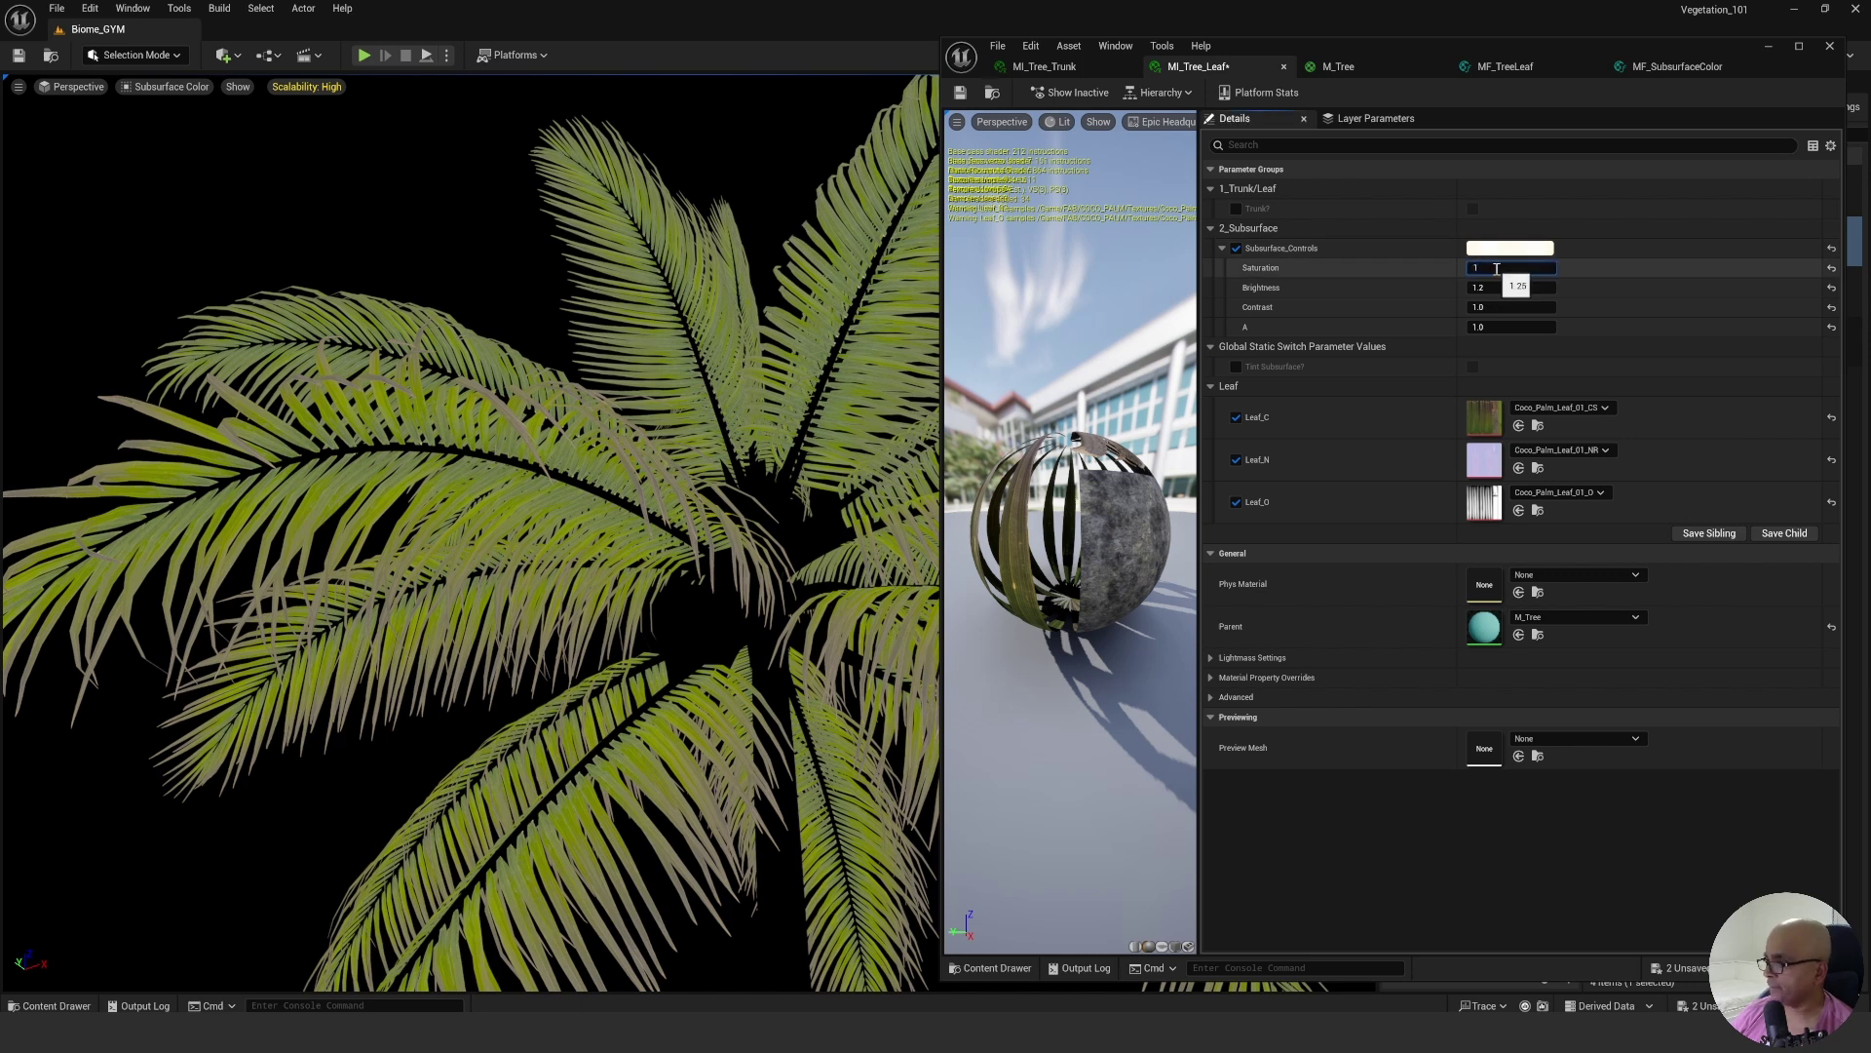
key(Return)
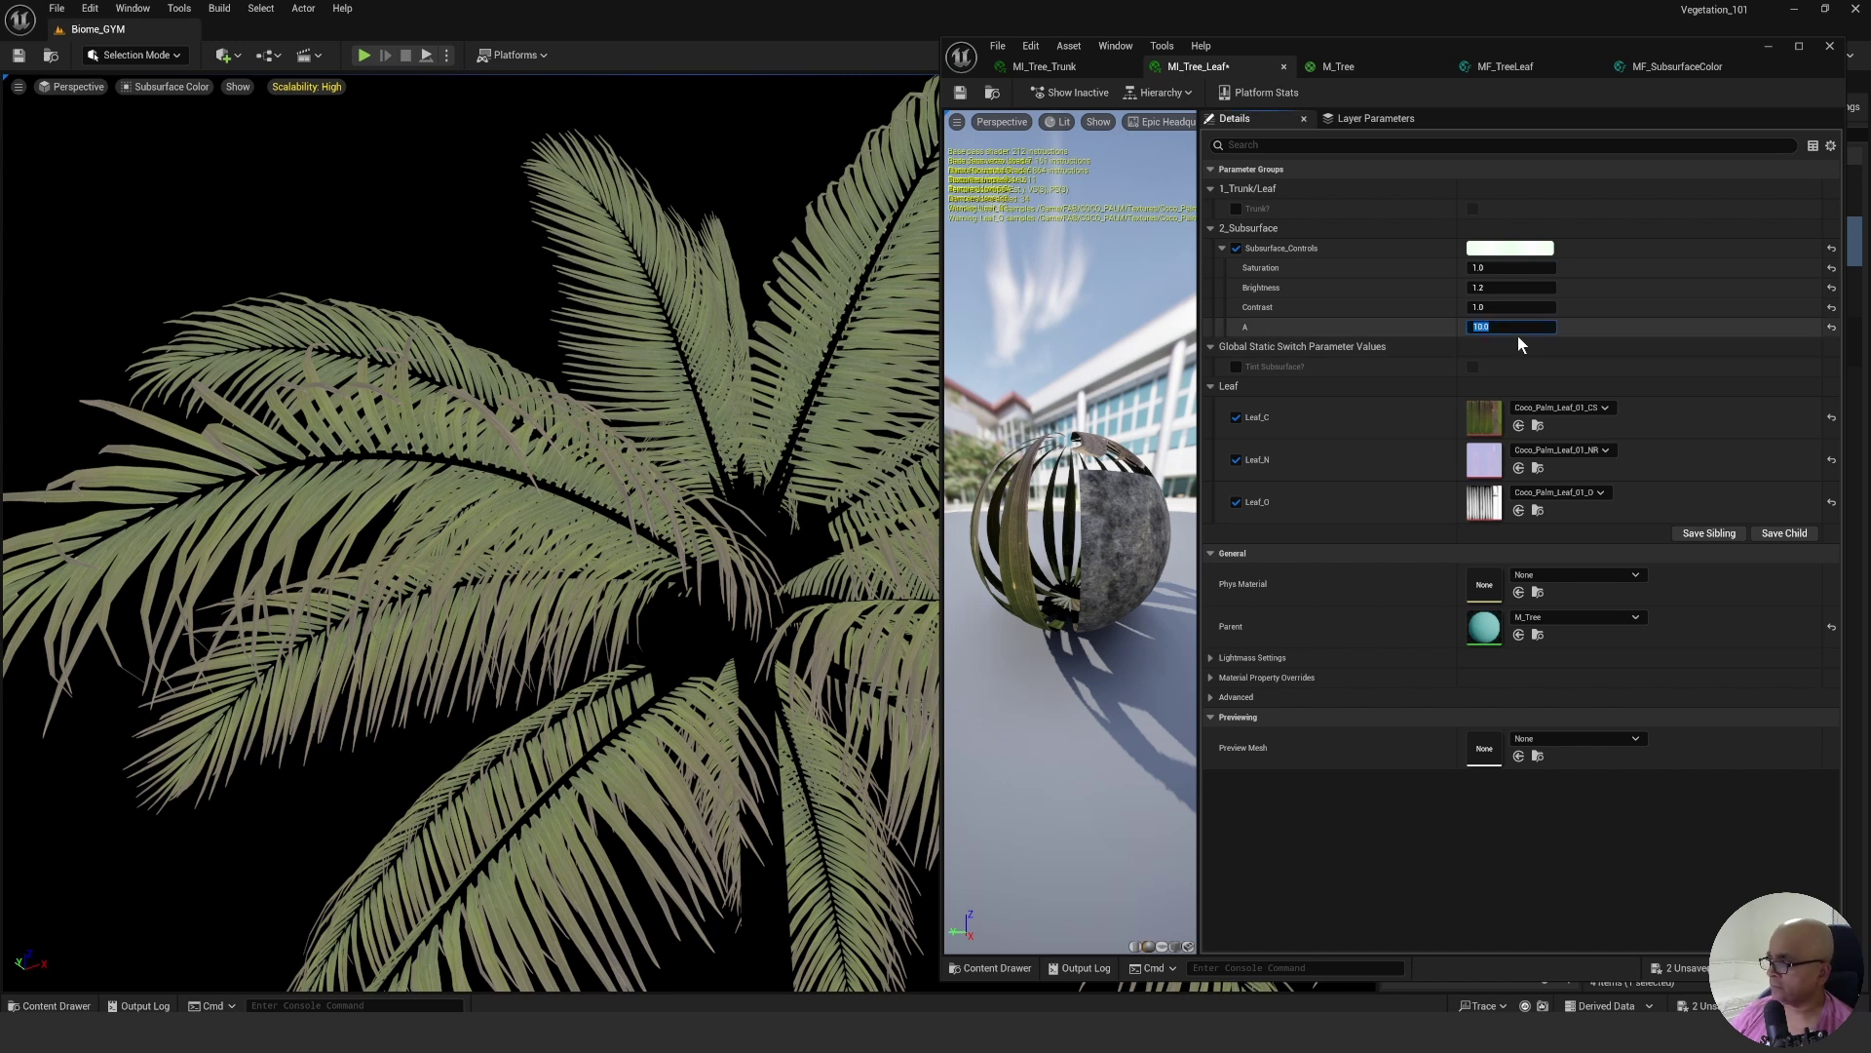
text(0)
key(Return)
text(1)
key(Return)
Return the level viewport from the Subsurface Color buffer visualization to the Lit view mode to check the palm.
right_drag(644, 402, 606, 382)
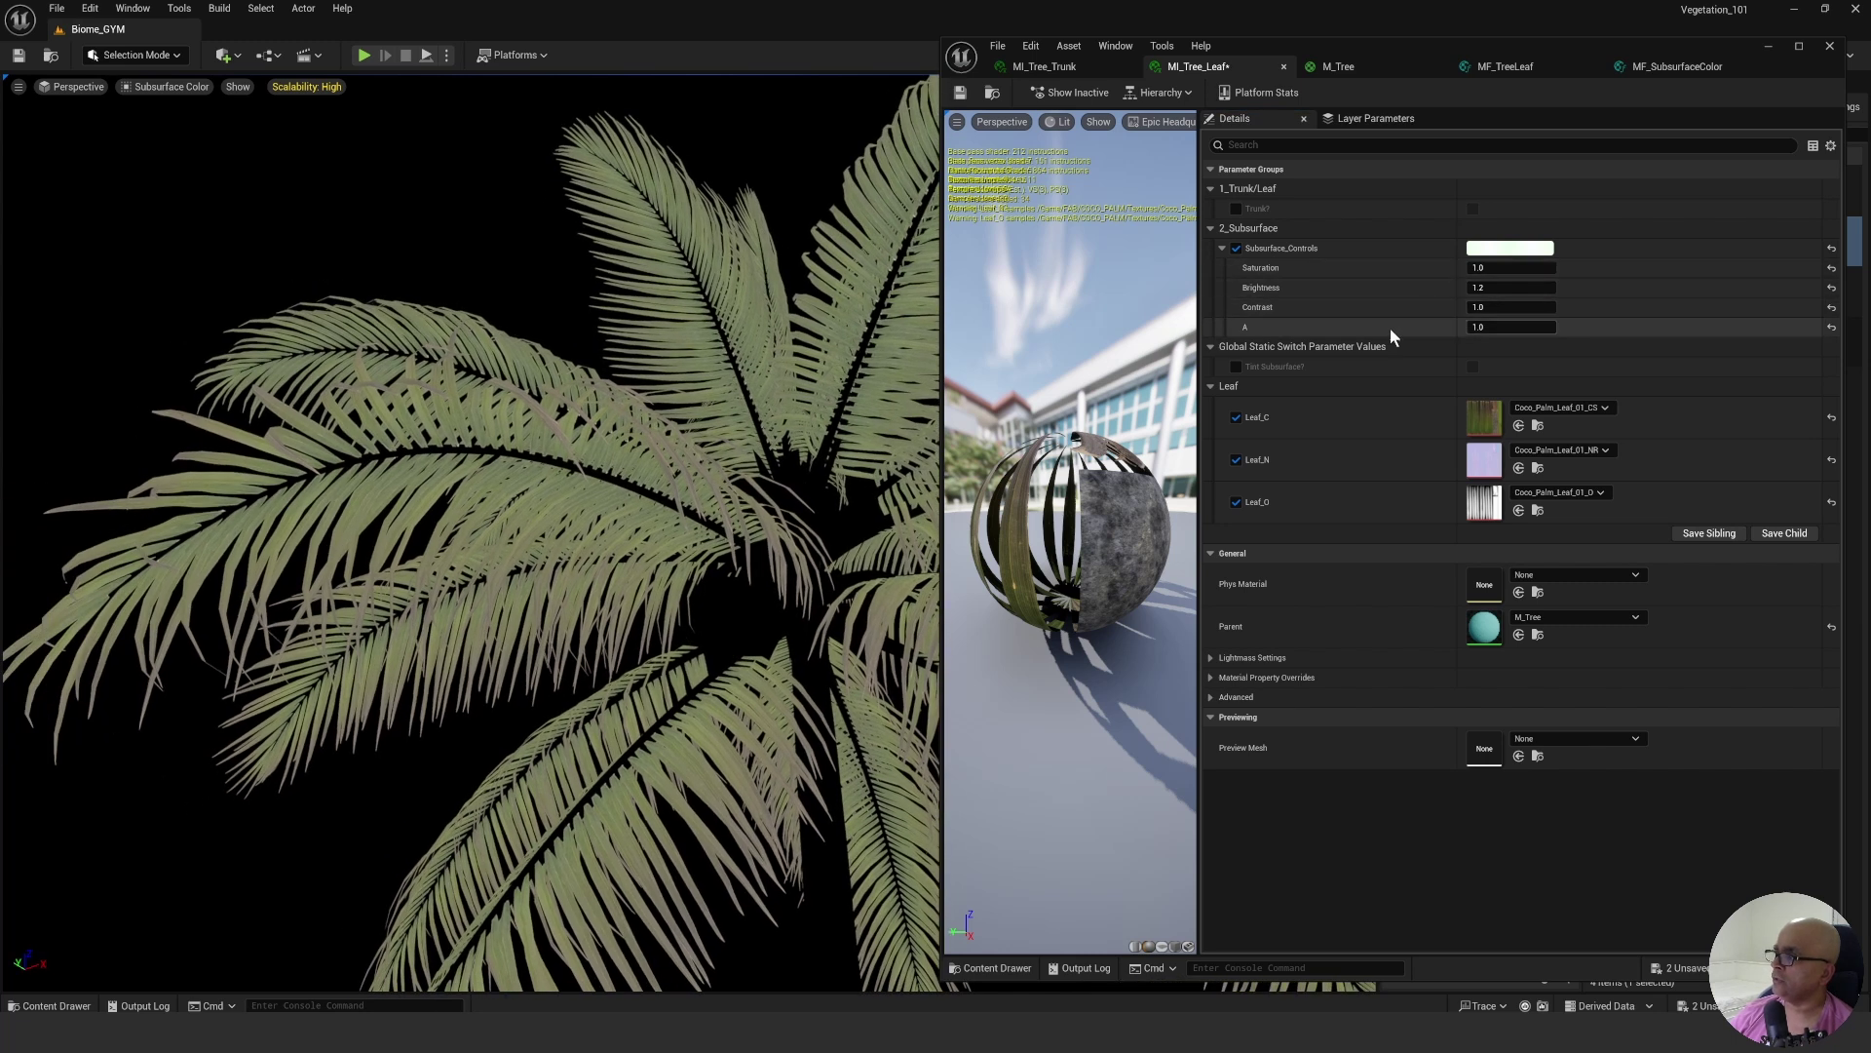
click(144, 87)
click(177, 135)
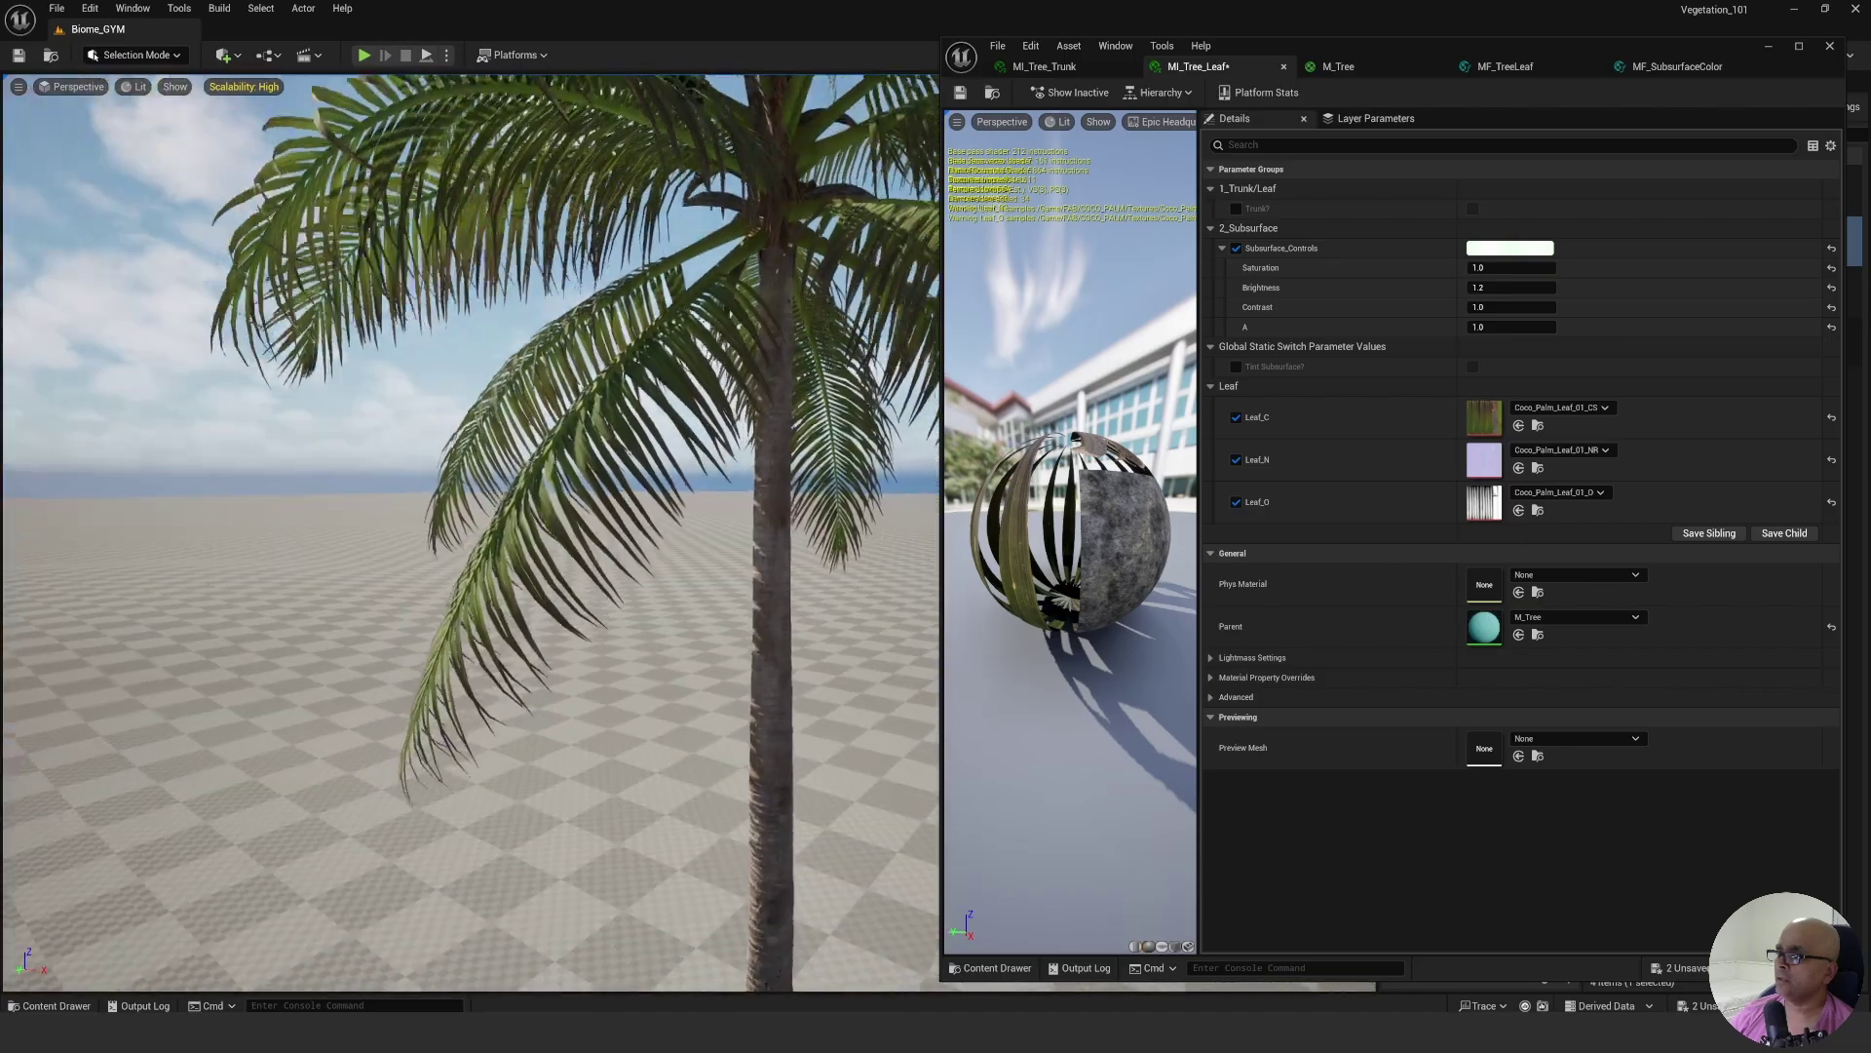